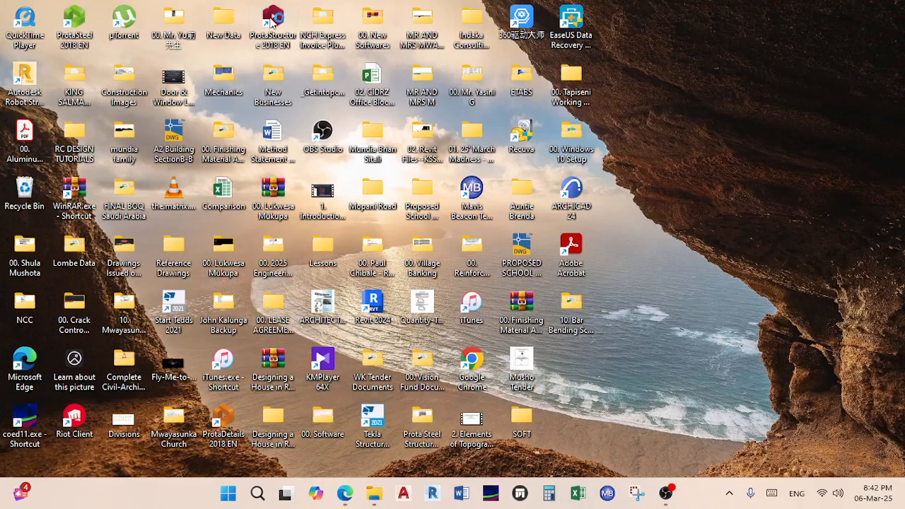
Step: Launch ProtaStructure, widen the Books folder's Name column to read full PDF titles, then minimize Explorer
{"action": "double_click", "coordinate": [272, 27]}
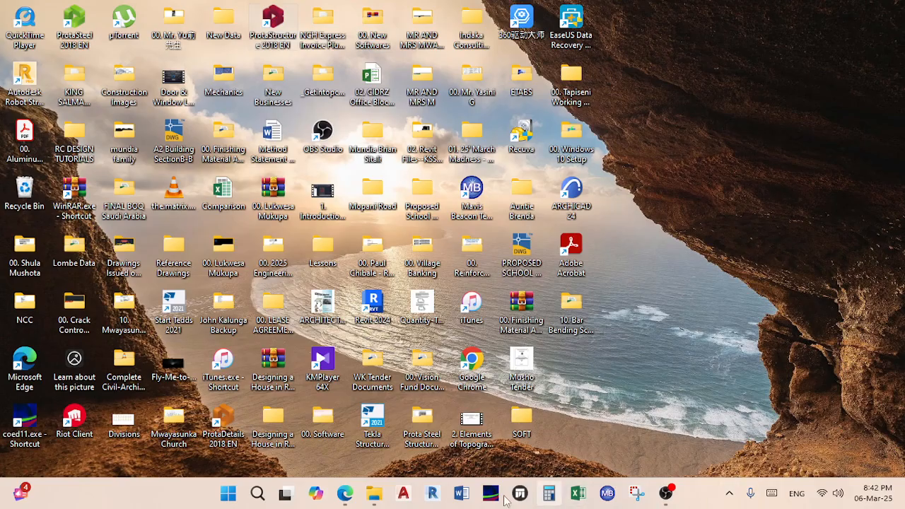
{"action": "left_click", "coordinate": [374, 494]}
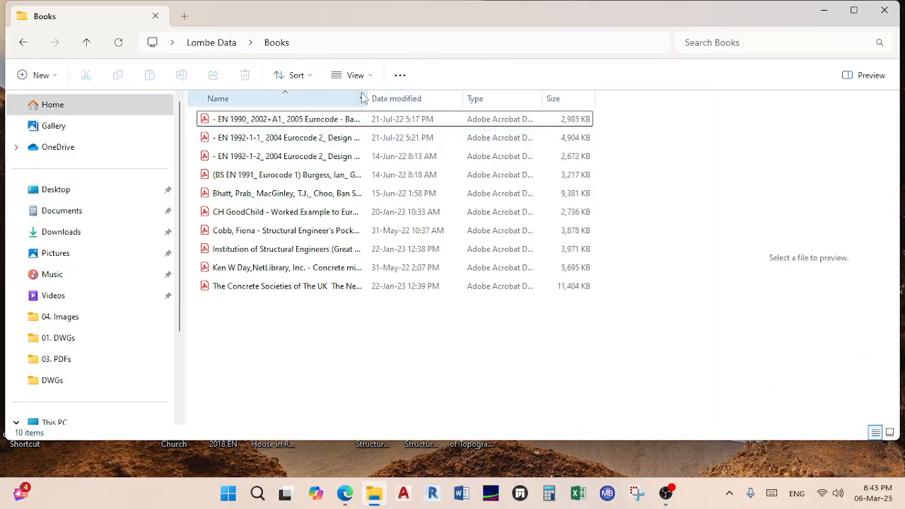
{"action": "left_click_drag", "start_coordinate": [369, 94], "coordinate": [519, 96]}
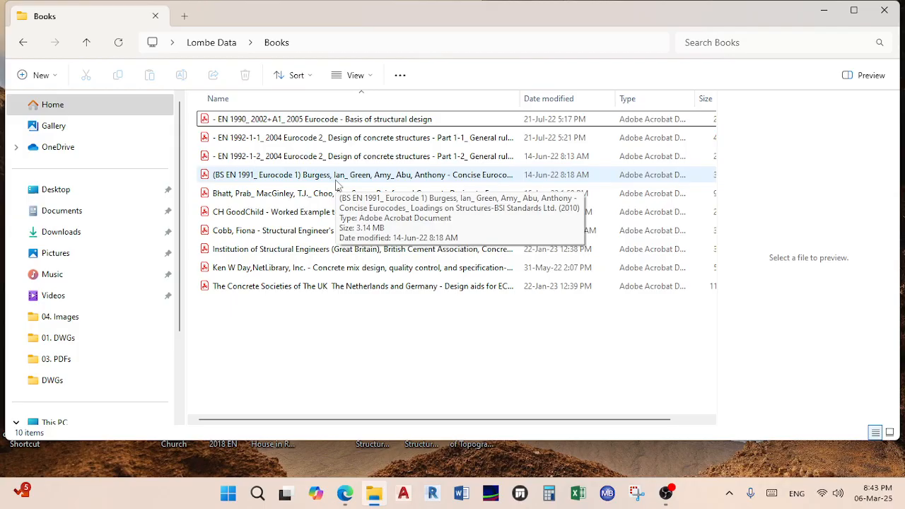
{"action": "left_click", "coordinate": [825, 11]}
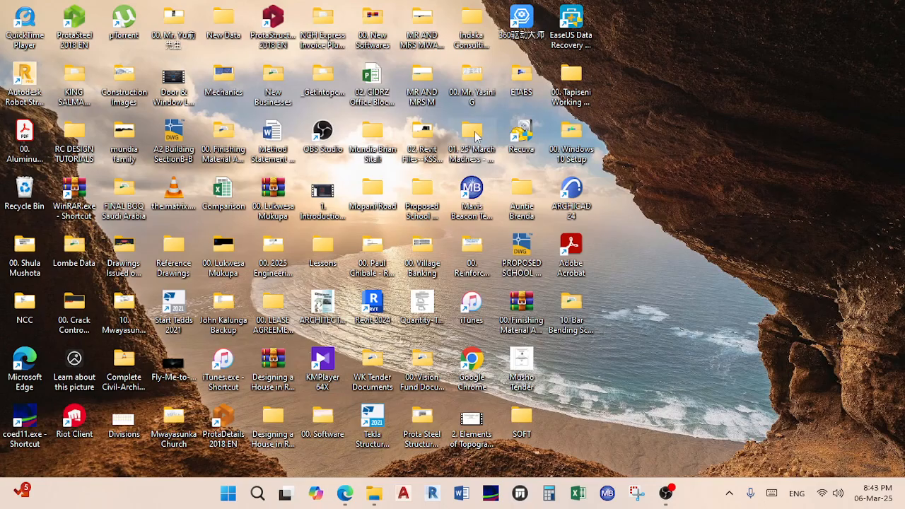
Step: View the 01. Sample 1 PDF from the Day 1 PDFs folder, then minimize Acrobat and Explorer
{"action": "double_click", "coordinate": [474, 134]}
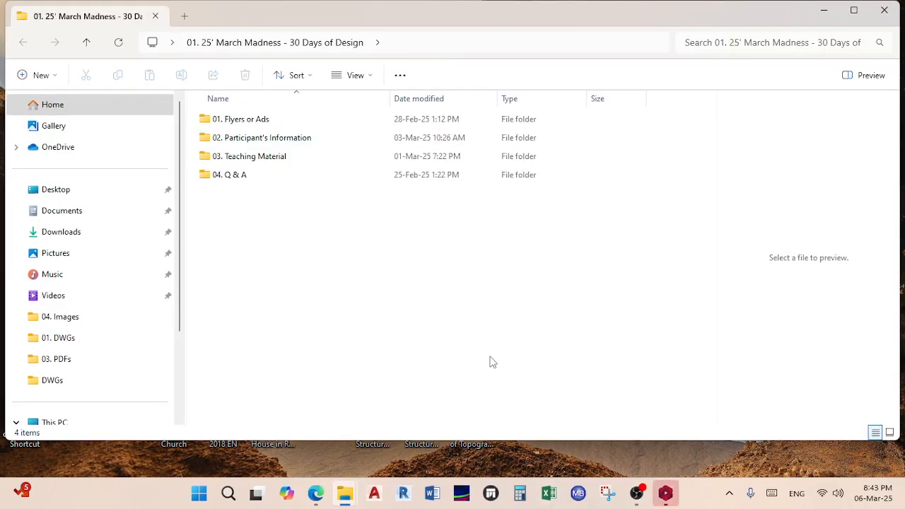
{"action": "double_click", "coordinate": [268, 156]}
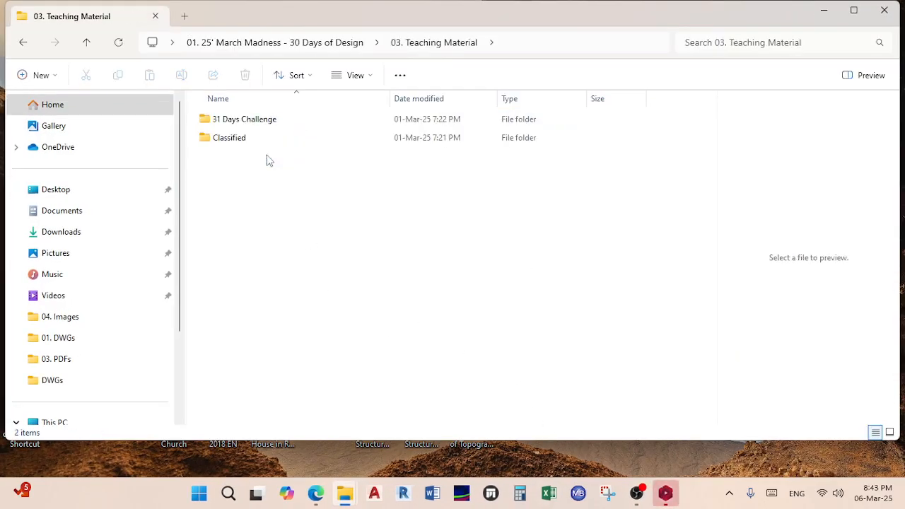
{"action": "double_click", "coordinate": [269, 124]}
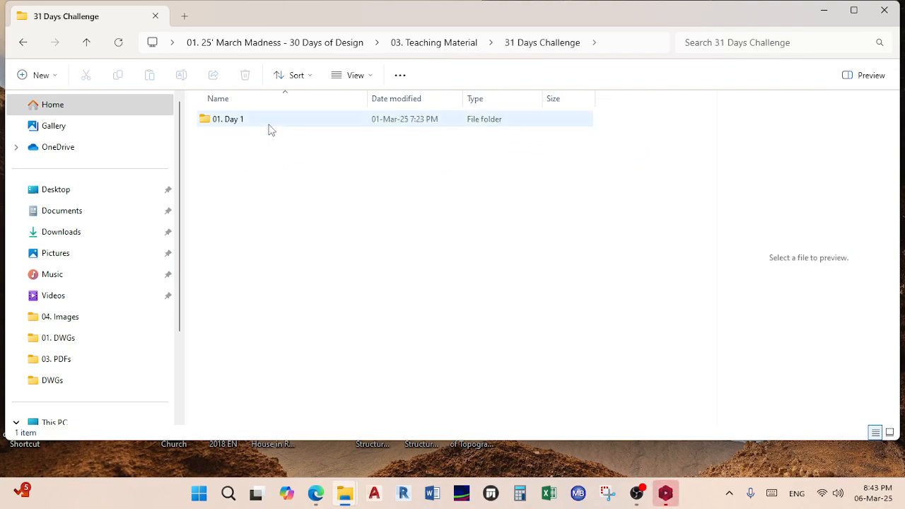
{"action": "double_click", "coordinate": [268, 125]}
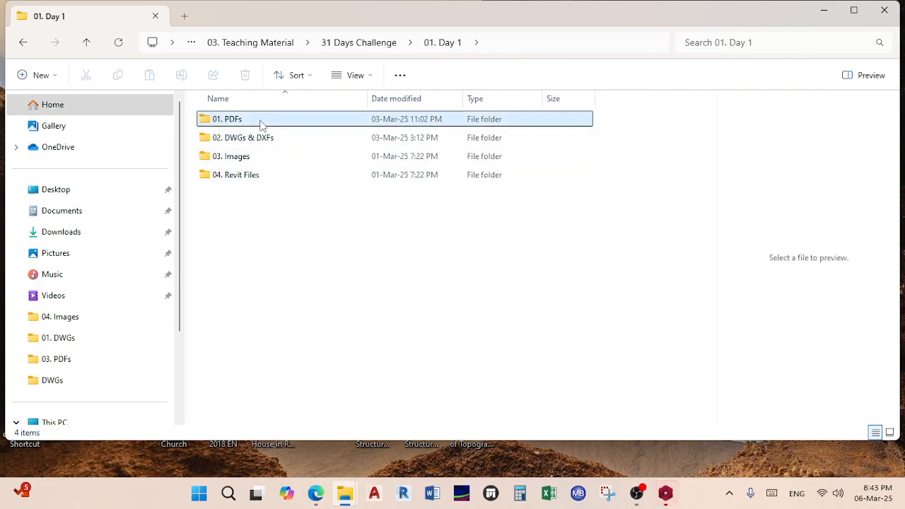
{"action": "double_click", "coordinate": [260, 124]}
{"action": "double_click", "coordinate": [274, 140]}
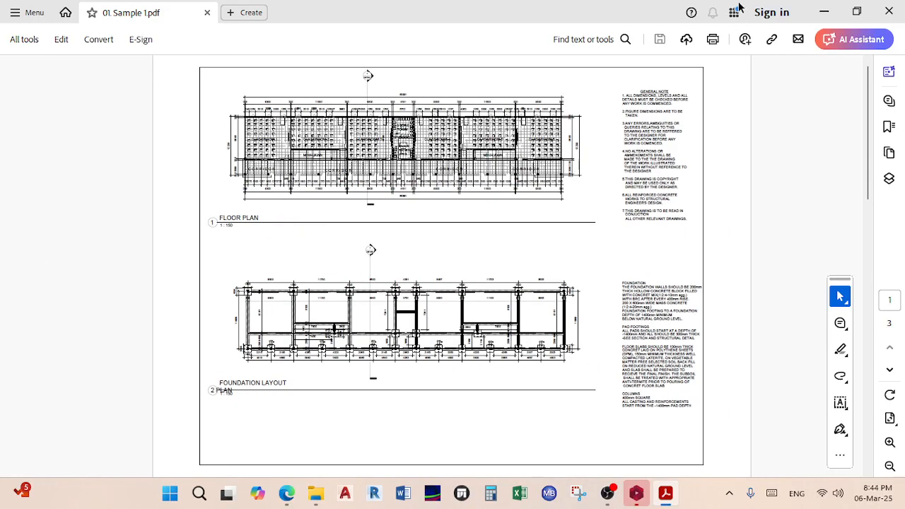
{"action": "left_click", "coordinate": [820, 15]}
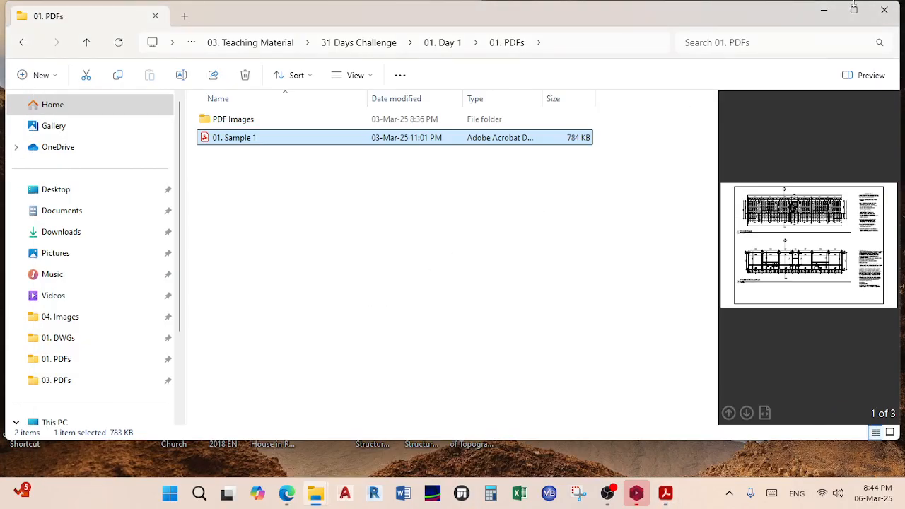
{"action": "left_click", "coordinate": [823, 12]}
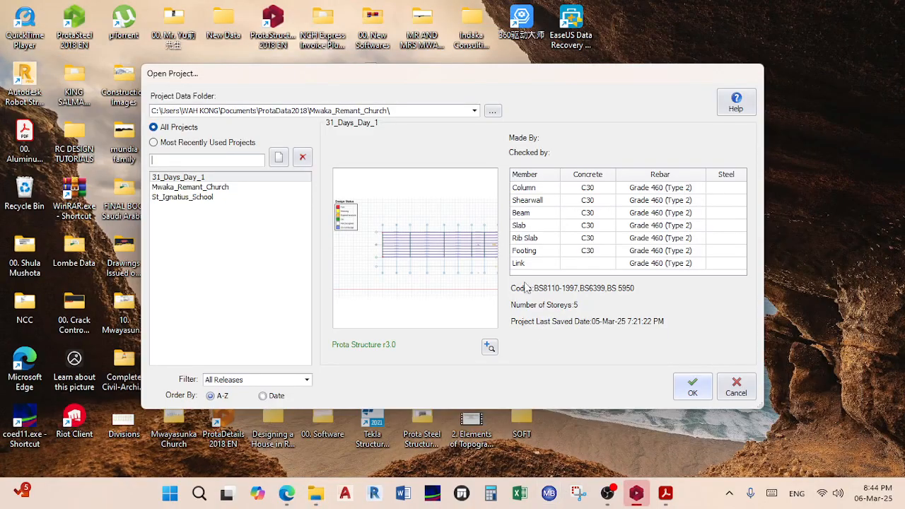
Step: Load project 31_Days_Day_1 from the ProtaData2018 project data folder
{"action": "left_click", "coordinate": [419, 112]}
{"action": "left_click", "coordinate": [281, 150]}
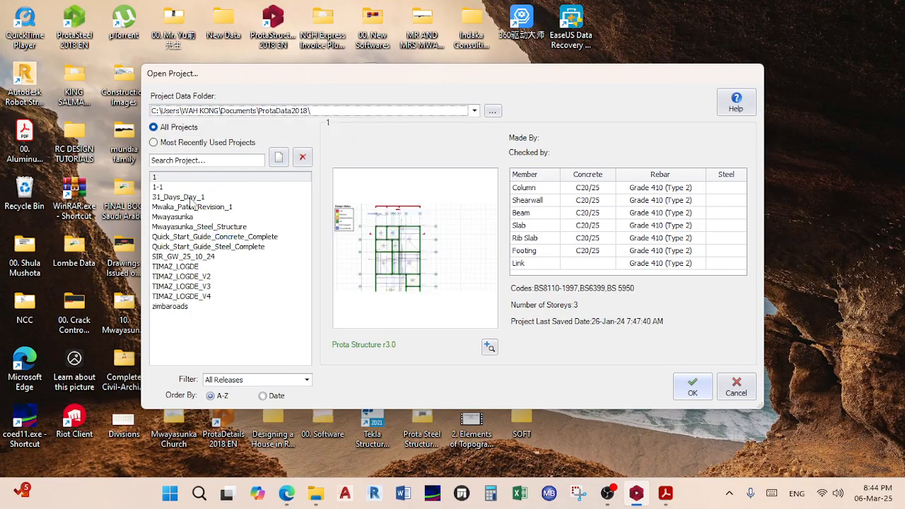
{"action": "left_click", "coordinate": [692, 387]}
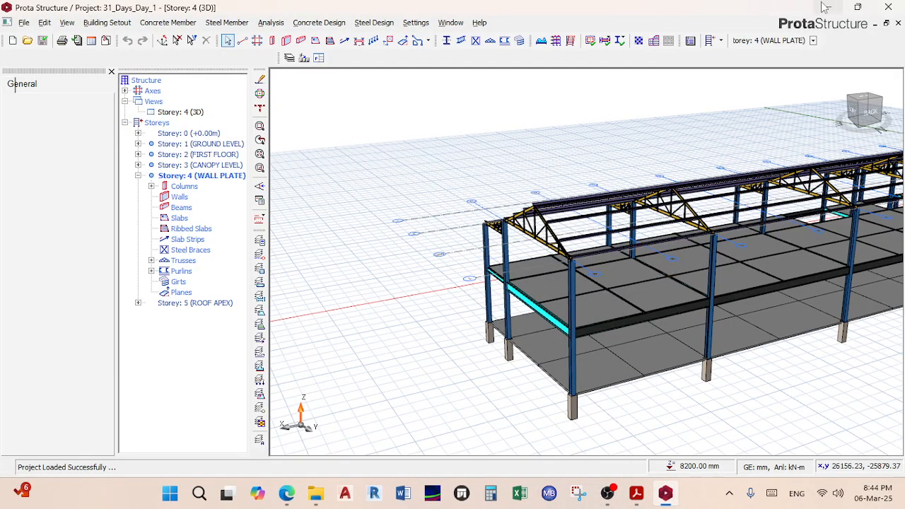
Step: Restore ProtaStructure and view the 3D model from the front, toward the building's left end
{"action": "left_click", "coordinate": [827, 7]}
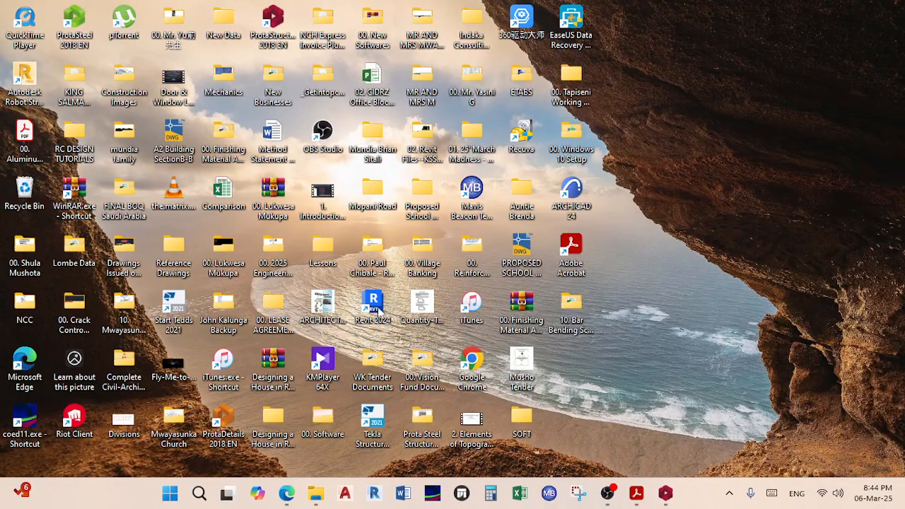
{"action": "left_click", "coordinate": [666, 492]}
{"action": "middle_click_drag", "start_coordinate": [516, 281], "coordinate": [566, 269]}
{"action": "middle_click_drag", "start_coordinate": [487, 274], "coordinate": [513, 231]}
{"action": "scroll", "coordinate": [513, 228], "scroll_direction": "up", "scroll_amount": 2}
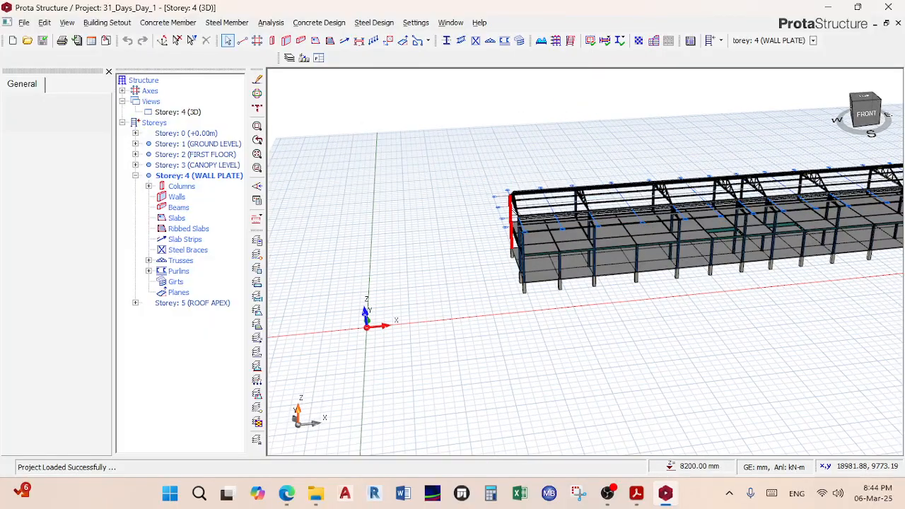
{"action": "scroll", "coordinate": [483, 206], "scroll_direction": "up", "scroll_amount": 1}
Step: Orbit and zoom around the left end to look under the roof trusses and purlins
{"action": "middle_click_drag", "start_coordinate": [533, 280], "coordinate": [517, 196]}
{"action": "scroll", "coordinate": [543, 224], "scroll_direction": "up", "scroll_amount": 5}
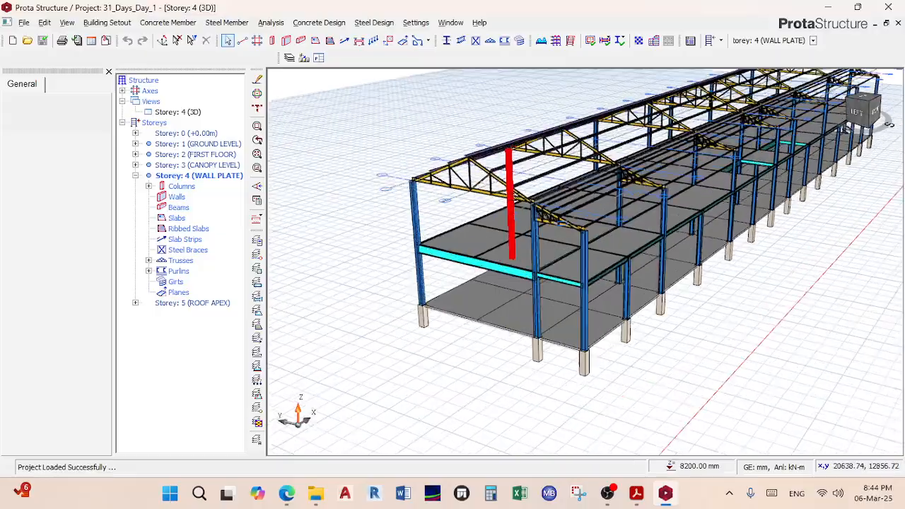
{"action": "scroll", "coordinate": [523, 205], "scroll_direction": "up", "scroll_amount": 3}
{"action": "middle_click_drag", "start_coordinate": [614, 254], "coordinate": [614, 213]}
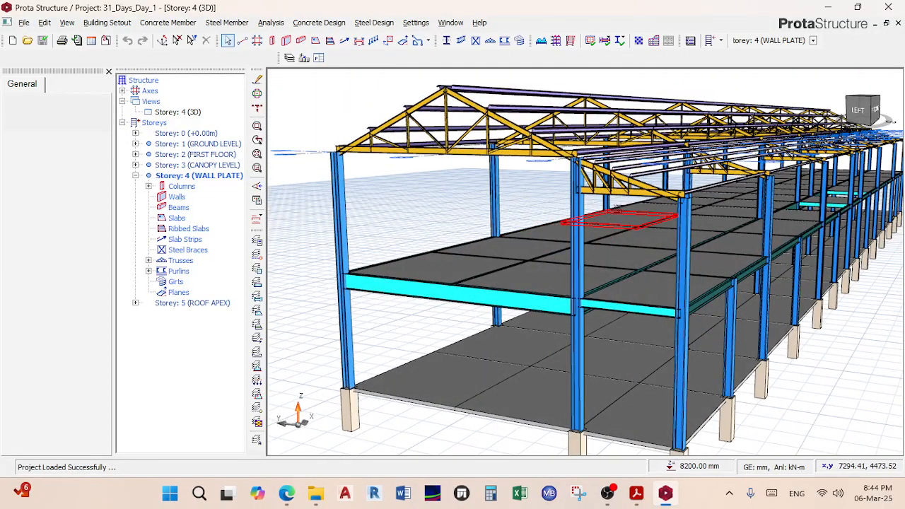
{"action": "scroll", "coordinate": [644, 181], "scroll_direction": "down", "scroll_amount": 3}
{"action": "scroll", "coordinate": [645, 182], "scroll_direction": "up", "scroll_amount": 7}
{"action": "scroll", "coordinate": [643, 185], "scroll_direction": "down", "scroll_amount": 1}
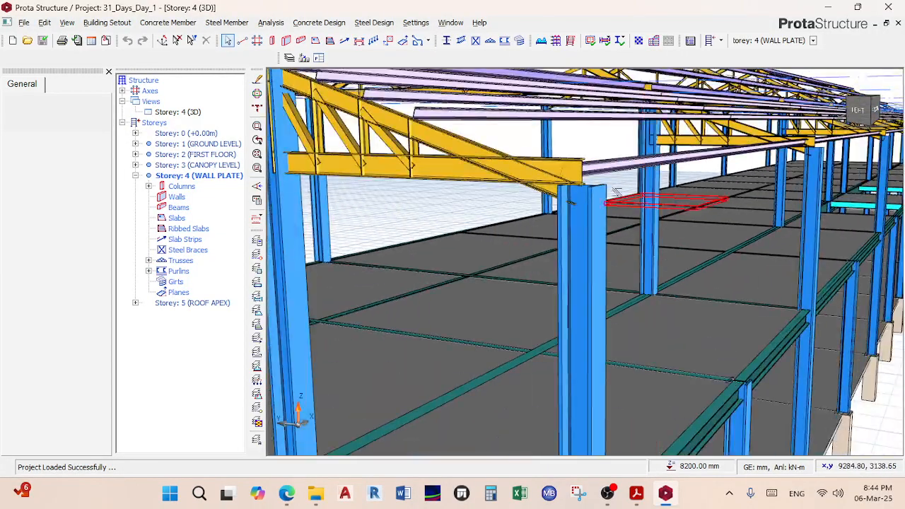
{"action": "scroll", "coordinate": [593, 189], "scroll_direction": "down", "scroll_amount": 3}
{"action": "scroll", "coordinate": [615, 215], "scroll_direction": "down", "scroll_amount": 3}
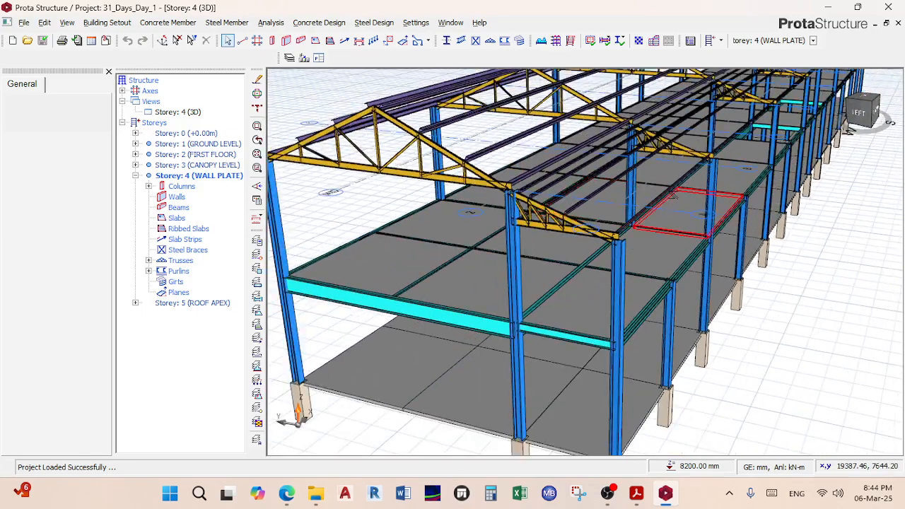
{"action": "scroll", "coordinate": [645, 204], "scroll_direction": "up", "scroll_amount": 7}
{"action": "scroll", "coordinate": [646, 205], "scroll_direction": "down", "scroll_amount": 3}
{"action": "scroll", "coordinate": [652, 209], "scroll_direction": "up", "scroll_amount": 6}
{"action": "scroll", "coordinate": [654, 210], "scroll_direction": "down", "scroll_amount": 4}
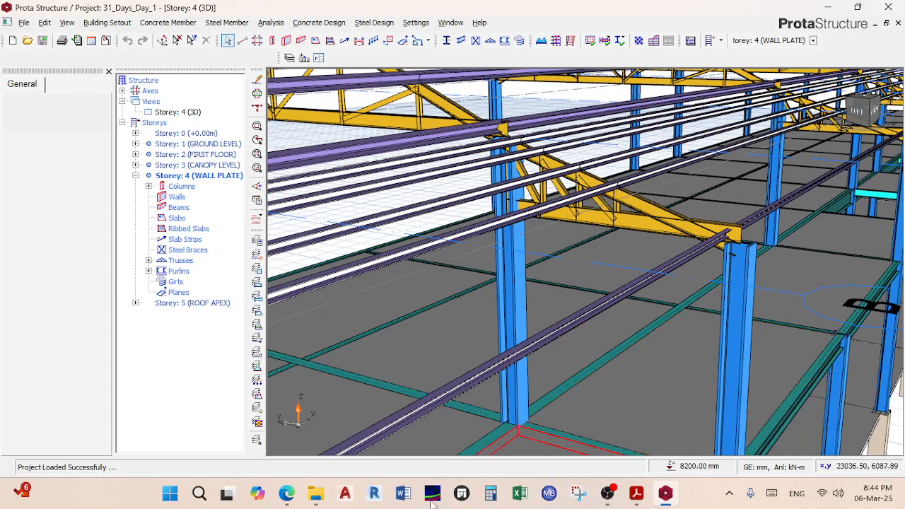
{"action": "mouse_move", "coordinate": [283, 499]}
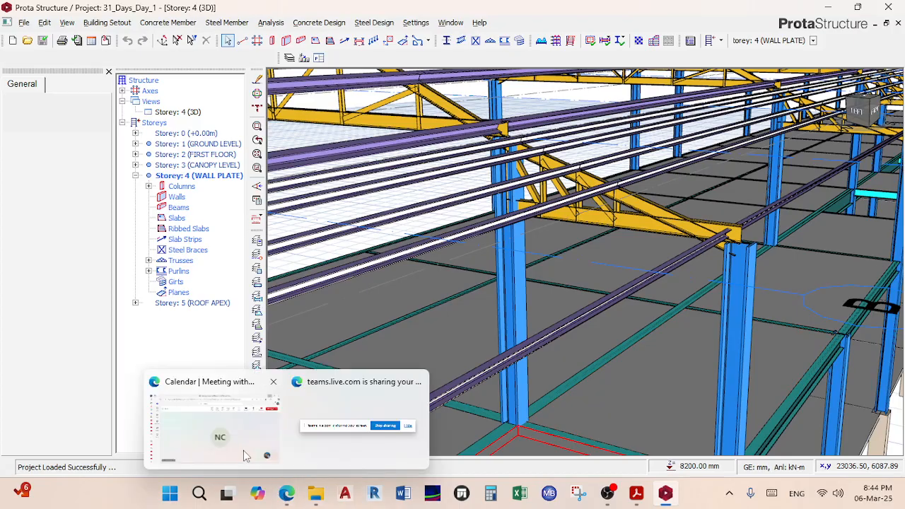
{"action": "left_click", "coordinate": [240, 441]}
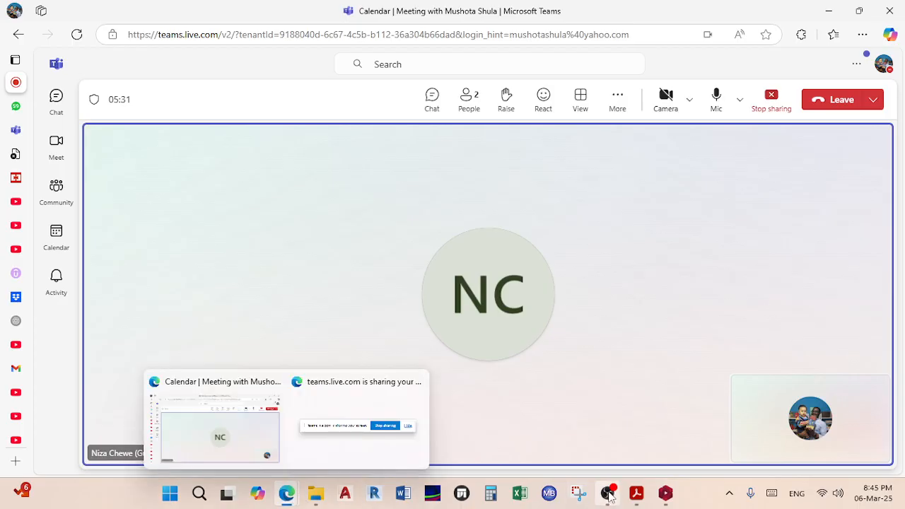
{"action": "mouse_move", "coordinate": [610, 492]}
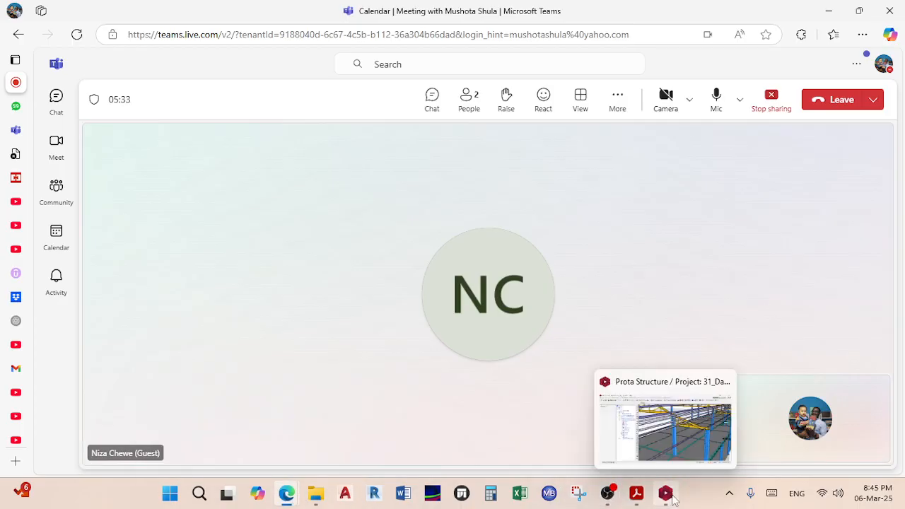
{"action": "left_click", "coordinate": [671, 498]}
{"action": "scroll", "coordinate": [609, 314], "scroll_direction": "down", "scroll_amount": 6}
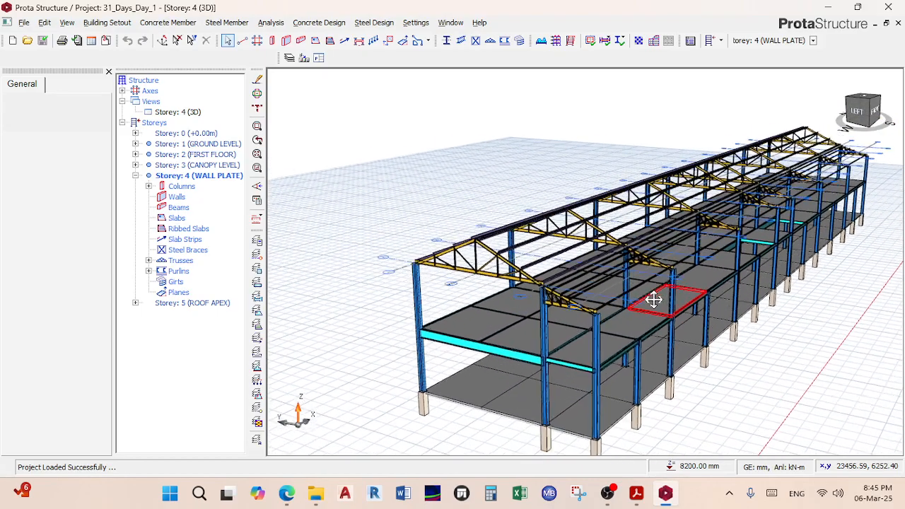
Step: Zoom over the whole frame, admit the waiting guest into the Teams meeting, and return to ProtaStructure
{"action": "scroll", "coordinate": [607, 316], "scroll_direction": "up", "scroll_amount": 5}
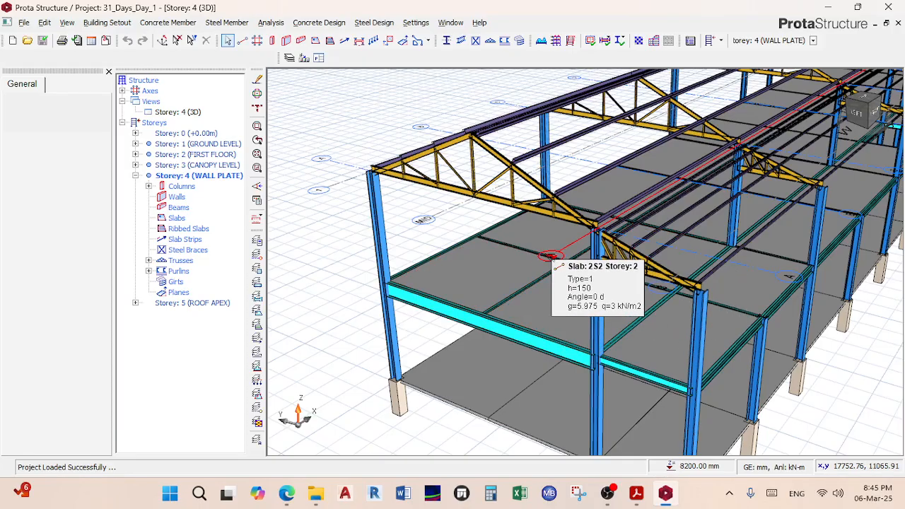
{"action": "scroll", "coordinate": [555, 263], "scroll_direction": "down", "scroll_amount": 5}
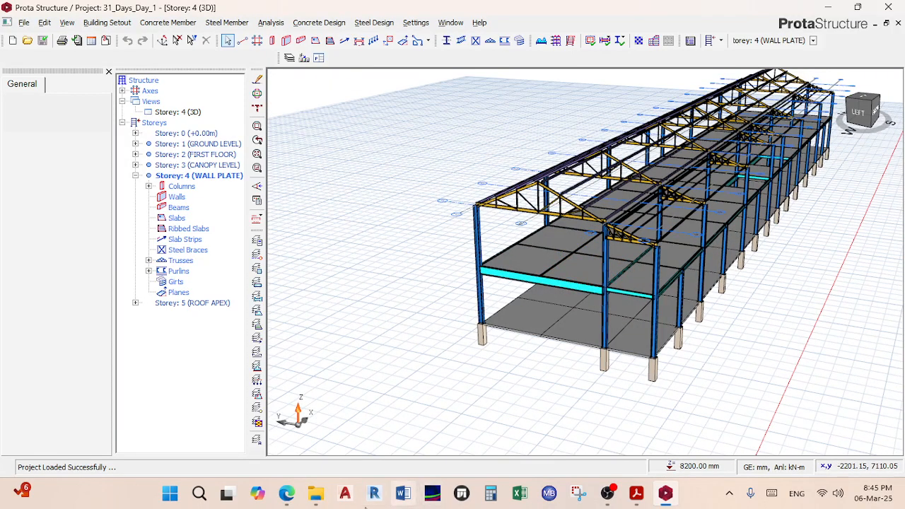
{"action": "mouse_move", "coordinate": [290, 495]}
{"action": "left_click", "coordinate": [240, 421]}
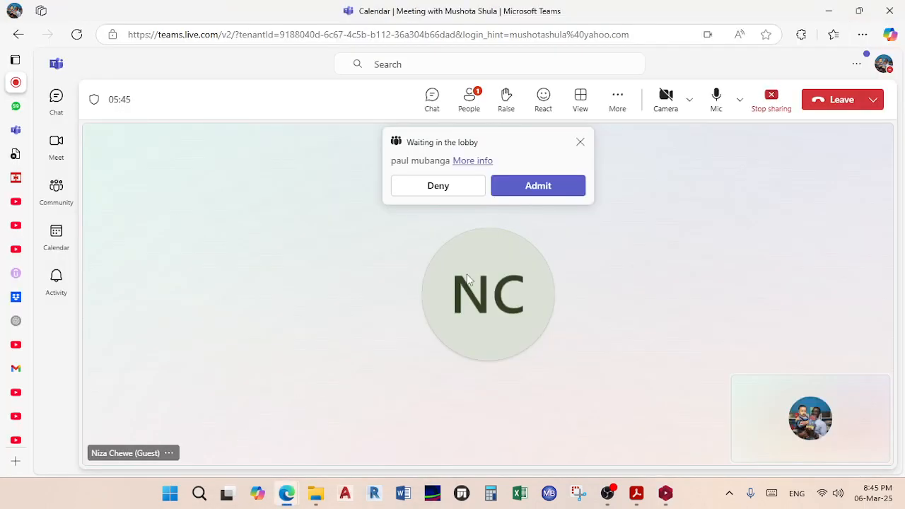
{"action": "left_click", "coordinate": [539, 186]}
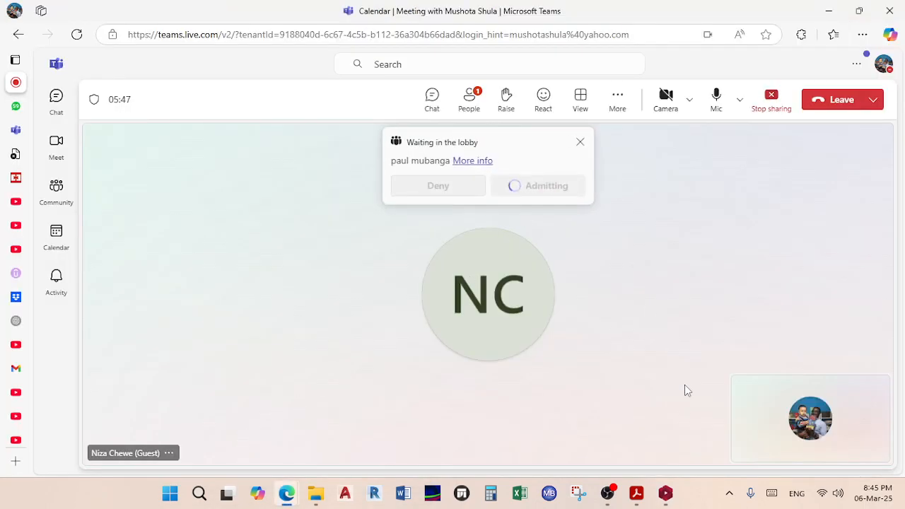
{"action": "left_click", "coordinate": [833, 9]}
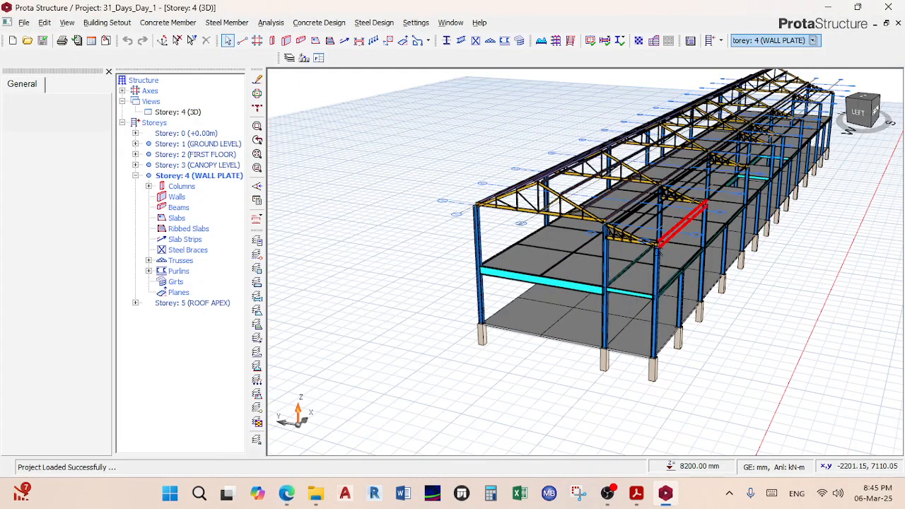
{"action": "scroll", "coordinate": [640, 258], "scroll_direction": "down", "scroll_amount": 5}
{"action": "scroll", "coordinate": [631, 233], "scroll_direction": "up", "scroll_amount": 5}
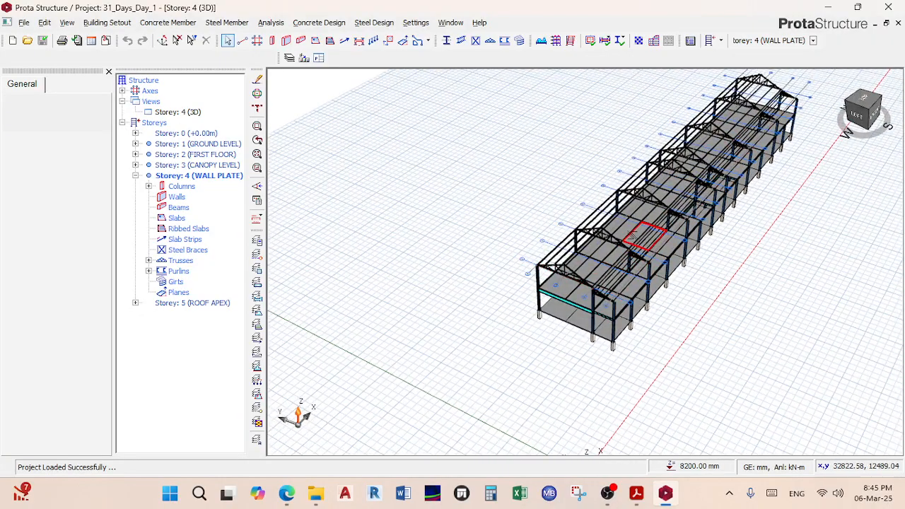
{"action": "right_click", "coordinate": [631, 232]}
{"action": "left_click", "coordinate": [432, 205]}
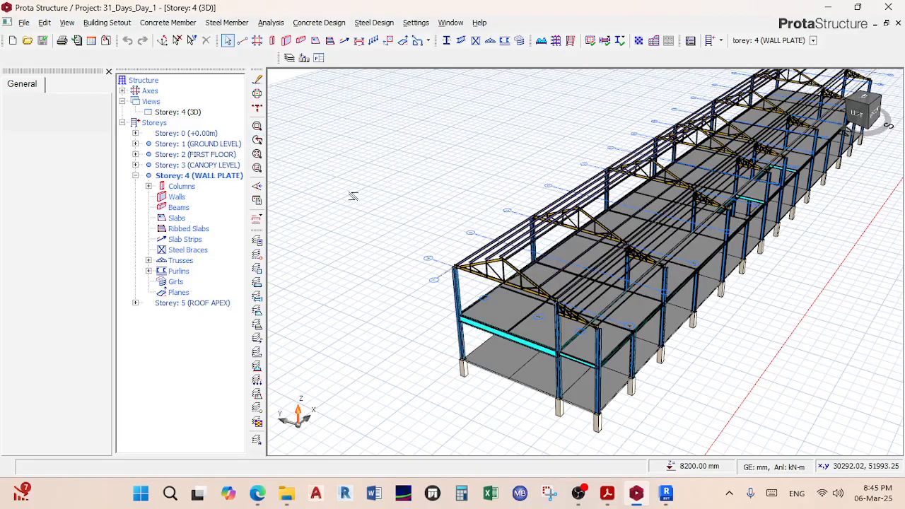
{"action": "scroll", "coordinate": [382, 196], "scroll_direction": "up", "scroll_amount": 2}
{"action": "scroll", "coordinate": [373, 172], "scroll_direction": "up", "scroll_amount": 2}
{"action": "scroll", "coordinate": [373, 172], "scroll_direction": "down", "scroll_amount": 3}
{"action": "left_click", "coordinate": [178, 112]}
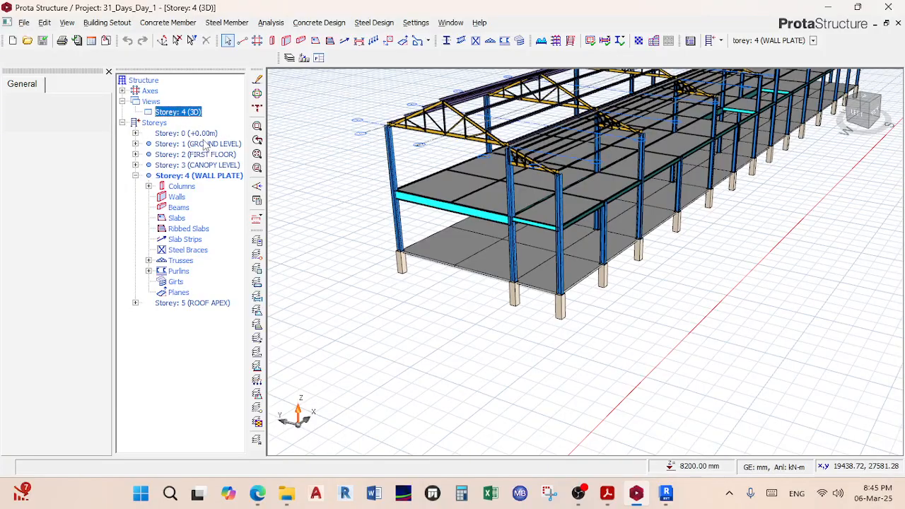
{"action": "left_click", "coordinate": [203, 134]}
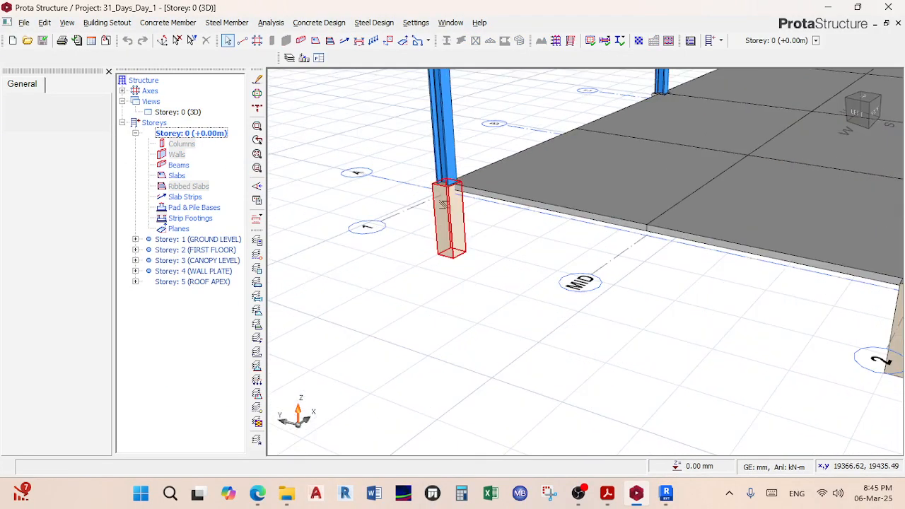
Step: Switch Storey 0 from 3D to a plan view and centre the grid
{"action": "scroll", "coordinate": [441, 203], "scroll_direction": "up", "scroll_amount": 2}
{"action": "scroll", "coordinate": [441, 205], "scroll_direction": "down", "scroll_amount": 3}
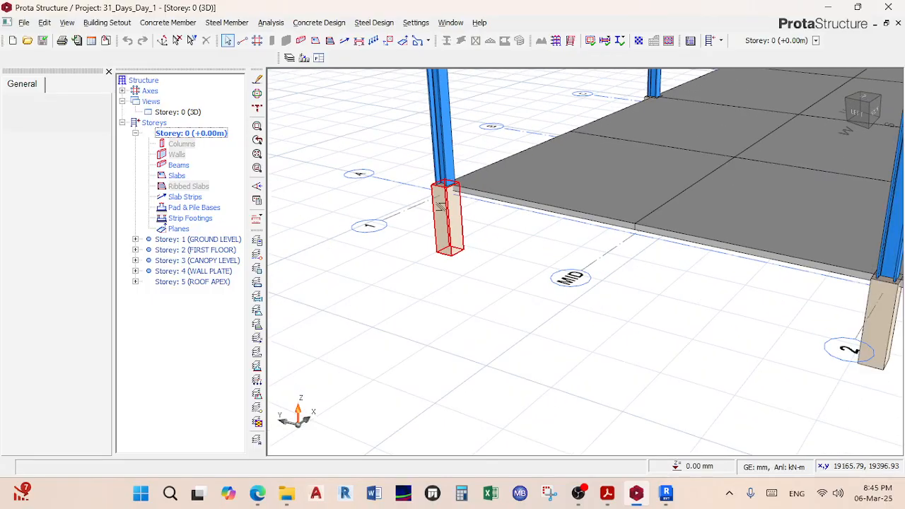
{"action": "scroll", "coordinate": [441, 205], "scroll_direction": "down", "scroll_amount": 2}
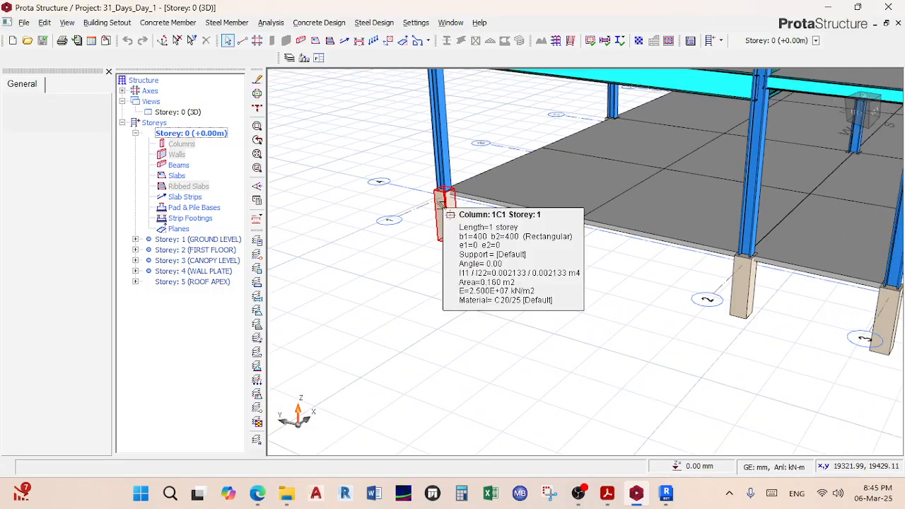
{"action": "right_click", "coordinate": [197, 114]}
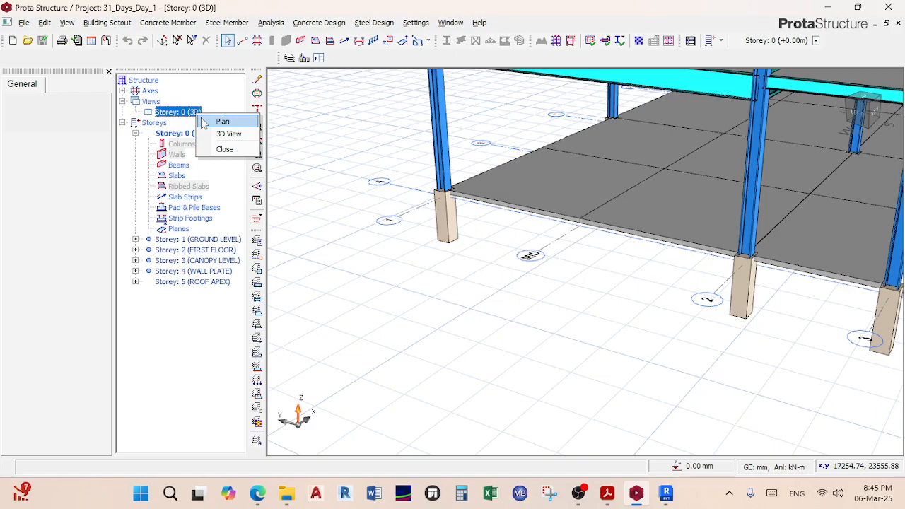
{"action": "left_click", "coordinate": [203, 123]}
{"action": "scroll", "coordinate": [352, 230], "scroll_direction": "down", "scroll_amount": 3}
{"action": "middle_click_drag", "start_coordinate": [338, 229], "coordinate": [376, 124]}
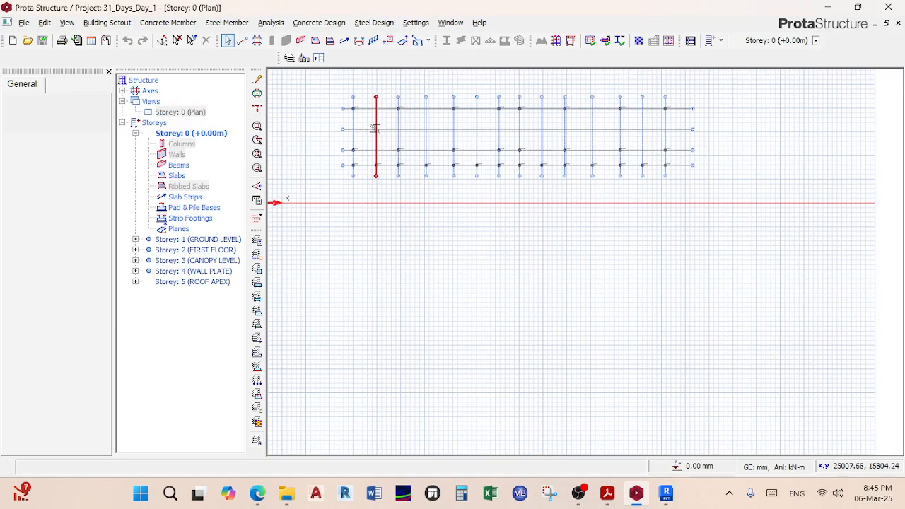
{"action": "scroll", "coordinate": [388, 111], "scroll_direction": "up", "scroll_amount": 4}
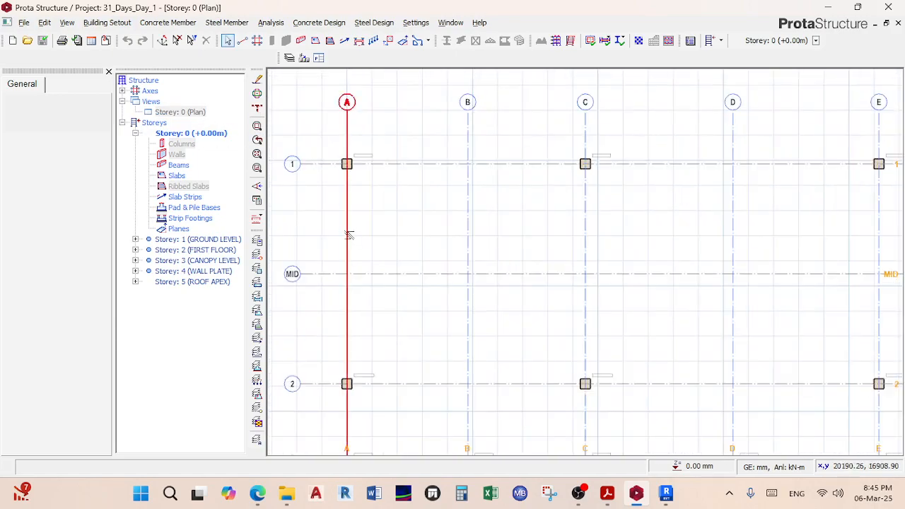
{"action": "scroll", "coordinate": [383, 177], "scroll_direction": "down", "scroll_amount": 2}
Step: Open the Storey 1 (GROUND LEVEL) plan and check slab 1S1: 120 mm, g=5.255, q=3 kN/m2
{"action": "double_click", "coordinate": [220, 239]}
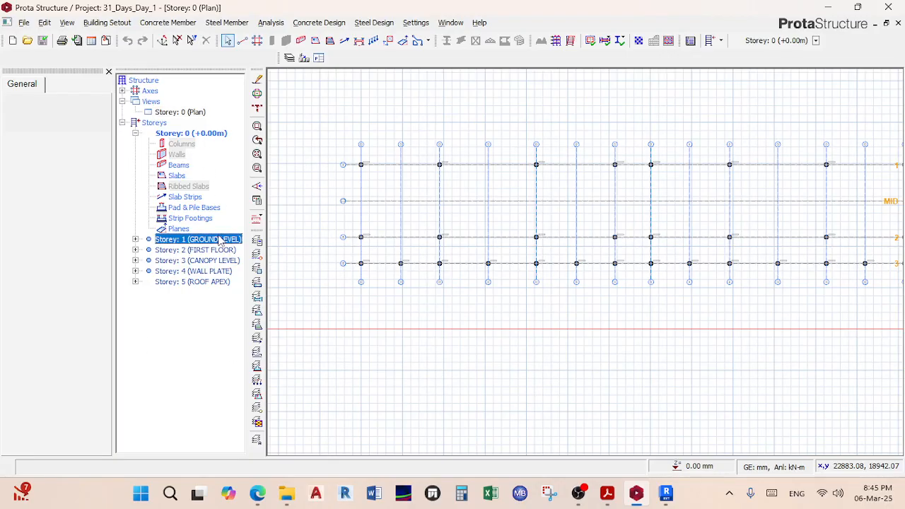
{"action": "scroll", "coordinate": [367, 176], "scroll_direction": "up", "scroll_amount": 3}
{"action": "scroll", "coordinate": [367, 176], "scroll_direction": "down", "scroll_amount": 3}
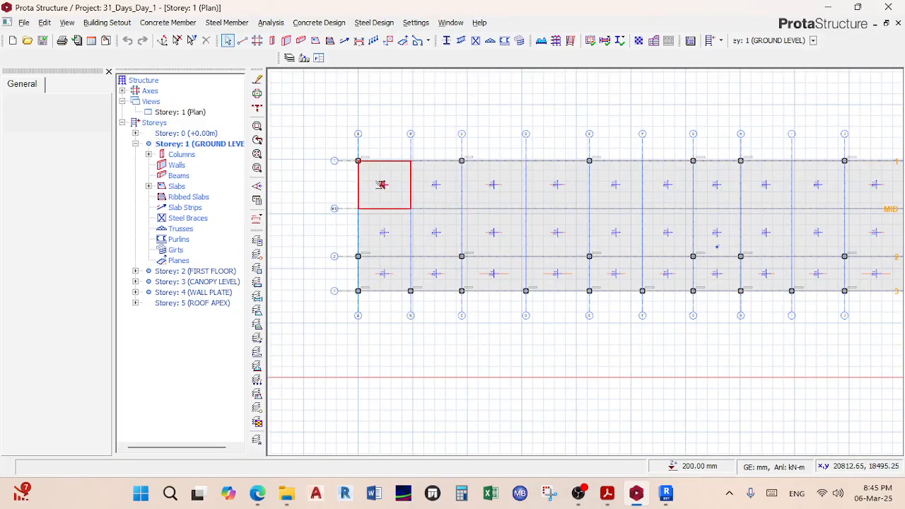
{"action": "scroll", "coordinate": [367, 176], "scroll_direction": "up", "scroll_amount": 4}
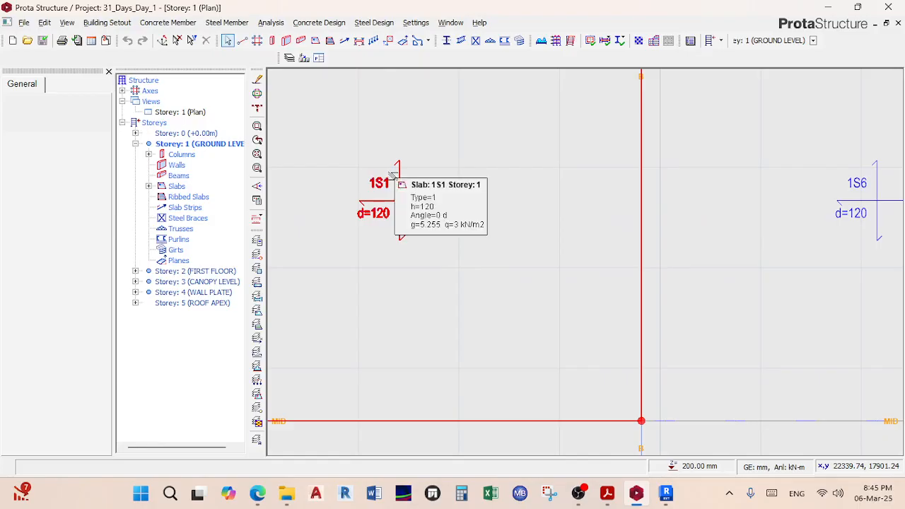
{"action": "scroll", "coordinate": [392, 183], "scroll_direction": "down", "scroll_amount": 3}
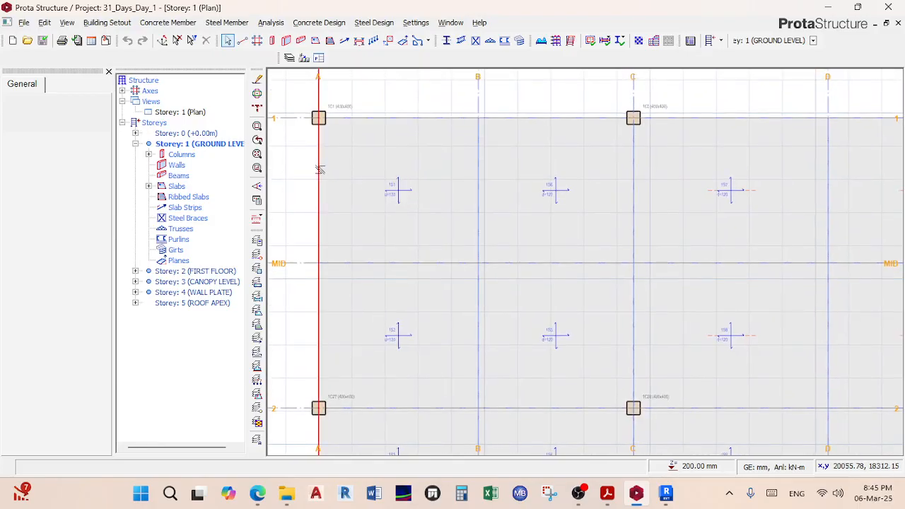
{"action": "left_click", "coordinate": [388, 182]}
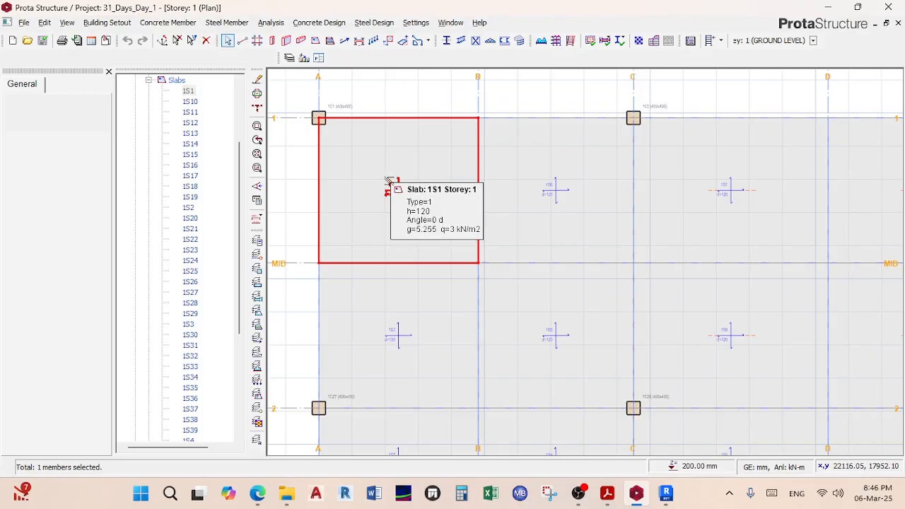
{"action": "key", "text": "Escape"}
{"action": "scroll", "coordinate": [397, 171], "scroll_direction": "down", "scroll_amount": 3}
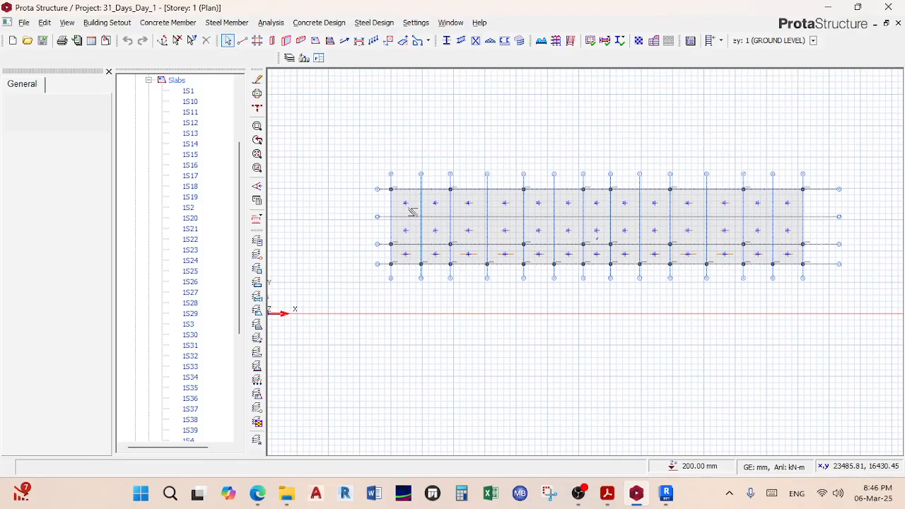
{"action": "left_click", "coordinate": [149, 81]}
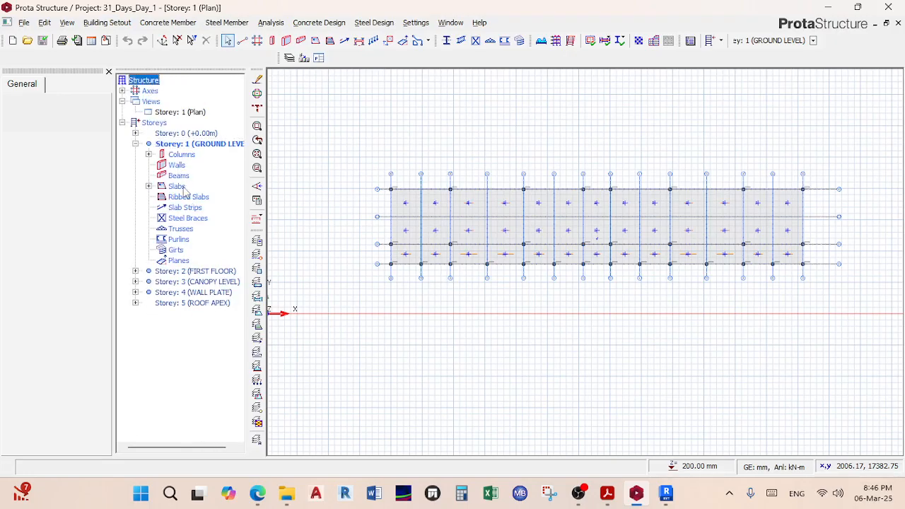
Step: Open the Storey 2 (FIRST FLOOR) plan and inspect slabs 2S1 and 2S4
{"action": "double_click", "coordinate": [212, 272]}
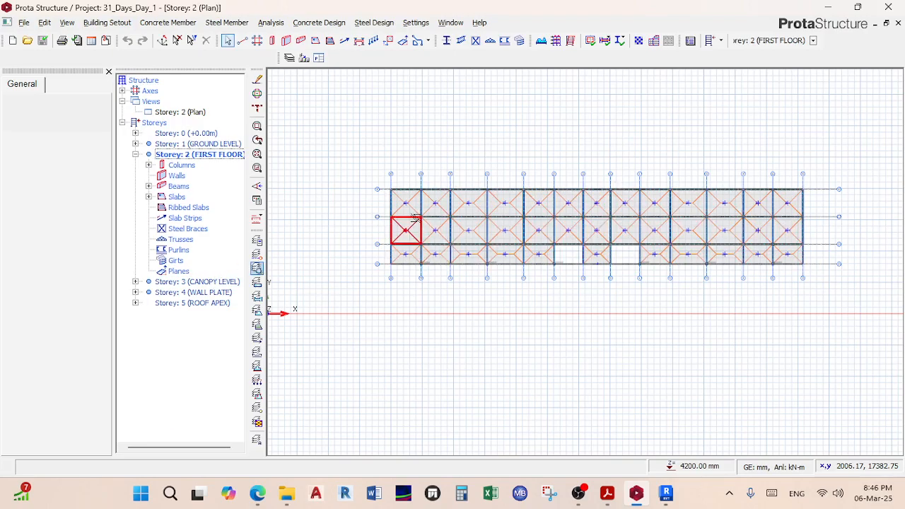
{"action": "scroll", "coordinate": [406, 170], "scroll_direction": "up", "scroll_amount": 4}
{"action": "scroll", "coordinate": [402, 151], "scroll_direction": "up", "scroll_amount": 5}
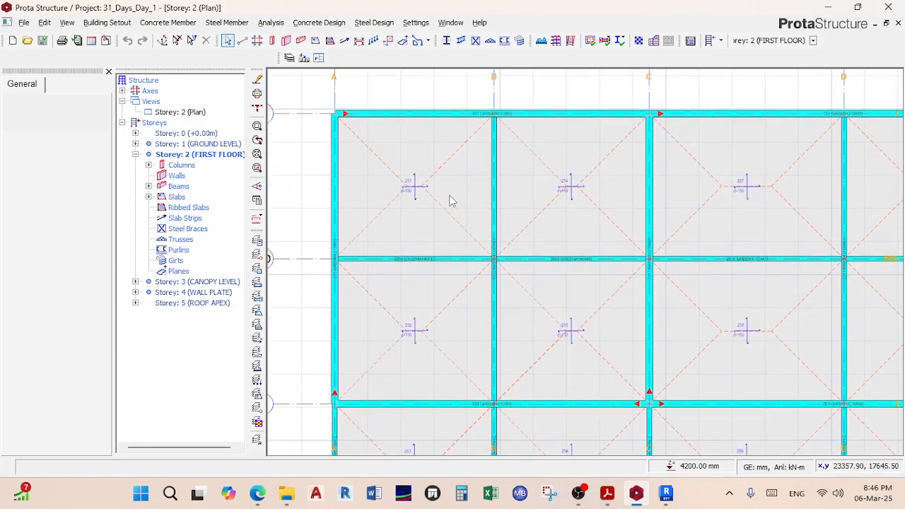
{"action": "scroll", "coordinate": [435, 258], "scroll_direction": "down", "scroll_amount": 5}
{"action": "scroll", "coordinate": [436, 251], "scroll_direction": "up", "scroll_amount": 2}
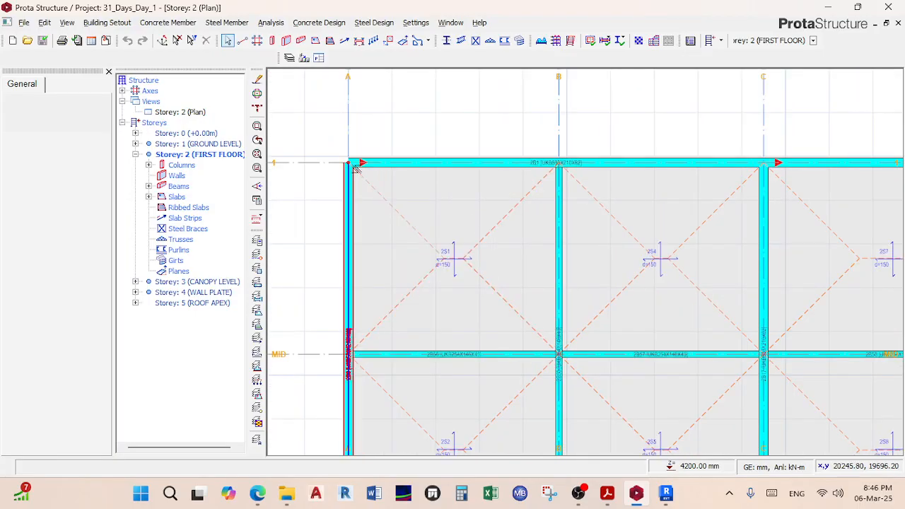
{"action": "scroll", "coordinate": [372, 182], "scroll_direction": "up", "scroll_amount": 2}
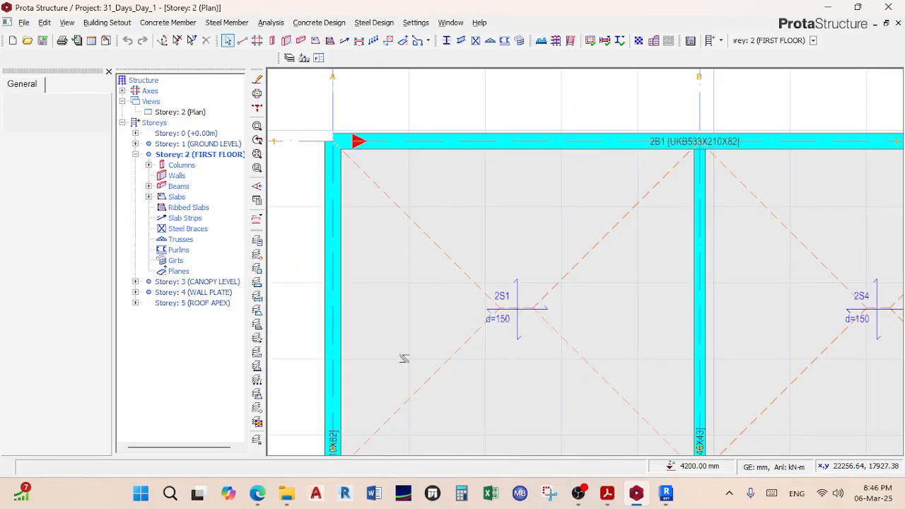
{"action": "scroll", "coordinate": [542, 292], "scroll_direction": "down", "scroll_amount": 2}
{"action": "left_click", "coordinate": [542, 292]}
{"action": "scroll", "coordinate": [542, 292], "scroll_direction": "down", "scroll_amount": 3}
{"action": "middle_click_drag", "start_coordinate": [543, 292], "coordinate": [438, 213]}
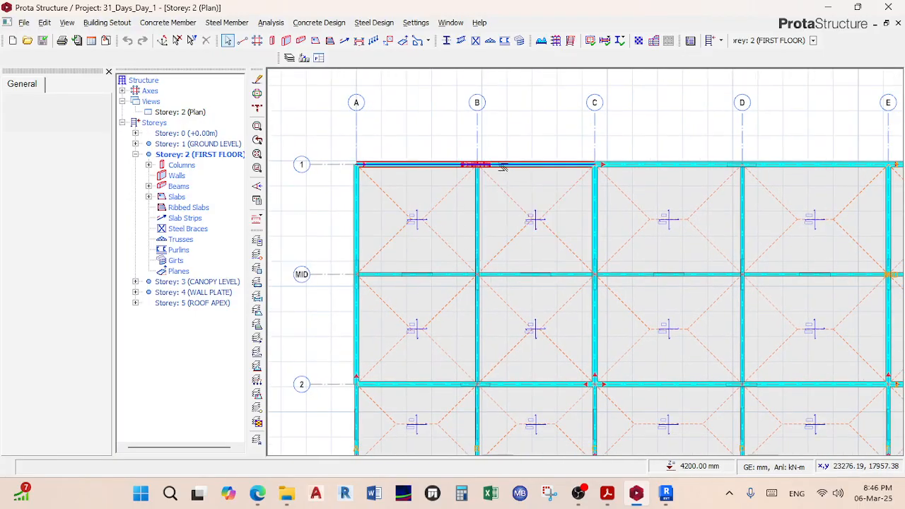
{"action": "scroll", "coordinate": [541, 182], "scroll_direction": "up", "scroll_amount": 2}
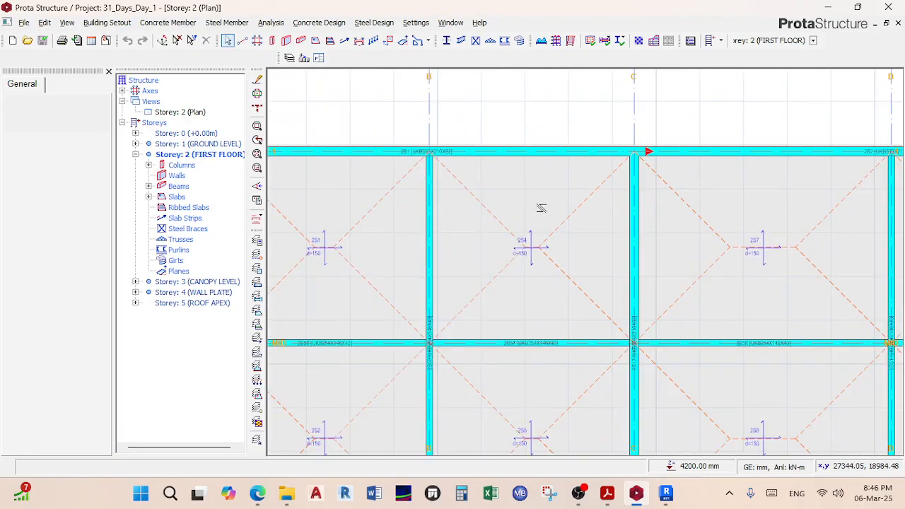
{"action": "scroll", "coordinate": [540, 208], "scroll_direction": "down", "scroll_amount": 2}
{"action": "left_click", "coordinate": [545, 226]}
{"action": "middle_click_drag", "start_coordinate": [544, 226], "coordinate": [558, 187]}
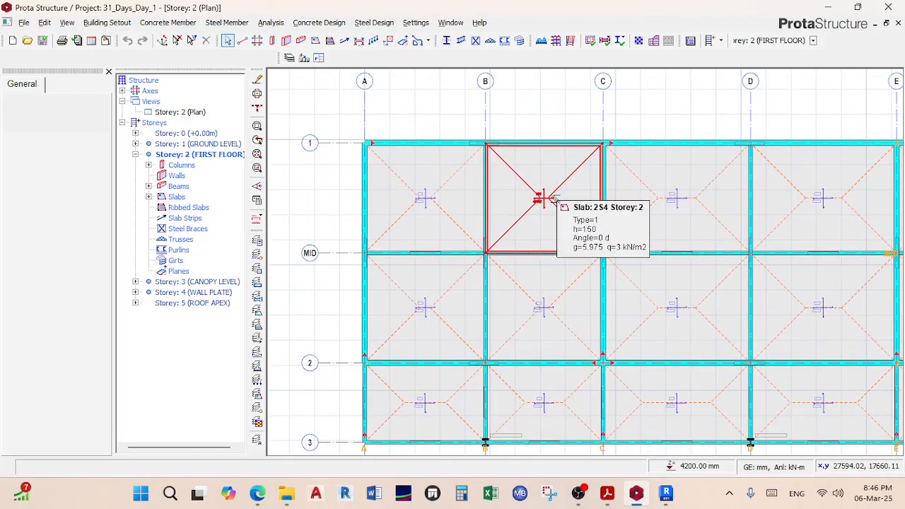
{"action": "key", "text": "Escape"}
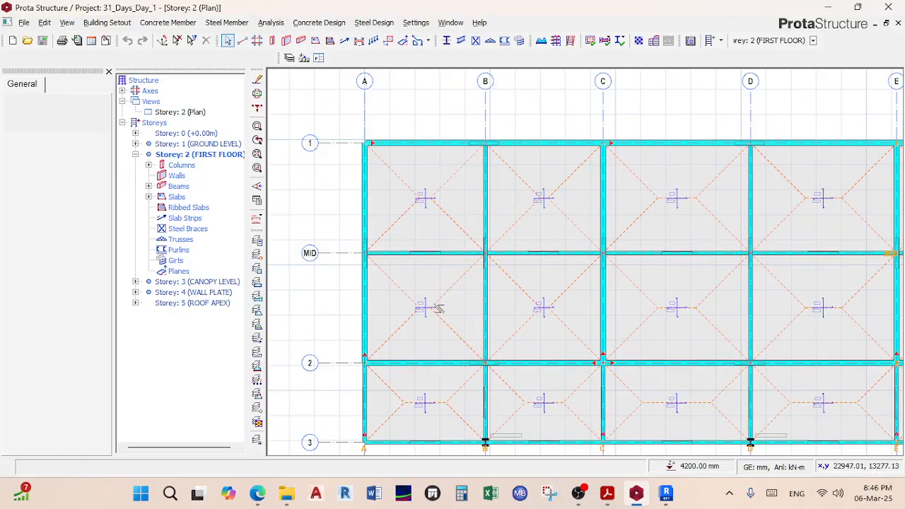
Step: Zoom out and pan to frame the full Storey 2 grid and origin
{"action": "scroll", "coordinate": [445, 304], "scroll_direction": "up", "scroll_amount": 2}
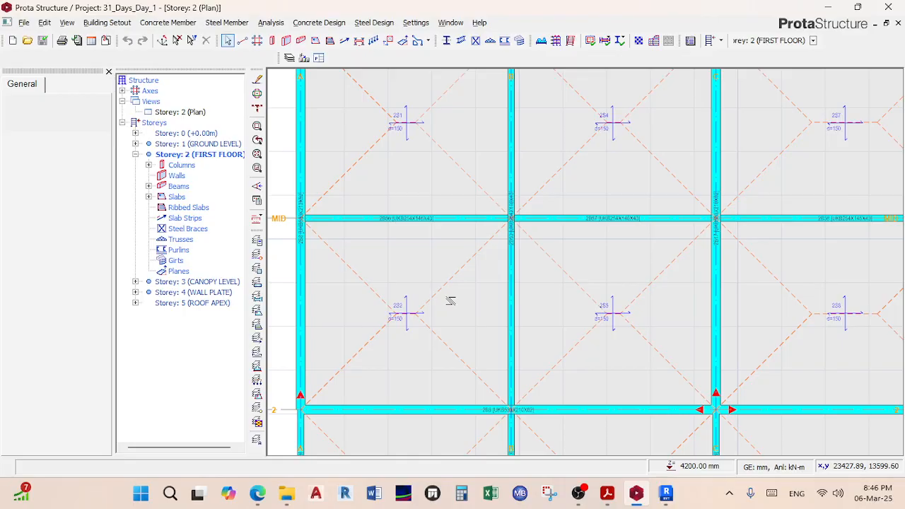
{"action": "scroll", "coordinate": [451, 297], "scroll_direction": "down", "scroll_amount": 5}
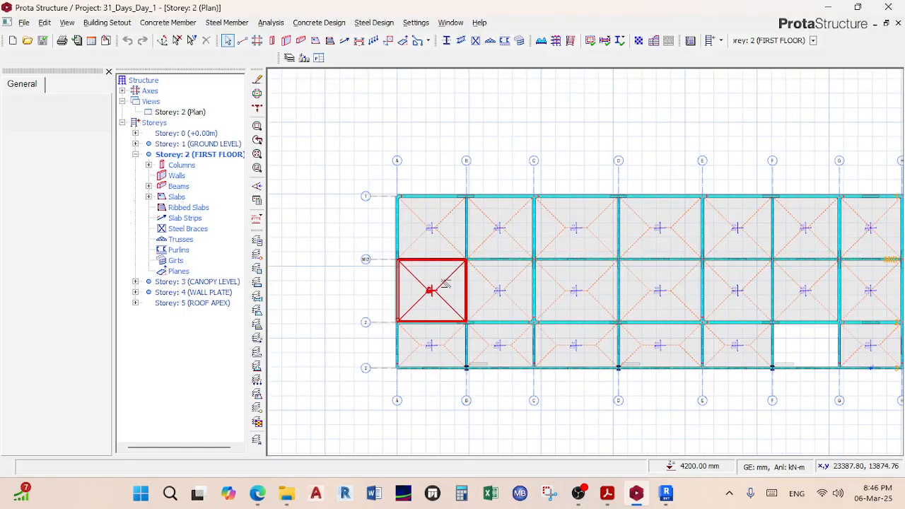
{"action": "scroll", "coordinate": [430, 347], "scroll_direction": "up", "scroll_amount": 3}
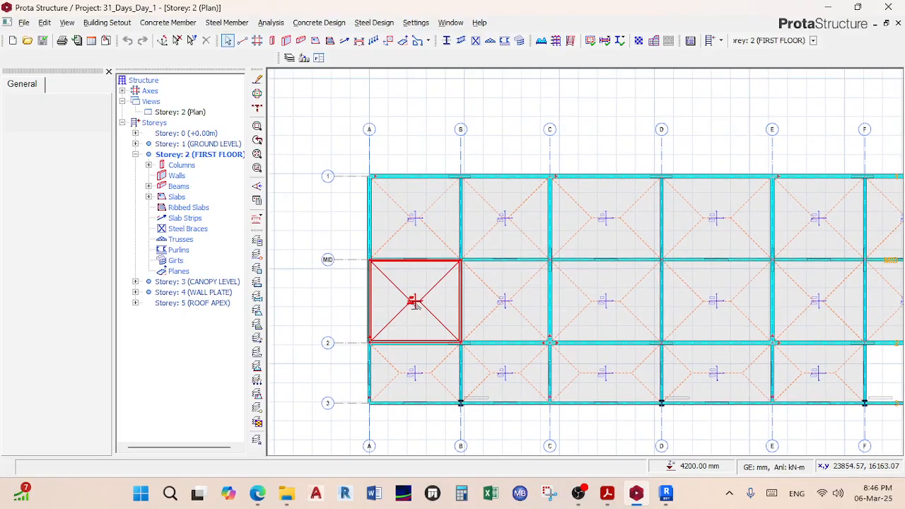
{"action": "scroll", "coordinate": [426, 177], "scroll_direction": "up", "scroll_amount": 3}
{"action": "scroll", "coordinate": [417, 240], "scroll_direction": "down", "scroll_amount": 3}
{"action": "scroll", "coordinate": [424, 268], "scroll_direction": "up", "scroll_amount": 2}
{"action": "scroll", "coordinate": [499, 234], "scroll_direction": "down", "scroll_amount": 6}
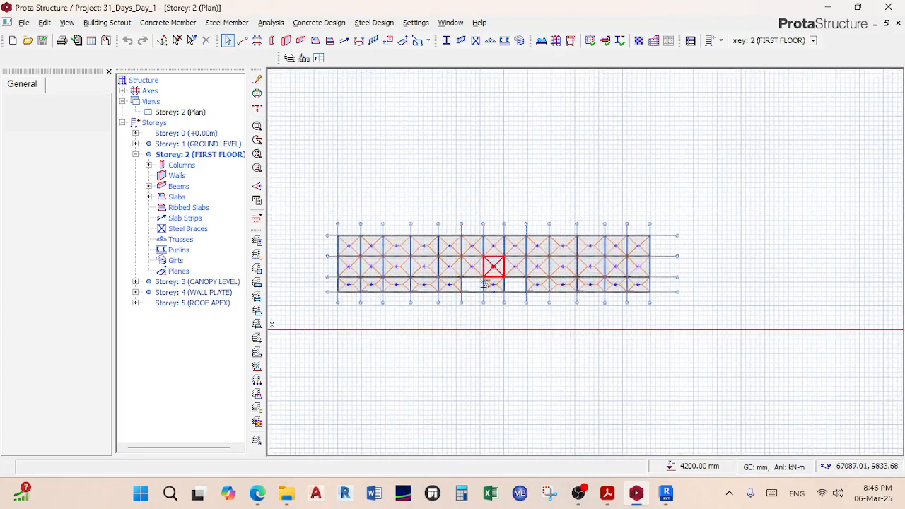
{"action": "scroll", "coordinate": [452, 253], "scroll_direction": "up", "scroll_amount": 5}
{"action": "scroll", "coordinate": [508, 262], "scroll_direction": "down", "scroll_amount": 6}
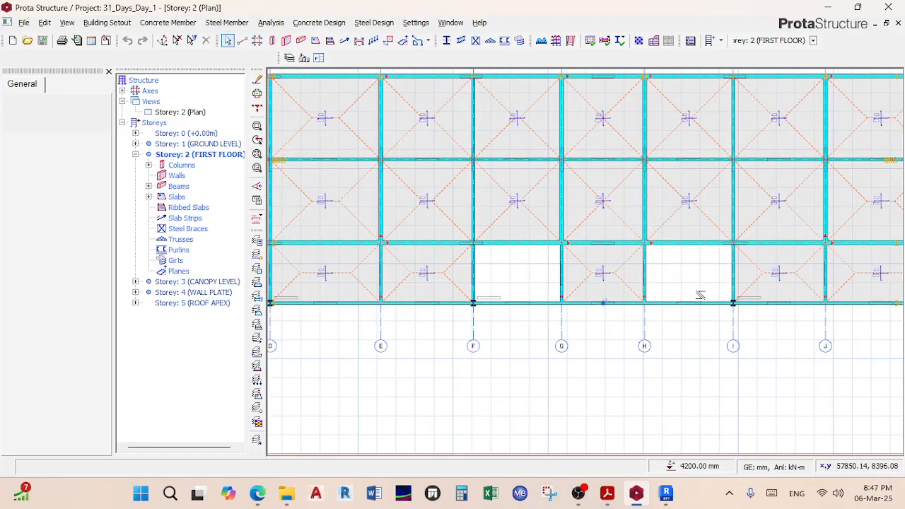
{"action": "scroll", "coordinate": [487, 232], "scroll_direction": "down", "scroll_amount": 2}
{"action": "middle_click_drag", "start_coordinate": [270, 253], "coordinate": [419, 232]}
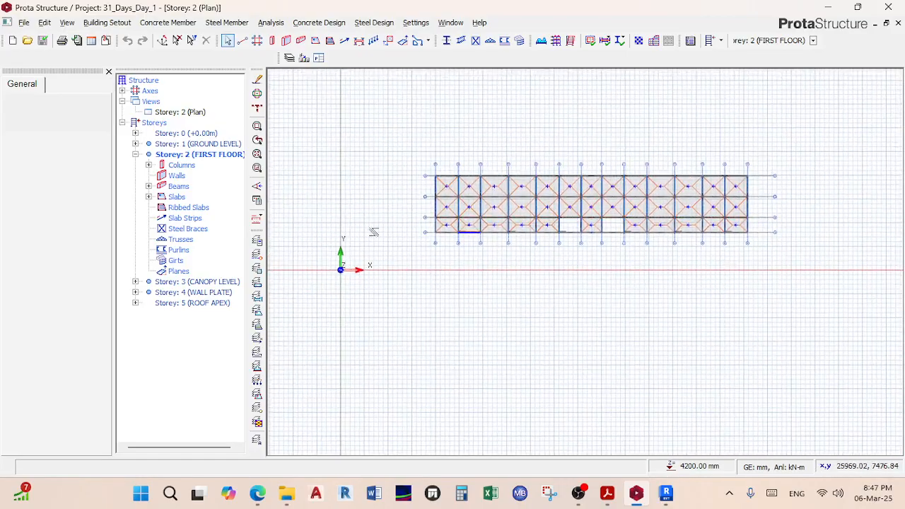
Step: Open the Storey 3 (CANOPY LEVEL) plan and zoom into grid A to read purlin and column labels
{"action": "double_click", "coordinate": [212, 281]}
{"action": "scroll", "coordinate": [421, 171], "scroll_direction": "up", "scroll_amount": 4}
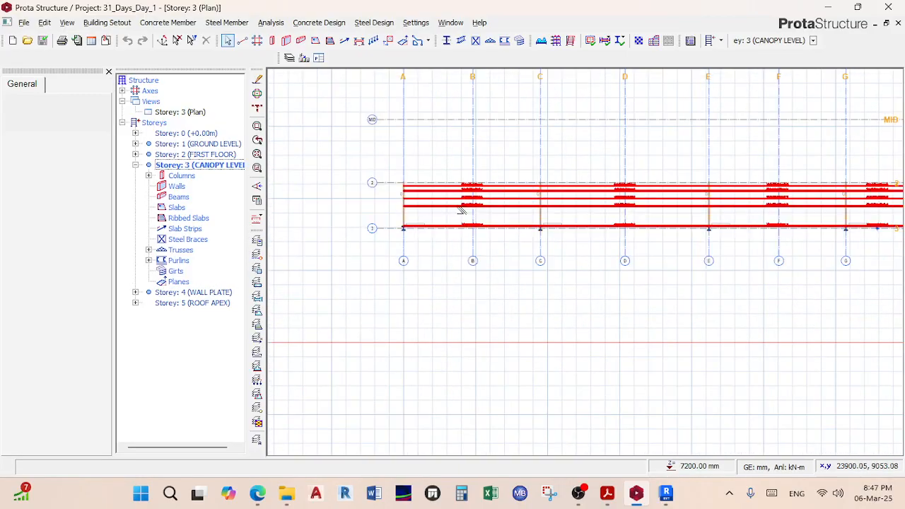
{"action": "scroll", "coordinate": [393, 230], "scroll_direction": "up", "scroll_amount": 2}
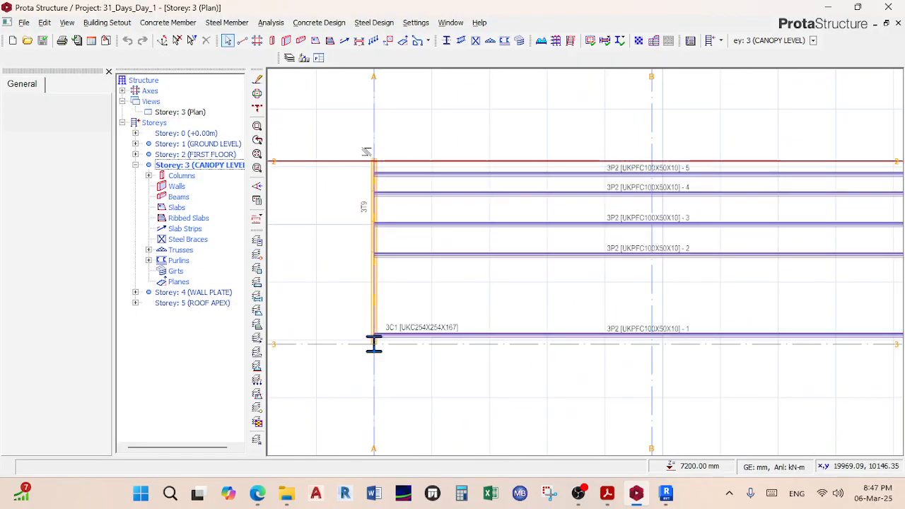
{"action": "scroll", "coordinate": [381, 213], "scroll_direction": "up", "scroll_amount": 2}
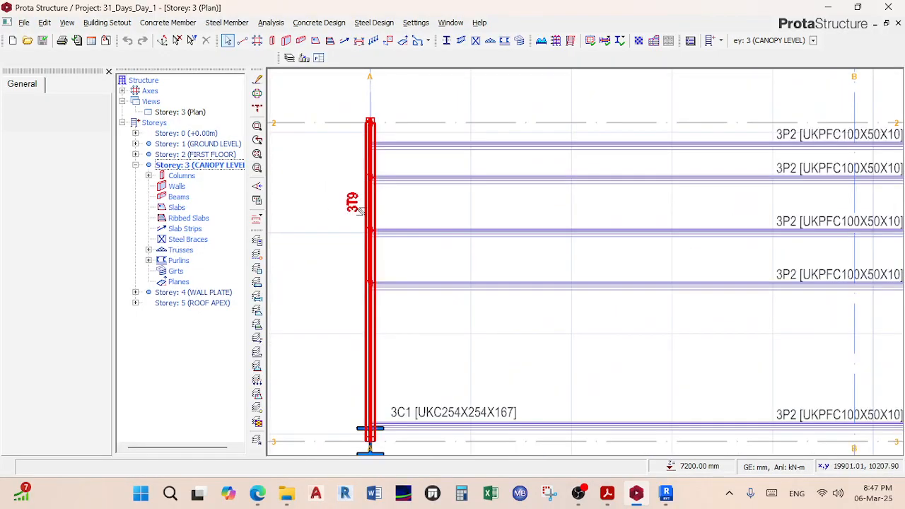
{"action": "scroll", "coordinate": [367, 211], "scroll_direction": "down", "scroll_amount": 3}
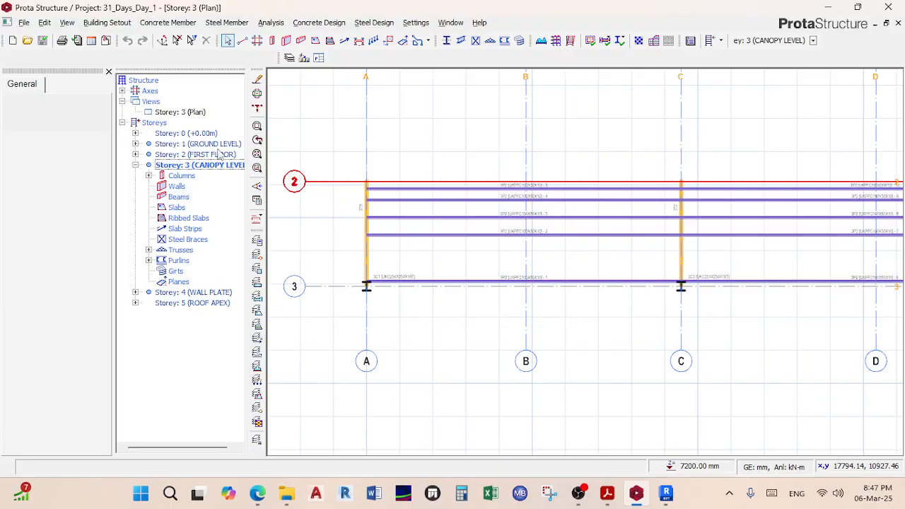
Step: View the Storey 0 plan's 400x400 columns on grids A–C, axes 2–3, then collapse Storey 0
{"action": "left_click", "coordinate": [198, 136]}
{"action": "scroll", "coordinate": [391, 135], "scroll_direction": "up", "scroll_amount": 3}
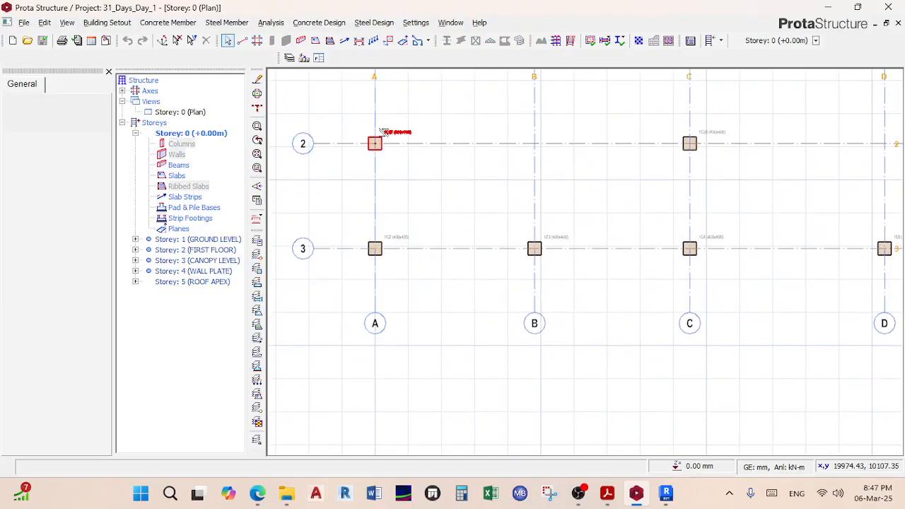
{"action": "scroll", "coordinate": [396, 142], "scroll_direction": "down", "scroll_amount": 5}
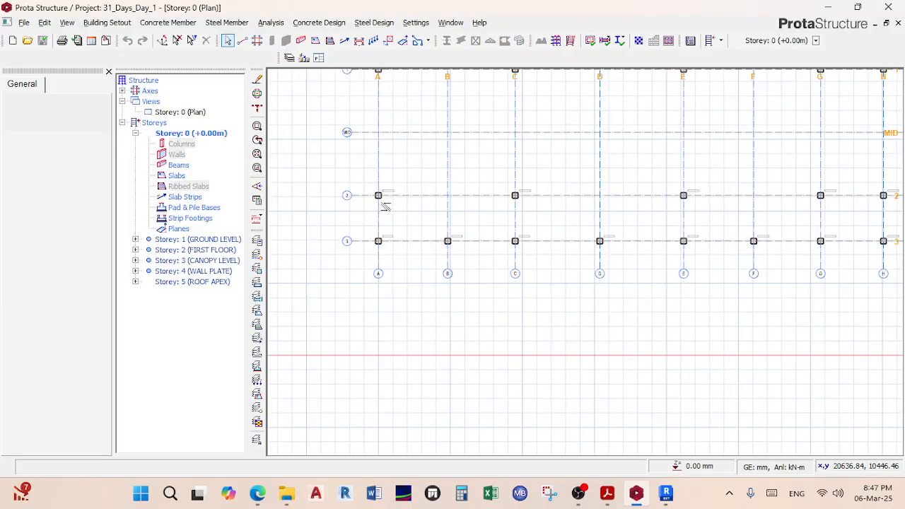
{"action": "scroll", "coordinate": [381, 200], "scroll_direction": "up", "scroll_amount": 3}
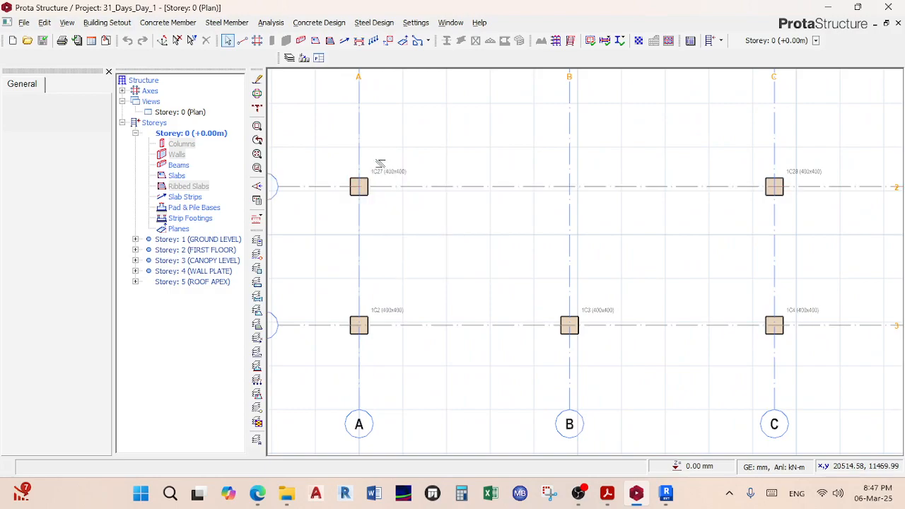
{"action": "middle_click_drag", "start_coordinate": [374, 166], "coordinate": [394, 234]}
{"action": "scroll", "coordinate": [393, 235], "scroll_direction": "up", "scroll_amount": 2}
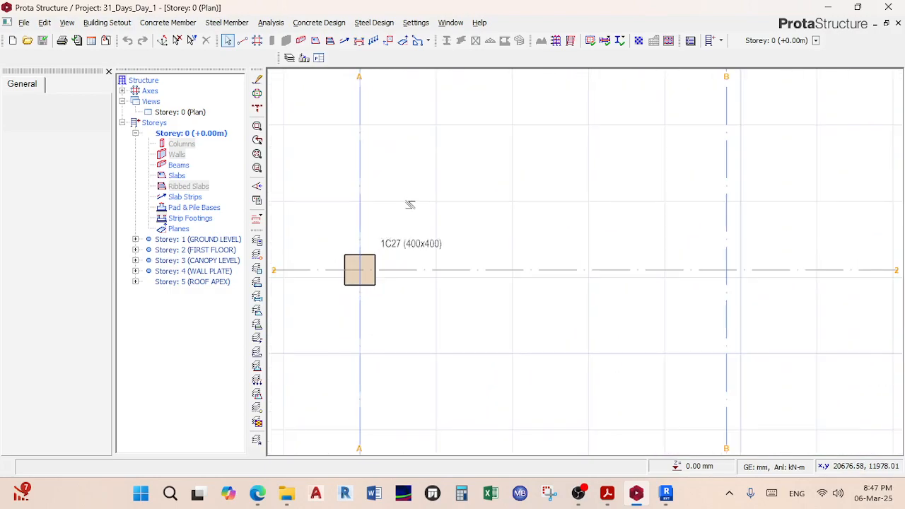
{"action": "scroll", "coordinate": [385, 233], "scroll_direction": "down", "scroll_amount": 3}
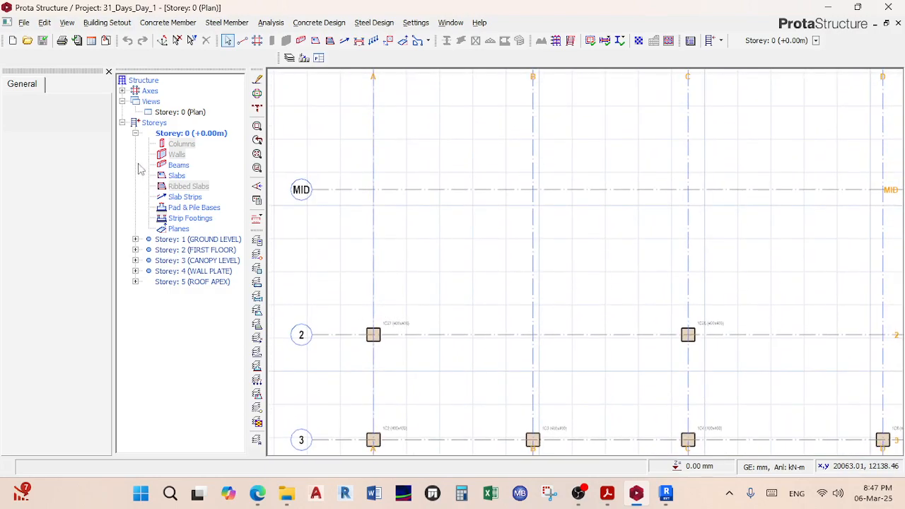
{"action": "left_click", "coordinate": [135, 133]}
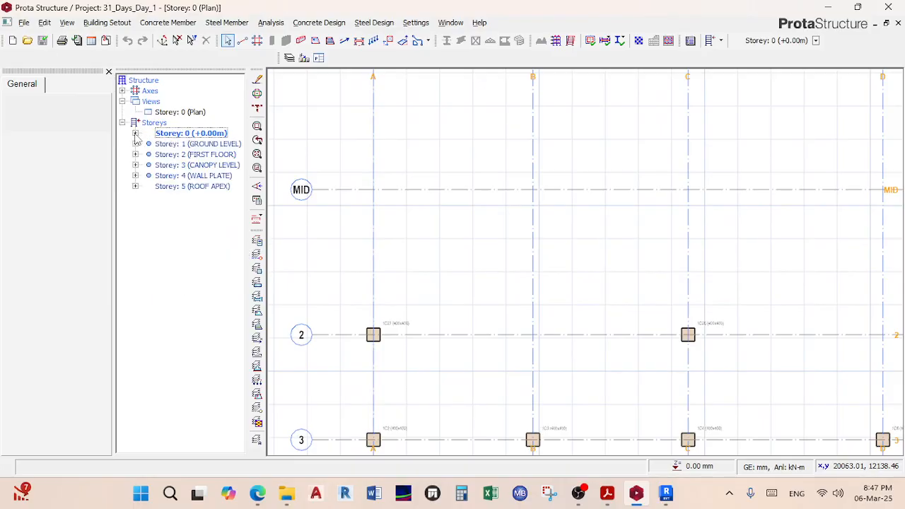
Step: Open the Storey 1 ground level plan and read column 1C1's properties
{"action": "double_click", "coordinate": [198, 144]}
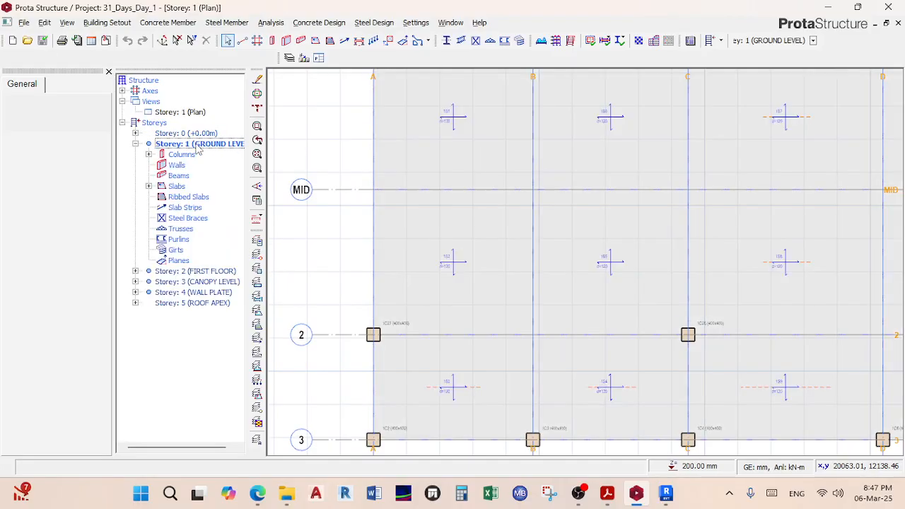
{"action": "middle_click_drag", "start_coordinate": [440, 127], "coordinate": [511, 380]}
{"action": "scroll", "coordinate": [462, 312], "scroll_direction": "up", "scroll_amount": 2}
{"action": "scroll", "coordinate": [459, 313], "scroll_direction": "up", "scroll_amount": 2}
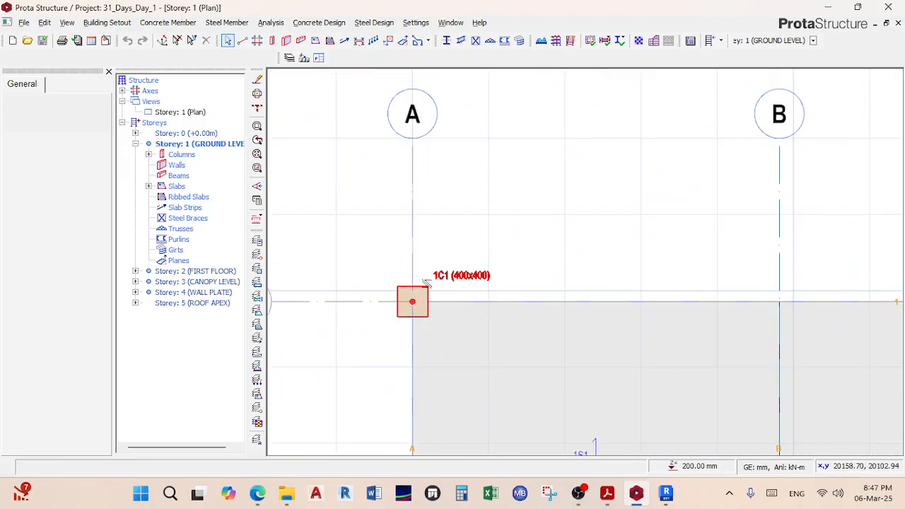
{"action": "scroll", "coordinate": [430, 286], "scroll_direction": "up", "scroll_amount": 2}
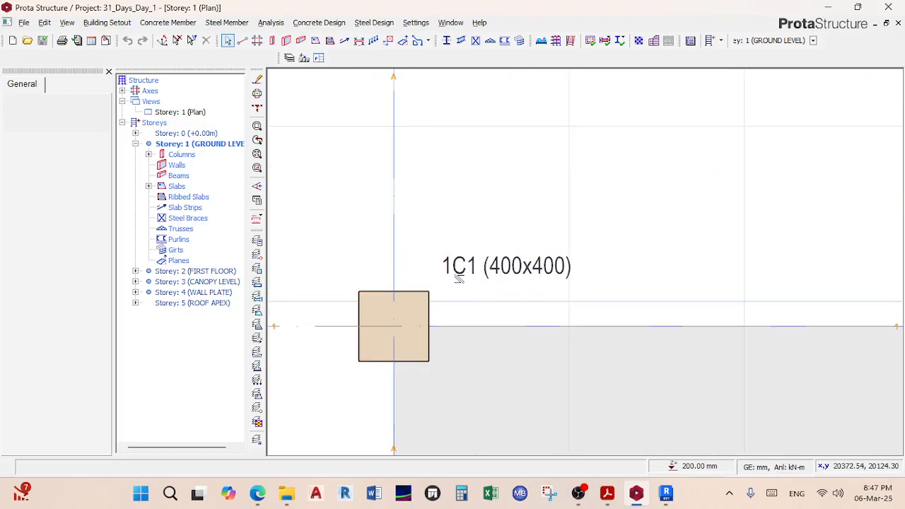
{"action": "mouse_move", "coordinate": [450, 273]}
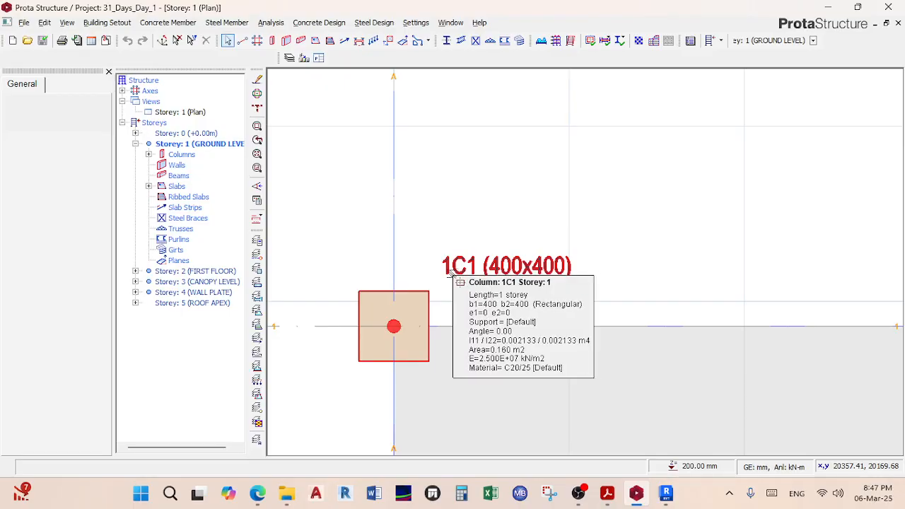
{"action": "scroll", "coordinate": [450, 273], "scroll_direction": "down", "scroll_amount": 5}
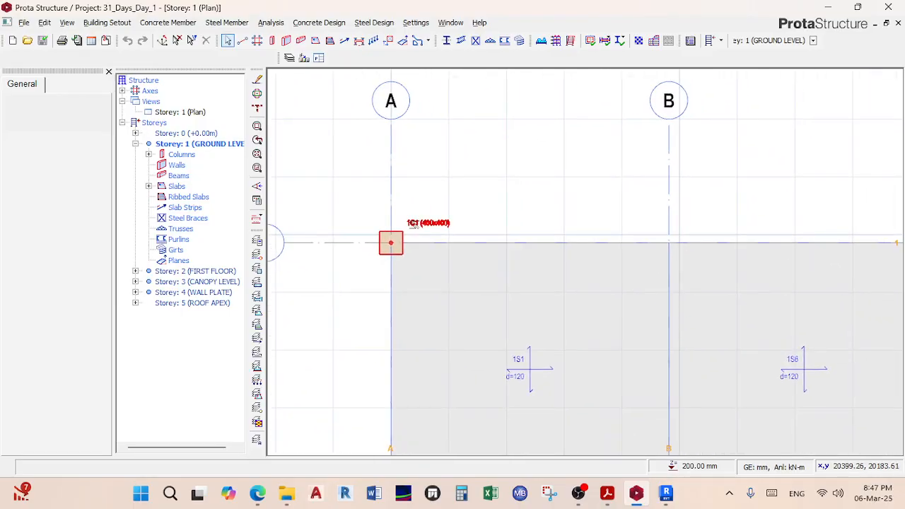
{"action": "scroll", "coordinate": [616, 226], "scroll_direction": "up", "scroll_amount": 5}
{"action": "scroll", "coordinate": [548, 227], "scroll_direction": "down", "scroll_amount": 3}
Step: Inspect columns around A-2, axis 3 and 1C2, then open the Storey 2 (FIRST FLOOR) plan
{"action": "middle_click_drag", "start_coordinate": [548, 227], "coordinate": [675, 83]}
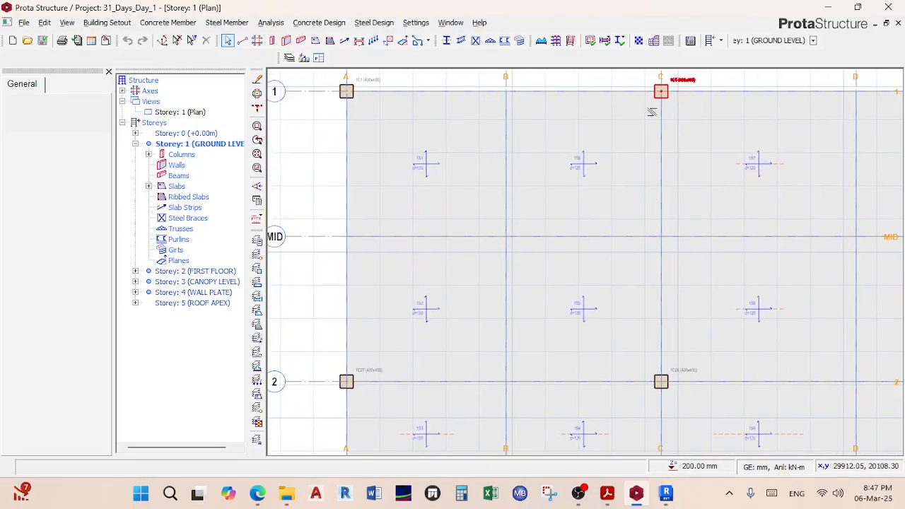
{"action": "middle_click_drag", "start_coordinate": [356, 368], "coordinate": [435, 284]}
{"action": "scroll", "coordinate": [436, 287], "scroll_direction": "up", "scroll_amount": 3}
{"action": "scroll", "coordinate": [434, 343], "scroll_direction": "down", "scroll_amount": 3}
{"action": "scroll", "coordinate": [434, 319], "scroll_direction": "up", "scroll_amount": 4}
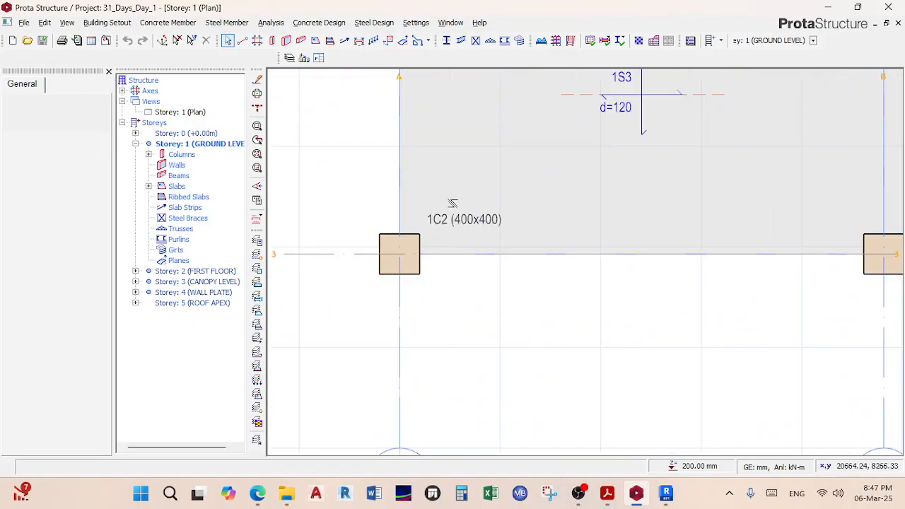
{"action": "middle_click_drag", "start_coordinate": [452, 249], "coordinate": [468, 295]}
{"action": "scroll", "coordinate": [508, 256], "scroll_direction": "down", "scroll_amount": 3}
{"action": "scroll", "coordinate": [628, 244], "scroll_direction": "up", "scroll_amount": 3}
{"action": "scroll", "coordinate": [622, 240], "scroll_direction": "down", "scroll_amount": 3}
{"action": "scroll", "coordinate": [521, 275], "scroll_direction": "down", "scroll_amount": 2}
{"action": "scroll", "coordinate": [459, 283], "scroll_direction": "up", "scroll_amount": 5}
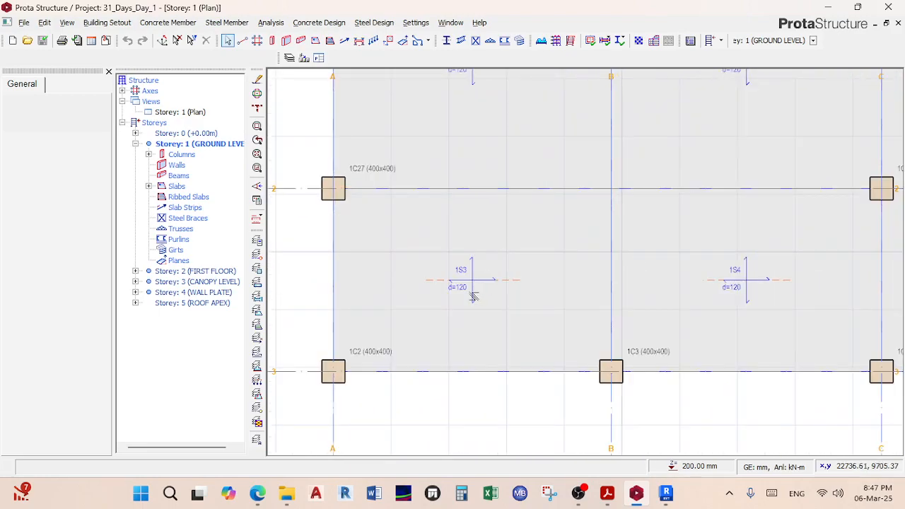
{"action": "scroll", "coordinate": [442, 244], "scroll_direction": "down", "scroll_amount": 3}
{"action": "scroll", "coordinate": [440, 239], "scroll_direction": "up", "scroll_amount": 2}
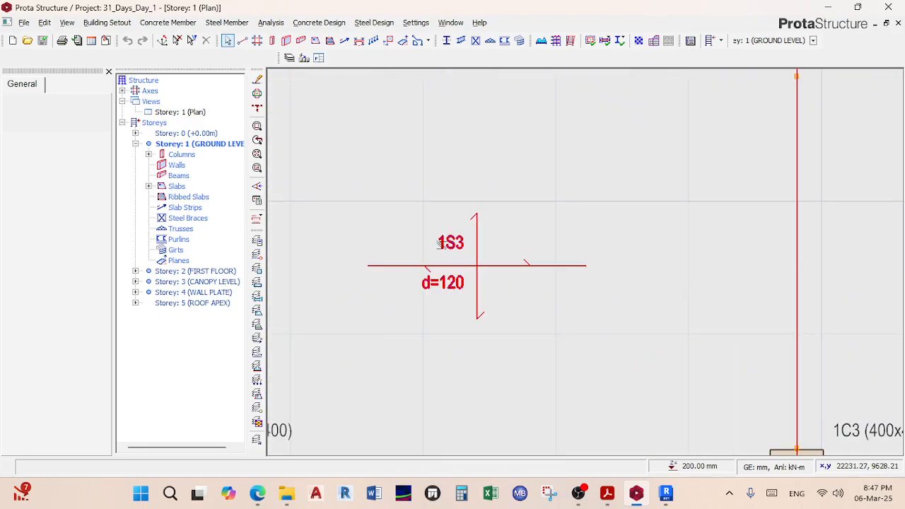
{"action": "scroll", "coordinate": [440, 253], "scroll_direction": "down", "scroll_amount": 3}
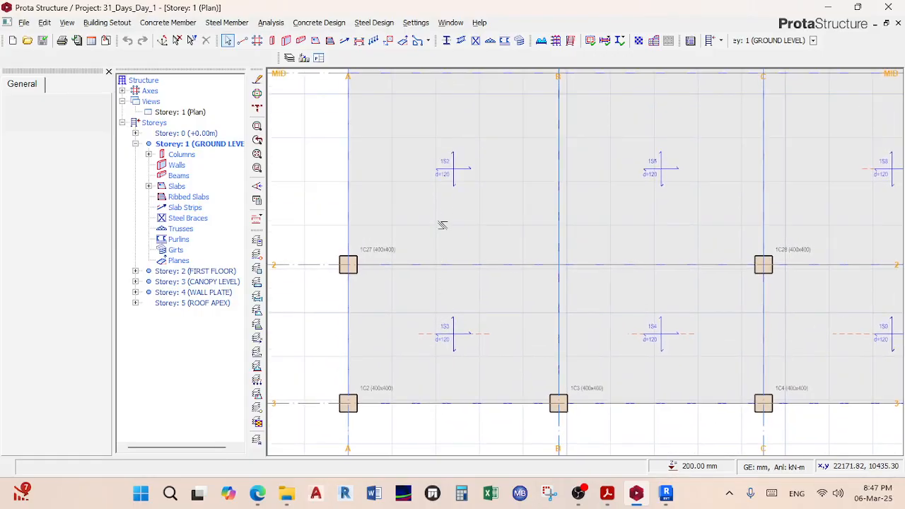
{"action": "scroll", "coordinate": [632, 168], "scroll_direction": "up", "scroll_amount": 3}
{"action": "scroll", "coordinate": [663, 188], "scroll_direction": "down", "scroll_amount": 4}
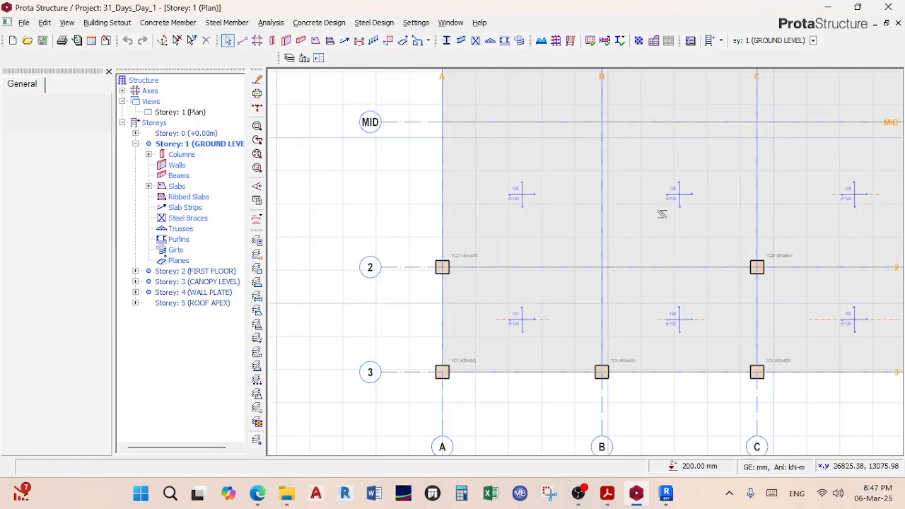
{"action": "double_click", "coordinate": [190, 273]}
{"action": "scroll", "coordinate": [370, 233], "scroll_direction": "down", "scroll_amount": 4}
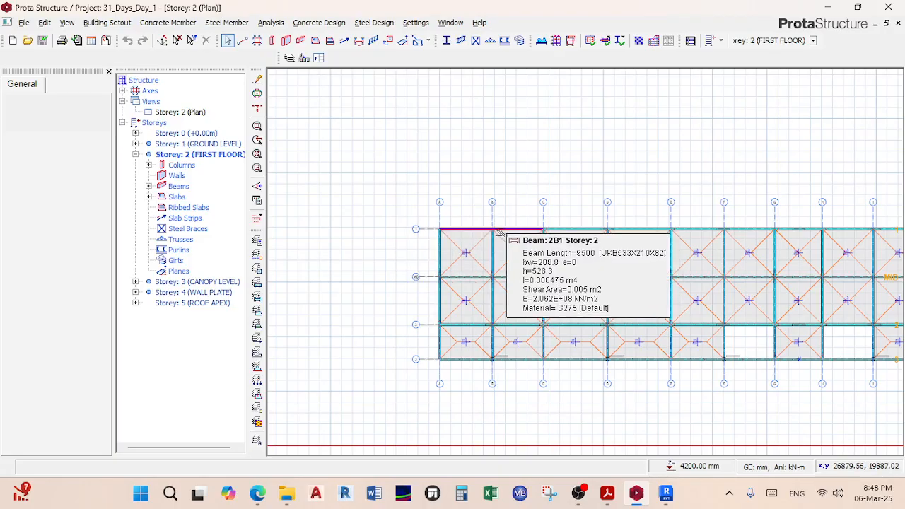
{"action": "scroll", "coordinate": [481, 225], "scroll_direction": "up", "scroll_amount": 4}
{"action": "scroll", "coordinate": [481, 223], "scroll_direction": "up", "scroll_amount": 3}
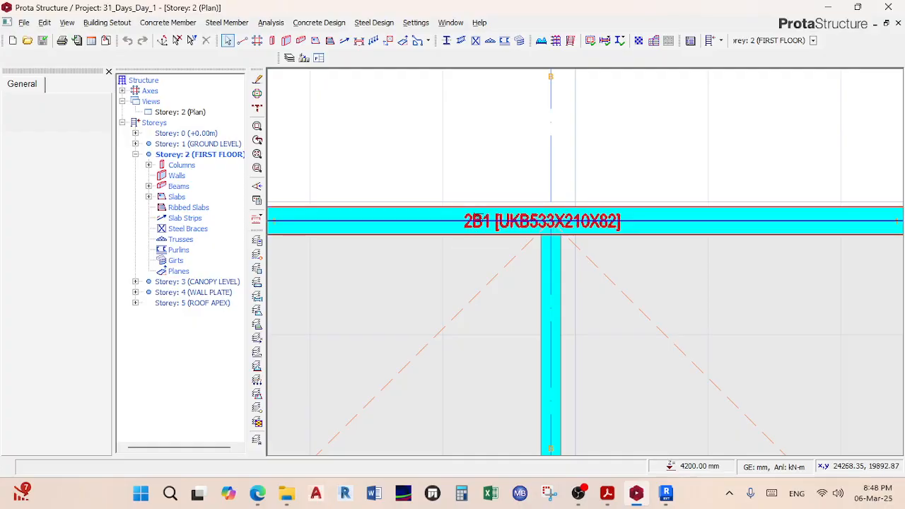
{"action": "scroll", "coordinate": [482, 222], "scroll_direction": "down", "scroll_amount": 5}
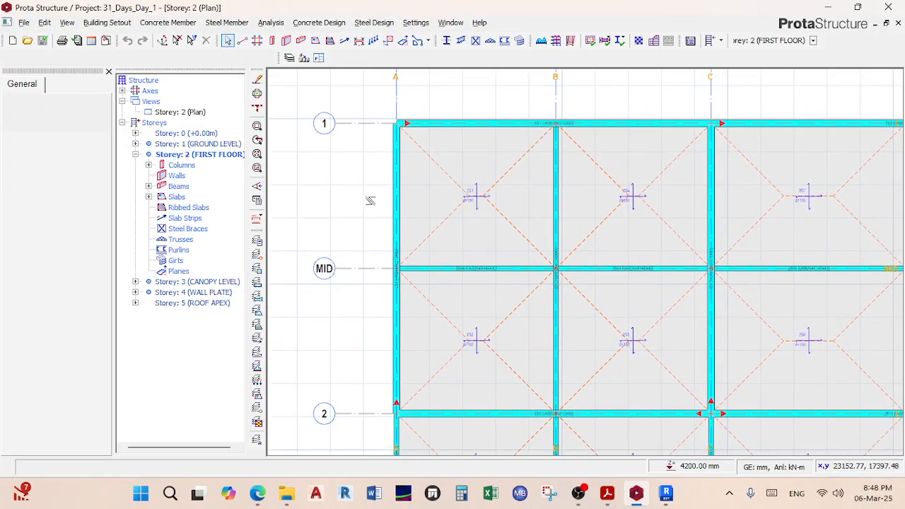
{"action": "scroll", "coordinate": [373, 200], "scroll_direction": "up", "scroll_amount": 3}
{"action": "scroll", "coordinate": [381, 184], "scroll_direction": "down", "scroll_amount": 3}
{"action": "scroll", "coordinate": [374, 212], "scroll_direction": "up", "scroll_amount": 3}
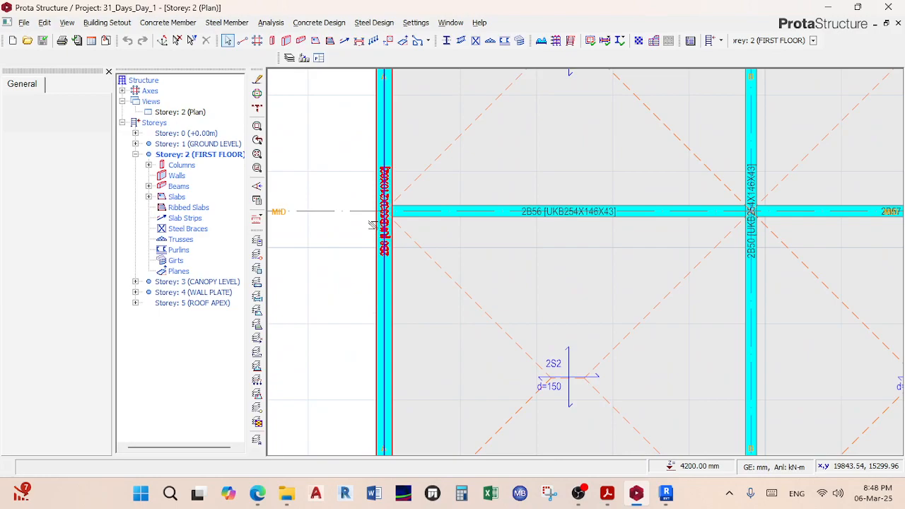
{"action": "scroll", "coordinate": [378, 273], "scroll_direction": "up", "scroll_amount": 3}
{"action": "scroll", "coordinate": [389, 233], "scroll_direction": "down", "scroll_amount": 3}
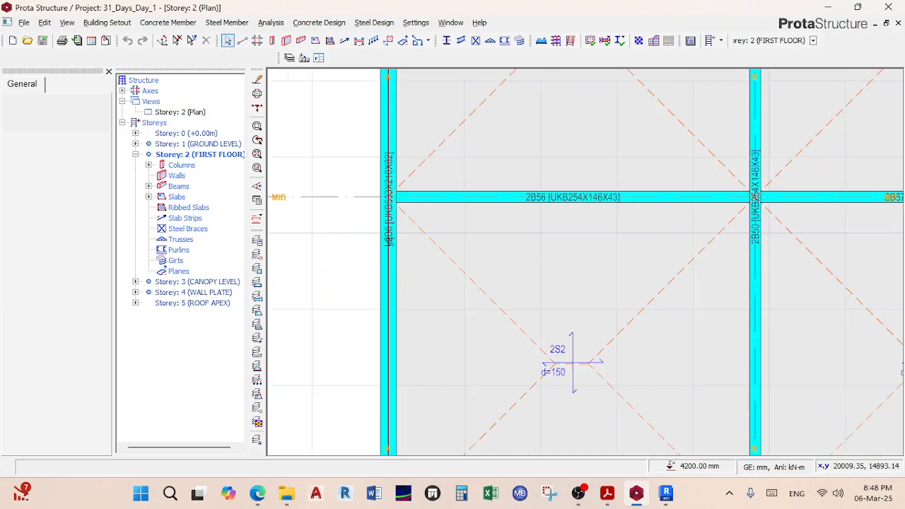
{"action": "scroll", "coordinate": [395, 141], "scroll_direction": "down", "scroll_amount": 3}
{"action": "scroll", "coordinate": [410, 247], "scroll_direction": "up", "scroll_amount": 2}
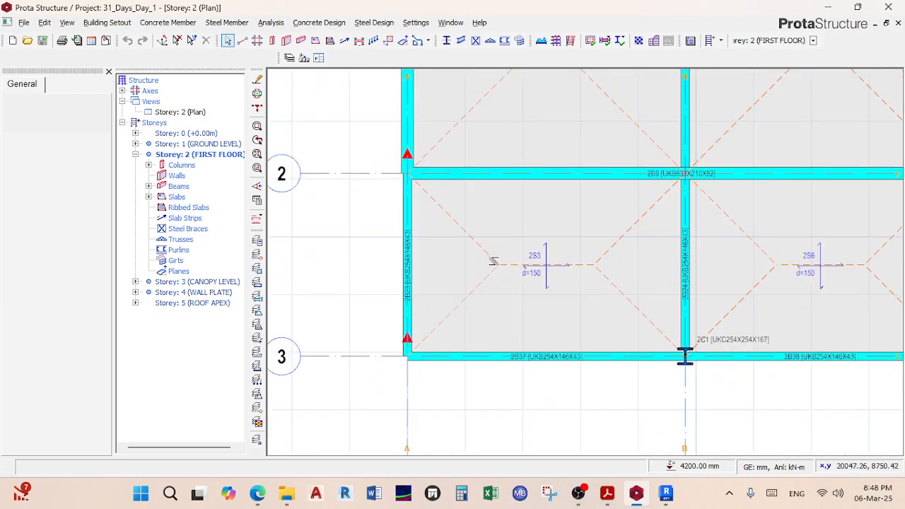
{"action": "scroll", "coordinate": [414, 251], "scroll_direction": "down", "scroll_amount": 2}
{"action": "scroll", "coordinate": [459, 277], "scroll_direction": "up", "scroll_amount": 4}
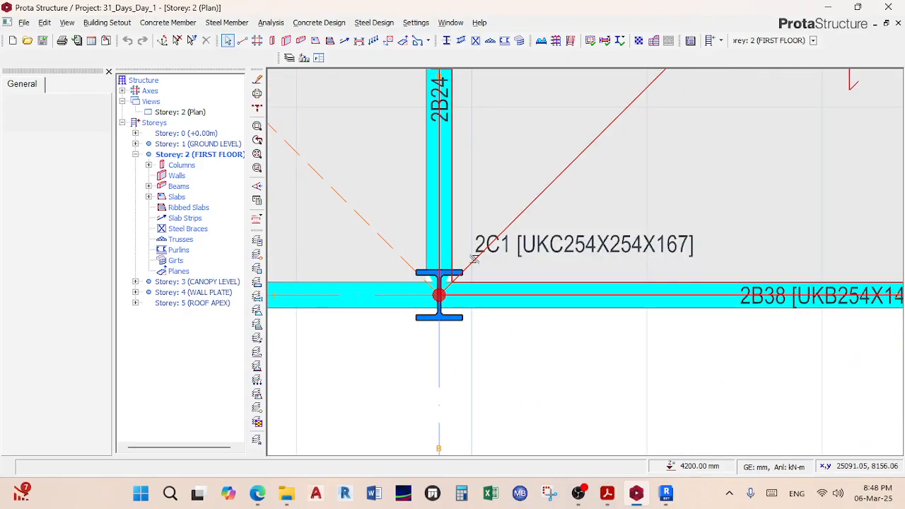
{"action": "scroll", "coordinate": [499, 286], "scroll_direction": "down", "scroll_amount": 4}
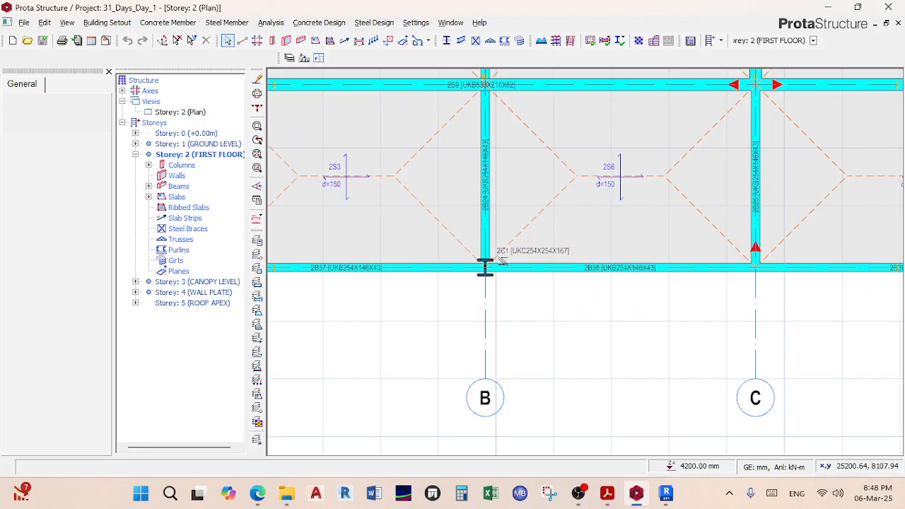
{"action": "scroll", "coordinate": [510, 292], "scroll_direction": "down", "scroll_amount": 1}
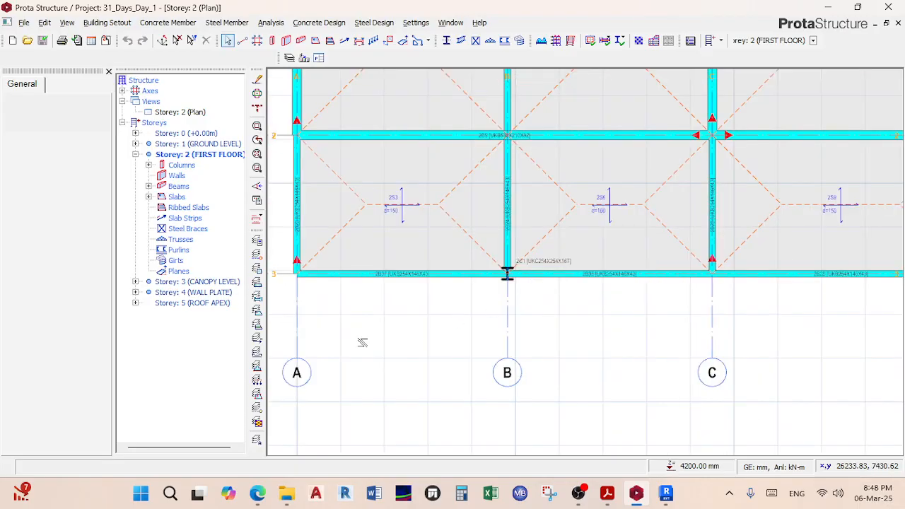
Step: Open the Storey 3 canopy level plan and zoom in around the truss at grid A
{"action": "double_click", "coordinate": [198, 284]}
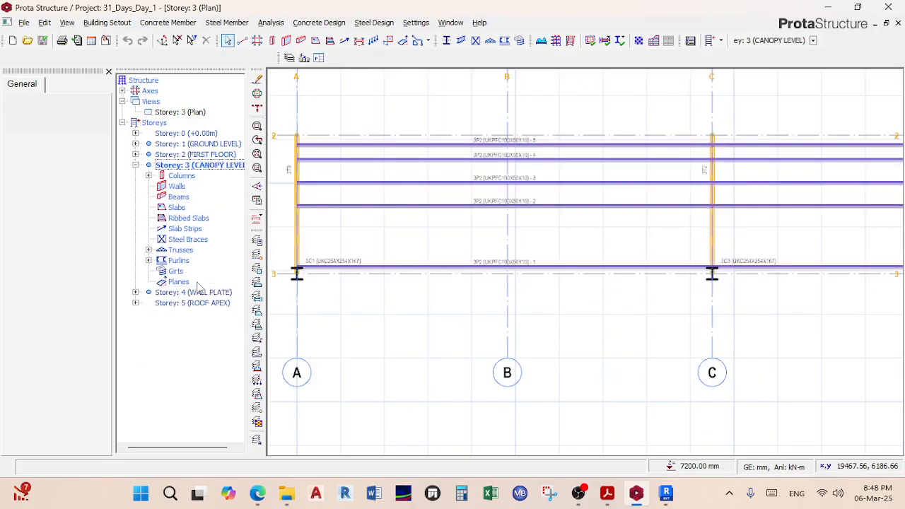
{"action": "middle_click_drag", "start_coordinate": [440, 251], "coordinate": [535, 369]}
{"action": "scroll", "coordinate": [383, 301], "scroll_direction": "up", "scroll_amount": 3}
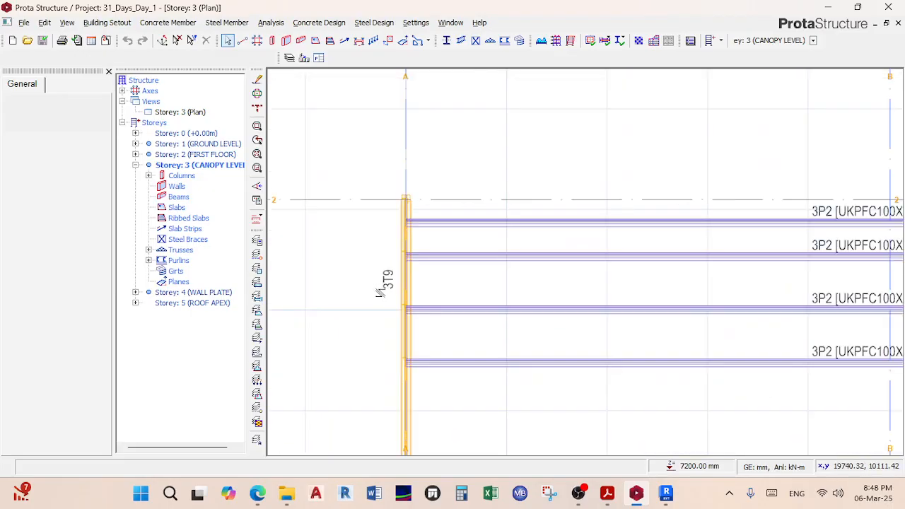
{"action": "scroll", "coordinate": [376, 294], "scroll_direction": "up", "scroll_amount": 2}
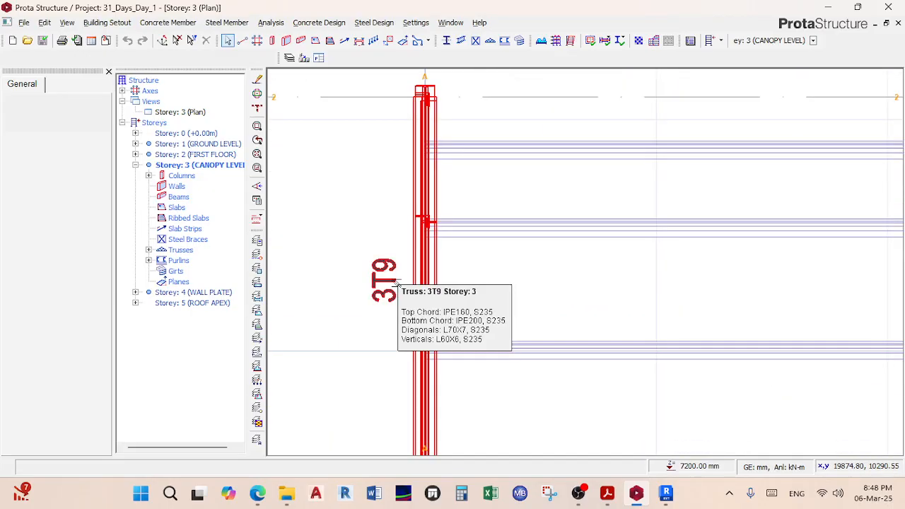
{"action": "scroll", "coordinate": [398, 282], "scroll_direction": "down", "scroll_amount": 5}
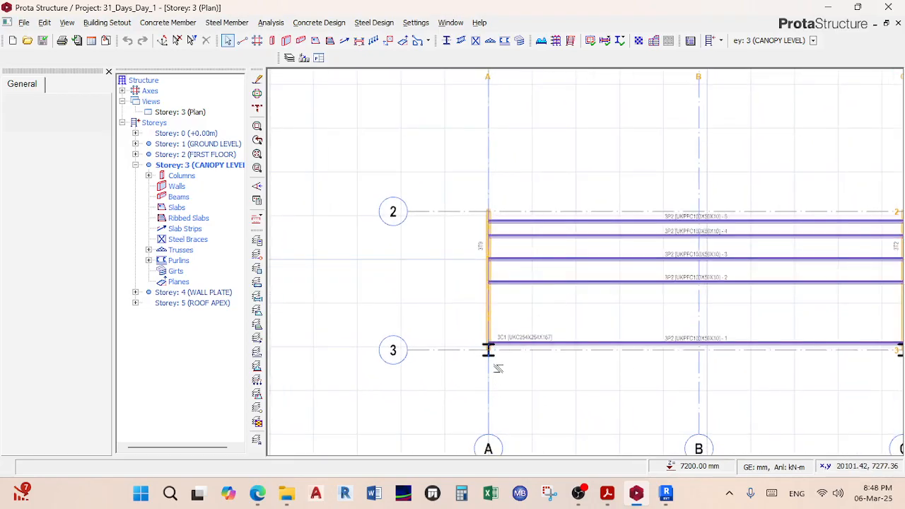
{"action": "scroll", "coordinate": [495, 261], "scroll_direction": "down", "scroll_amount": 2}
{"action": "scroll", "coordinate": [504, 266], "scroll_direction": "up", "scroll_amount": 4}
{"action": "scroll", "coordinate": [504, 266], "scroll_direction": "up", "scroll_amount": 2}
{"action": "scroll", "coordinate": [509, 254], "scroll_direction": "down", "scroll_amount": 3}
{"action": "scroll", "coordinate": [507, 265], "scroll_direction": "up", "scroll_amount": 3}
{"action": "scroll", "coordinate": [559, 279], "scroll_direction": "down", "scroll_amount": 2}
{"action": "scroll", "coordinate": [559, 275], "scroll_direction": "down", "scroll_amount": 4}
{"action": "scroll", "coordinate": [672, 300], "scroll_direction": "up", "scroll_amount": 2}
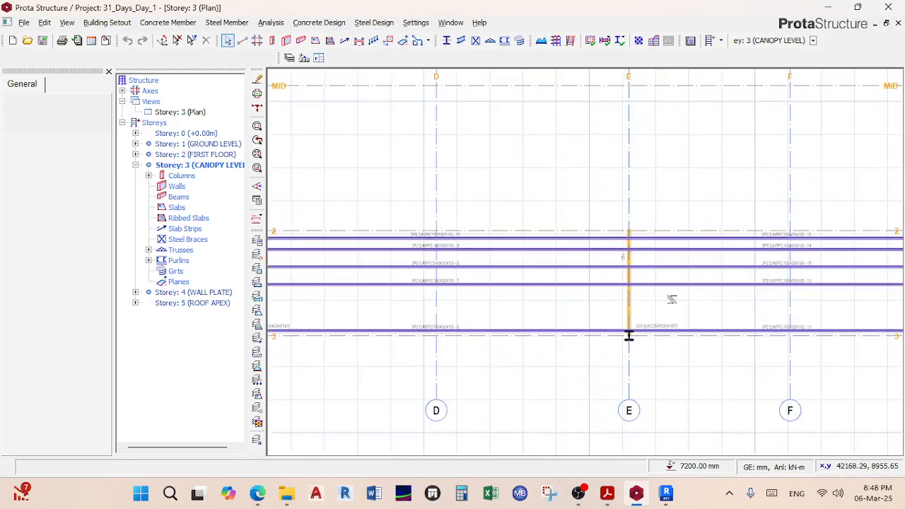
{"action": "scroll", "coordinate": [671, 300], "scroll_direction": "up", "scroll_amount": 3}
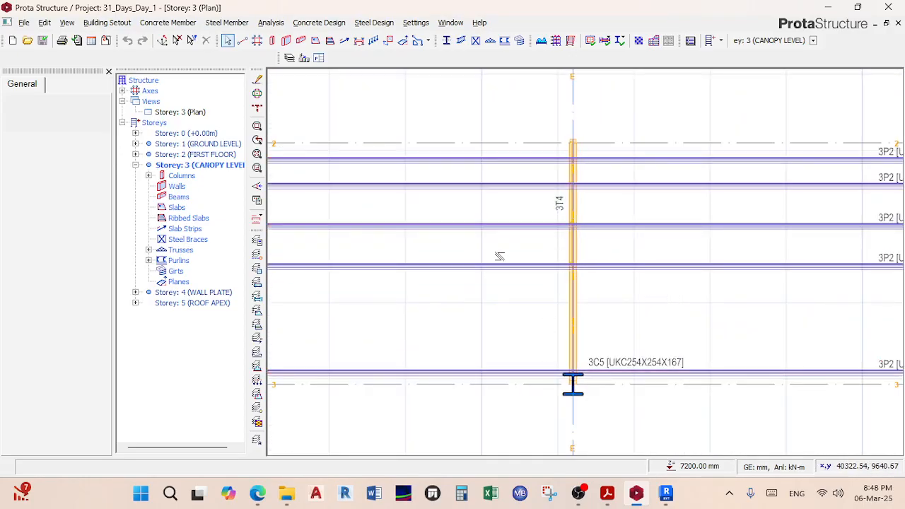
{"action": "scroll", "coordinate": [509, 234], "scroll_direction": "down", "scroll_amount": 3}
{"action": "scroll", "coordinate": [471, 280], "scroll_direction": "up", "scroll_amount": 2}
{"action": "scroll", "coordinate": [638, 300], "scroll_direction": "up", "scroll_amount": 4}
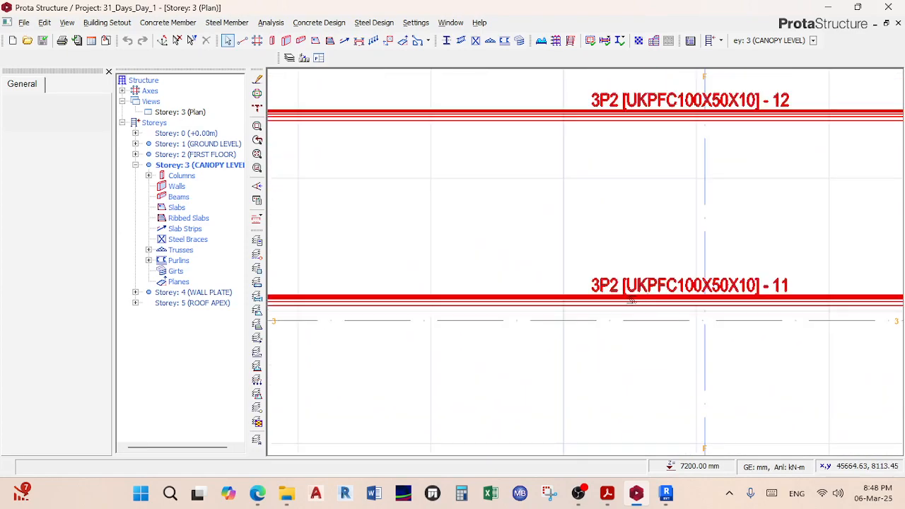
{"action": "scroll", "coordinate": [593, 283], "scroll_direction": "down", "scroll_amount": 2}
Step: Pan along the 3P2 purlins and columns toward grids G and H
{"action": "middle_click_drag", "start_coordinate": [608, 275], "coordinate": [627, 315]}
{"action": "scroll", "coordinate": [614, 259], "scroll_direction": "down", "scroll_amount": 3}
{"action": "middle_click_drag", "start_coordinate": [614, 259], "coordinate": [455, 228]}
{"action": "scroll", "coordinate": [742, 215], "scroll_direction": "up", "scroll_amount": 3}
{"action": "middle_click_drag", "start_coordinate": [742, 215], "coordinate": [590, 226]}
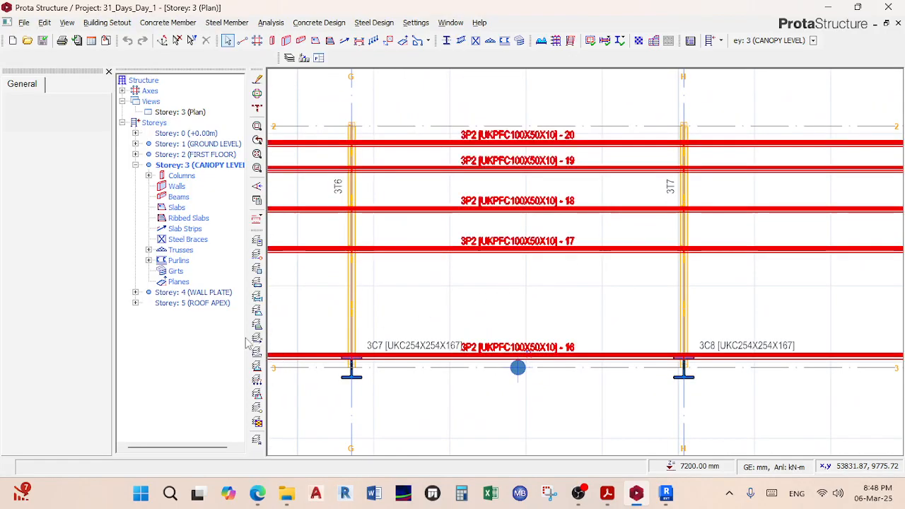
Step: Open the Storey 4 wall plate plan and pan across until grid A shows
{"action": "double_click", "coordinate": [210, 294]}
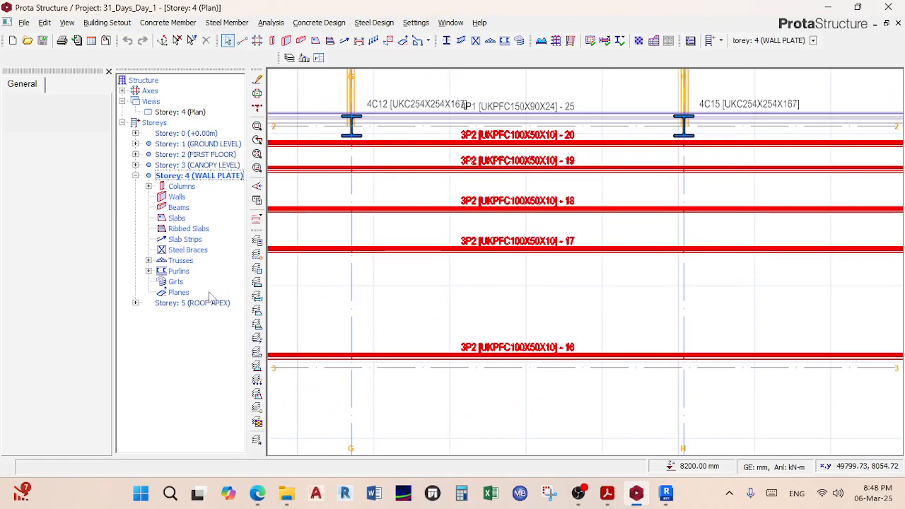
{"action": "scroll", "coordinate": [504, 251], "scroll_direction": "down", "scroll_amount": 3}
{"action": "middle_click_drag", "start_coordinate": [468, 218], "coordinate": [527, 225]}
{"action": "scroll", "coordinate": [499, 258], "scroll_direction": "up", "scroll_amount": 3}
{"action": "scroll", "coordinate": [495, 281], "scroll_direction": "down", "scroll_amount": 4}
{"action": "scroll", "coordinate": [496, 281], "scroll_direction": "down", "scroll_amount": 3}
{"action": "middle_click_drag", "start_coordinate": [500, 281], "coordinate": [698, 276]}
{"action": "middle_click_drag", "start_coordinate": [325, 279], "coordinate": [594, 277]}
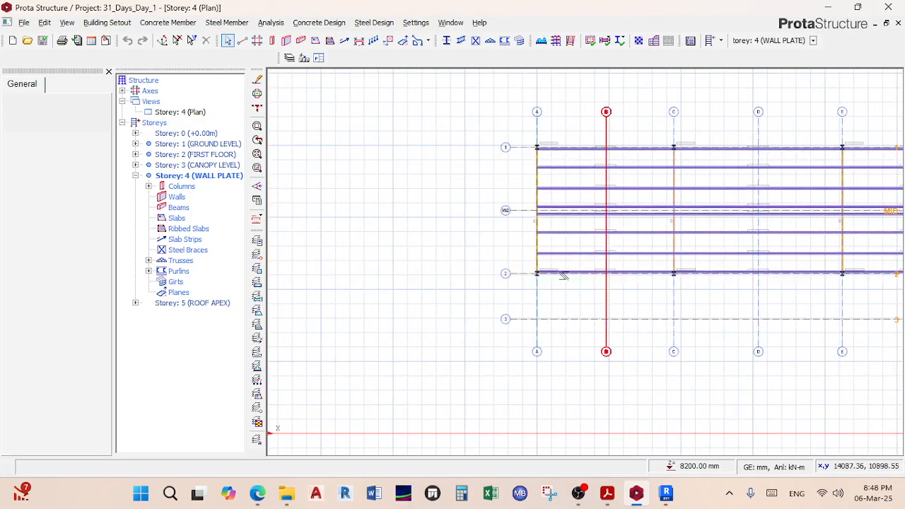
{"action": "scroll", "coordinate": [520, 220], "scroll_direction": "up", "scroll_amount": 5}
Step: Inspect column 4C7 at grid A/2 and the UKPFC150X90X24 purlins toward grid C
{"action": "middle_click_drag", "start_coordinate": [694, 309], "coordinate": [624, 266]}
{"action": "scroll", "coordinate": [525, 331], "scroll_direction": "up", "scroll_amount": 3}
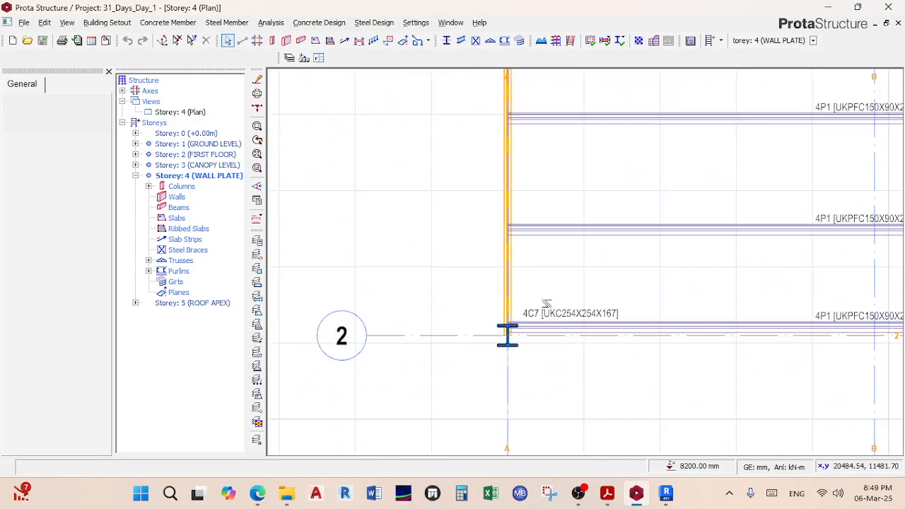
{"action": "scroll", "coordinate": [537, 323], "scroll_direction": "up", "scroll_amount": 3}
{"action": "scroll", "coordinate": [598, 267], "scroll_direction": "down", "scroll_amount": 3}
{"action": "middle_click_drag", "start_coordinate": [598, 266], "coordinate": [383, 284]}
{"action": "scroll", "coordinate": [593, 262], "scroll_direction": "down", "scroll_amount": 6}
{"action": "middle_click_drag", "start_coordinate": [593, 261], "coordinate": [484, 398]}
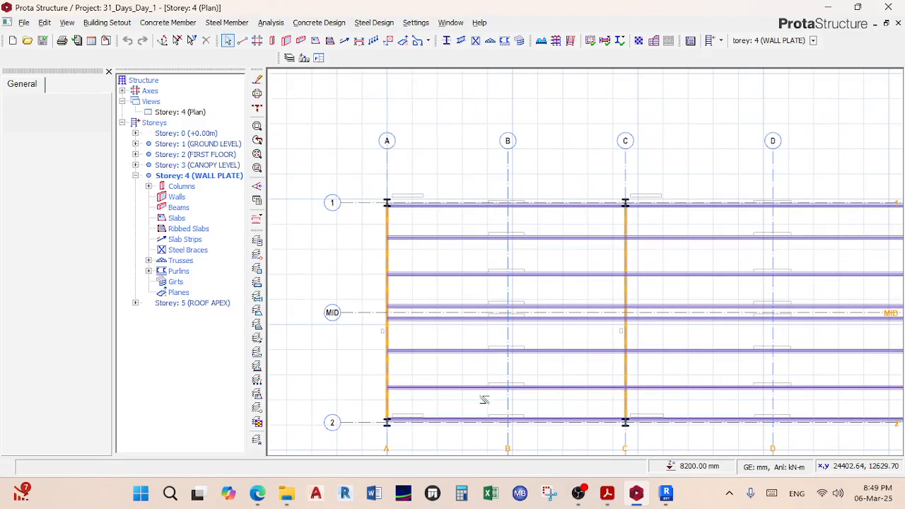
{"action": "scroll", "coordinate": [600, 276], "scroll_direction": "up", "scroll_amount": 3}
Step: Show the Storey 5 roof apex plan, collapse its member list, and zoom out to the full grid
{"action": "double_click", "coordinate": [205, 303]}
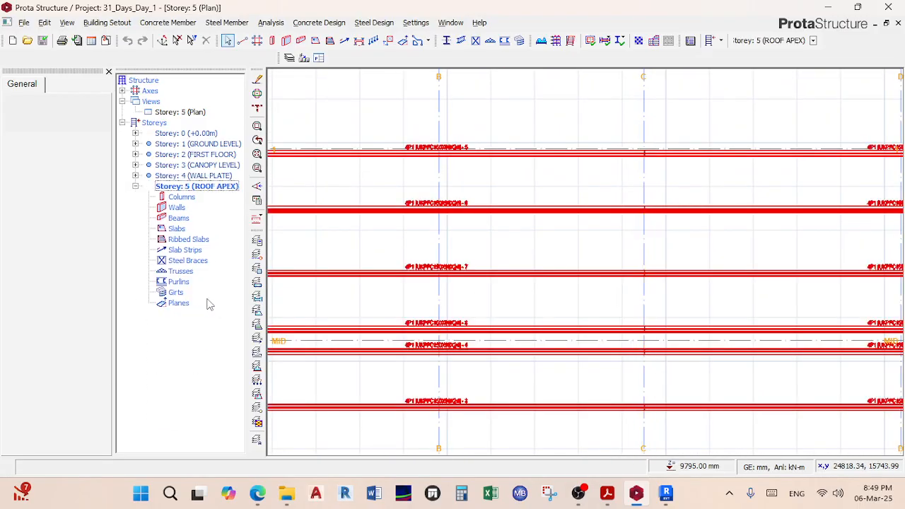
{"action": "double_click", "coordinate": [211, 190]}
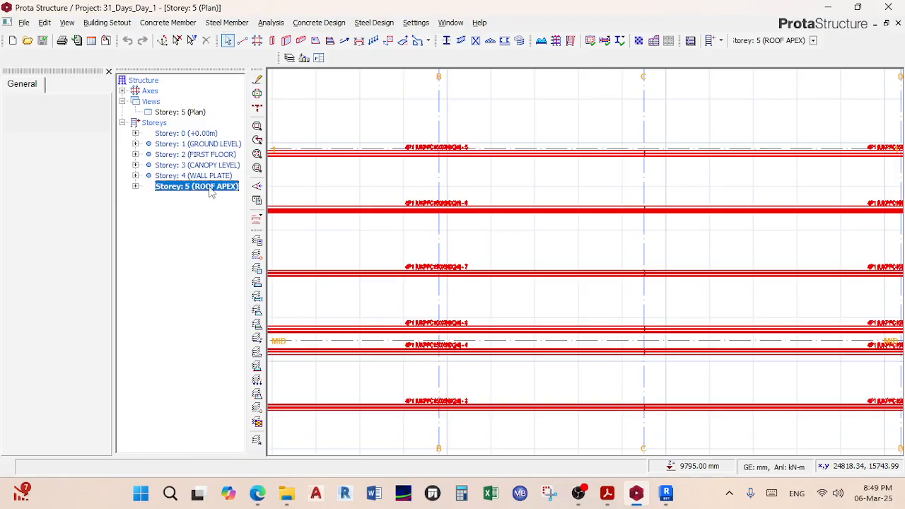
{"action": "scroll", "coordinate": [371, 238], "scroll_direction": "down", "scroll_amount": 3}
{"action": "middle_click_drag", "start_coordinate": [371, 238], "coordinate": [444, 218]}
{"action": "scroll", "coordinate": [486, 254], "scroll_direction": "down", "scroll_amount": 6}
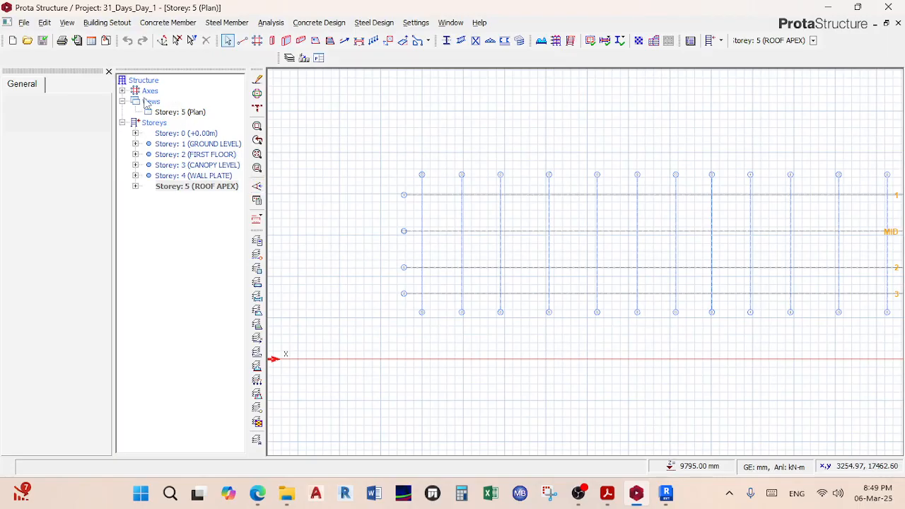
{"action": "left_click", "coordinate": [108, 22]}
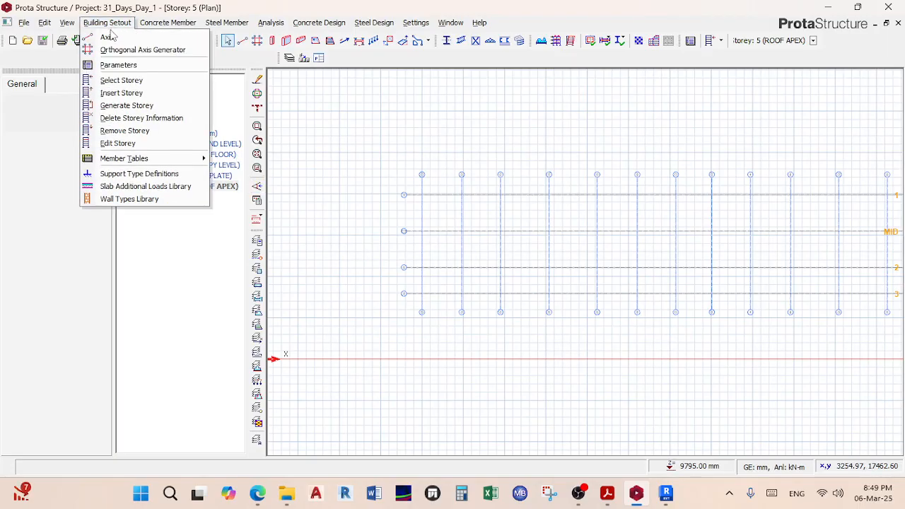
{"action": "left_click", "coordinate": [119, 144]}
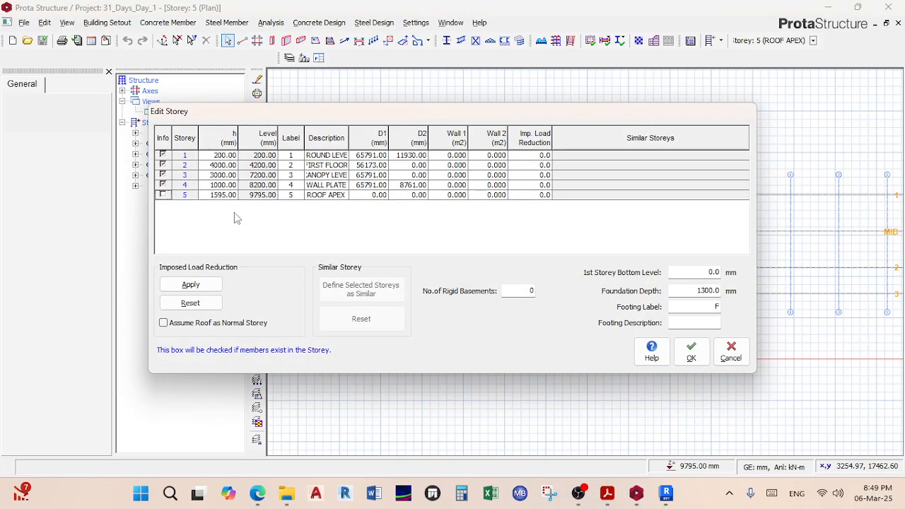
{"action": "left_click_drag", "start_coordinate": [359, 105], "coordinate": [456, 106]}
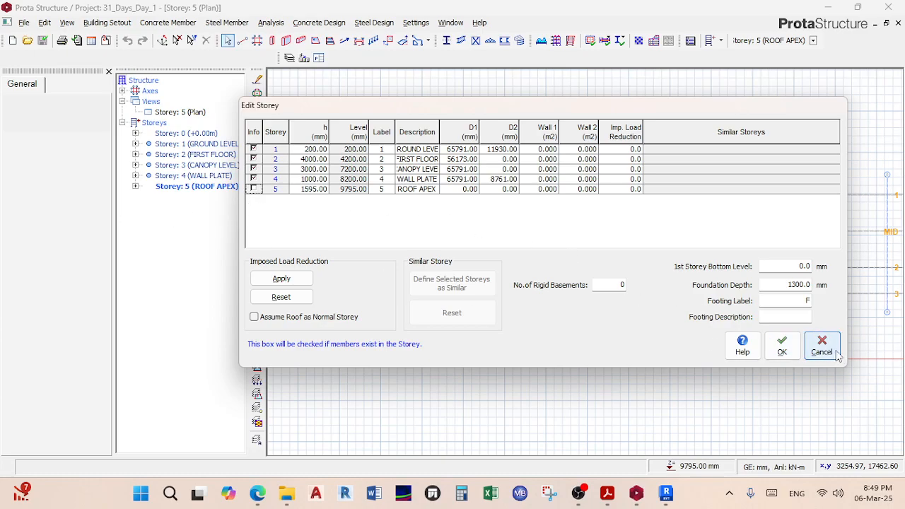
{"action": "left_click", "coordinate": [834, 353]}
{"action": "scroll", "coordinate": [548, 325], "scroll_direction": "down", "scroll_amount": 3}
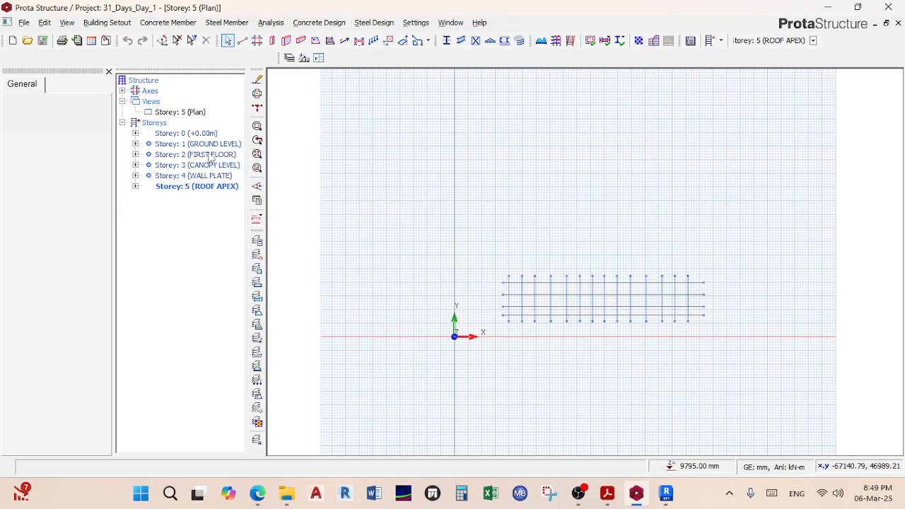
Step: Change the Storey 5 view from Plan to 3D View to show the whole steel frame
{"action": "left_click", "coordinate": [189, 112]}
{"action": "right_click", "coordinate": [193, 113]}
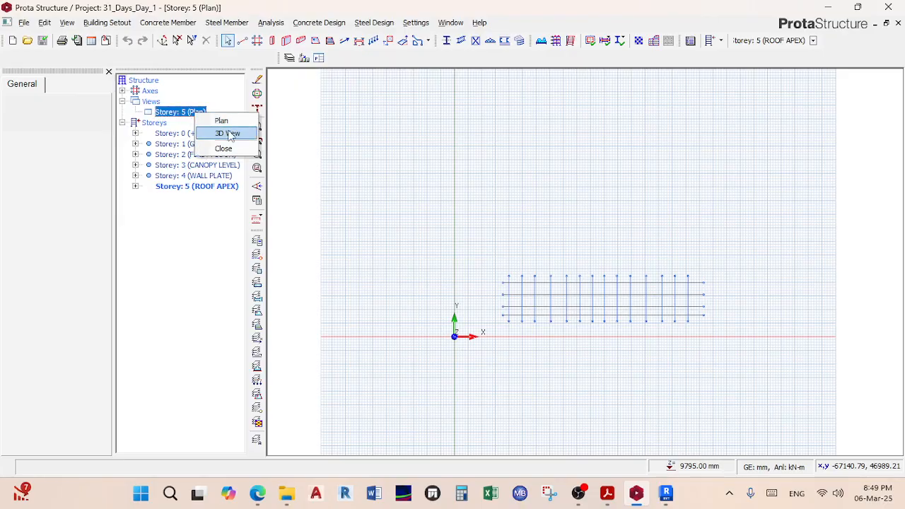
{"action": "left_click", "coordinate": [228, 134]}
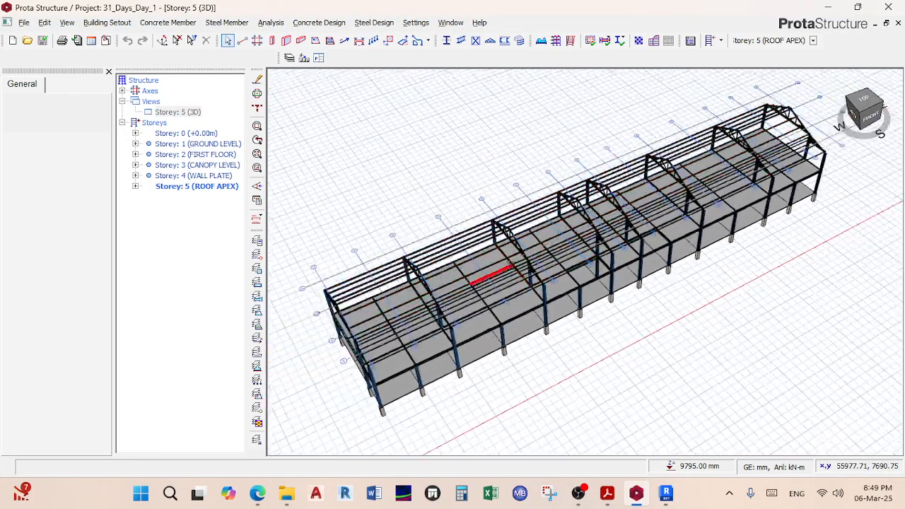
{"action": "left_click", "coordinate": [276, 24]}
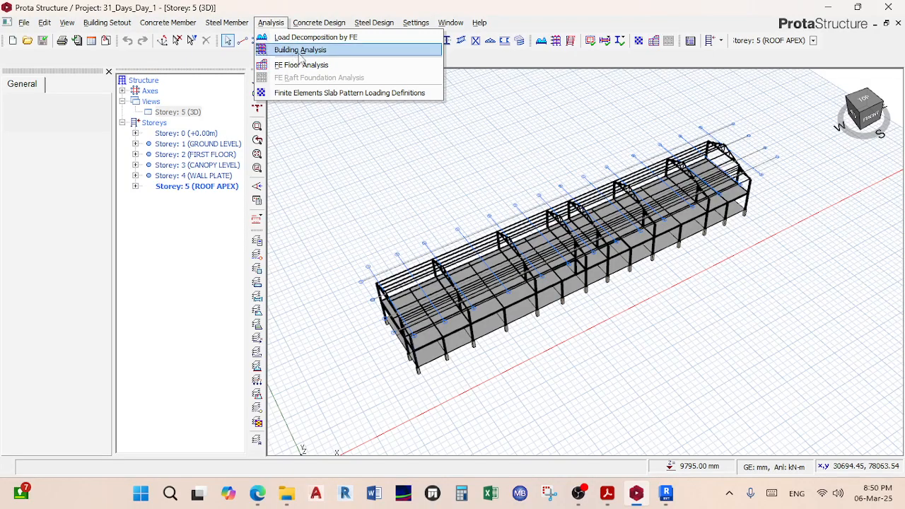
Step: Orbit the 3D frame, then open Analysis > Building Analysis on its Pre-Analysis tab
{"action": "middle_click_drag", "start_coordinate": [445, 273], "coordinate": [478, 293]}
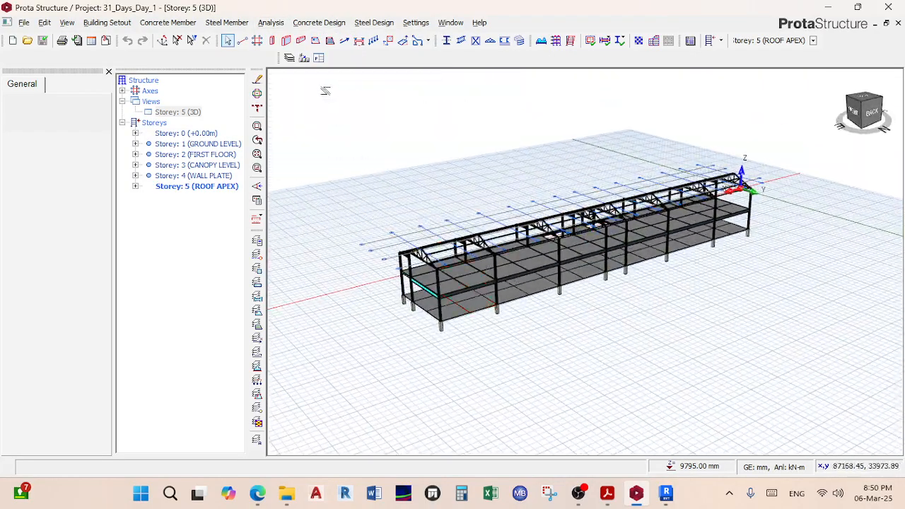
{"action": "left_click", "coordinate": [273, 24]}
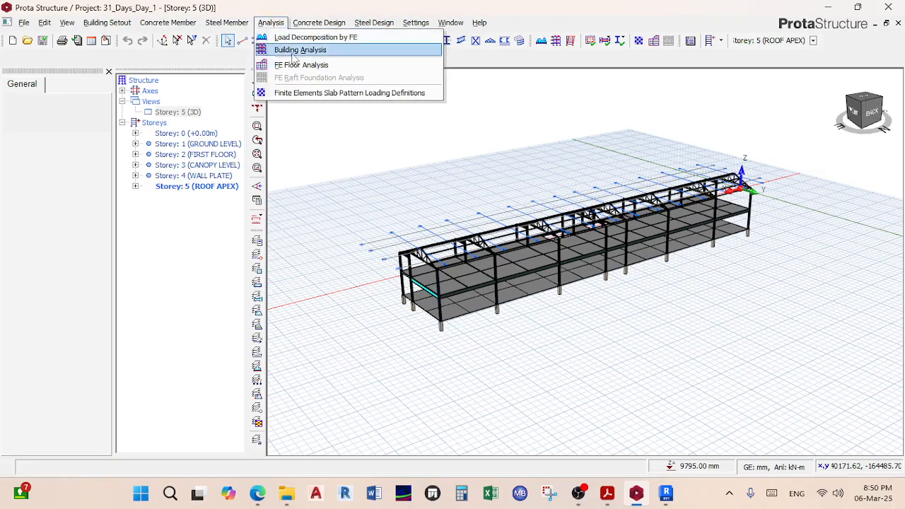
{"action": "left_click", "coordinate": [297, 50]}
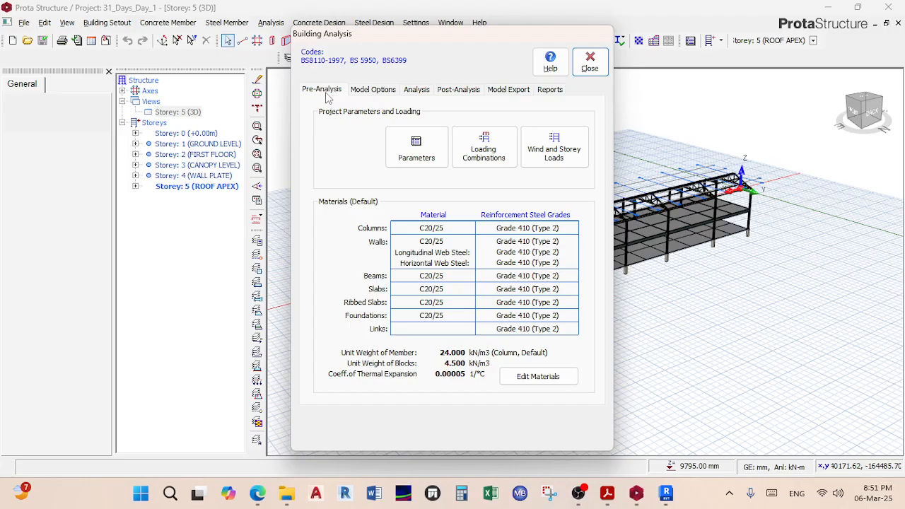
Step: Step through the Model Options, Analysis and Post-Analysis tabs of the Building Analysis dialog
{"action": "left_click", "coordinate": [375, 90]}
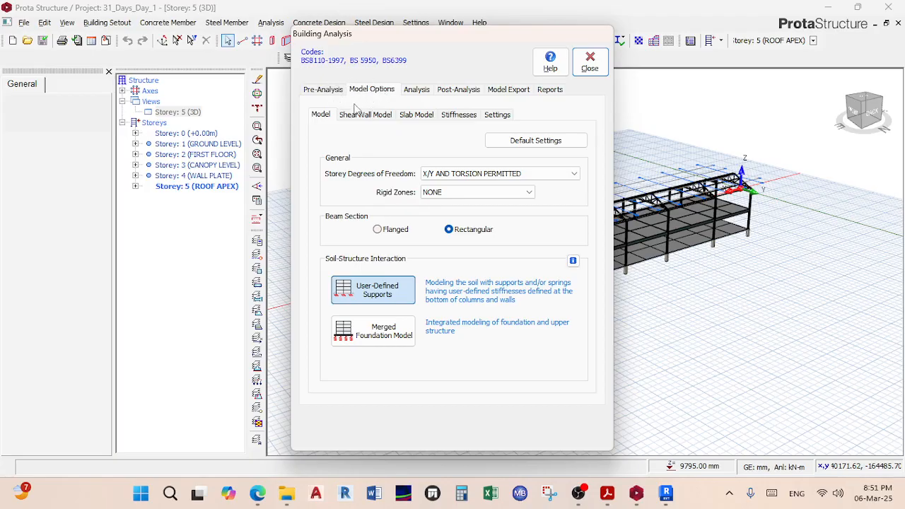
{"action": "left_click", "coordinate": [417, 90]}
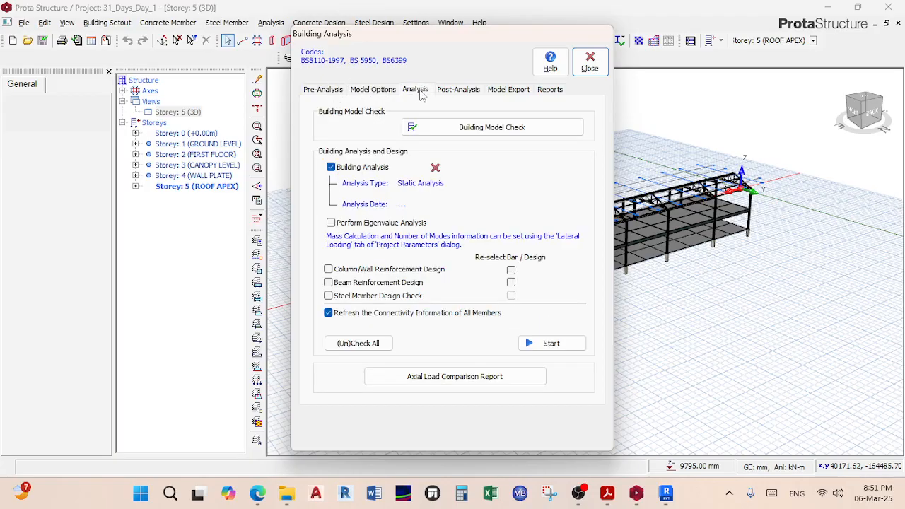
{"action": "left_click", "coordinate": [466, 92]}
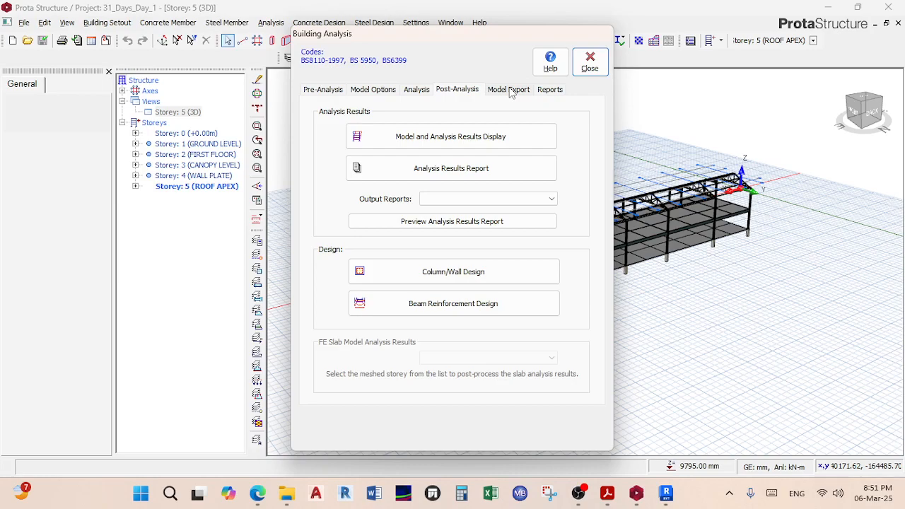
Step: Review the Model Export and Reports tabs, then return to the Pre-Analysis tab
{"action": "left_click", "coordinate": [511, 90]}
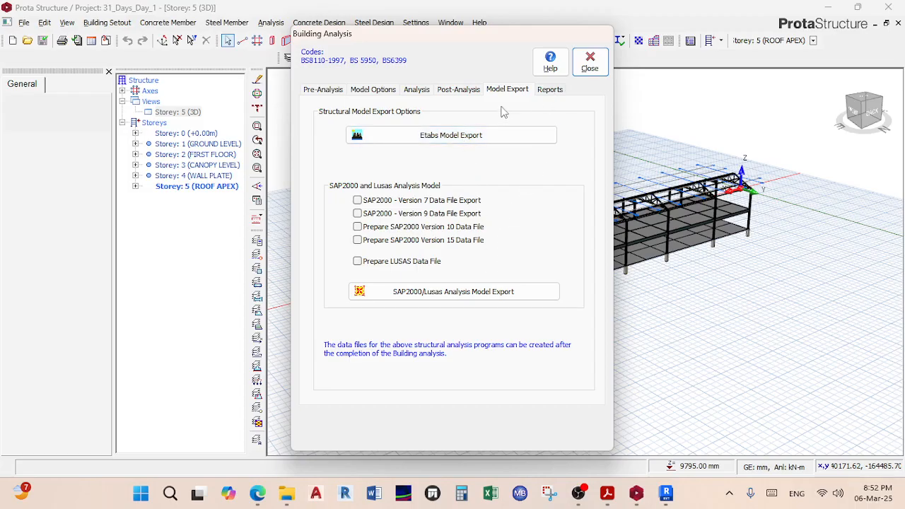
{"action": "left_click", "coordinate": [547, 90]}
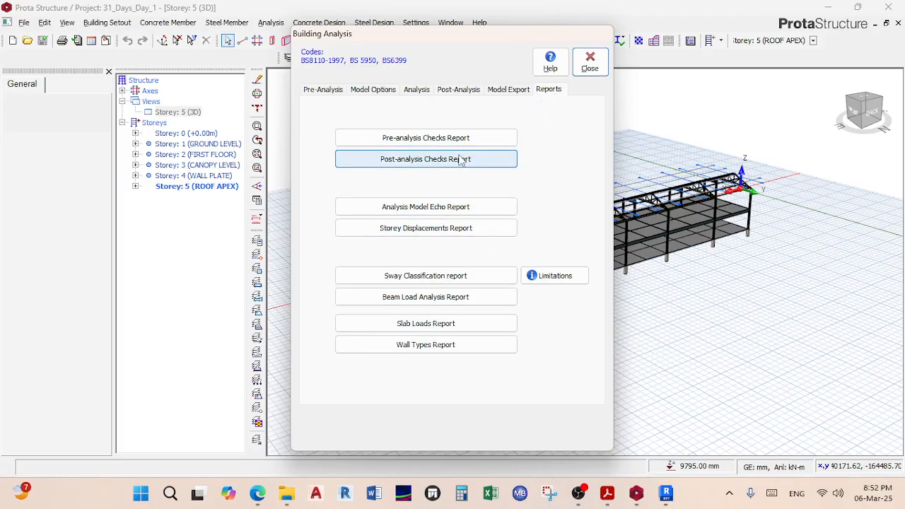
{"action": "left_click", "coordinate": [331, 92]}
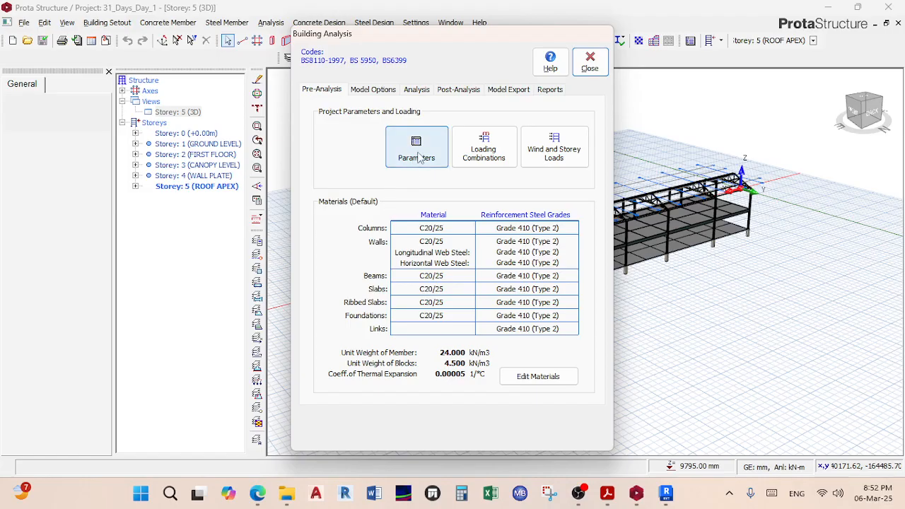
Step: Open the Parameters dialog from the Pre-Analysis tab to see the design codes
{"action": "left_click", "coordinate": [419, 156]}
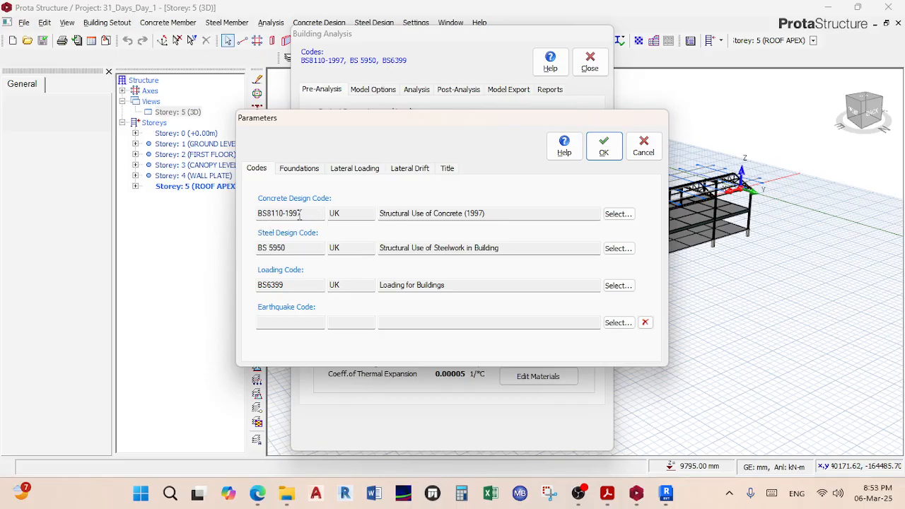
{"action": "left_click", "coordinate": [628, 216]}
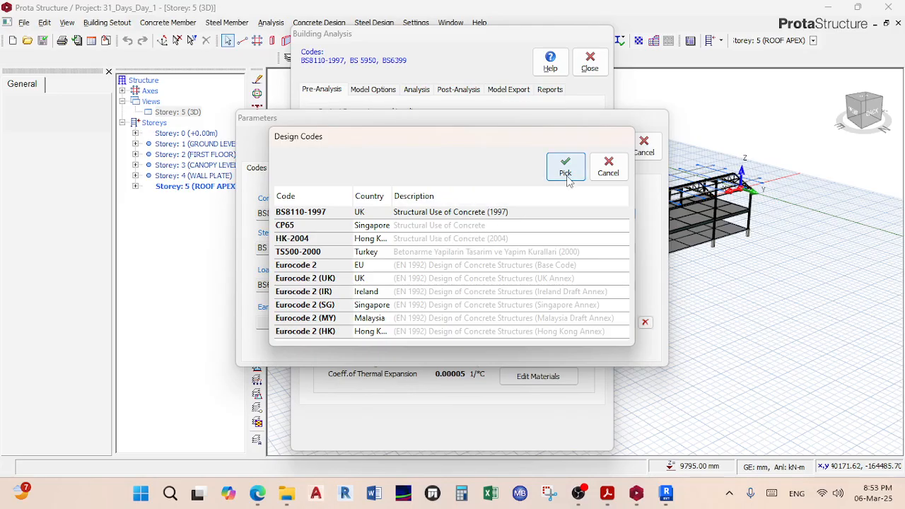
{"action": "left_click", "coordinate": [609, 168]}
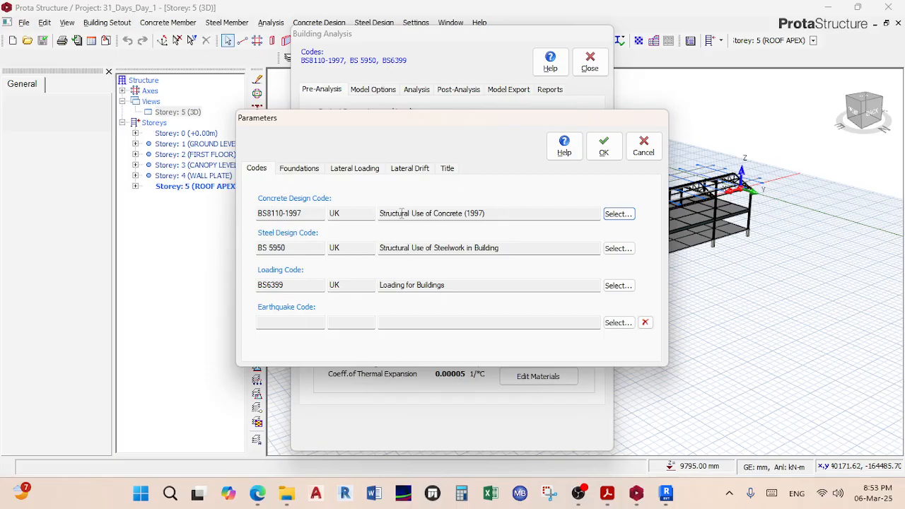
Step: Show the Foundations page with 200.00 kN/m2 soil stress and 50000.00 kN/m3 subgrade coefficient
{"action": "left_click", "coordinate": [304, 169]}
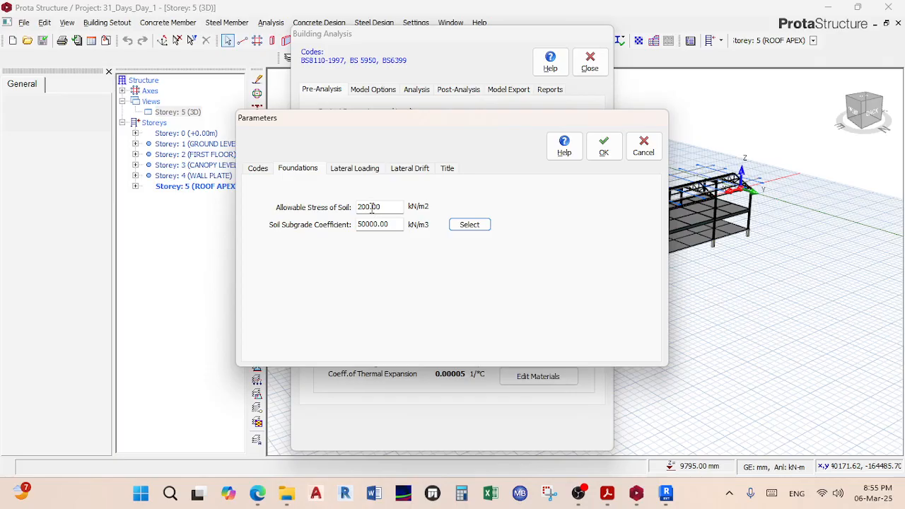
Step: Change allowable soil stress to 150 kN/m2 and open the subgrade reaction coefficients table
{"action": "double_click", "coordinate": [387, 207]}
{"action": "type", "text": "150"}
{"action": "left_click", "coordinate": [460, 224]}
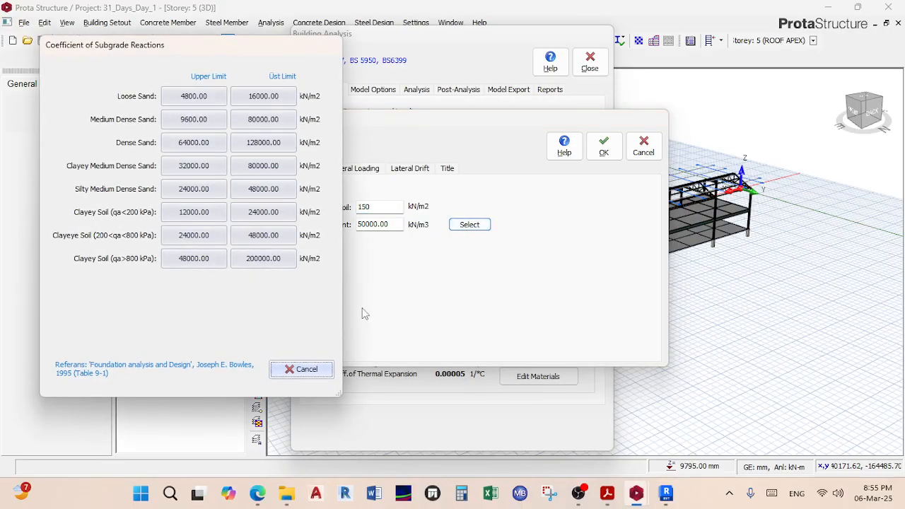
Step: Widen the Coefficient of Subgrade Reactions dialog to read its full soil-type table
{"action": "left_click_drag", "start_coordinate": [343, 201], "coordinate": [451, 203]}
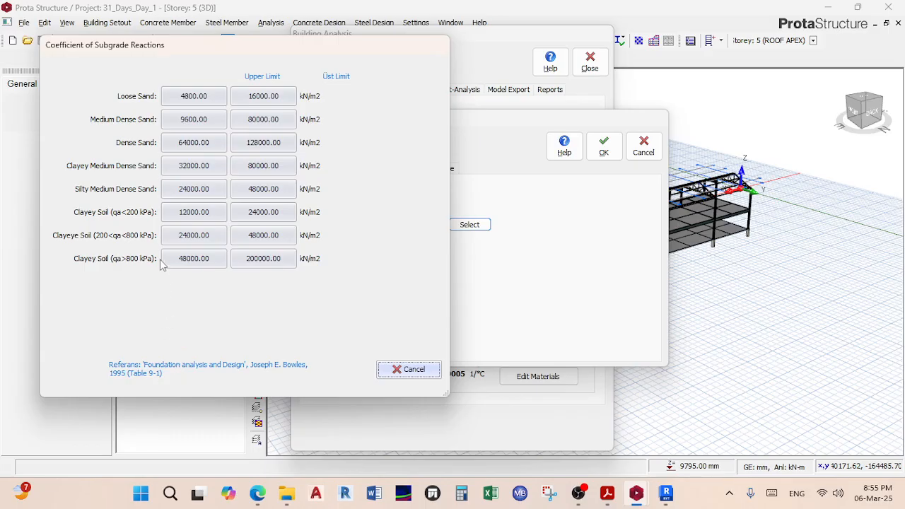
Step: Bring Teams forward, close the group meeting popup and admit the lobby guest
{"action": "mouse_move", "coordinate": [256, 493]}
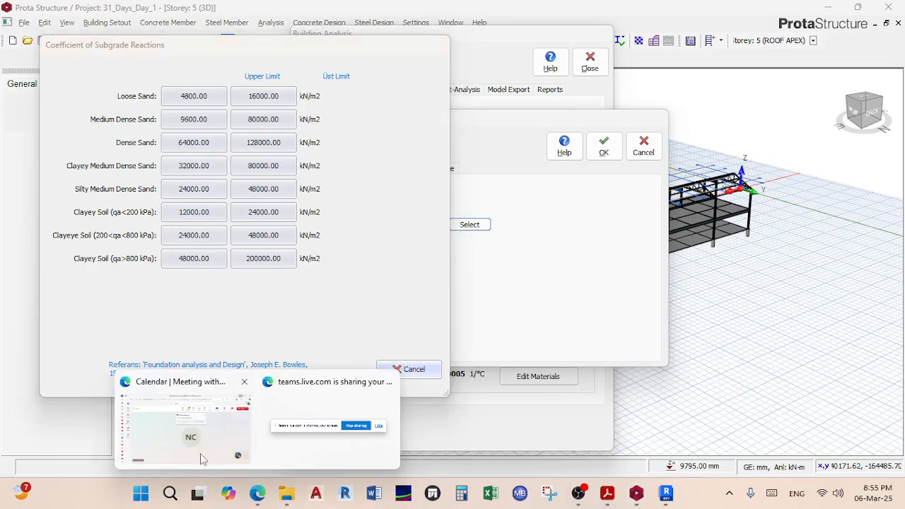
{"action": "left_click", "coordinate": [204, 453]}
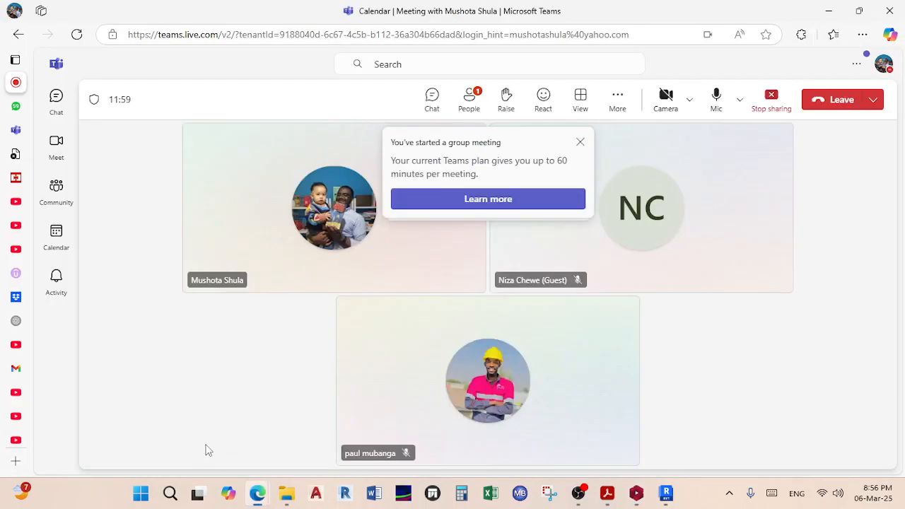
{"action": "left_click", "coordinate": [579, 142]}
{"action": "left_click", "coordinate": [532, 182]}
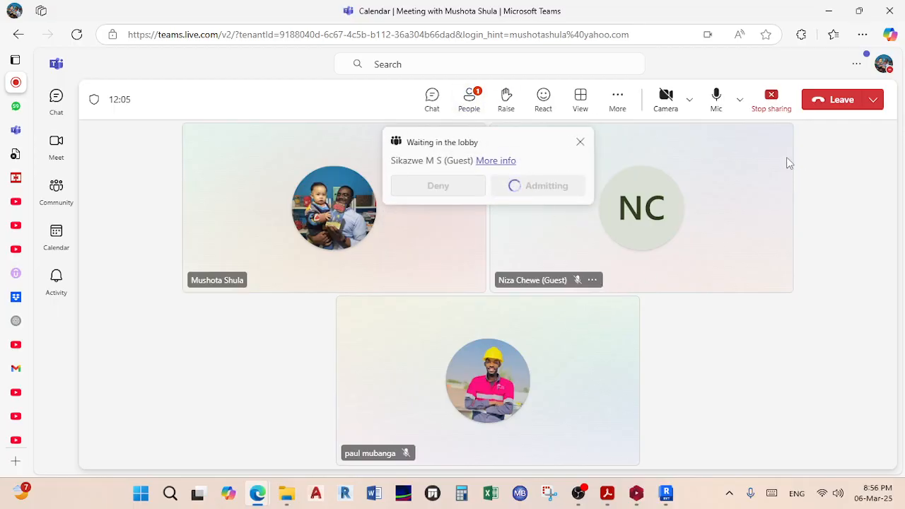
Step: Minimize Teams and move the Coefficient of Subgrade Reactions table right and down
{"action": "left_click", "coordinate": [831, 10]}
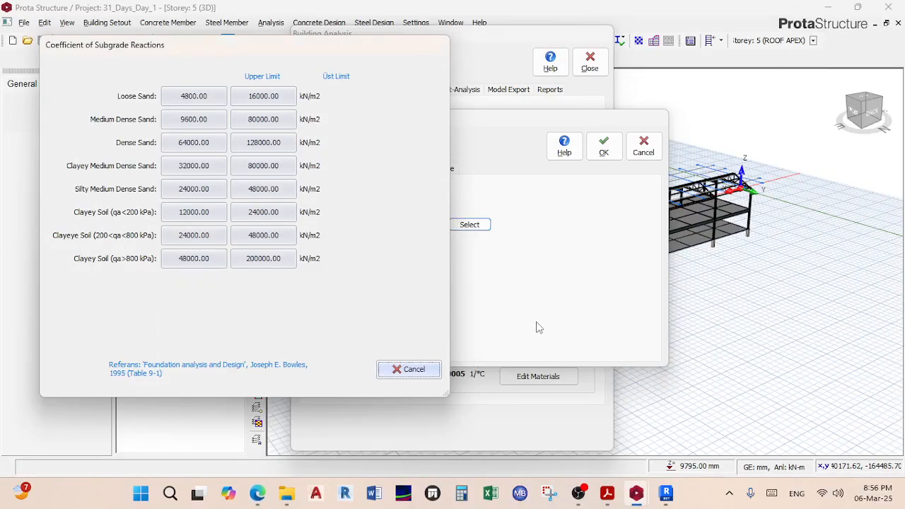
{"action": "left_click_drag", "start_coordinate": [219, 48], "coordinate": [317, 74]}
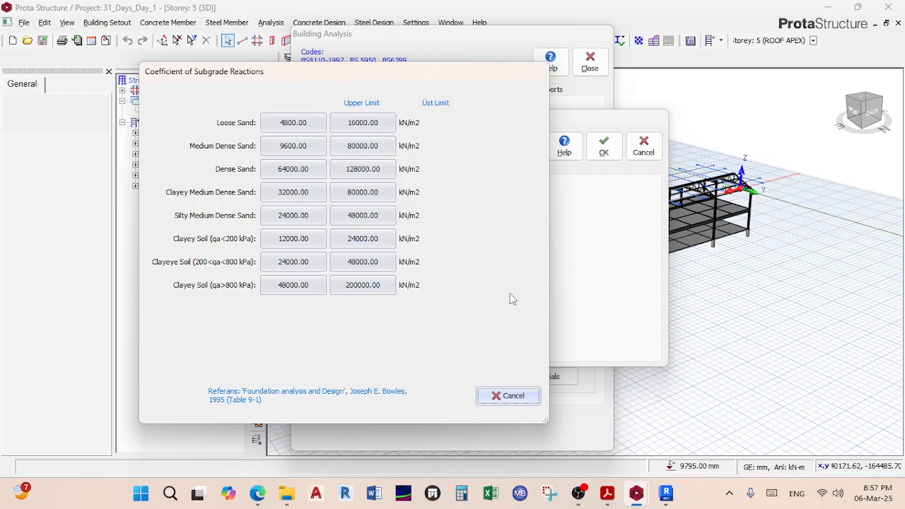
Step: Close the subgrade table and apply notional lateral loads to G+nQ under Lateral Loading
{"action": "left_click", "coordinate": [526, 398]}
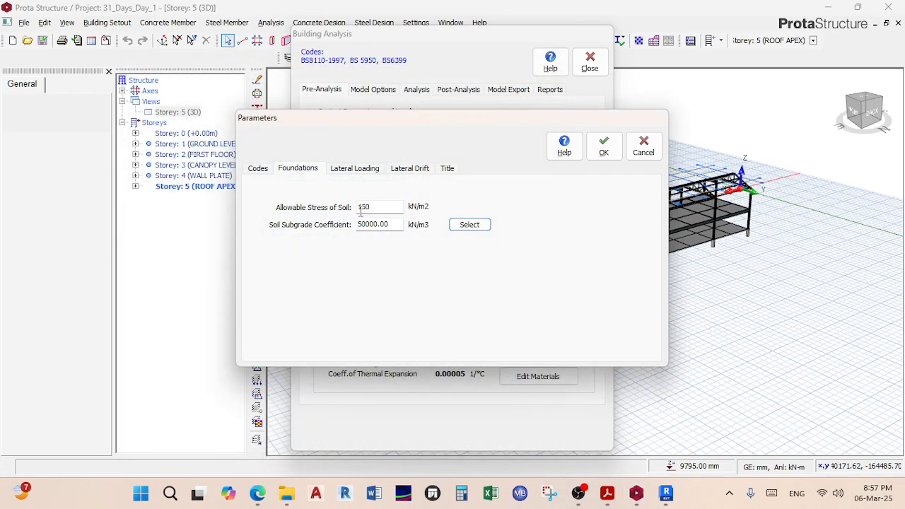
{"action": "left_click", "coordinate": [361, 171]}
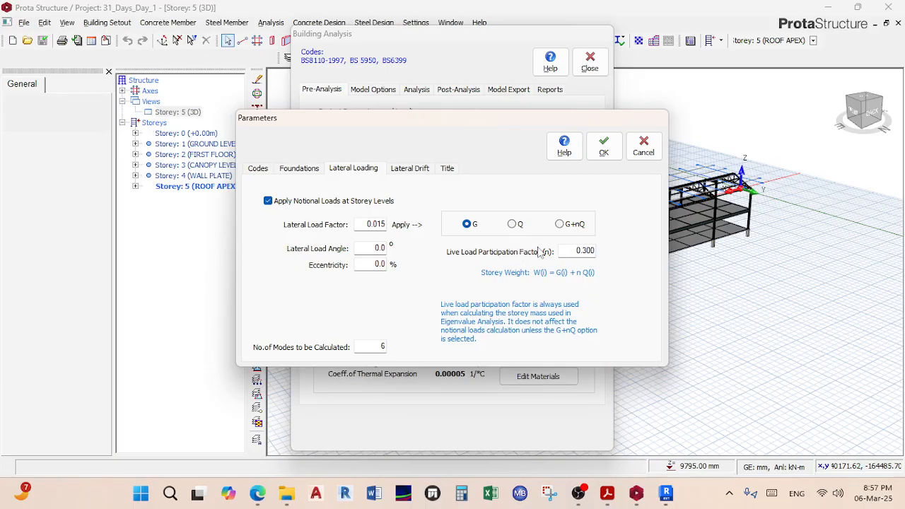
{"action": "left_click", "coordinate": [577, 226]}
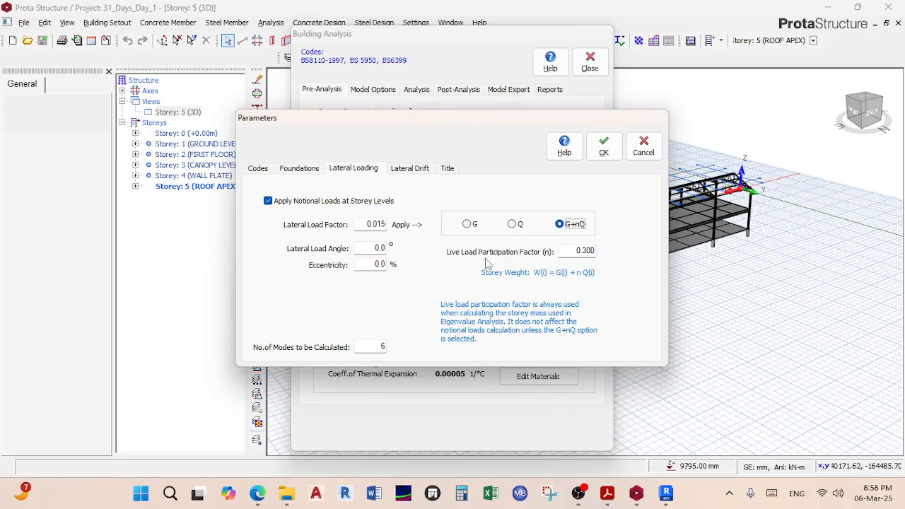
{"action": "left_click", "coordinate": [415, 169]}
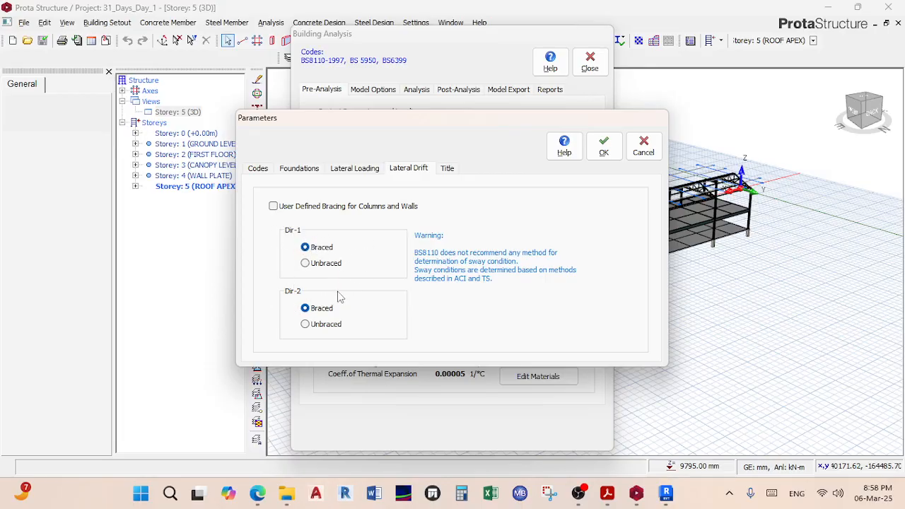
Step: On the Title tab, enter project title 'SAMPLE FOR 31 DAU CHALLENG' plus the designer's and checker's names
{"action": "left_click", "coordinate": [446, 171]}
{"action": "left_click", "coordinate": [382, 211]}
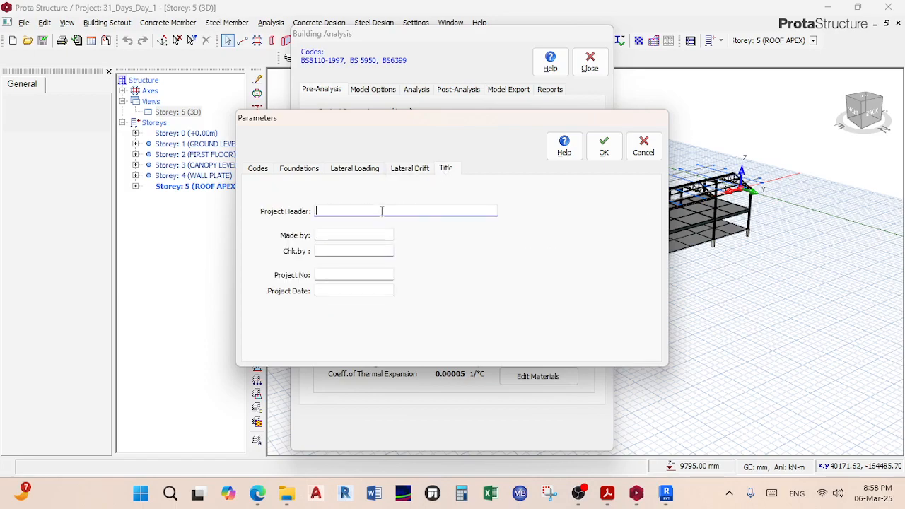
{"action": "type", "text": "SAMPLE FOR "}
{"action": "type", "text": "31"}
{"action": "type", "text": " DAU "}
{"action": "type", "text": "CHALLENGE"}
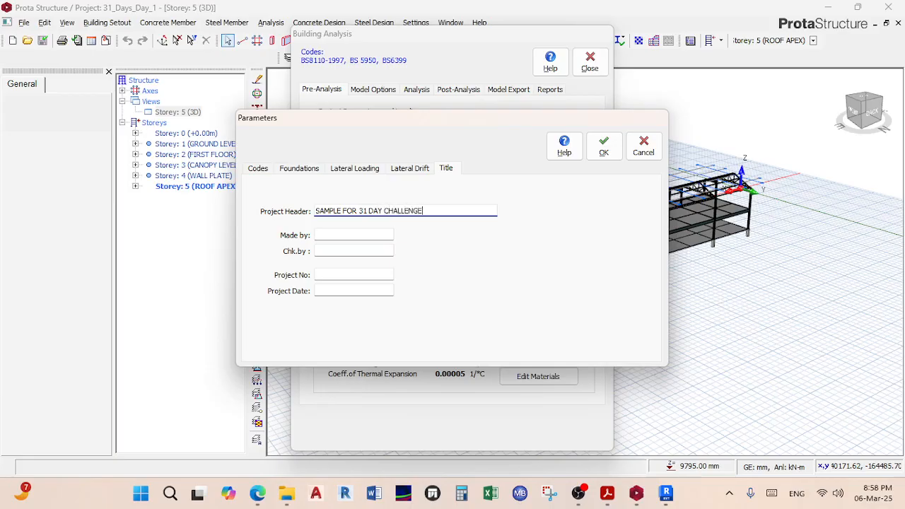
{"action": "left_click", "coordinate": [371, 236]}
{"action": "left_click", "coordinate": [372, 250]}
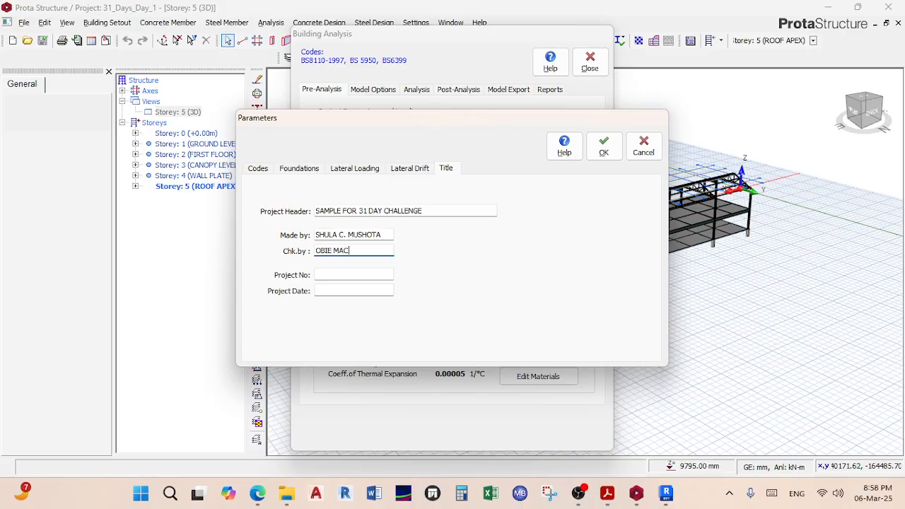
Step: Set project number 31-DAY-CHALLENGE and project date 06/03/25
{"action": "left_click", "coordinate": [381, 274]}
{"action": "type", "text": "31"}
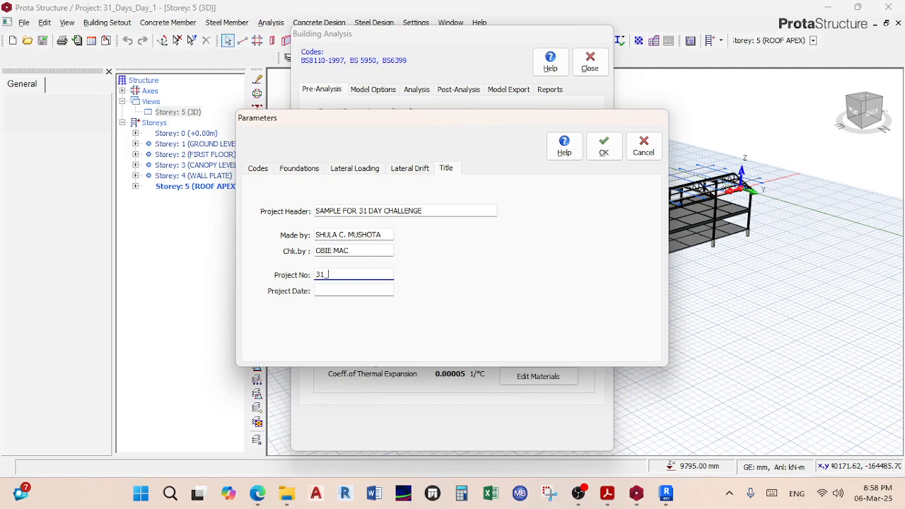
{"action": "type", "text": "-DAY-CHALLENGE"}
{"action": "left_click", "coordinate": [360, 292]}
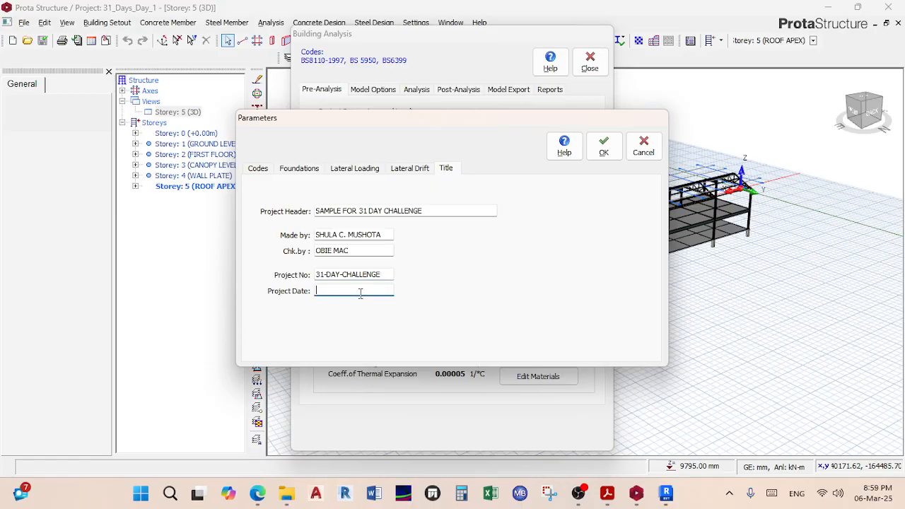
{"action": "type", "text": "06/03/25"}
Step: Confirm the Parameters, review the defined load cases, and launch the Loading Generator
{"action": "left_click", "coordinate": [601, 147]}
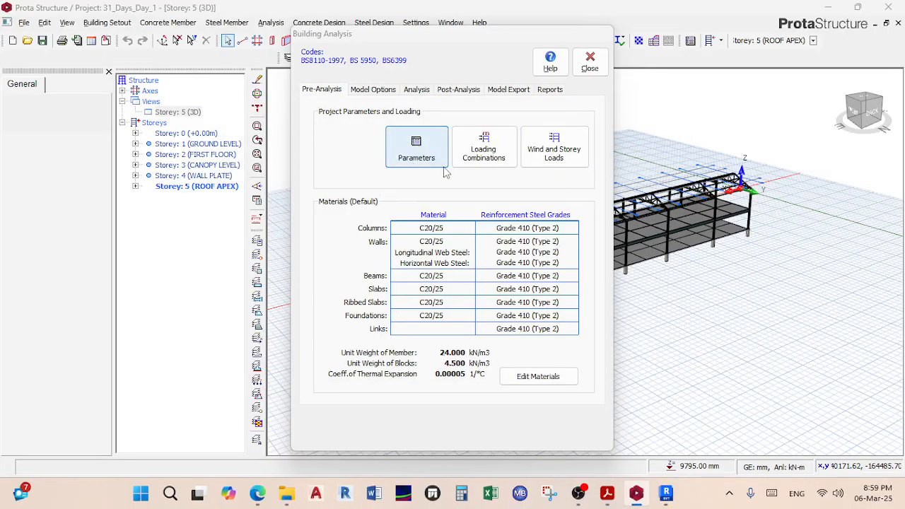
{"action": "left_click", "coordinate": [485, 150]}
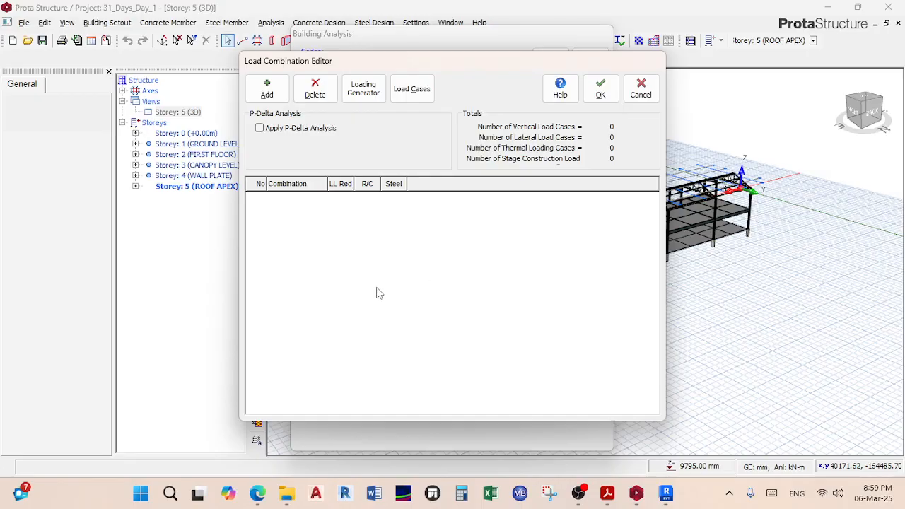
{"action": "left_click", "coordinate": [411, 88]}
{"action": "left_click", "coordinate": [603, 191]}
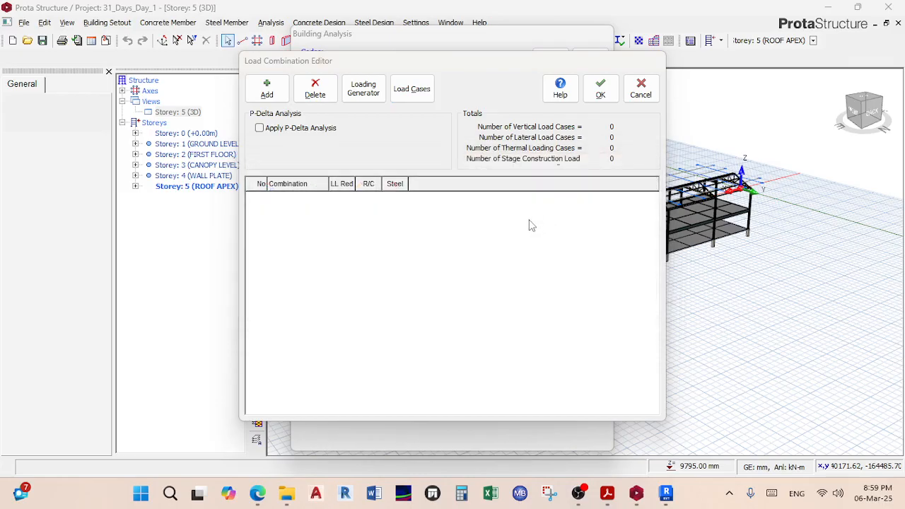
{"action": "left_click", "coordinate": [357, 86]}
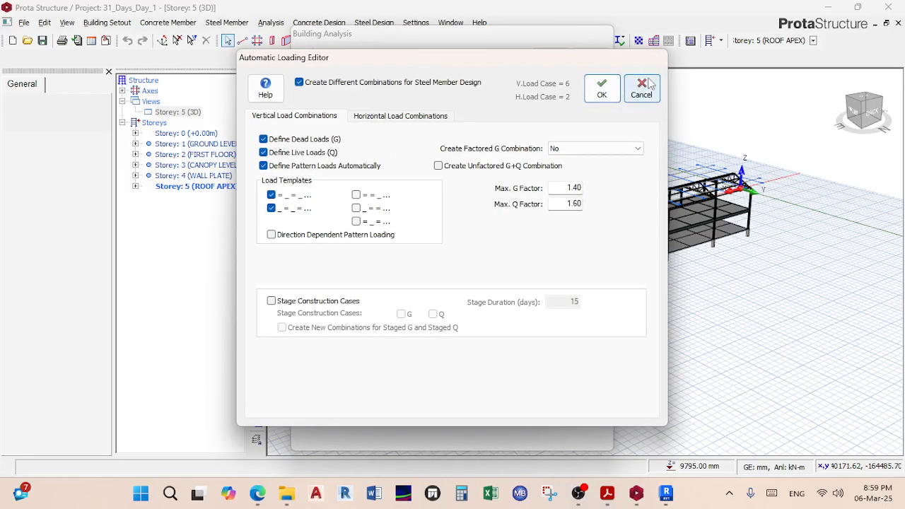
Step: In Horizontal Load Combinations, tick Soil Pressure for both Dir-1 and Dir-2
{"action": "left_click", "coordinate": [641, 86]}
{"action": "left_click", "coordinate": [363, 90]}
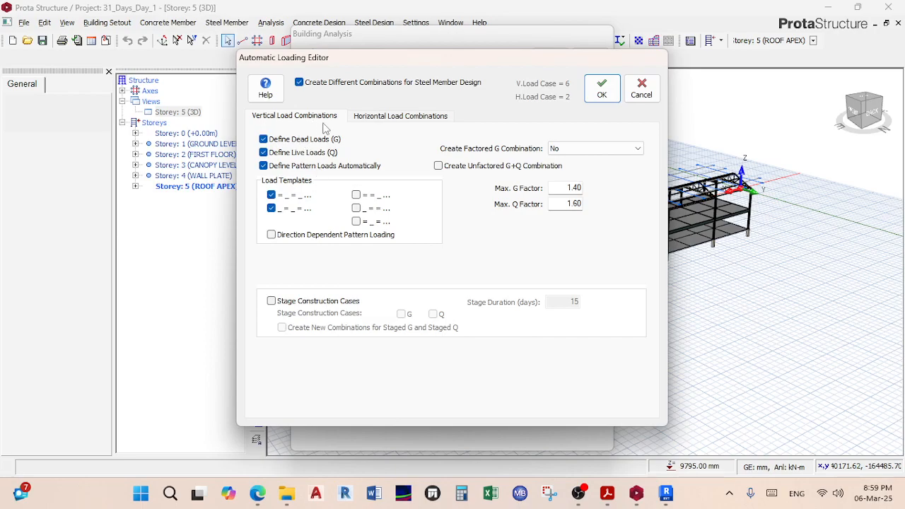
{"action": "left_click", "coordinate": [389, 119]}
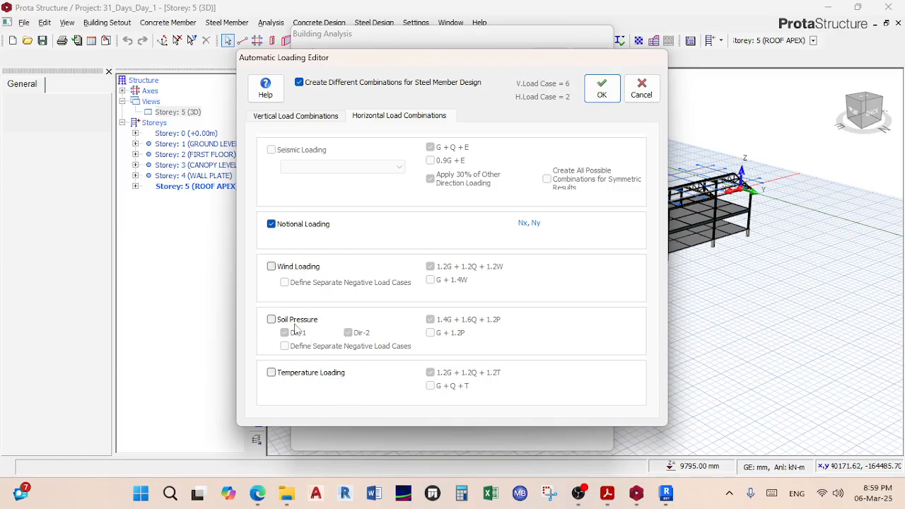
{"action": "left_click", "coordinate": [292, 322]}
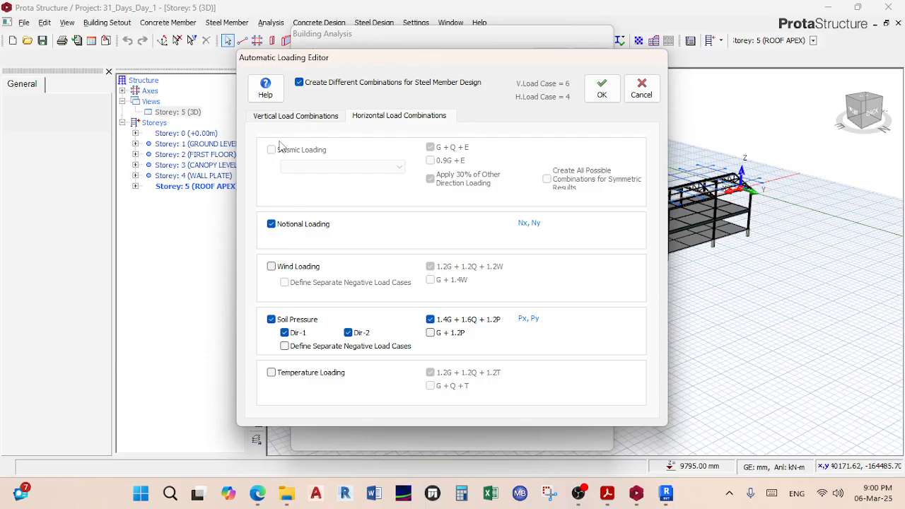
Step: Generate factored G combinations for steel and concrete, then accept the automatic loading settings
{"action": "left_click", "coordinate": [314, 118]}
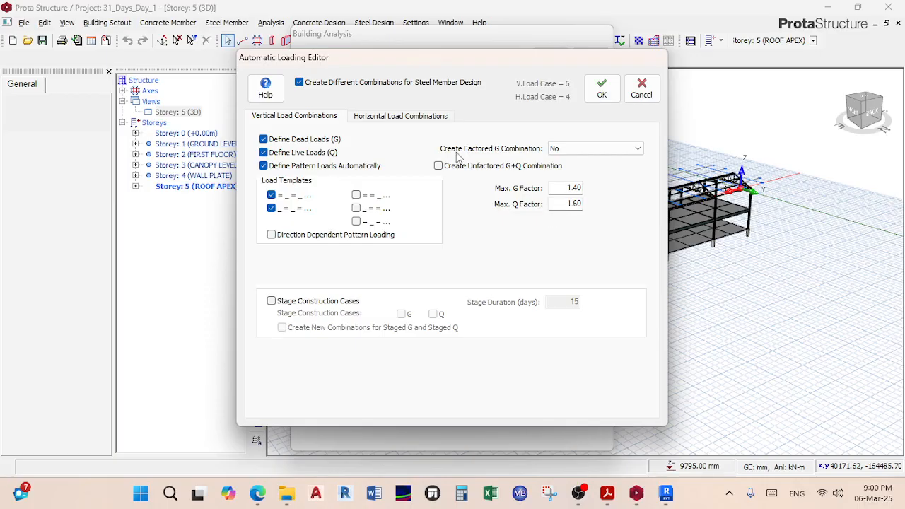
{"action": "left_click", "coordinate": [582, 149]}
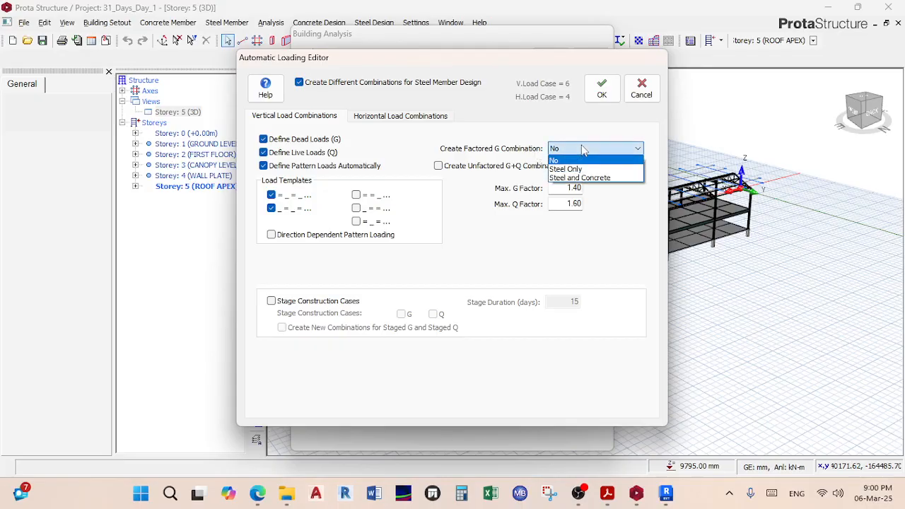
{"action": "left_click", "coordinate": [579, 177]}
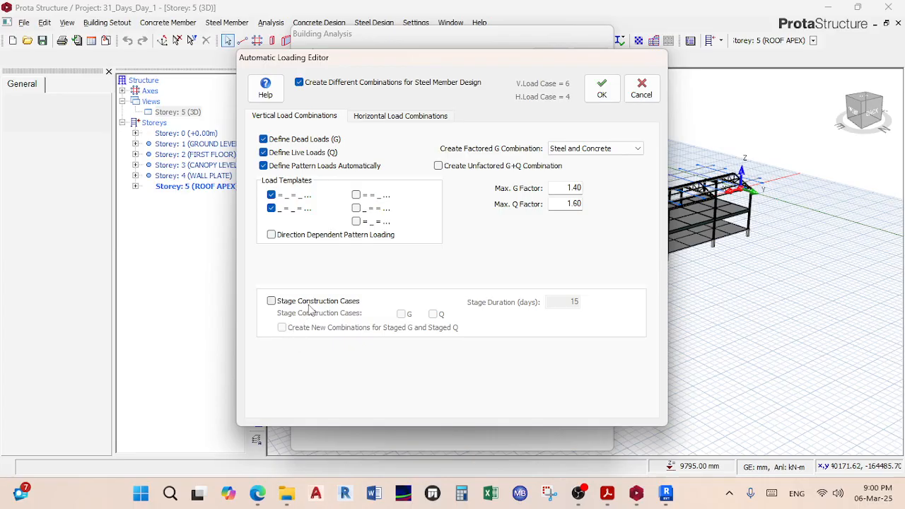
{"action": "left_click", "coordinate": [602, 92]}
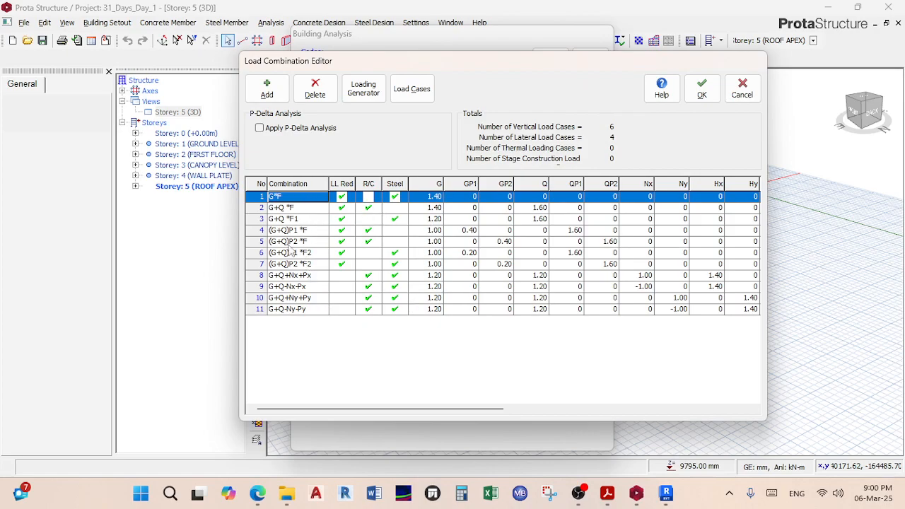
Step: Trial-toggle LL Red on combination 1 and add/delete a row, then close the editor unchanged
{"action": "left_click", "coordinate": [342, 196]}
{"action": "left_click", "coordinate": [342, 196]}
{"action": "left_click", "coordinate": [268, 91]}
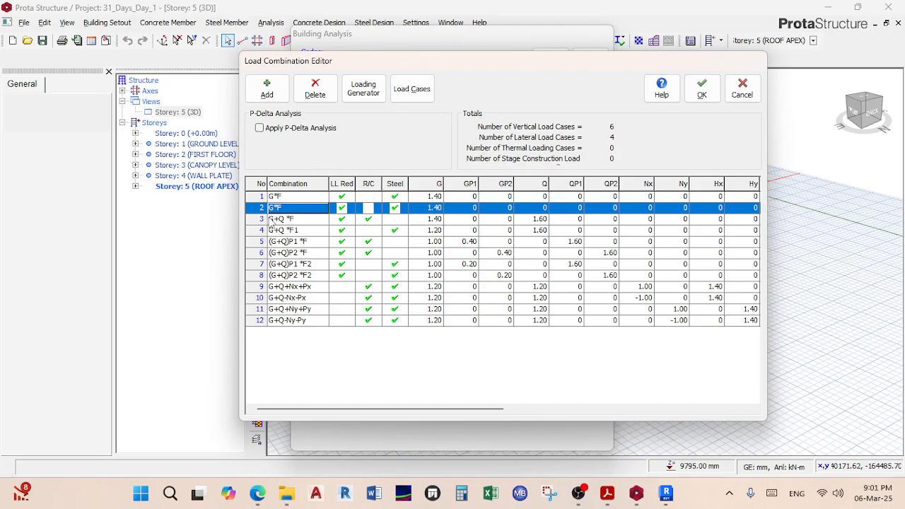
{"action": "left_click", "coordinate": [319, 95]}
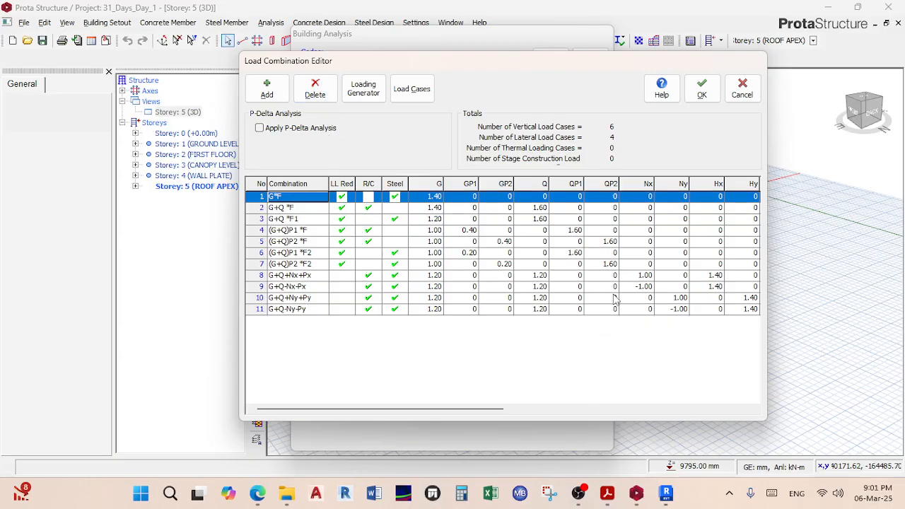
{"action": "left_click", "coordinate": [701, 89]}
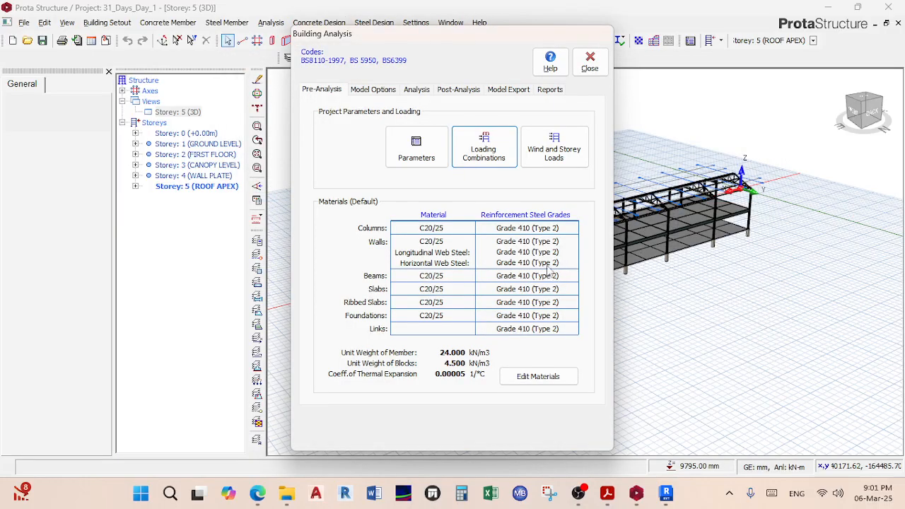
{"action": "left_click", "coordinate": [557, 141]}
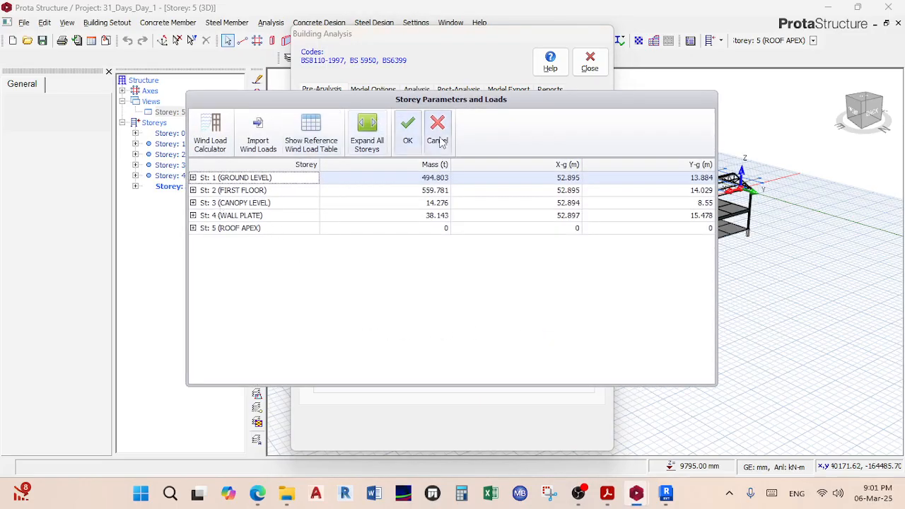
{"action": "left_click", "coordinate": [437, 134]}
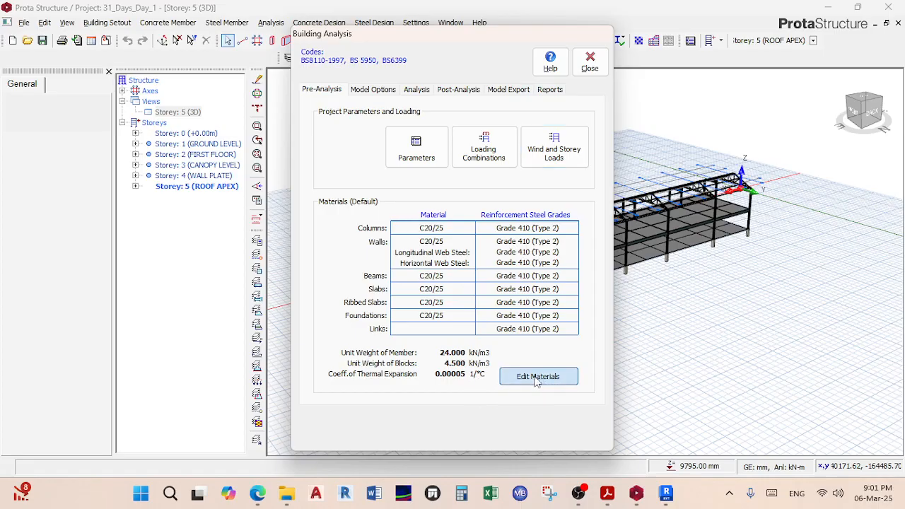
Step: Open Edit Materials on the Foundation Floor and select its Foundations C20/25 concrete
{"action": "left_click", "coordinate": [538, 379]}
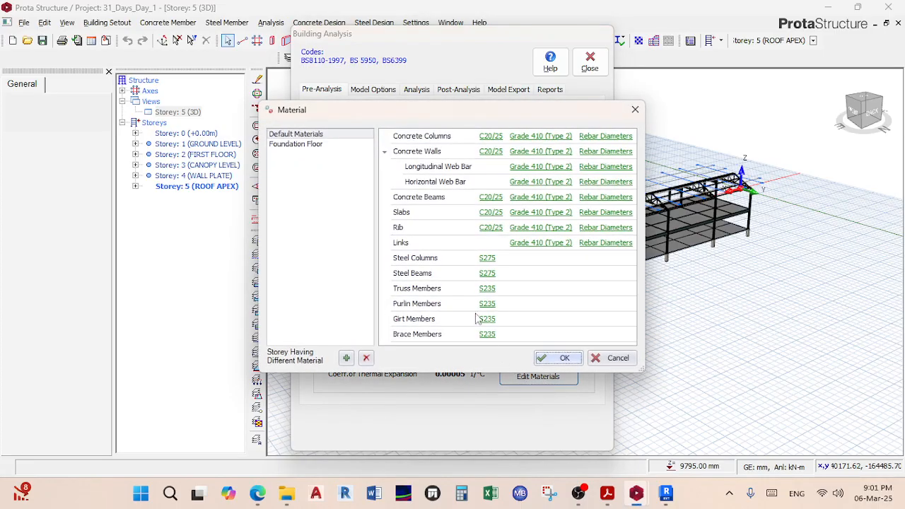
{"action": "left_click", "coordinate": [298, 145]}
{"action": "left_click", "coordinate": [299, 136]}
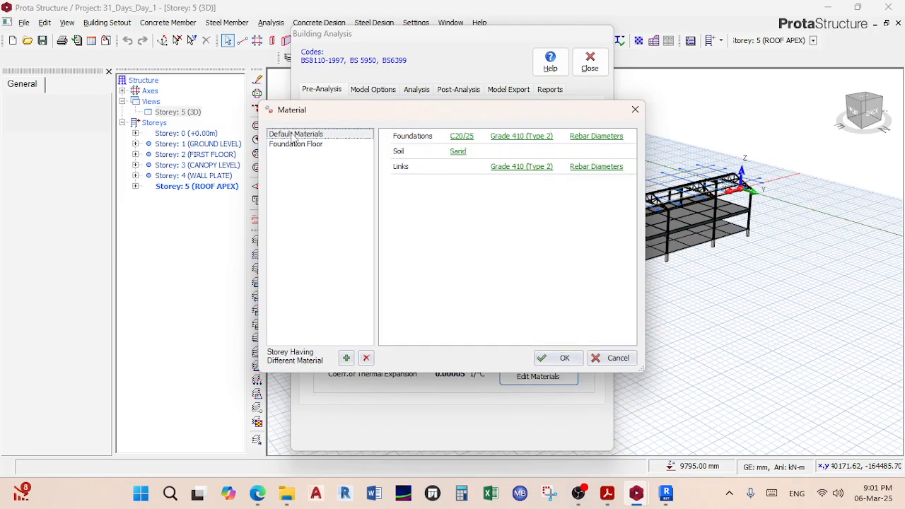
{"action": "left_click", "coordinate": [299, 144]}
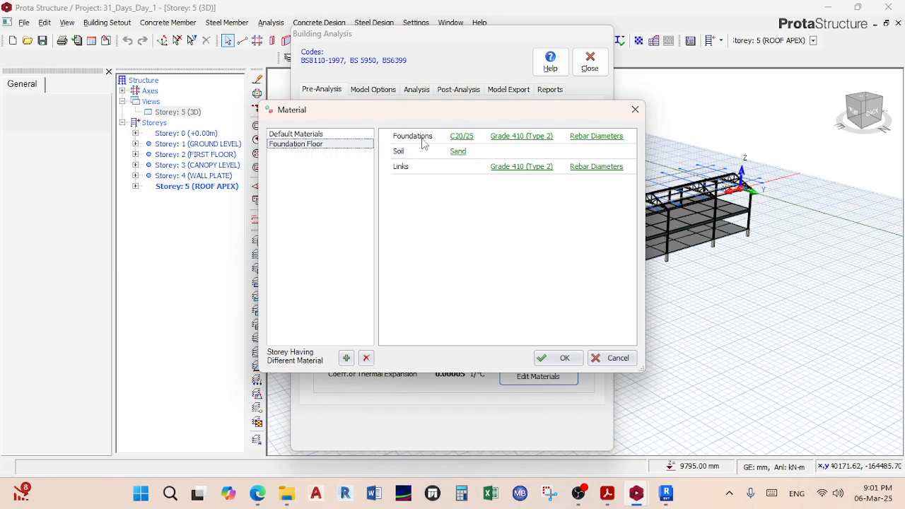
{"action": "left_click", "coordinate": [459, 136]}
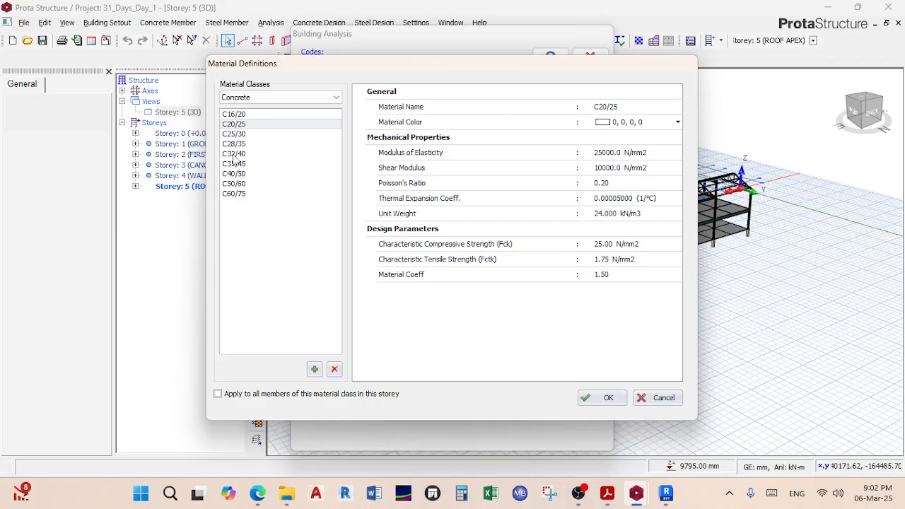
Step: Copy the C20/25 concrete class and rename the copy C30
{"action": "left_click", "coordinate": [313, 369]}
{"action": "left_click", "coordinate": [276, 205]}
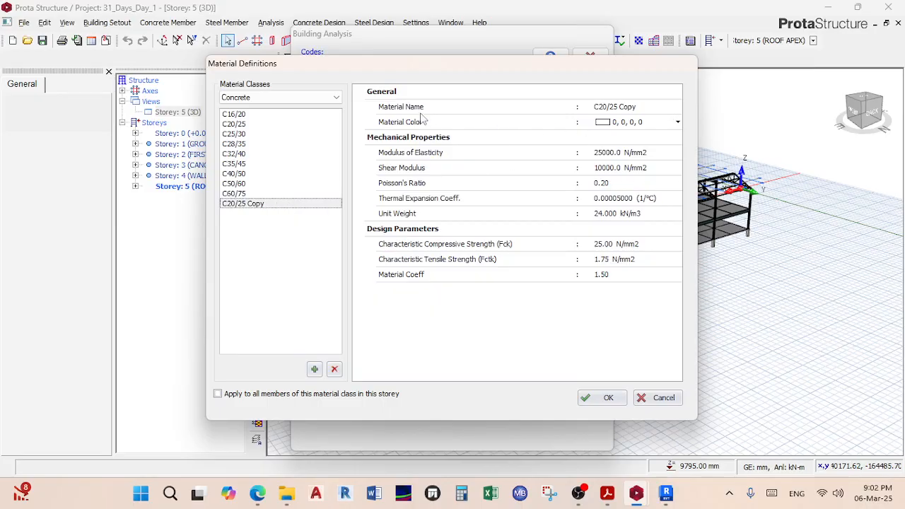
{"action": "left_click", "coordinate": [656, 106]}
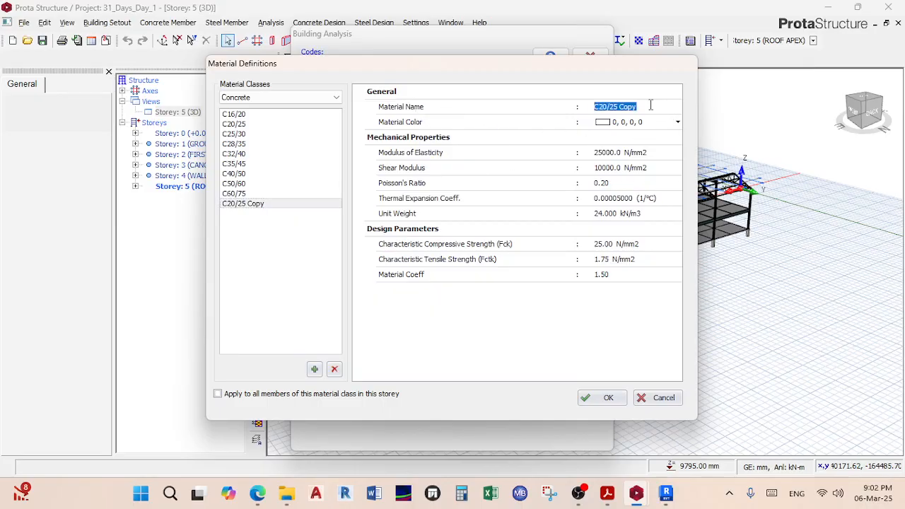
{"action": "type", "text": "c"}
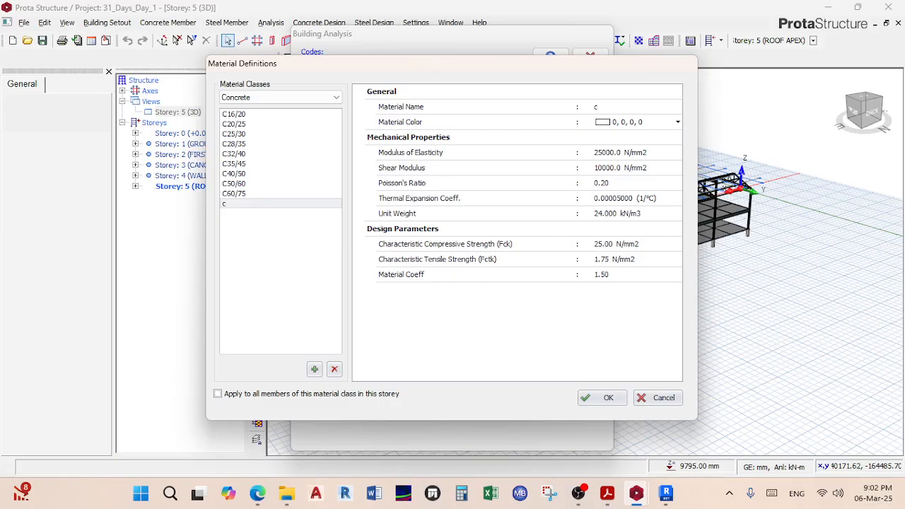
{"action": "type", "text": "30"}
Step: Set the C30 characteristic compressive strength to 30.00 N/mm2 and save it for foundations
{"action": "left_click", "coordinate": [602, 248]}
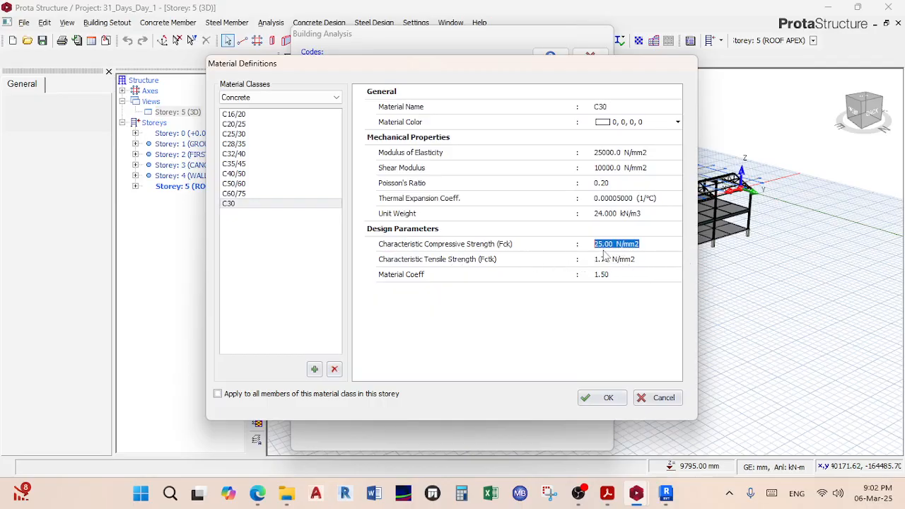
{"action": "left_click", "coordinate": [602, 244]}
{"action": "key", "text": "BackSpace"}
{"action": "key", "text": "BackSpace"}
{"action": "type", "text": "0"}
{"action": "key", "text": "BackSpace"}
{"action": "type", "text": "30"}
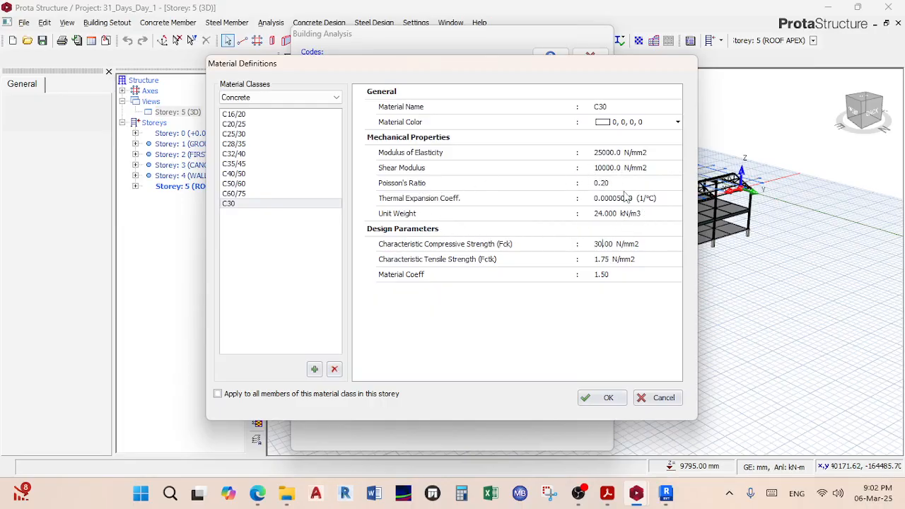
{"action": "left_click", "coordinate": [594, 398]}
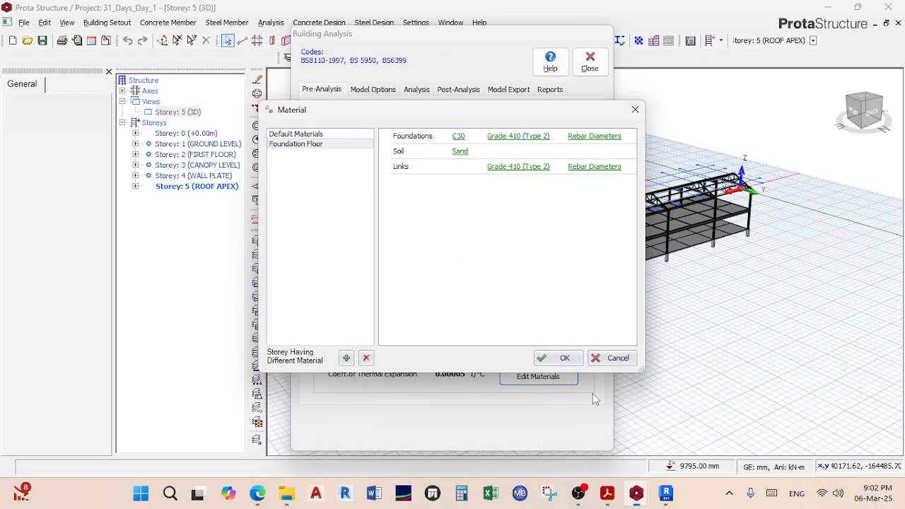
{"action": "left_click", "coordinate": [460, 152]}
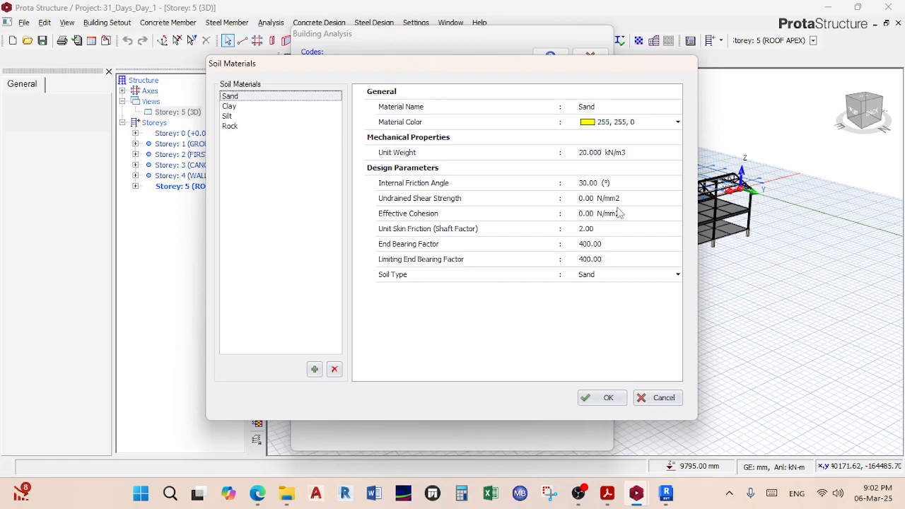
{"action": "left_click", "coordinate": [668, 276]}
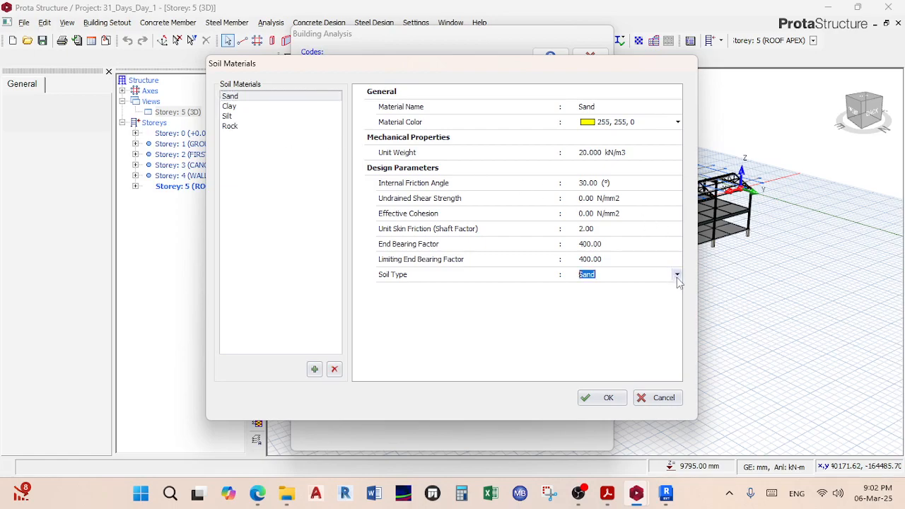
{"action": "left_click", "coordinate": [676, 276]}
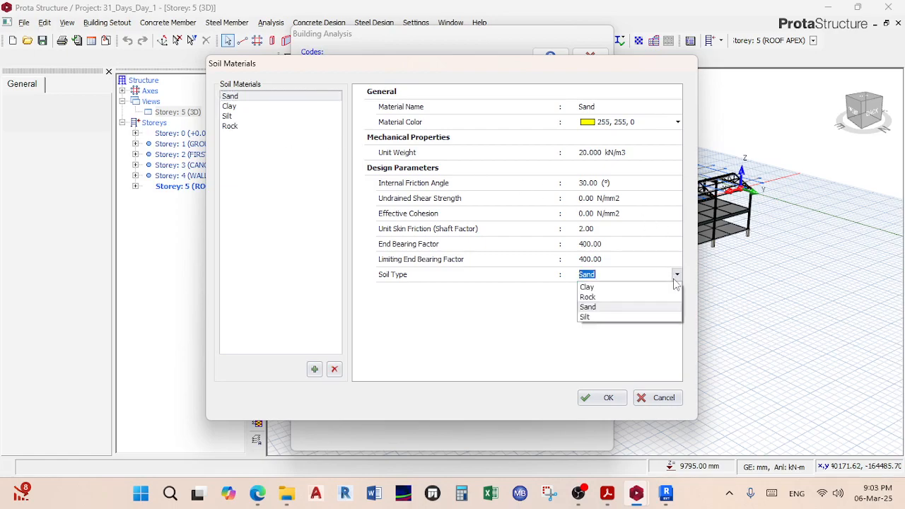
{"action": "left_click", "coordinate": [603, 287]}
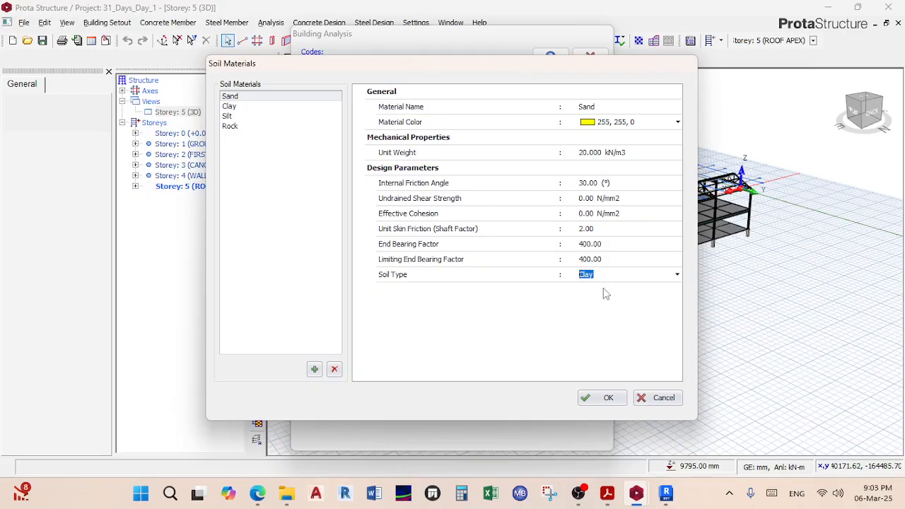
{"action": "left_click", "coordinate": [677, 276]}
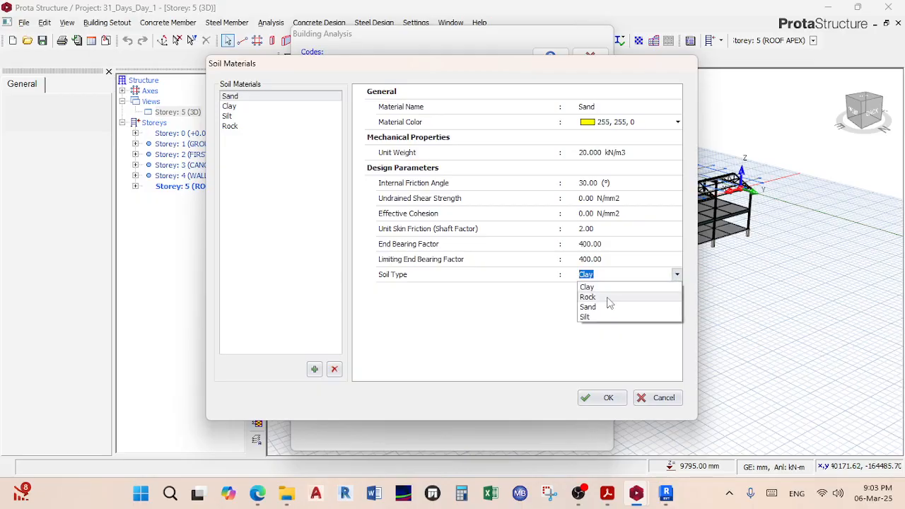
{"action": "left_click", "coordinate": [609, 299]}
{"action": "left_click", "coordinate": [676, 274]}
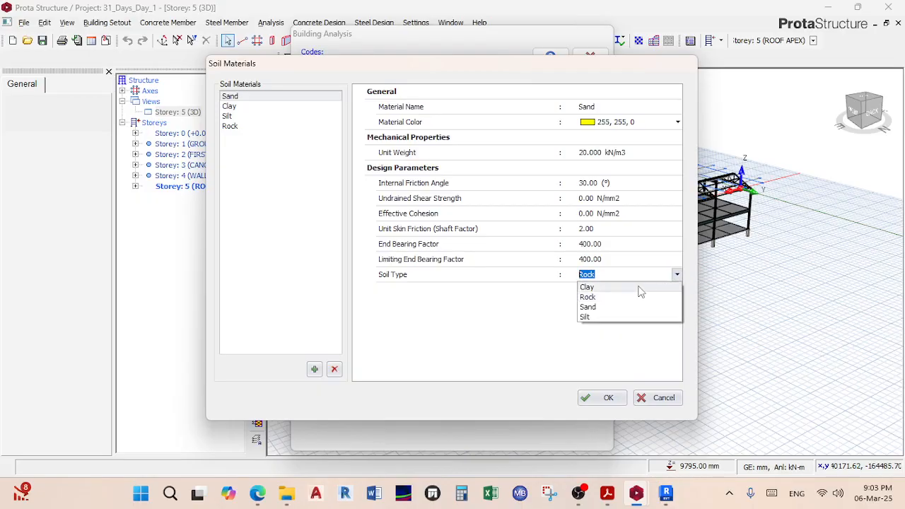
{"action": "left_click", "coordinate": [592, 307]}
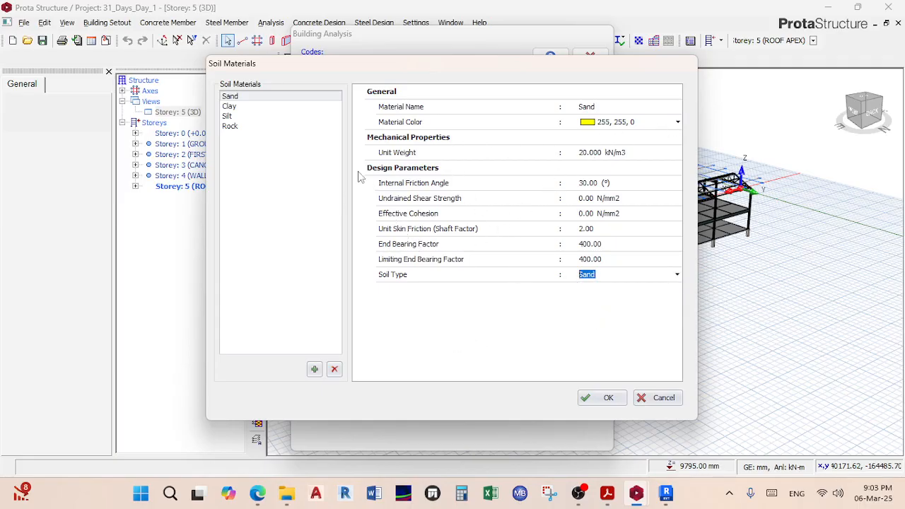
{"action": "left_click", "coordinate": [606, 397]}
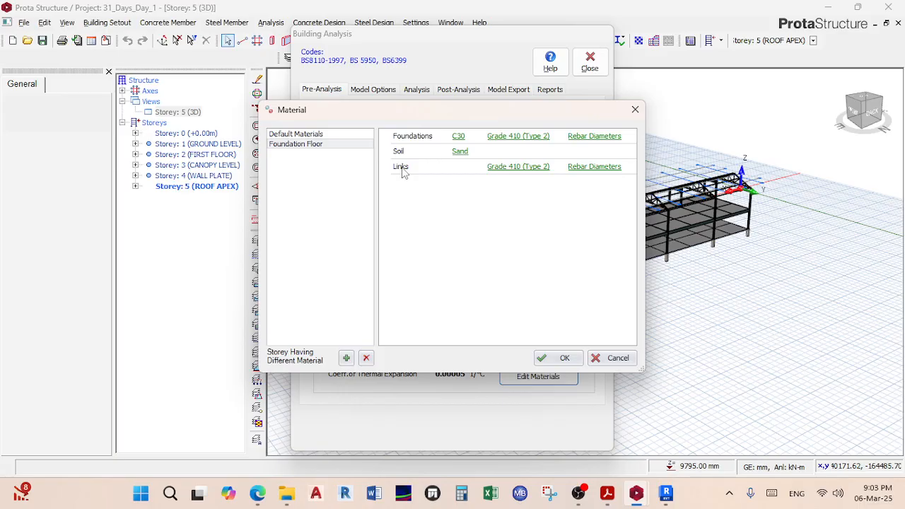
Step: Select Grade 460 (Type 2) as the foundation rebar grade
{"action": "left_click", "coordinate": [506, 138]}
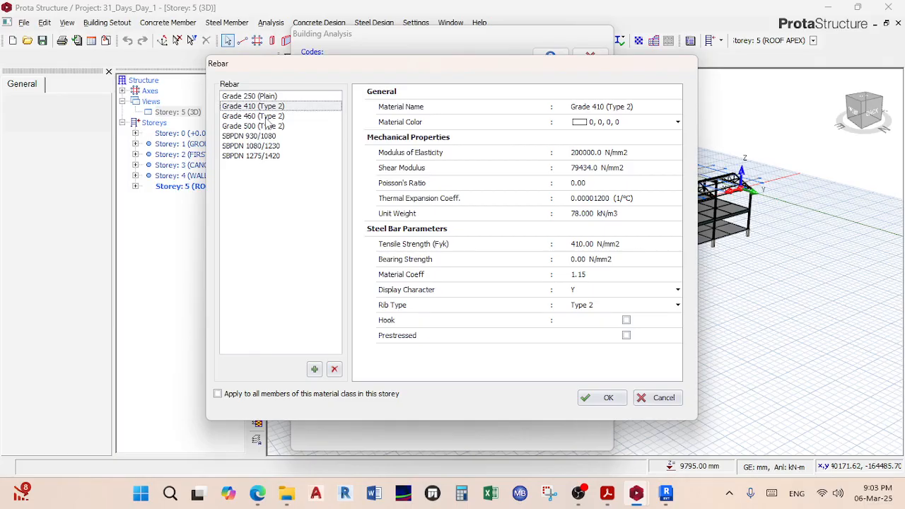
{"action": "left_click", "coordinate": [661, 397]}
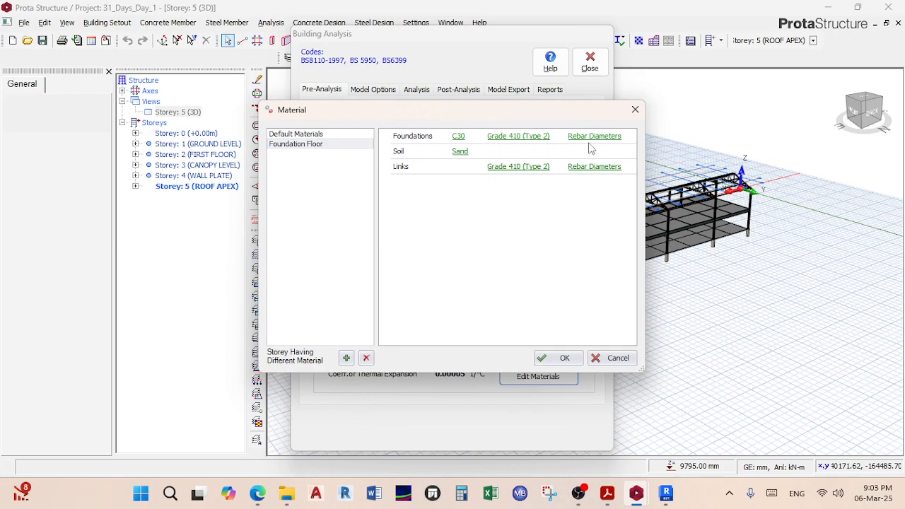
{"action": "left_click", "coordinate": [511, 138]}
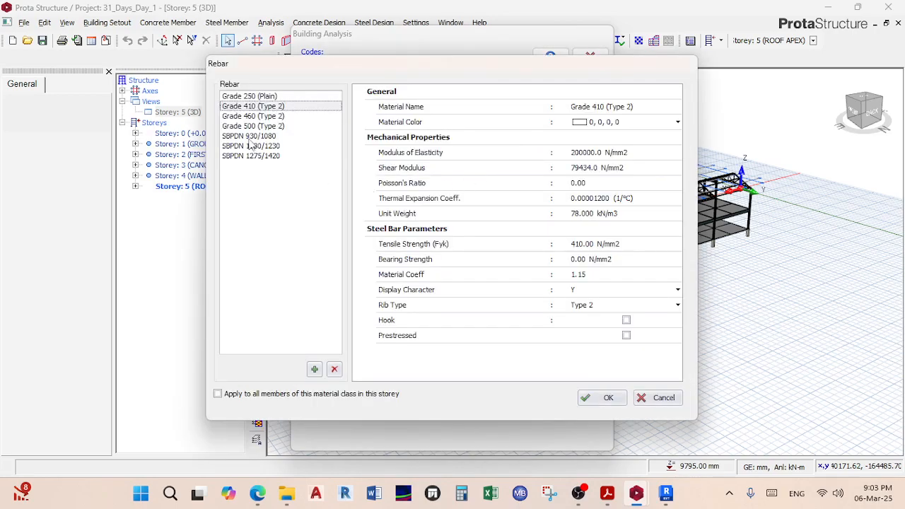
{"action": "left_click", "coordinate": [251, 116]}
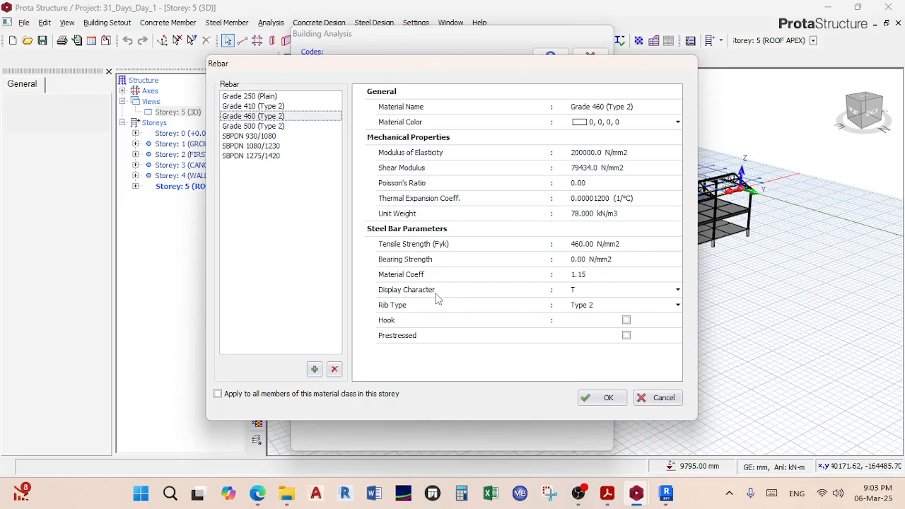
Step: Set the Grade 460 bar display character to uppercase Y
{"action": "left_click", "coordinate": [676, 290]}
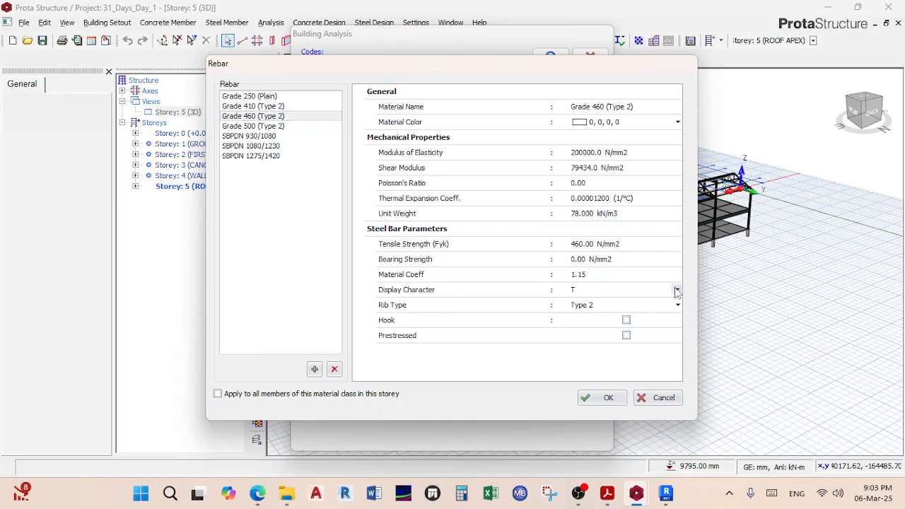
{"action": "scroll", "coordinate": [634, 339], "scroll_direction": "down", "scroll_amount": 15}
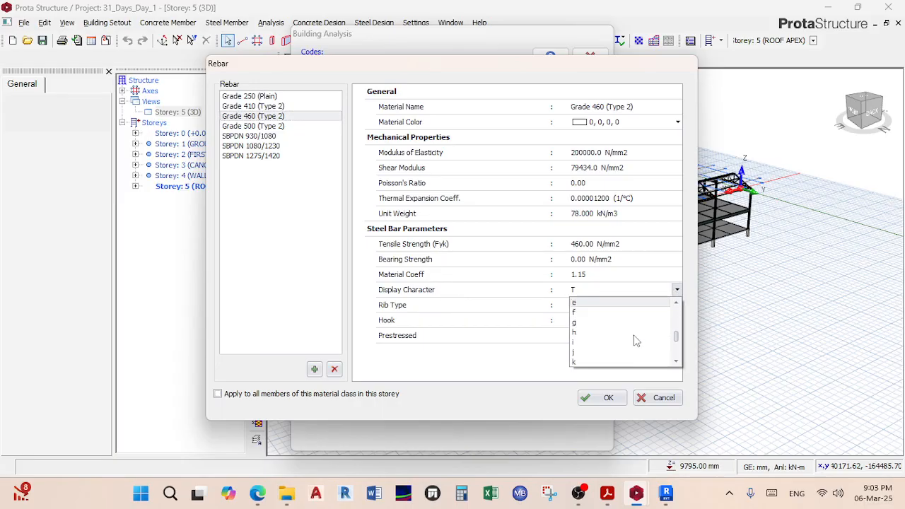
{"action": "left_click", "coordinate": [602, 352]}
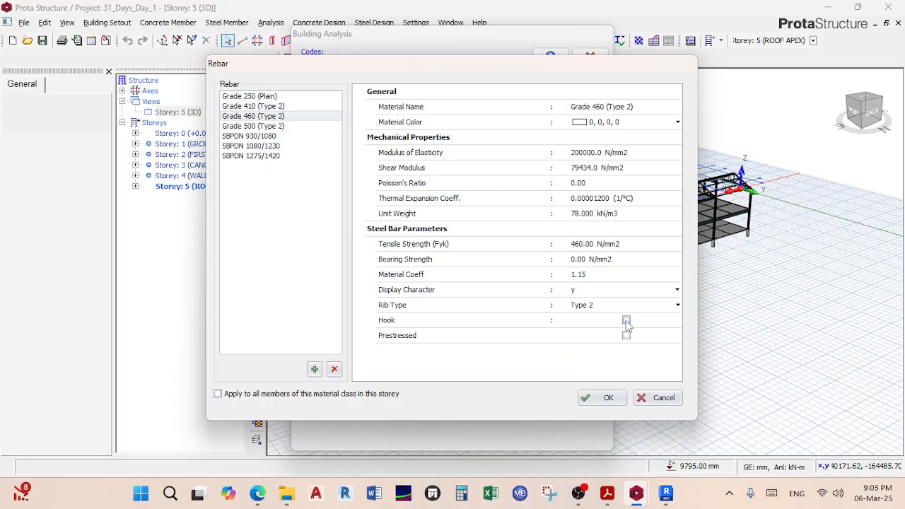
{"action": "left_click", "coordinate": [675, 292]}
{"action": "scroll", "coordinate": [611, 338], "scroll_direction": "down", "scroll_amount": 1}
{"action": "scroll", "coordinate": [612, 338], "scroll_direction": "up", "scroll_amount": 3}
{"action": "scroll", "coordinate": [614, 332], "scroll_direction": "up", "scroll_amount": 8}
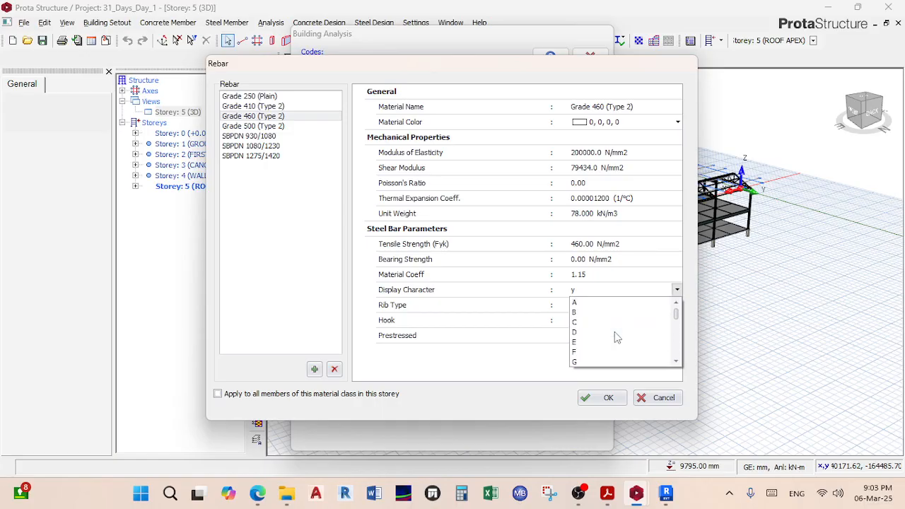
{"action": "scroll", "coordinate": [608, 346], "scroll_direction": "down", "scroll_amount": 4}
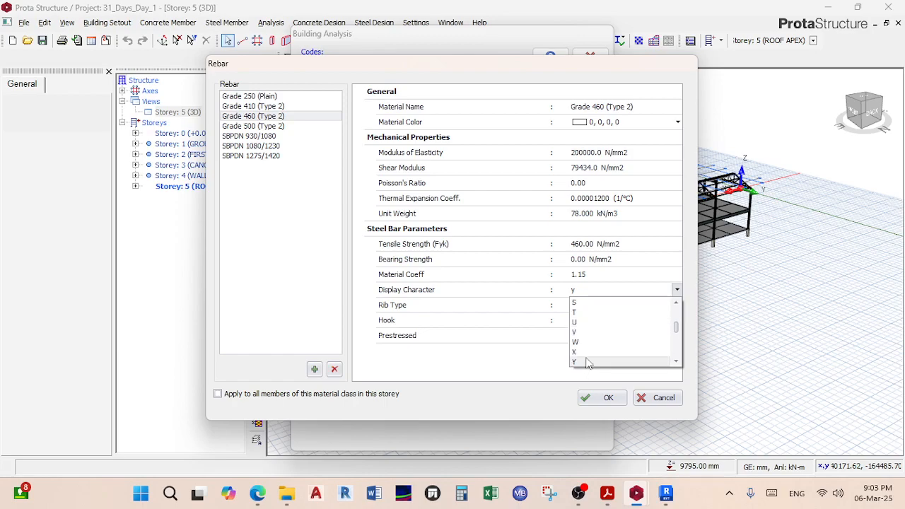
{"action": "scroll", "coordinate": [597, 342], "scroll_direction": "down", "scroll_amount": 1}
{"action": "left_click", "coordinate": [598, 332]}
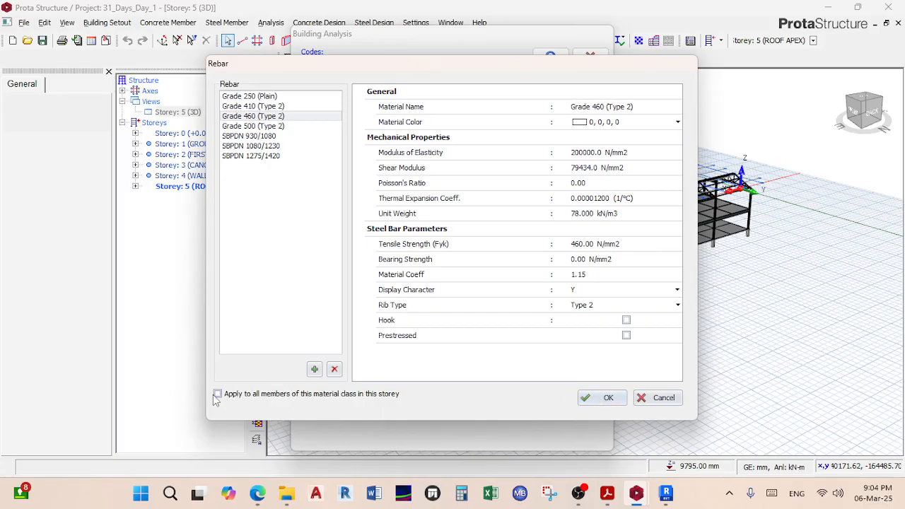
Step: Apply Grade 460 to all foundation members in the storey and confirm
{"action": "left_click", "coordinate": [256, 393]}
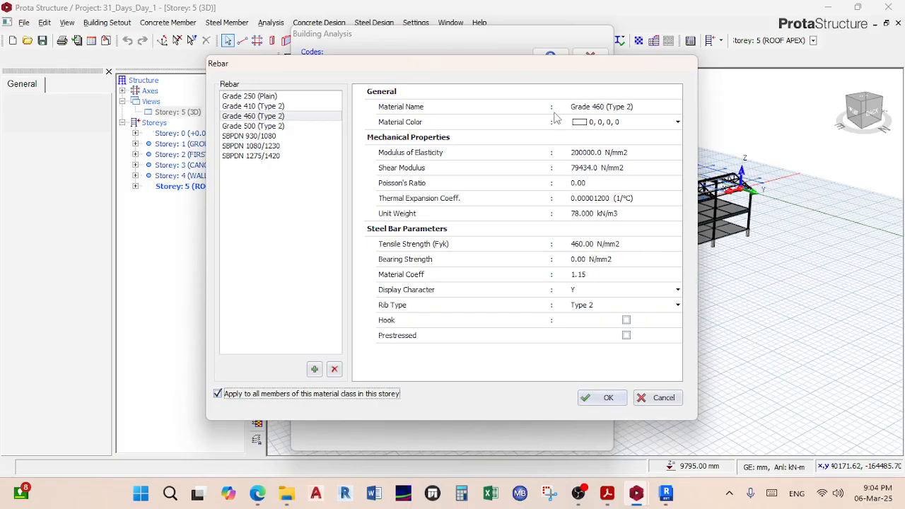
{"action": "left_click_drag", "start_coordinate": [549, 65], "coordinate": [518, 260]}
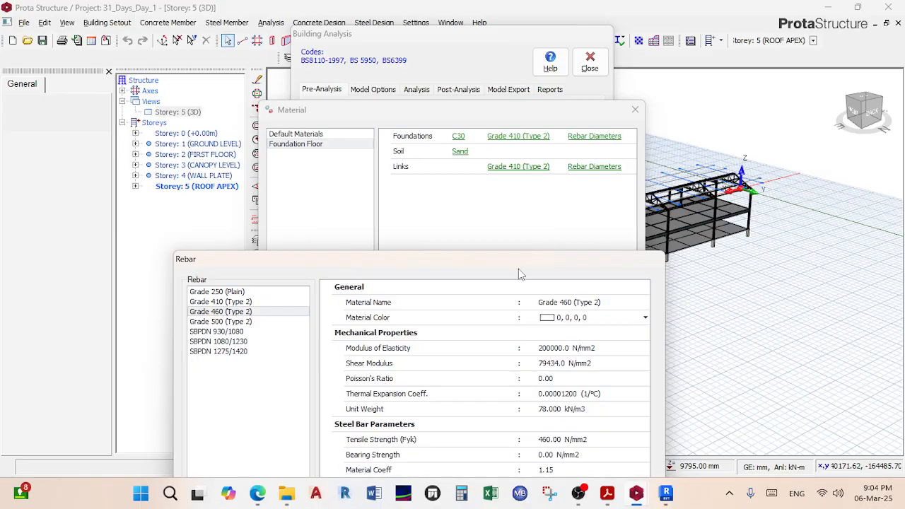
{"action": "left_click_drag", "start_coordinate": [432, 268], "coordinate": [429, 74]}
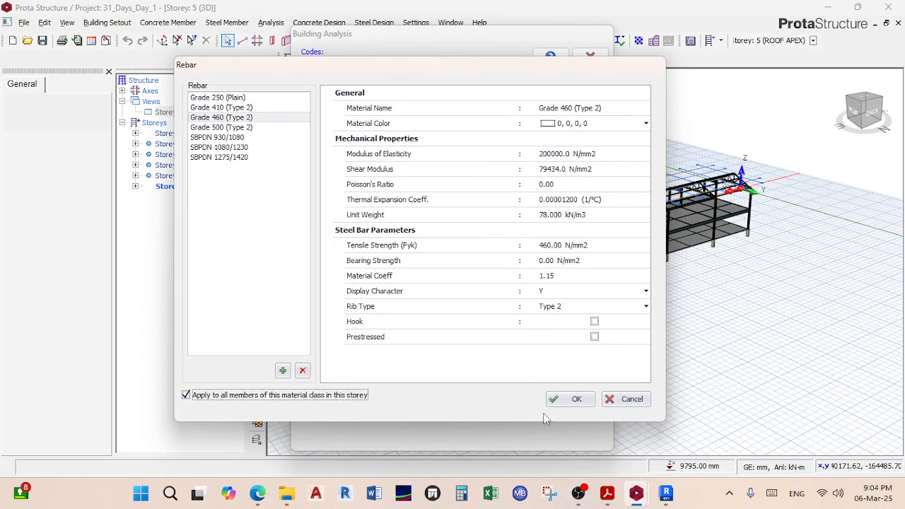
{"action": "left_click", "coordinate": [571, 399]}
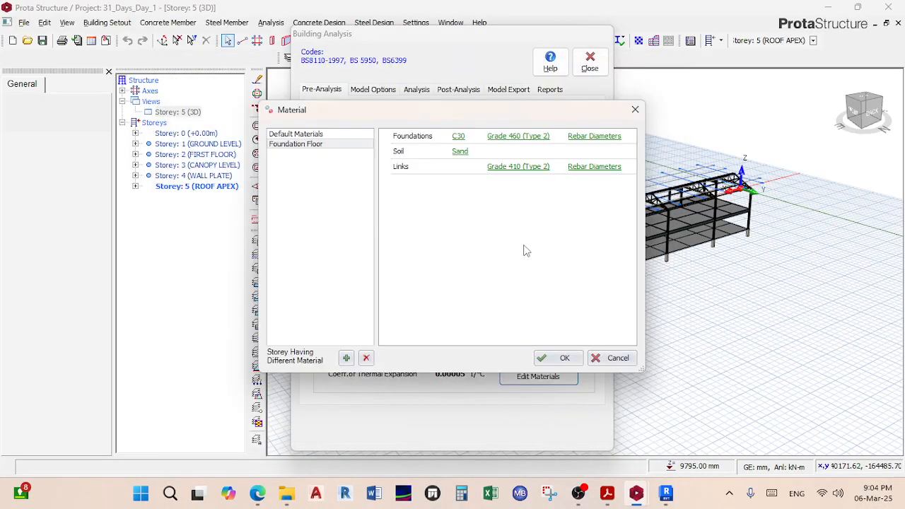
Step: Set the links rebar to Grade 460 (Type 2), applied to all links in the storey
{"action": "left_click", "coordinate": [531, 174]}
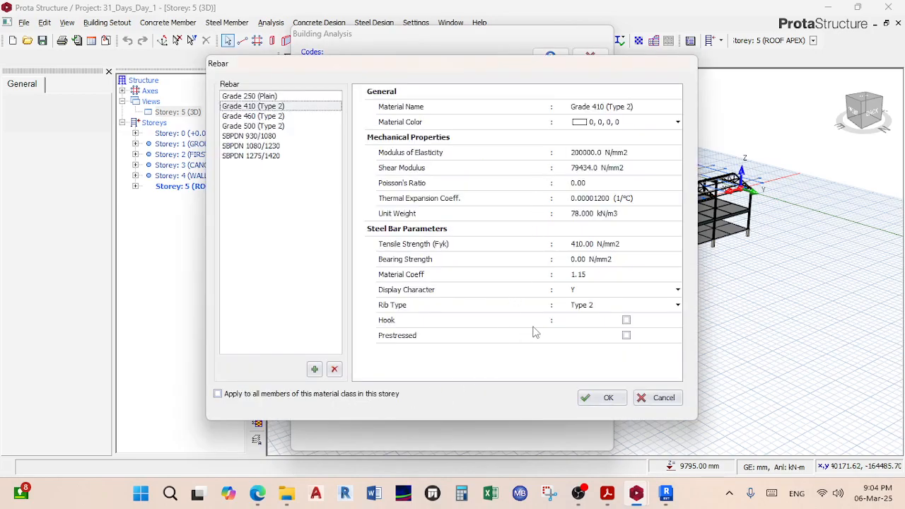
{"action": "left_click", "coordinate": [261, 117]}
{"action": "left_click", "coordinate": [341, 398]}
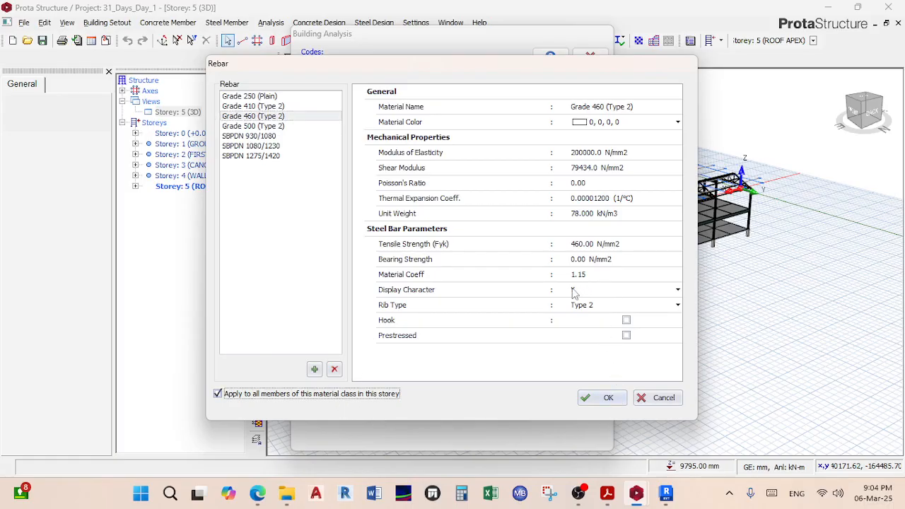
{"action": "left_click", "coordinate": [606, 397]}
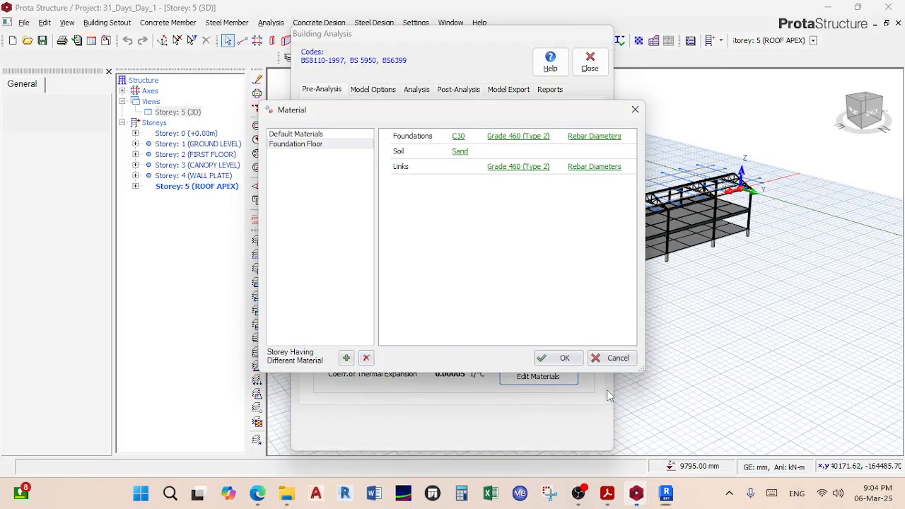
Step: Clear all foundation bar diameters, tick only Y12 and Y16, and apply to all members
{"action": "left_click", "coordinate": [596, 140]}
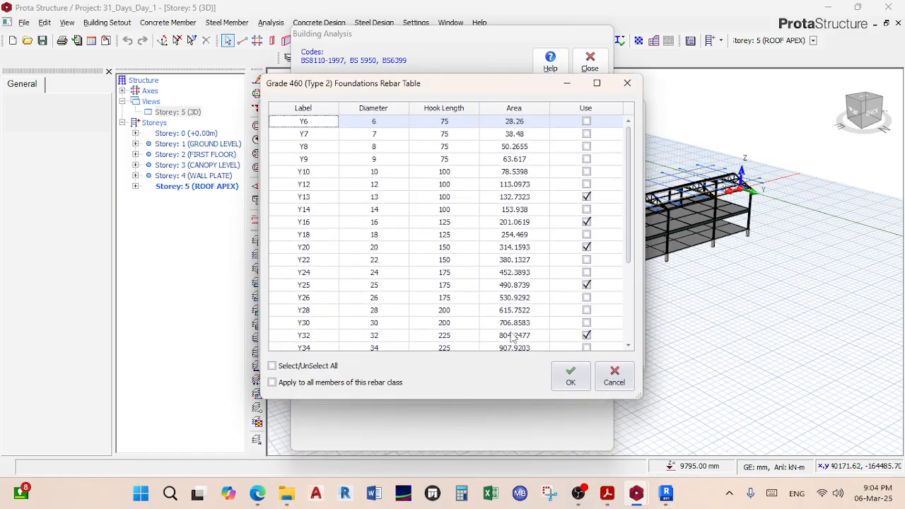
{"action": "left_click", "coordinate": [307, 366]}
{"action": "left_click", "coordinate": [307, 366]}
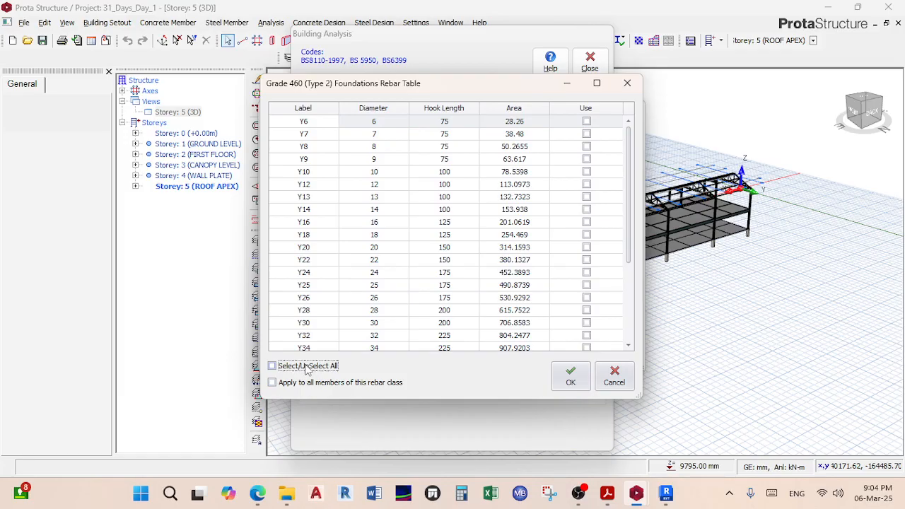
{"action": "left_click", "coordinate": [308, 366]}
{"action": "left_click", "coordinate": [586, 185]}
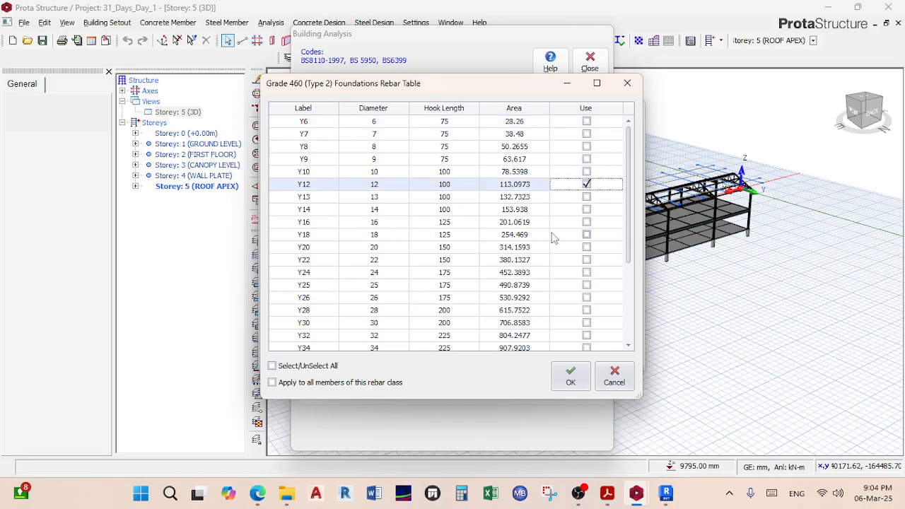
{"action": "left_click", "coordinate": [587, 222]}
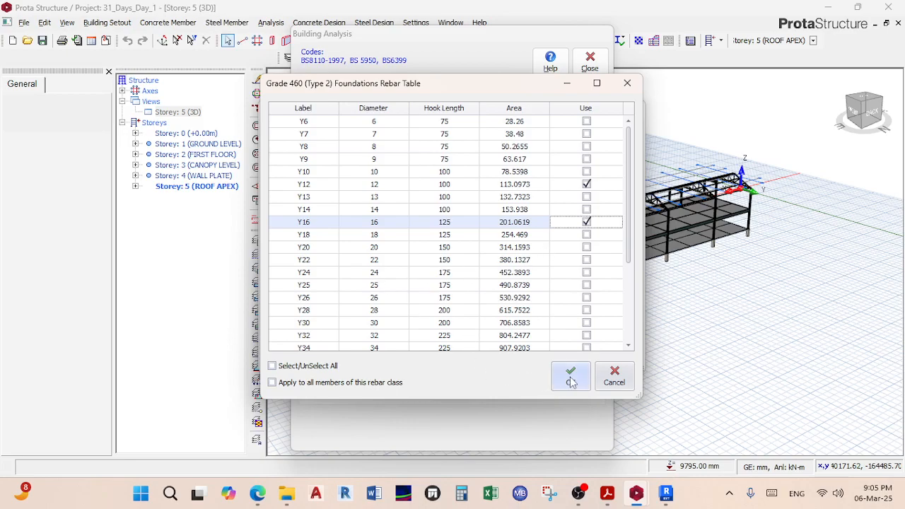
{"action": "left_click", "coordinate": [327, 383]}
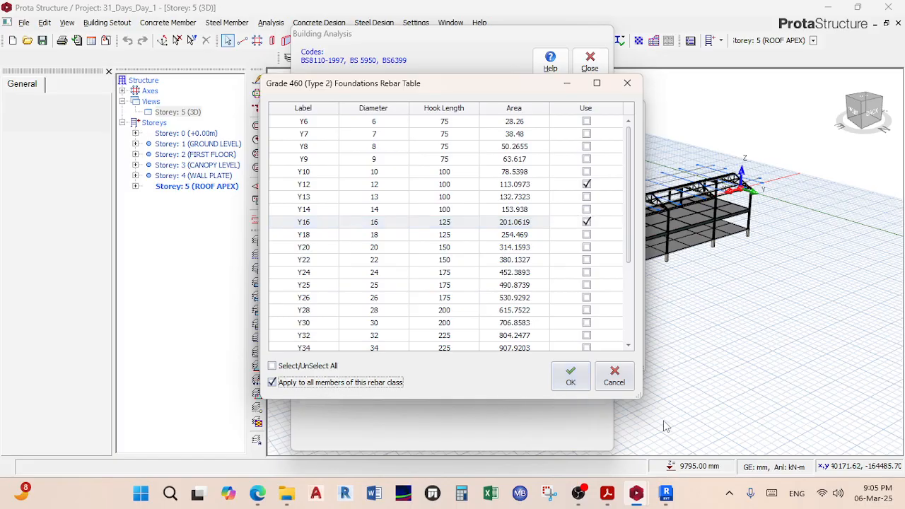
{"action": "left_click", "coordinate": [586, 385]}
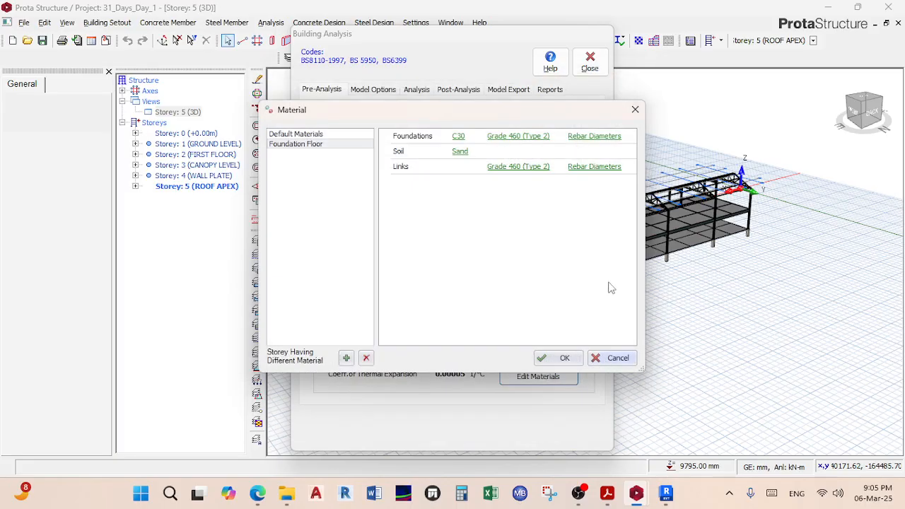
Step: Swap the link bar diameters from Y12 and Y16 to Y8 and Y10
{"action": "left_click", "coordinate": [596, 168]}
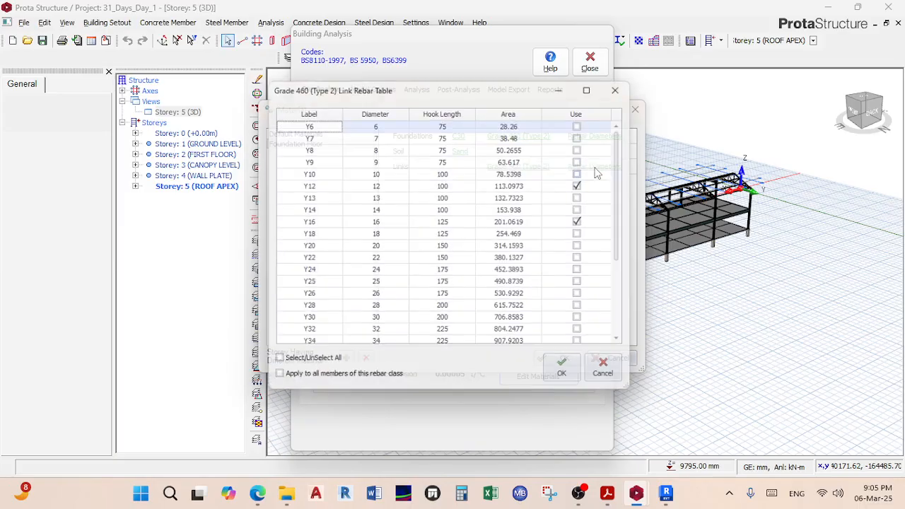
{"action": "left_click", "coordinate": [586, 223]}
{"action": "left_click", "coordinate": [587, 186]}
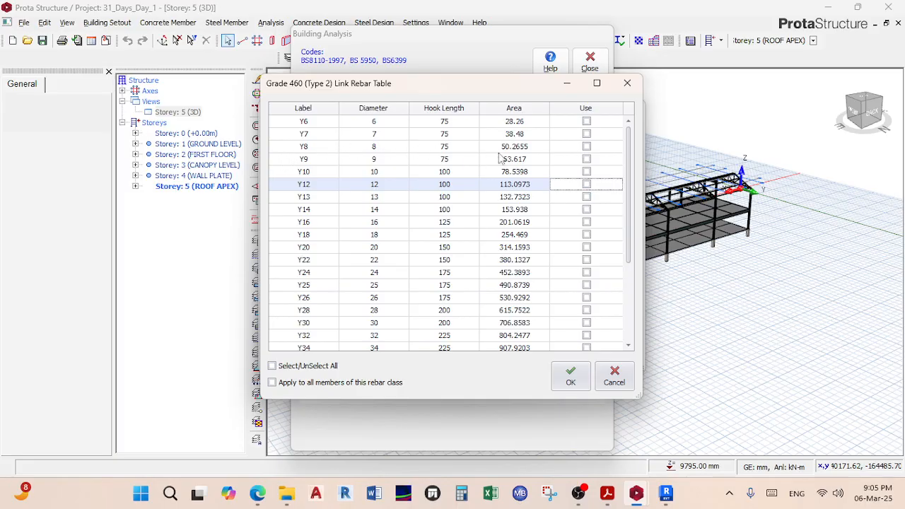
{"action": "left_click", "coordinate": [587, 146]}
{"action": "left_click", "coordinate": [586, 172]}
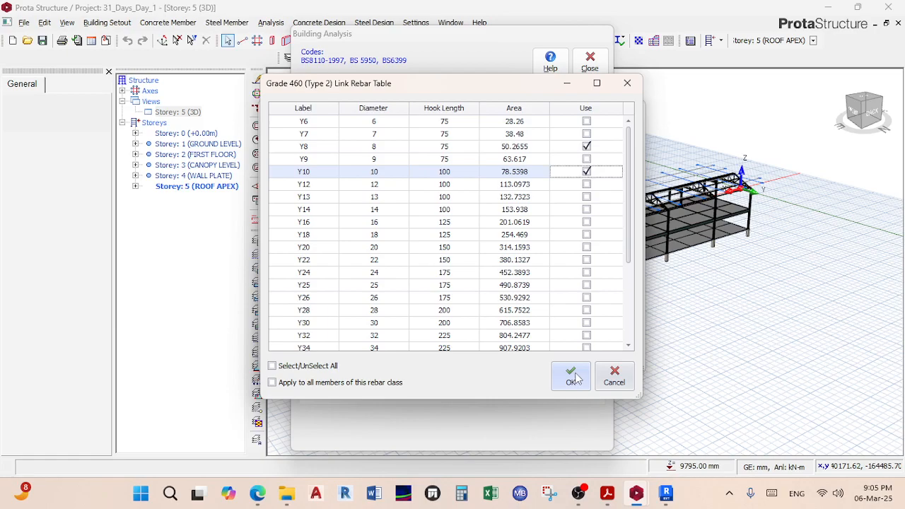
{"action": "left_click", "coordinate": [573, 376]}
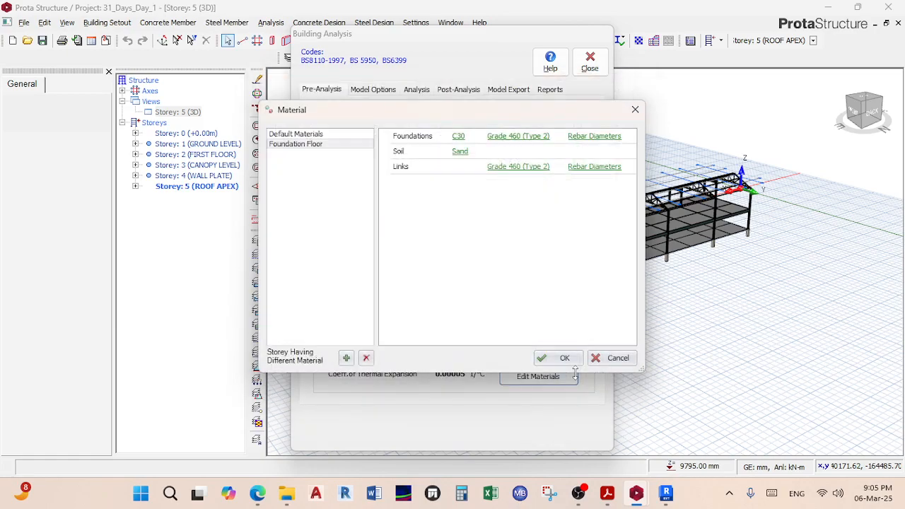
Step: Review the foundation and link diameter tables, then switch to the Default Materials list
{"action": "left_click", "coordinate": [589, 137]}
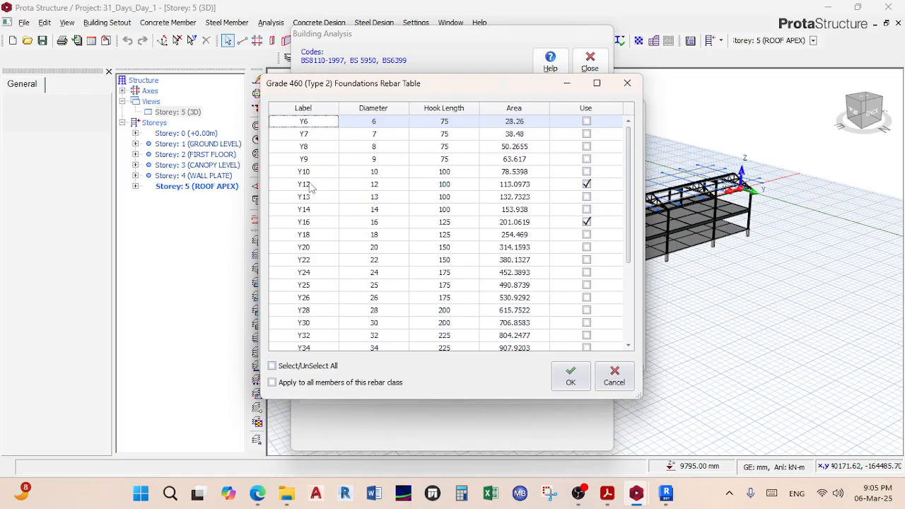
{"action": "left_click", "coordinate": [574, 378]}
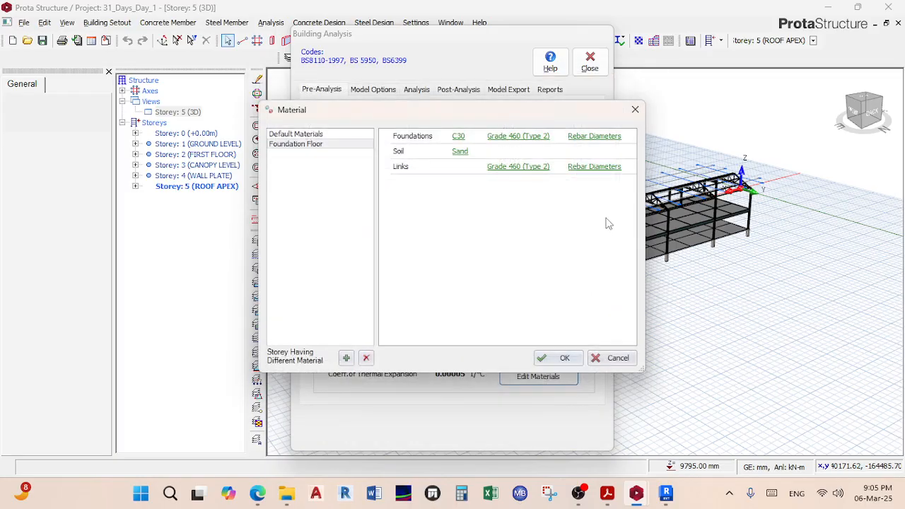
{"action": "left_click", "coordinate": [600, 170]}
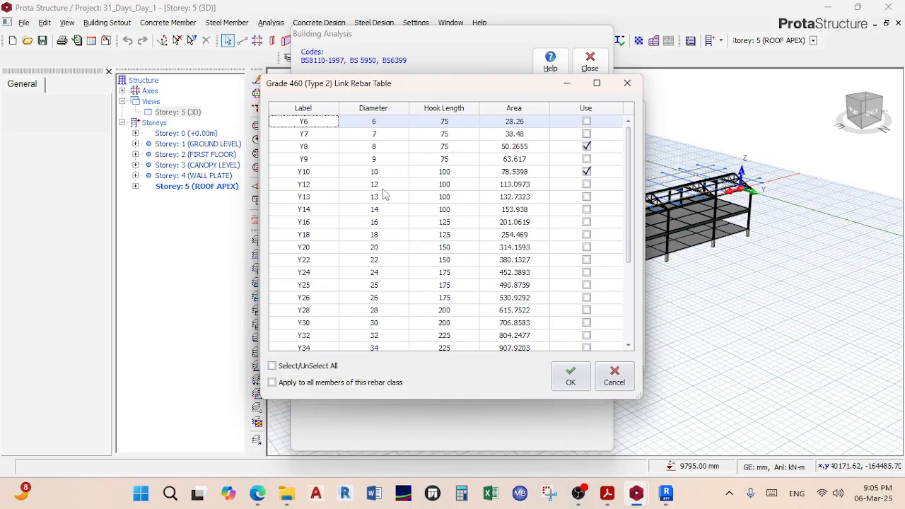
{"action": "left_click", "coordinate": [569, 376]}
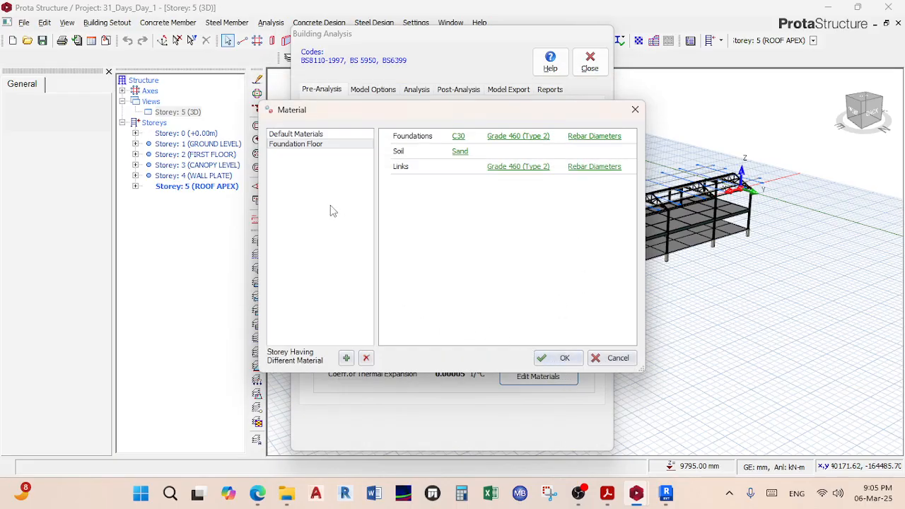
{"action": "left_click", "coordinate": [299, 136]}
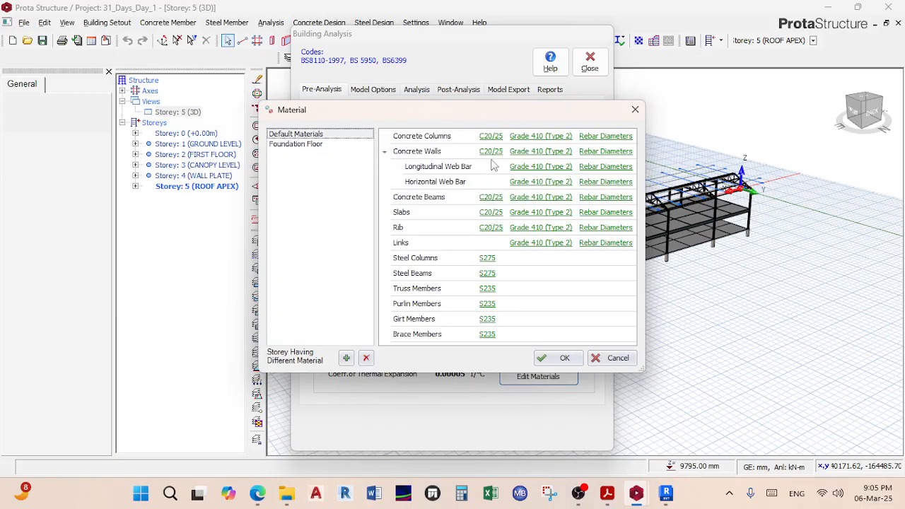
Step: Set C30 concrete for all default concrete members
{"action": "left_click", "coordinate": [491, 136]}
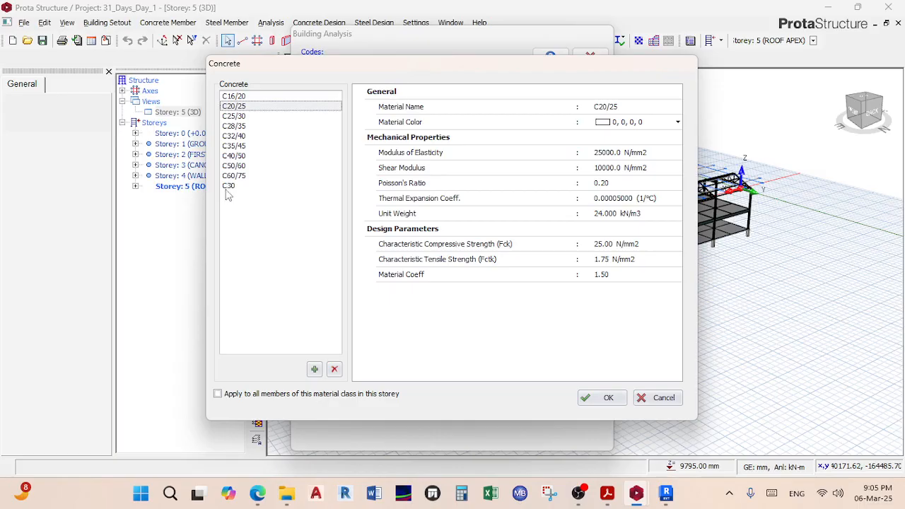
{"action": "left_click", "coordinate": [228, 187]}
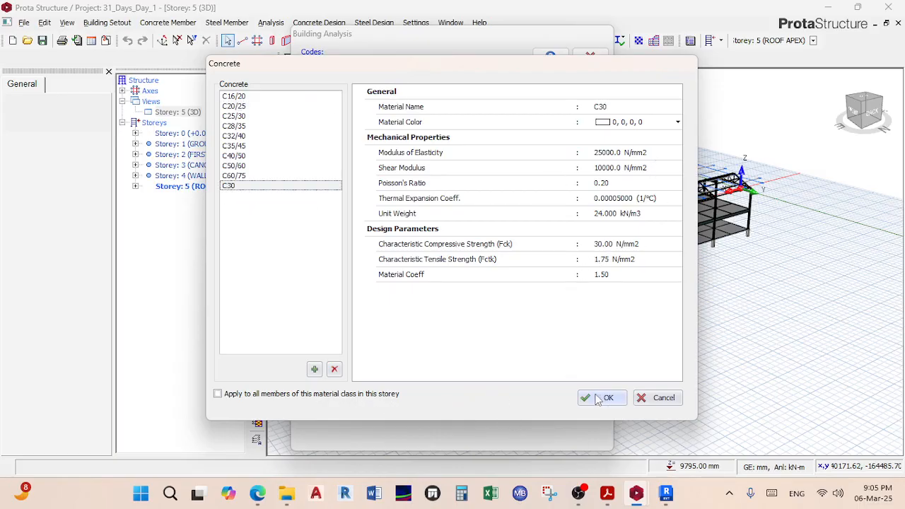
{"action": "left_click", "coordinate": [380, 396]}
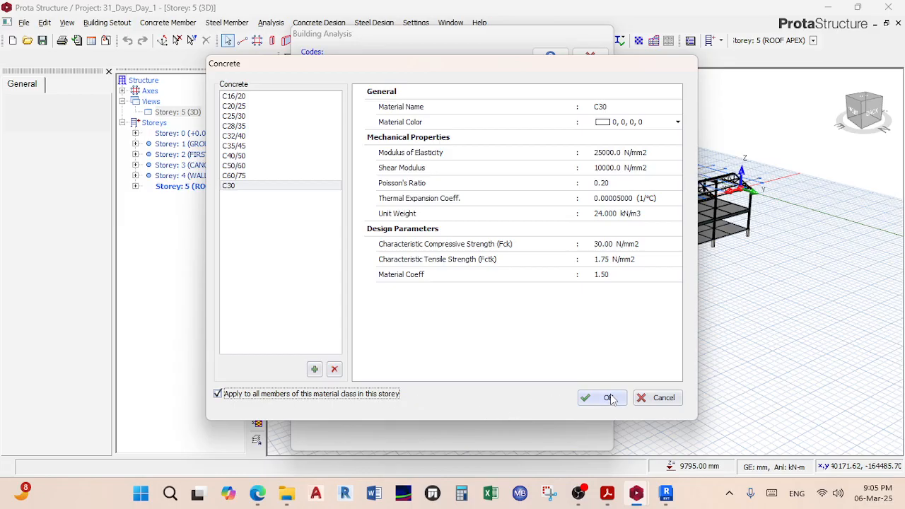
{"action": "left_click", "coordinate": [608, 398]}
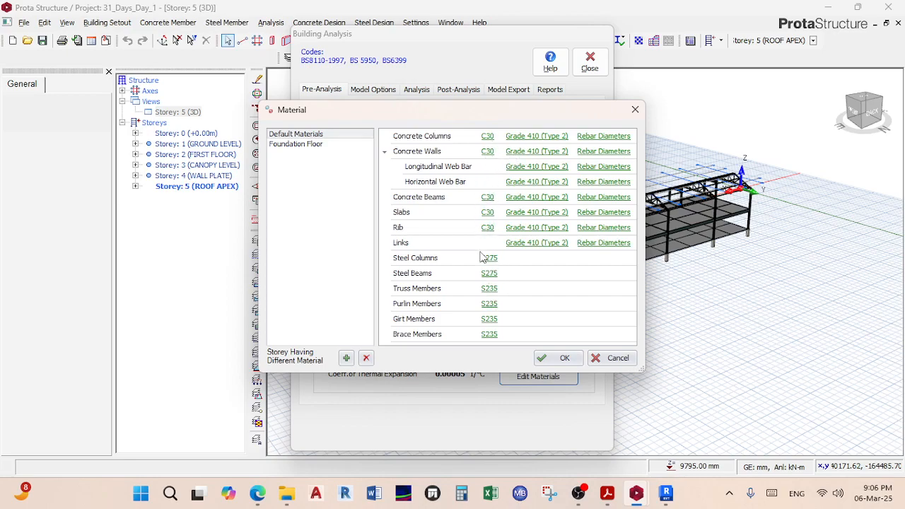
Step: Set Grade 460 (Type 2) rebar for all default members
{"action": "left_click", "coordinate": [535, 151]}
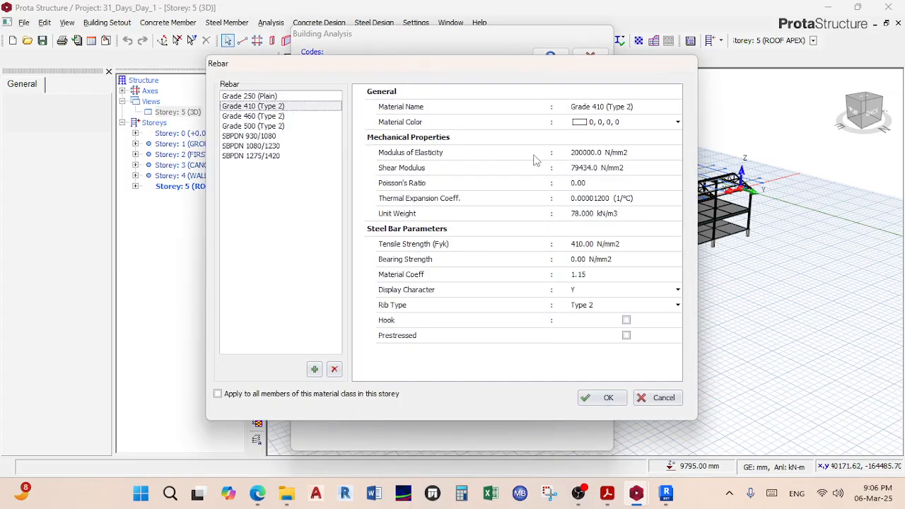
{"action": "left_click", "coordinate": [256, 118]}
{"action": "left_click", "coordinate": [239, 394]}
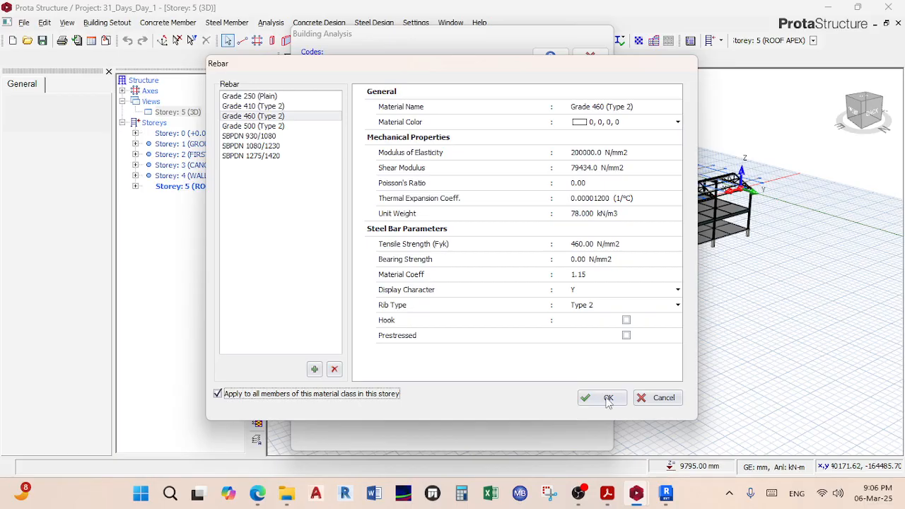
{"action": "left_click", "coordinate": [604, 397]}
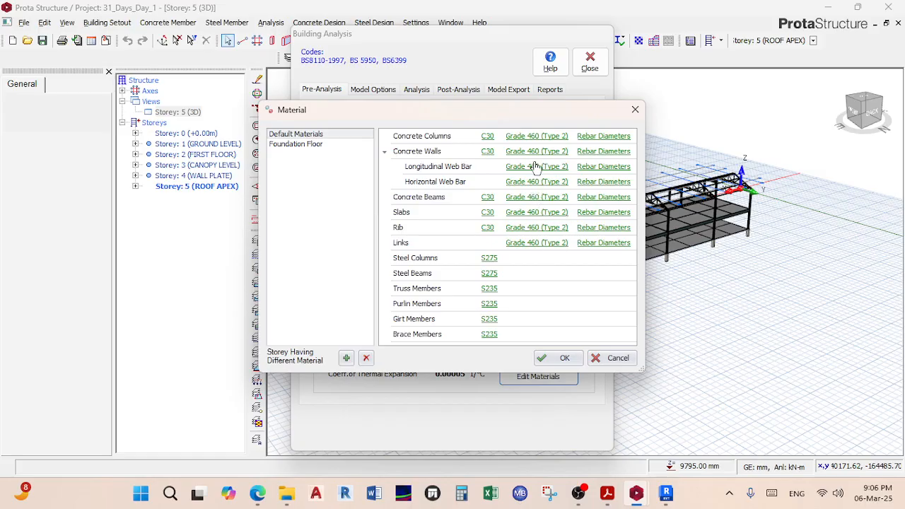
Step: Untick every concrete column bar diameter except Y12 and Y16, then confirm
{"action": "left_click", "coordinate": [588, 140]}
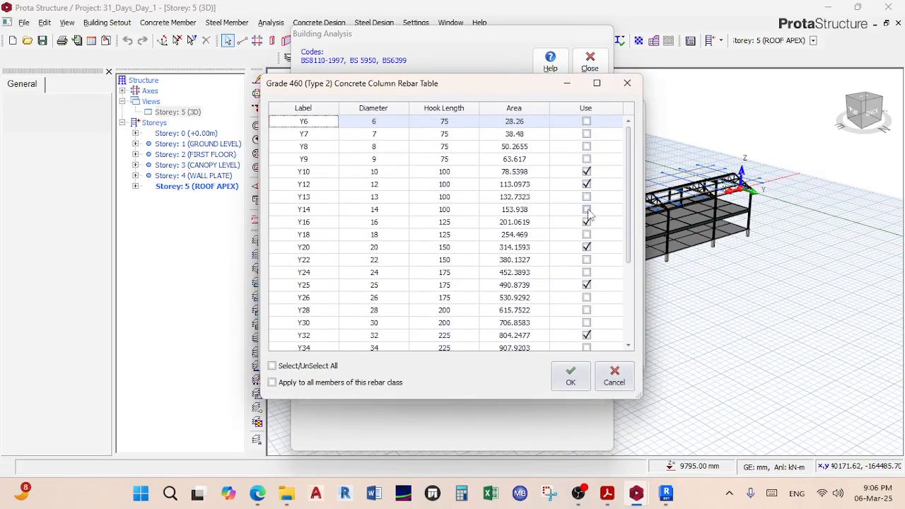
{"action": "left_click", "coordinate": [587, 183]}
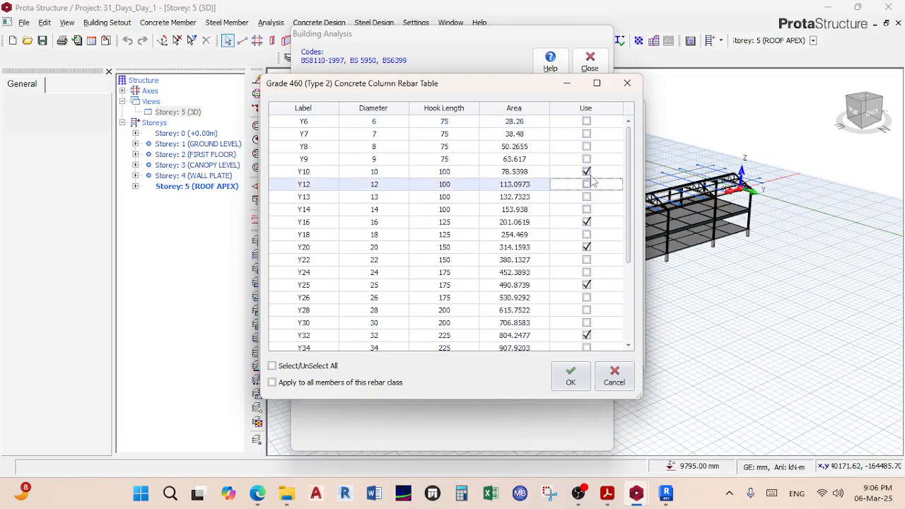
{"action": "left_click", "coordinate": [587, 171]}
{"action": "left_click", "coordinate": [587, 222]}
{"action": "left_click", "coordinate": [587, 247]}
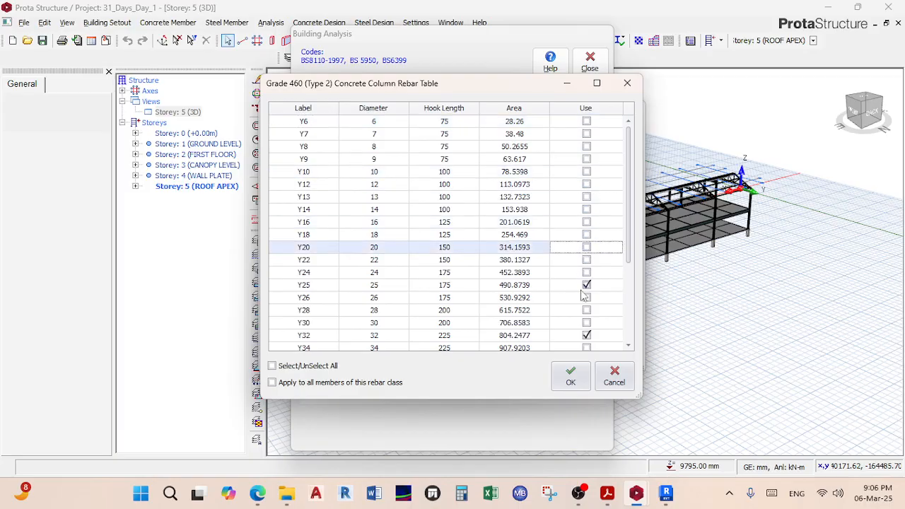
{"action": "left_click", "coordinate": [587, 285]}
{"action": "left_click", "coordinate": [586, 335]}
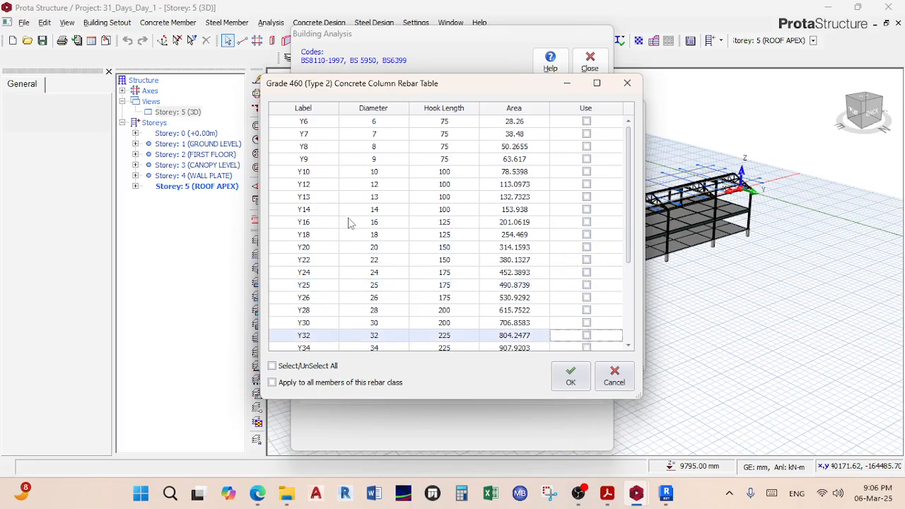
{"action": "left_click", "coordinate": [585, 222]}
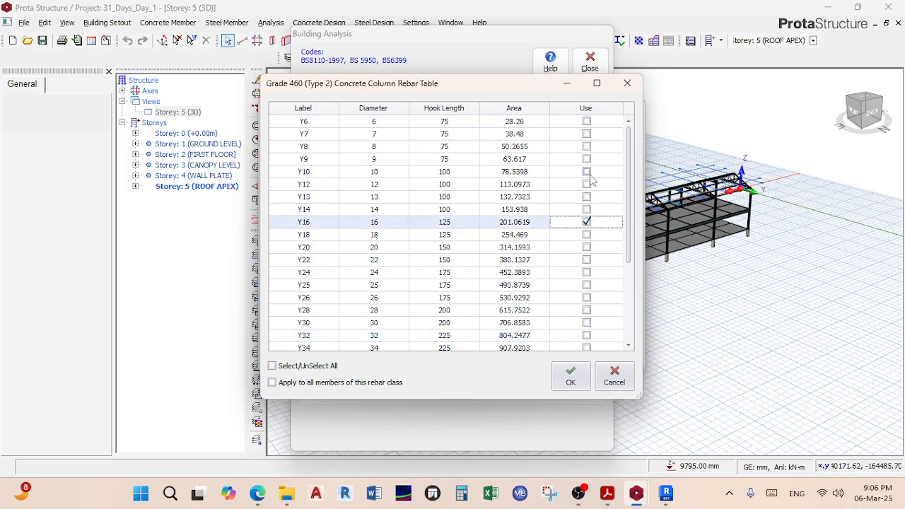
{"action": "left_click", "coordinate": [586, 184]}
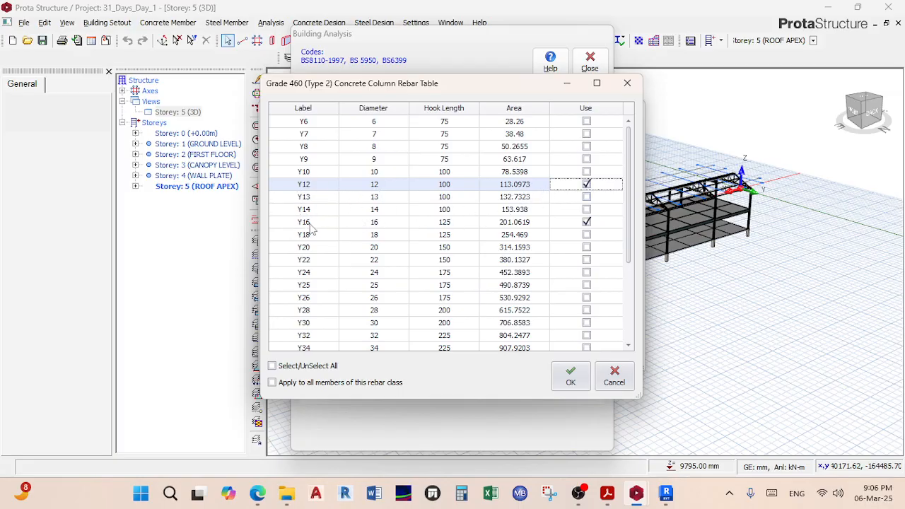
{"action": "left_click", "coordinate": [569, 380]}
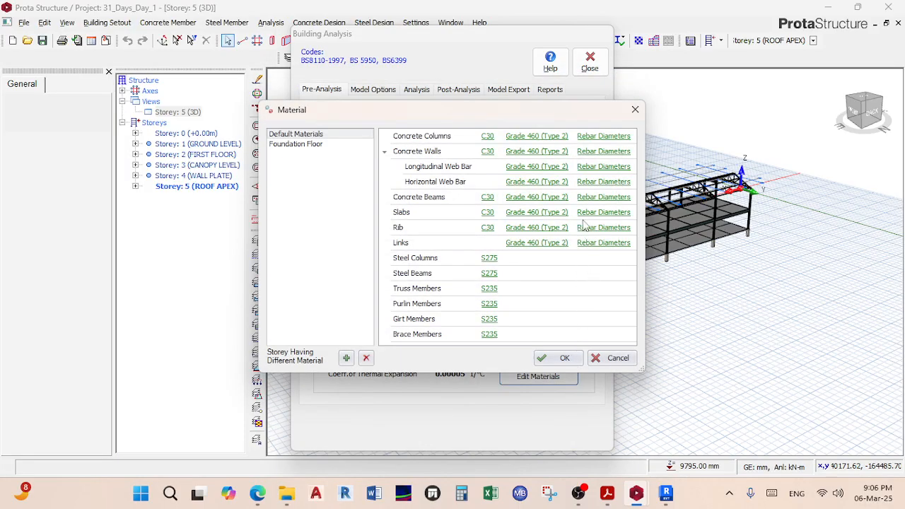
Step: Limit concrete wall bar diameters to Y10 and Y12, removing Y16, Y20, Y25 and Y32
{"action": "left_click", "coordinate": [599, 163]}
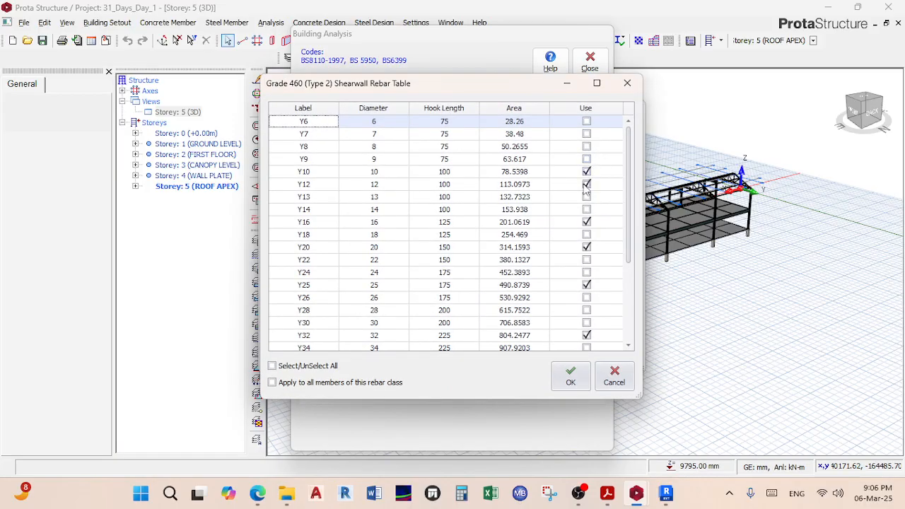
{"action": "left_click", "coordinate": [587, 222]}
{"action": "left_click", "coordinate": [587, 247]}
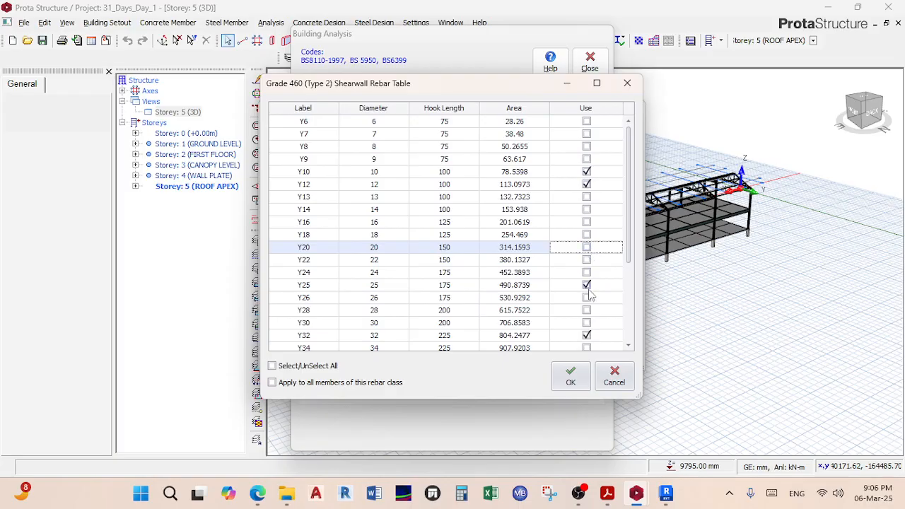
{"action": "left_click", "coordinate": [586, 285]}
{"action": "left_click", "coordinate": [586, 335]}
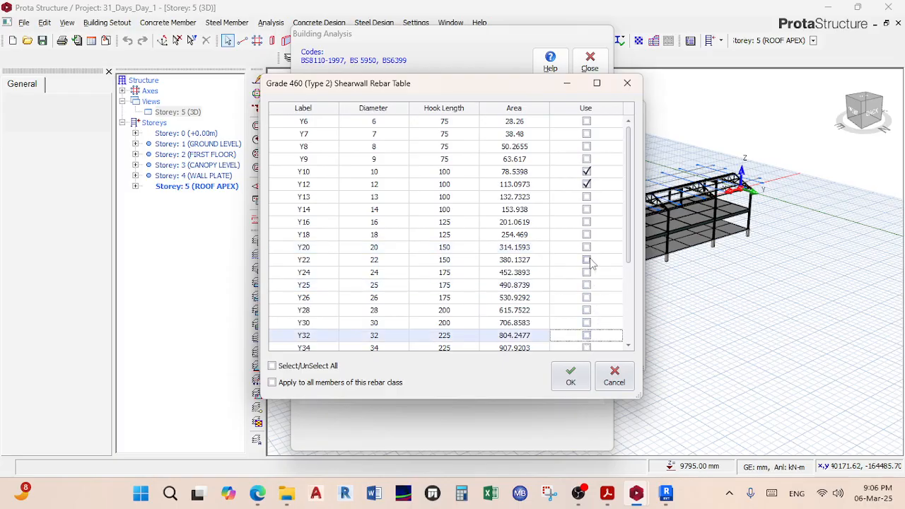
{"action": "left_click", "coordinate": [586, 184]}
{"action": "left_click", "coordinate": [571, 382]}
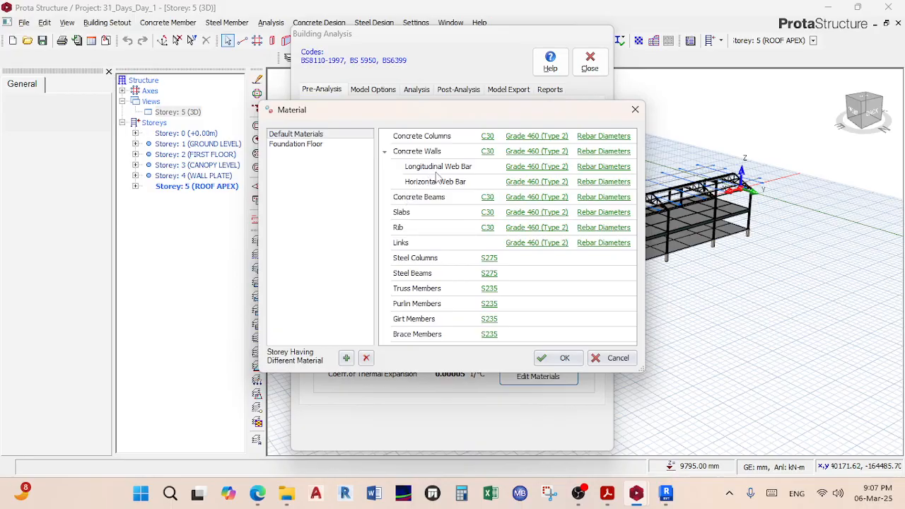
Step: Limit longitudinal web bar diameters to Y10 and Y12
{"action": "left_click", "coordinate": [598, 167]}
{"action": "left_click", "coordinate": [324, 369]}
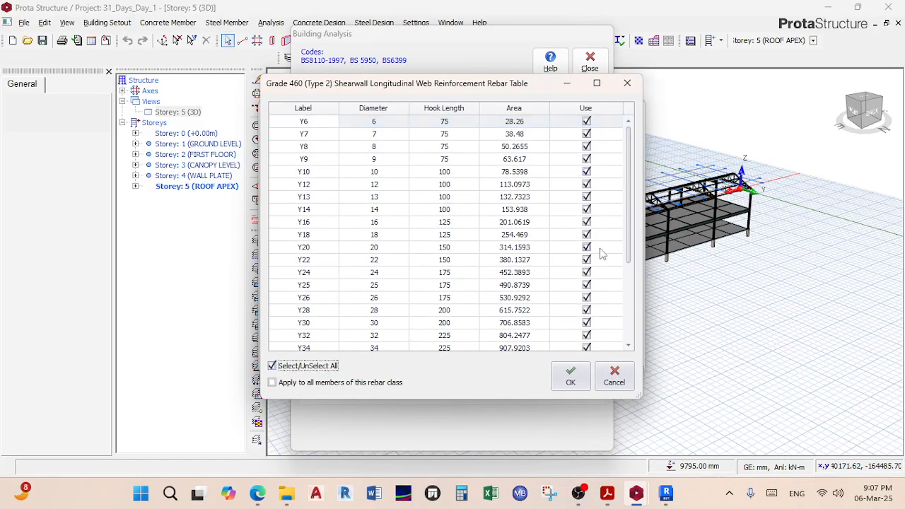
{"action": "left_click", "coordinate": [322, 369]}
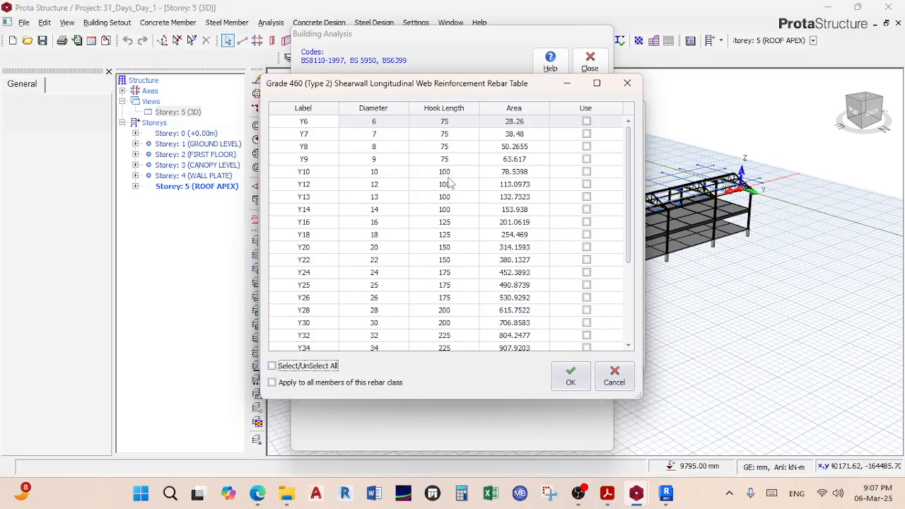
{"action": "left_click", "coordinate": [586, 171]}
{"action": "left_click", "coordinate": [586, 184]}
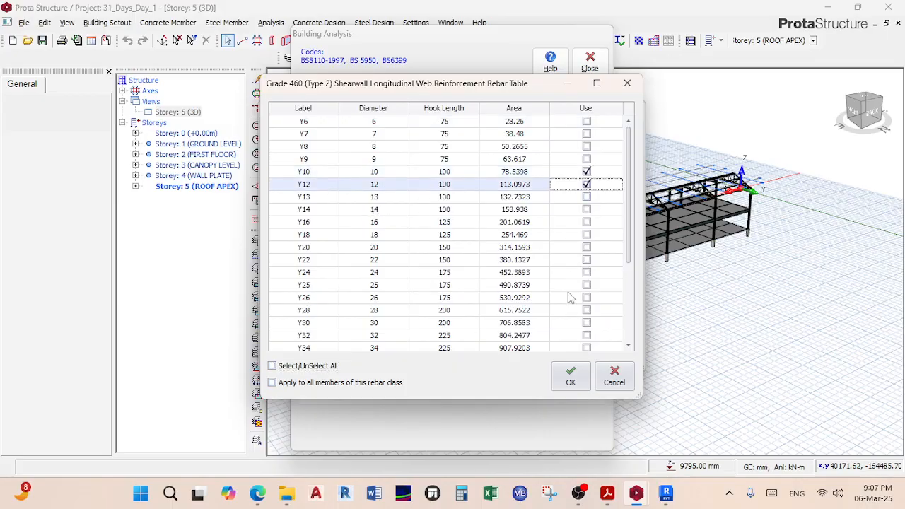
{"action": "left_click", "coordinate": [570, 376]}
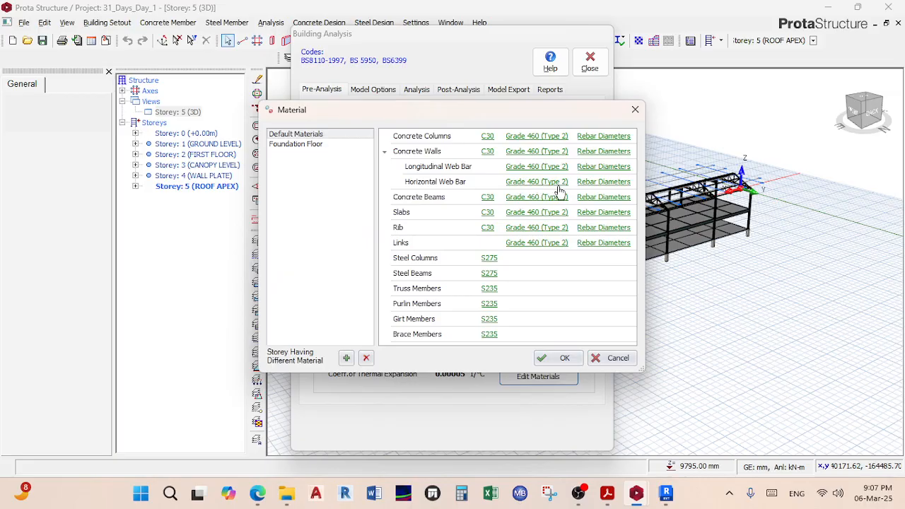
Step: Limit horizontal web bar diameters to Y10 and Y12
{"action": "left_click", "coordinate": [585, 185]}
{"action": "left_click", "coordinate": [318, 366]}
{"action": "left_click", "coordinate": [319, 367]}
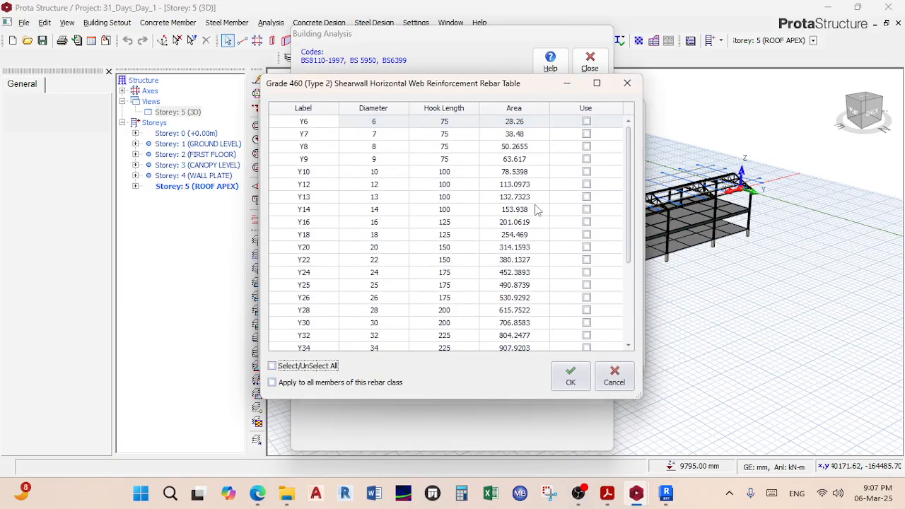
{"action": "left_click", "coordinate": [586, 172]}
{"action": "left_click", "coordinate": [586, 184]}
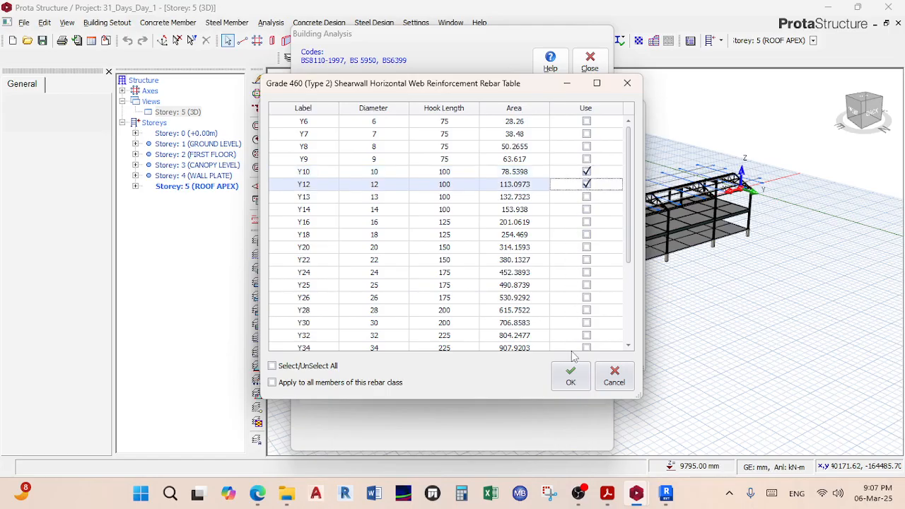
{"action": "left_click", "coordinate": [564, 382]}
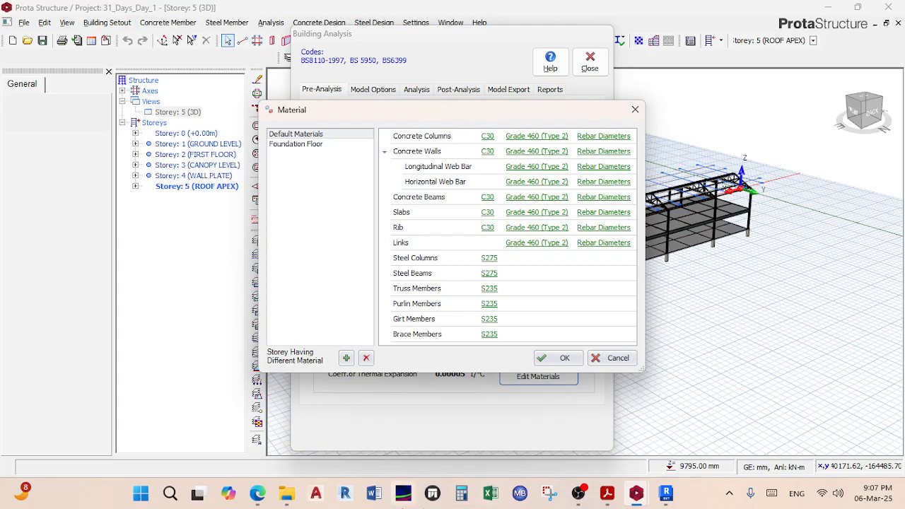
Step: Admit the lobby guest into the Teams meeting, then minimize the browser
{"action": "mouse_move", "coordinate": [254, 493]}
{"action": "left_click", "coordinate": [192, 438]}
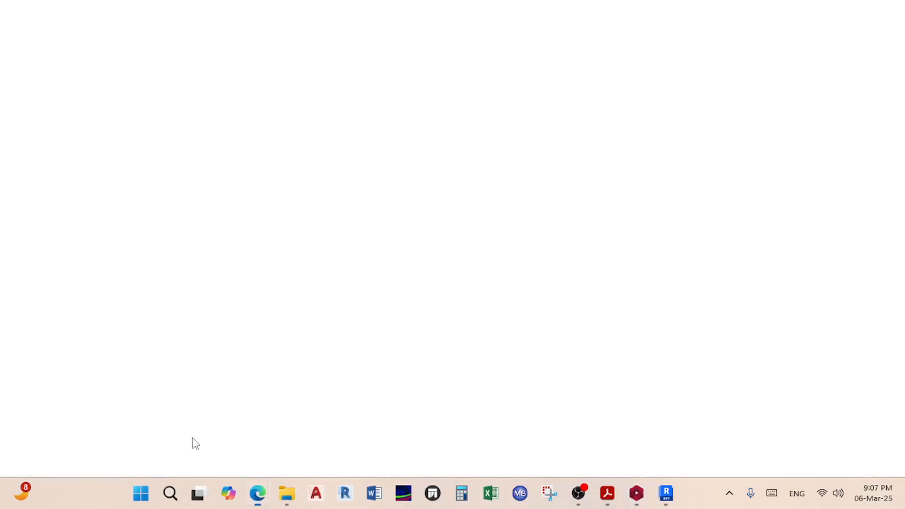
{"action": "left_click", "coordinate": [524, 180]}
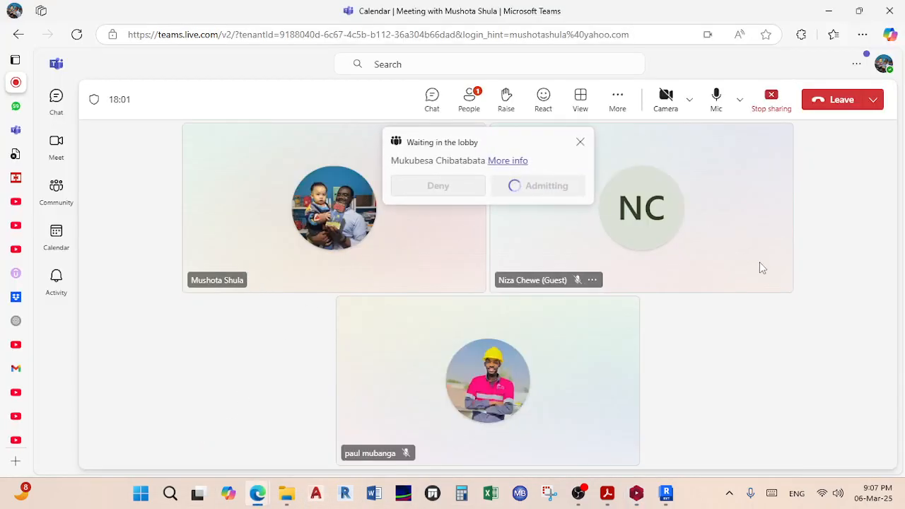
{"action": "left_click", "coordinate": [828, 11]}
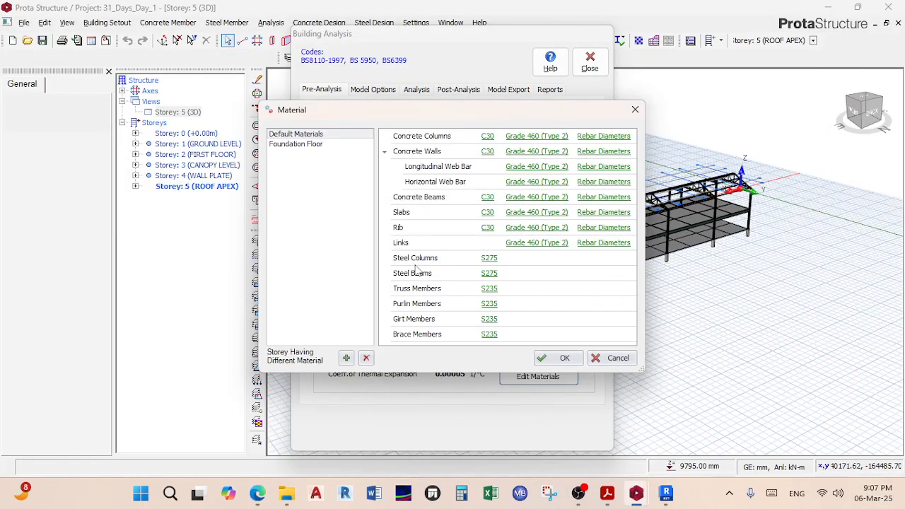
Step: Untick Y20, Y25 and Y32 in the concrete beam bar diameter table
{"action": "left_click", "coordinate": [587, 199]}
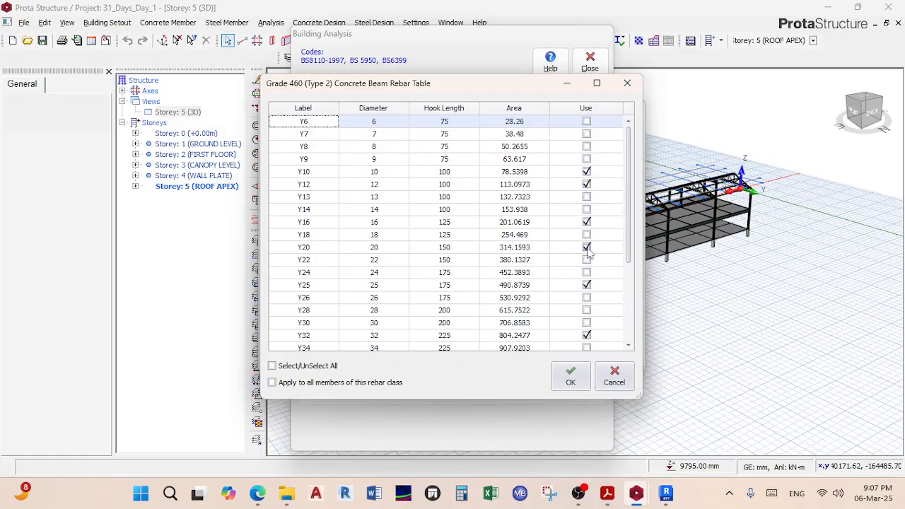
{"action": "left_click", "coordinate": [586, 247]}
{"action": "left_click", "coordinate": [586, 284]}
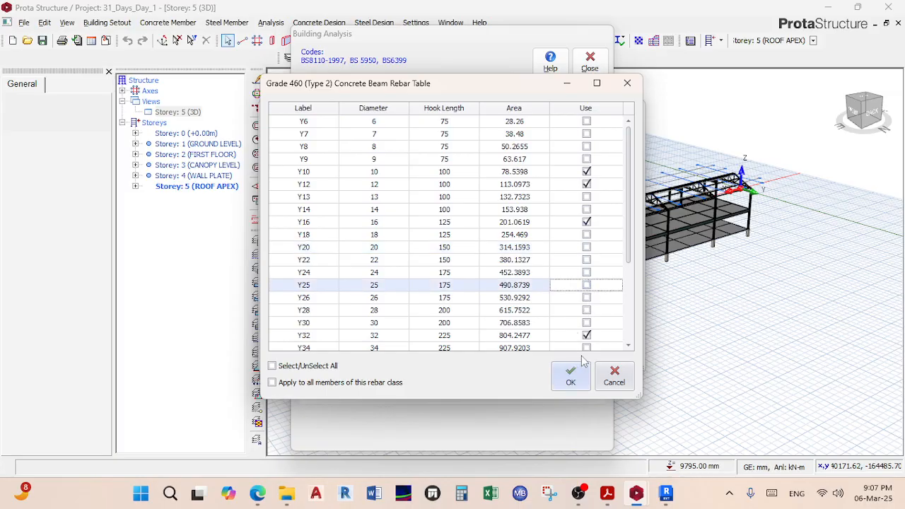
{"action": "left_click", "coordinate": [586, 335]}
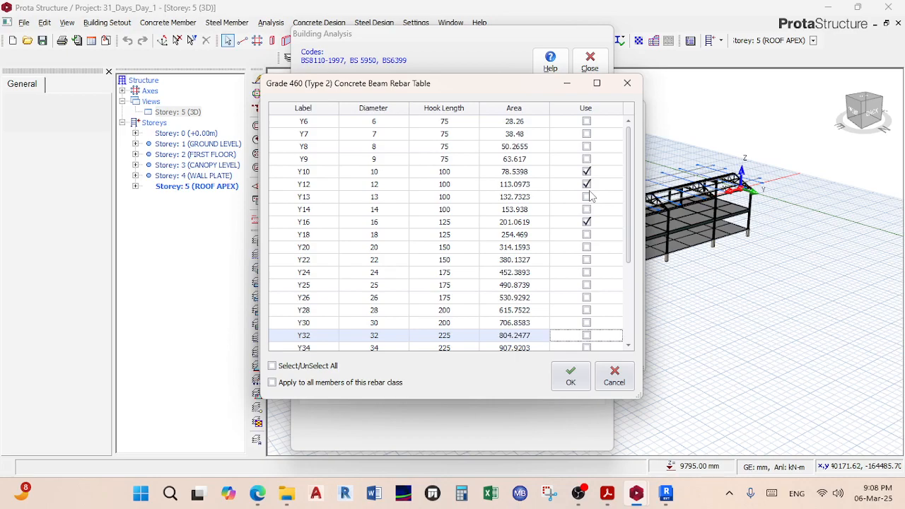
Step: Confirm the beam bar choices and limit slab rebar diameters to Y10 and Y12
{"action": "left_click", "coordinate": [572, 375]}
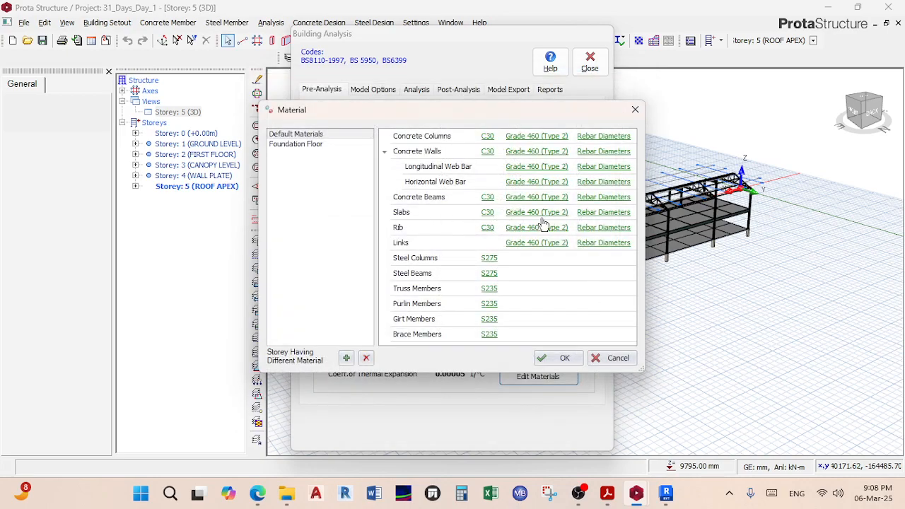
{"action": "left_click", "coordinate": [596, 213]}
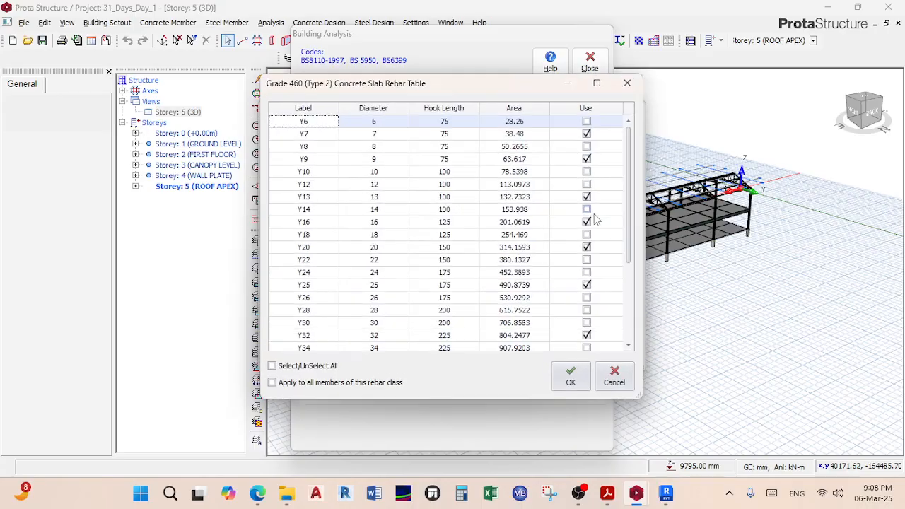
{"action": "left_click", "coordinate": [586, 134]}
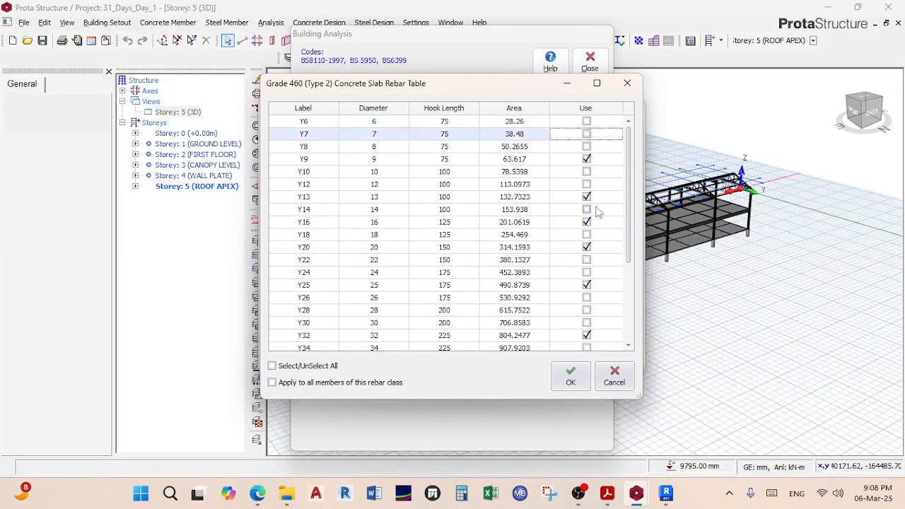
{"action": "left_click", "coordinate": [329, 367]}
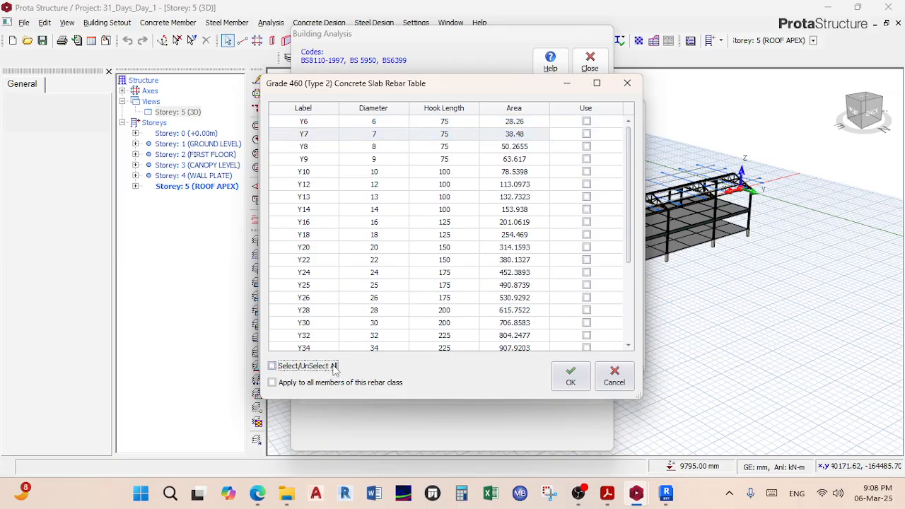
{"action": "left_click", "coordinate": [586, 171]}
{"action": "left_click", "coordinate": [586, 184]}
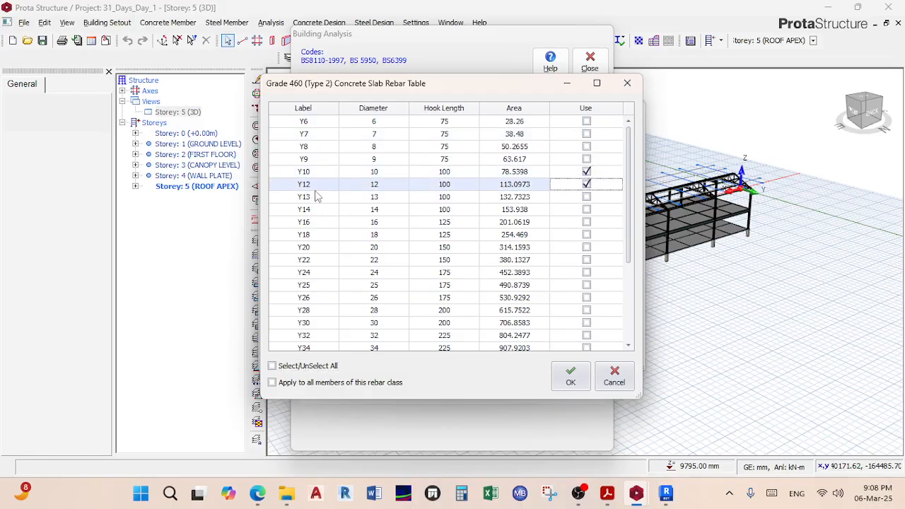
{"action": "left_click", "coordinate": [571, 376]}
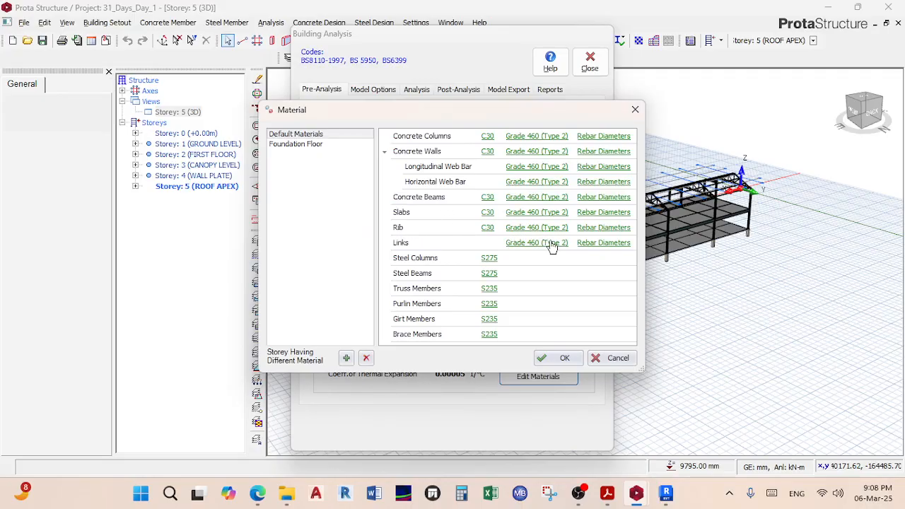
Step: Limit rib slab rebar diameters to Y10 and Y12
{"action": "left_click", "coordinate": [602, 234]}
{"action": "left_click", "coordinate": [303, 373]}
{"action": "left_click", "coordinate": [302, 370]}
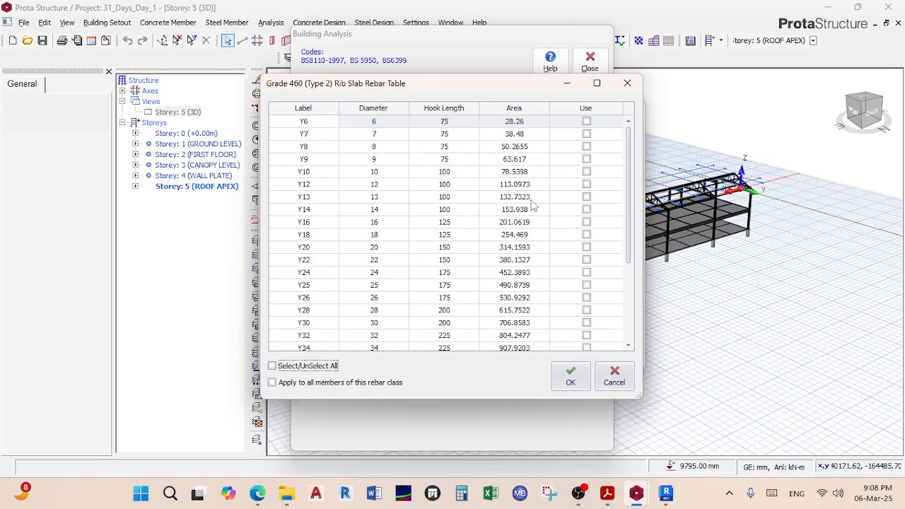
{"action": "left_click", "coordinate": [586, 172]}
{"action": "left_click", "coordinate": [586, 184]}
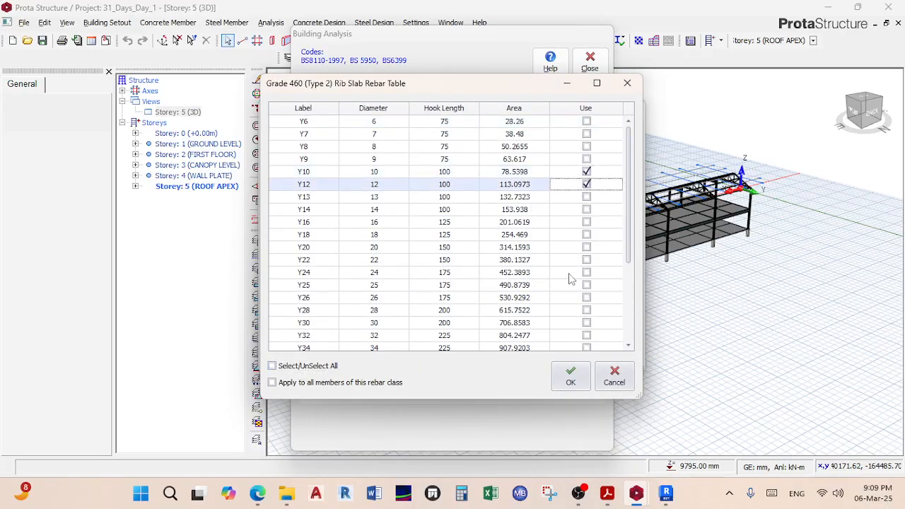
{"action": "left_click", "coordinate": [569, 377]}
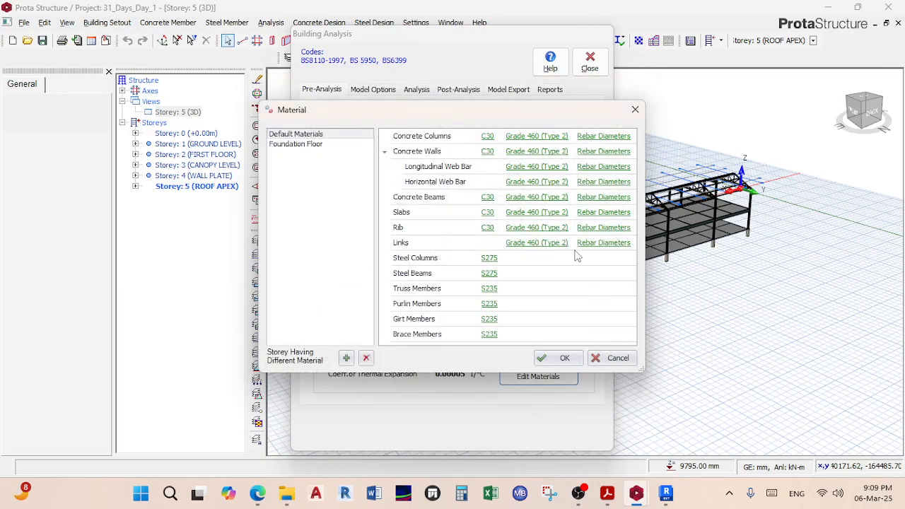
Step: Untick Y20, Y16, Y12 and Y10 so links use only Y8 bars
{"action": "left_click", "coordinate": [599, 244]}
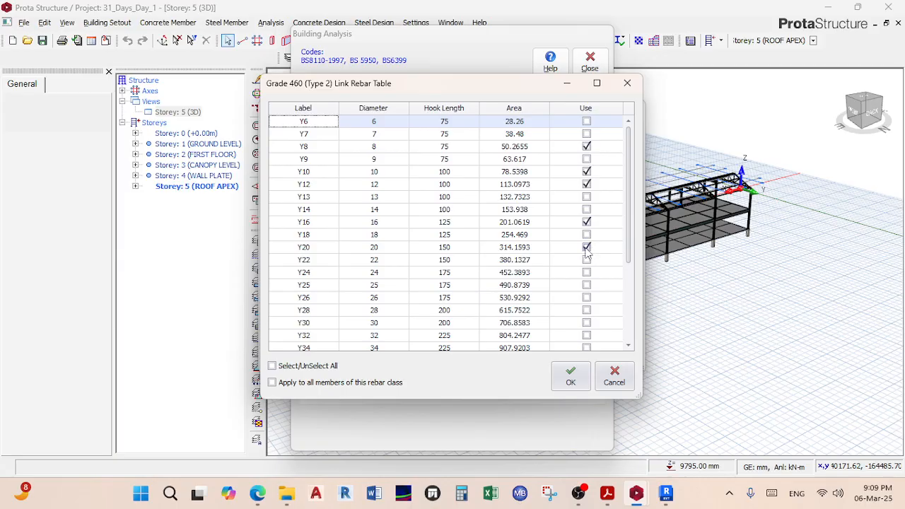
{"action": "left_click", "coordinate": [586, 248]}
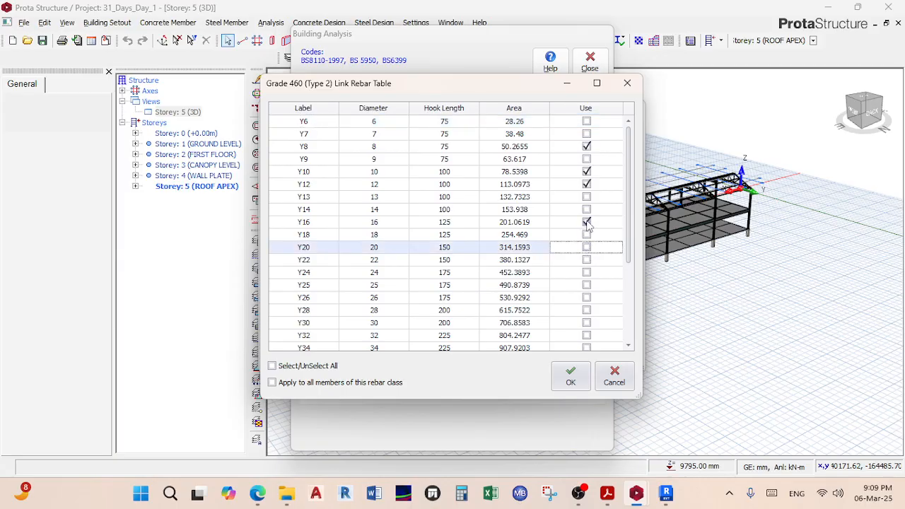
{"action": "left_click", "coordinate": [586, 222]}
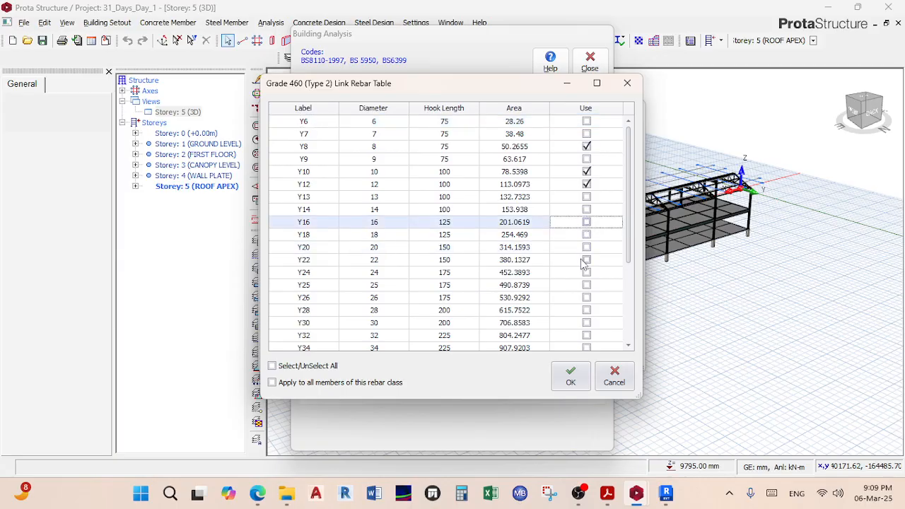
{"action": "left_click", "coordinate": [587, 185]}
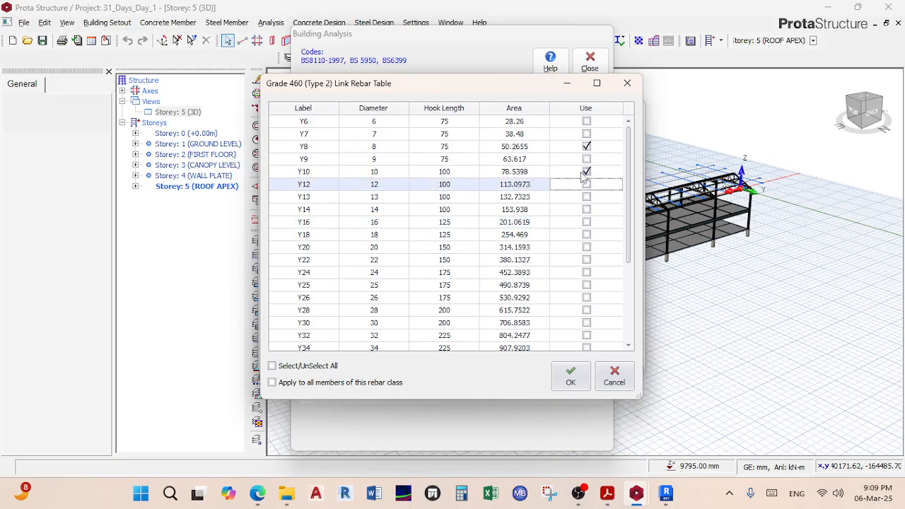
{"action": "left_click", "coordinate": [587, 172]}
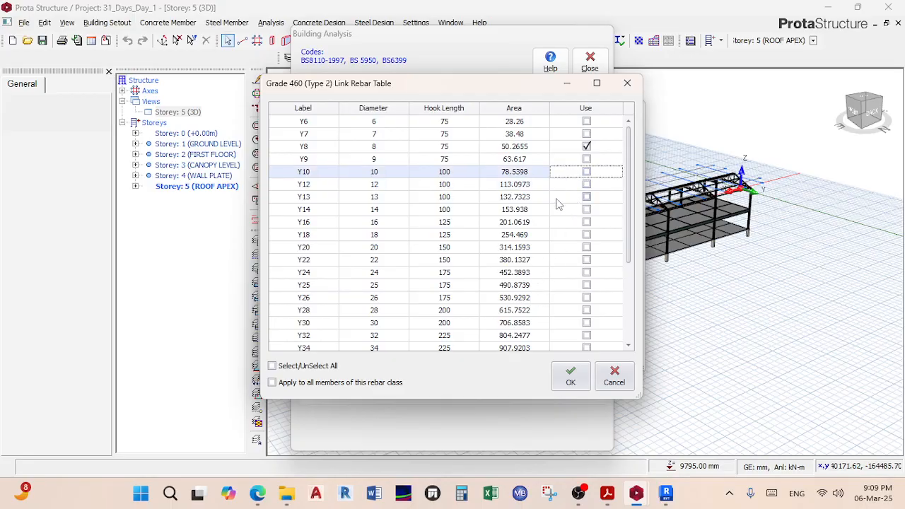
{"action": "left_click", "coordinate": [571, 376]}
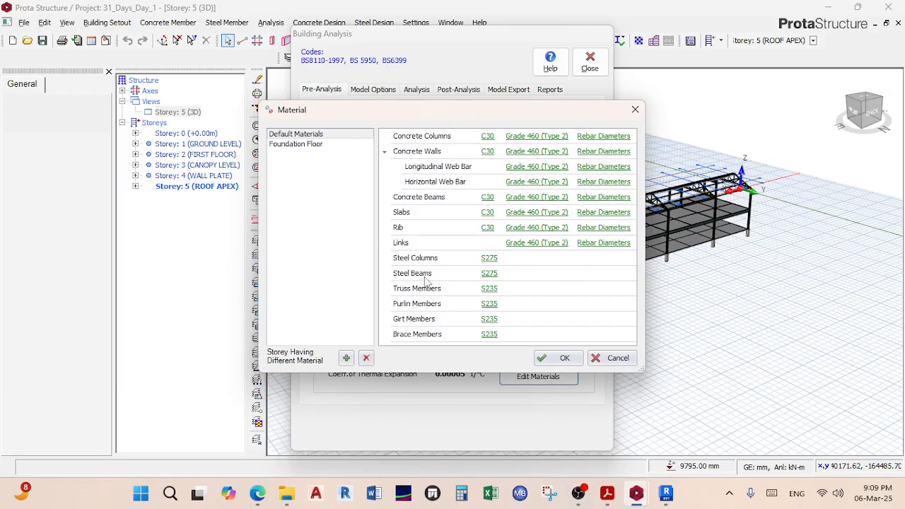
Step: Set steel beams to grade S355 under EN 10025-2 and close the Material dialog
{"action": "left_click", "coordinate": [490, 259]}
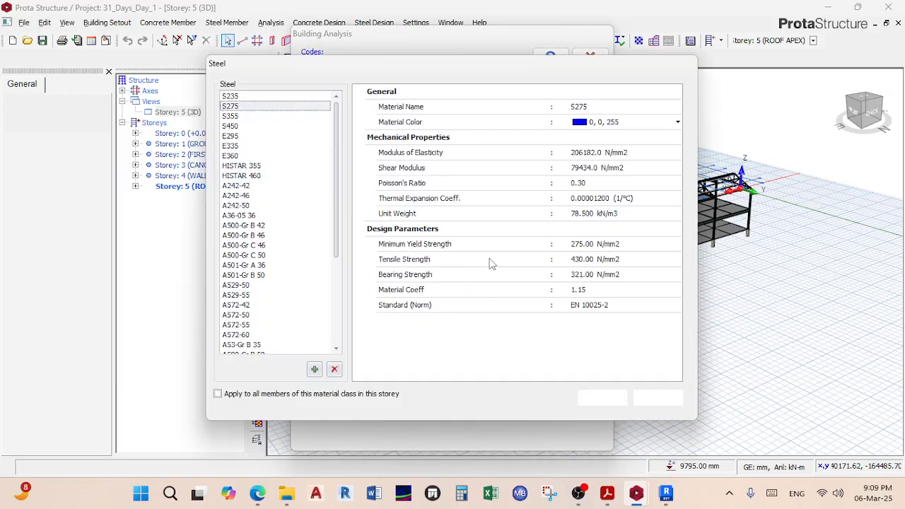
{"action": "left_click", "coordinate": [229, 117]}
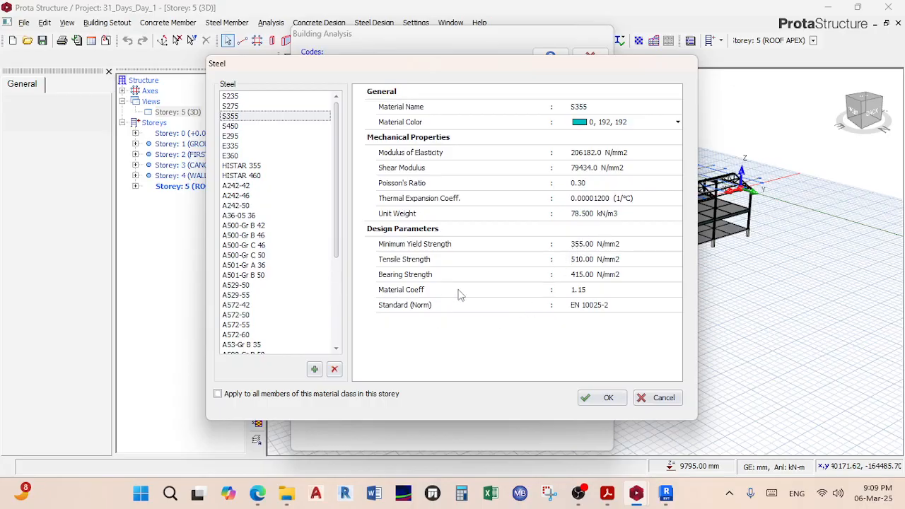
{"action": "left_click", "coordinate": [592, 305]}
{"action": "left_click", "coordinate": [617, 308]}
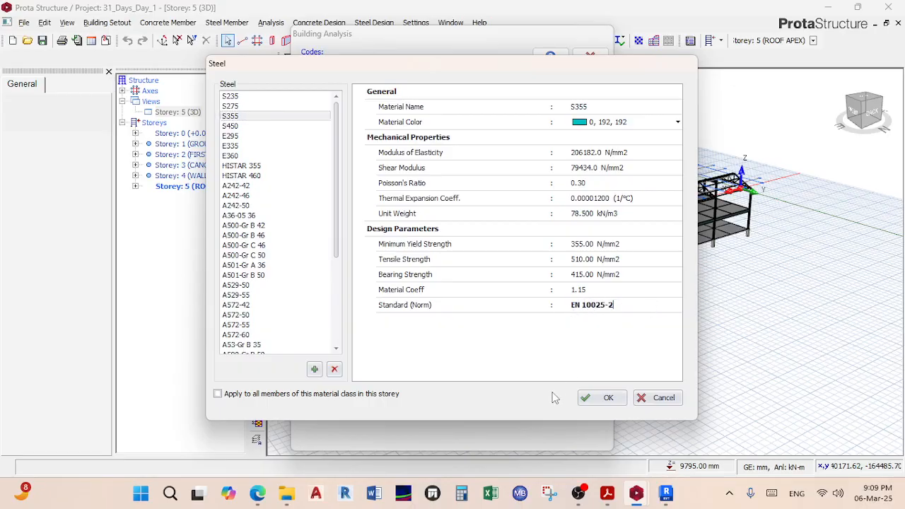
{"action": "left_click", "coordinate": [595, 398]}
{"action": "left_click", "coordinate": [543, 357]}
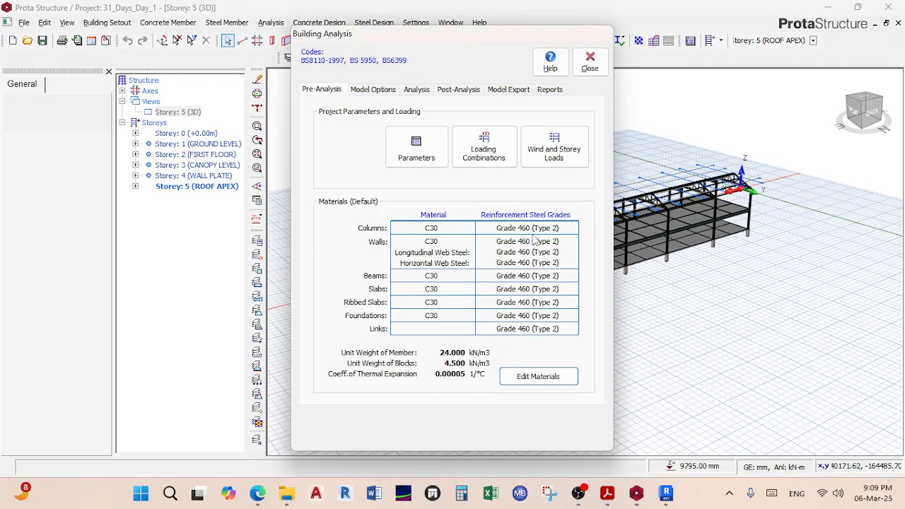
Step: Review the ShearWall, Slab Model, Stiffnesses and Settings sub-tabs, then open the Rigid Zones list
{"action": "left_click", "coordinate": [372, 92]}
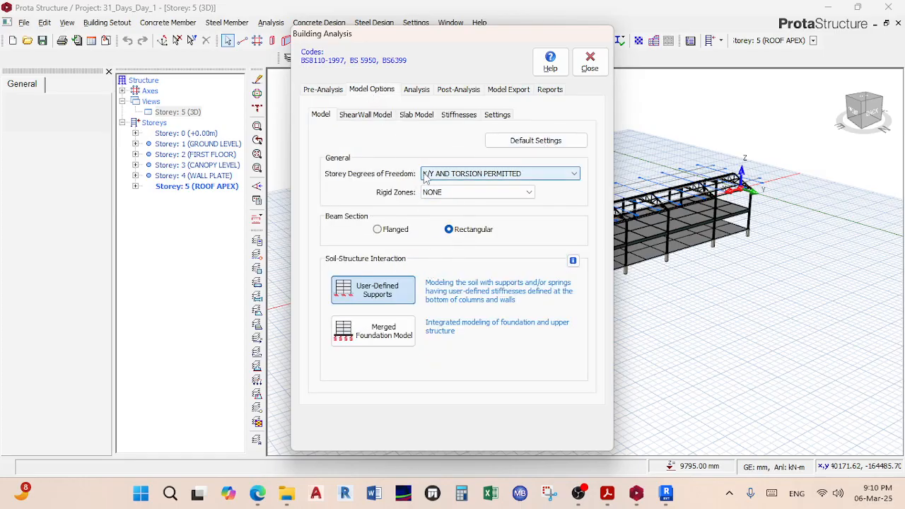
{"action": "left_click", "coordinate": [374, 117]}
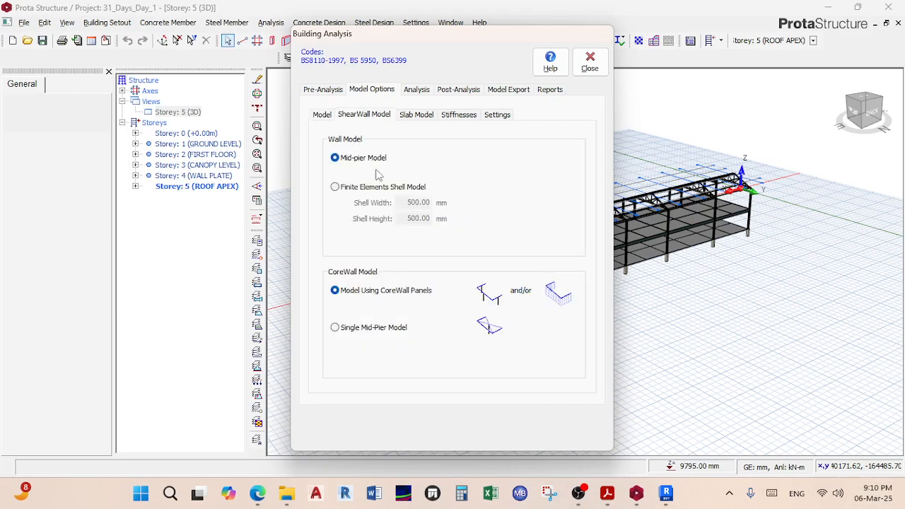
{"action": "left_click", "coordinate": [416, 115]}
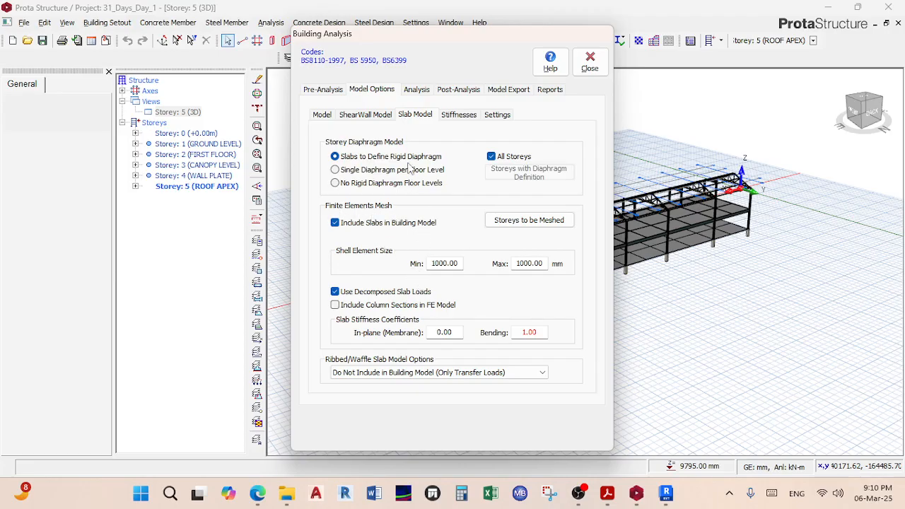
{"action": "left_click", "coordinate": [457, 115]}
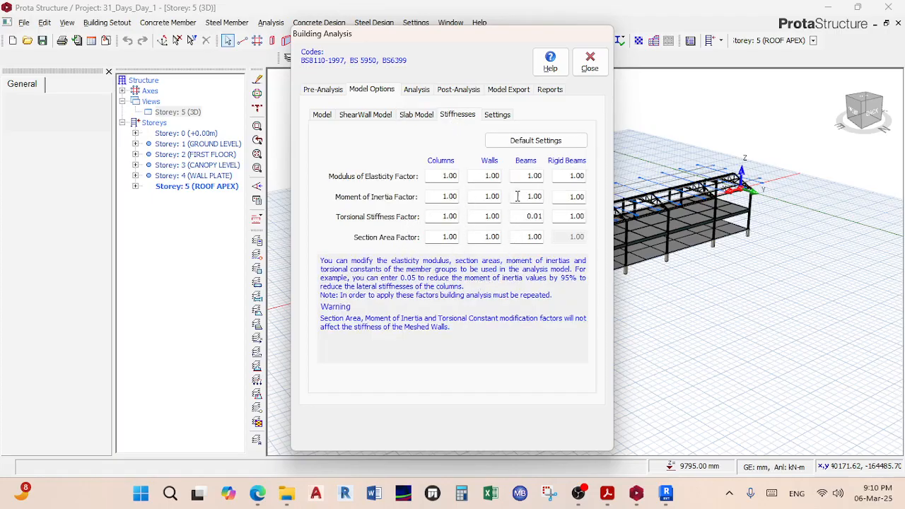
{"action": "left_click", "coordinate": [497, 115]}
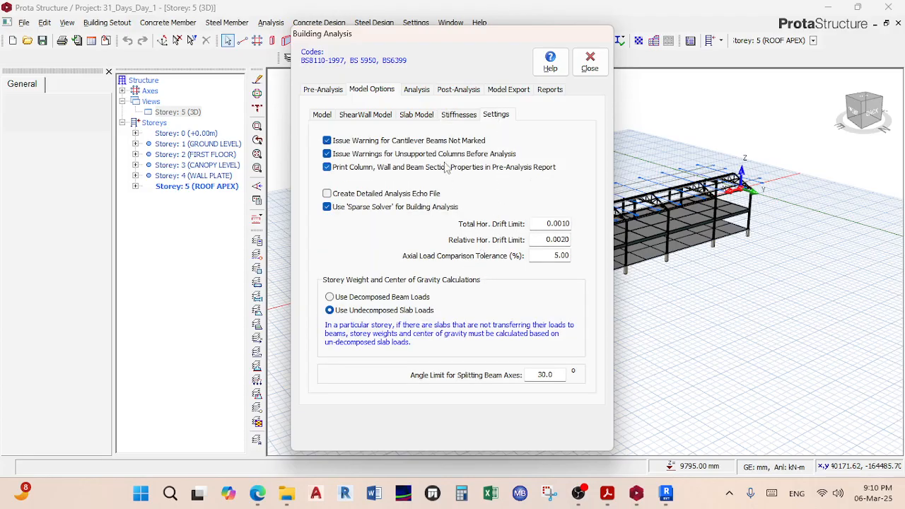
{"action": "left_click", "coordinate": [321, 115]}
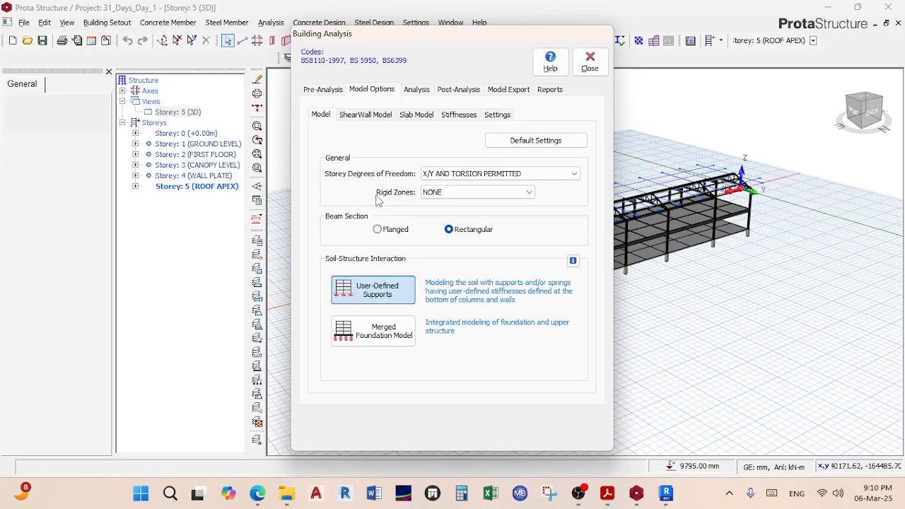
{"action": "left_click", "coordinate": [514, 193]}
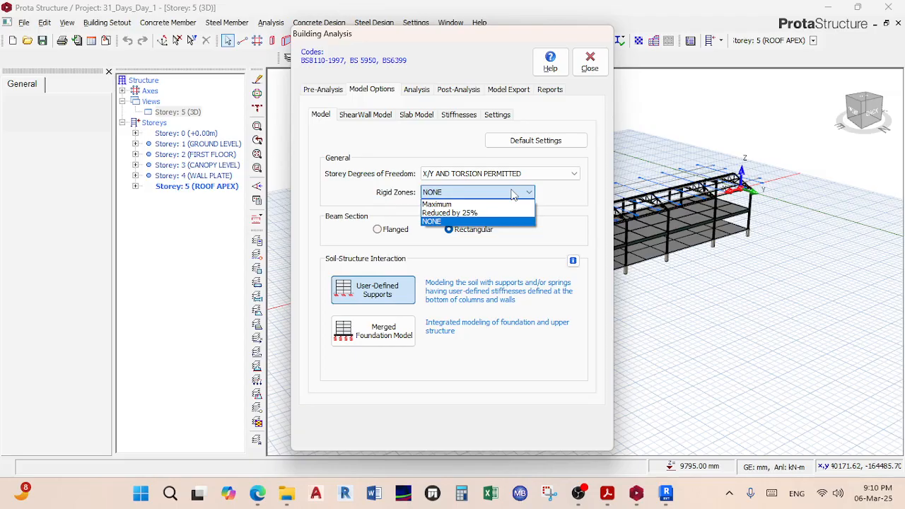
Step: Leave Rigid Zones at NONE, recheck the Model Options sub-tabs, then go to Analysis
{"action": "left_click", "coordinate": [513, 194]}
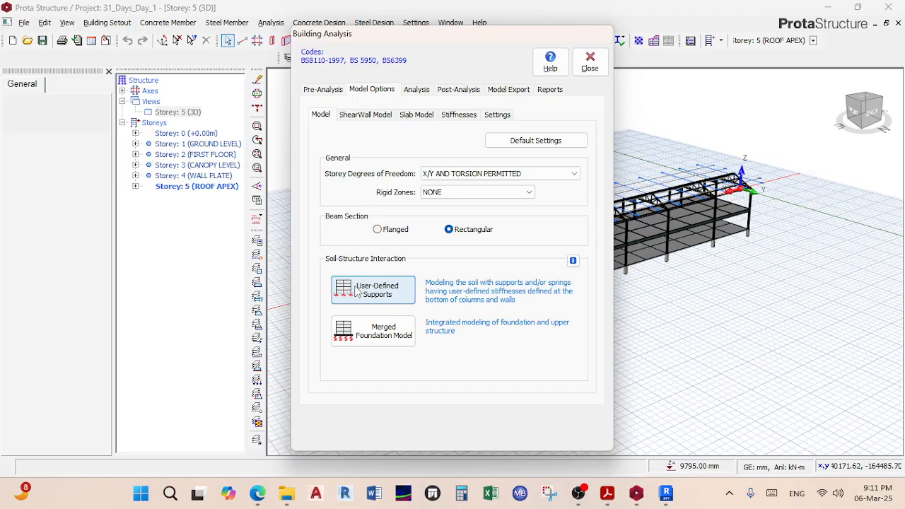
{"action": "left_click", "coordinate": [495, 115]}
{"action": "left_click", "coordinate": [461, 119]}
{"action": "left_click", "coordinate": [417, 118]}
{"action": "left_click", "coordinate": [375, 119]}
{"action": "left_click", "coordinate": [322, 116]}
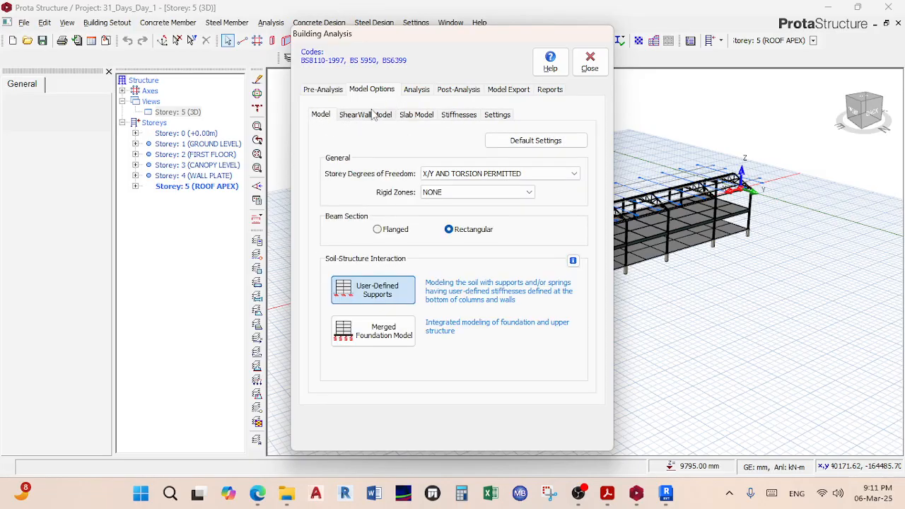
{"action": "left_click", "coordinate": [415, 90]}
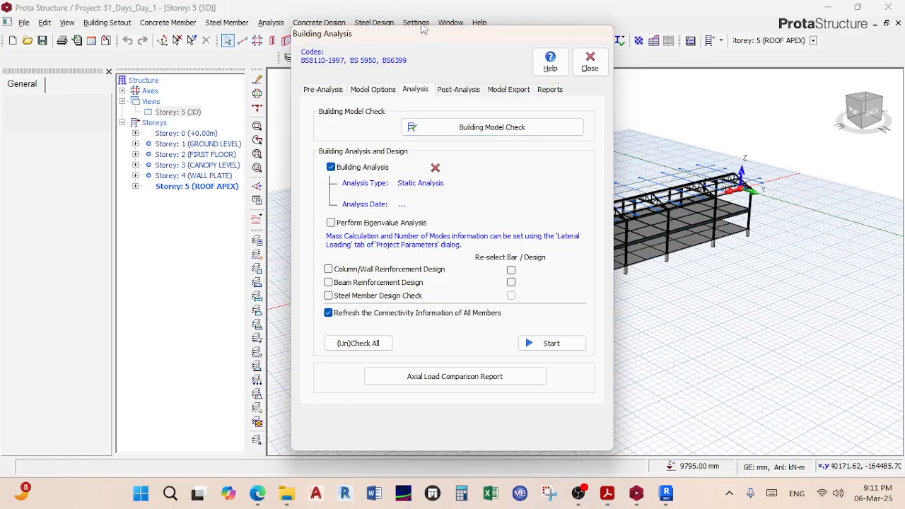
Step: Move the analysis window aside and open Building Model Check with all checks ticked
{"action": "left_click_drag", "start_coordinate": [411, 31], "coordinate": [583, 44]}
{"action": "left_click", "coordinate": [658, 140]}
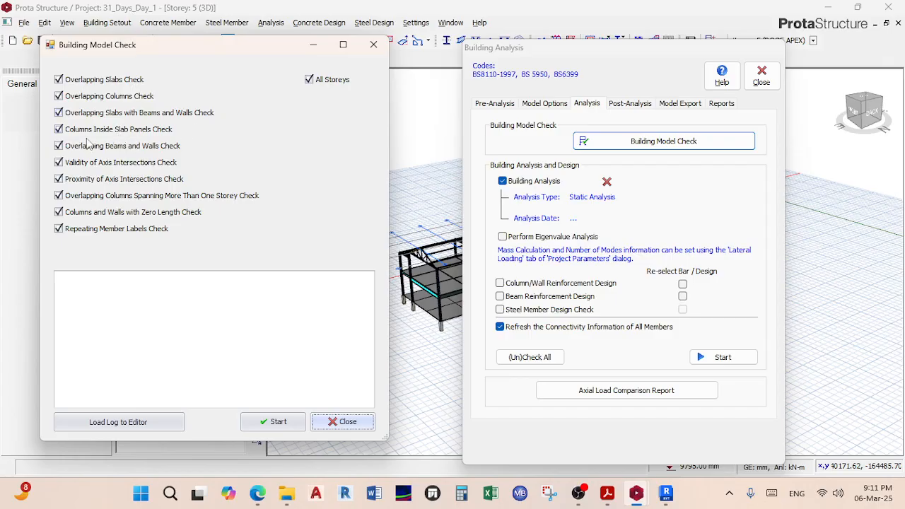
Step: Run the model check twice, confirm the log shows 0 errors, and close it
{"action": "left_click", "coordinate": [276, 425]}
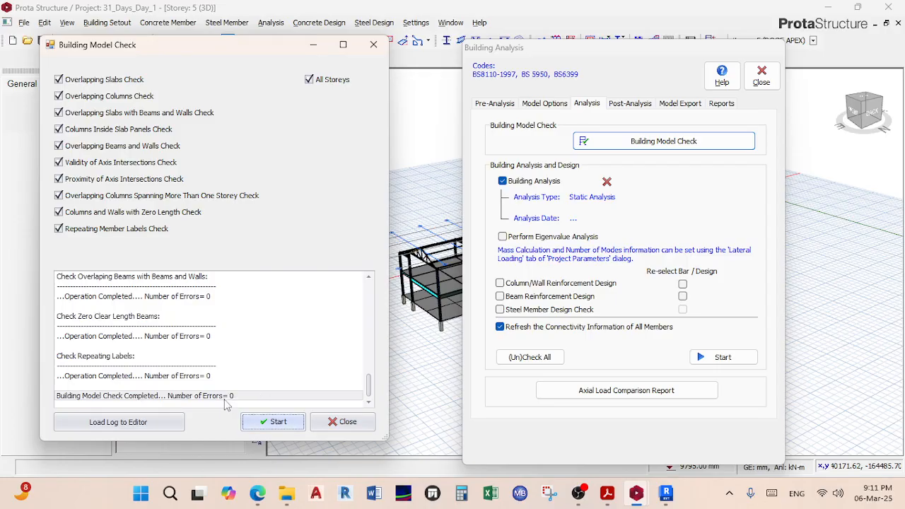
{"action": "scroll", "coordinate": [228, 398], "scroll_direction": "up", "scroll_amount": 6}
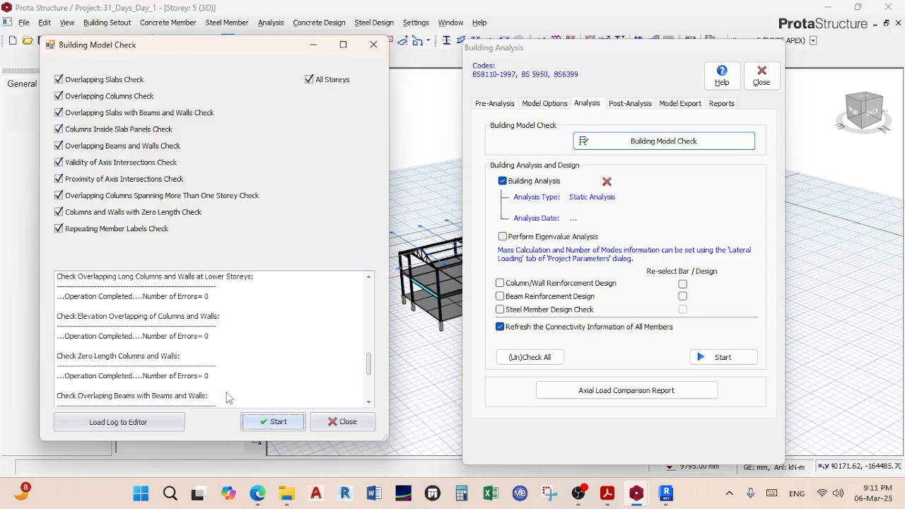
{"action": "scroll", "coordinate": [216, 364], "scroll_direction": "up", "scroll_amount": 5}
{"action": "scroll", "coordinate": [216, 364], "scroll_direction": "down", "scroll_amount": 10}
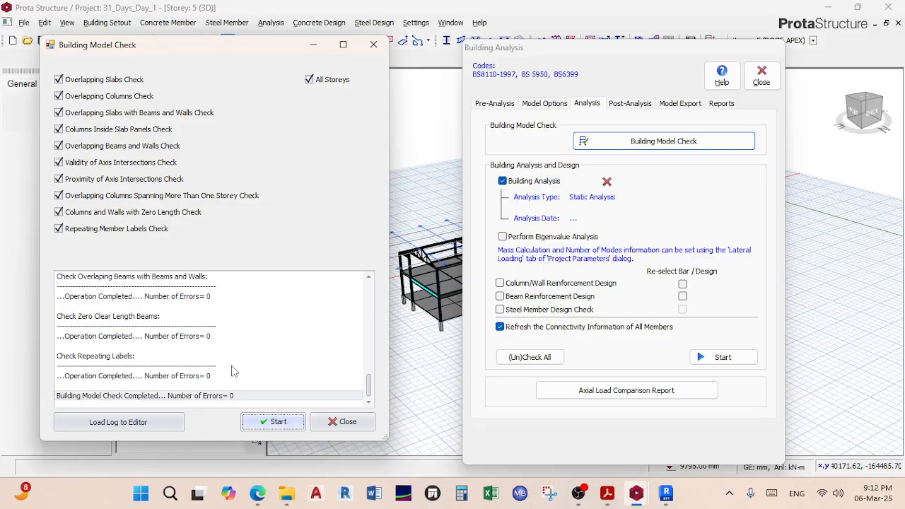
{"action": "scroll", "coordinate": [221, 357], "scroll_direction": "up", "scroll_amount": 15}
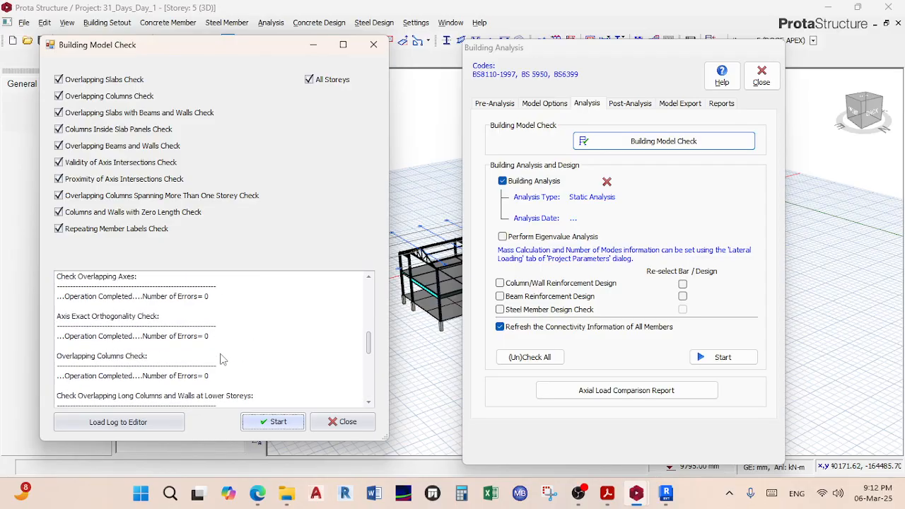
{"action": "scroll", "coordinate": [233, 334], "scroll_direction": "down", "scroll_amount": 12}
{"action": "scroll", "coordinate": [234, 335], "scroll_direction": "down", "scroll_amount": 2}
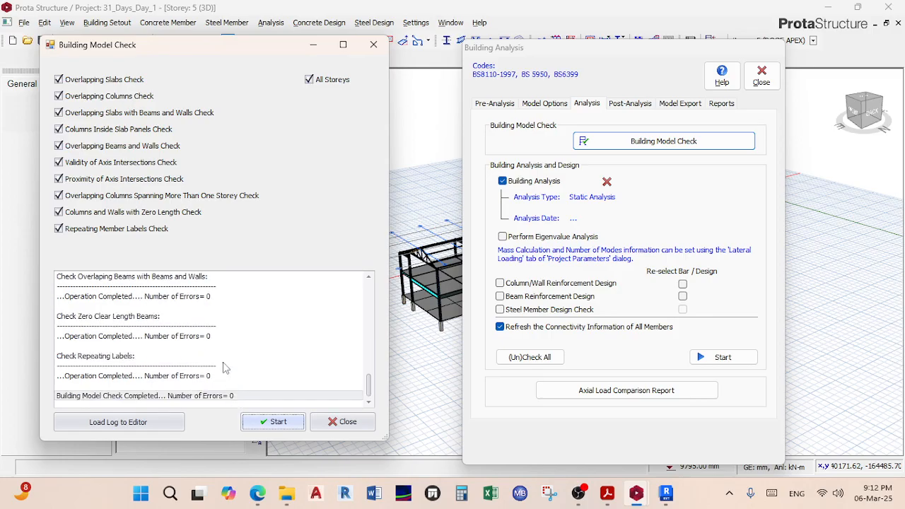
{"action": "left_click", "coordinate": [259, 424]}
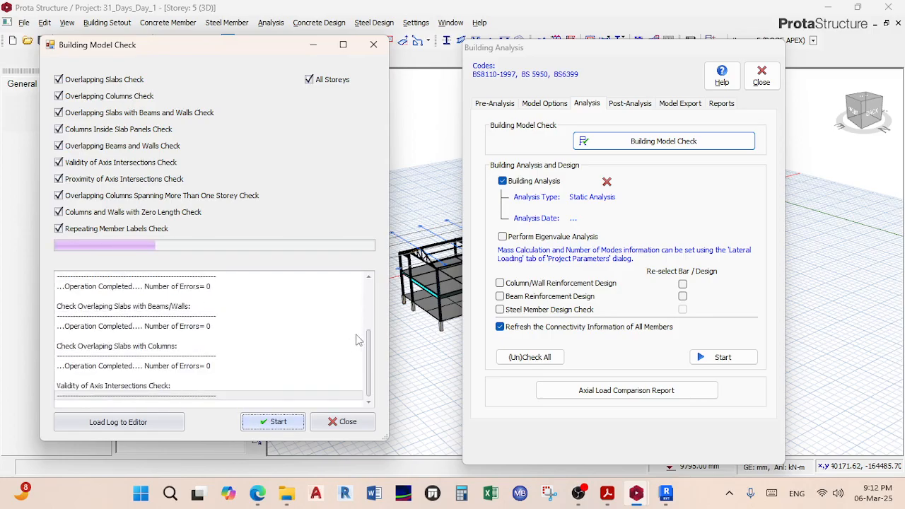
{"action": "left_click", "coordinate": [343, 421]}
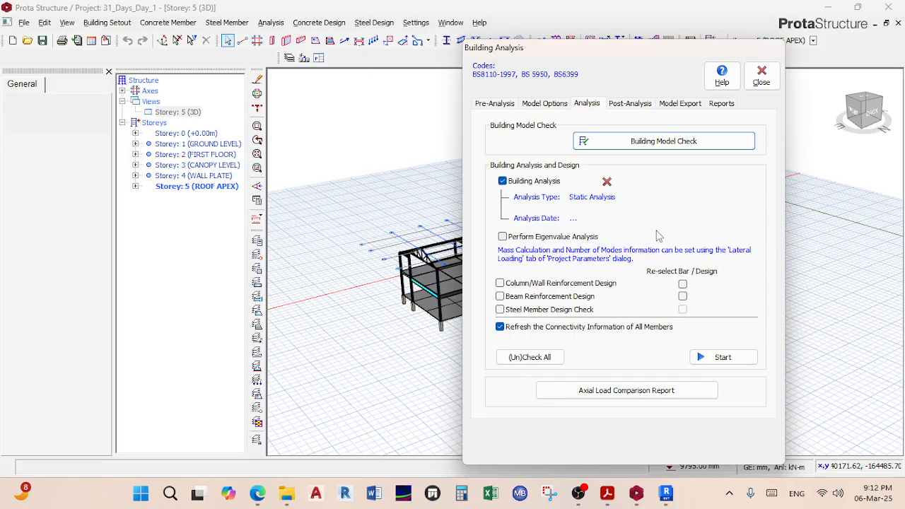
Step: Tick Column/Wall Reinforcement Design, Beam Reinforcement Design and Steel Member Design Check
{"action": "left_click", "coordinate": [565, 286]}
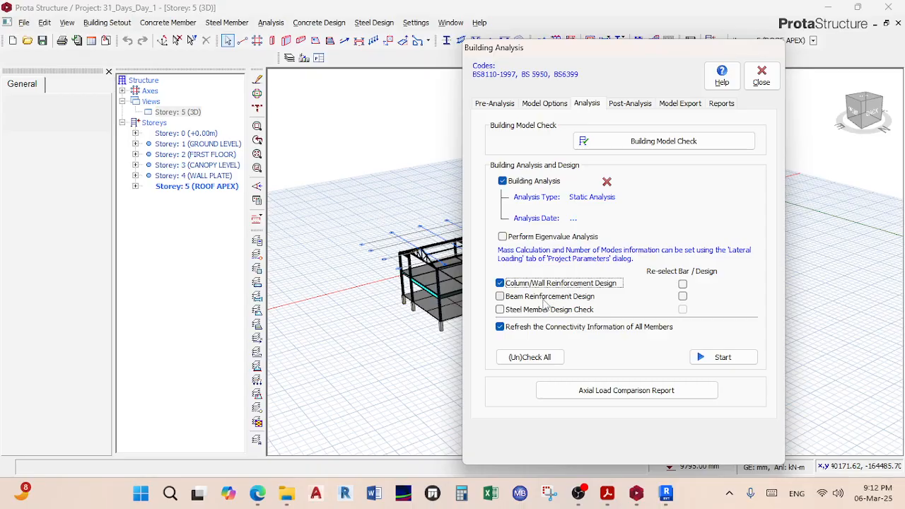
{"action": "left_click", "coordinate": [544, 300]}
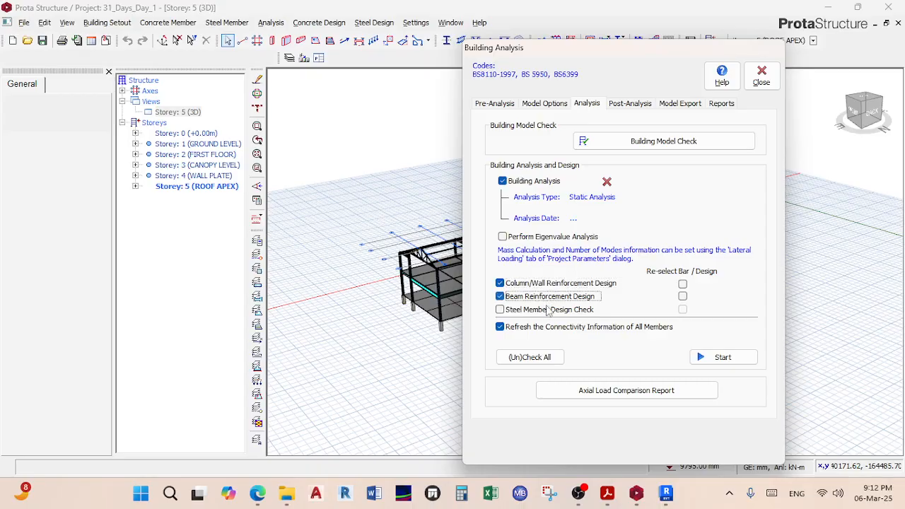
{"action": "left_click", "coordinate": [555, 313]}
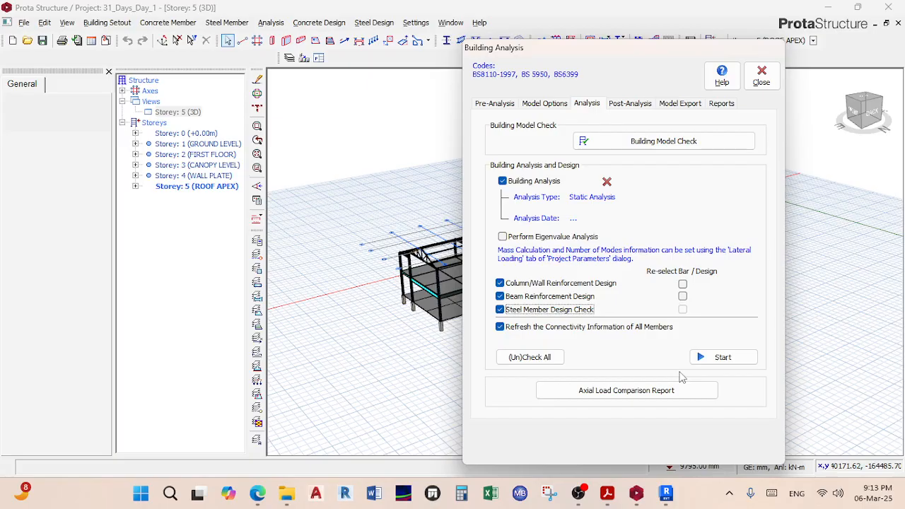
Step: Start the analysis, dismiss the empty-storey error, and close Building Analysis
{"action": "left_click", "coordinate": [715, 358]}
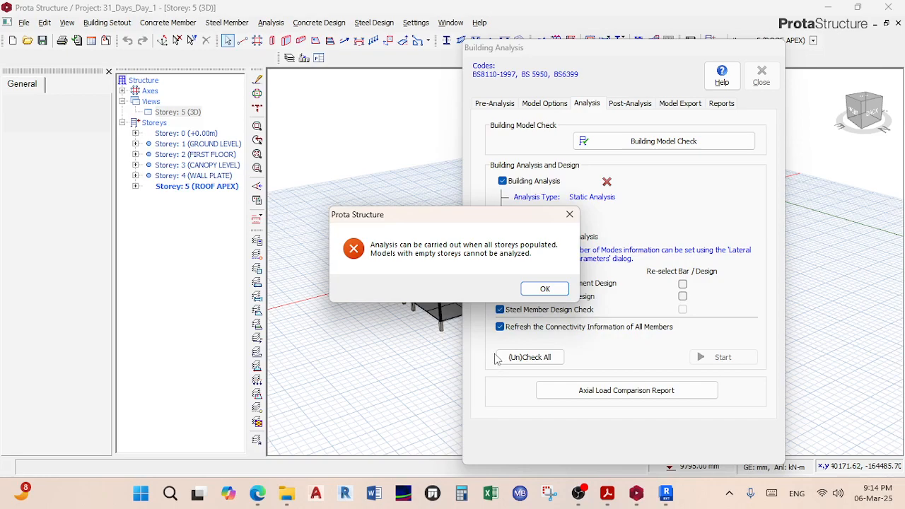
{"action": "left_click", "coordinate": [544, 293]}
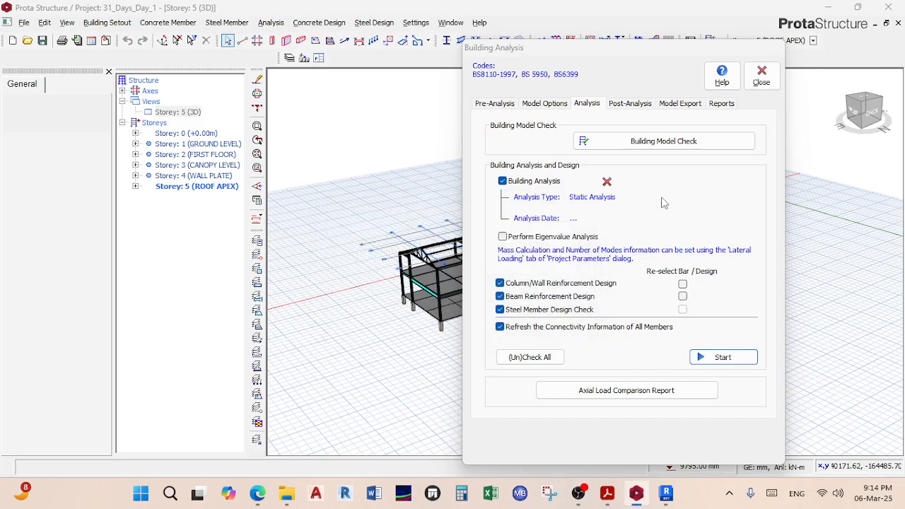
{"action": "left_click", "coordinate": [762, 79]}
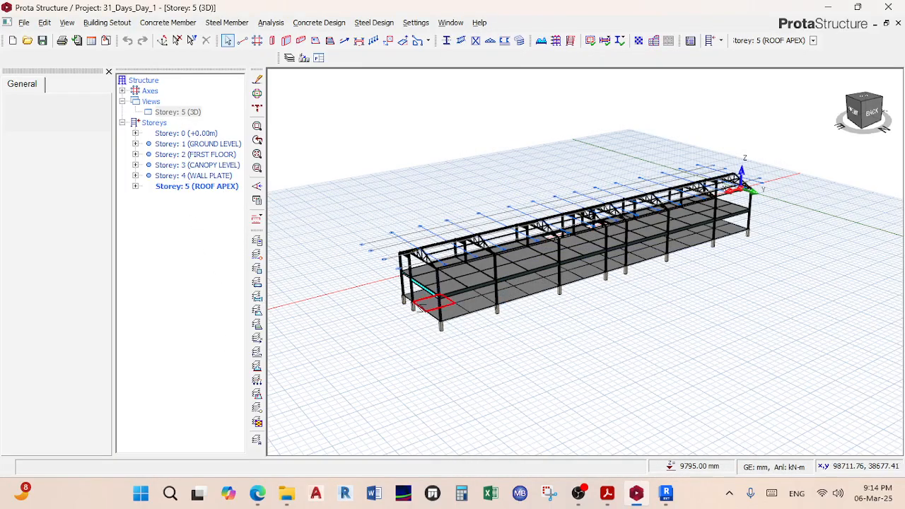
Step: Remove Storey 5 (ROOF APEX) from the model
{"action": "scroll", "coordinate": [419, 302], "scroll_direction": "up", "scroll_amount": 3}
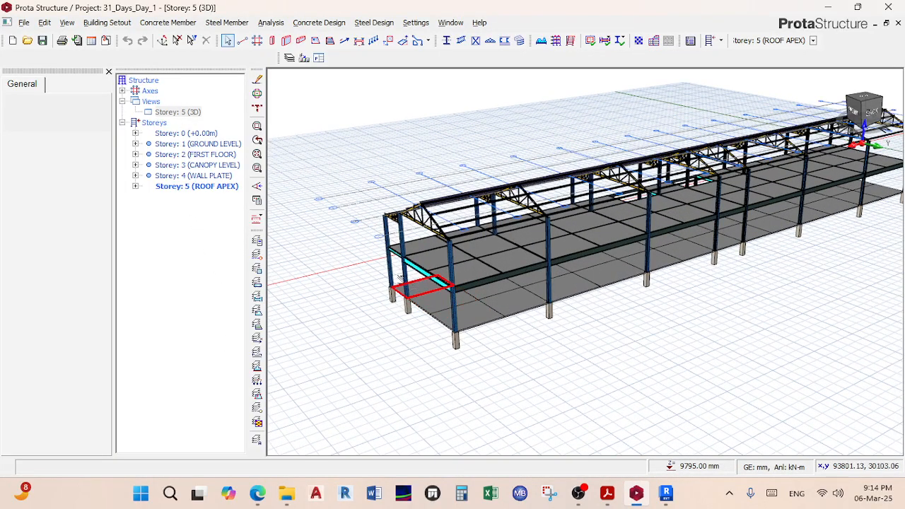
{"action": "right_click", "coordinate": [211, 188]}
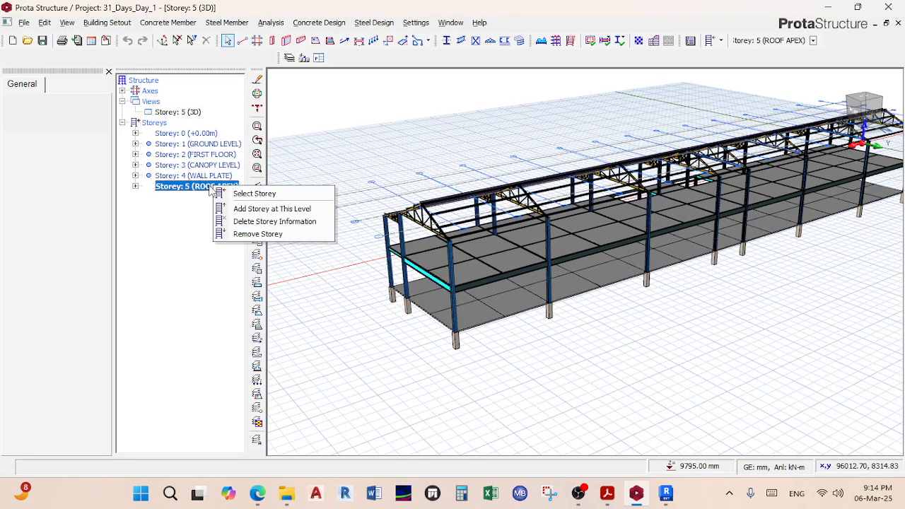
{"action": "left_click", "coordinate": [249, 234]}
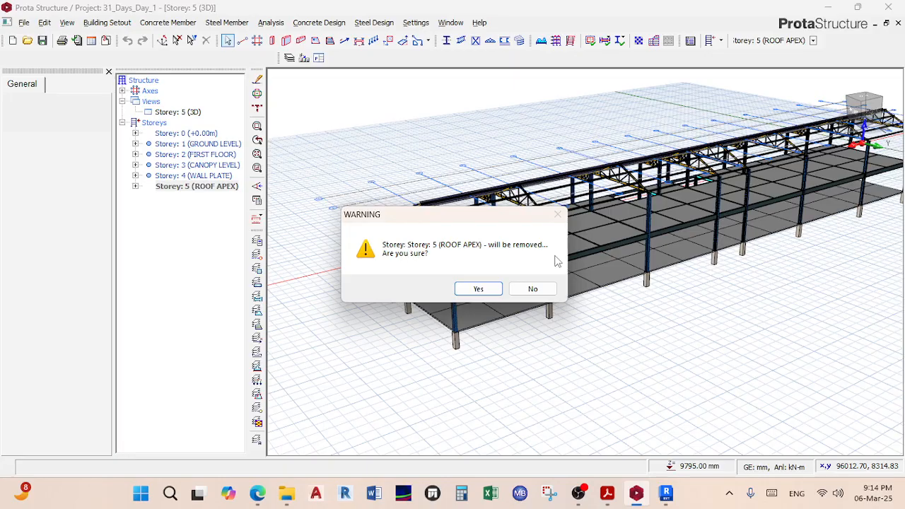
{"action": "left_click", "coordinate": [477, 289]}
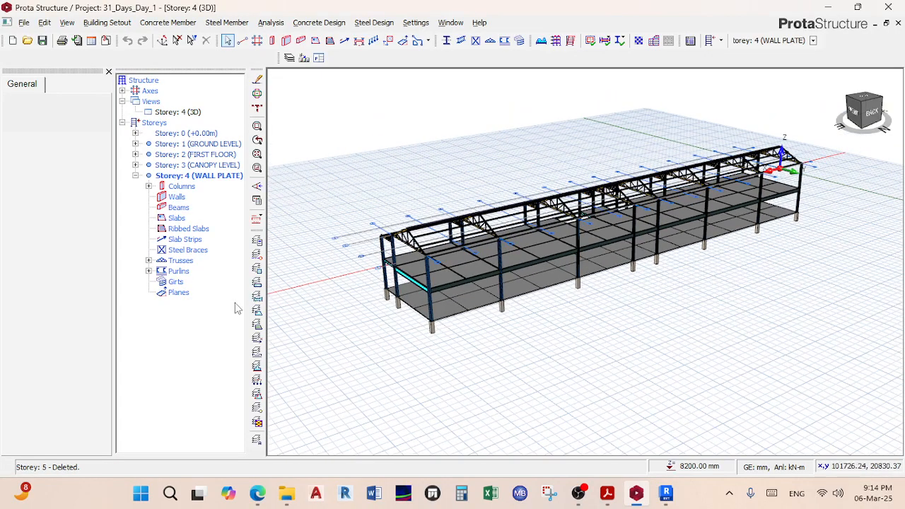
Step: Accept the storey table unchanged via Building Setout > Edit Storey
{"action": "left_click", "coordinate": [128, 23]}
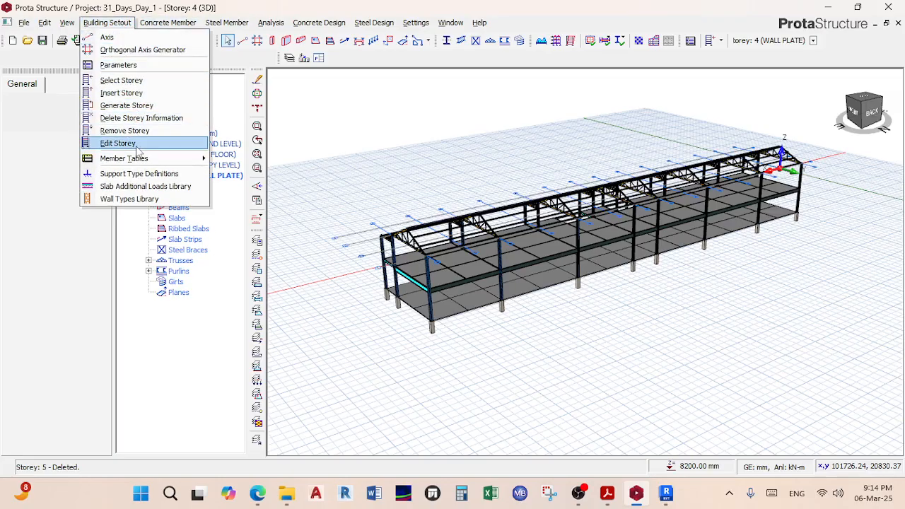
{"action": "left_click", "coordinate": [119, 143]}
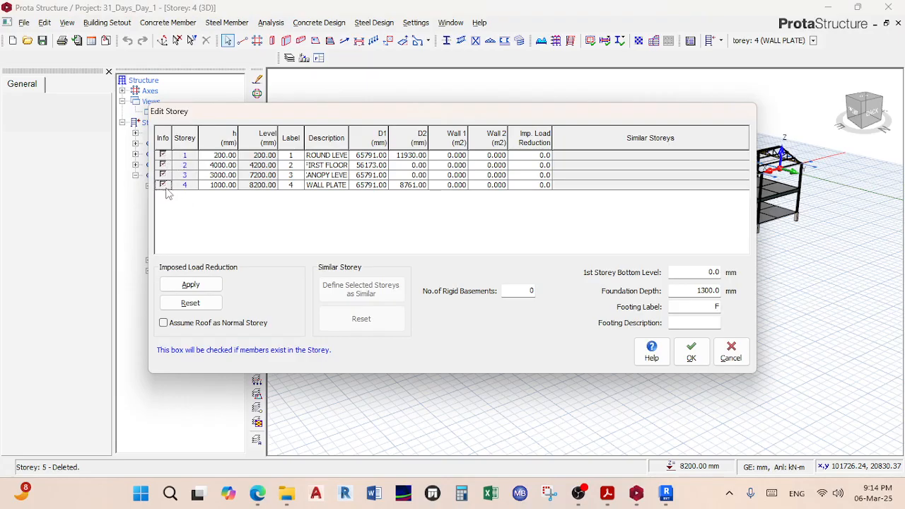
{"action": "left_click", "coordinate": [691, 351]}
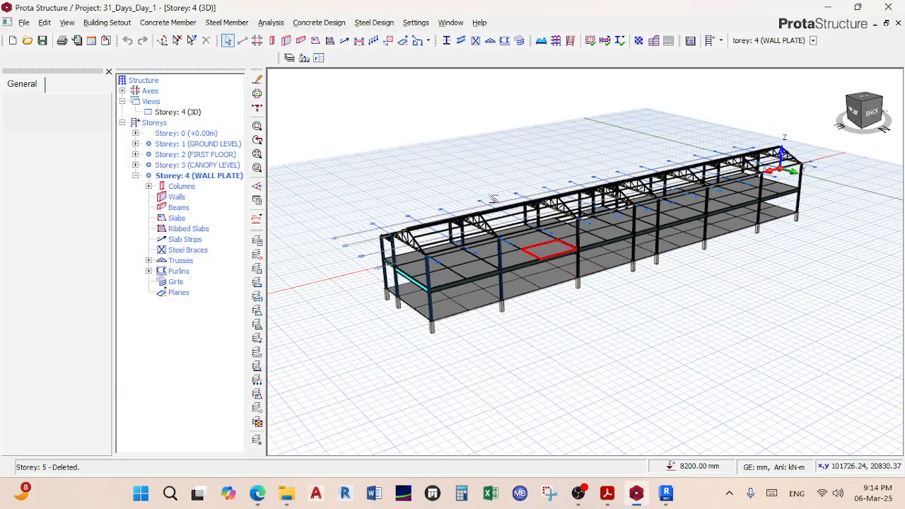
{"action": "left_click", "coordinate": [271, 23]}
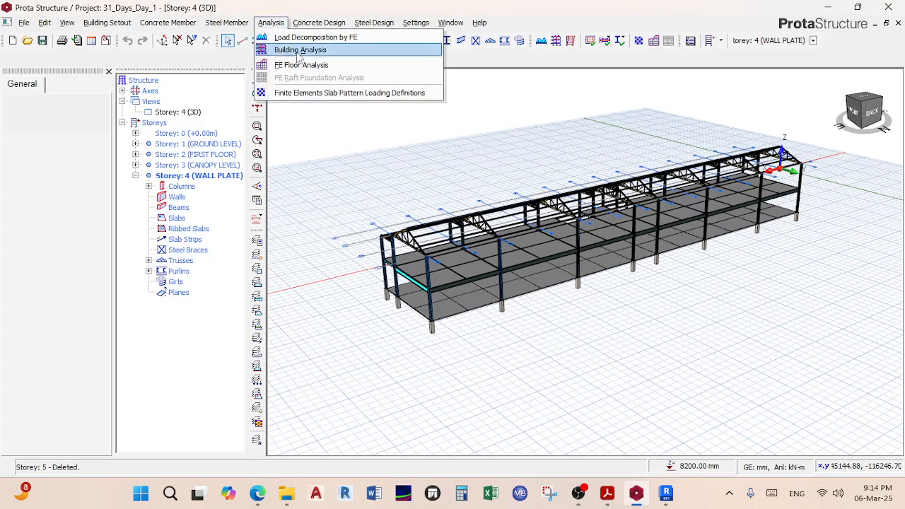
Step: Reopen Building Analysis and re-run the building model check with 0 errors
{"action": "left_click", "coordinate": [300, 50]}
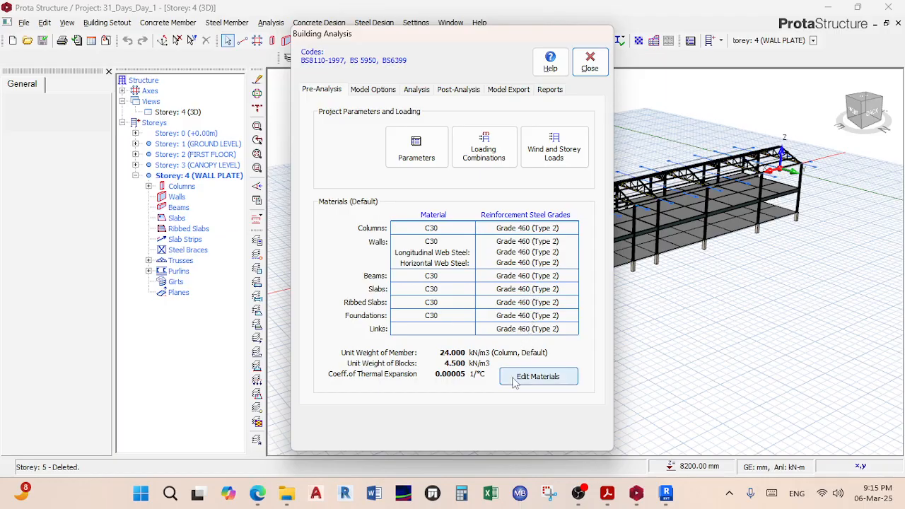
{"action": "left_click", "coordinate": [367, 90]}
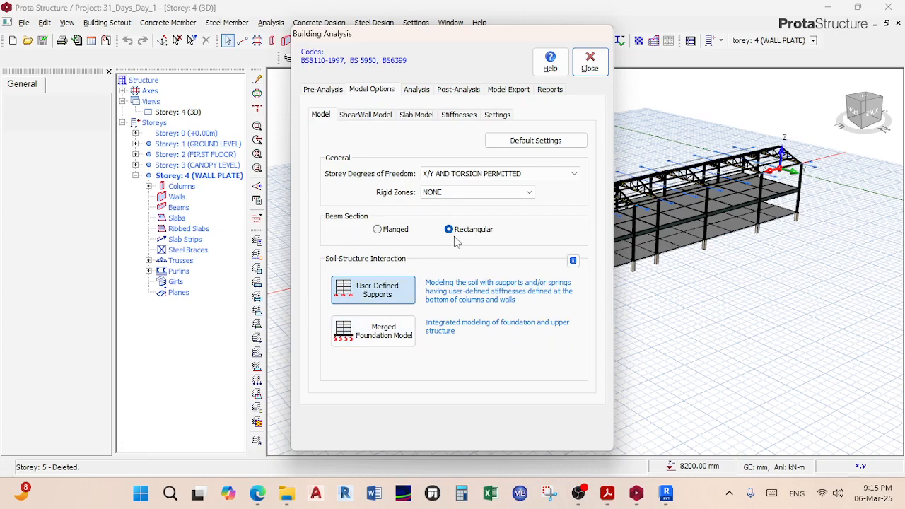
{"action": "left_click", "coordinate": [418, 94]}
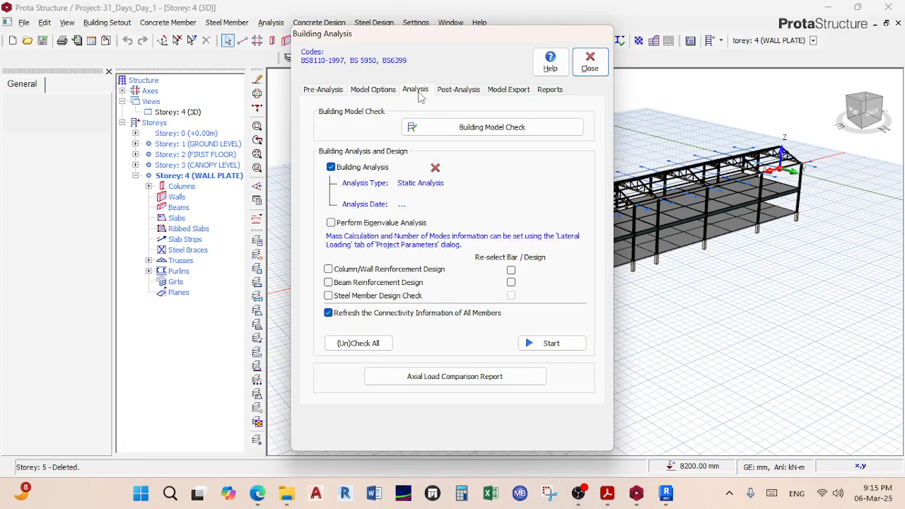
{"action": "left_click", "coordinate": [461, 127]}
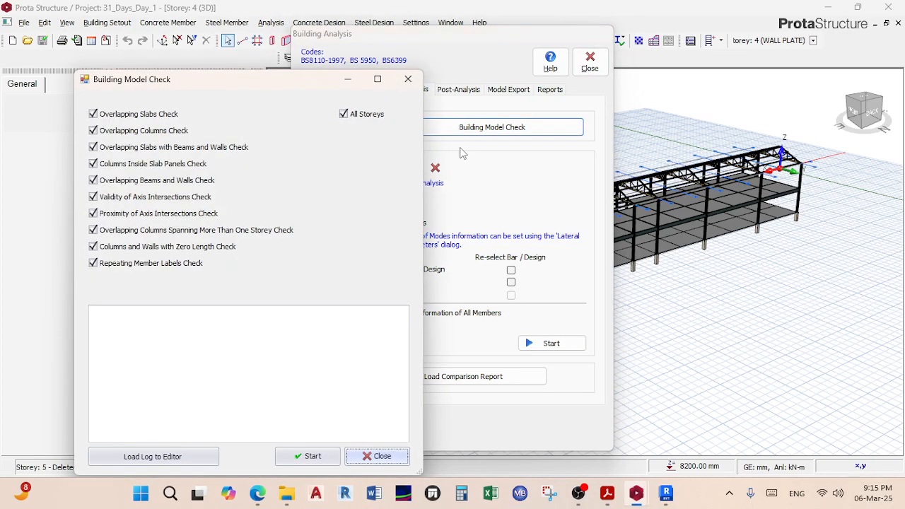
{"action": "left_click", "coordinate": [311, 456]}
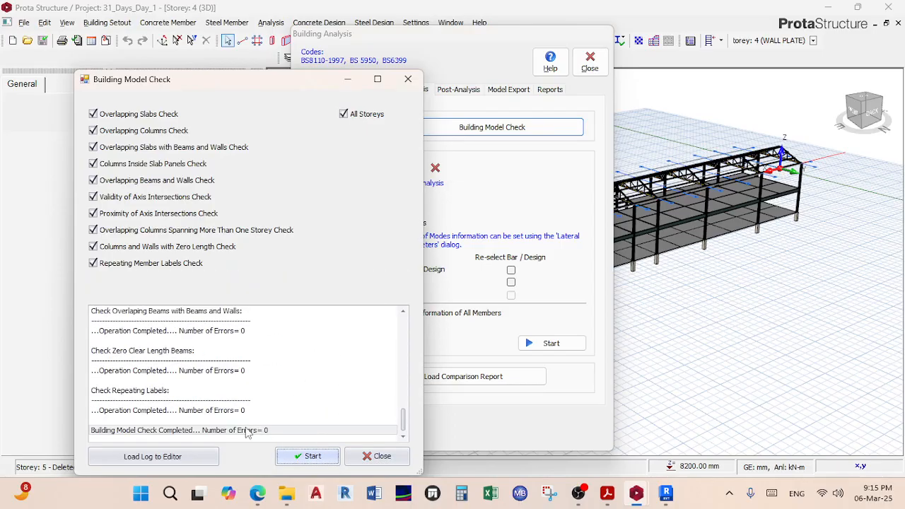
{"action": "left_click", "coordinate": [368, 463]}
Step: Re-tick column/wall reinforcement, beam reinforcement and steel member design
{"action": "left_click", "coordinate": [397, 269]}
{"action": "left_click", "coordinate": [386, 283]}
{"action": "left_click", "coordinate": [383, 296]}
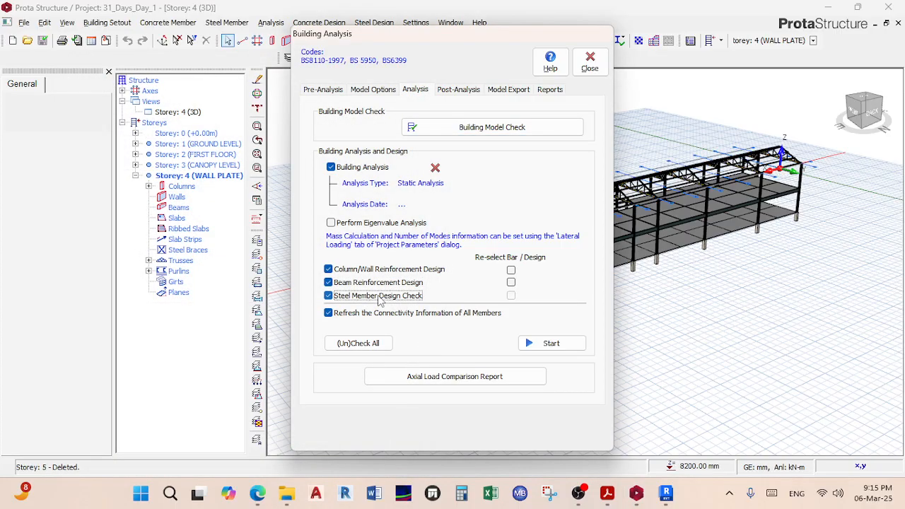
Step: Start analysis and design, acknowledging unsupported transfer columns and continuing past model warnings
{"action": "left_click_drag", "start_coordinate": [473, 34], "coordinate": [487, 26]}
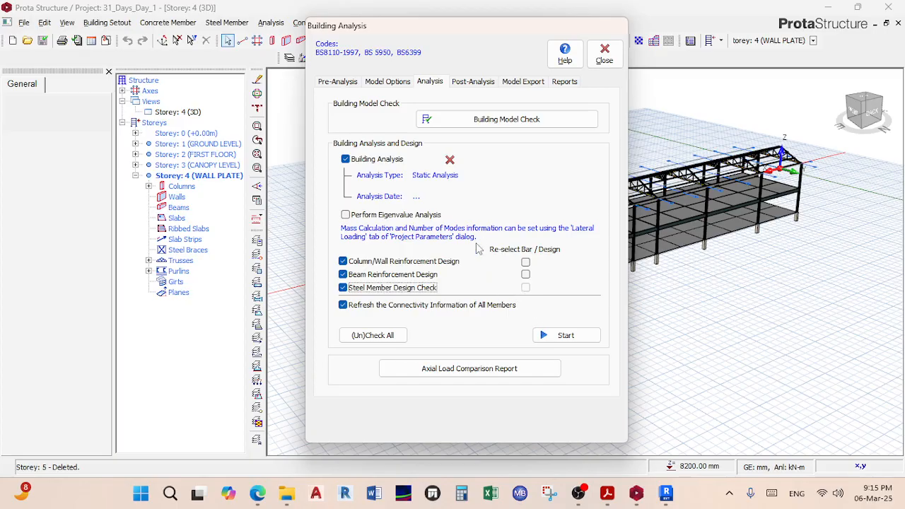
{"action": "left_click", "coordinate": [559, 343]}
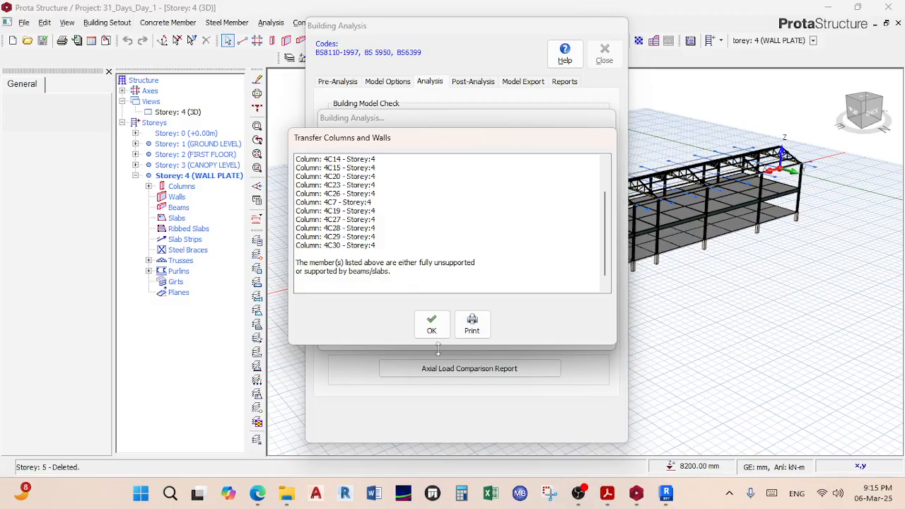
{"action": "left_click", "coordinate": [432, 326]}
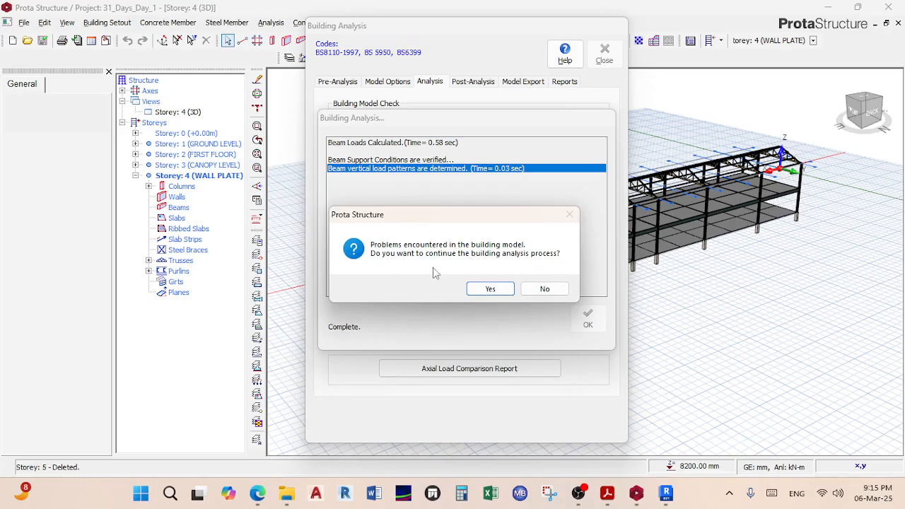
{"action": "left_click", "coordinate": [490, 289]}
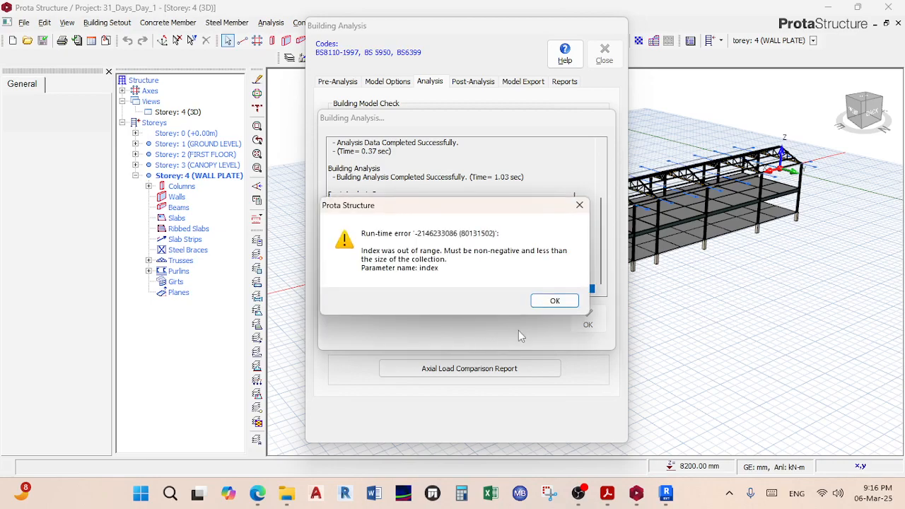
Step: Dismiss the run-time error, minimize Revit, and relaunch ProtaStructure 2018 EN from the desktop
{"action": "left_click", "coordinate": [573, 301]}
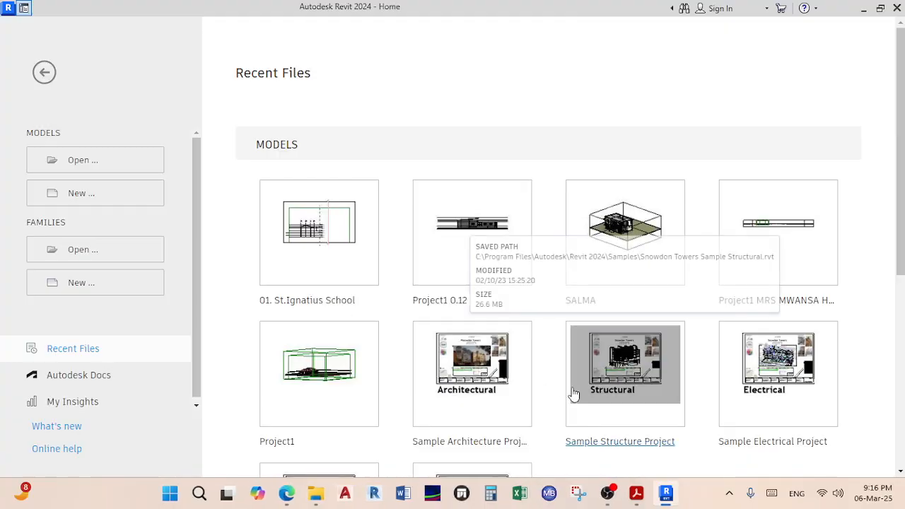
{"action": "left_click", "coordinate": [858, 11]}
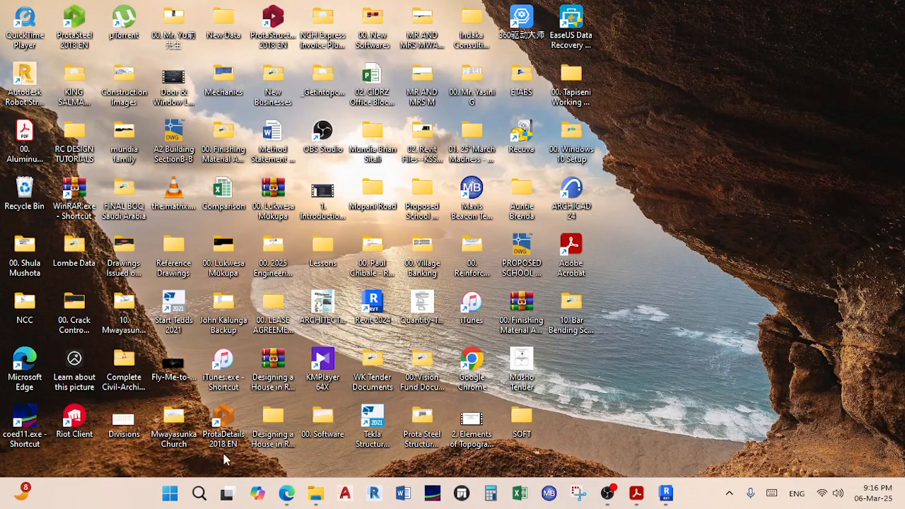
{"action": "left_click", "coordinate": [272, 20]}
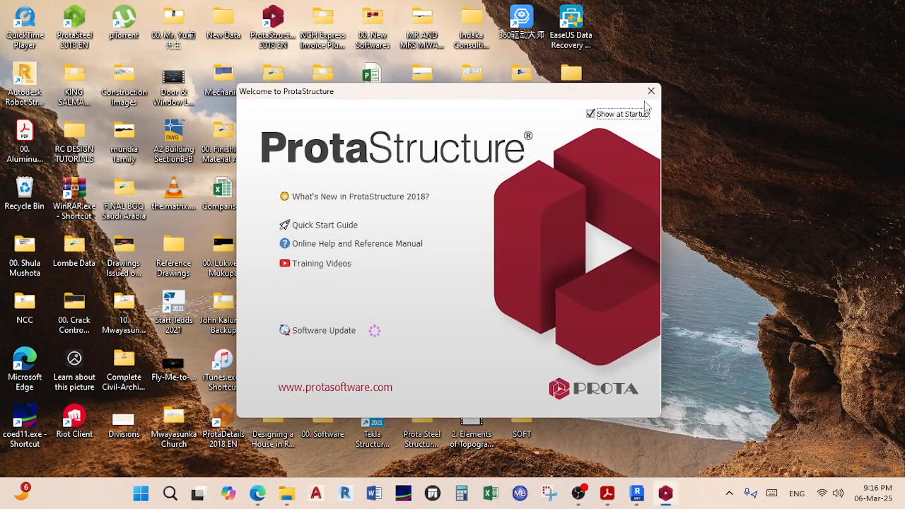
Step: Open the 31_Days_Day_1 project, orbit the 3D frame, and bring up Building Analysis
{"action": "left_click", "coordinate": [646, 107]}
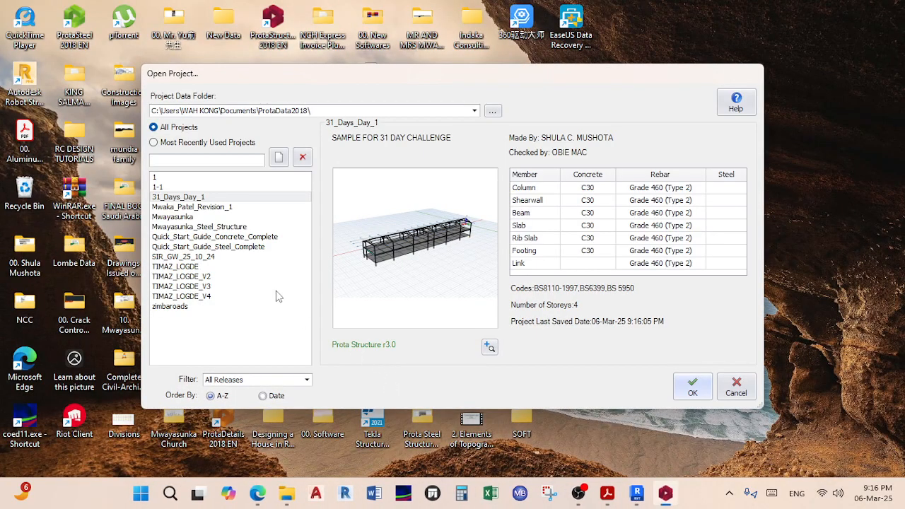
{"action": "left_click", "coordinate": [692, 387]}
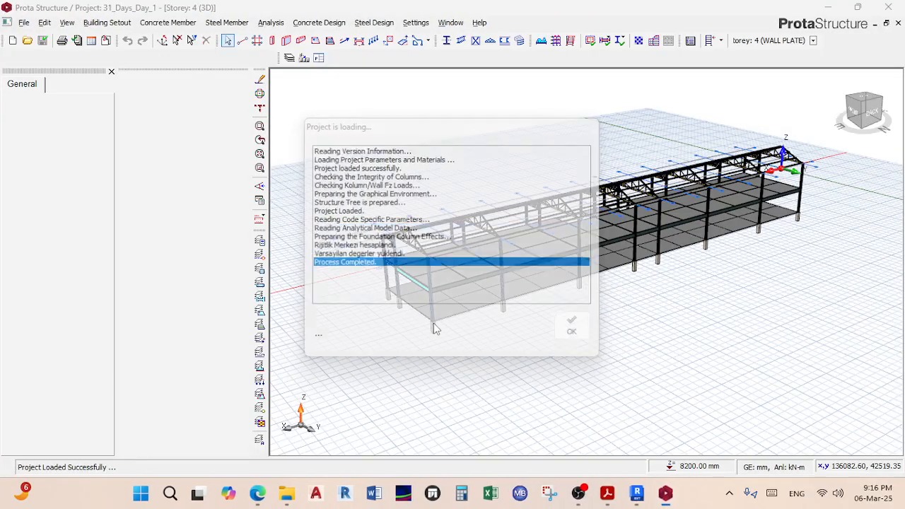
{"action": "middle_click_drag", "start_coordinate": [385, 216], "coordinate": [500, 186]}
{"action": "scroll", "coordinate": [488, 269], "scroll_direction": "up", "scroll_amount": 2}
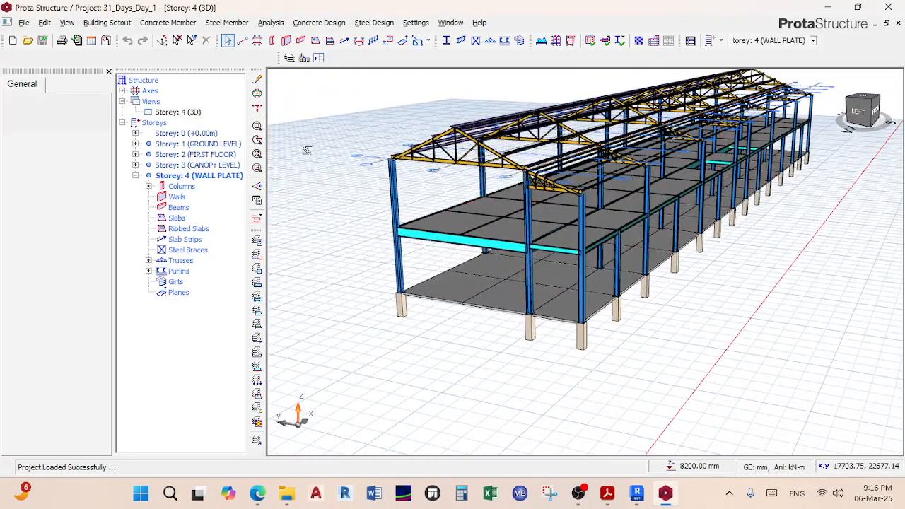
{"action": "left_click", "coordinate": [270, 23]}
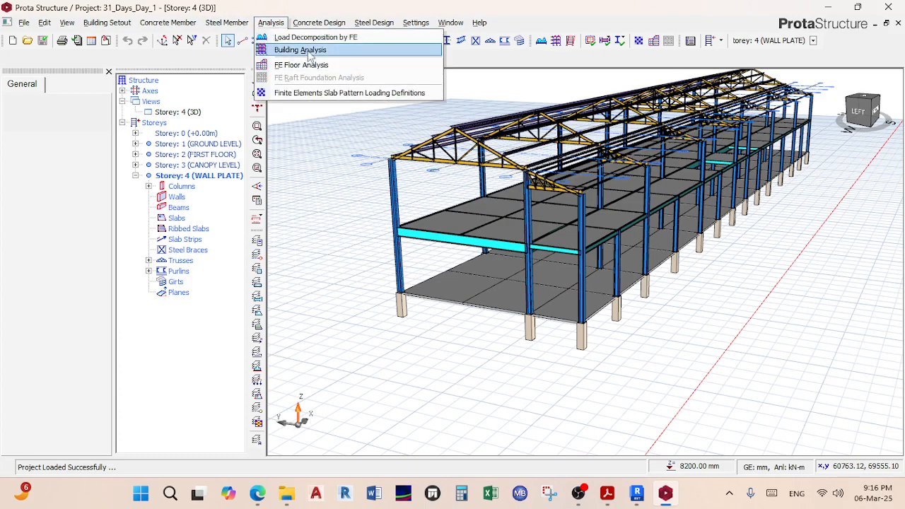
{"action": "left_click", "coordinate": [309, 53]}
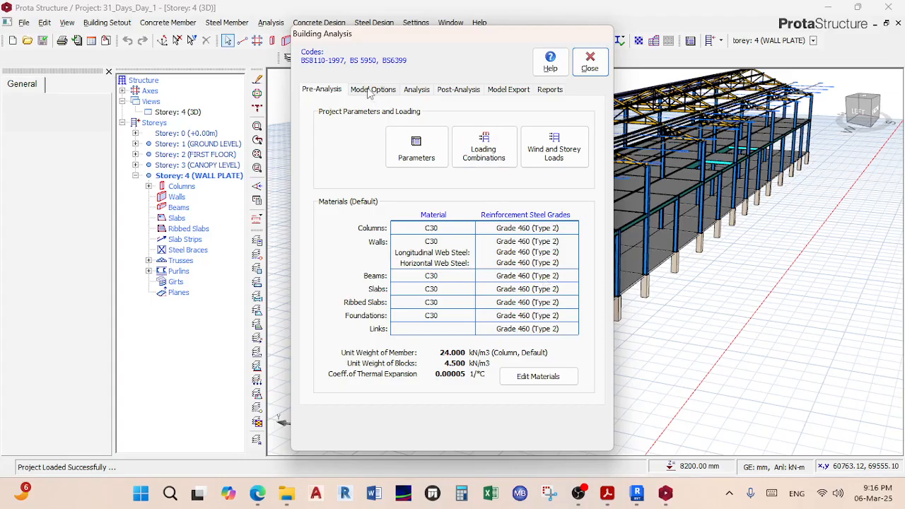
Step: In Edit Materials, clear all concrete column rebar diameters except Y12 and Y16
{"action": "left_click", "coordinate": [532, 381]}
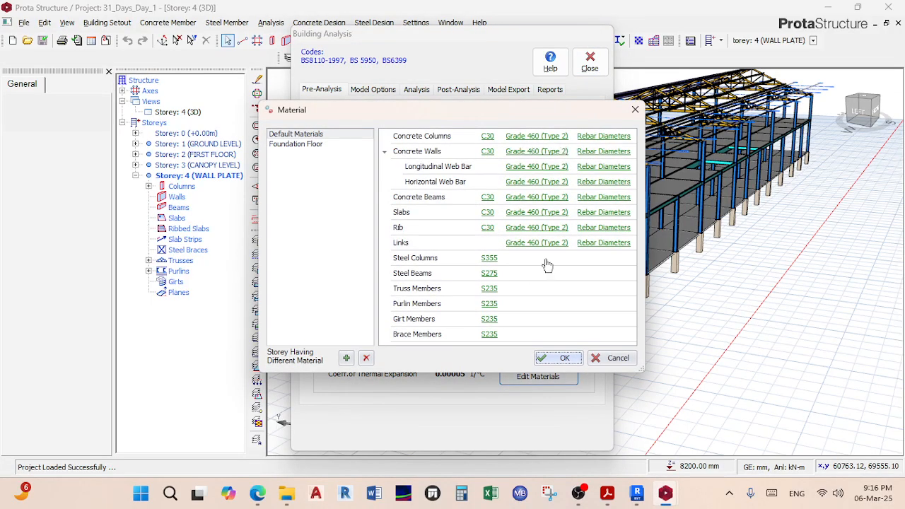
{"action": "left_click", "coordinate": [604, 137]}
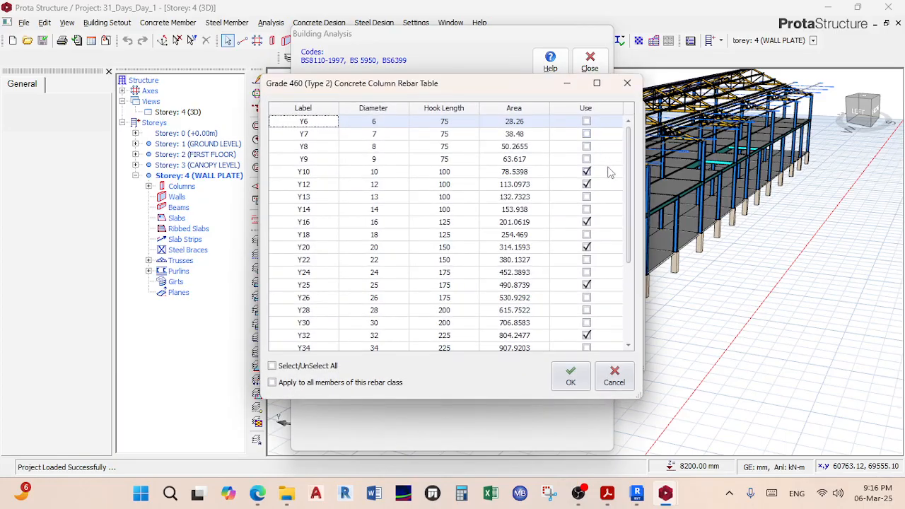
{"action": "left_click_drag", "start_coordinate": [514, 93], "coordinate": [534, 128]}
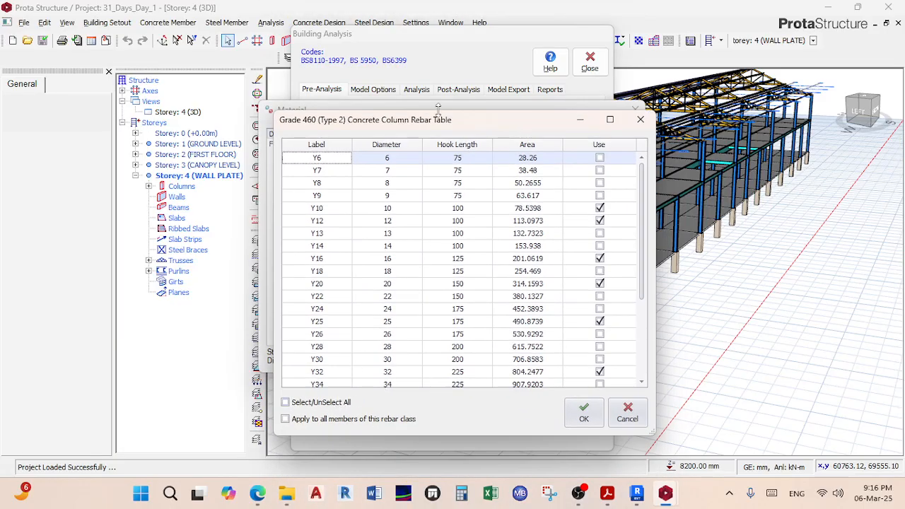
{"action": "left_click_drag", "start_coordinate": [440, 122], "coordinate": [275, 170]}
{"action": "left_click", "coordinate": [150, 452]}
{"action": "left_click", "coordinate": [150, 453]}
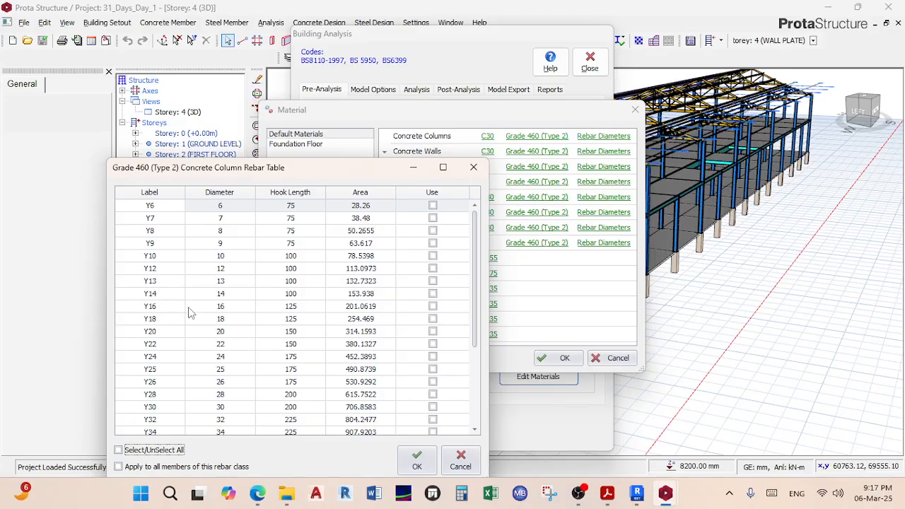
{"action": "left_click", "coordinate": [432, 306]}
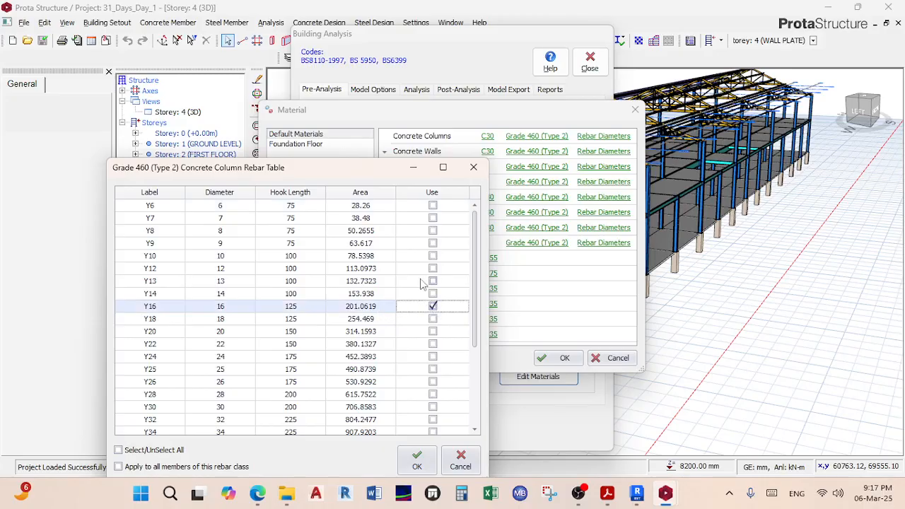
{"action": "left_click", "coordinate": [433, 270]}
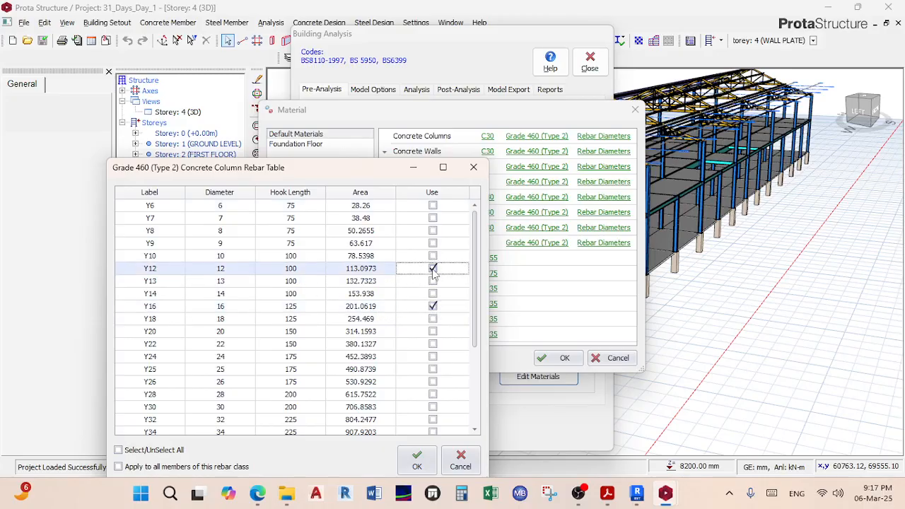
{"action": "left_click", "coordinate": [432, 306]}
{"action": "left_click", "coordinate": [418, 466]}
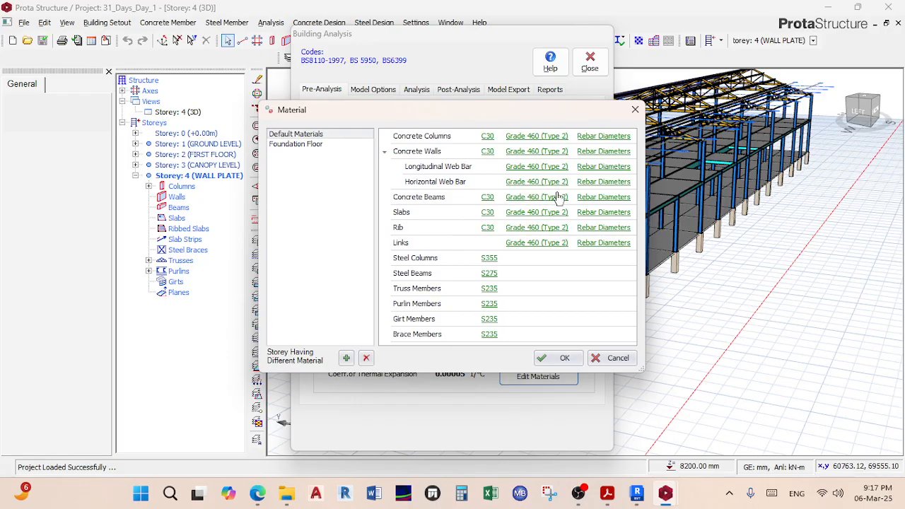
Step: Untick Y10, Y20, Y25 and Y32 so beams use only Y12 and Y16 bars
{"action": "left_click", "coordinate": [604, 198]}
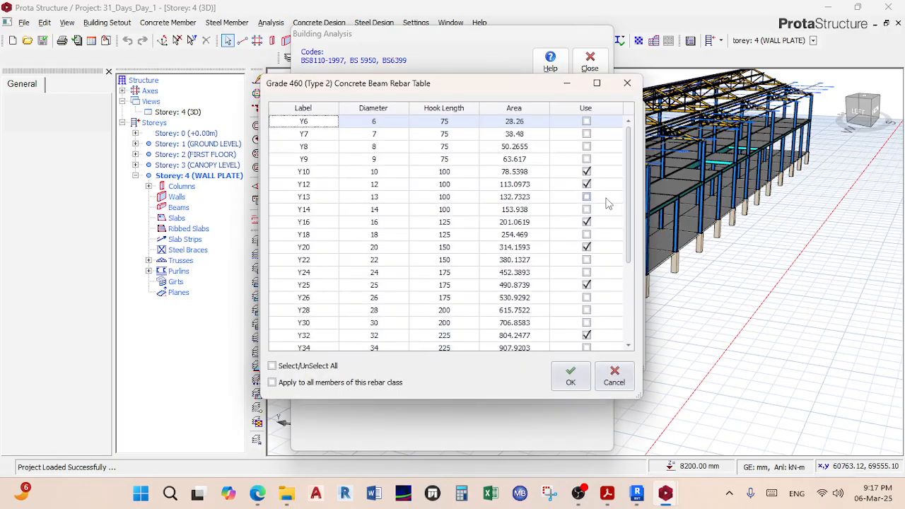
{"action": "left_click", "coordinate": [588, 172]}
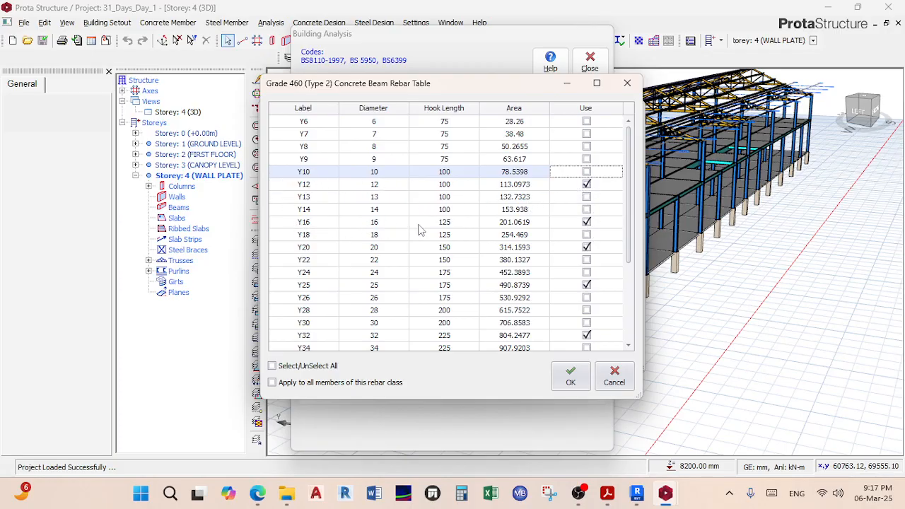
{"action": "left_click", "coordinate": [586, 247]}
{"action": "left_click", "coordinate": [586, 285]}
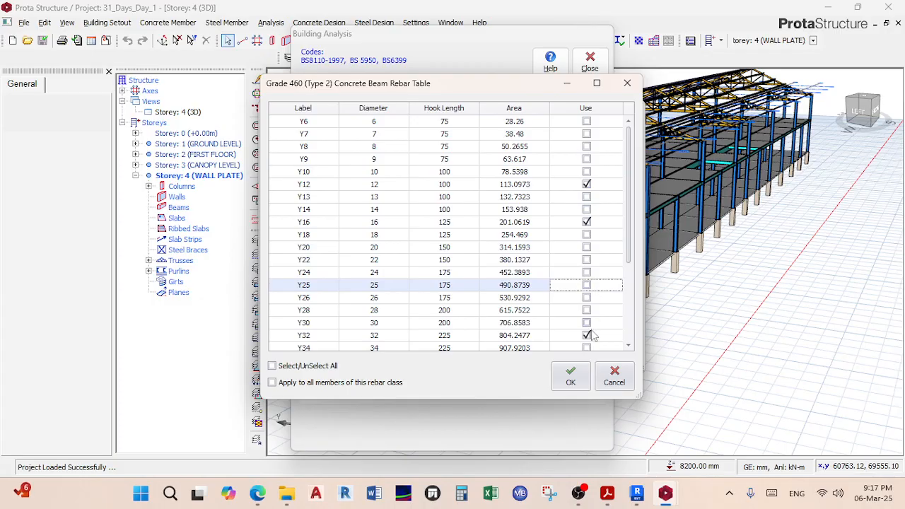
{"action": "left_click", "coordinate": [586, 335]}
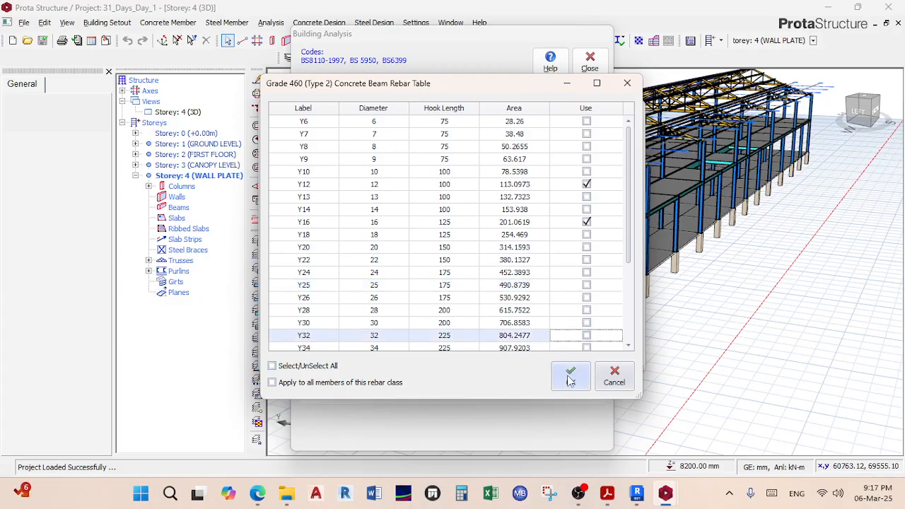
{"action": "left_click", "coordinate": [570, 378]}
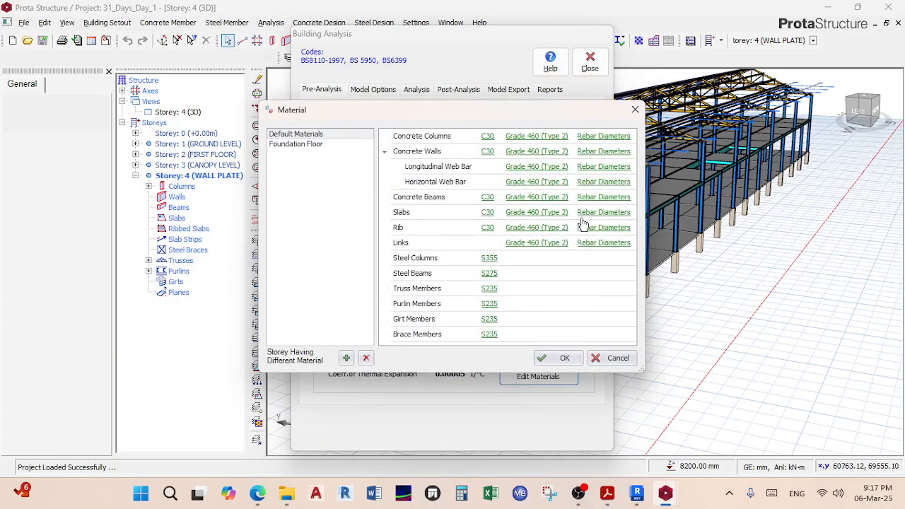
Step: Restrict slab bar diameters to Y10 and Y12
{"action": "left_click", "coordinate": [603, 213]}
{"action": "left_click", "coordinate": [316, 367]}
{"action": "left_click", "coordinate": [316, 366]}
{"action": "left_click", "coordinate": [586, 172]}
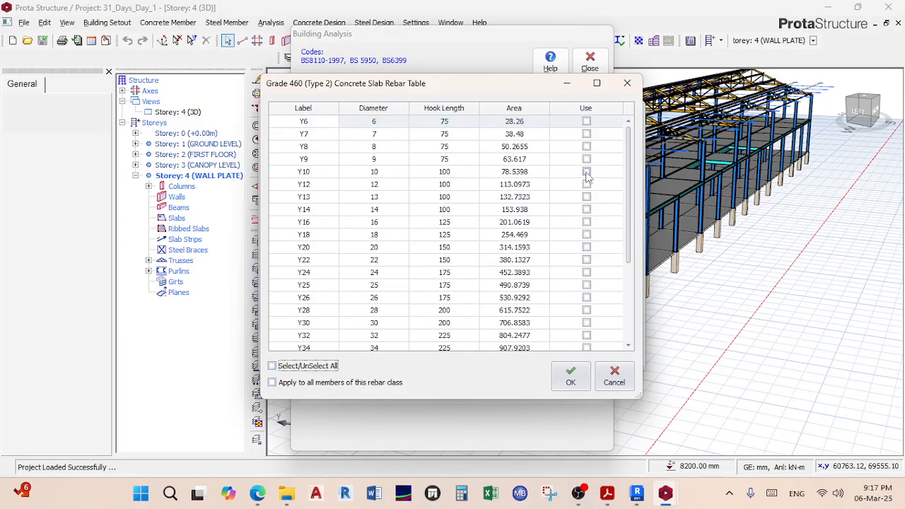
{"action": "left_click", "coordinate": [586, 184]}
{"action": "left_click", "coordinate": [570, 376]}
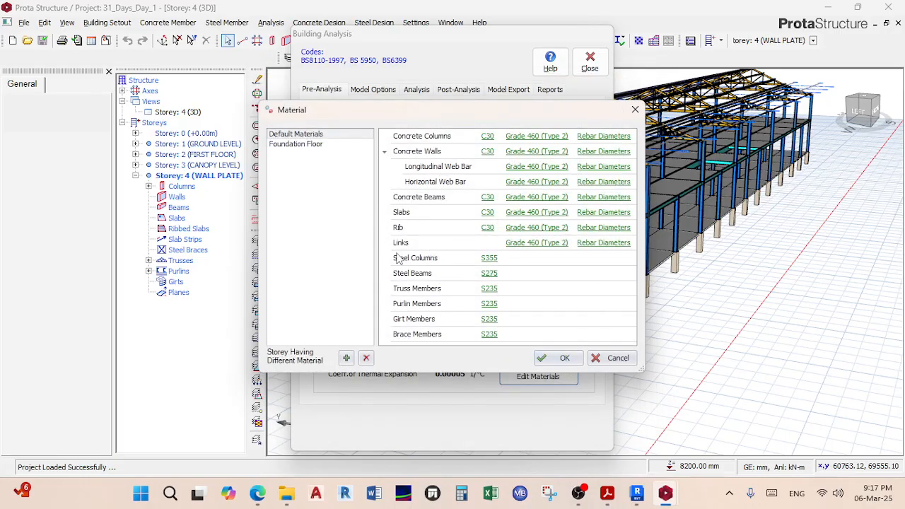
Step: Restrict link bar diameters to Y8 only
{"action": "left_click", "coordinate": [593, 243]}
{"action": "left_click", "coordinate": [303, 366]}
{"action": "left_click", "coordinate": [302, 367]}
{"action": "left_click", "coordinate": [586, 146]}
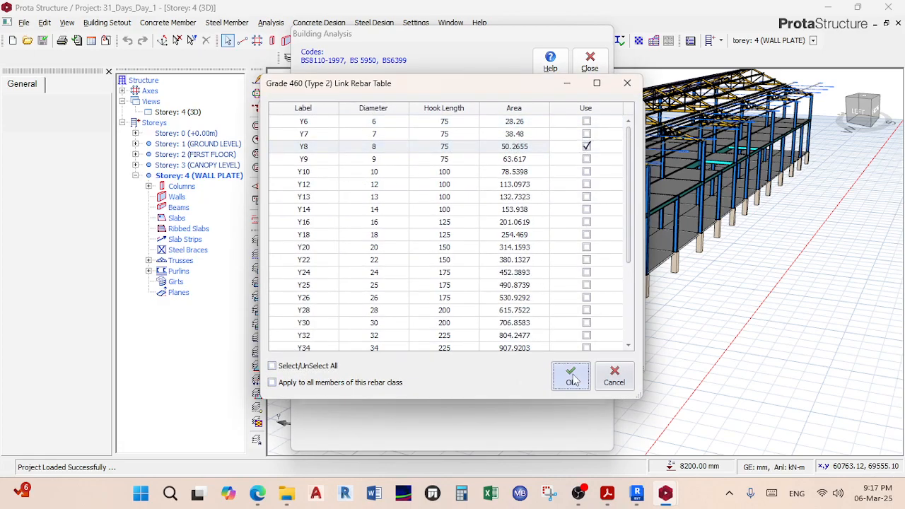
{"action": "left_click", "coordinate": [571, 377]}
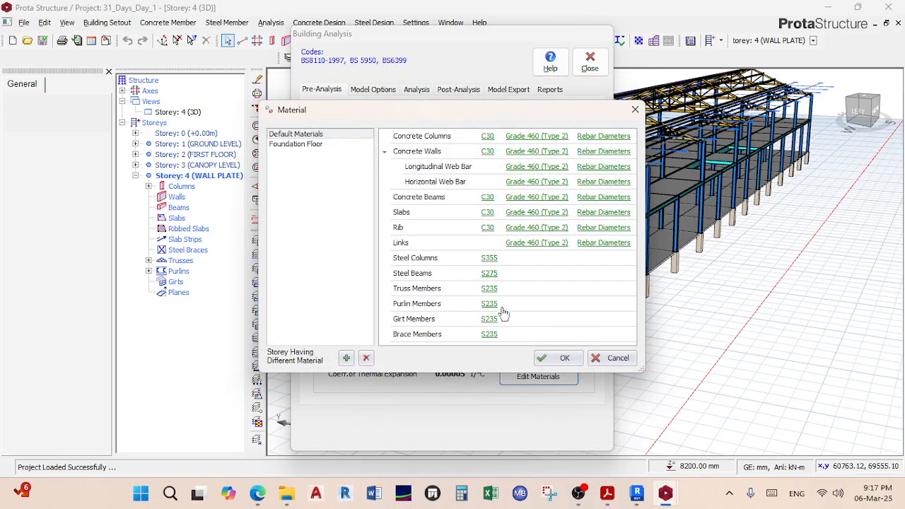
Step: Apply the S355 steel grade to all steel members on this storey
{"action": "left_click", "coordinate": [488, 259]}
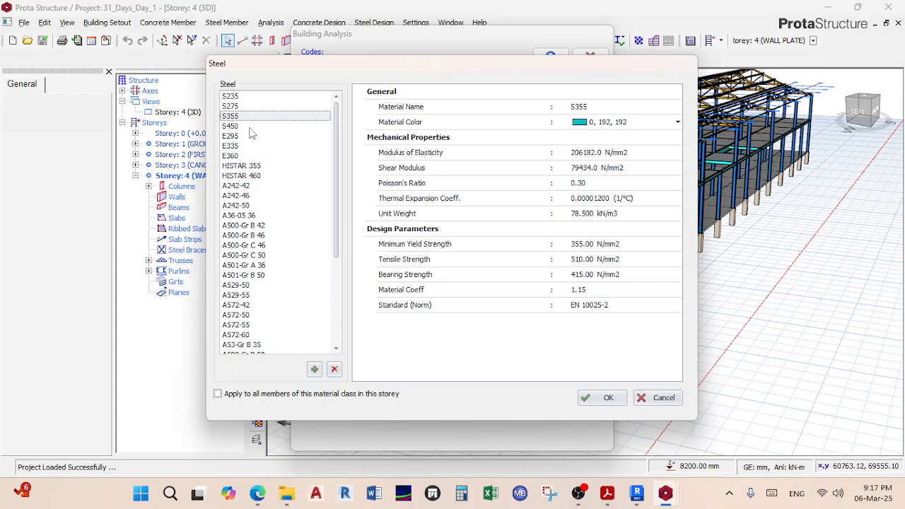
{"action": "left_click", "coordinate": [249, 395]}
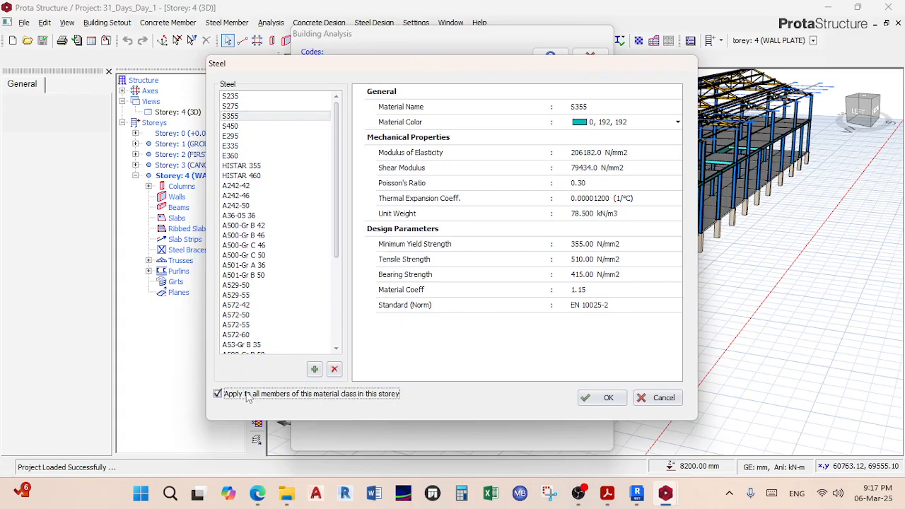
{"action": "left_click", "coordinate": [584, 396]}
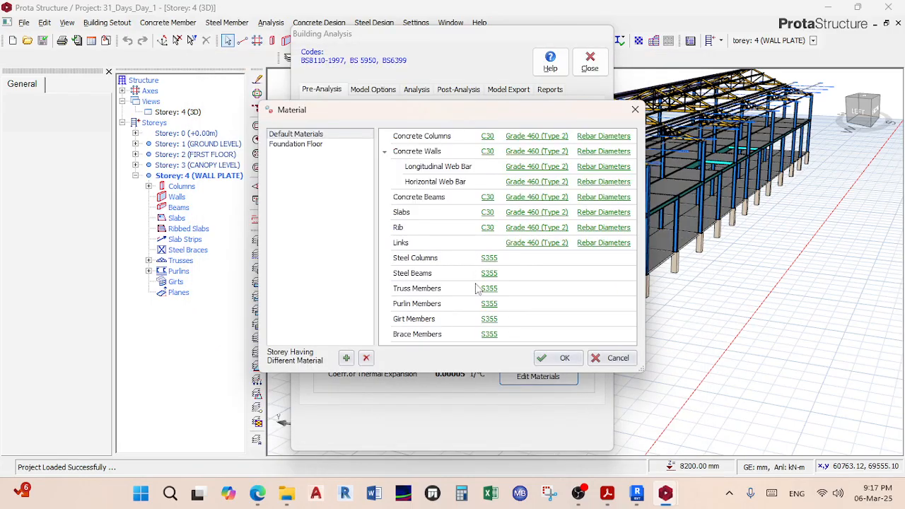
Step: On the foundation floor, restrict link bar diameters to Y8 only
{"action": "left_click", "coordinate": [301, 145]}
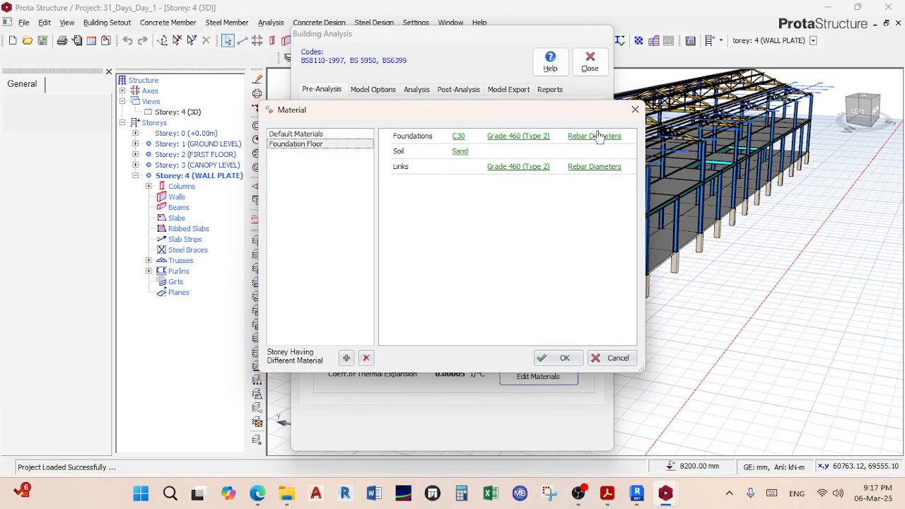
{"action": "left_click", "coordinate": [597, 167]}
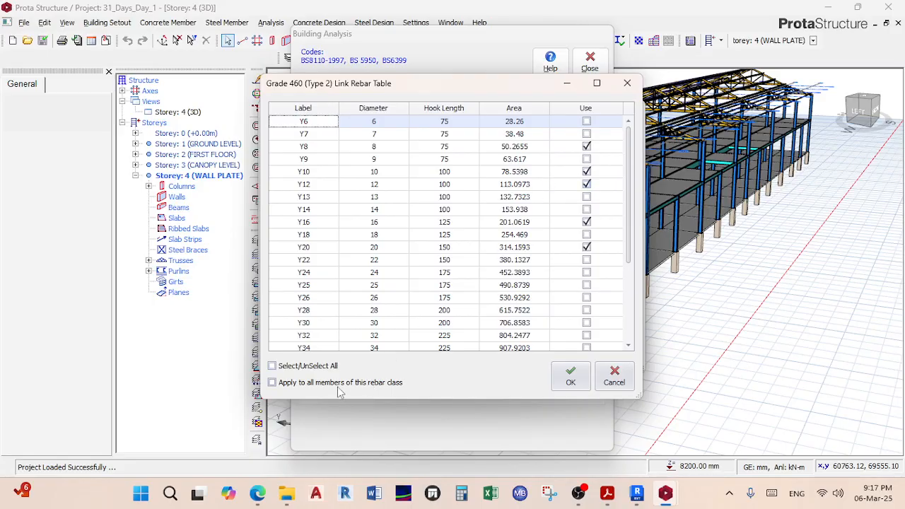
{"action": "left_click", "coordinate": [308, 365]}
{"action": "left_click", "coordinate": [308, 366]}
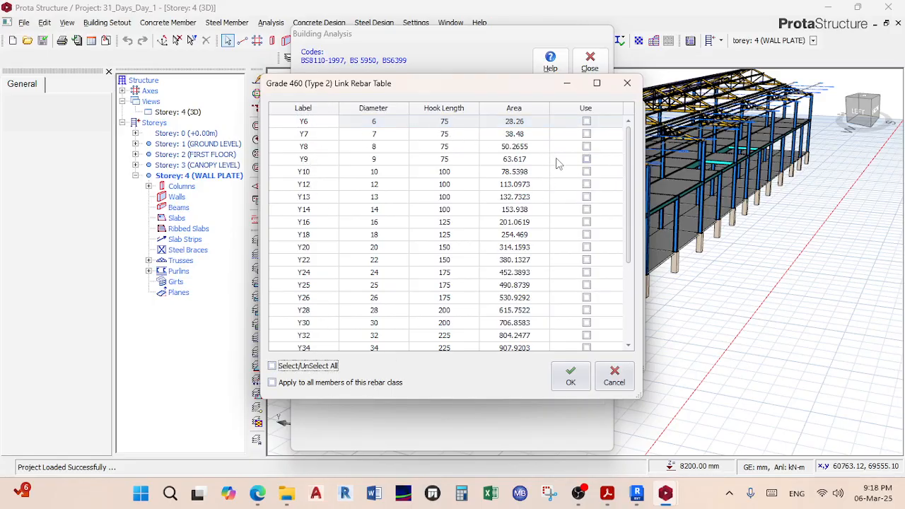
{"action": "left_click", "coordinate": [586, 146]}
{"action": "left_click", "coordinate": [574, 380]}
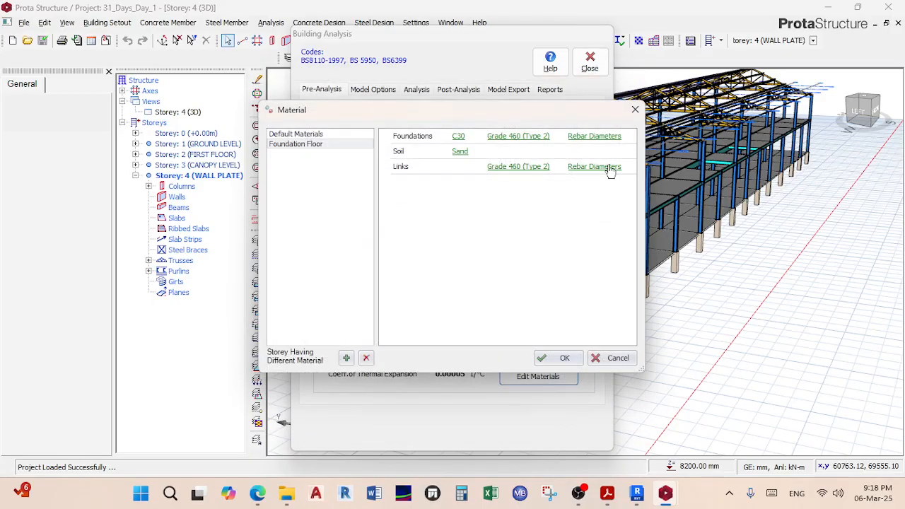
Step: Limit foundation bar diameters to Y12 and Y16 and close the material settings
{"action": "left_click", "coordinate": [596, 137]}
{"action": "left_click", "coordinate": [586, 197]}
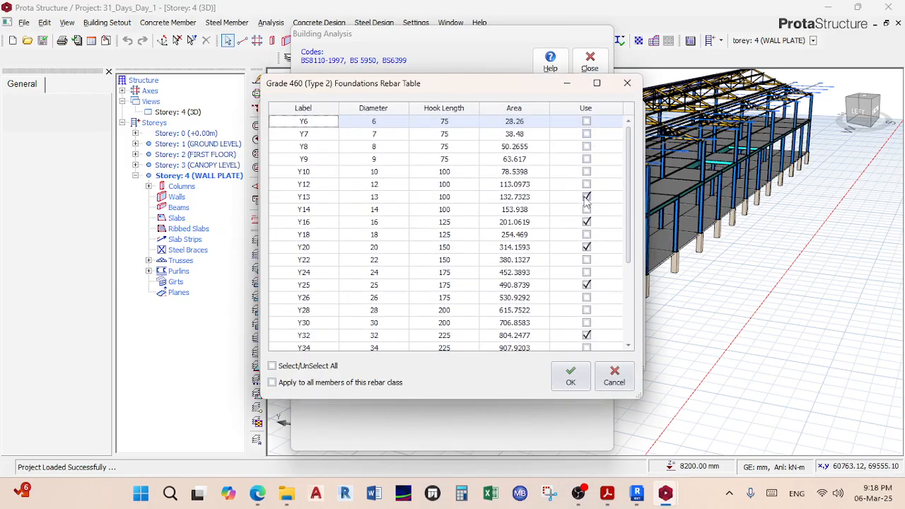
{"action": "left_click", "coordinate": [311, 364]}
{"action": "left_click", "coordinate": [311, 365]}
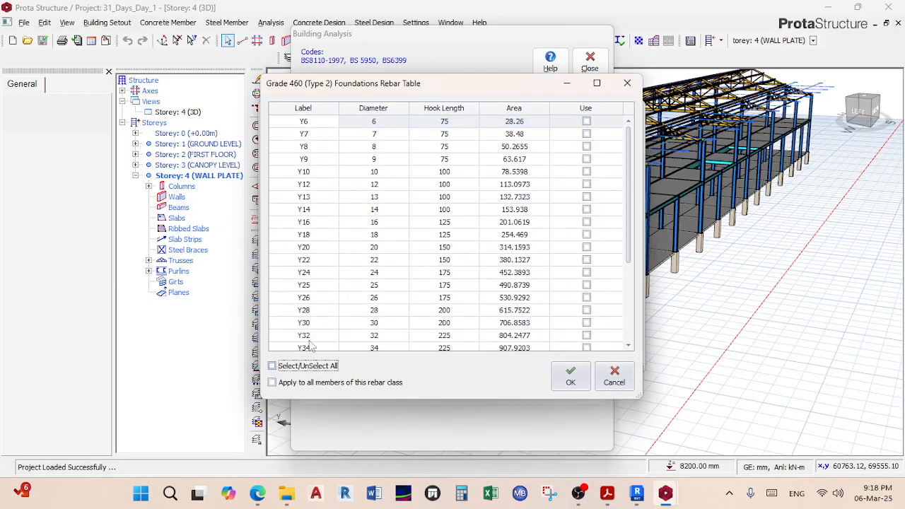
{"action": "left_click", "coordinate": [586, 183]}
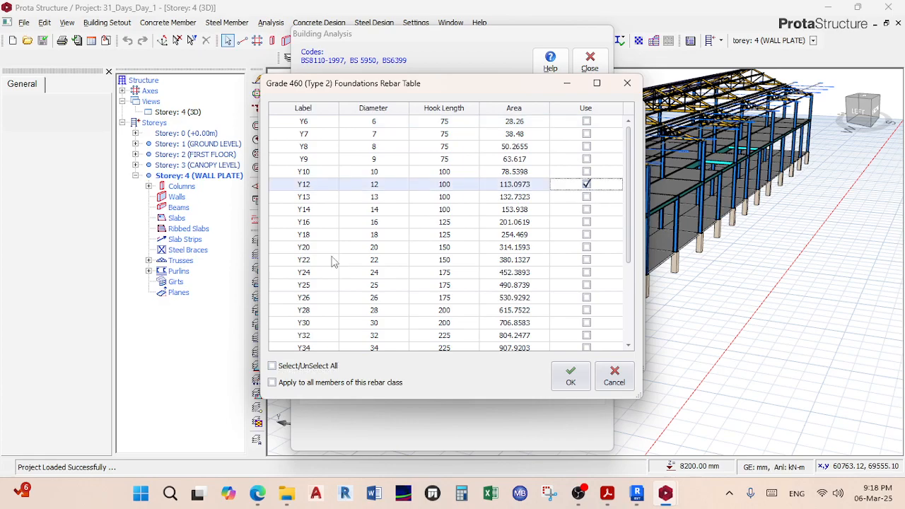
{"action": "left_click", "coordinate": [586, 222]}
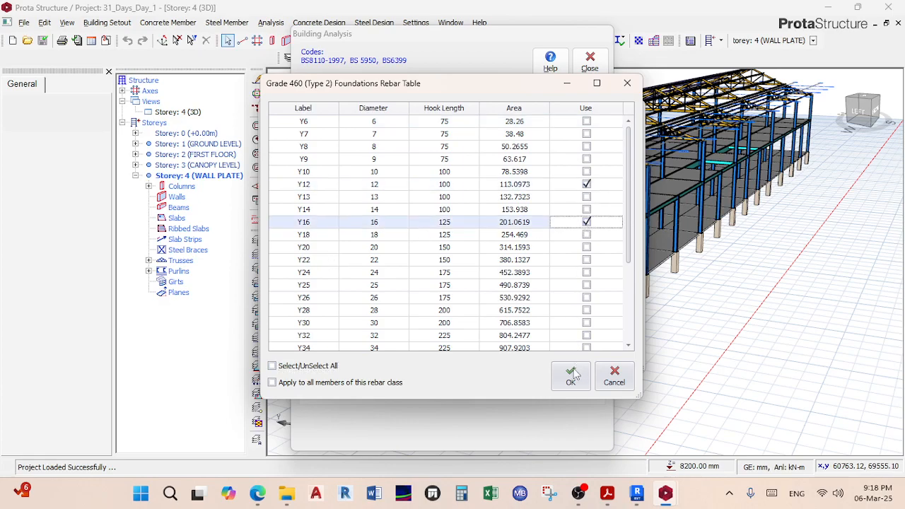
{"action": "left_click", "coordinate": [571, 375]}
{"action": "left_click", "coordinate": [571, 362]}
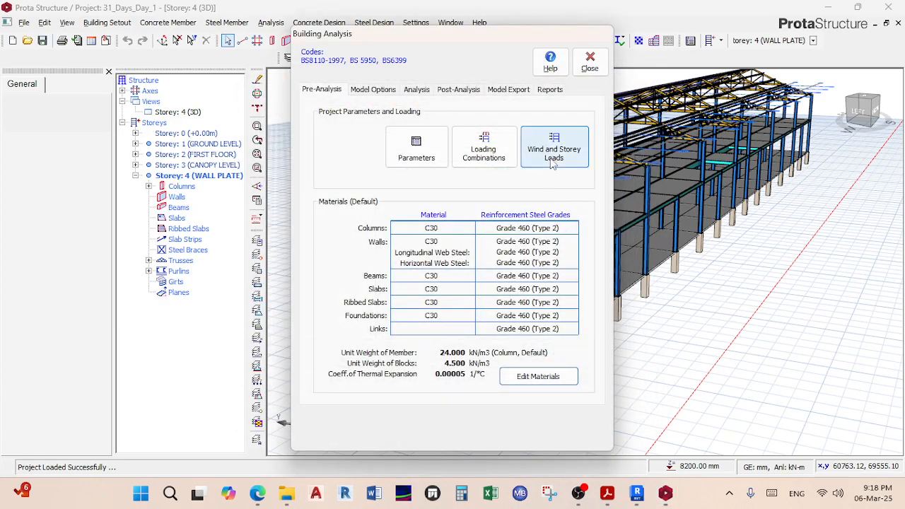
Step: Start the analysis with column/wall, beam reinforcement and steel member design, accepting the transfer-column prompts
{"action": "left_click", "coordinate": [408, 92]}
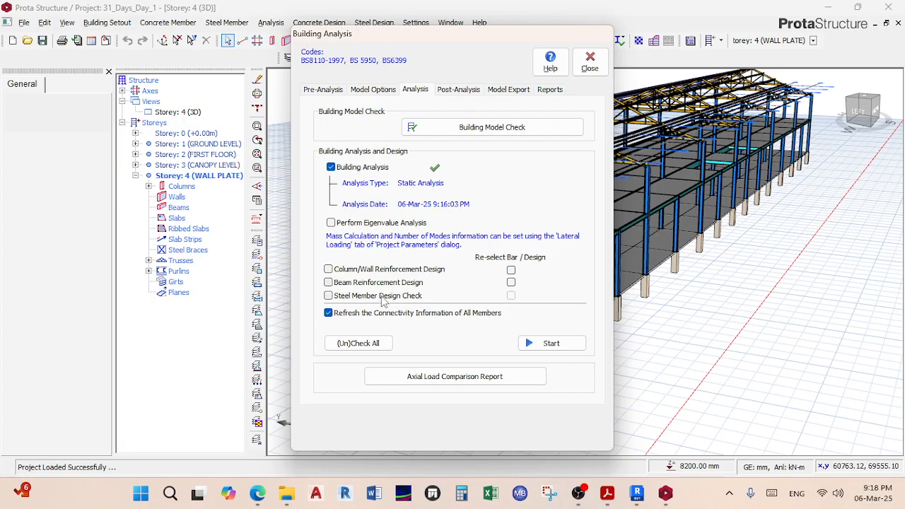
{"action": "left_click", "coordinate": [372, 272]}
{"action": "left_click", "coordinate": [374, 283]}
{"action": "left_click", "coordinate": [381, 296]}
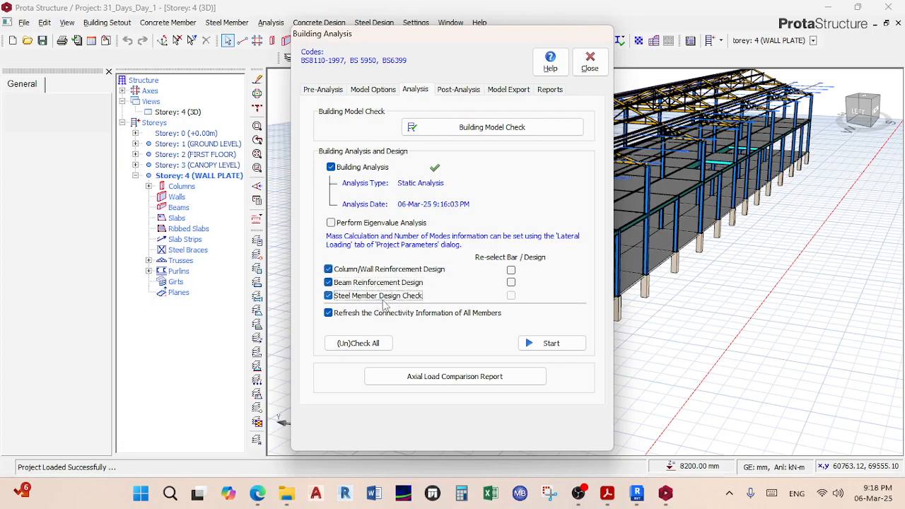
{"action": "left_click", "coordinate": [543, 343]}
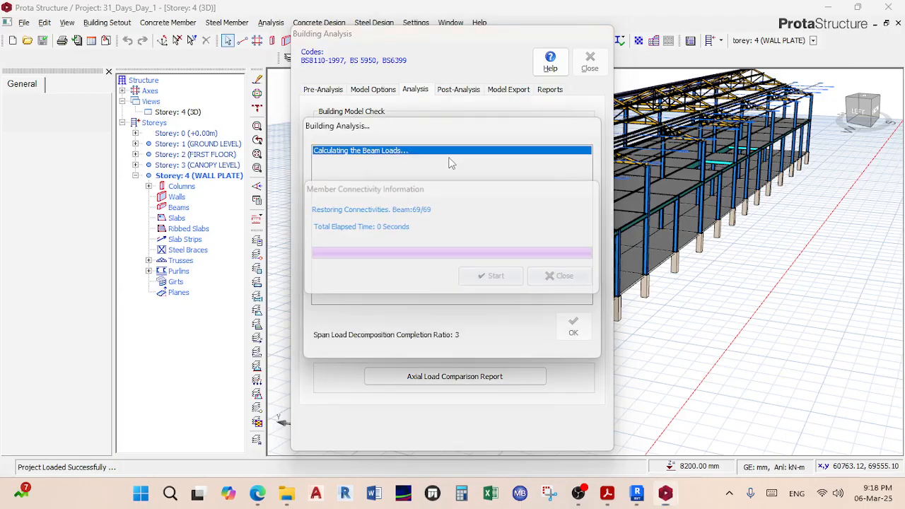
{"action": "left_click", "coordinate": [430, 324]}
{"action": "left_click", "coordinate": [489, 290]}
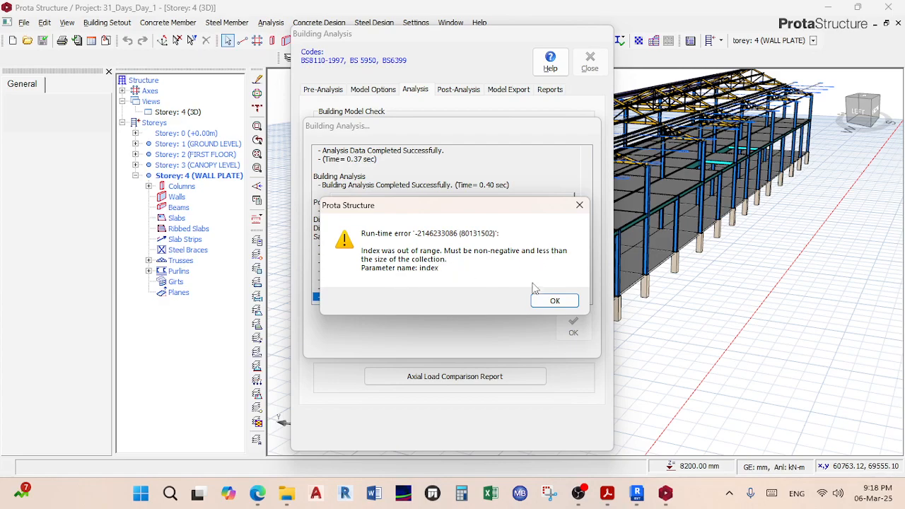
Step: Dismiss the error, admit the lobby guest in the Teams meeting, then minimise Teams
{"action": "left_click", "coordinate": [554, 301]}
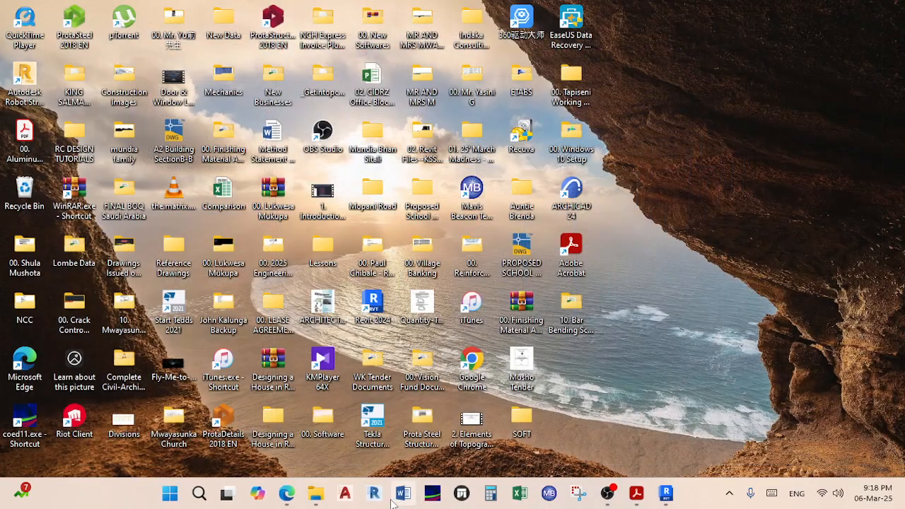
{"action": "mouse_move", "coordinate": [301, 503]}
{"action": "left_click", "coordinate": [233, 453]}
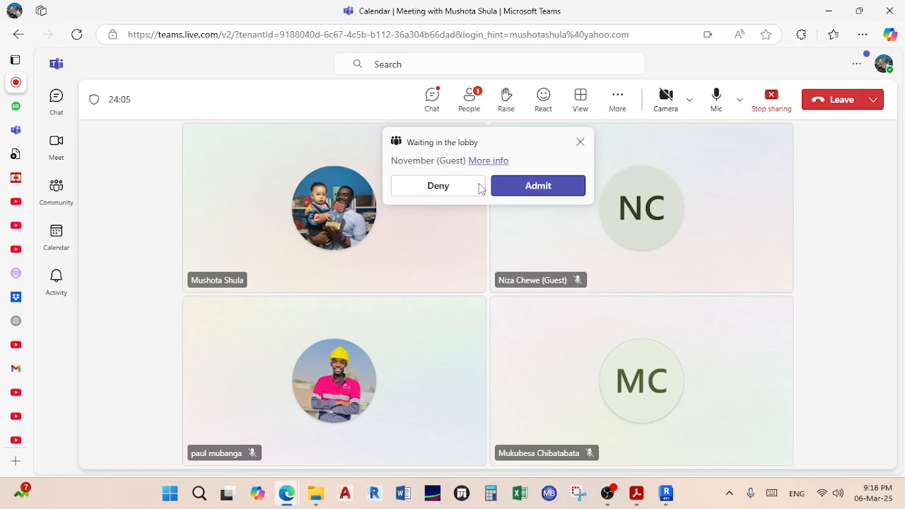
{"action": "left_click", "coordinate": [522, 186]}
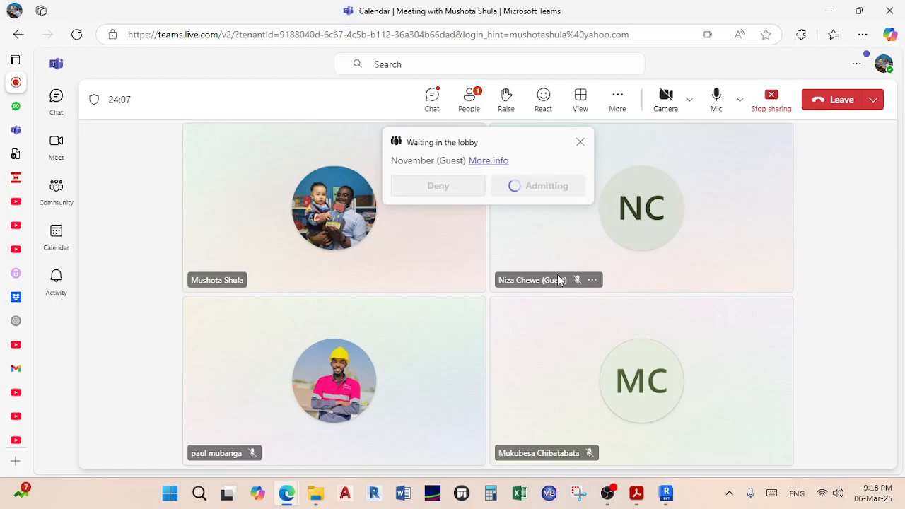
{"action": "mouse_move", "coordinate": [559, 281]}
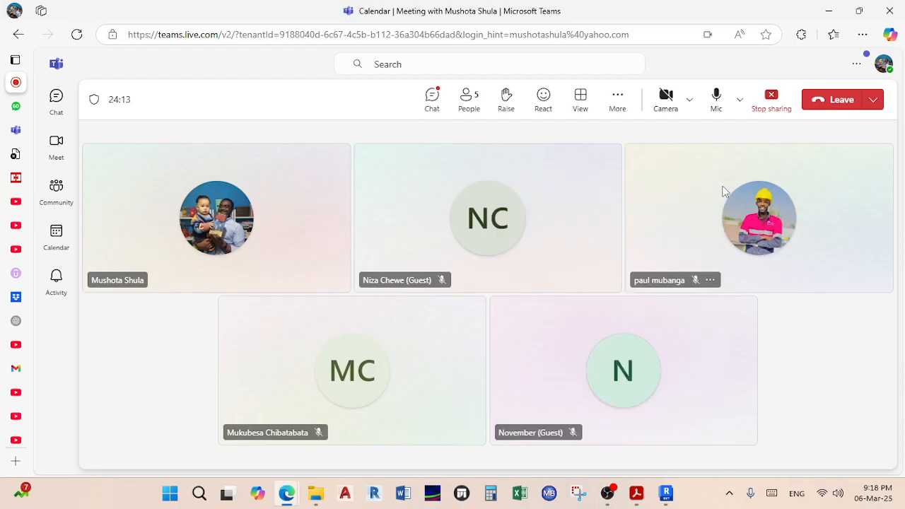
{"action": "left_click", "coordinate": [826, 10]}
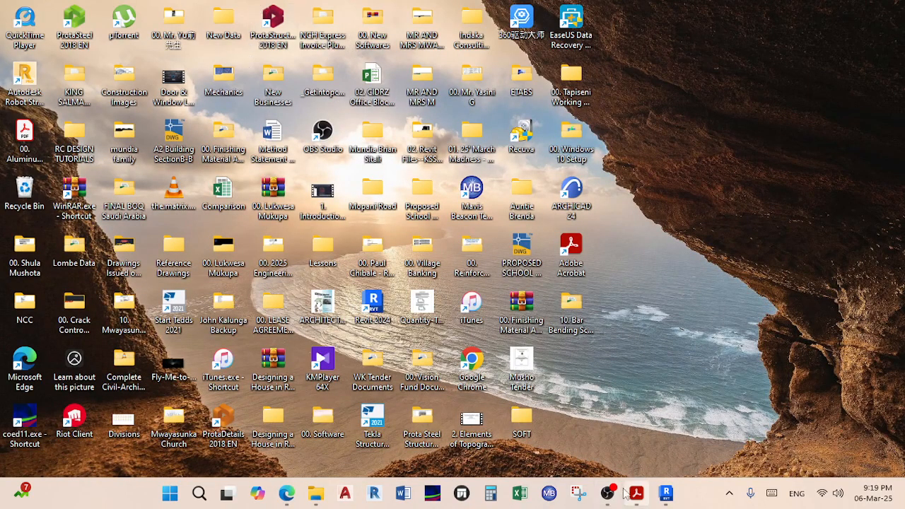
Step: Relaunch ProtaStructure 2018 EN, open 31_Days_Day_1, and orbit the four-storey frame in 3D
{"action": "left_click", "coordinate": [269, 29]}
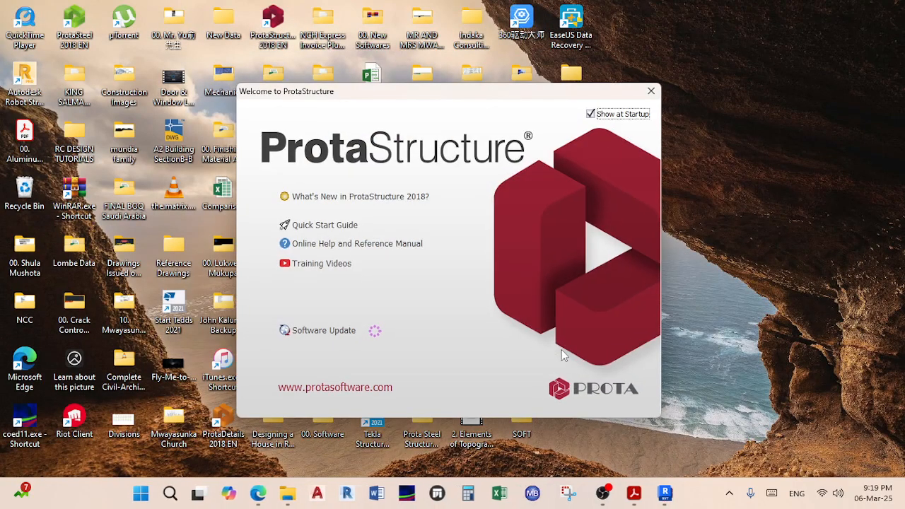
{"action": "left_click", "coordinate": [651, 90]}
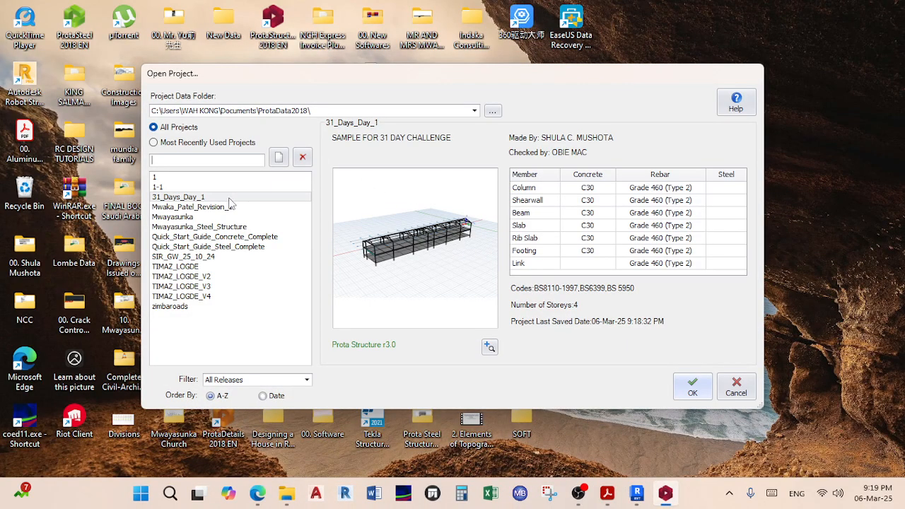
{"action": "left_click", "coordinate": [229, 199]}
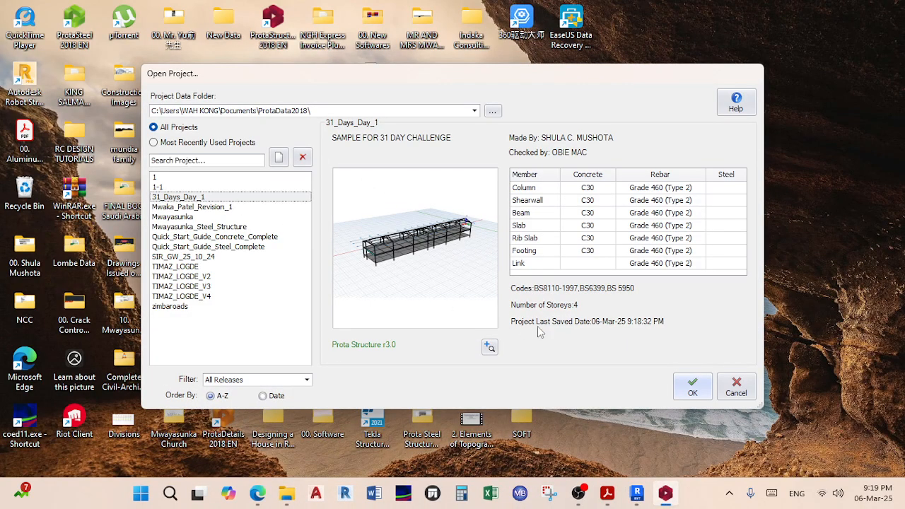
{"action": "left_click", "coordinate": [701, 393]}
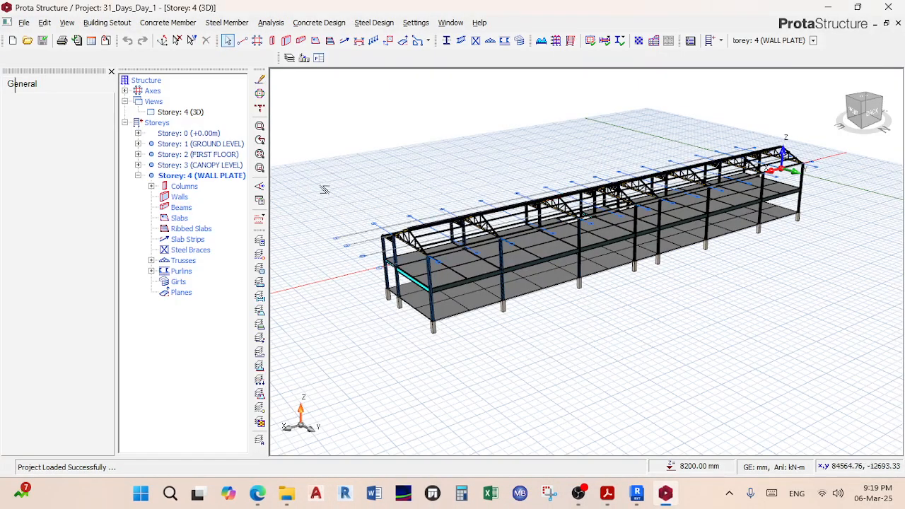
{"action": "middle_click_drag", "start_coordinate": [410, 244], "coordinate": [707, 236]}
{"action": "scroll", "coordinate": [346, 244], "scroll_direction": "up", "scroll_amount": 5}
{"action": "scroll", "coordinate": [572, 271], "scroll_direction": "down", "scroll_amount": 2}
{"action": "middle_click_drag", "start_coordinate": [572, 270], "coordinate": [542, 216]}
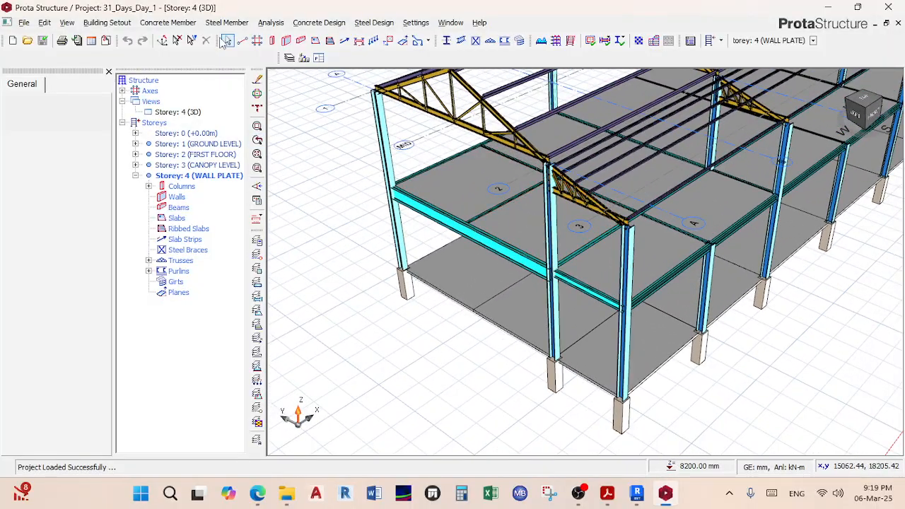
{"action": "left_click", "coordinate": [275, 23]}
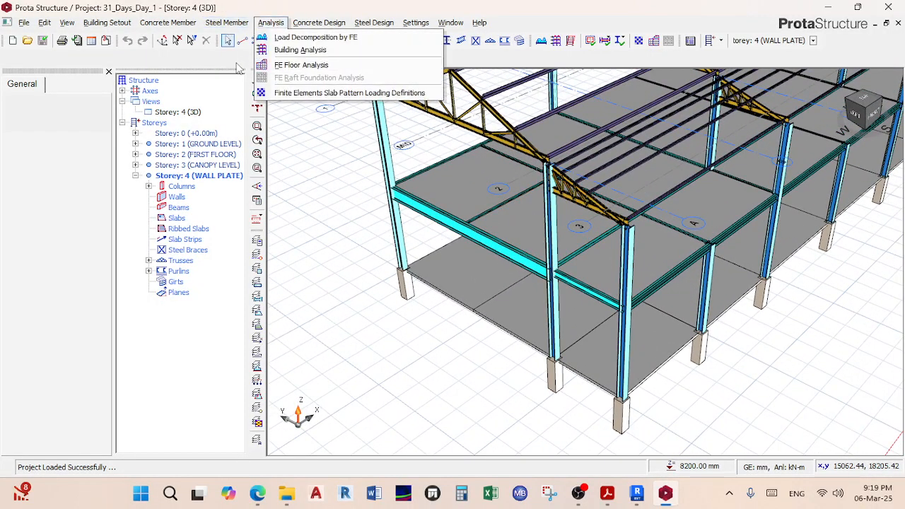
Step: Start Building Analysis with steel member, beam and column/wall design checks, accepting the prompts
{"action": "left_click", "coordinate": [304, 49]}
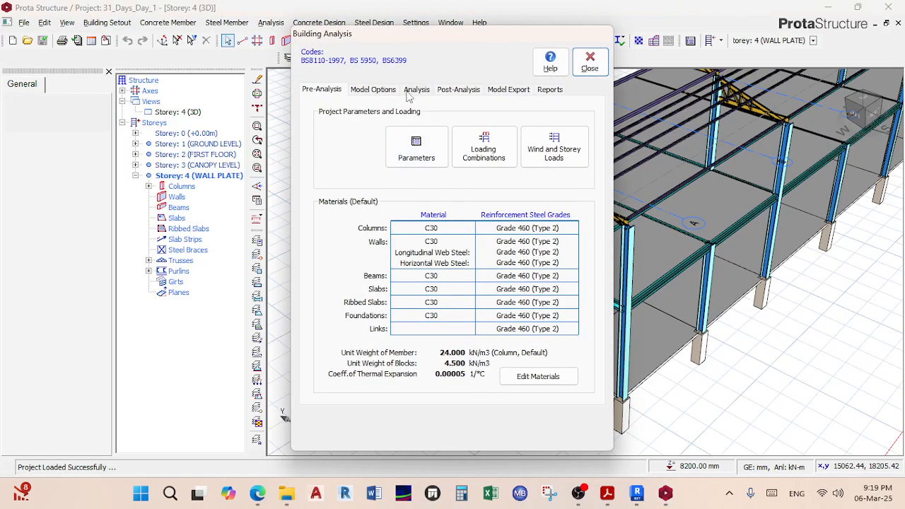
{"action": "left_click", "coordinate": [416, 91]}
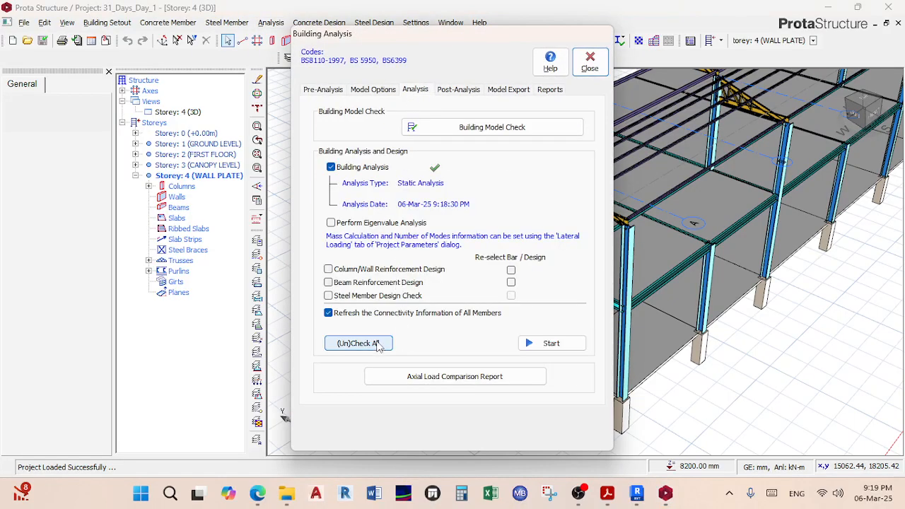
{"action": "left_click", "coordinate": [378, 297]}
{"action": "left_click", "coordinate": [371, 286]}
{"action": "left_click", "coordinate": [357, 270]}
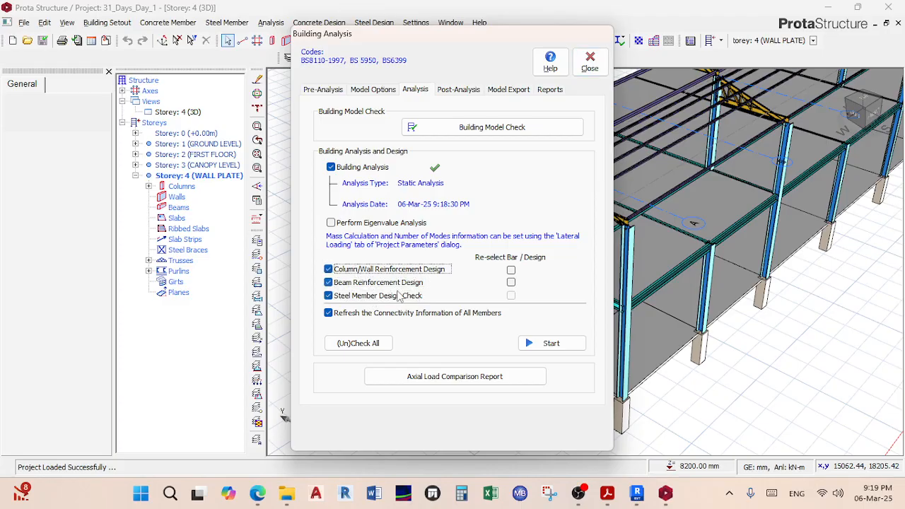
{"action": "left_click", "coordinate": [542, 344]}
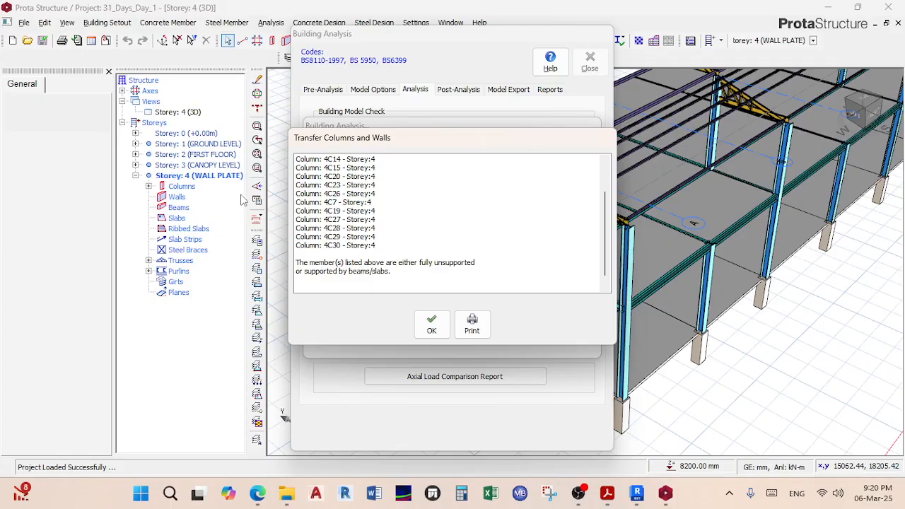
{"action": "left_click", "coordinate": [430, 326]}
{"action": "left_click", "coordinate": [490, 290]}
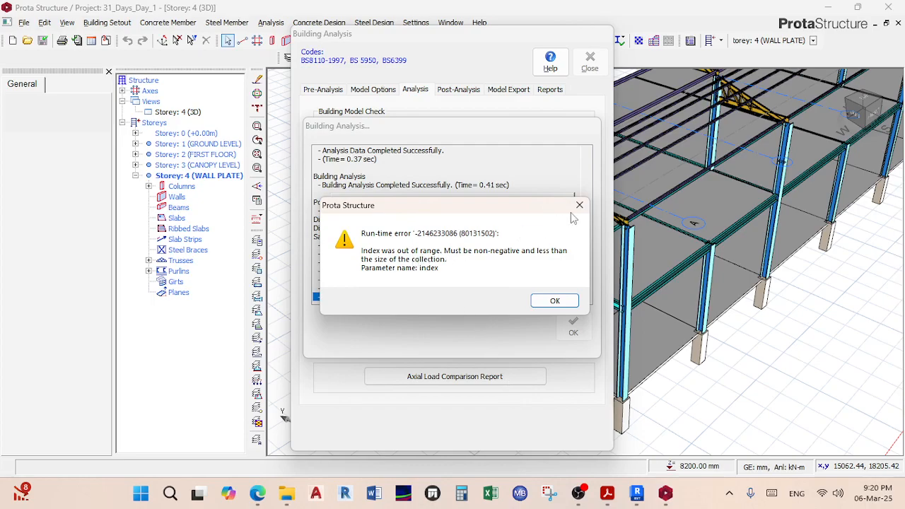
{"action": "left_click", "coordinate": [554, 301]}
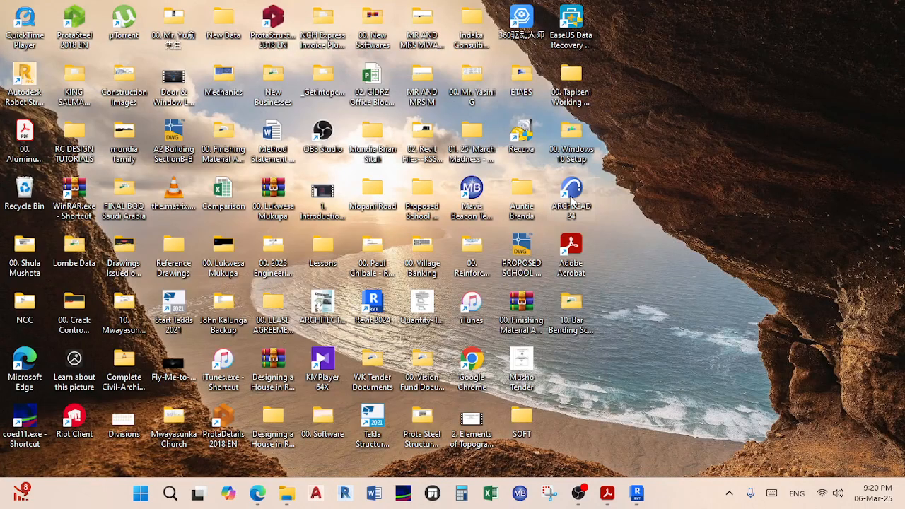
{"action": "left_click", "coordinate": [276, 17]}
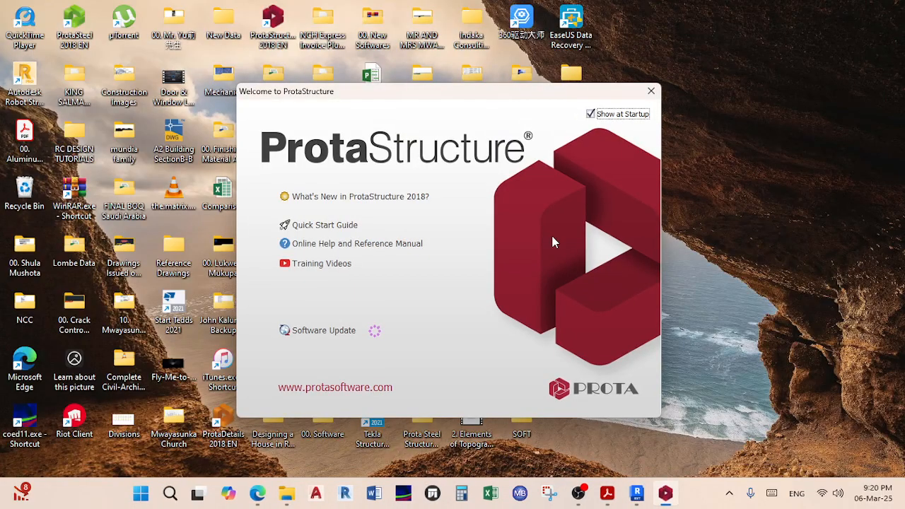
{"action": "left_click", "coordinate": [651, 90]}
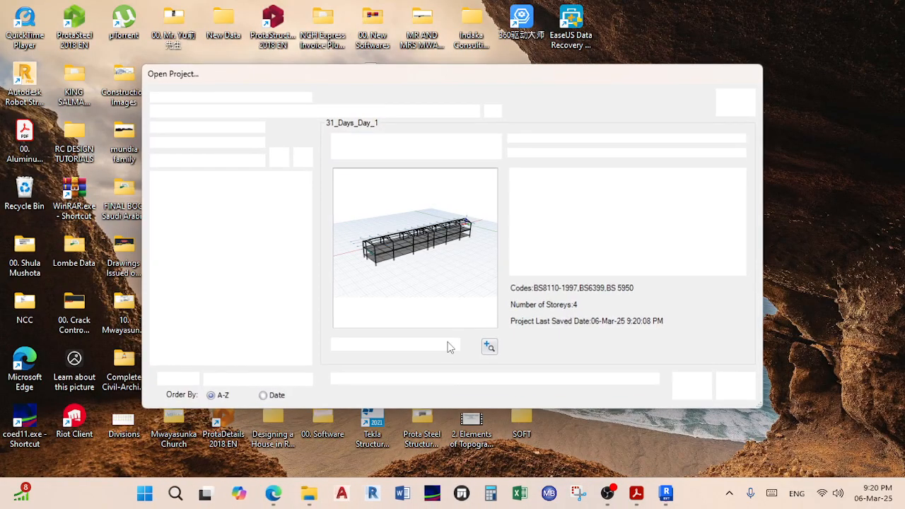
{"action": "left_click", "coordinate": [692, 387]}
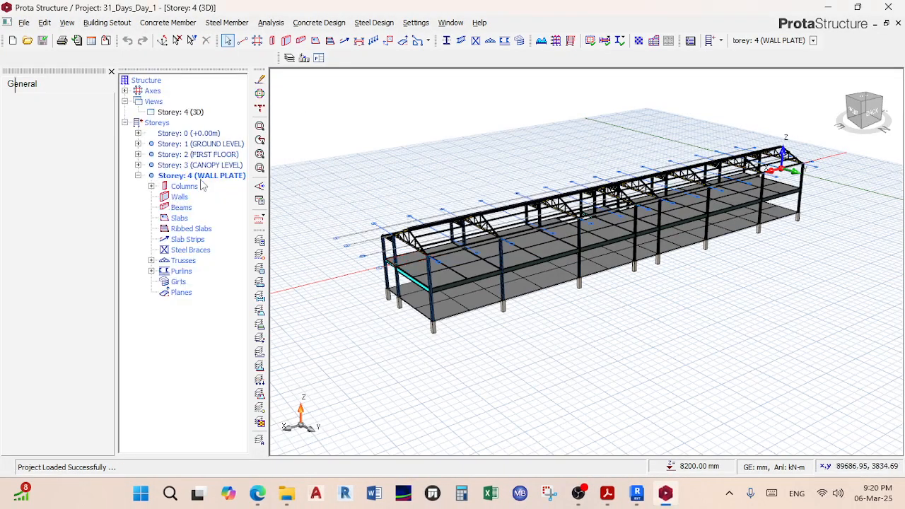
{"action": "left_click", "coordinate": [187, 176]}
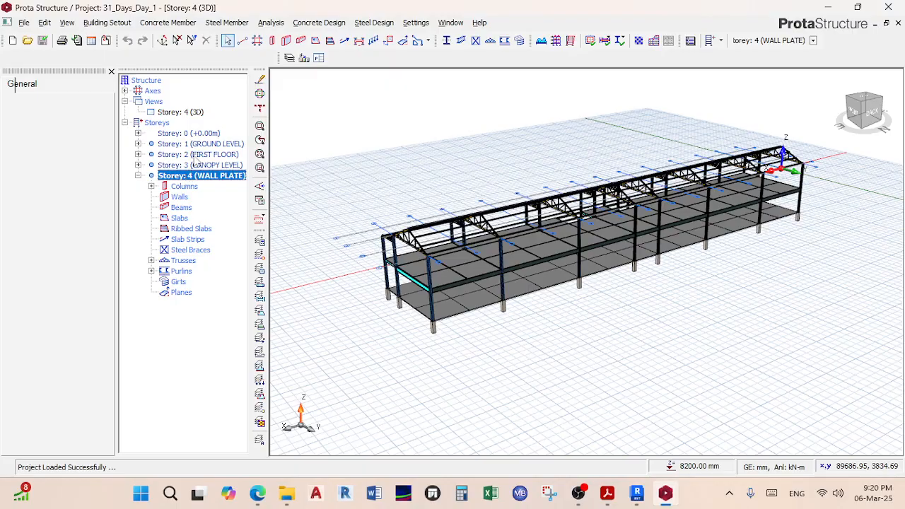
{"action": "scroll", "coordinate": [388, 263], "scroll_direction": "up", "scroll_amount": 2}
{"action": "scroll", "coordinate": [394, 262], "scroll_direction": "up", "scroll_amount": 5}
{"action": "scroll", "coordinate": [378, 248], "scroll_direction": "down", "scroll_amount": 1}
{"action": "middle_click_drag", "start_coordinate": [379, 244], "coordinate": [531, 272]}
{"action": "scroll", "coordinate": [513, 268], "scroll_direction": "up", "scroll_amount": 4}
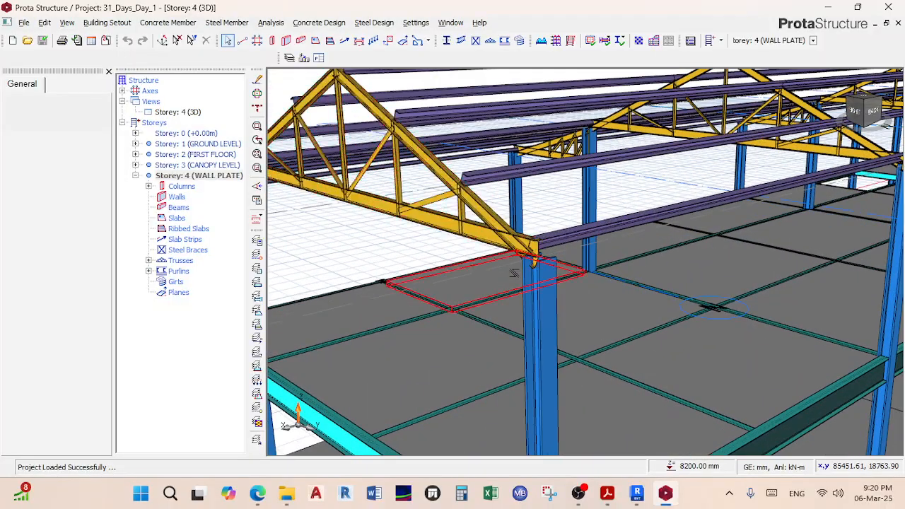
{"action": "scroll", "coordinate": [513, 233], "scroll_direction": "down", "scroll_amount": 4}
{"action": "middle_click_drag", "start_coordinate": [520, 216], "coordinate": [540, 161]}
{"action": "right_click", "coordinate": [540, 232]}
{"action": "left_click", "coordinate": [542, 185]}
{"action": "right_click_drag", "start_coordinate": [540, 161], "coordinate": [559, 253]}
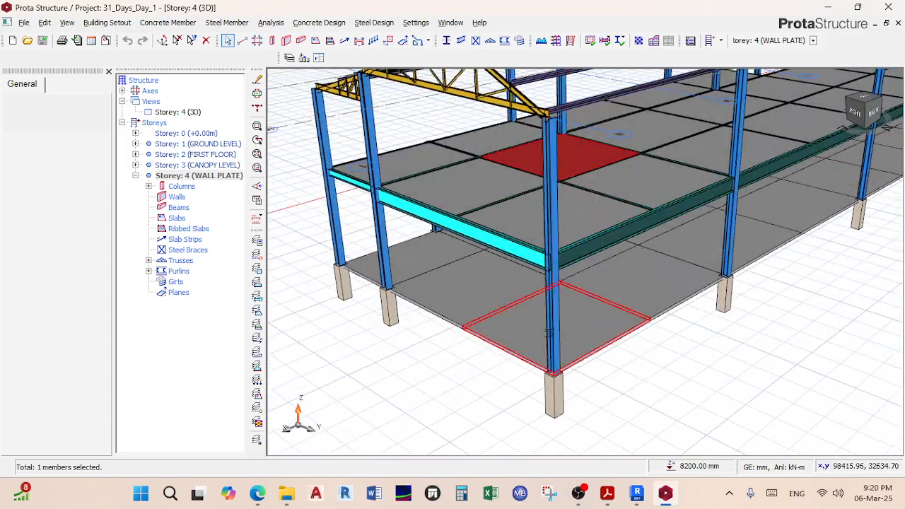
Step: Update corner column 4C26's properties, accept invalidated analysis results, and open the Storey 4 view options
{"action": "left_click", "coordinate": [556, 324]}
{"action": "right_click", "coordinate": [557, 326]}
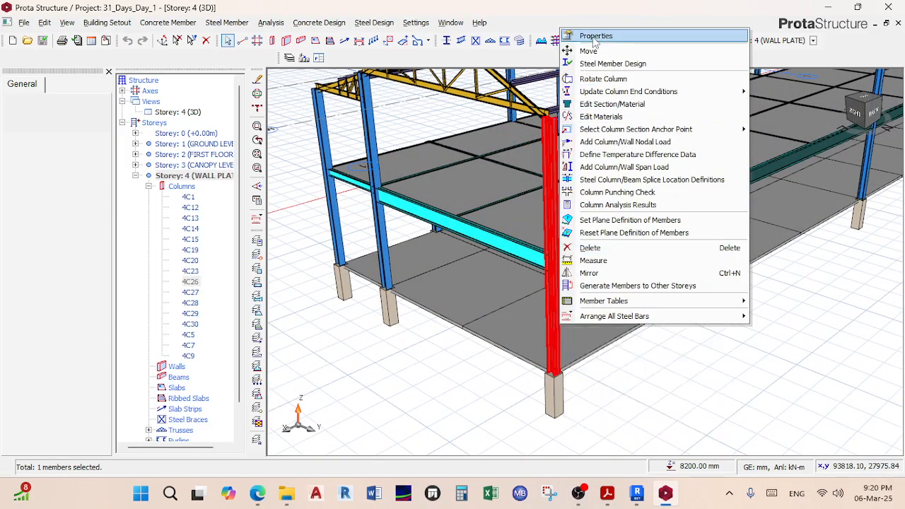
{"action": "left_click", "coordinate": [584, 40]}
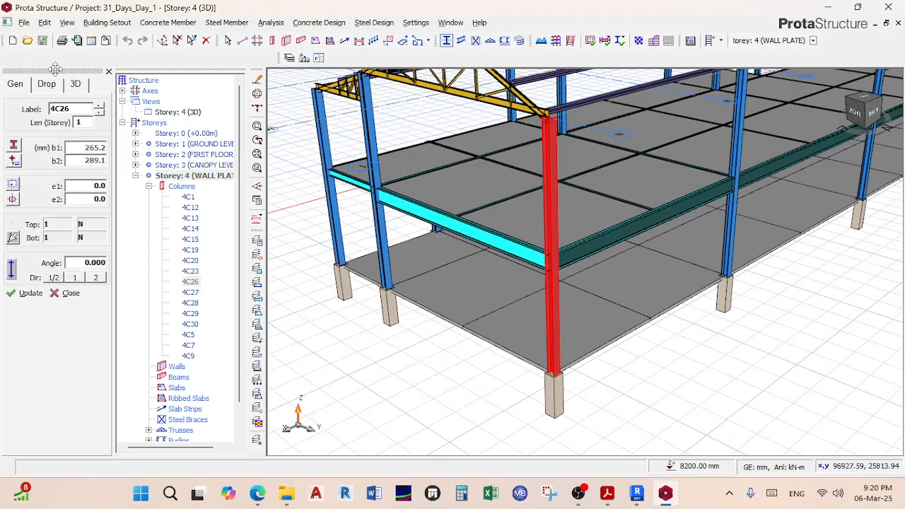
{"action": "left_click_drag", "start_coordinate": [55, 70], "coordinate": [190, 124]}
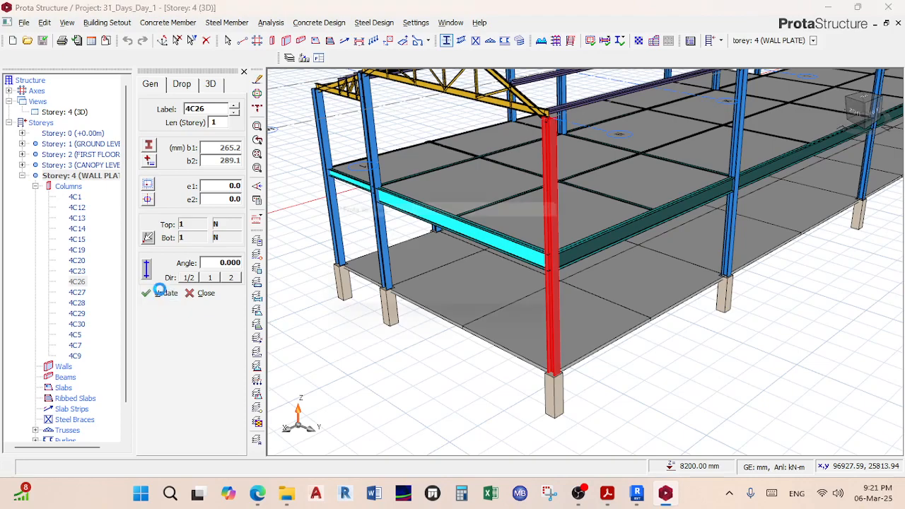
{"action": "left_click", "coordinate": [164, 293]}
{"action": "left_click", "coordinate": [478, 300]}
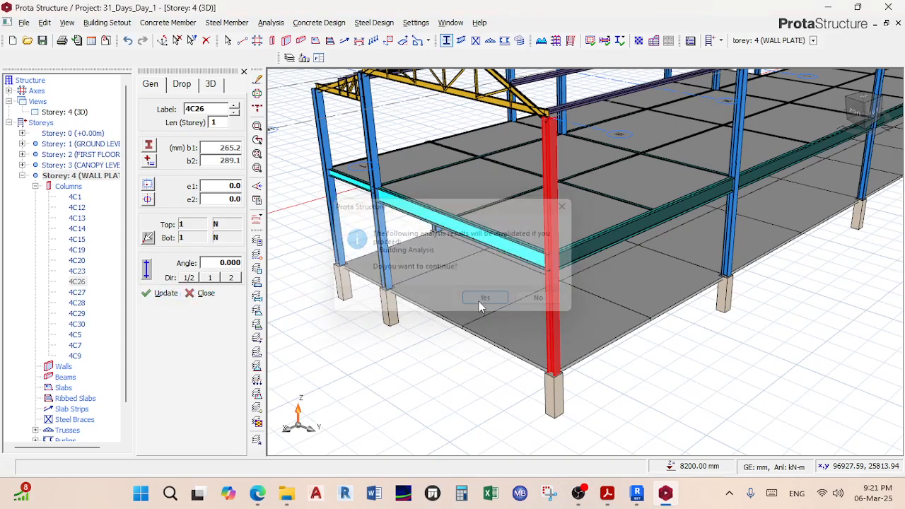
{"action": "left_click", "coordinate": [81, 113]}
{"action": "right_click", "coordinate": [83, 115]}
Step: Restrict the selection filter to columns only and window-select across the Storey 4 plan
{"action": "left_click", "coordinate": [111, 119]}
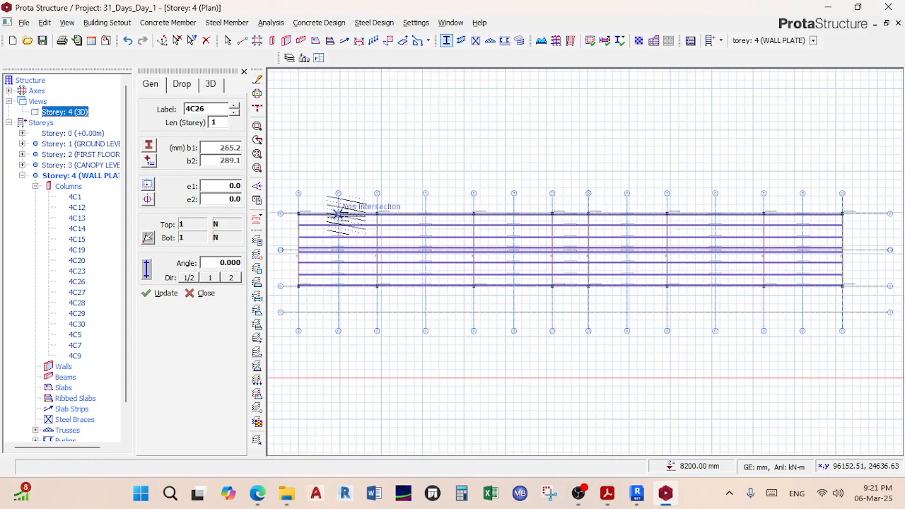
{"action": "double_click", "coordinate": [62, 176]}
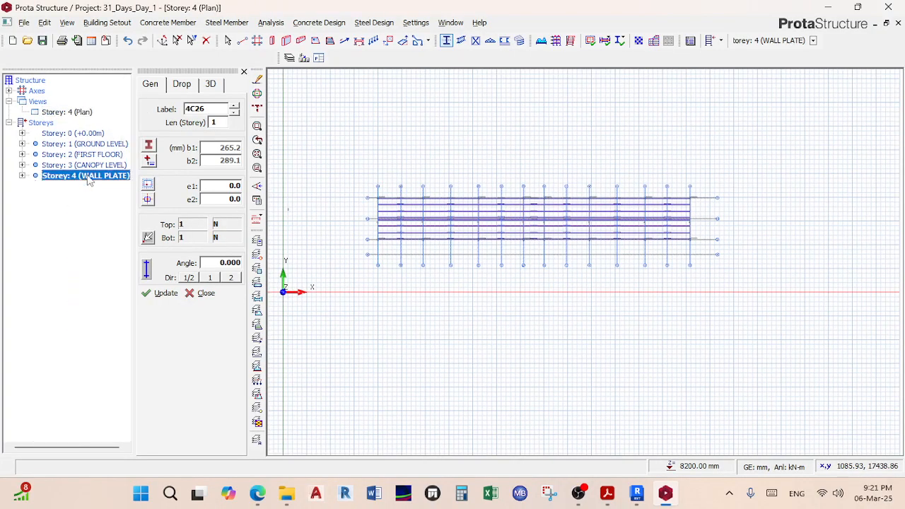
{"action": "left_click", "coordinate": [191, 40]}
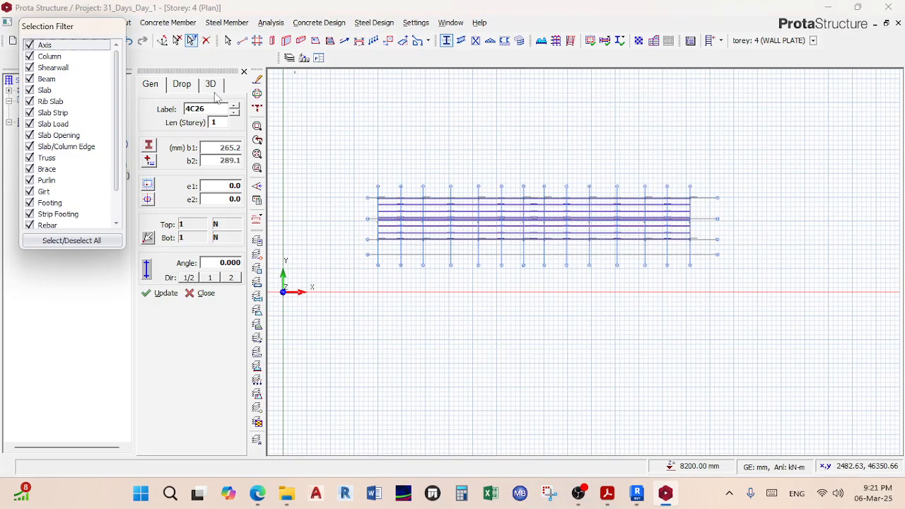
{"action": "left_click", "coordinate": [71, 240]}
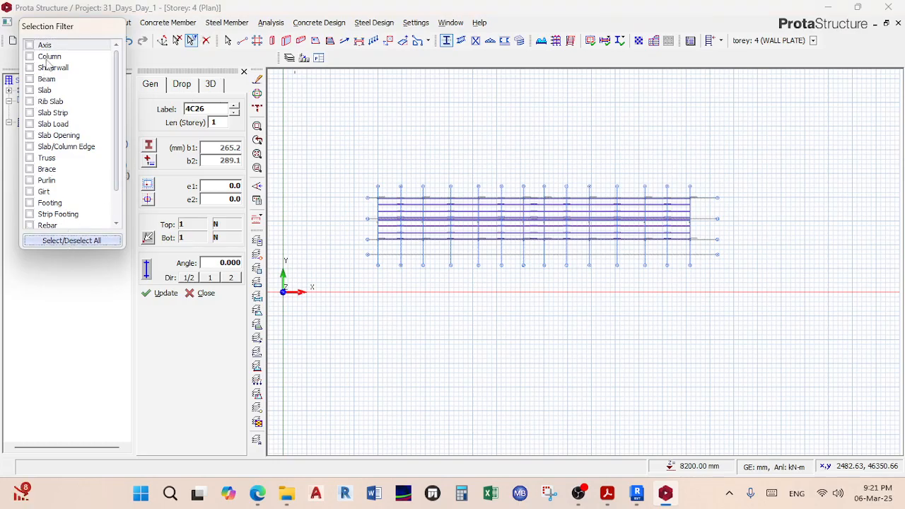
{"action": "left_click", "coordinate": [46, 56]}
{"action": "left_click_drag", "start_coordinate": [341, 131], "coordinate": [707, 261]}
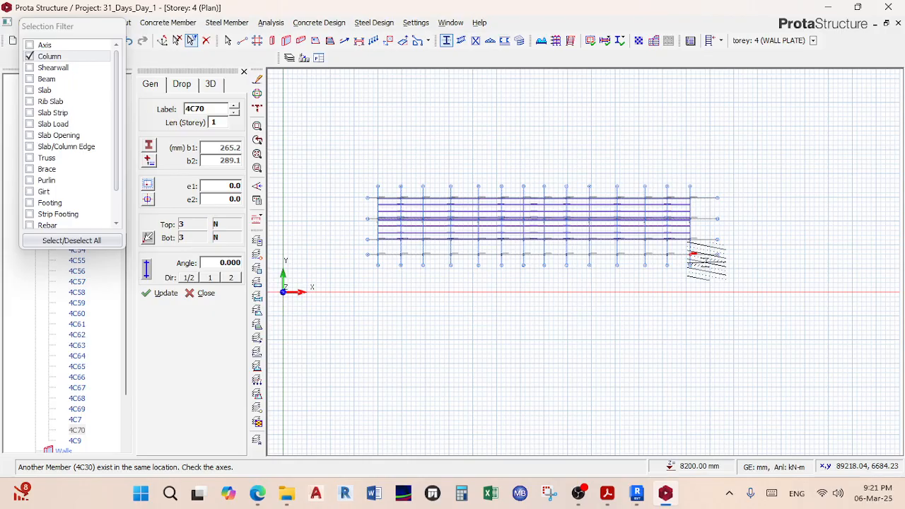
{"action": "scroll", "coordinate": [622, 255], "scroll_direction": "up", "scroll_amount": 3}
{"action": "middle_click_drag", "start_coordinate": [532, 244], "coordinate": [622, 239]}
{"action": "scroll", "coordinate": [343, 191], "scroll_direction": "up", "scroll_amount": 3}
{"action": "scroll", "coordinate": [342, 191], "scroll_direction": "down", "scroll_amount": 2}
{"action": "middle_click_drag", "start_coordinate": [353, 196], "coordinate": [406, 214]}
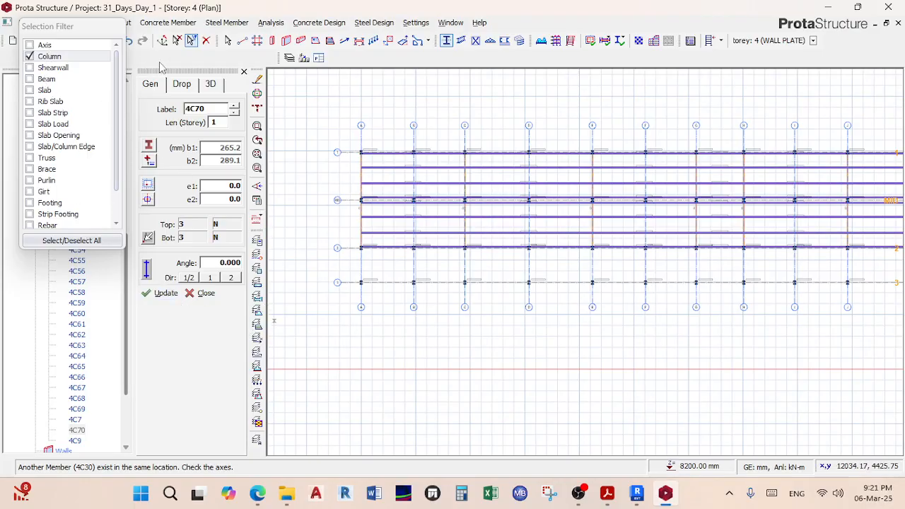
Step: Switch Storey 4 to 3D and orbit the building to inspect the added columns
{"action": "left_click", "coordinate": [192, 41]}
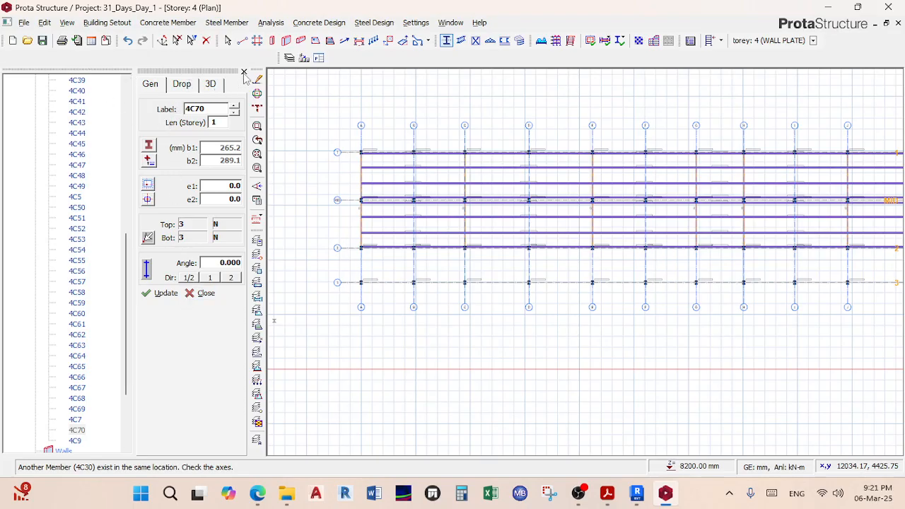
{"action": "scroll", "coordinate": [73, 226], "scroll_direction": "up", "scroll_amount": 10}
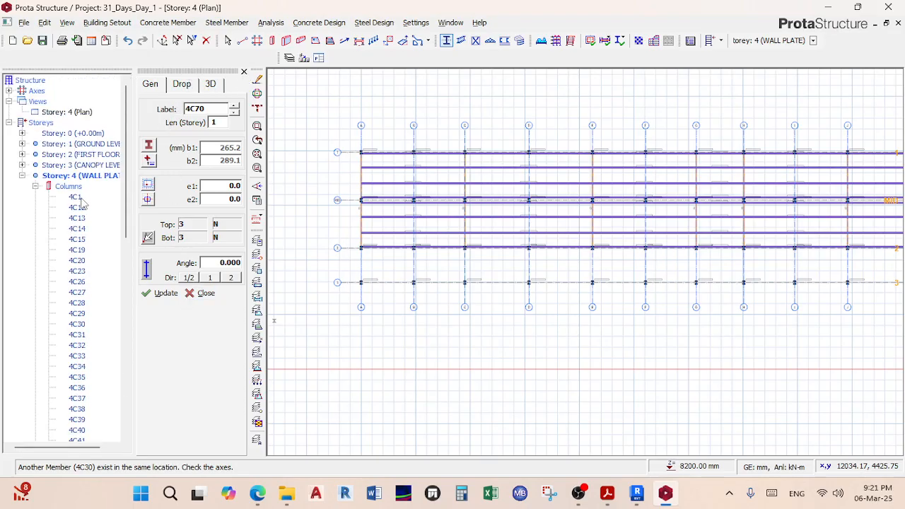
{"action": "left_click", "coordinate": [84, 112]}
{"action": "right_click", "coordinate": [83, 113]}
{"action": "left_click", "coordinate": [113, 129]}
{"action": "middle_click_drag", "start_coordinate": [364, 235], "coordinate": [495, 206], "text": "shift"}
{"action": "scroll", "coordinate": [348, 298], "scroll_direction": "up", "scroll_amount": 3}
{"action": "middle_click_drag", "start_coordinate": [348, 298], "coordinate": [504, 313], "text": "shift"}
{"action": "scroll", "coordinate": [458, 293], "scroll_direction": "up", "scroll_amount": 5}
{"action": "scroll", "coordinate": [504, 313], "scroll_direction": "down", "scroll_amount": 5}
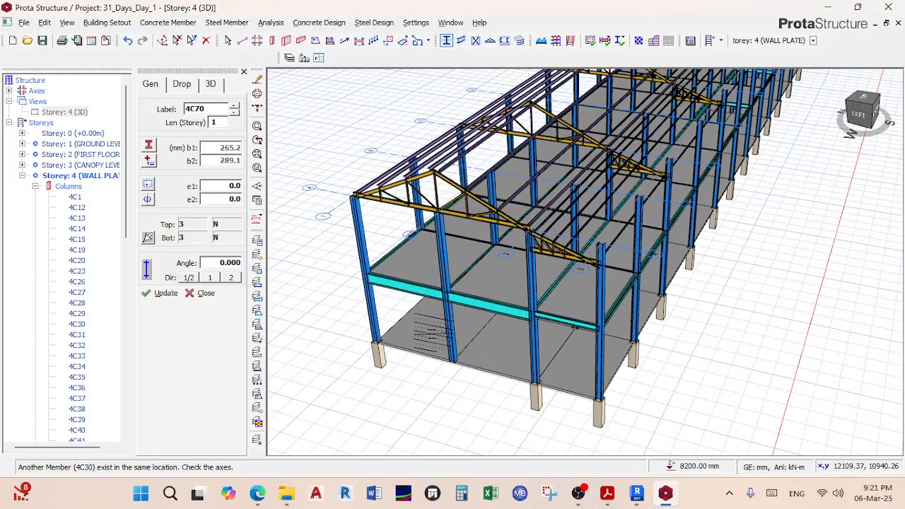
Step: Cancel column placement, undo the duplicate columns, and return Storey 4 to plan view
{"action": "key", "text": "Escape"}
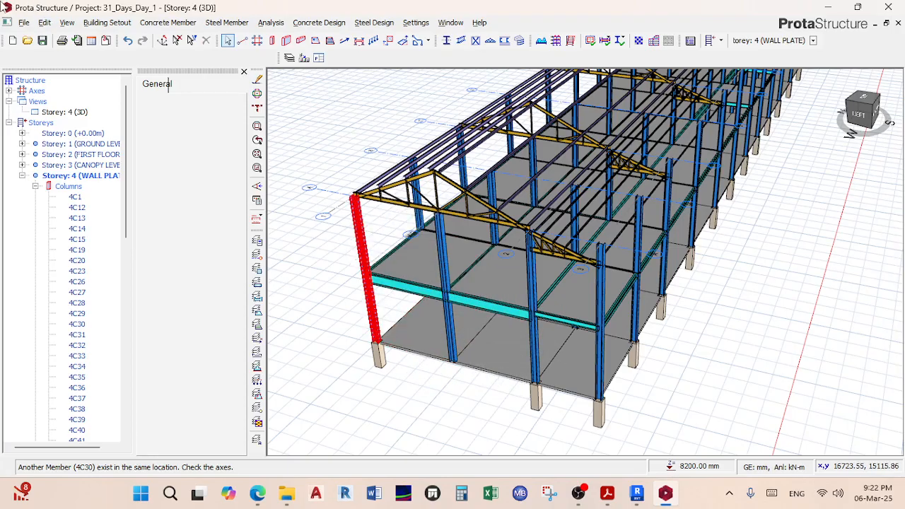
{"action": "left_click", "coordinate": [128, 41]}
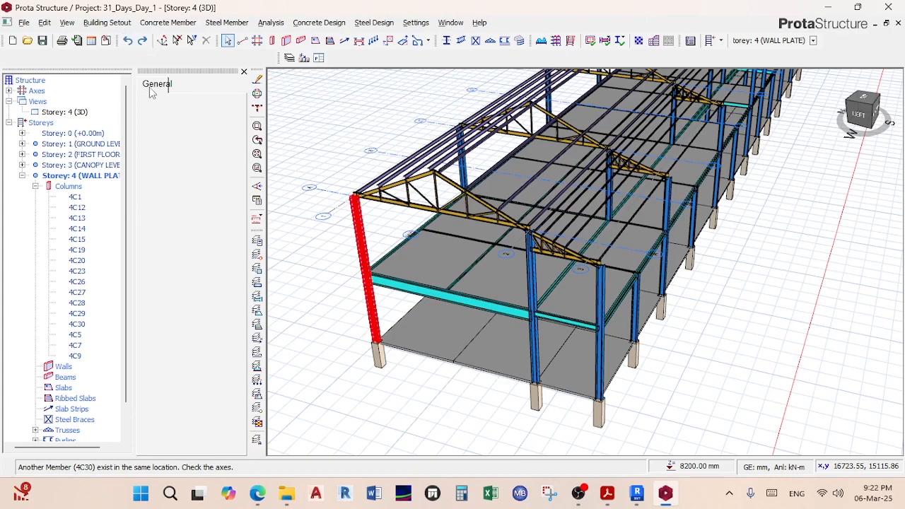
{"action": "left_click", "coordinate": [71, 113]}
{"action": "right_click", "coordinate": [77, 112]}
{"action": "left_click", "coordinate": [106, 116]}
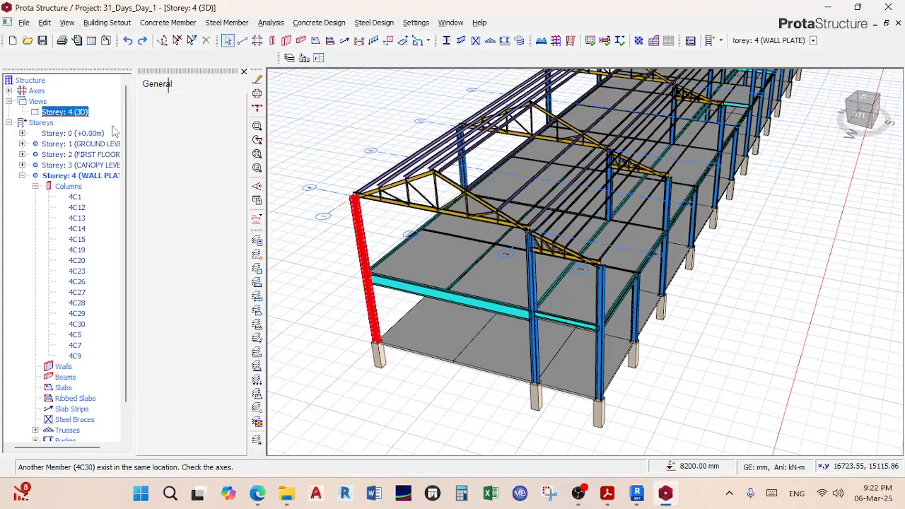
{"action": "middle_click_drag", "start_coordinate": [378, 200], "coordinate": [447, 167]}
{"action": "scroll", "coordinate": [443, 167], "scroll_direction": "up", "scroll_amount": 3}
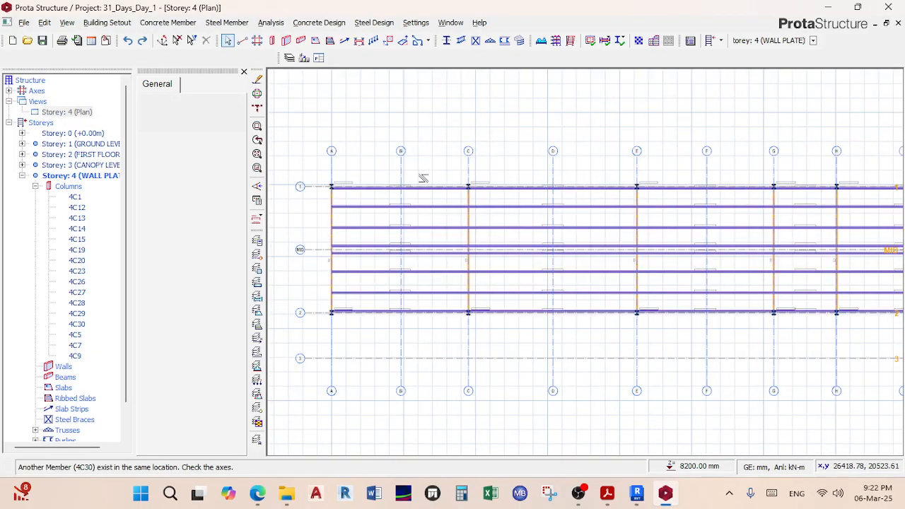
Step: Box-select the columns across the Storey 4 plan with the selection filter open
{"action": "middle_click_drag", "start_coordinate": [347, 189], "coordinate": [367, 176]}
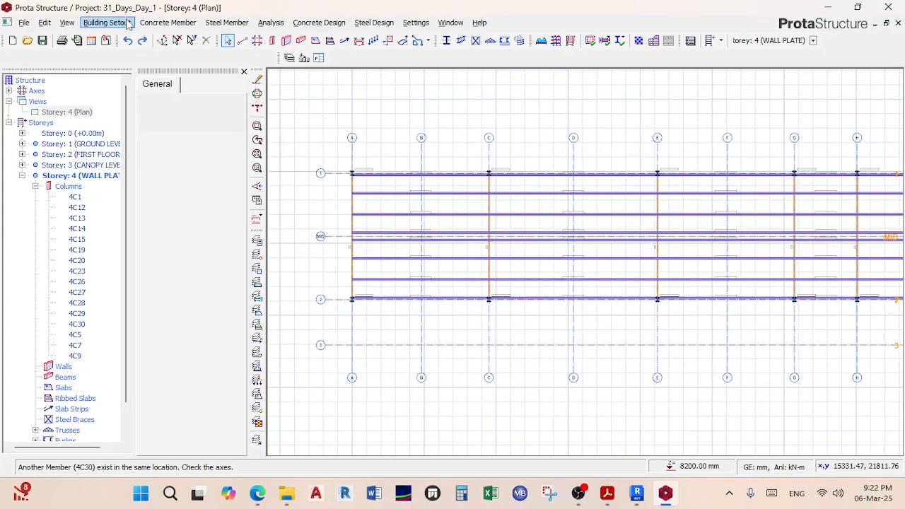
{"action": "left_click", "coordinate": [192, 41]}
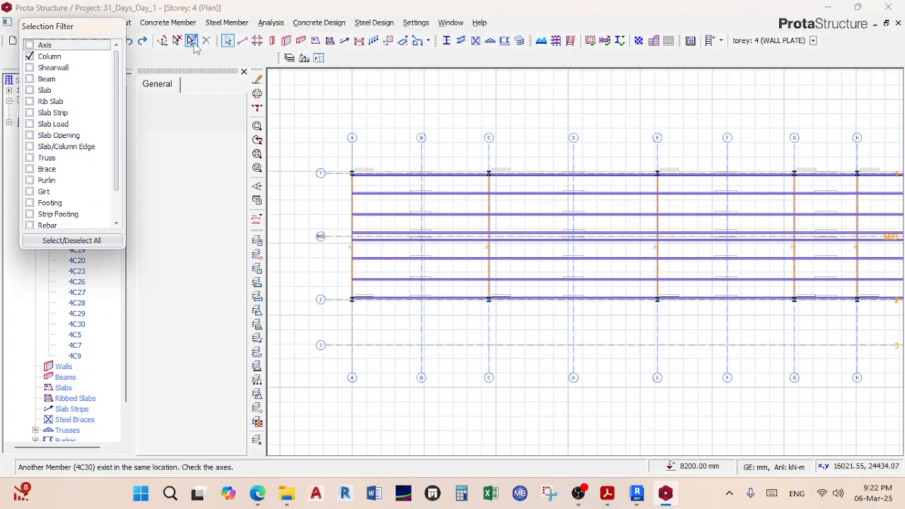
{"action": "left_click_drag", "start_coordinate": [314, 113], "coordinate": [816, 332]}
{"action": "scroll", "coordinate": [430, 225], "scroll_direction": "down", "scroll_amount": 5}
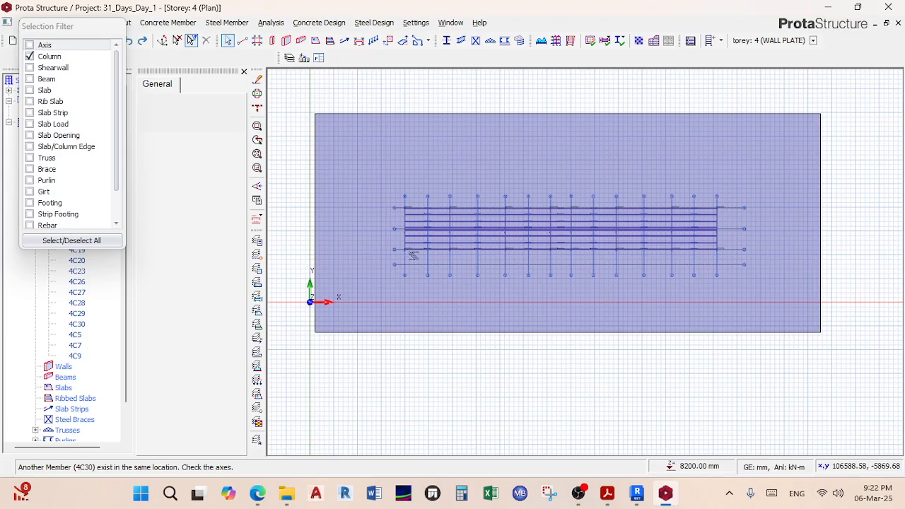
{"action": "scroll", "coordinate": [415, 256], "scroll_direction": "down", "scroll_amount": 1}
{"action": "middle_click_drag", "start_coordinate": [502, 259], "coordinate": [495, 257]}
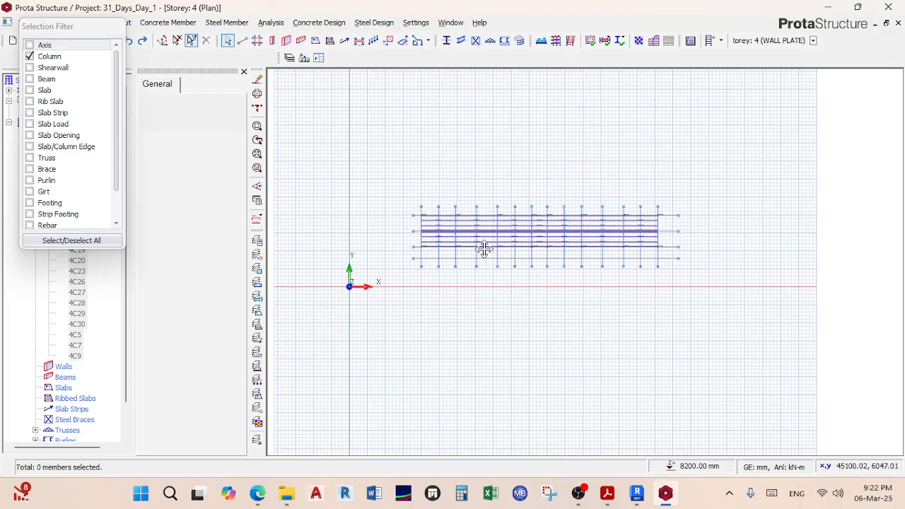
{"action": "scroll", "coordinate": [495, 256], "scroll_direction": "up", "scroll_amount": 2}
{"action": "left_click_drag", "start_coordinate": [301, 127], "coordinate": [739, 264]}
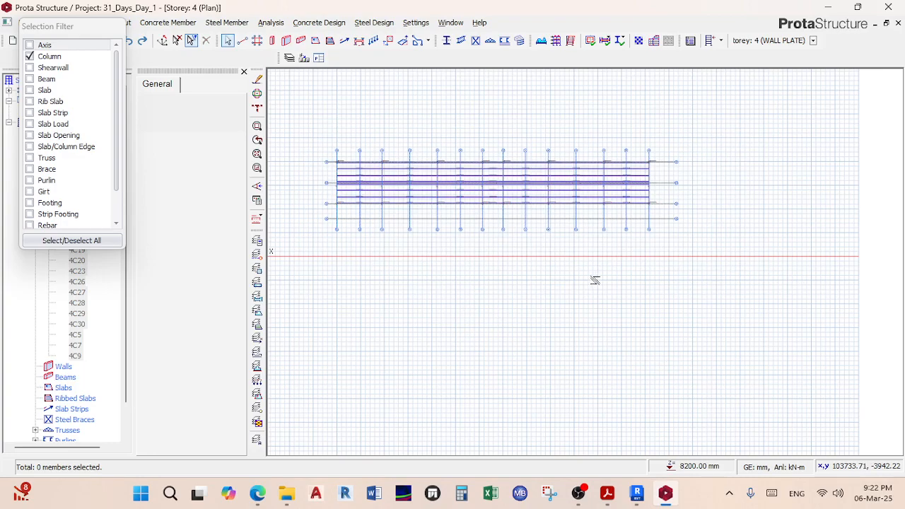
{"action": "left_click_drag", "start_coordinate": [305, 123], "coordinate": [756, 268]}
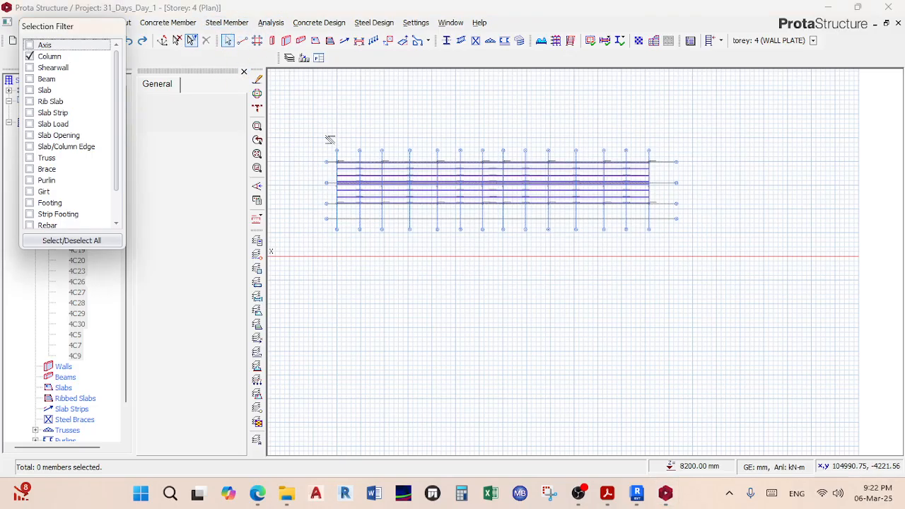
{"action": "left_click", "coordinate": [191, 40]}
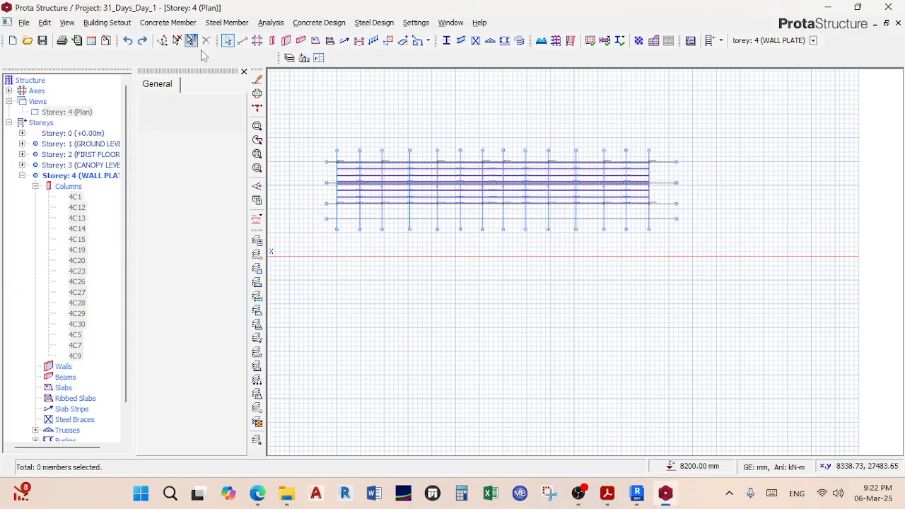
{"action": "middle_click_drag", "start_coordinate": [398, 155], "coordinate": [435, 156]}
{"action": "scroll", "coordinate": [485, 117], "scroll_direction": "up", "scroll_amount": 4}
{"action": "scroll", "coordinate": [484, 118], "scroll_direction": "down", "scroll_amount": 2}
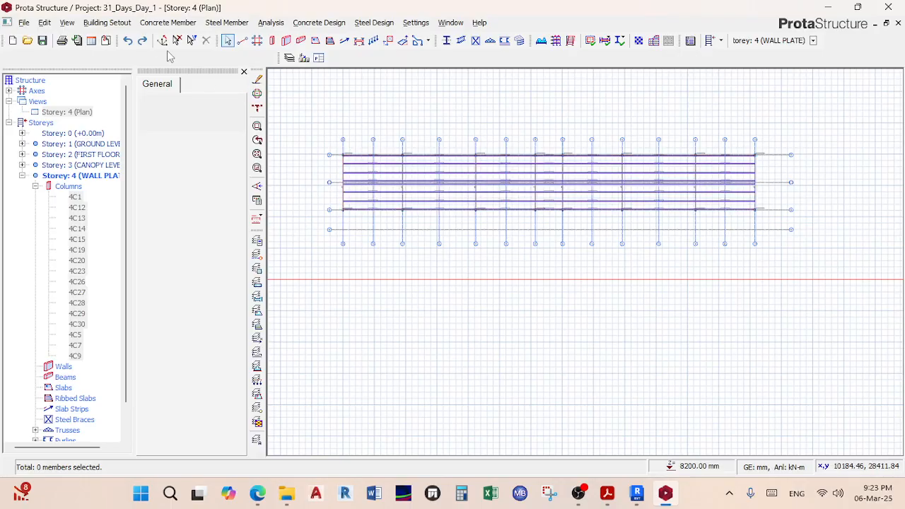
Step: Reset the filter to columns only, box-select the plan, and zoom in on grid A/1
{"action": "left_click", "coordinate": [190, 40]}
{"action": "left_click", "coordinate": [71, 241]}
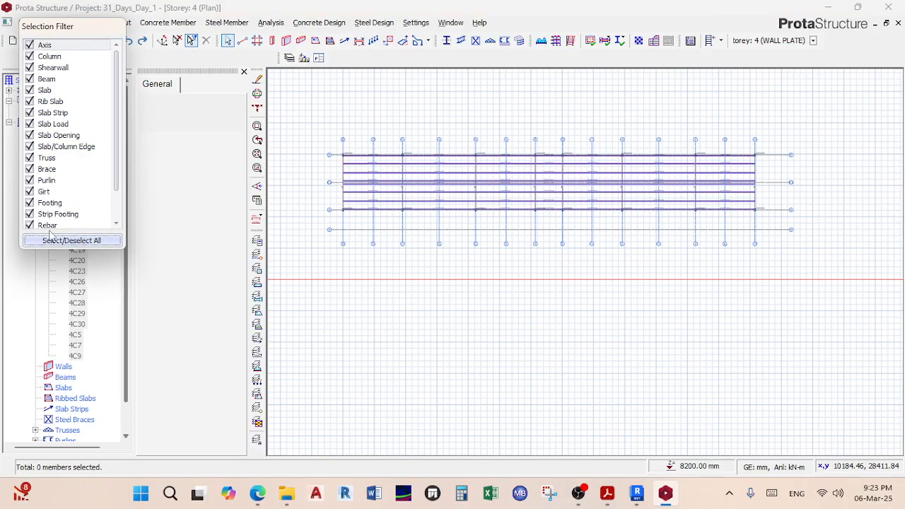
{"action": "left_click", "coordinate": [56, 244]}
{"action": "left_click", "coordinate": [30, 56]}
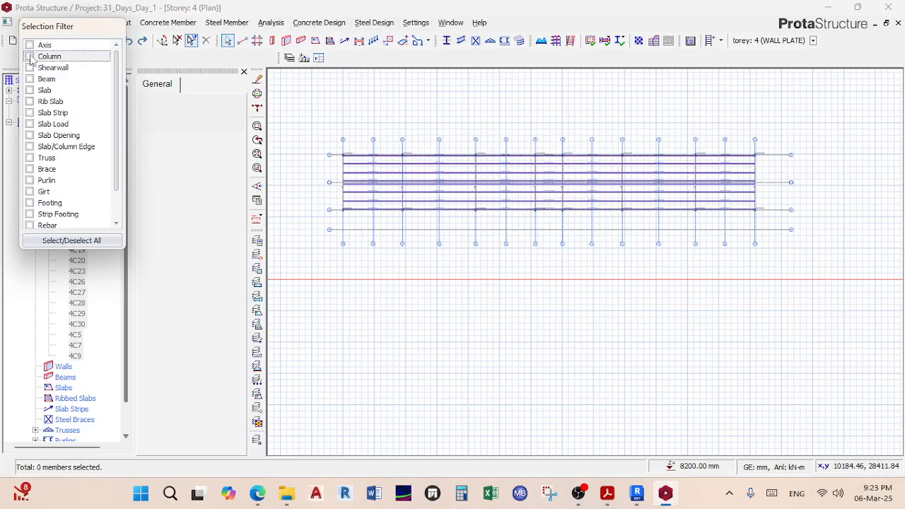
{"action": "left_click_drag", "start_coordinate": [322, 96], "coordinate": [834, 265]}
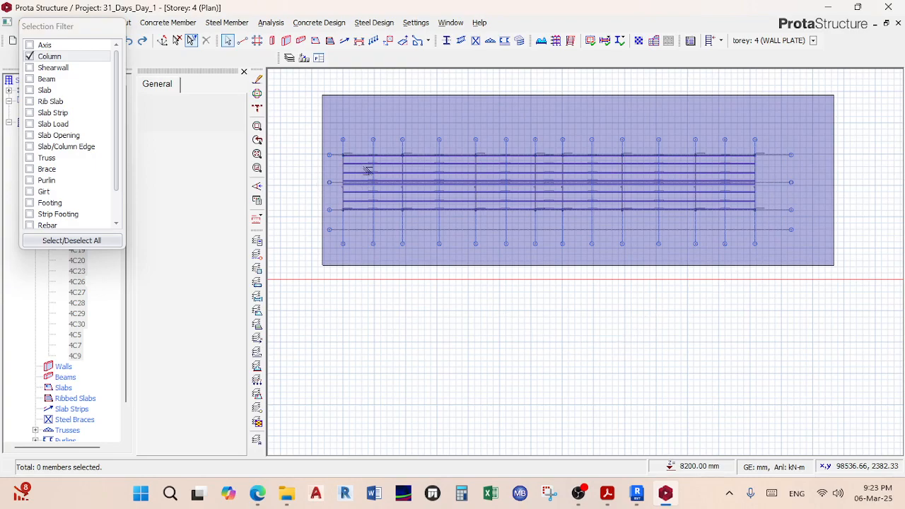
{"action": "scroll", "coordinate": [300, 131], "scroll_direction": "up", "scroll_amount": 4}
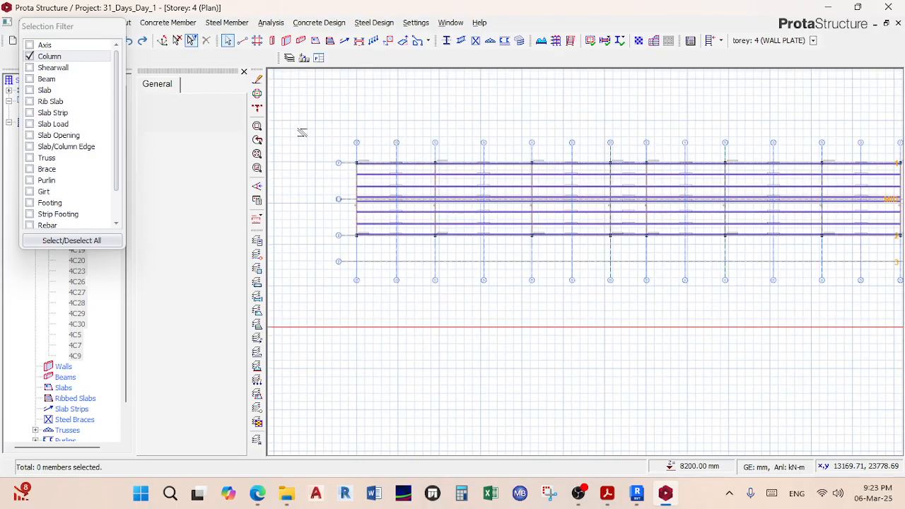
{"action": "middle_click_drag", "start_coordinate": [361, 160], "coordinate": [381, 109]}
{"action": "scroll", "coordinate": [380, 104], "scroll_direction": "up", "scroll_amount": 2}
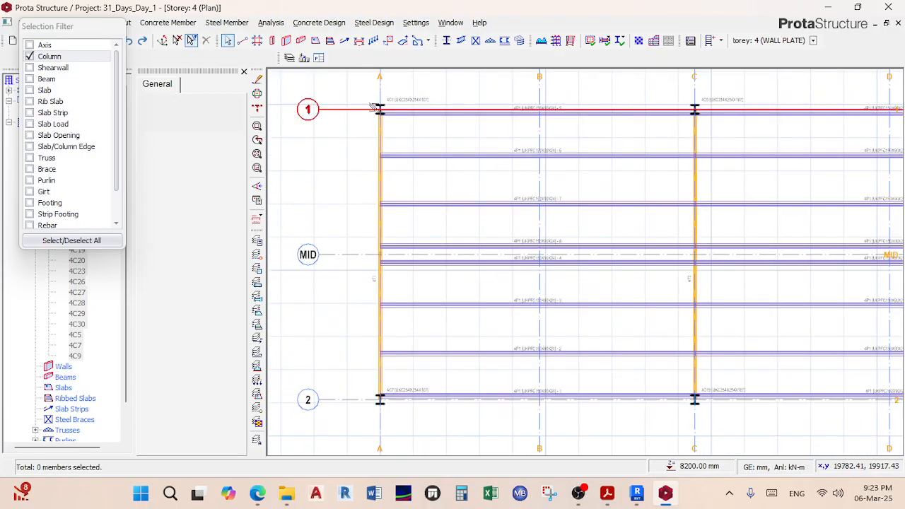
Step: Review the properties of column 4C1 at grid A/1, including its plane and support settings
{"action": "right_click", "coordinate": [380, 106]}
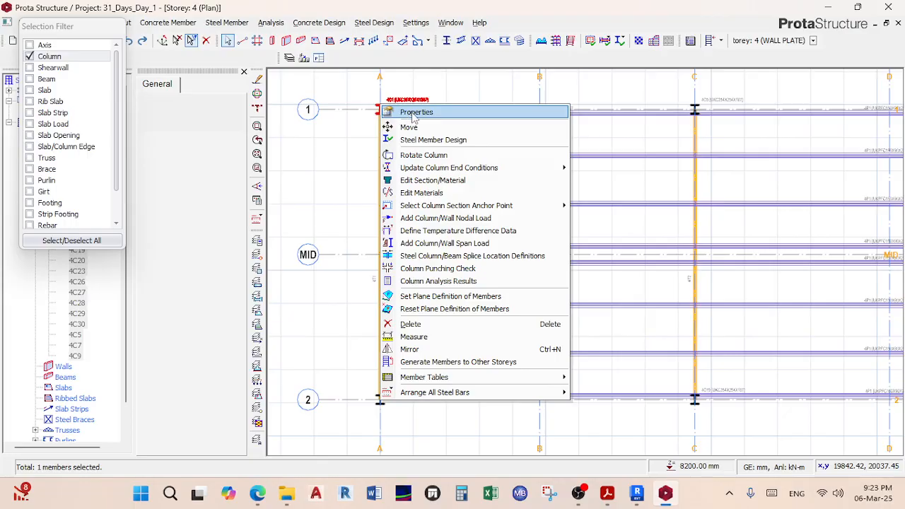
{"action": "left_click", "coordinate": [416, 112]}
{"action": "left_click", "coordinate": [191, 40]}
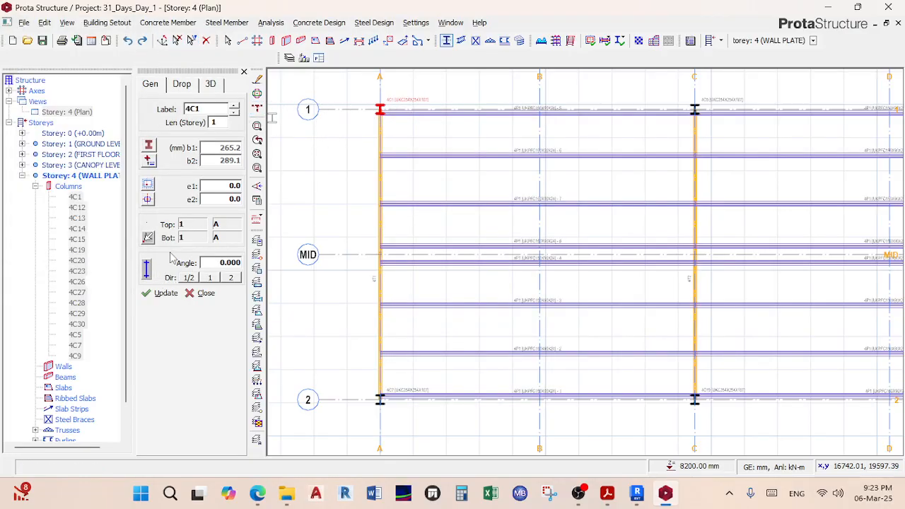
{"action": "left_click", "coordinate": [210, 84]}
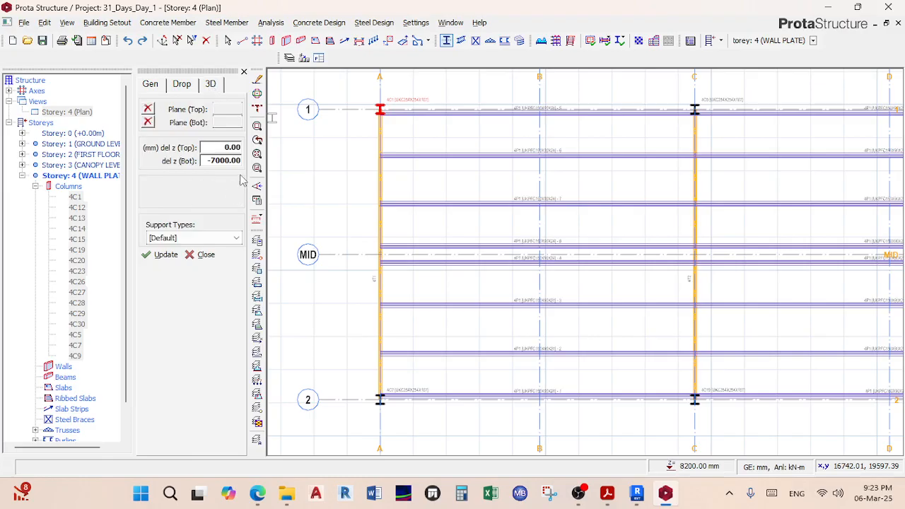
{"action": "left_click", "coordinate": [257, 168]}
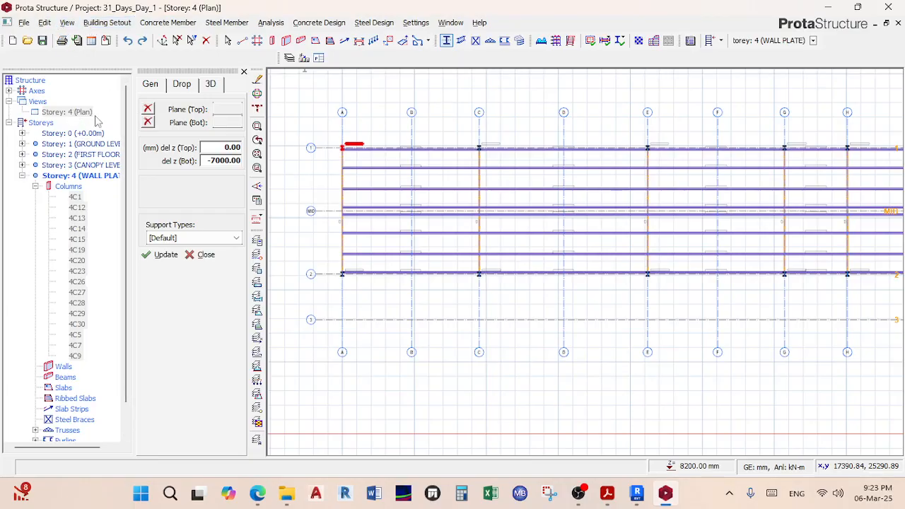
Step: Review the properties of column 4C5 on axis C
{"action": "left_click", "coordinate": [479, 155]}
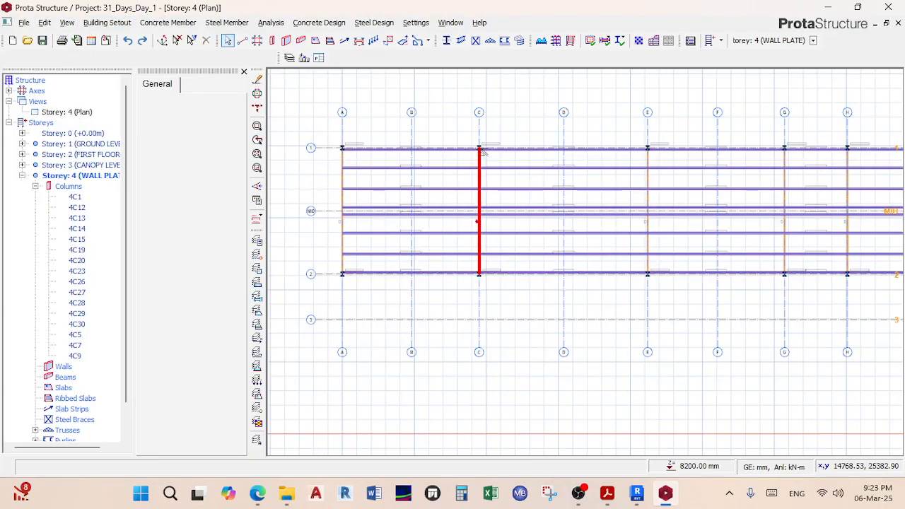
{"action": "scroll", "coordinate": [481, 154], "scroll_direction": "up", "scroll_amount": 3}
{"action": "right_click", "coordinate": [473, 147]}
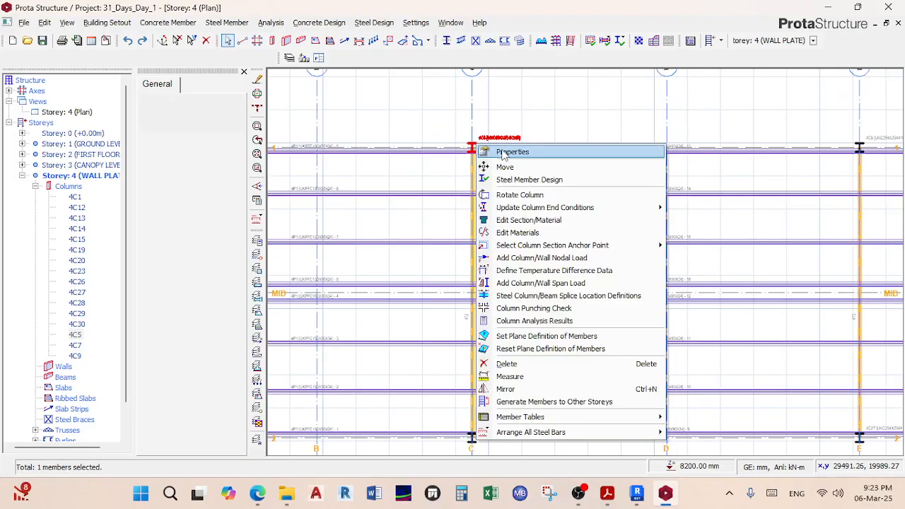
{"action": "left_click", "coordinate": [504, 154]}
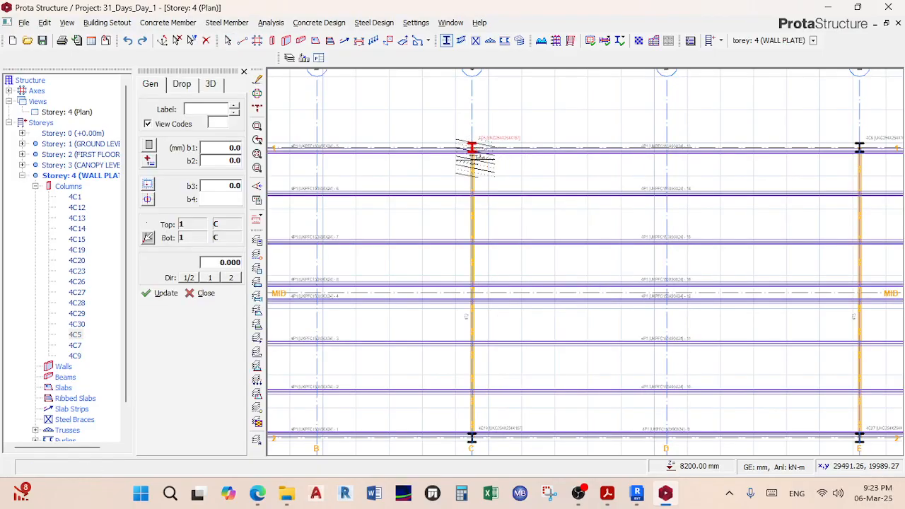
{"action": "left_click", "coordinate": [205, 293]}
Step: Run Steel Member Design on column 4C5 (UKC254X254X167), confirming it passes at 0.704 utilisation
{"action": "scroll", "coordinate": [466, 149], "scroll_direction": "up", "scroll_amount": 2}
{"action": "left_click", "coordinate": [466, 148]}
{"action": "right_click", "coordinate": [468, 147]}
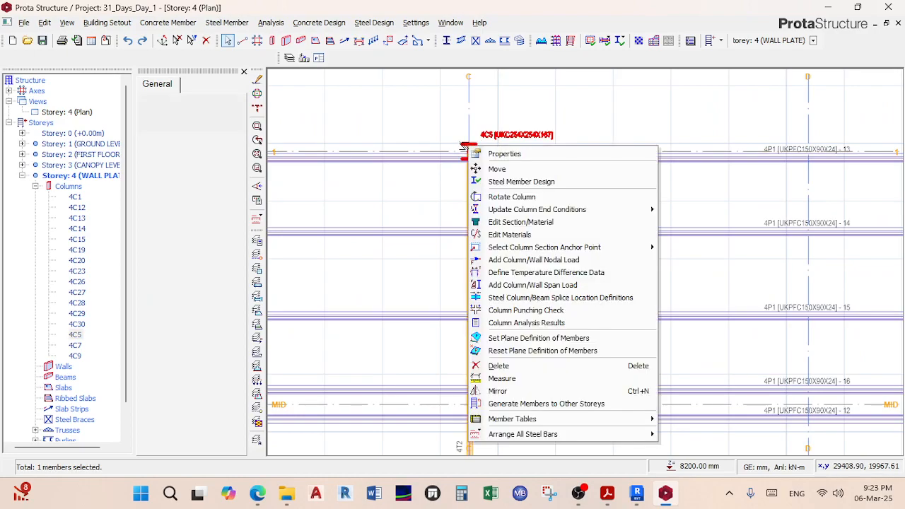
{"action": "left_click", "coordinate": [497, 170]}
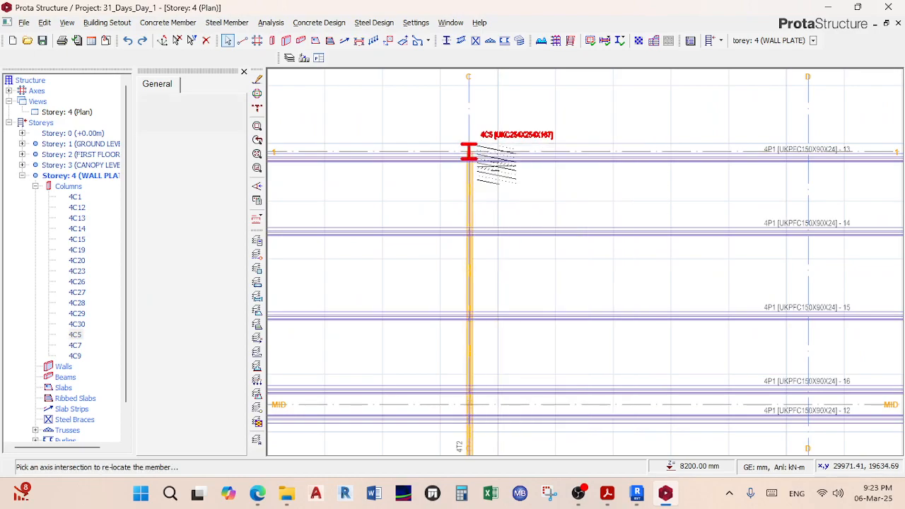
{"action": "right_click", "coordinate": [467, 149]}
{"action": "left_click", "coordinate": [520, 180]}
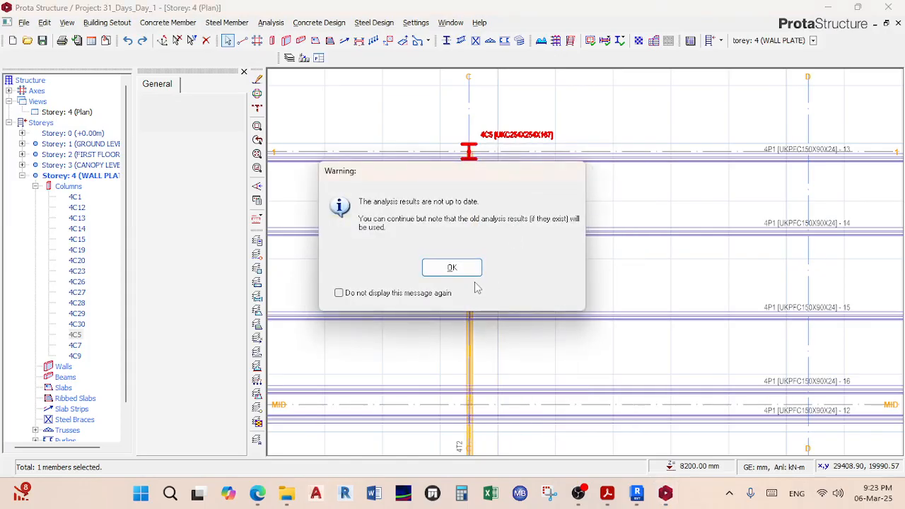
{"action": "left_click", "coordinate": [460, 271]}
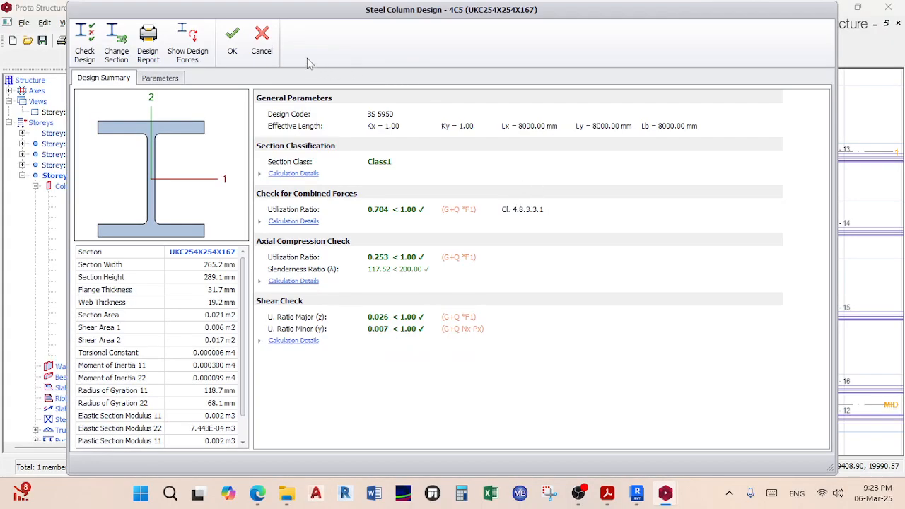
{"action": "left_click", "coordinate": [262, 43]}
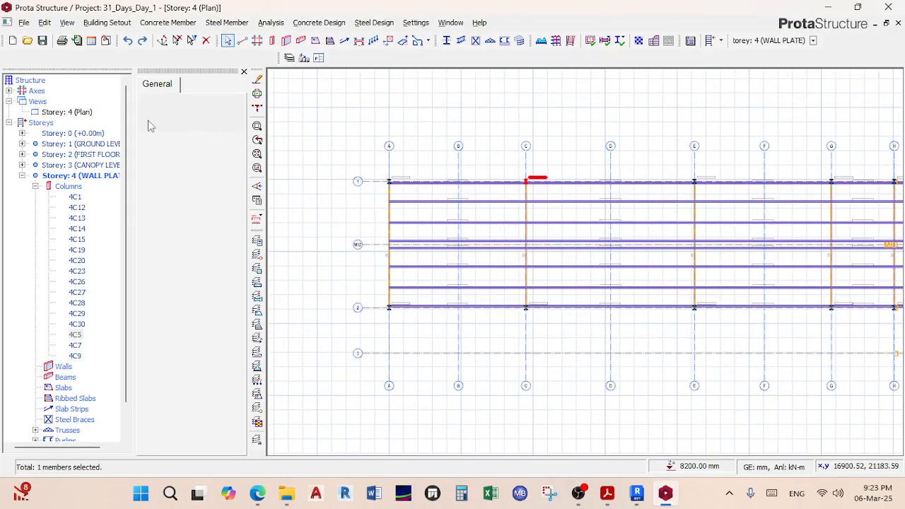
Step: Show Storey 4 in 3D under the roof trusses, hide the General panel, and open Visual Interrogation
{"action": "right_click", "coordinate": [91, 111]}
{"action": "left_click", "coordinate": [124, 131]}
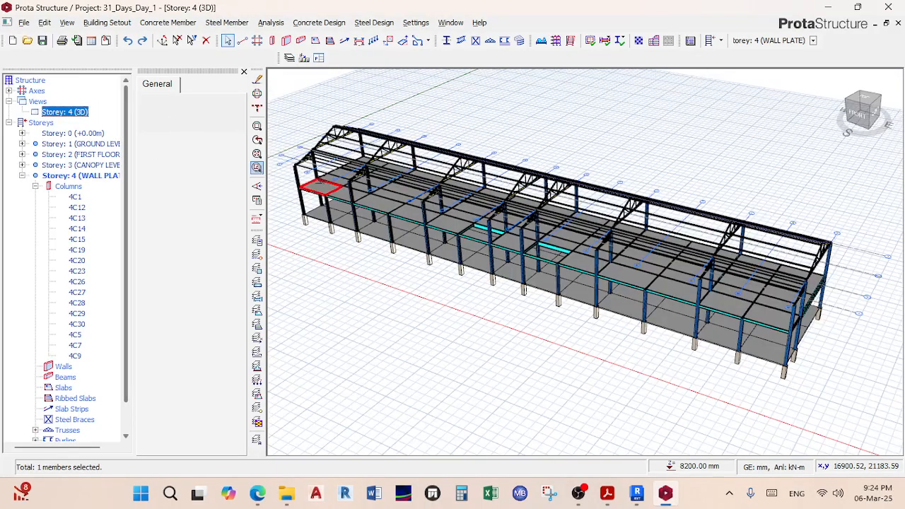
{"action": "middle_click_drag", "start_coordinate": [361, 179], "coordinate": [561, 151]}
{"action": "scroll", "coordinate": [435, 158], "scroll_direction": "up", "scroll_amount": 2}
{"action": "scroll", "coordinate": [435, 158], "scroll_direction": "up", "scroll_amount": 2}
{"action": "middle_click_drag", "start_coordinate": [435, 162], "coordinate": [464, 157]}
{"action": "scroll", "coordinate": [463, 157], "scroll_direction": "up", "scroll_amount": 2}
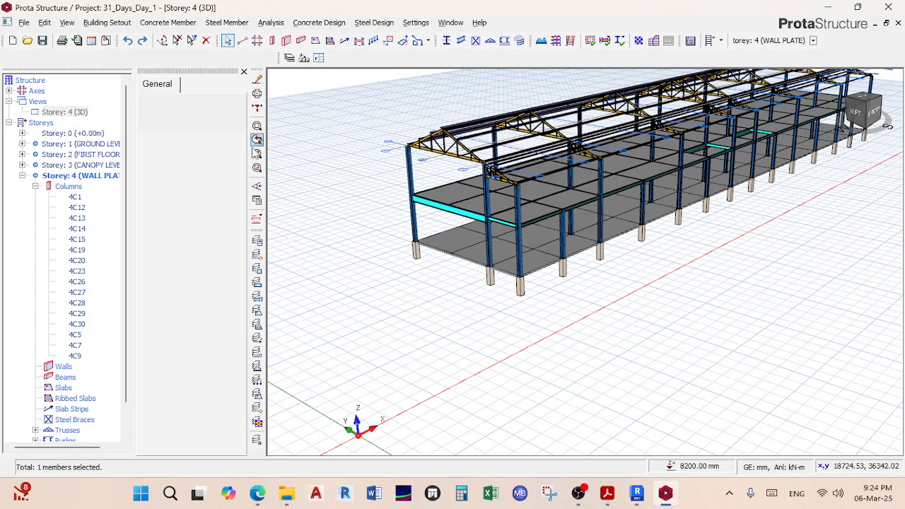
{"action": "left_click", "coordinate": [244, 73]}
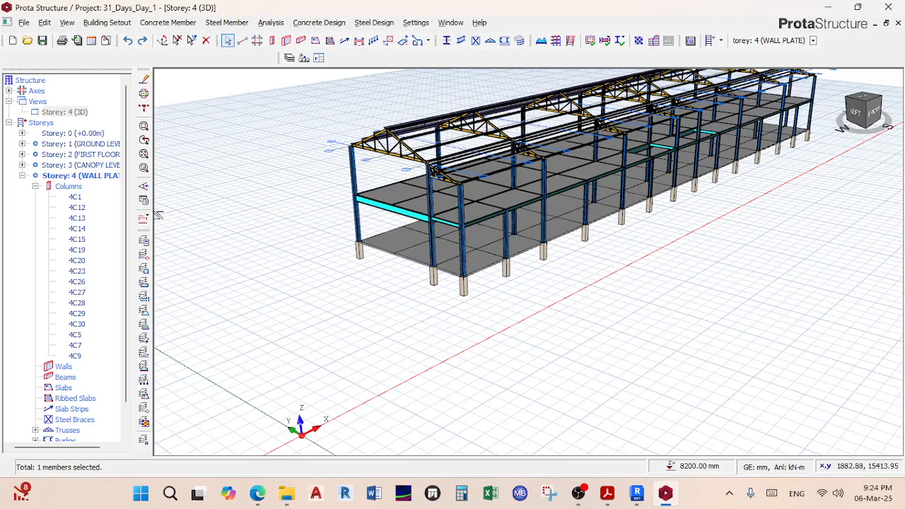
{"action": "left_click", "coordinate": [144, 202]}
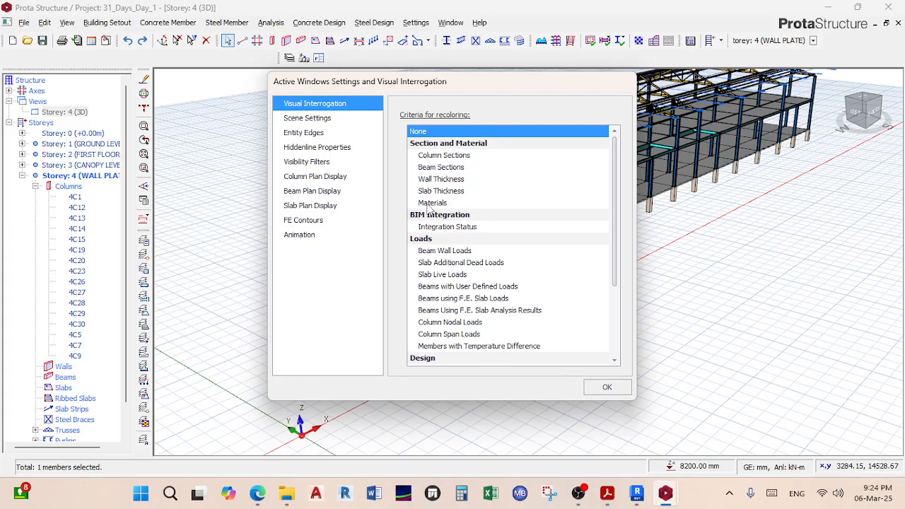
Step: Recolour the 3D model by Design Status and orbit it to view slabs from below and behind
{"action": "scroll", "coordinate": [432, 210], "scroll_direction": "down", "scroll_amount": 3}
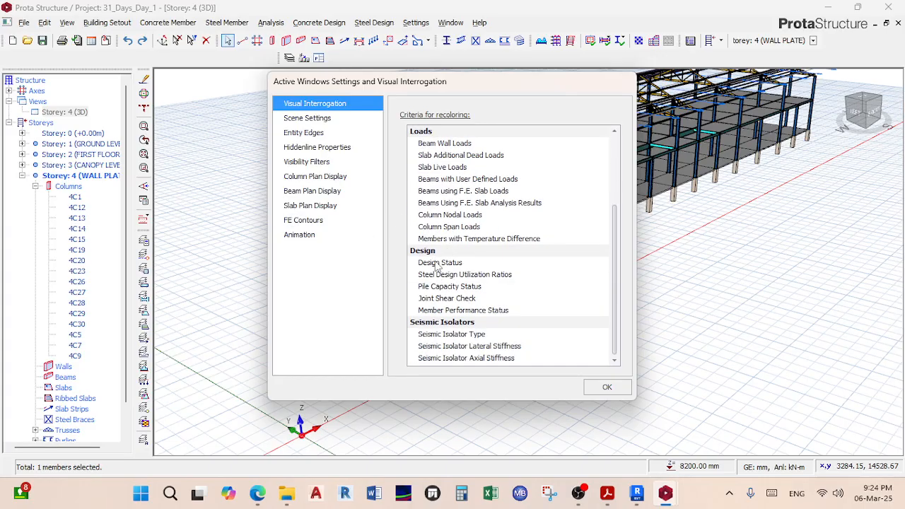
{"action": "left_click", "coordinate": [439, 263]}
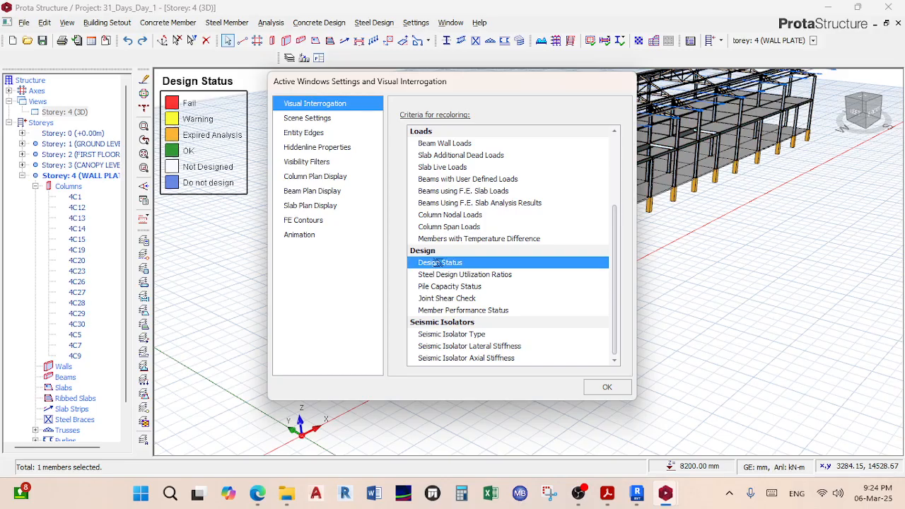
{"action": "left_click", "coordinate": [606, 386]}
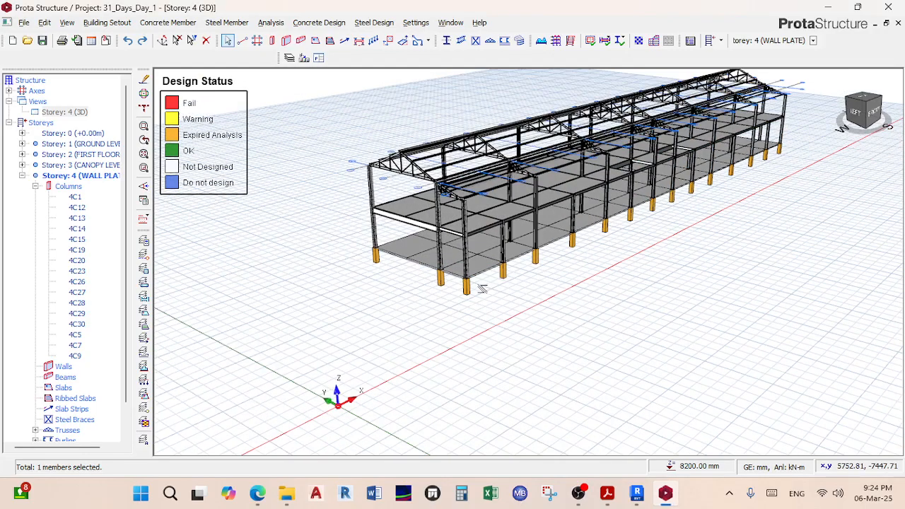
{"action": "middle_click_drag", "start_coordinate": [440, 259], "coordinate": [497, 340]}
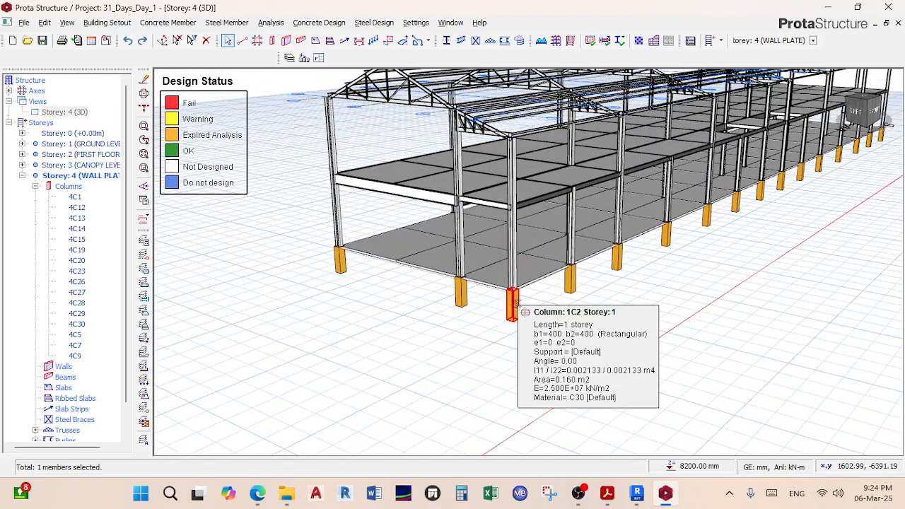
{"action": "scroll", "coordinate": [512, 304], "scroll_direction": "up", "scroll_amount": 2}
{"action": "scroll", "coordinate": [514, 302], "scroll_direction": "down", "scroll_amount": 1}
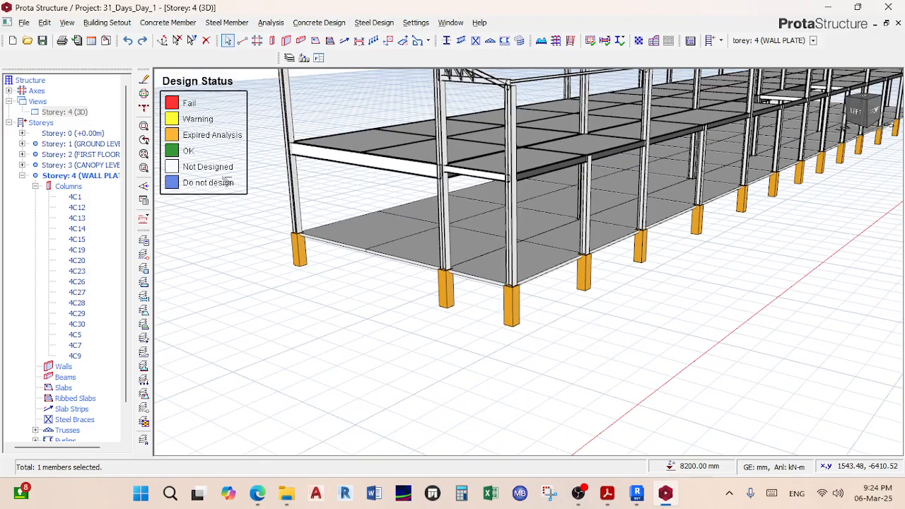
{"action": "scroll", "coordinate": [477, 258], "scroll_direction": "up", "scroll_amount": 2}
{"action": "mouse_move", "coordinate": [478, 258]}
{"action": "middle_mouse_down"}
{"action": "mouse_move", "coordinate": [492, 261]}
{"action": "mouse_move", "coordinate": [490, 284]}
{"action": "mouse_move", "coordinate": [488, 258]}
{"action": "middle_mouse_up"}
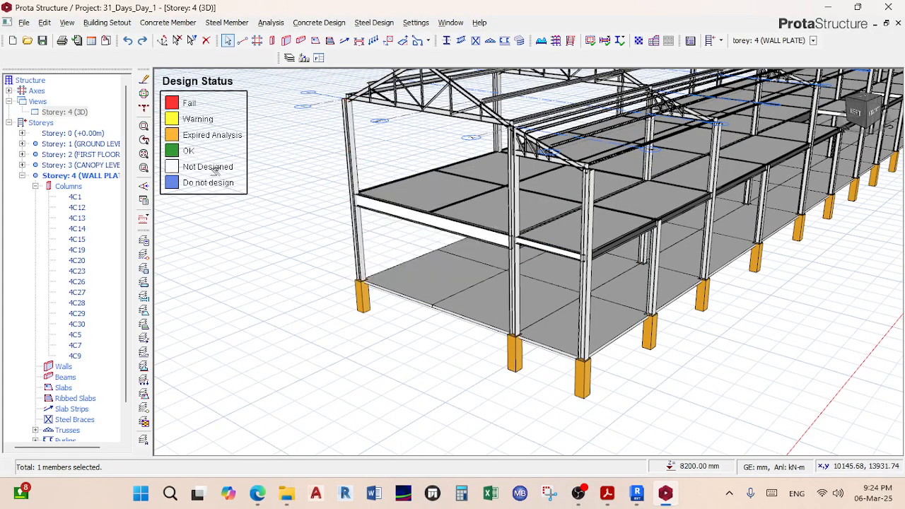
{"action": "scroll", "coordinate": [452, 219], "scroll_direction": "up", "scroll_amount": 4}
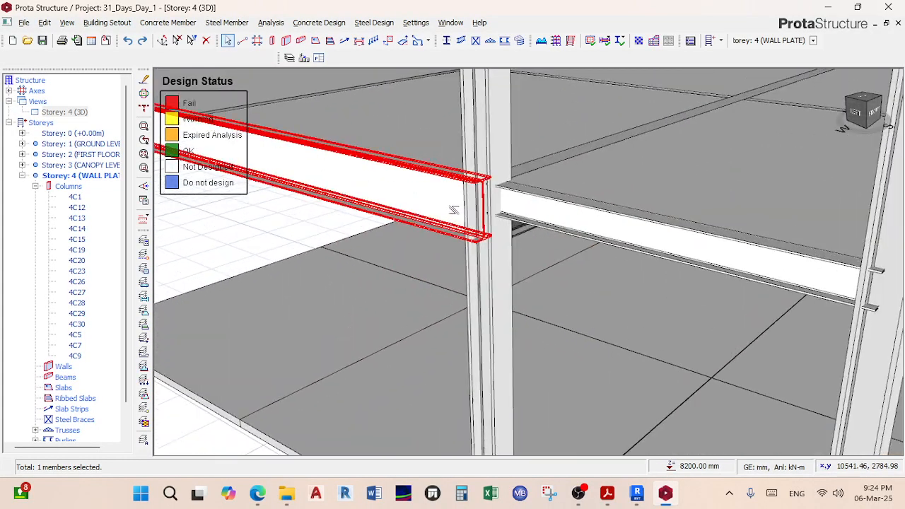
{"action": "scroll", "coordinate": [453, 210], "scroll_direction": "down", "scroll_amount": 10}
{"action": "middle_click_drag", "start_coordinate": [509, 247], "coordinate": [528, 230]}
{"action": "middle_click_drag", "start_coordinate": [670, 299], "coordinate": [520, 281]}
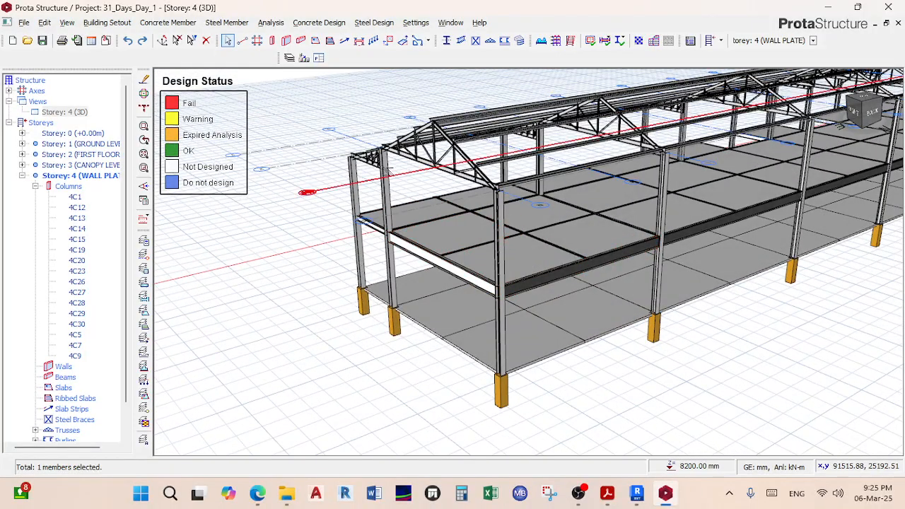
Step: Turn on continuous model rotation in the animation settings, then open Building Analysis
{"action": "left_click", "coordinate": [144, 201]}
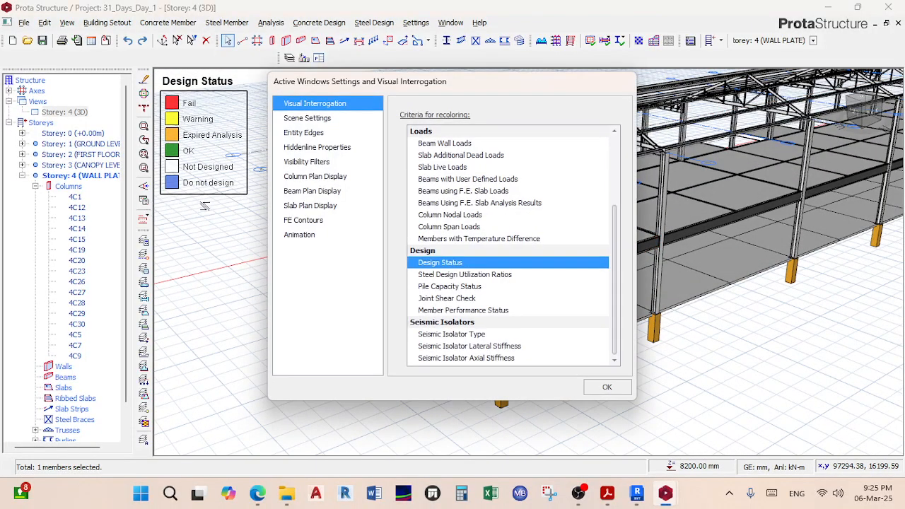
{"action": "left_click", "coordinate": [300, 234]}
{"action": "left_click", "coordinate": [440, 123]}
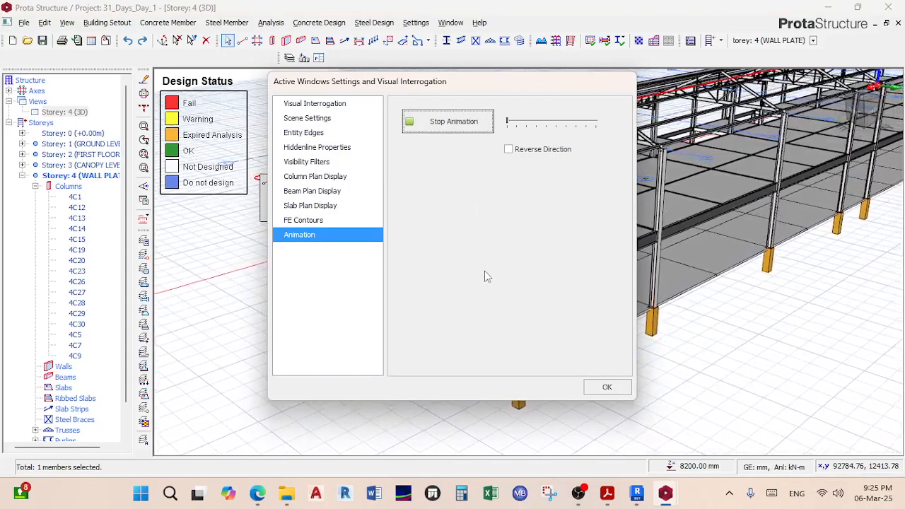
{"action": "left_click_drag", "start_coordinate": [496, 78], "coordinate": [420, 144]}
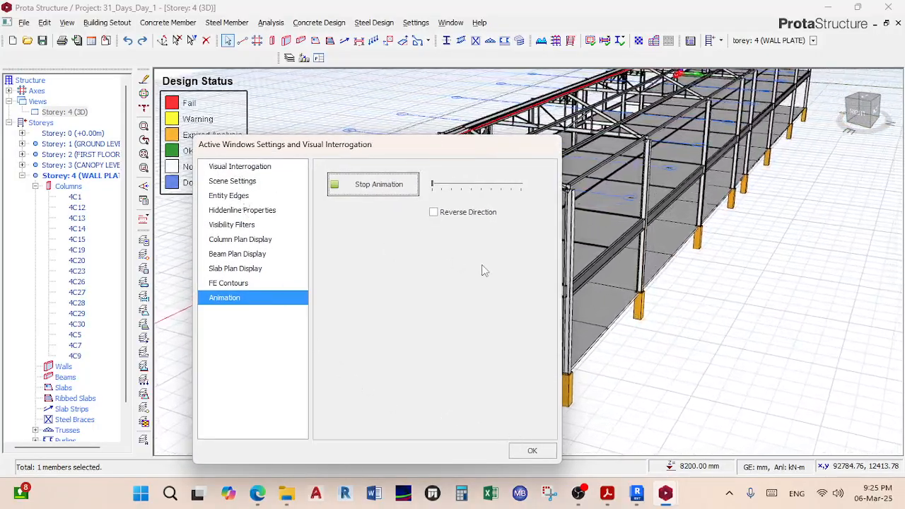
{"action": "left_click", "coordinate": [532, 450]}
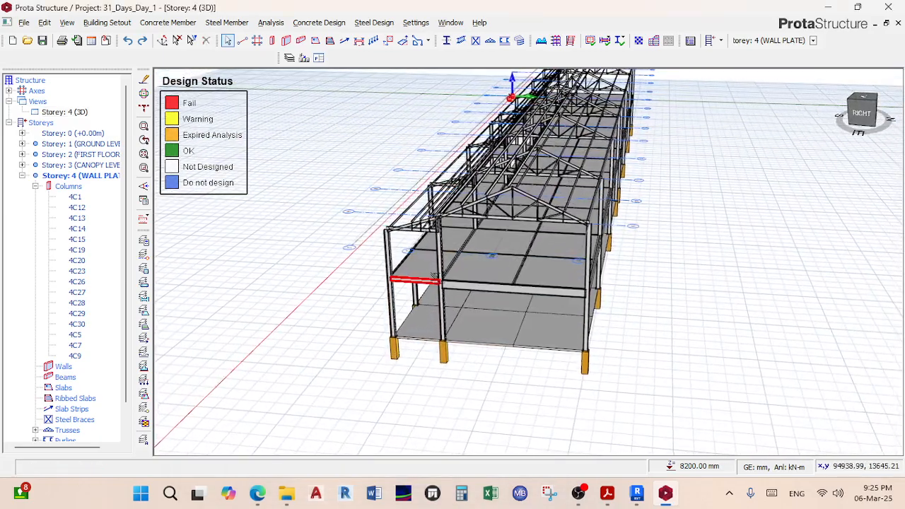
{"action": "left_click", "coordinate": [144, 200]}
{"action": "left_click", "coordinate": [299, 234]}
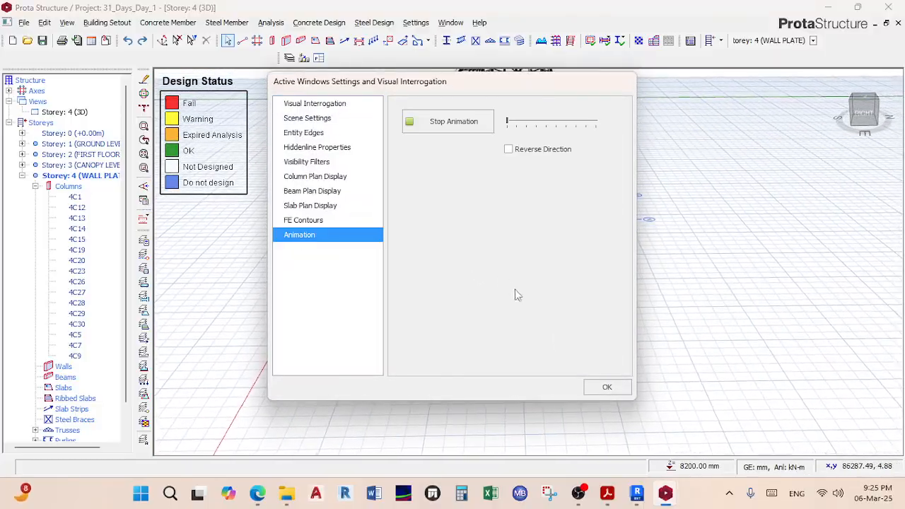
{"action": "left_click", "coordinate": [602, 386]}
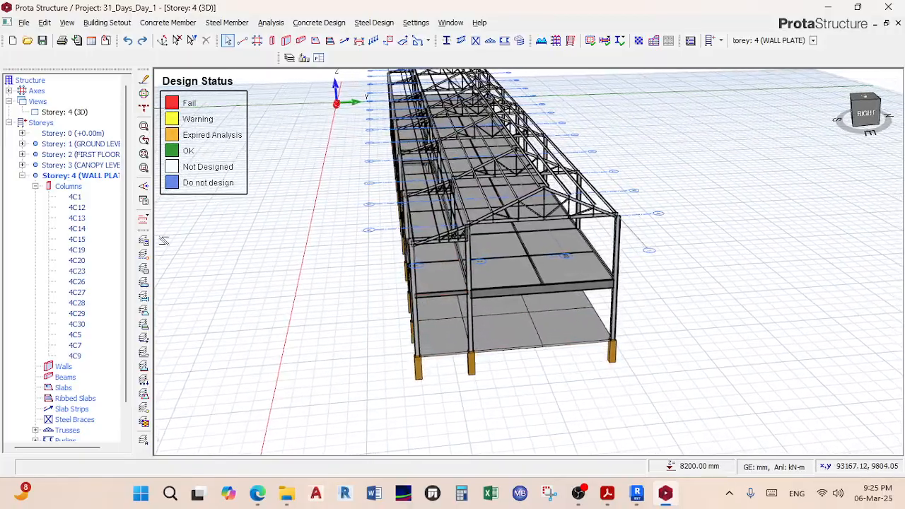
{"action": "left_click", "coordinate": [144, 200]}
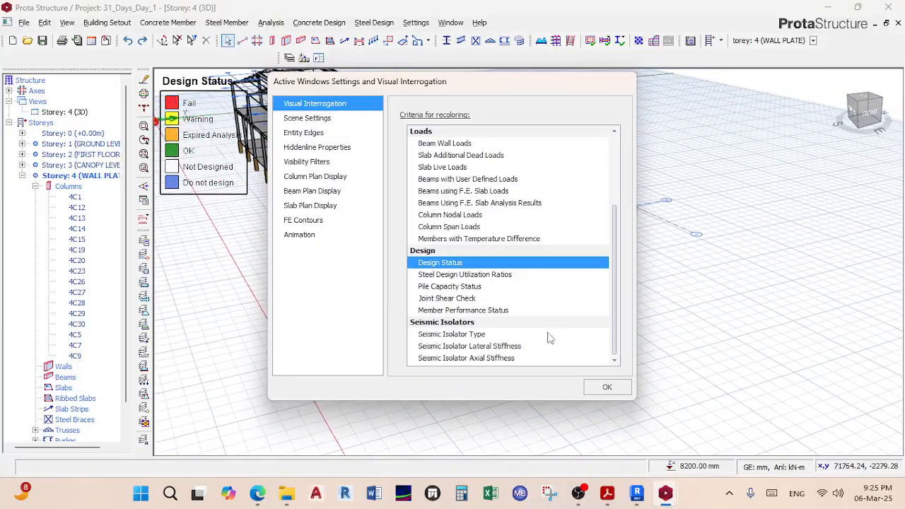
{"action": "left_click", "coordinate": [606, 383]}
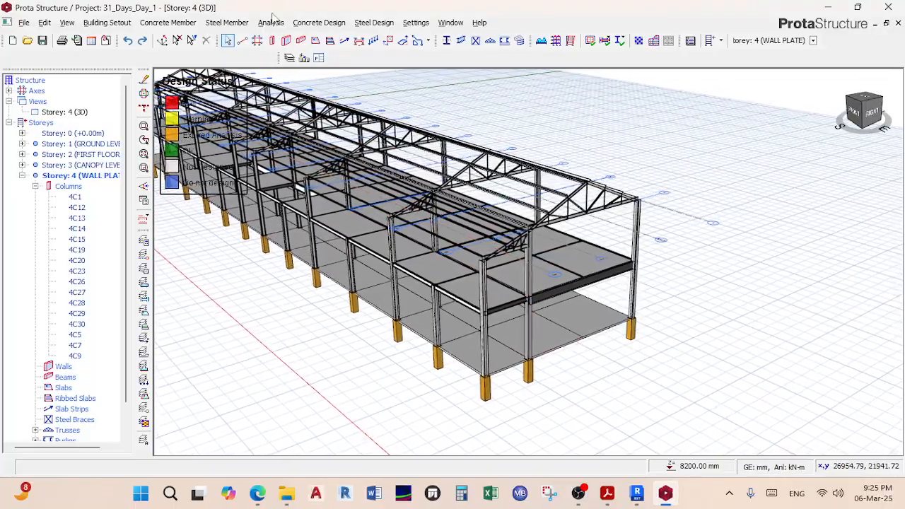
{"action": "left_click", "coordinate": [271, 24]}
{"action": "left_click", "coordinate": [299, 51]}
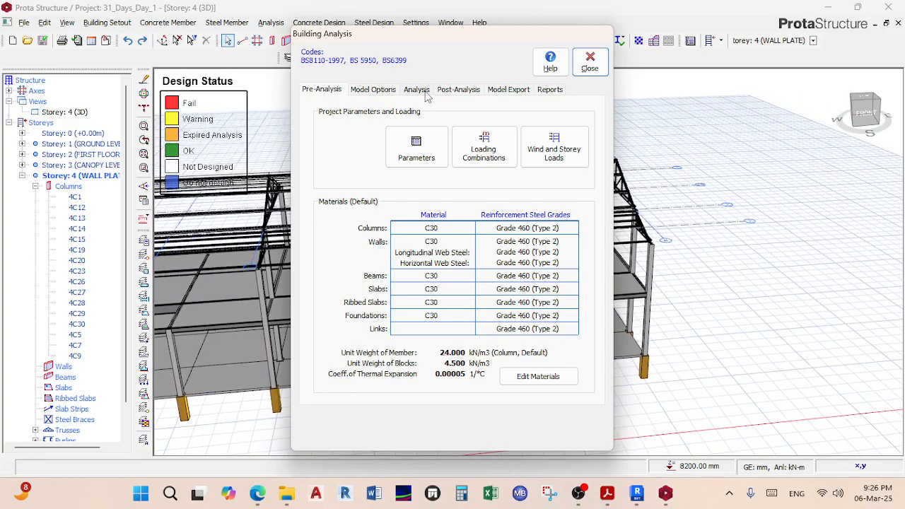
Step: Run Building Model Check with 0 errors, then tick Column/Wall and Beam Reinforcement Design
{"action": "left_click", "coordinate": [418, 91]}
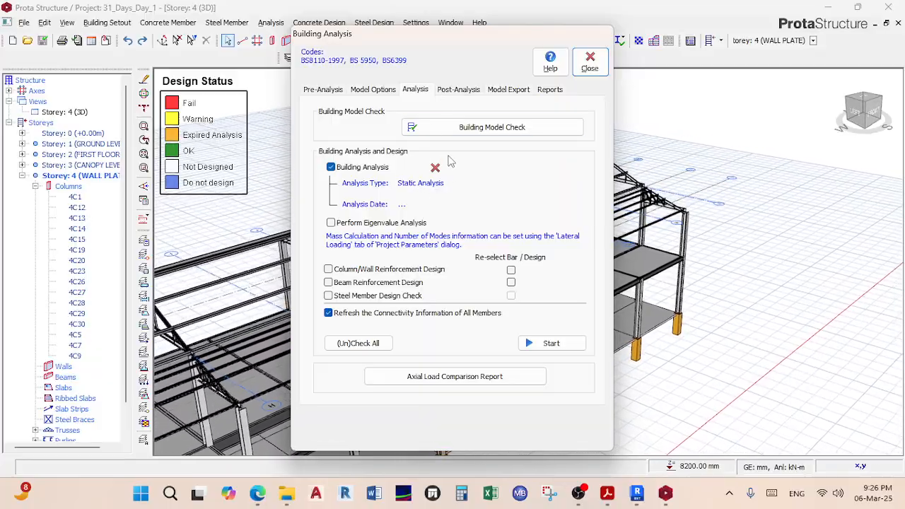
{"action": "left_click", "coordinate": [491, 128]}
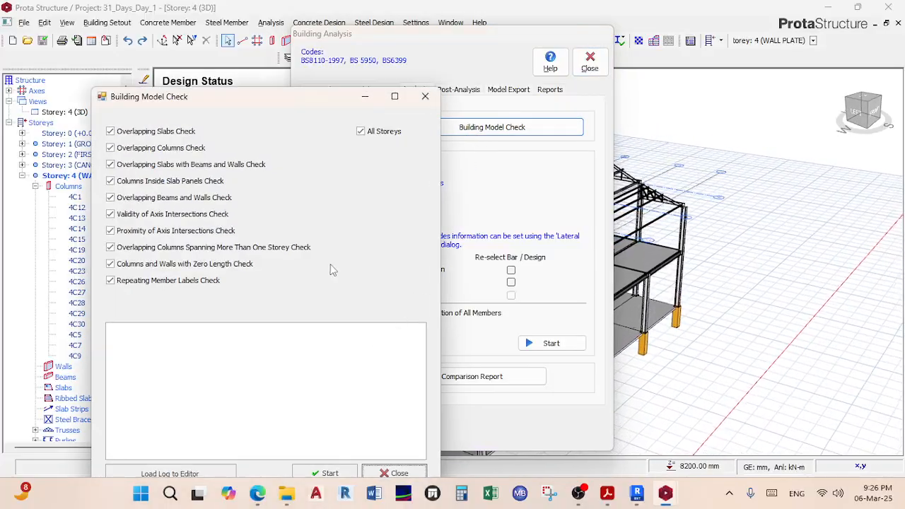
{"action": "left_click_drag", "start_coordinate": [244, 99], "coordinate": [238, 43]}
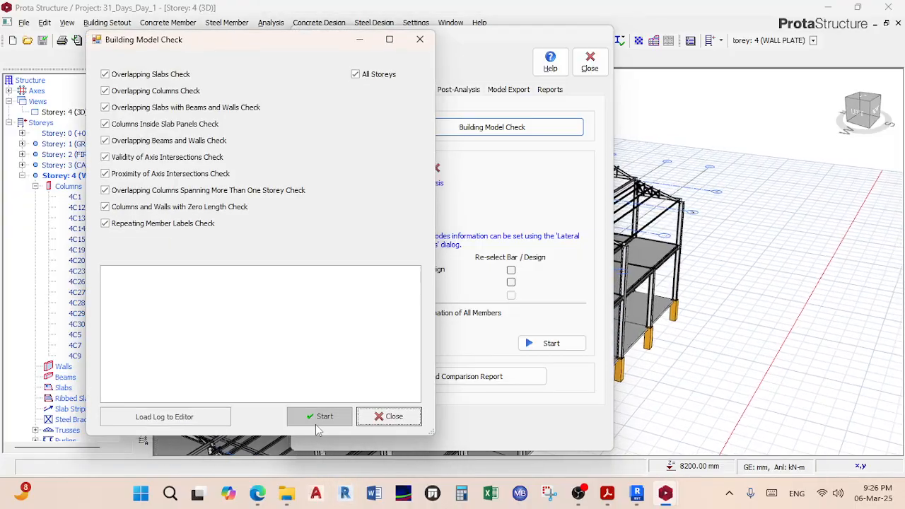
{"action": "left_click", "coordinate": [318, 416]}
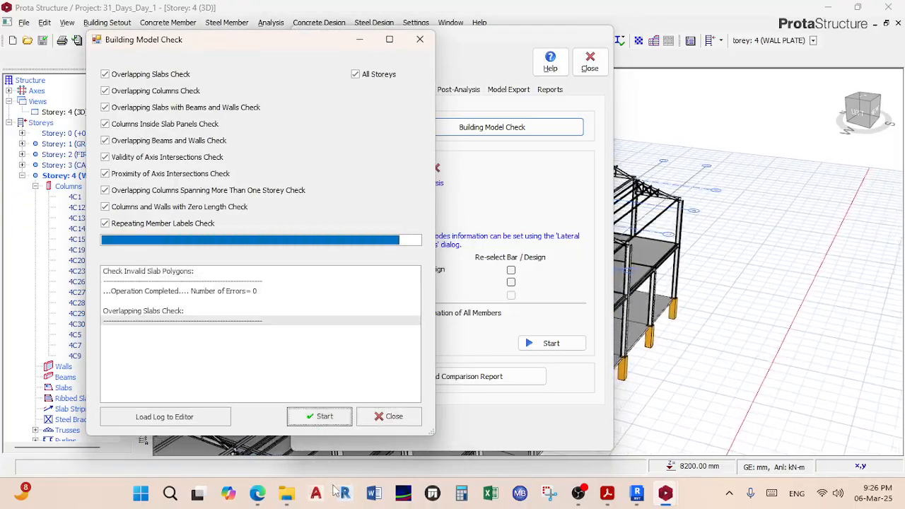
{"action": "left_click", "coordinate": [309, 416]}
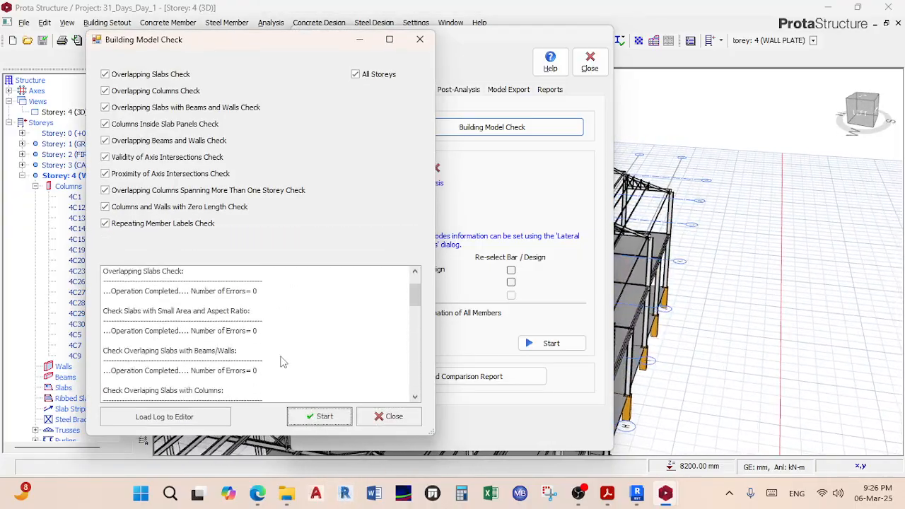
{"action": "left_click", "coordinate": [387, 416]}
{"action": "left_click", "coordinate": [367, 270]}
{"action": "left_click", "coordinate": [369, 282]}
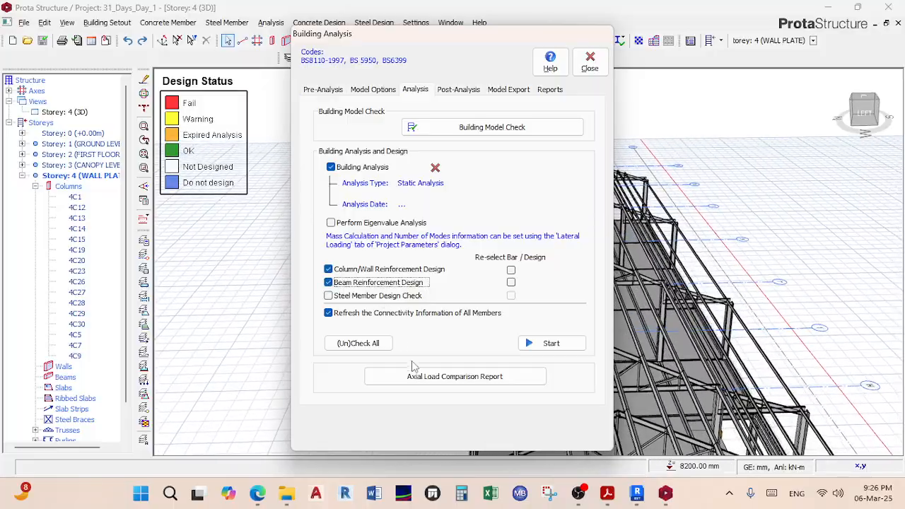
Step: Run the building analysis past the transfer-column and axial-load warnings, completing in 17.16 sec
{"action": "left_click", "coordinate": [536, 340]}
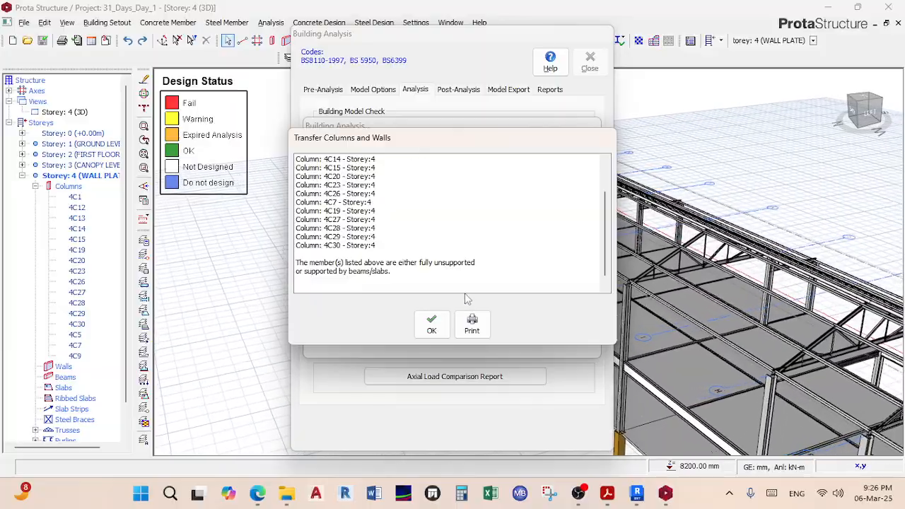
{"action": "left_click_drag", "start_coordinate": [444, 139], "coordinate": [516, 133]}
{"action": "left_click", "coordinate": [502, 290]}
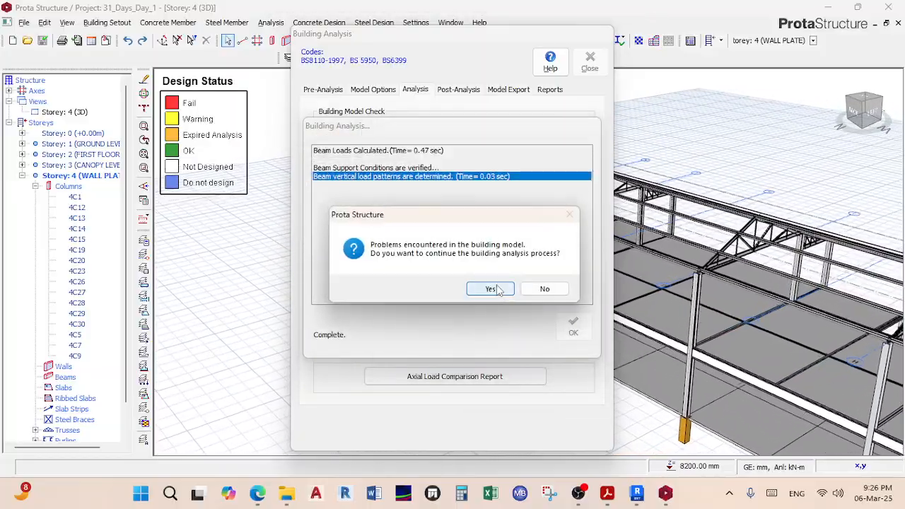
{"action": "left_click", "coordinate": [495, 289]}
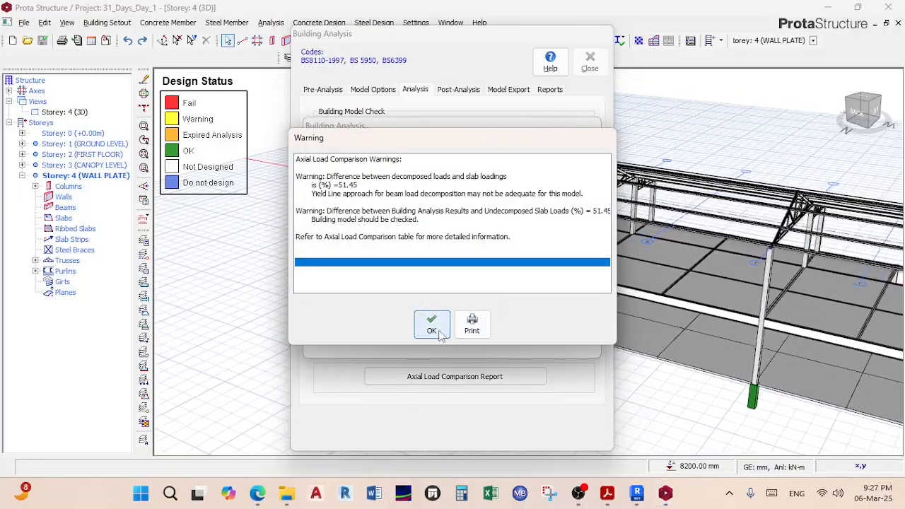
{"action": "left_click", "coordinate": [432, 325]}
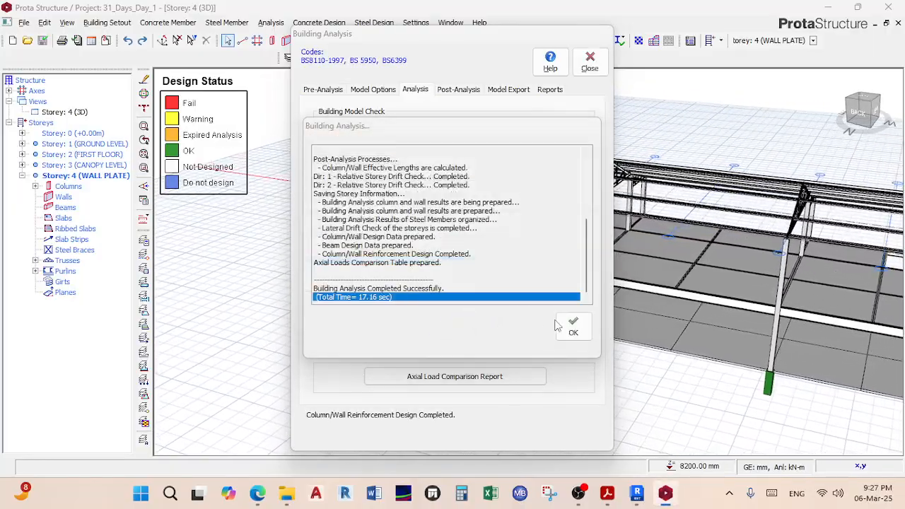
{"action": "left_click", "coordinate": [569, 326]}
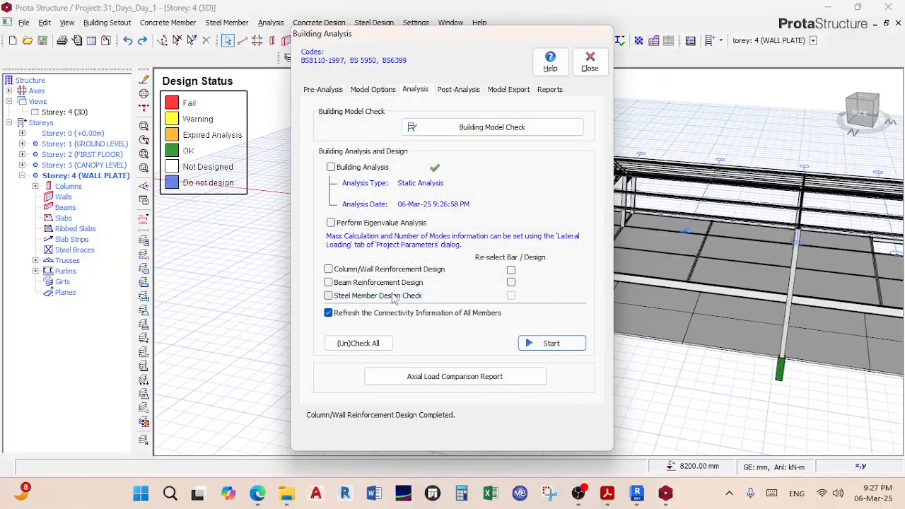
{"action": "left_click", "coordinate": [380, 271]}
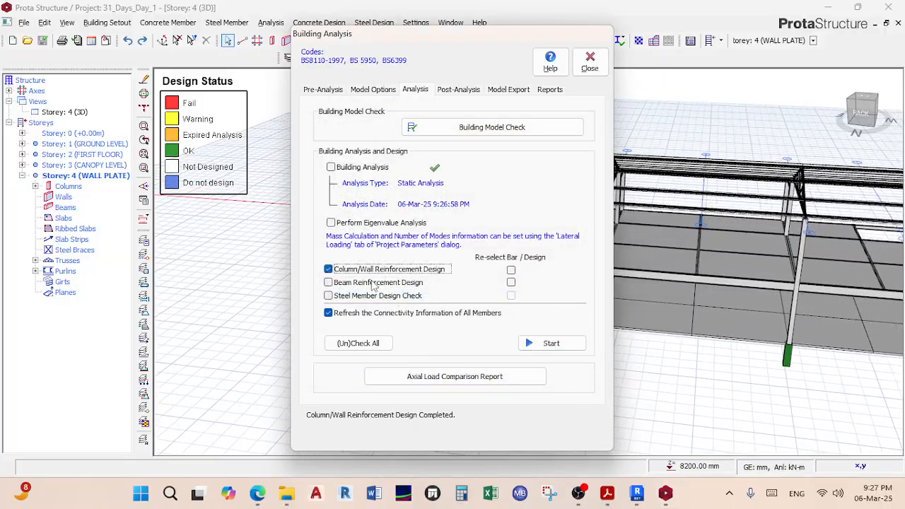
{"action": "left_click", "coordinate": [590, 62]}
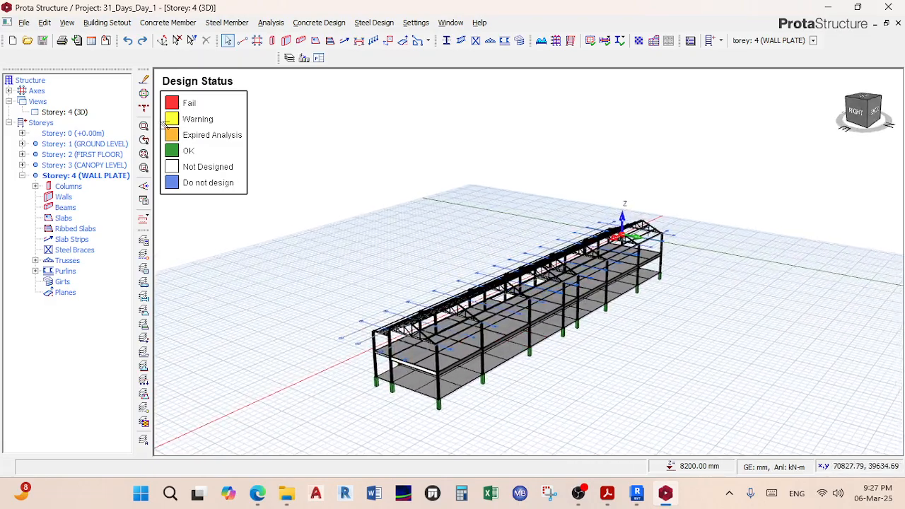
Step: Stop the 3D model's continuous rotation in the animation settings
{"action": "middle_click_drag", "start_coordinate": [481, 286], "coordinate": [523, 288]}
{"action": "scroll", "coordinate": [495, 261], "scroll_direction": "up", "scroll_amount": 3}
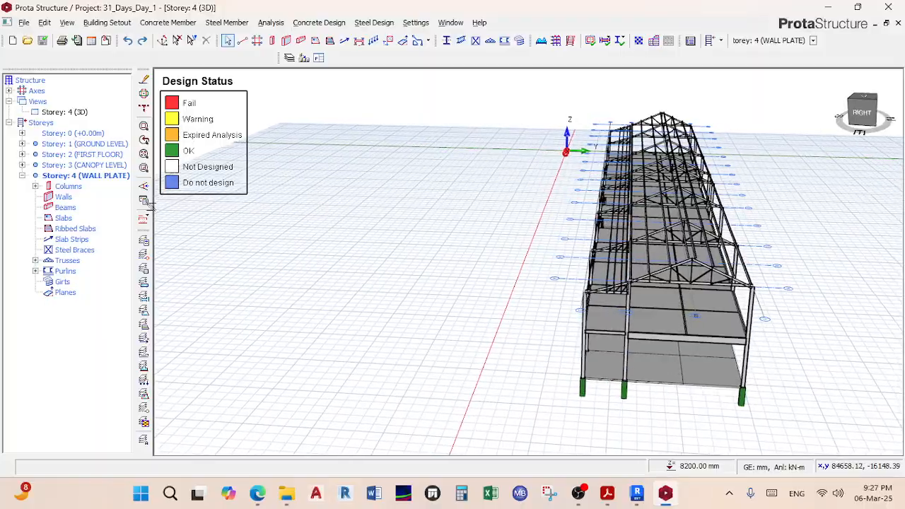
{"action": "left_click", "coordinate": [142, 201]}
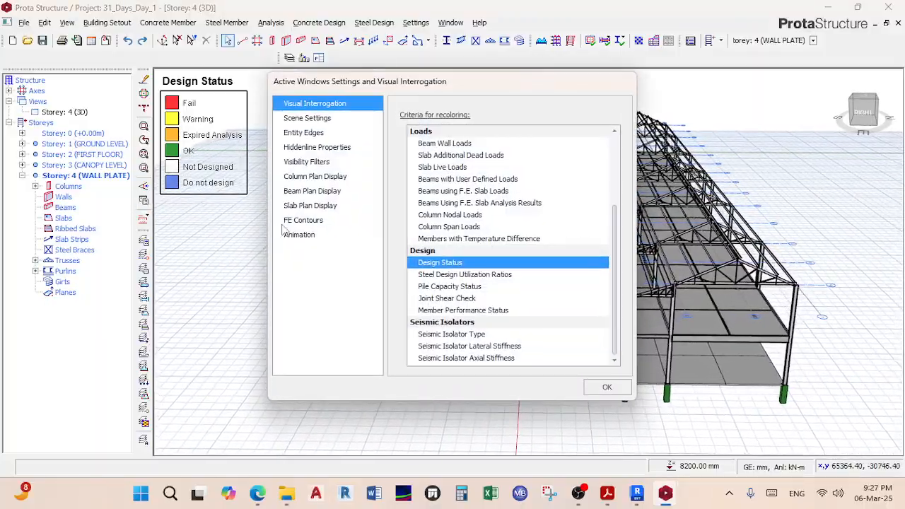
{"action": "left_click", "coordinate": [300, 236]}
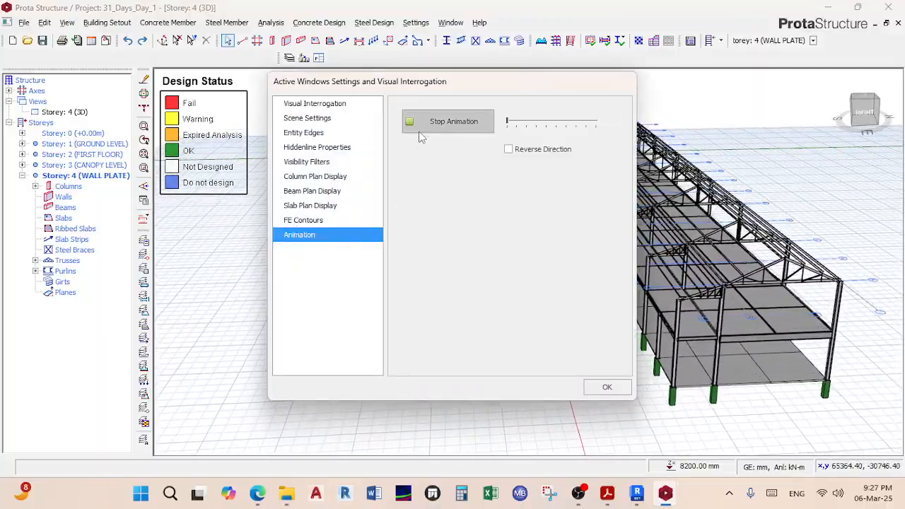
{"action": "left_click", "coordinate": [421, 131]}
{"action": "left_click", "coordinate": [606, 394]}
Step: Inspect the properties and end planes of the failing red column 4C26, then deselect it
{"action": "middle_click_drag", "start_coordinate": [488, 252], "coordinate": [435, 127]}
{"action": "middle_click_drag", "start_coordinate": [464, 165], "coordinate": [584, 213]}
{"action": "scroll", "coordinate": [584, 258], "scroll_direction": "up", "scroll_amount": 3}
{"action": "middle_click_drag", "start_coordinate": [583, 258], "coordinate": [490, 263]}
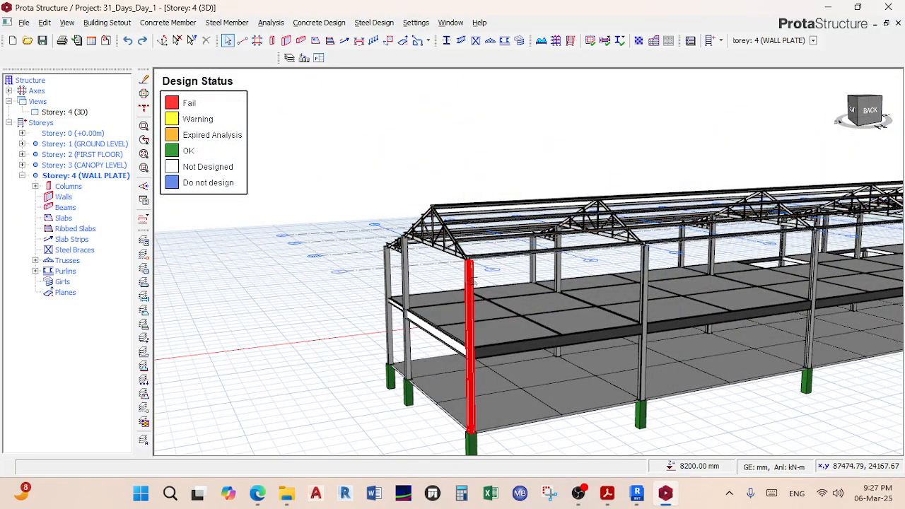
{"action": "left_click", "coordinate": [472, 305]}
{"action": "right_click", "coordinate": [472, 305]}
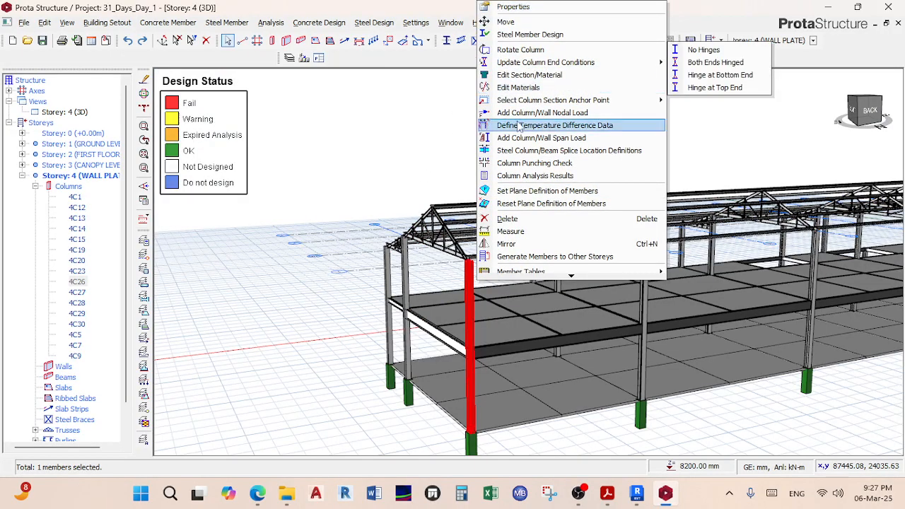
{"action": "left_click", "coordinate": [513, 7]}
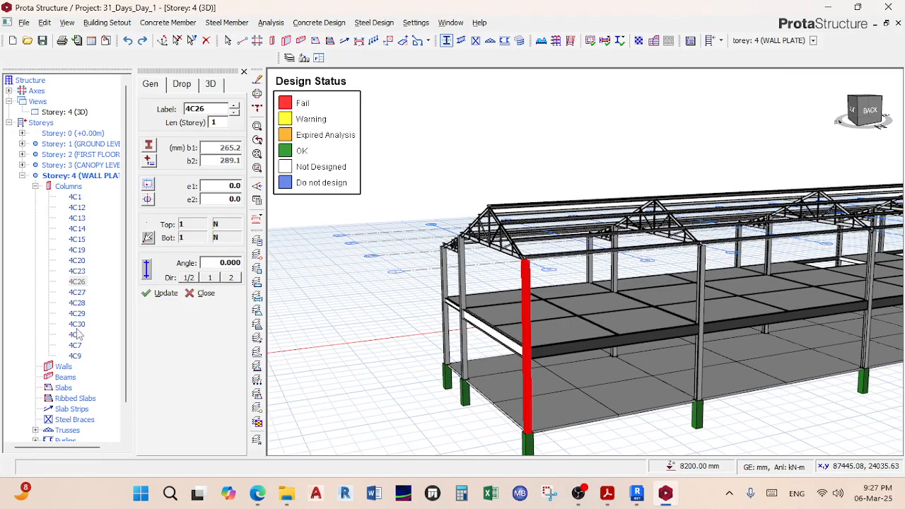
{"action": "left_click", "coordinate": [212, 84]}
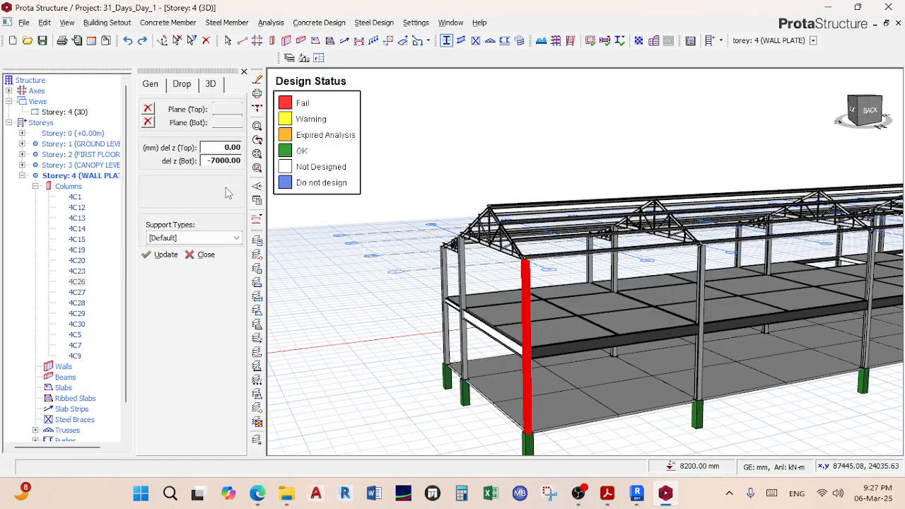
{"action": "scroll", "coordinate": [428, 282], "scroll_direction": "down", "scroll_amount": 2}
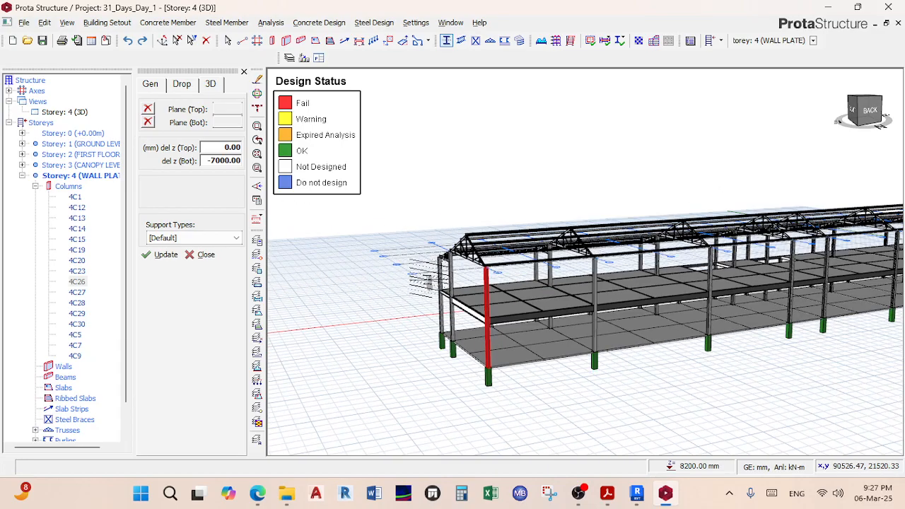
{"action": "key", "text": "Escape"}
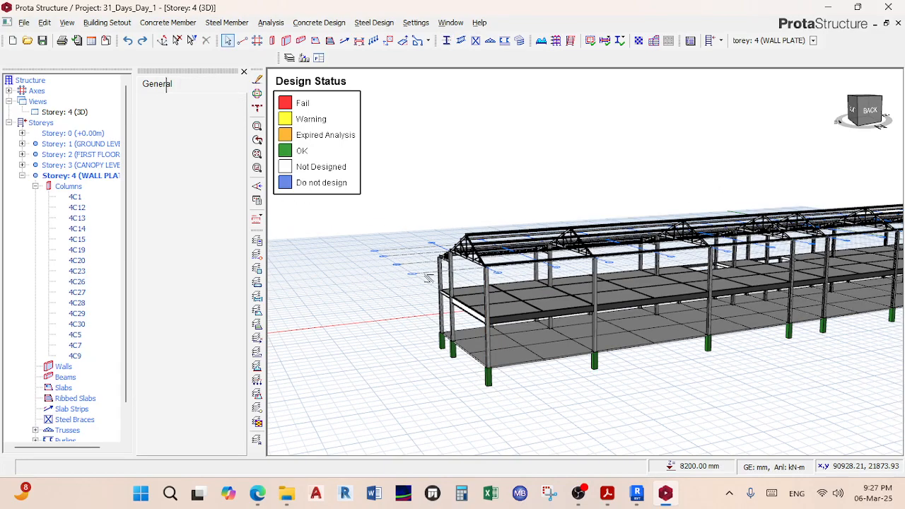
{"action": "middle_click_drag", "start_coordinate": [438, 266], "coordinate": [452, 311]}
Step: Open Building Analysis and go to the analysis run options
{"action": "left_click", "coordinate": [271, 22]}
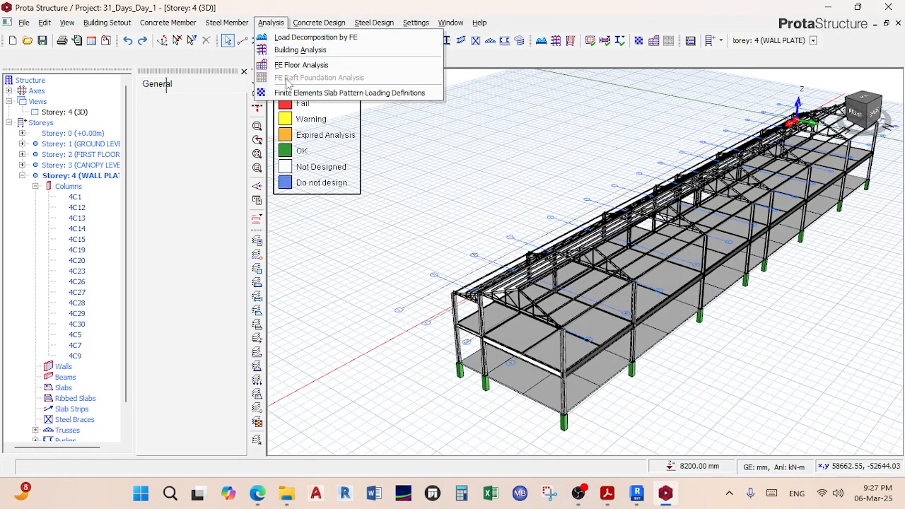
{"action": "left_click", "coordinate": [303, 49]}
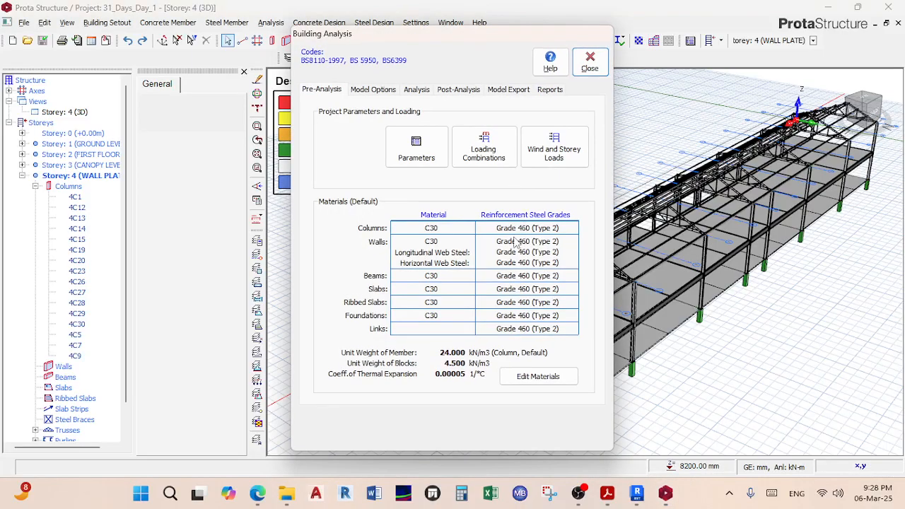
{"action": "left_click", "coordinate": [416, 90]}
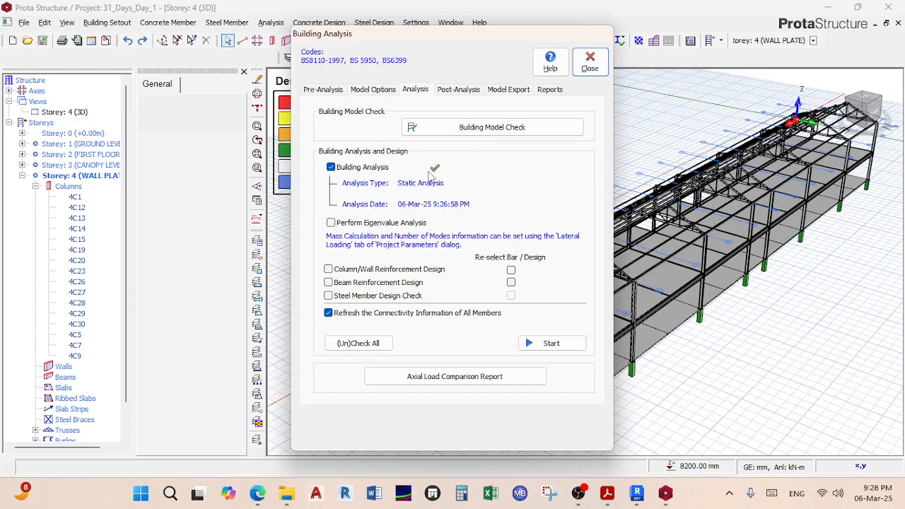
Step: Tick Steel Member, Beam and Column/Wall design, then start the analysis past the unsupported-columns warning
{"action": "left_click", "coordinate": [364, 296]}
{"action": "left_click", "coordinate": [364, 283]}
{"action": "left_click", "coordinate": [366, 269]}
{"action": "left_click", "coordinate": [538, 344]}
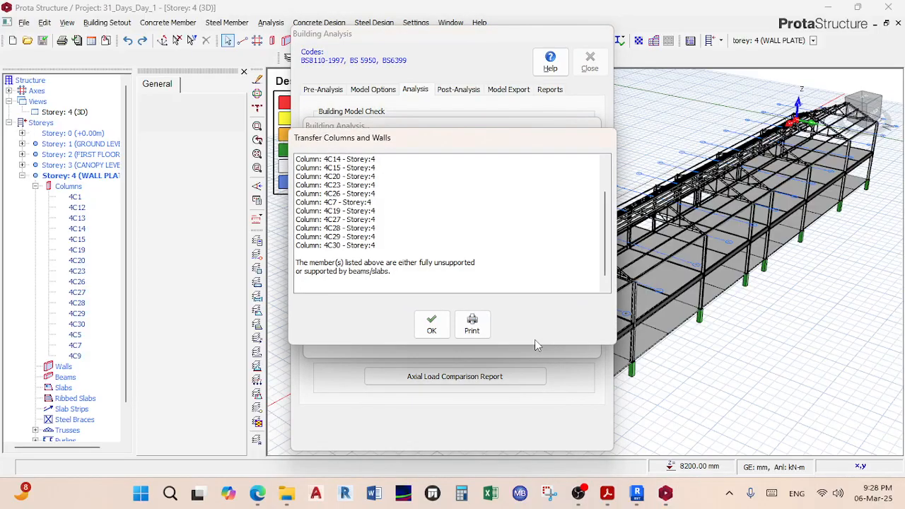
{"action": "left_click", "coordinate": [428, 323]}
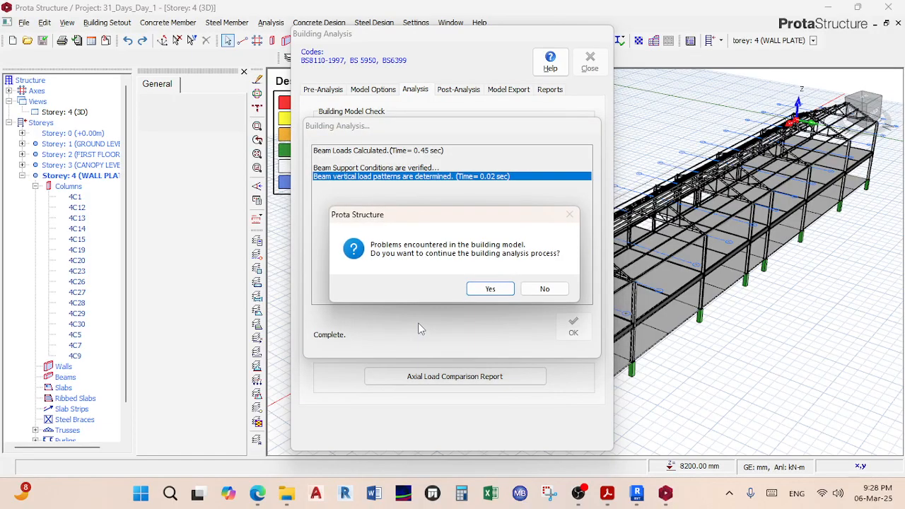
{"action": "left_click", "coordinate": [491, 288]}
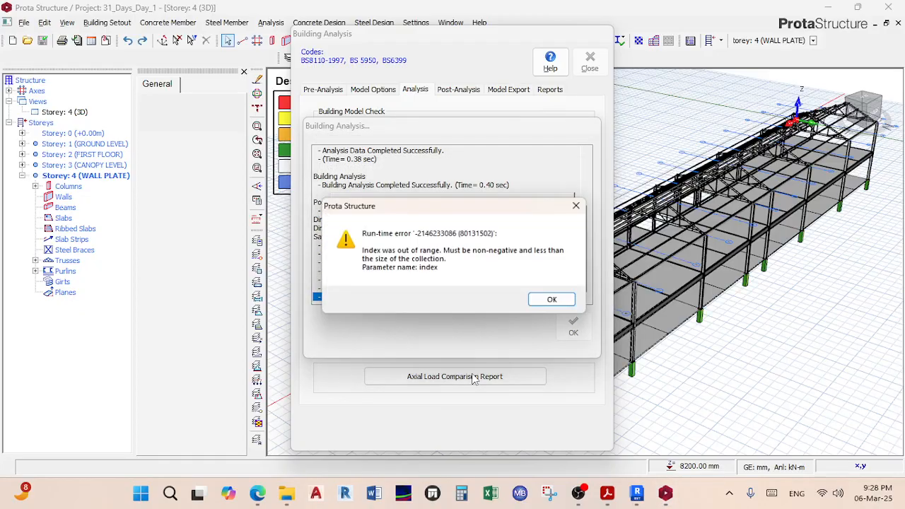
Step: Dismiss the run-time error, relaunch ProtaStructure 2018 and open the 31_Days_Day_1 project
{"action": "left_click", "coordinate": [554, 300]}
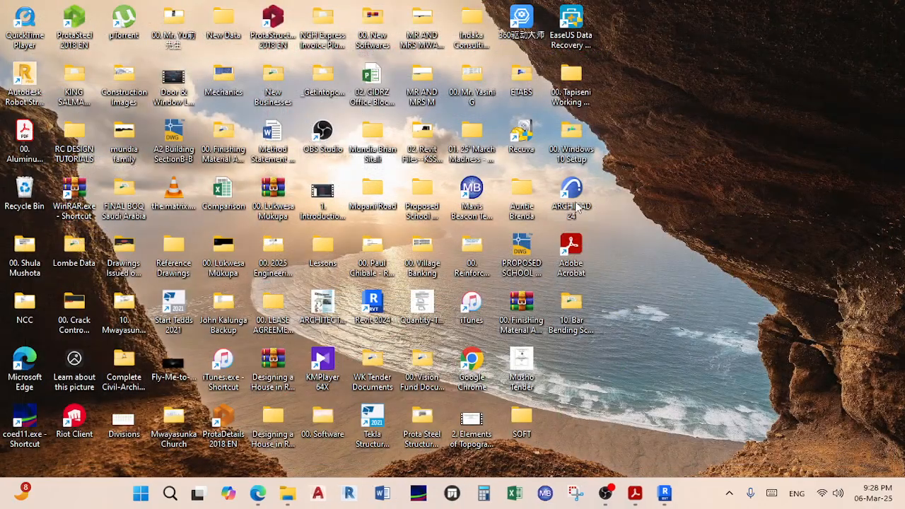
{"action": "double_click", "coordinate": [273, 20]}
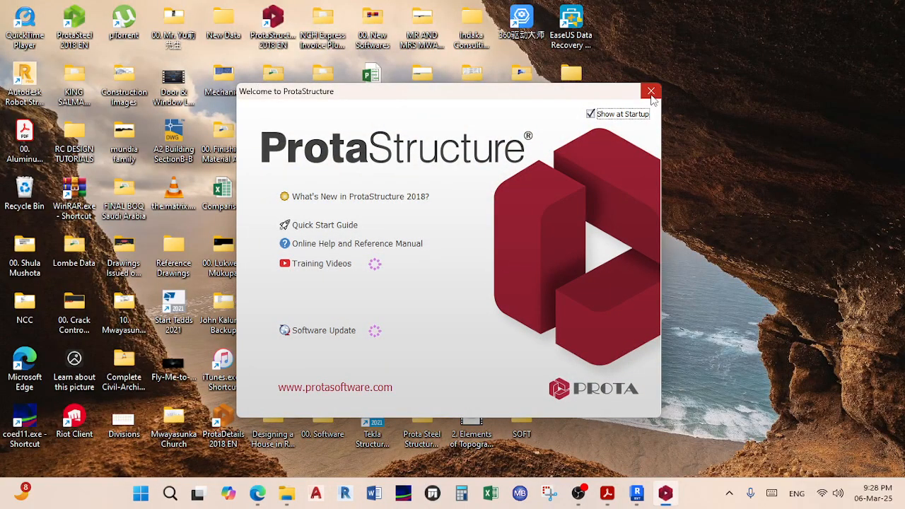
{"action": "left_click", "coordinate": [643, 95]}
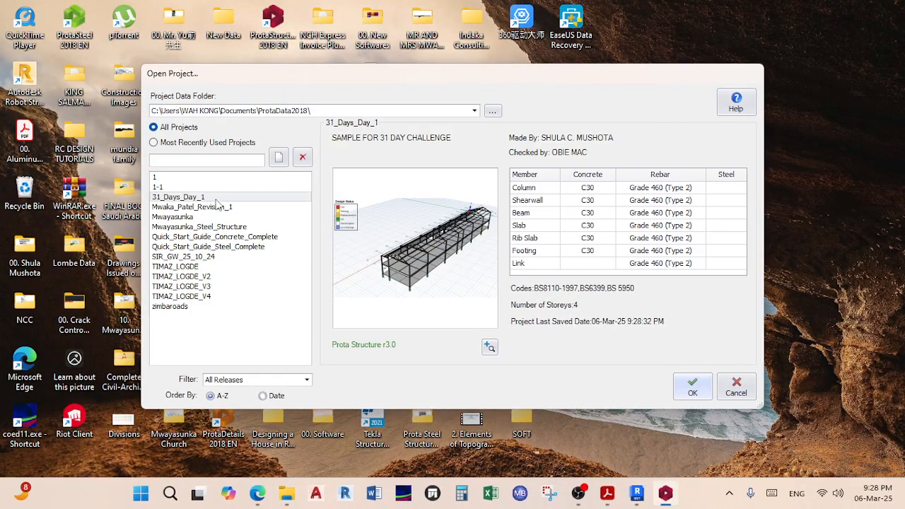
{"action": "left_click", "coordinate": [692, 399]}
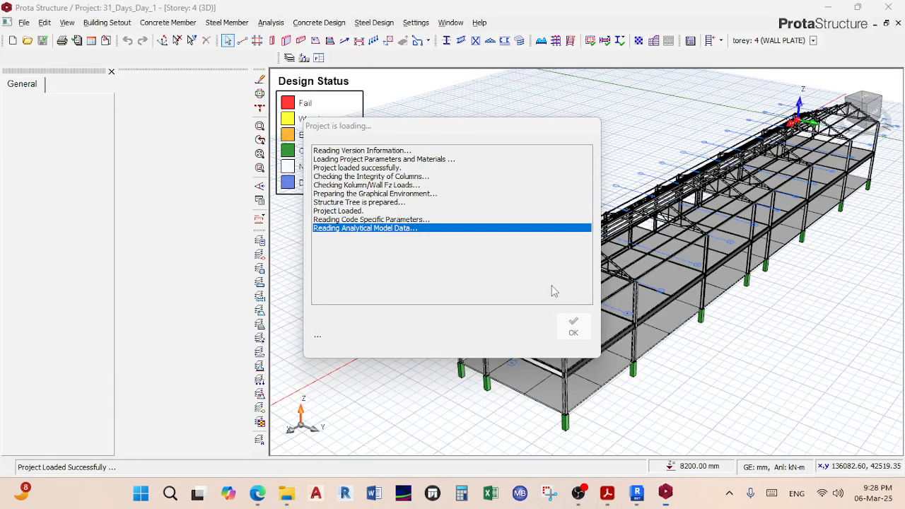
Step: Open Building Analysis, accept the project Parameters unchanged and acknowledge the re-analysis note
{"action": "left_click", "coordinate": [271, 22]}
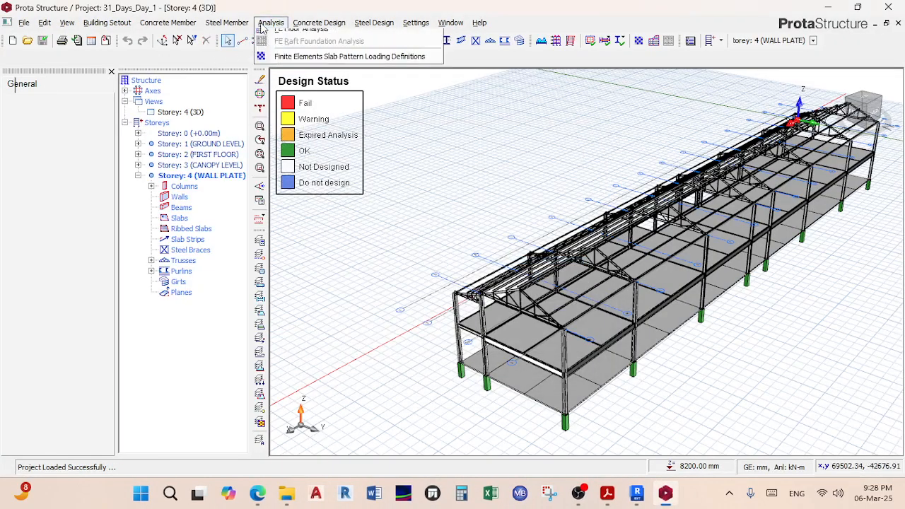
{"action": "left_click", "coordinate": [292, 48]}
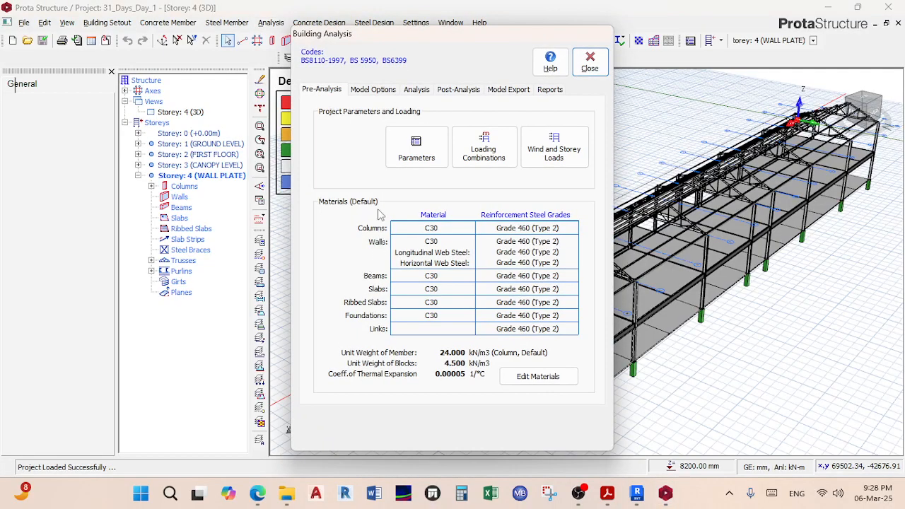
{"action": "left_click", "coordinate": [415, 147]}
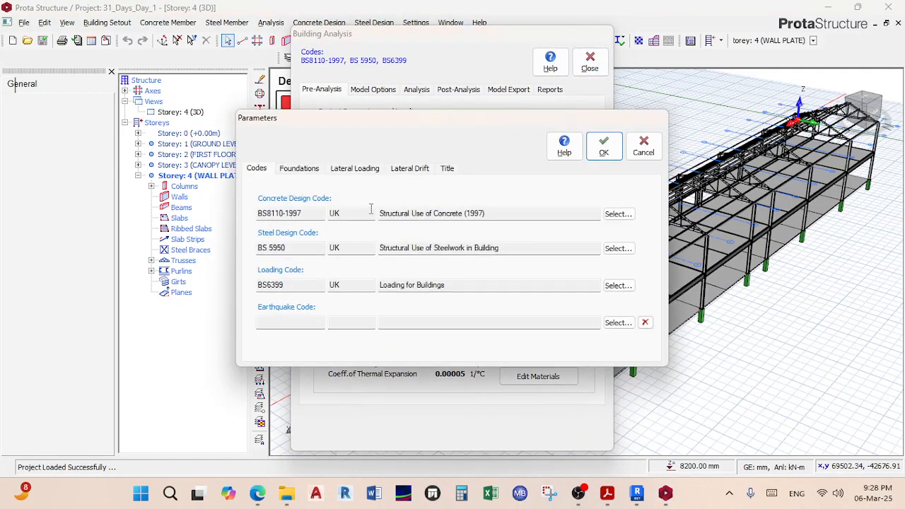
{"action": "left_click", "coordinate": [604, 146]}
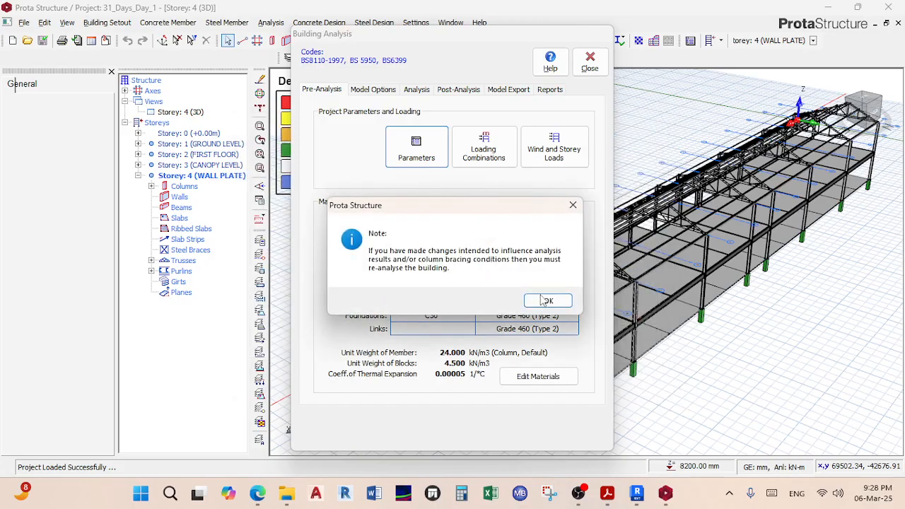
{"action": "left_click", "coordinate": [546, 301]}
Step: Regenerate the load combinations with the Loading Generator after reviewing its vertical and horizontal options
{"action": "left_click", "coordinate": [484, 149]}
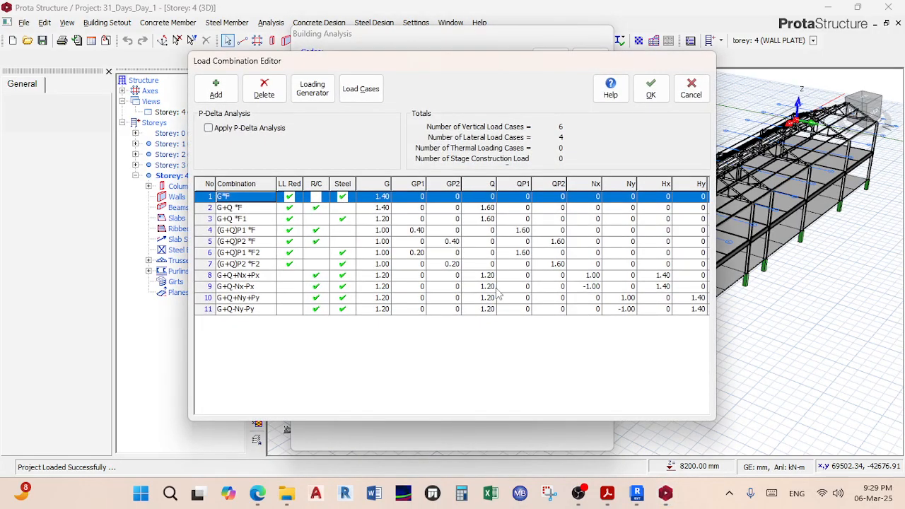
{"action": "left_click", "coordinate": [312, 89]}
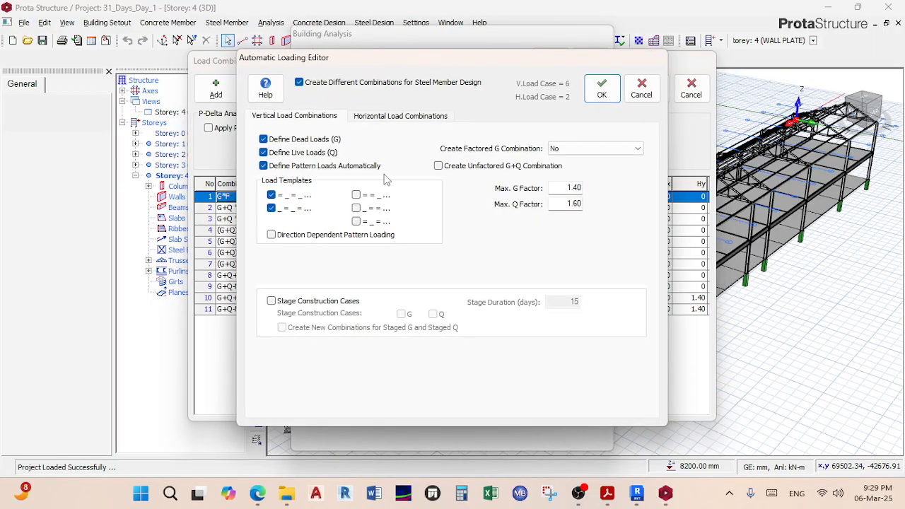
{"action": "left_click", "coordinate": [384, 119]}
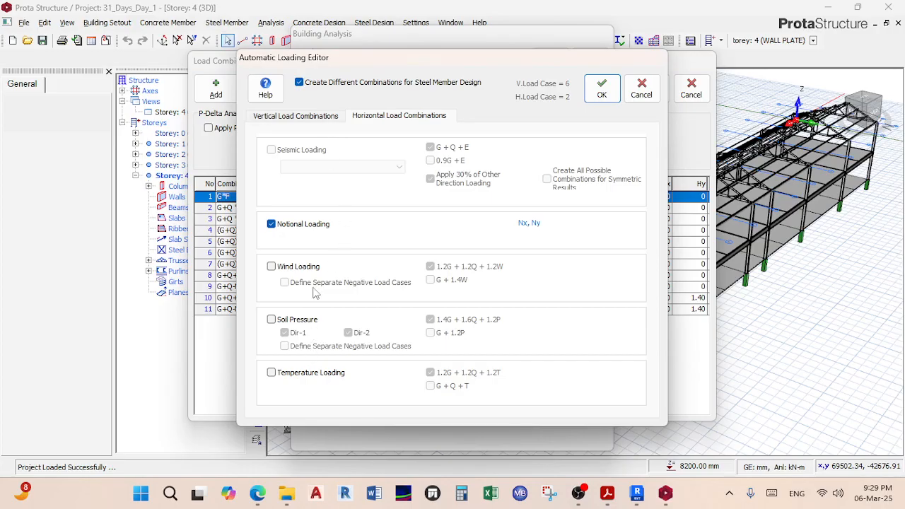
{"action": "left_click", "coordinate": [301, 117]}
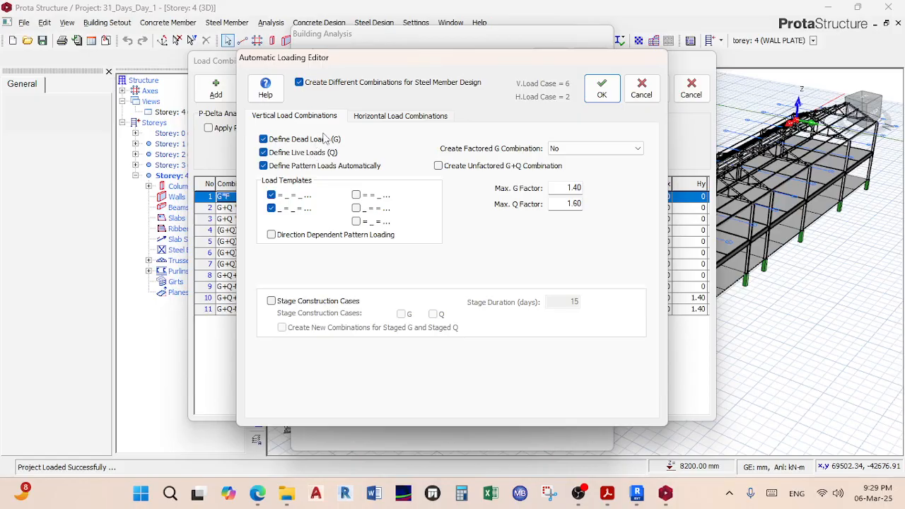
{"action": "left_click", "coordinate": [601, 89]}
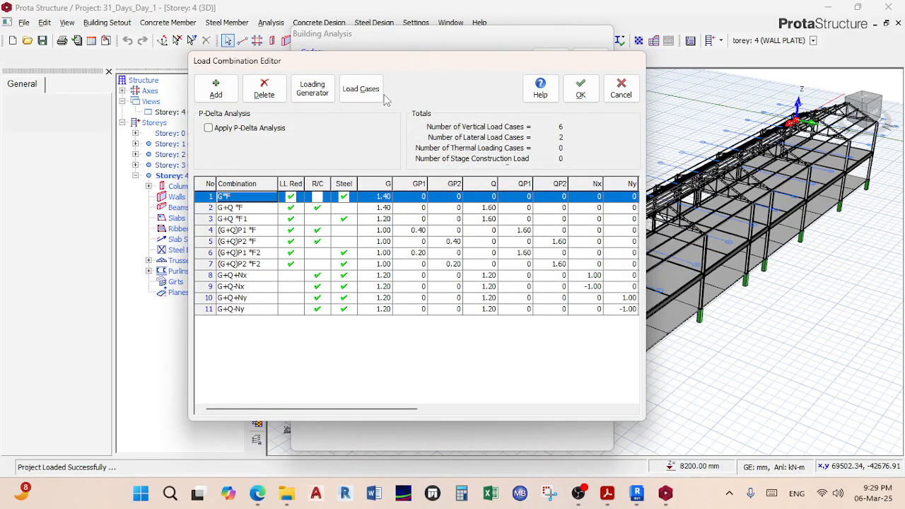
Step: Check the Load Cases list showing G, GP1, GP2, Q, QP1, QP2, Nx and Ny, then close it
{"action": "left_click", "coordinate": [372, 87]}
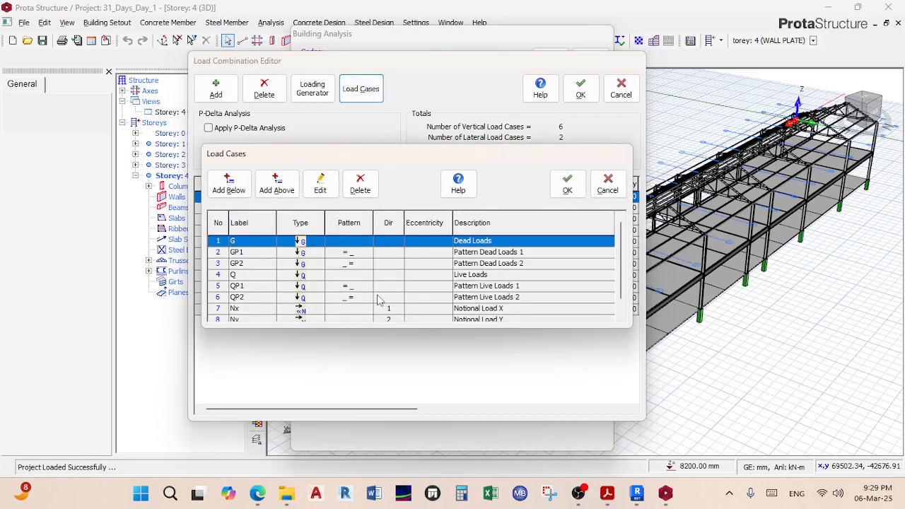
{"action": "scroll", "coordinate": [347, 302], "scroll_direction": "down", "scroll_amount": 1}
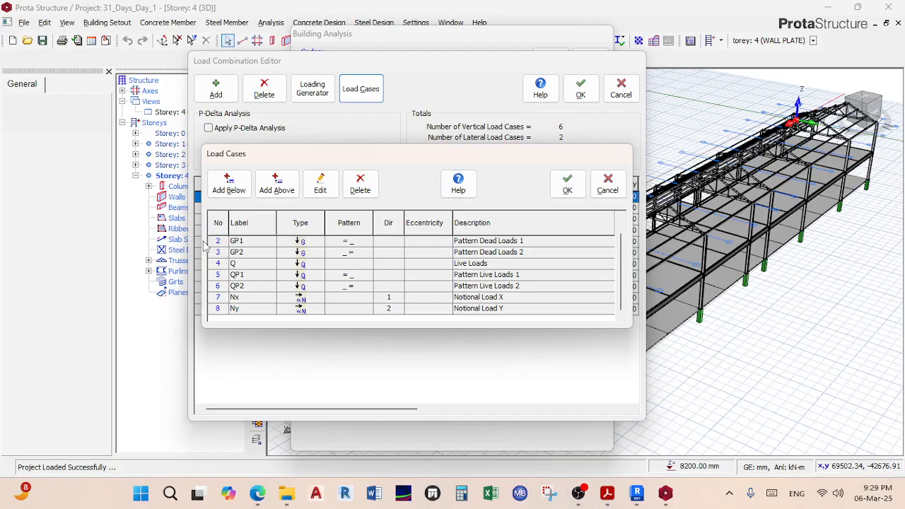
{"action": "scroll", "coordinate": [361, 256], "scroll_direction": "up", "scroll_amount": 1}
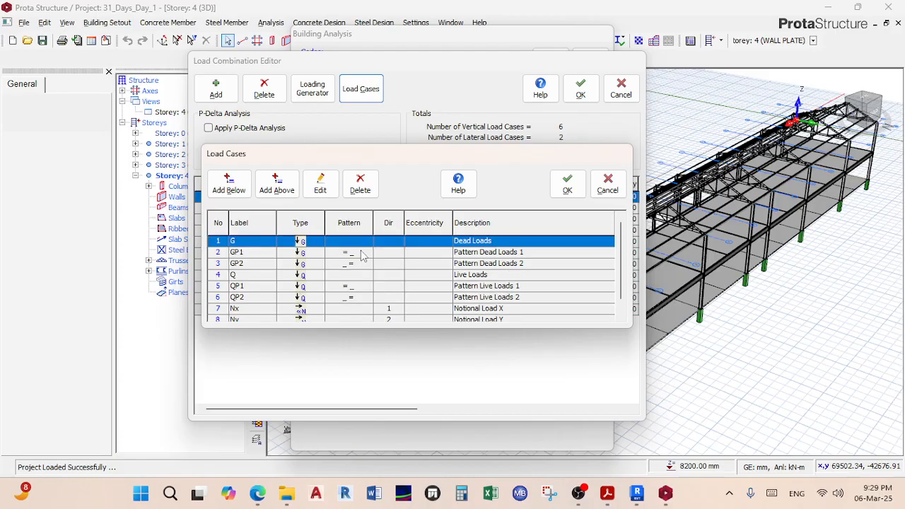
{"action": "scroll", "coordinate": [330, 264], "scroll_direction": "down", "scroll_amount": 1}
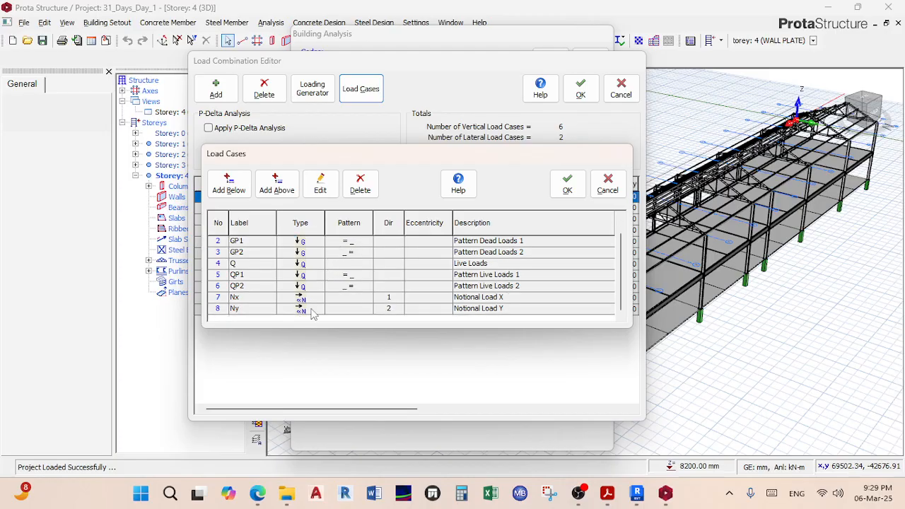
{"action": "scroll", "coordinate": [308, 305], "scroll_direction": "up", "scroll_amount": 1}
{"action": "scroll", "coordinate": [324, 281], "scroll_direction": "down", "scroll_amount": 1}
{"action": "scroll", "coordinate": [444, 302], "scroll_direction": "up", "scroll_amount": 1}
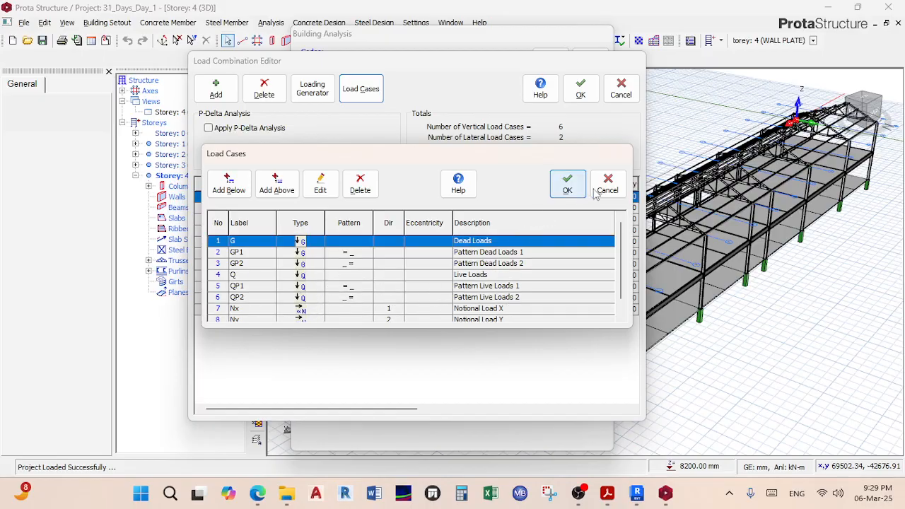
{"action": "left_click", "coordinate": [567, 186]}
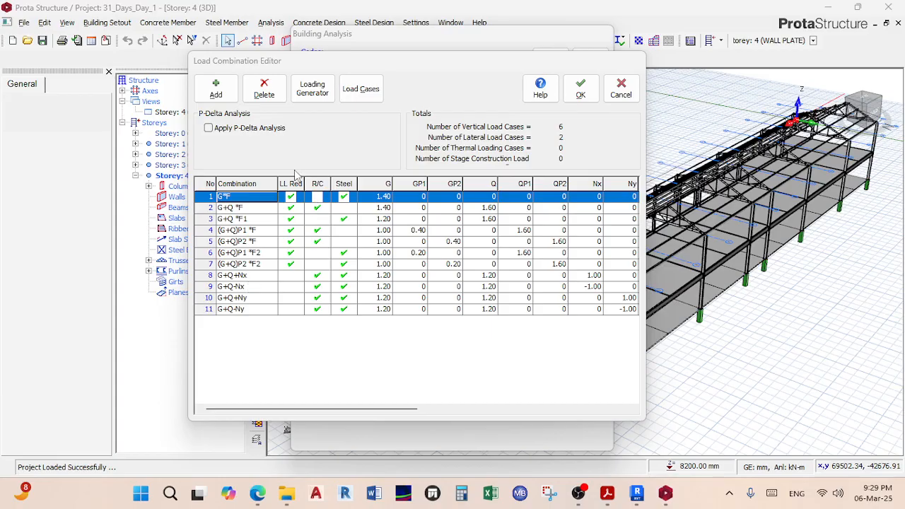
Step: In the Loading Generator, keep Create Factored G Combination at No and close it
{"action": "left_click", "coordinate": [312, 89]}
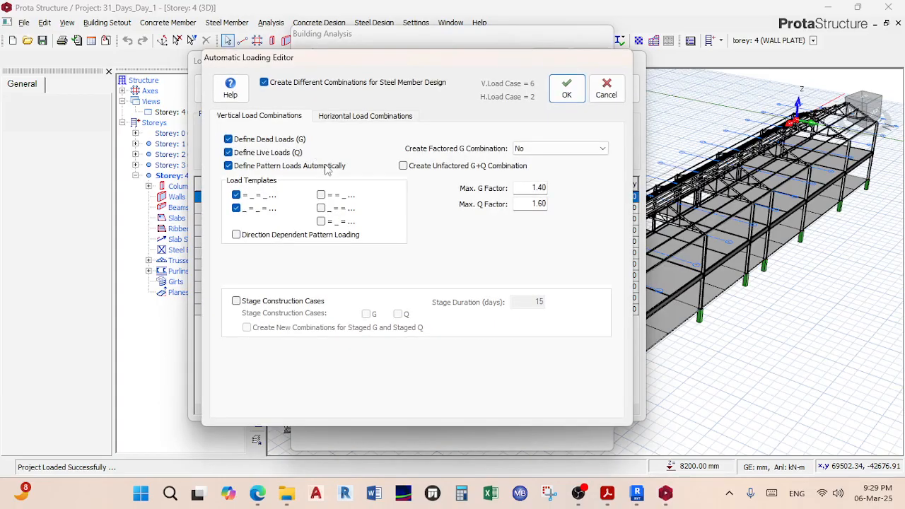
{"action": "left_click", "coordinate": [555, 151]}
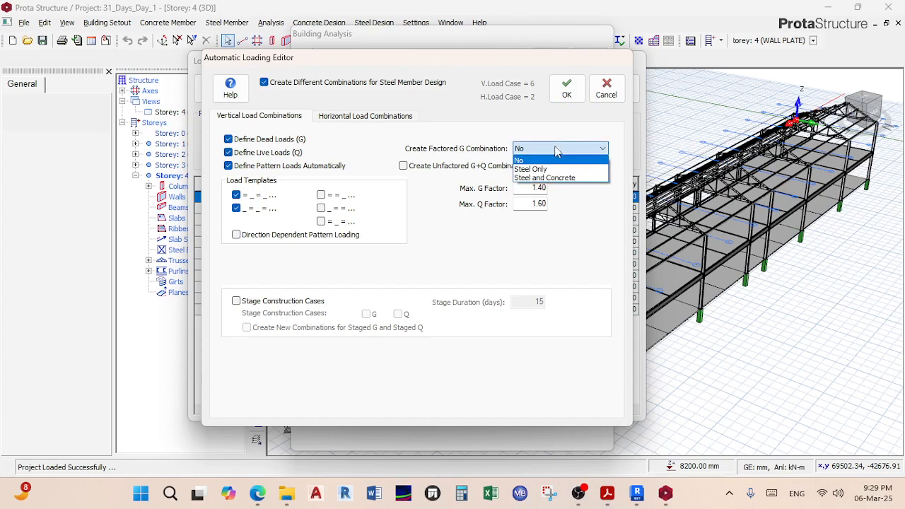
{"action": "left_click", "coordinate": [555, 151]}
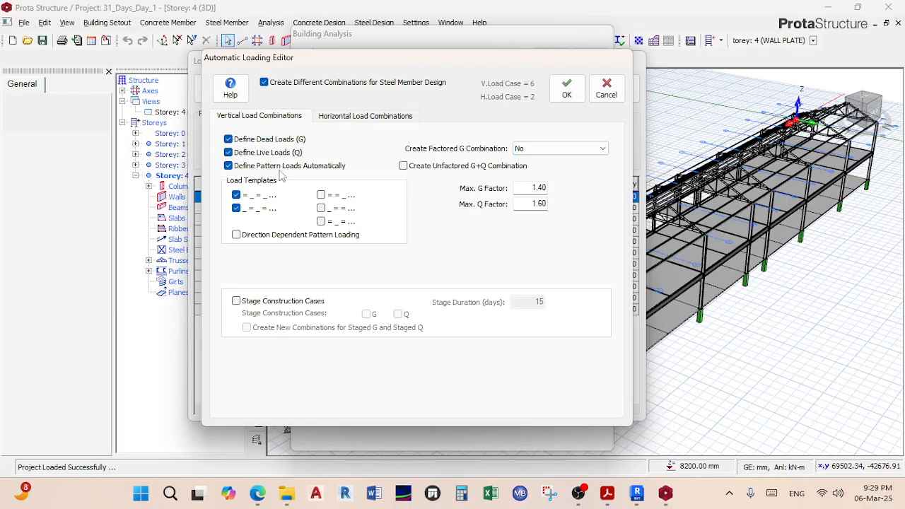
{"action": "left_click", "coordinate": [606, 88]}
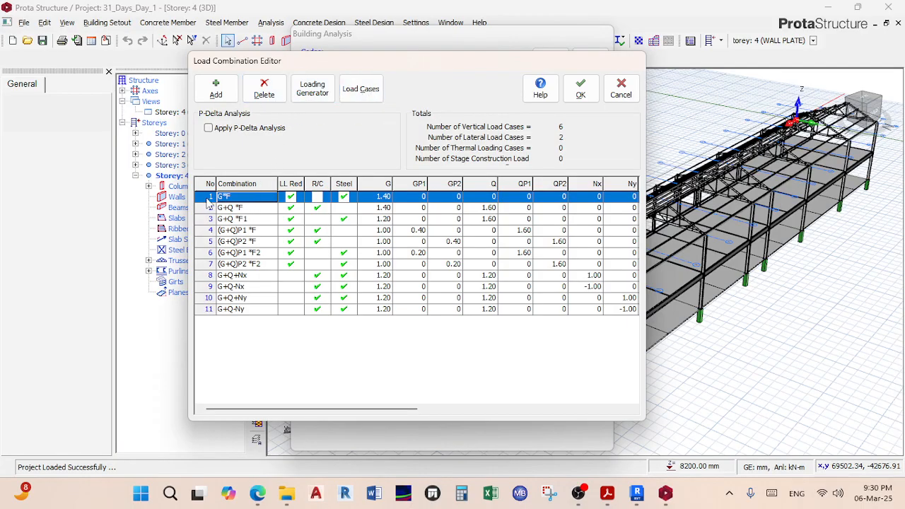
Step: Review the G+Q-Ny, G*F and G+Q*F combinations, then accept the editor, invalidating previous results
{"action": "left_click", "coordinate": [252, 311]}
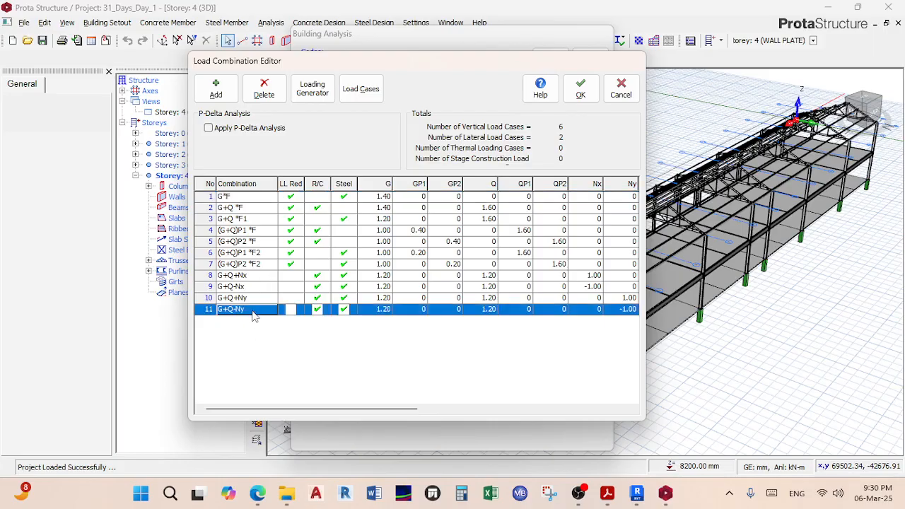
{"action": "left_click", "coordinate": [234, 198]}
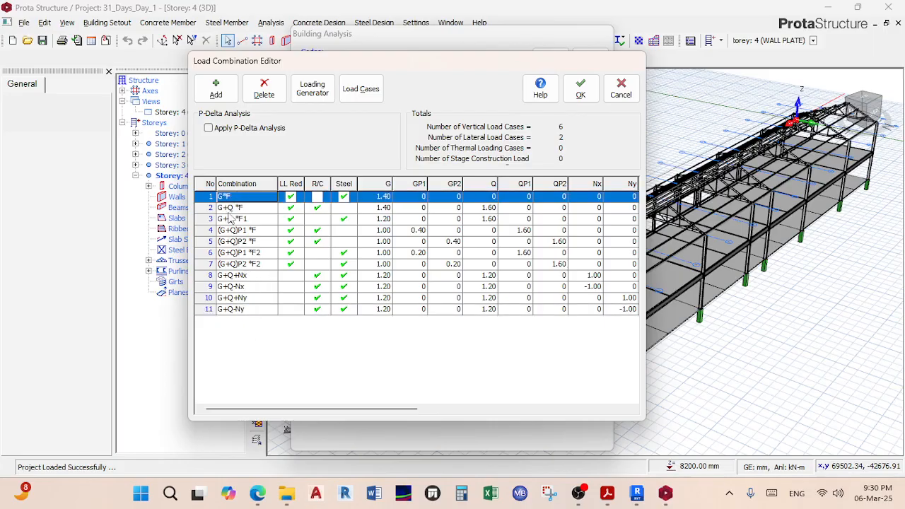
{"action": "left_click", "coordinate": [228, 213]}
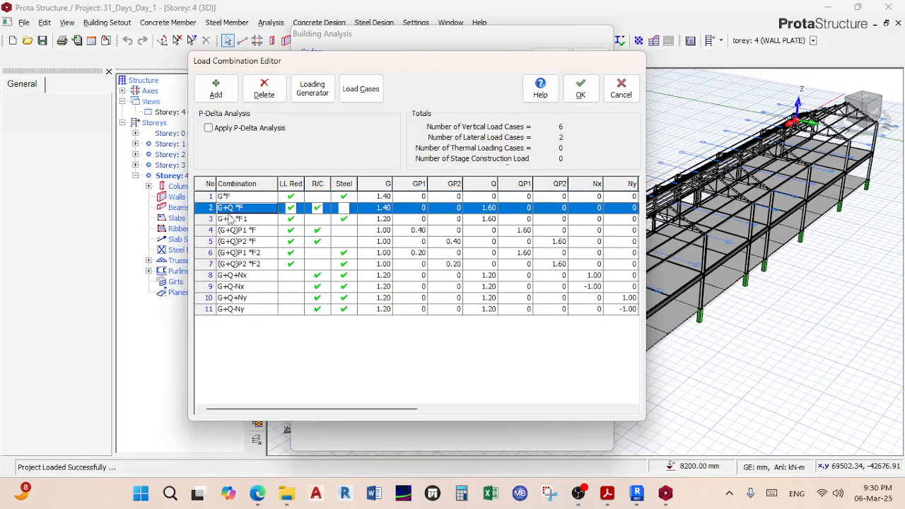
{"action": "left_click", "coordinate": [593, 96]}
{"action": "left_click", "coordinate": [489, 299]}
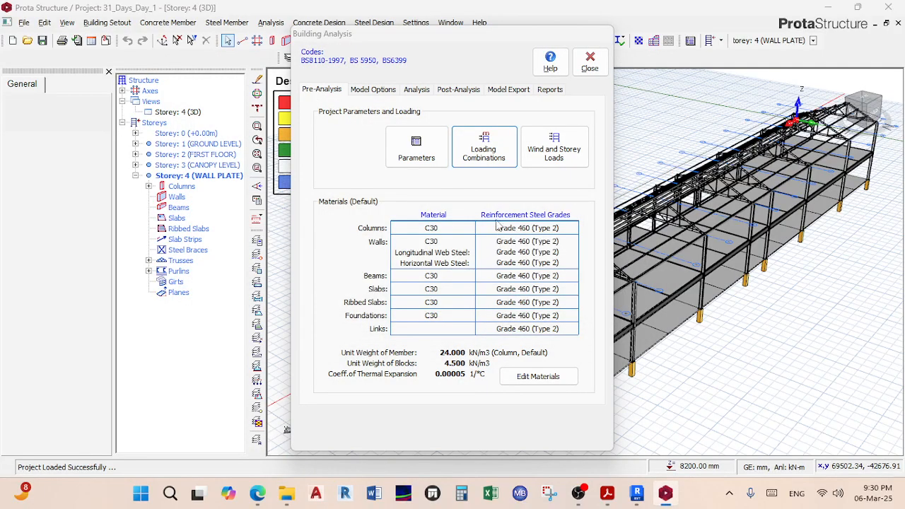
Step: Generate load combinations with dead and live load case generation switched off
{"action": "left_click", "coordinate": [562, 159]}
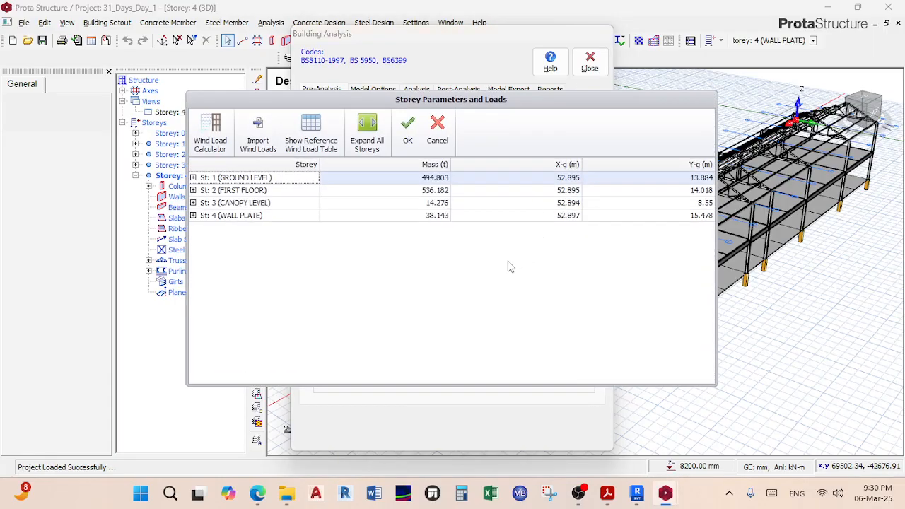
{"action": "left_click", "coordinate": [443, 142]}
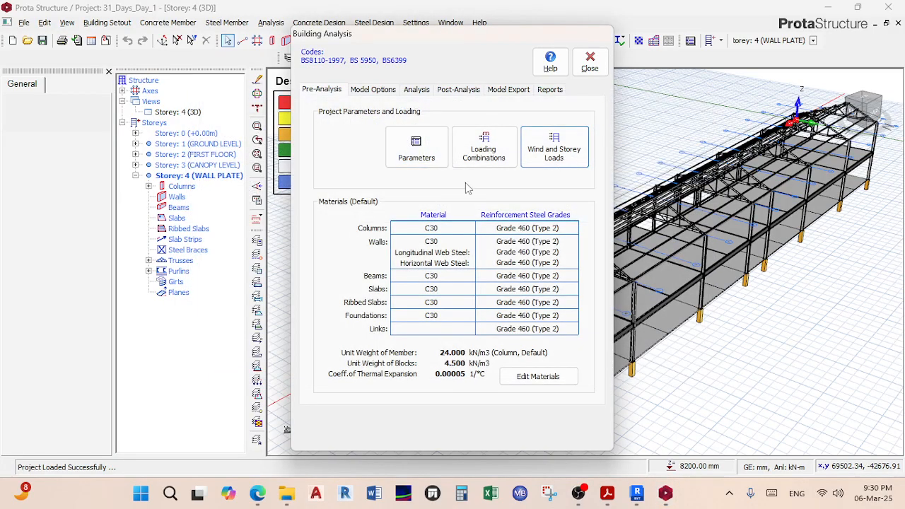
{"action": "left_click", "coordinate": [478, 162]}
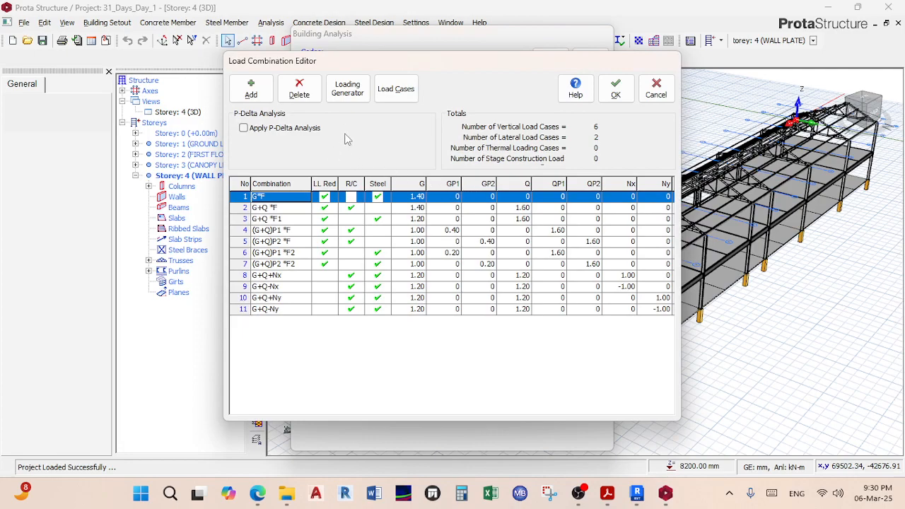
{"action": "left_click", "coordinate": [347, 88]}
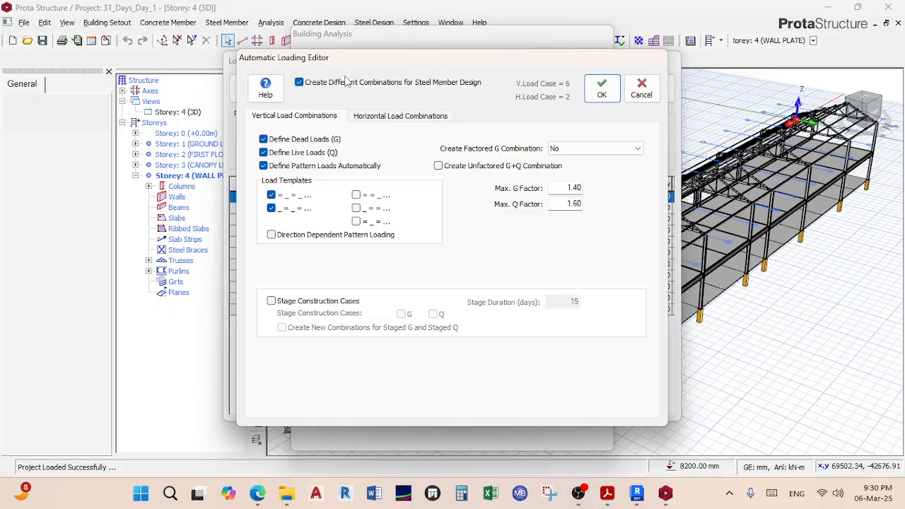
{"action": "left_click", "coordinate": [366, 123]}
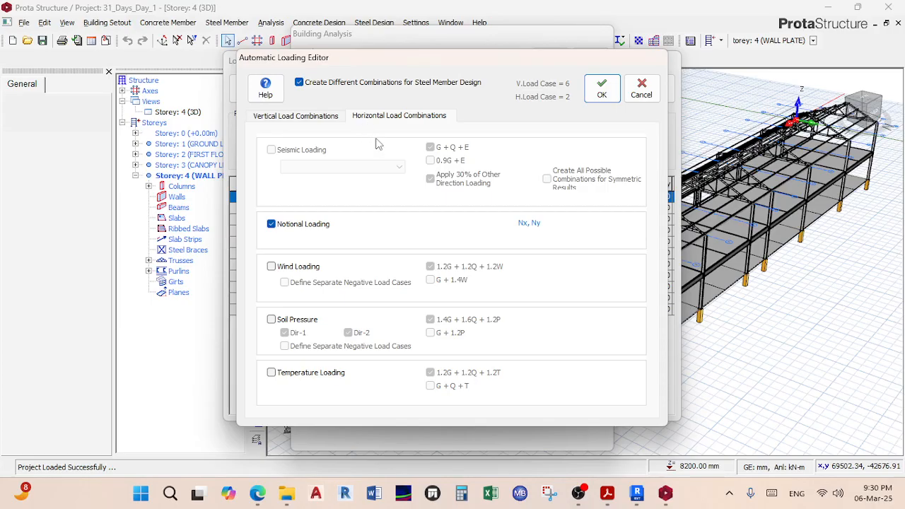
{"action": "left_click", "coordinate": [320, 120]}
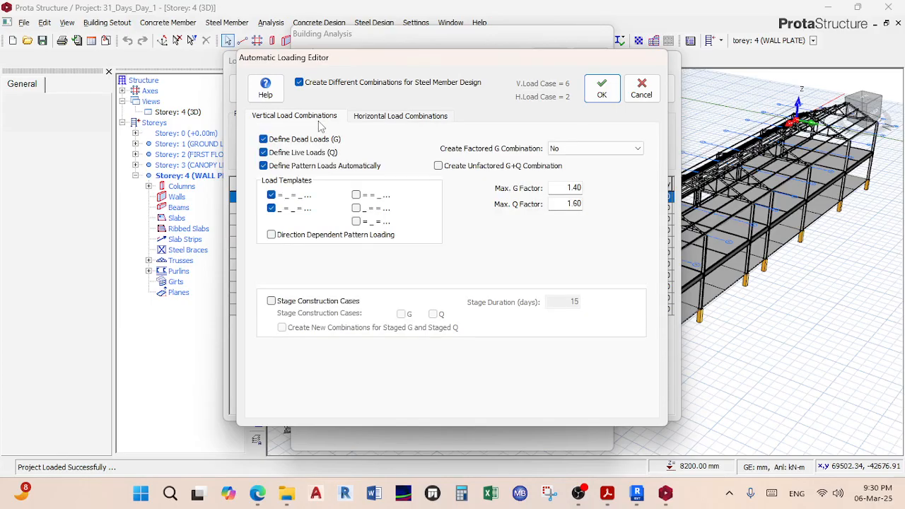
{"action": "left_click", "coordinate": [263, 139]}
{"action": "left_click", "coordinate": [263, 152]}
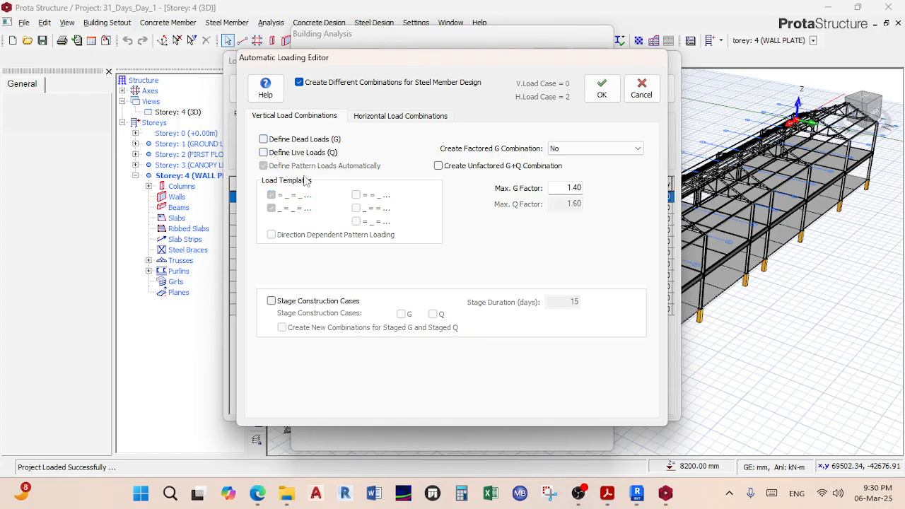
{"action": "left_click", "coordinate": [599, 88]}
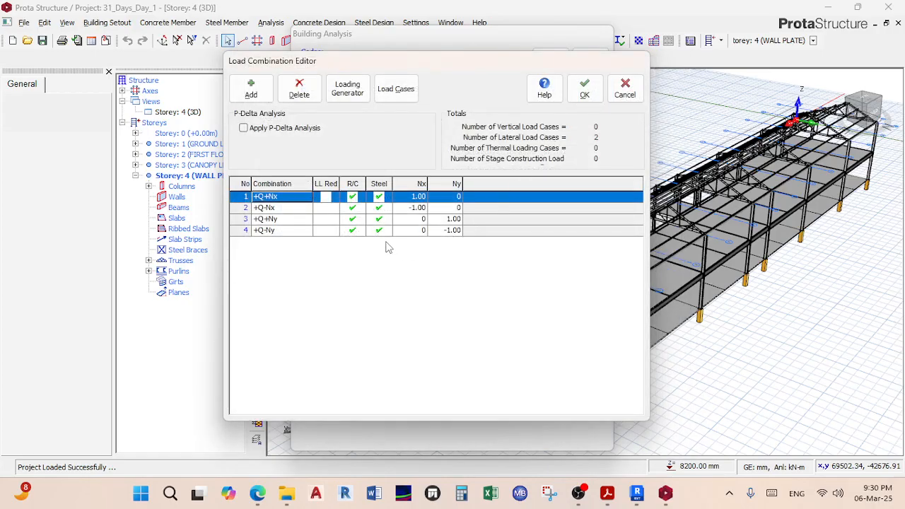
Step: Regenerate the combinations with notional loading combinations turned off
{"action": "left_click", "coordinate": [351, 91]}
{"action": "left_click", "coordinate": [385, 116]}
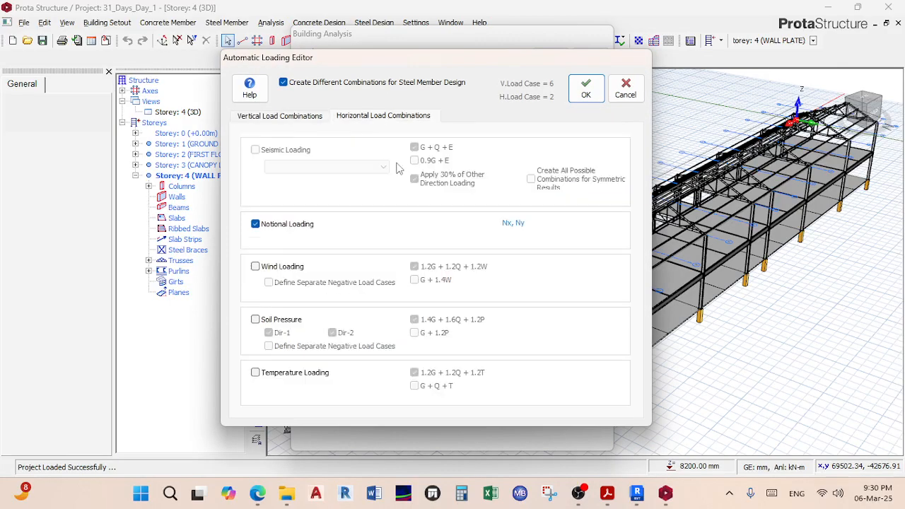
{"action": "left_click", "coordinate": [255, 223]}
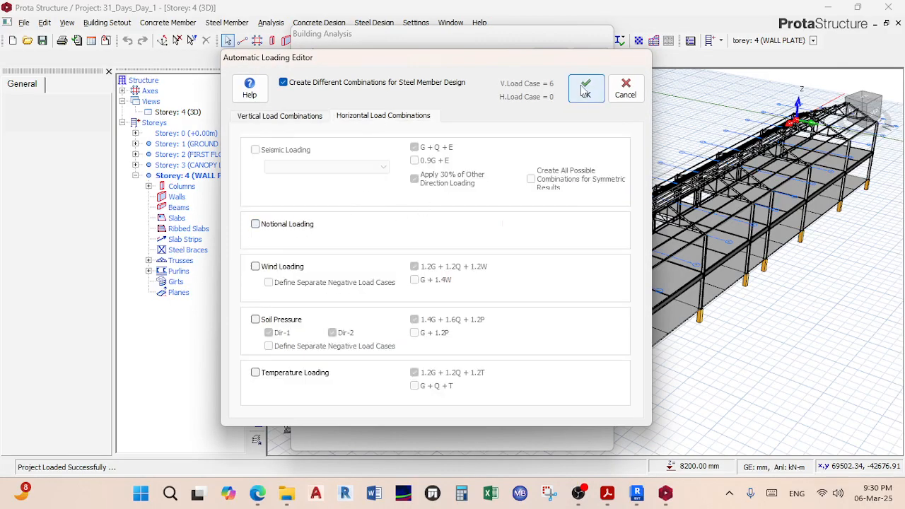
{"action": "left_click", "coordinate": [586, 90]}
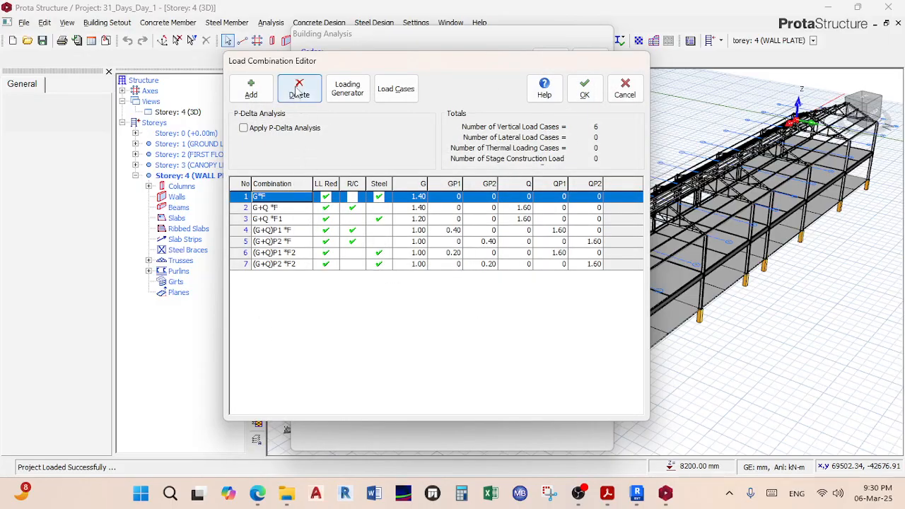
Step: Delete all remaining load combinations from the list
{"action": "left_click", "coordinate": [298, 90]}
{"action": "left_click", "coordinate": [297, 89]}
{"action": "left_click", "coordinate": [297, 89]}
{"action": "left_click", "coordinate": [298, 90]}
{"action": "left_click", "coordinate": [297, 90]}
{"action": "left_click", "coordinate": [297, 89]}
{"action": "left_click", "coordinate": [298, 90]}
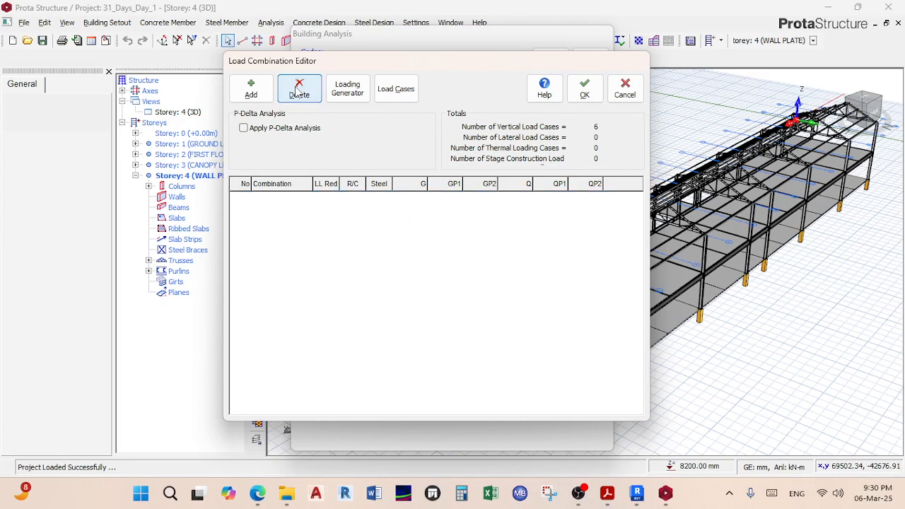
Step: Accept the empty combination list and set notional loads on the Lateral Loading tab to apply to G
{"action": "left_click", "coordinate": [585, 90]}
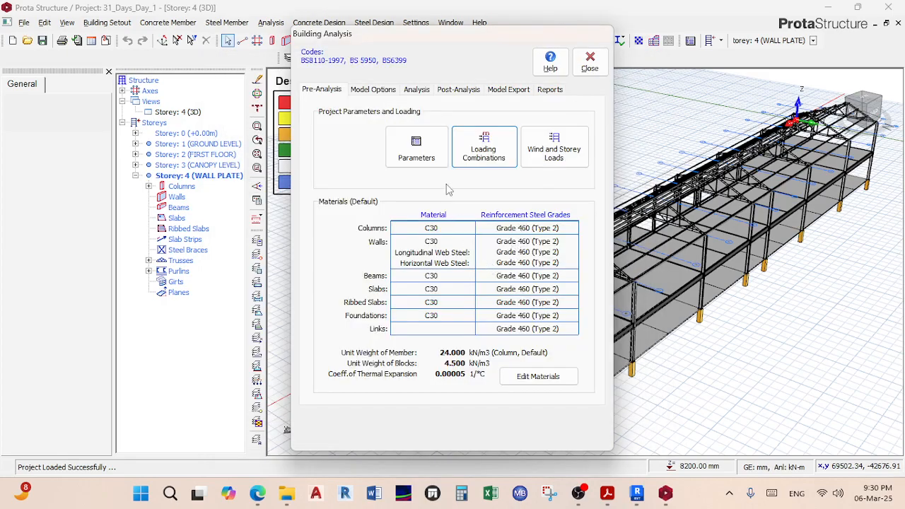
{"action": "left_click", "coordinate": [373, 90]}
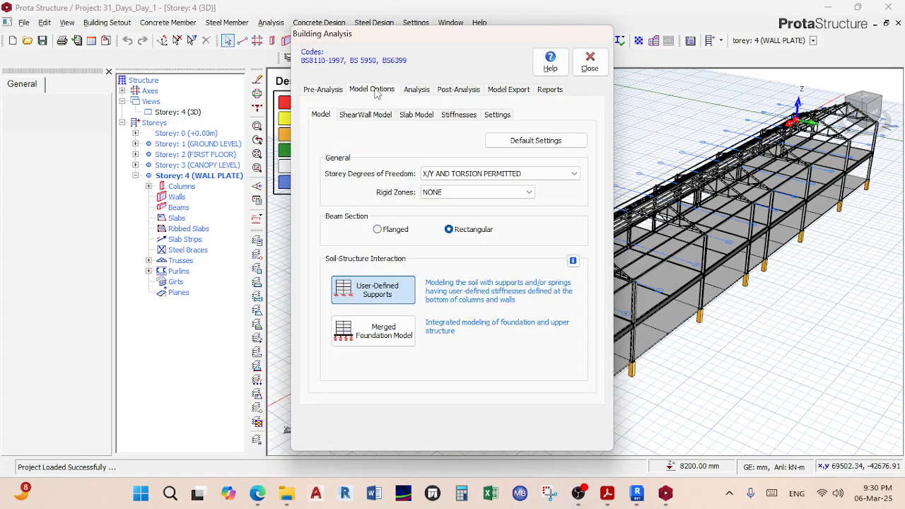
{"action": "left_click", "coordinate": [323, 90]}
{"action": "left_click", "coordinate": [396, 142]}
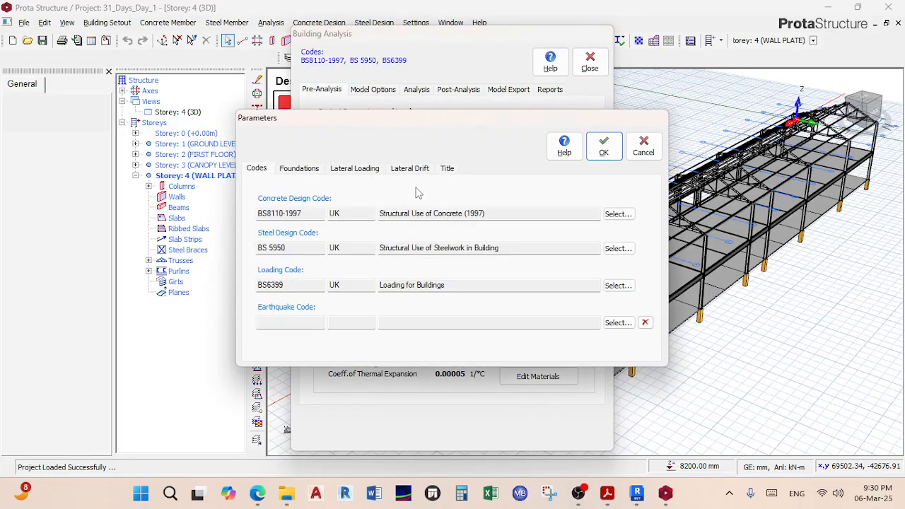
{"action": "left_click", "coordinate": [354, 169]}
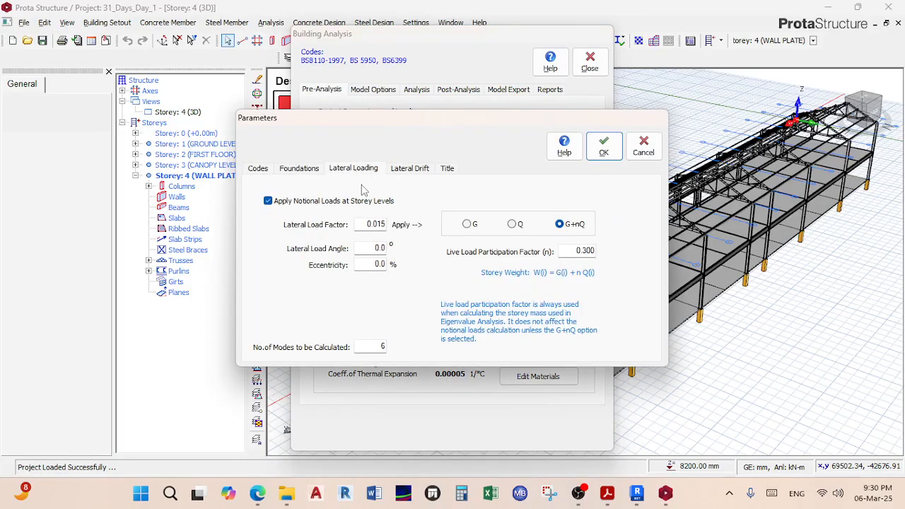
{"action": "left_click", "coordinate": [470, 224]}
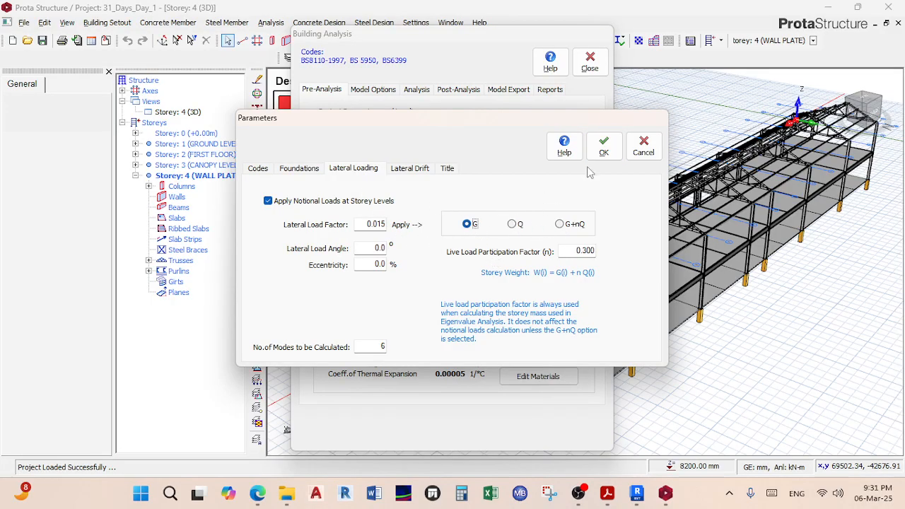
{"action": "left_click", "coordinate": [602, 148]}
Step: Reopen the project parameters to verify the lateral drift and lateral loading settings
{"action": "left_click", "coordinate": [416, 147]}
{"action": "left_click", "coordinate": [410, 169]}
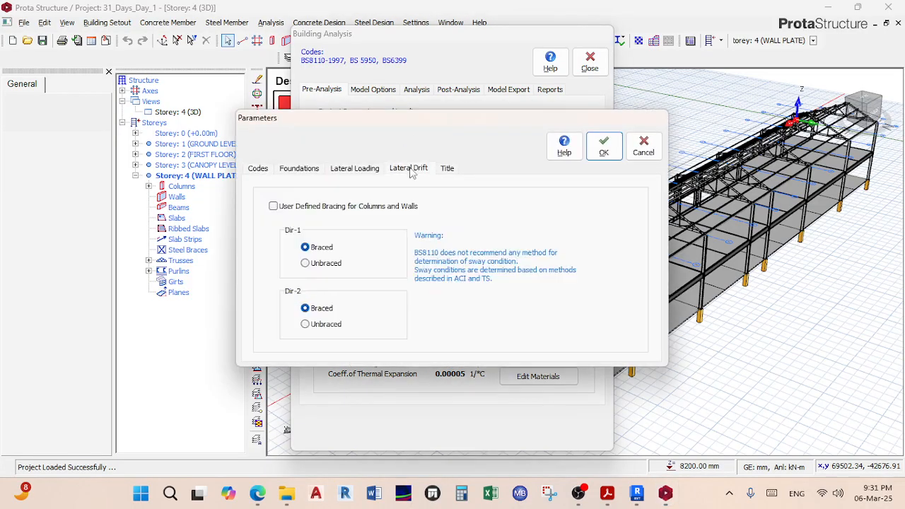
{"action": "left_click", "coordinate": [368, 171]}
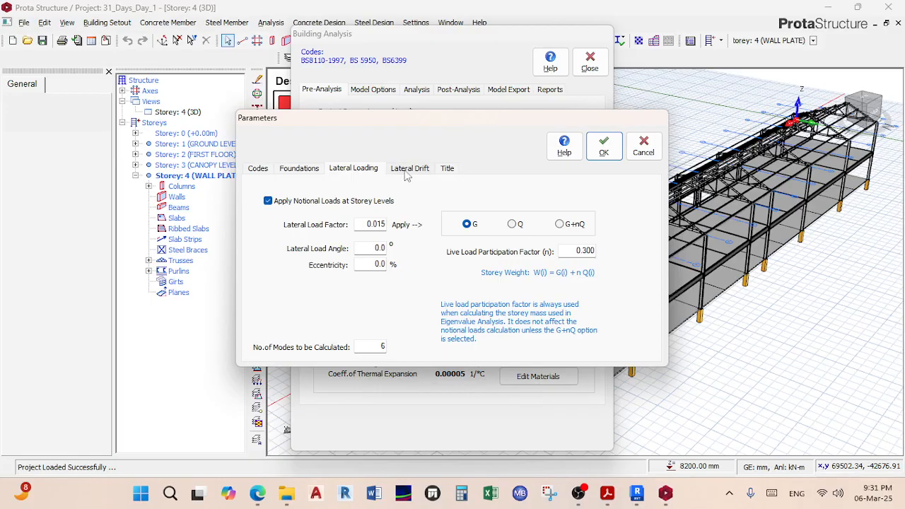
Step: Regenerate and accept the 11 load combinations, including G+Q±Nx and G+Q±Ny
{"action": "left_click", "coordinate": [603, 146]}
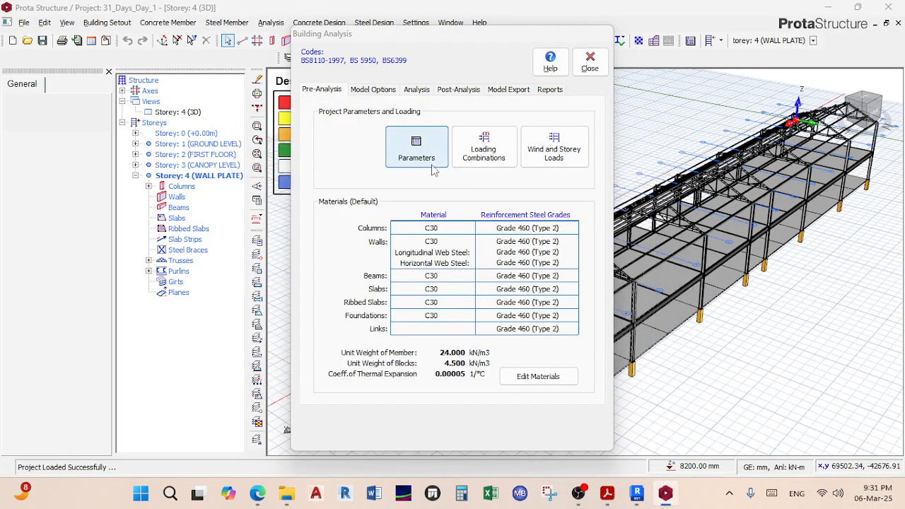
{"action": "left_click", "coordinate": [467, 150]}
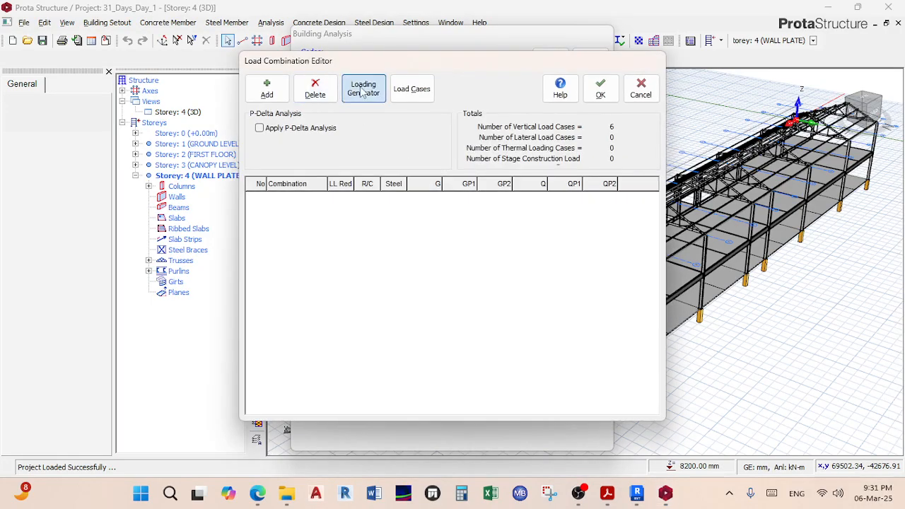
{"action": "left_click", "coordinate": [363, 88]}
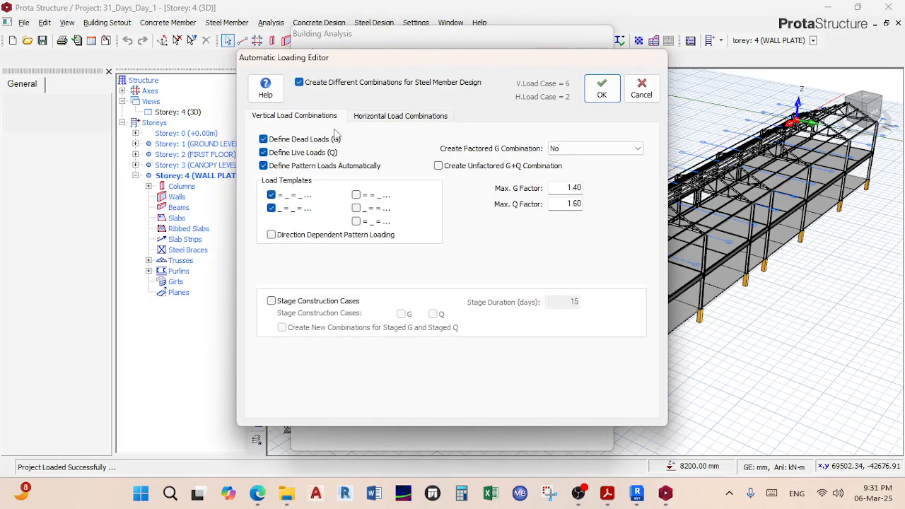
{"action": "left_click", "coordinate": [380, 117]}
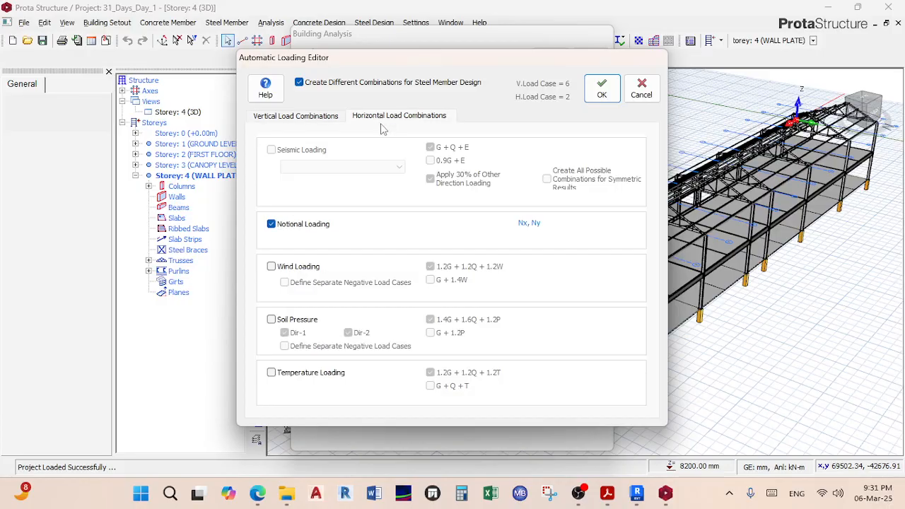
{"action": "left_click", "coordinate": [305, 119]}
{"action": "left_click", "coordinate": [601, 89]}
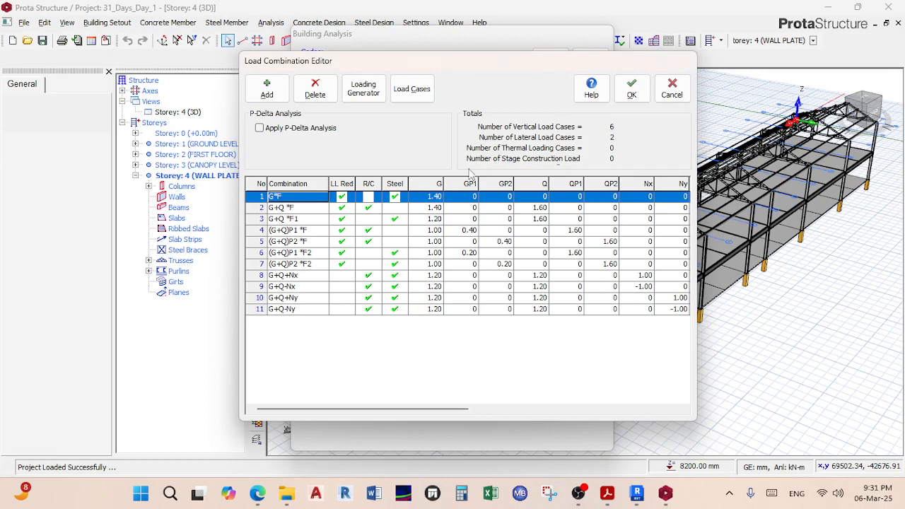
{"action": "left_click", "coordinate": [647, 85]}
Step: Run the Building Model Check and close its results
{"action": "left_click", "coordinate": [423, 91]}
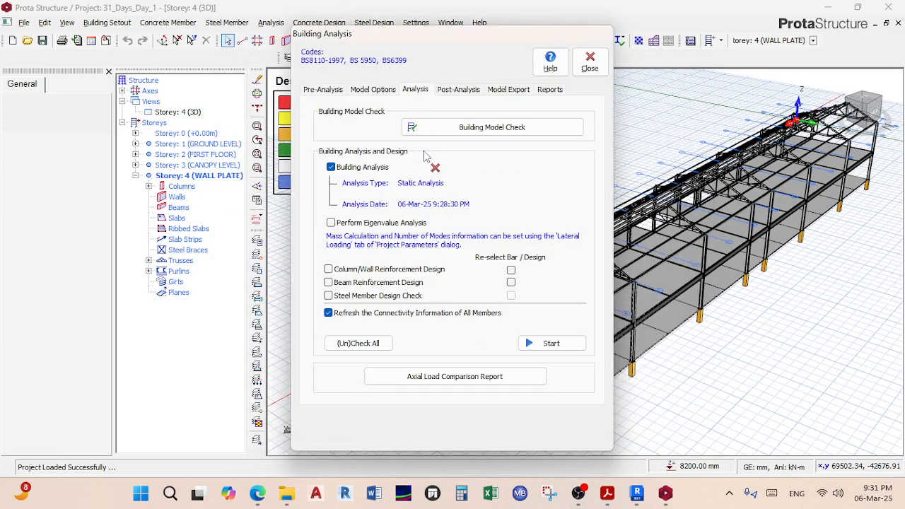
{"action": "left_click", "coordinate": [479, 132]}
{"action": "left_click", "coordinate": [273, 421]}
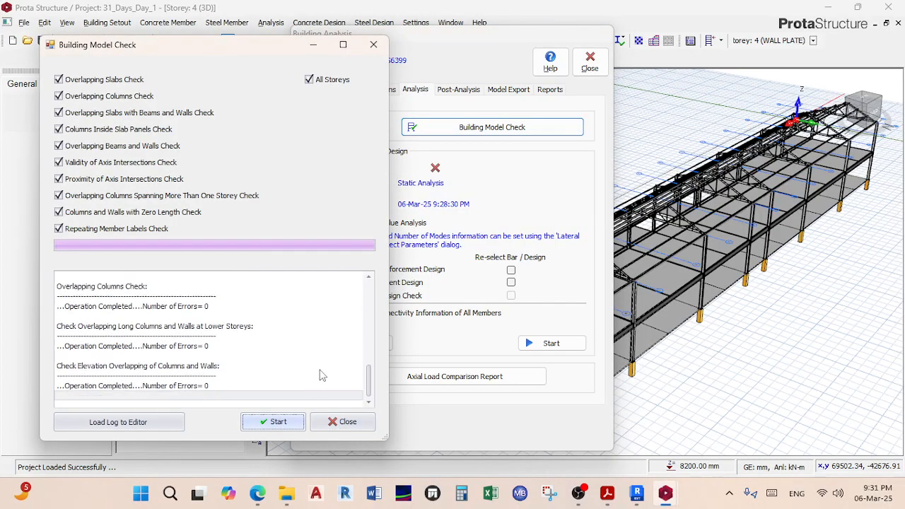
{"action": "left_click", "coordinate": [342, 422]}
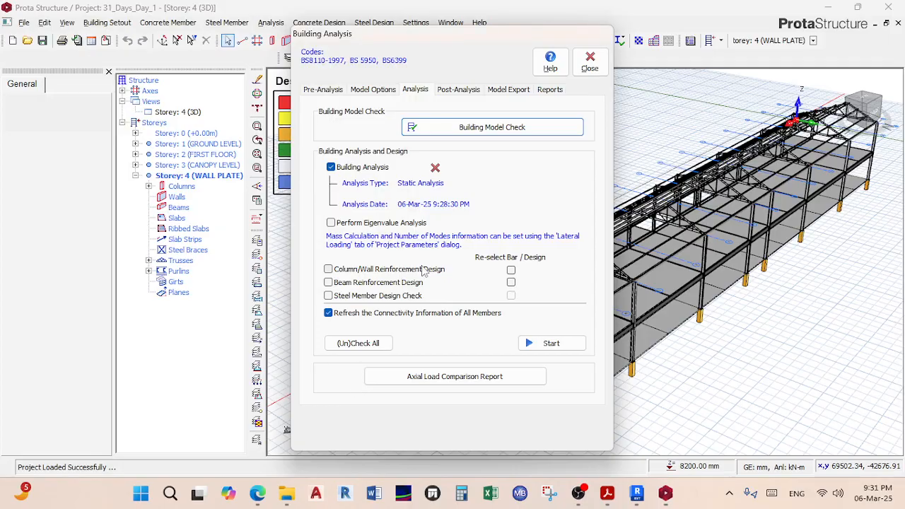
Step: Start the analysis with Steel Member, Beam and Column/Wall design, past the transfer-columns warning
{"action": "left_click", "coordinate": [372, 297]}
{"action": "left_click", "coordinate": [373, 282]}
{"action": "left_click", "coordinate": [374, 269]}
{"action": "left_click", "coordinate": [524, 344]}
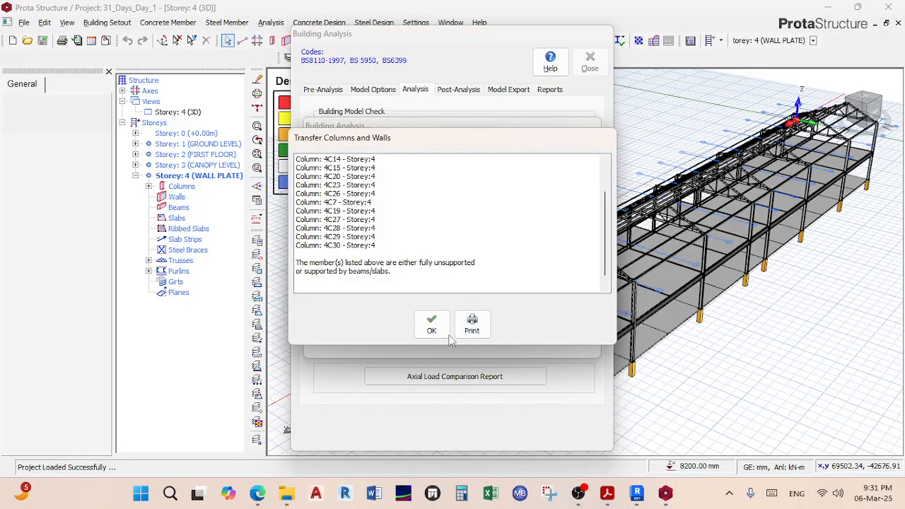
{"action": "left_click", "coordinate": [429, 324]}
{"action": "left_click", "coordinate": [488, 290]}
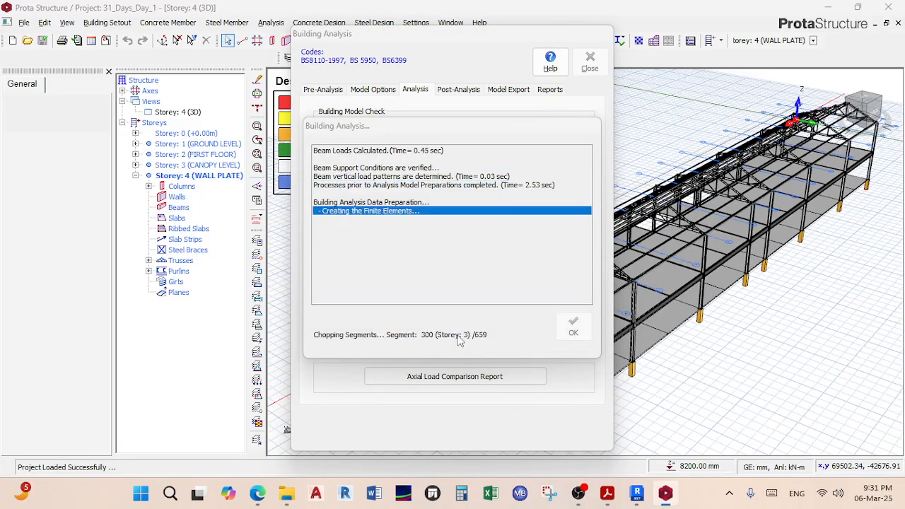
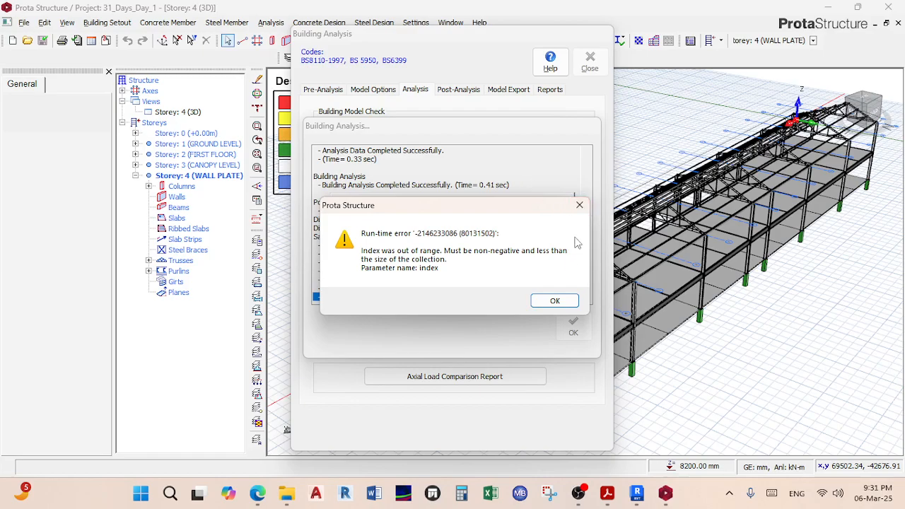
Step: Dismiss the run-time error, relaunch ProtaStructure 2018 and open 31_Days_Day_1 from Mwaka_Remant_Church
{"action": "left_click", "coordinate": [580, 206]}
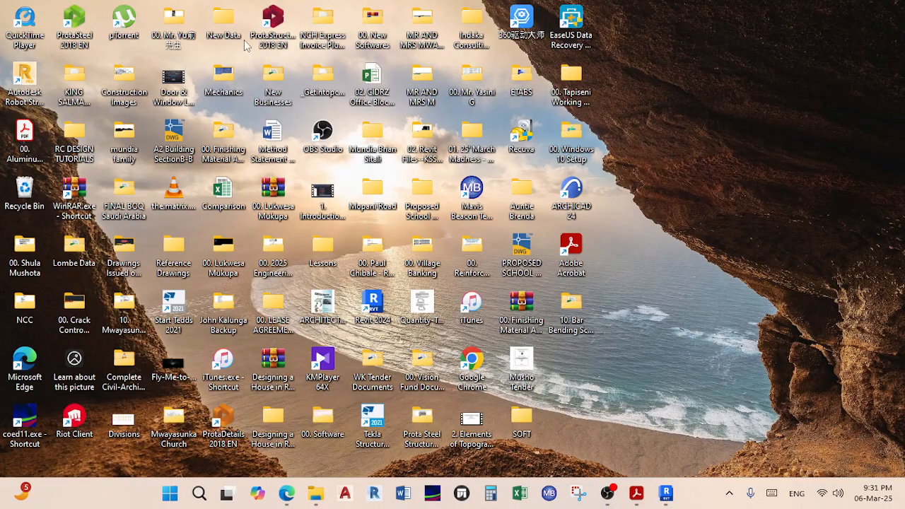
{"action": "double_click", "coordinate": [273, 29]}
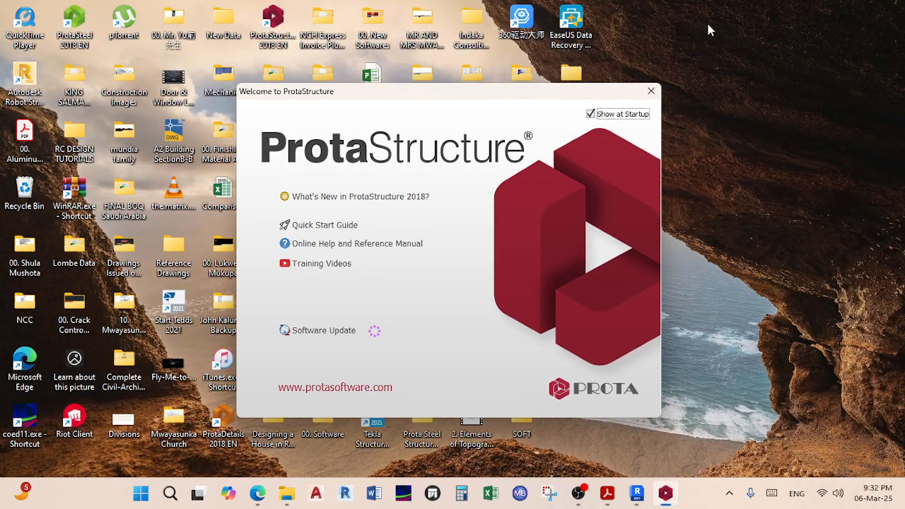
{"action": "left_click", "coordinate": [650, 90]}
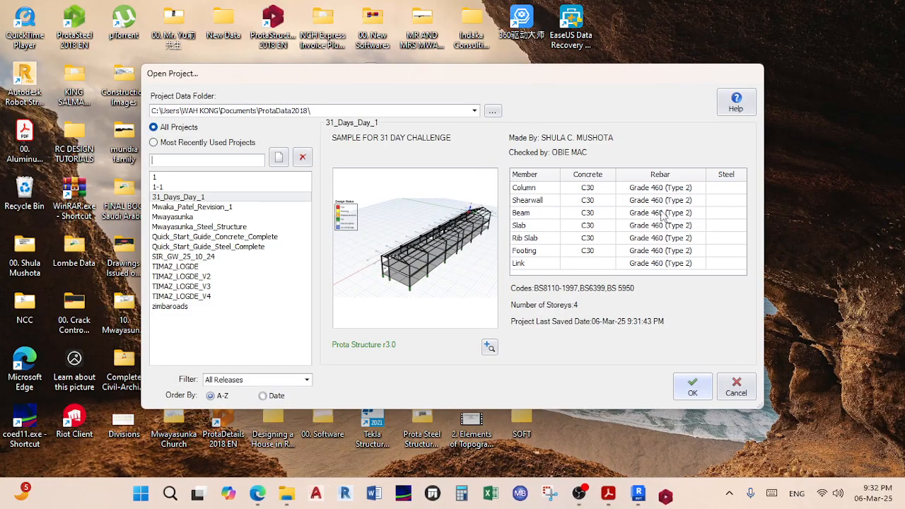
{"action": "left_click", "coordinate": [326, 111]}
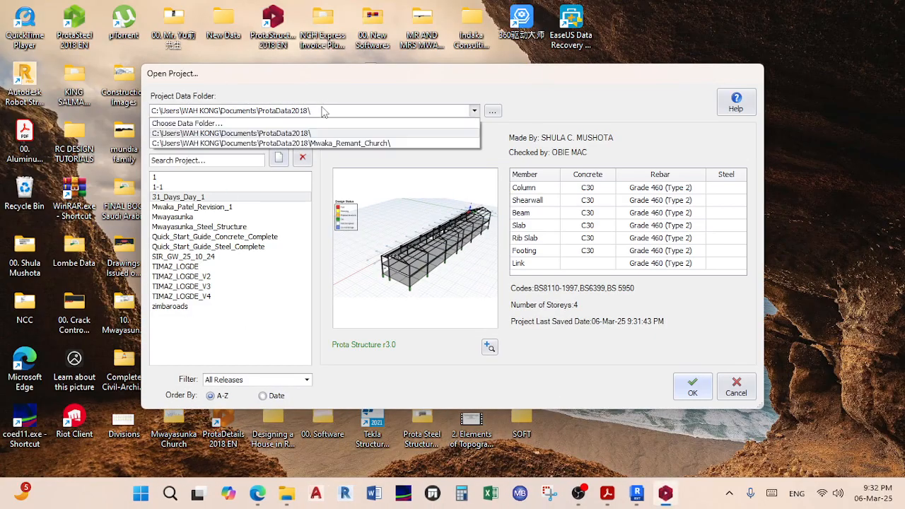
{"action": "left_click", "coordinate": [327, 143]}
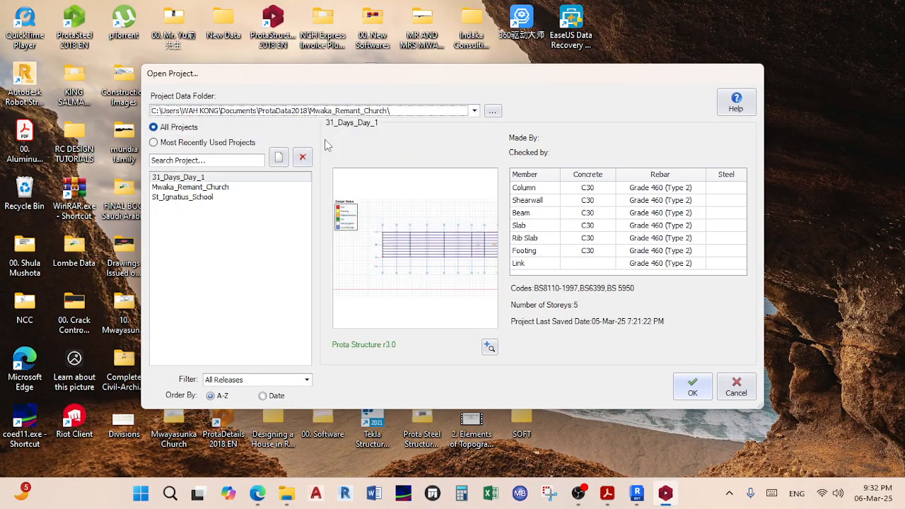
{"action": "left_click", "coordinate": [195, 179]}
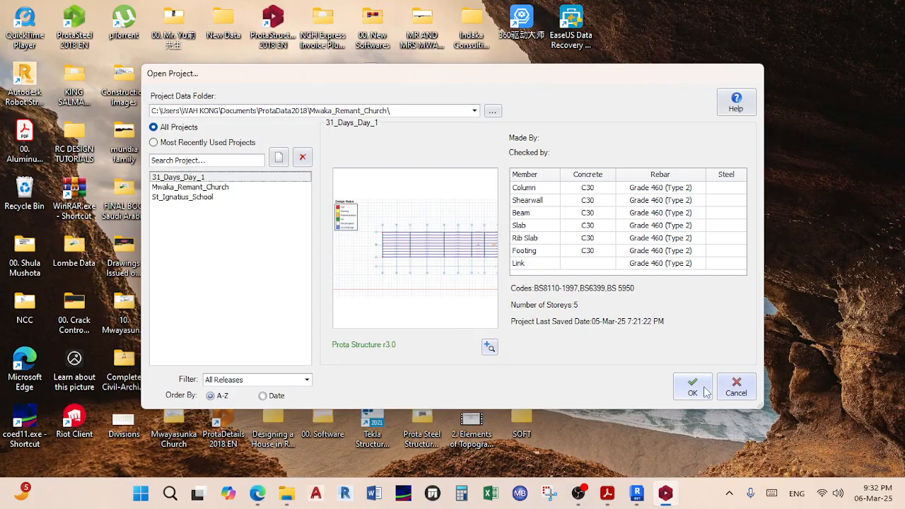
{"action": "left_click", "coordinate": [706, 388]}
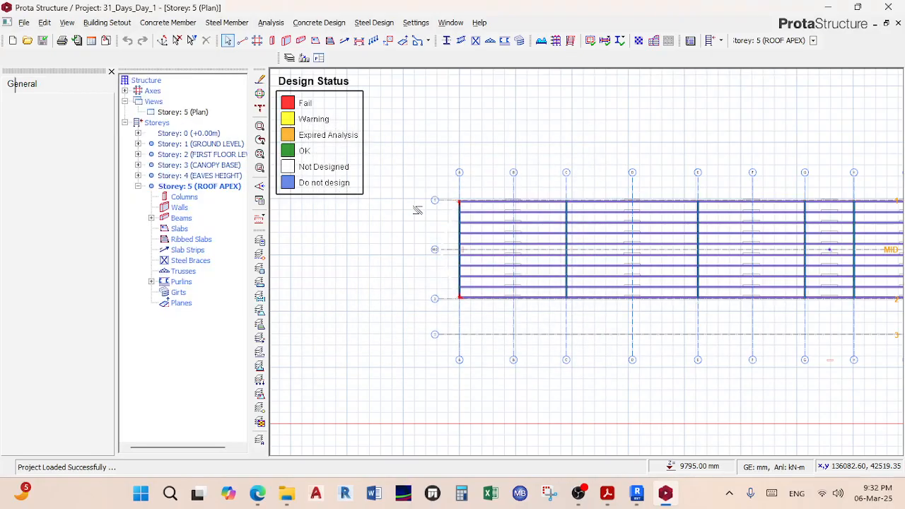
Step: Show Storey 5 in 3D and orbit and zoom toward the corner footing
{"action": "right_click", "coordinate": [181, 114]}
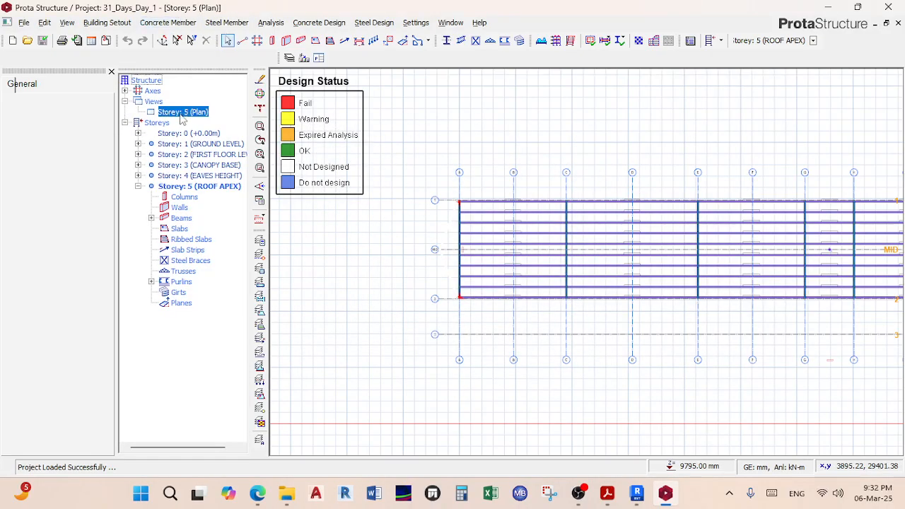
{"action": "left_click", "coordinate": [225, 137]}
{"action": "middle_click_drag", "start_coordinate": [516, 244], "coordinate": [564, 320]}
{"action": "scroll", "coordinate": [584, 242], "scroll_direction": "up", "scroll_amount": 5}
{"action": "middle_click_drag", "start_coordinate": [587, 375], "coordinate": [632, 267]}
{"action": "scroll", "coordinate": [576, 287], "scroll_direction": "up", "scroll_amount": 3}
{"action": "scroll", "coordinate": [599, 263], "scroll_direction": "down", "scroll_amount": 2}
{"action": "scroll", "coordinate": [599, 262], "scroll_direction": "down", "scroll_amount": 10}
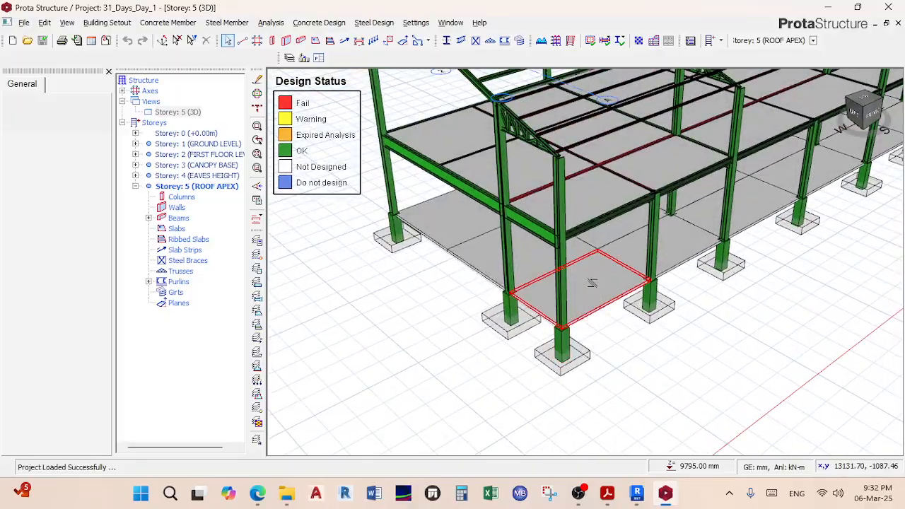
Step: Orbit to a higher overview of the building, then close ProtaStructure
{"action": "middle_click_drag", "start_coordinate": [538, 304], "coordinate": [579, 257]}
{"action": "middle_click_drag", "start_coordinate": [580, 257], "coordinate": [591, 282], "text": "shift"}
{"action": "scroll", "coordinate": [622, 264], "scroll_direction": "up", "scroll_amount": 5}
{"action": "scroll", "coordinate": [690, 243], "scroll_direction": "down", "scroll_amount": 5}
{"action": "middle_click_drag", "start_coordinate": [689, 249], "coordinate": [556, 260], "text": "shift"}
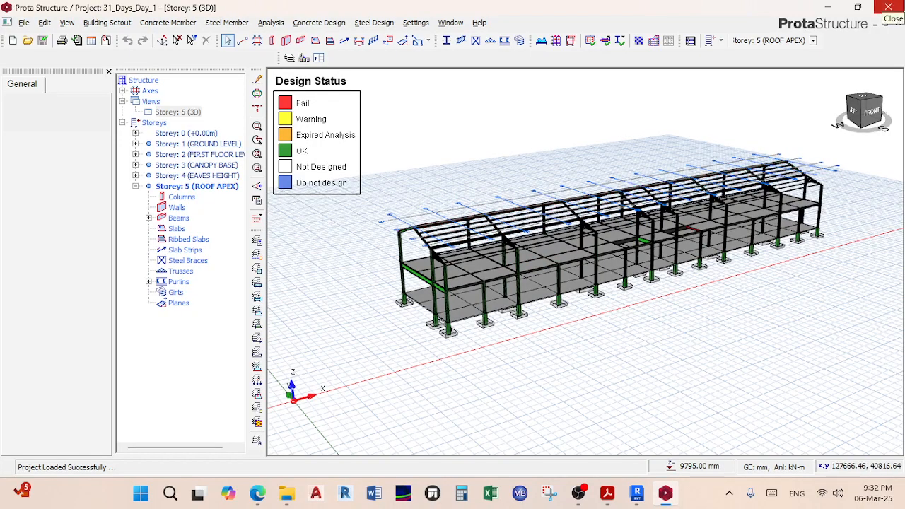
{"action": "left_click", "coordinate": [888, 7]}
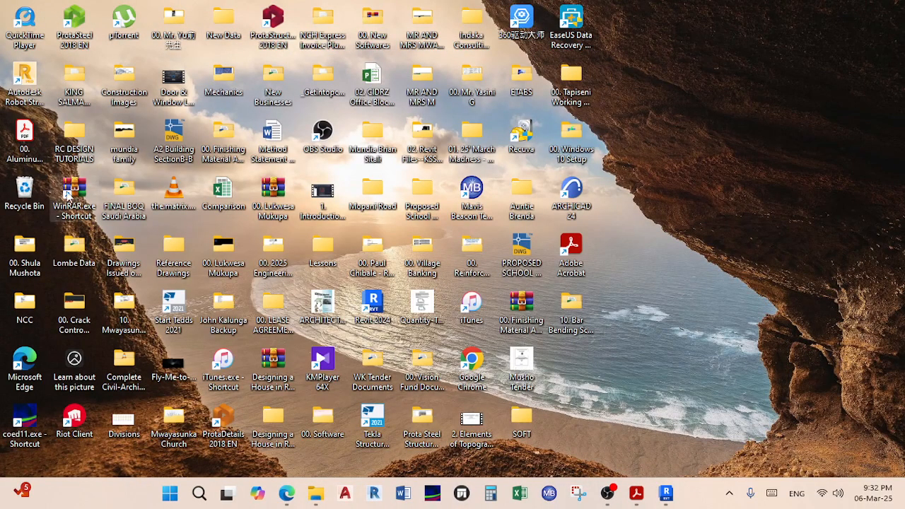
Step: Browse to Documents > ProtaData2018 > Mwaka_Remant_Church in File Explorer
{"action": "double_click", "coordinate": [80, 99]}
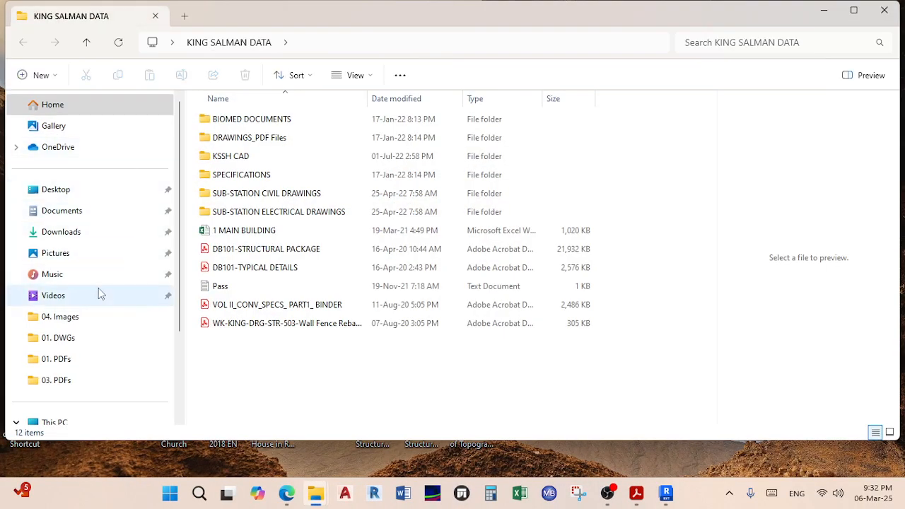
{"action": "left_click", "coordinate": [103, 212]}
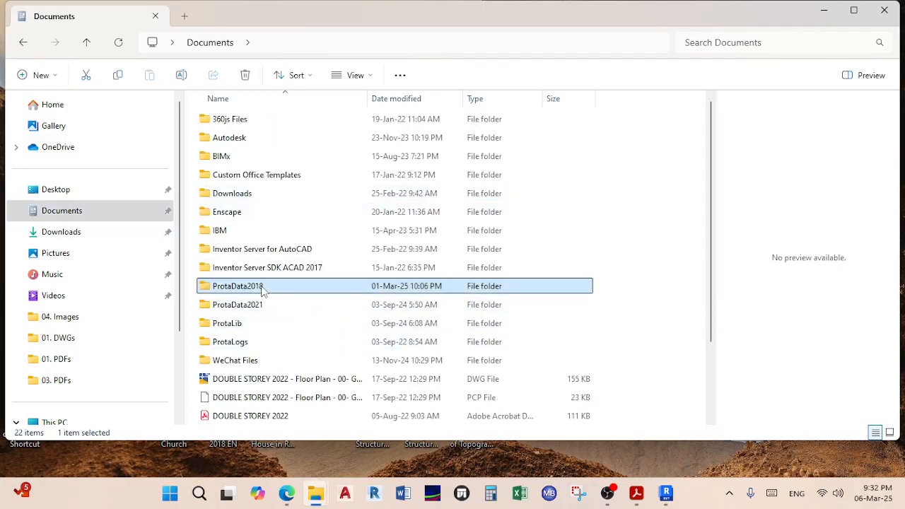
{"action": "double_click", "coordinate": [269, 286]}
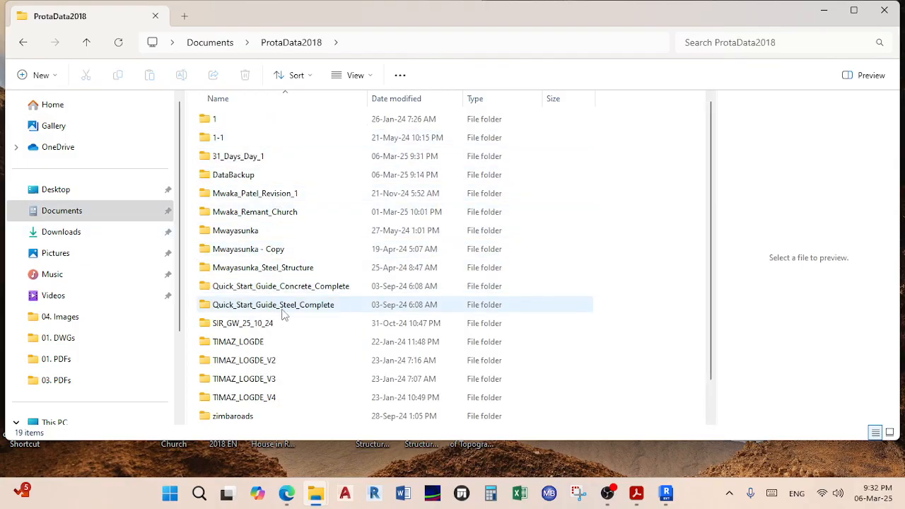
{"action": "double_click", "coordinate": [287, 212]}
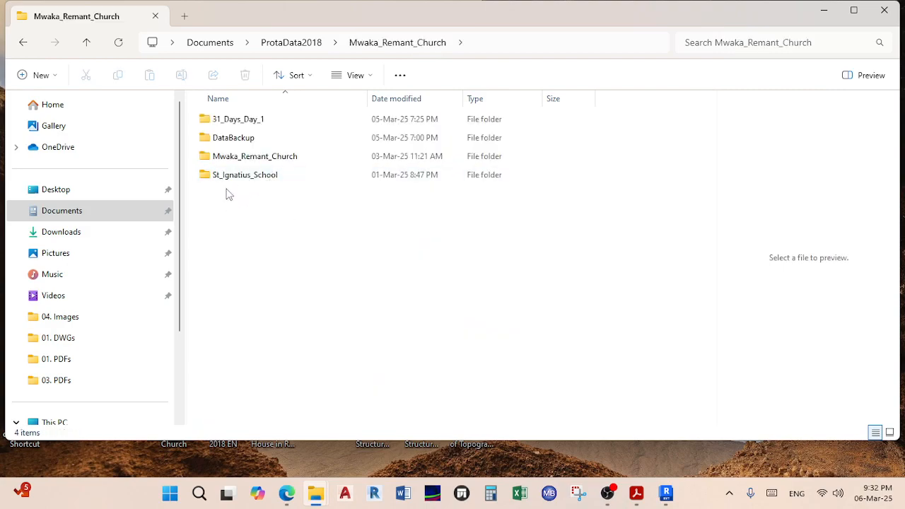
Step: Compress the 31_Days_Day_1 folder into 31_Days_Day_1.rar and relaunch ProtaStructure
{"action": "left_click", "coordinate": [249, 125]}
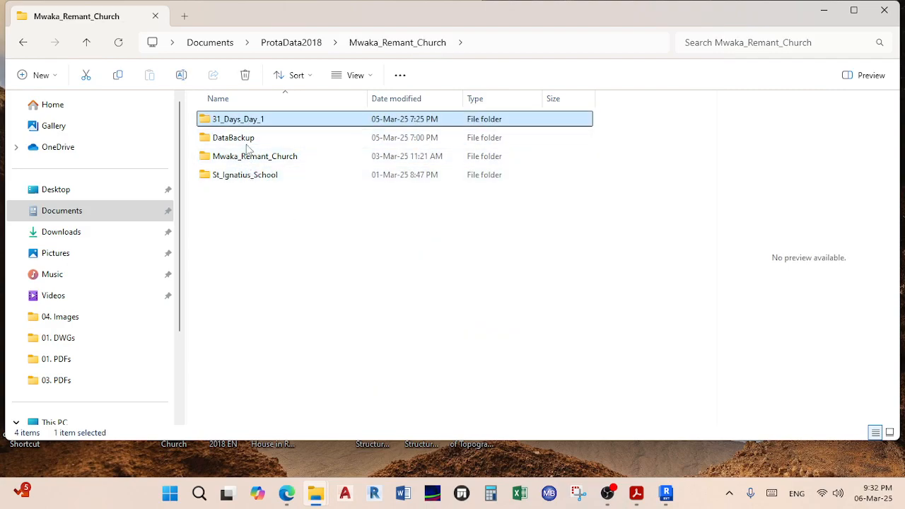
{"action": "right_click", "coordinate": [259, 121]}
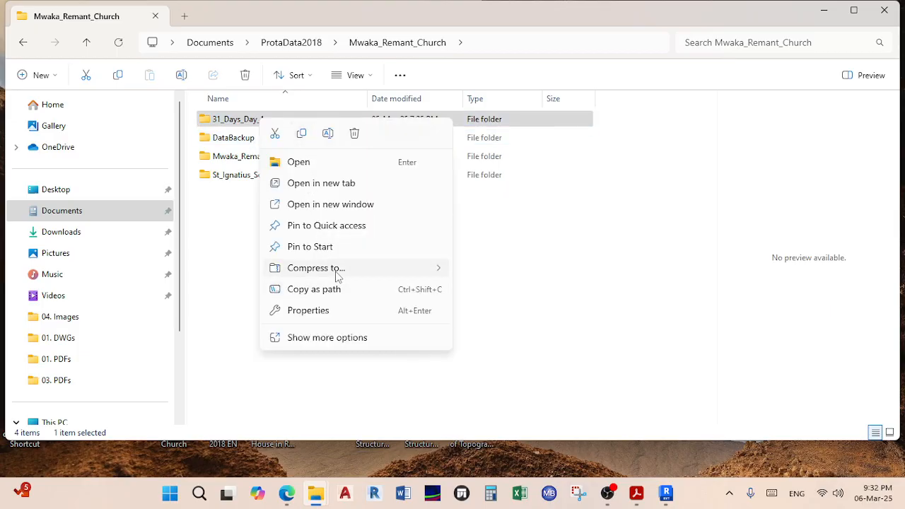
{"action": "mouse_move", "coordinate": [337, 271]}
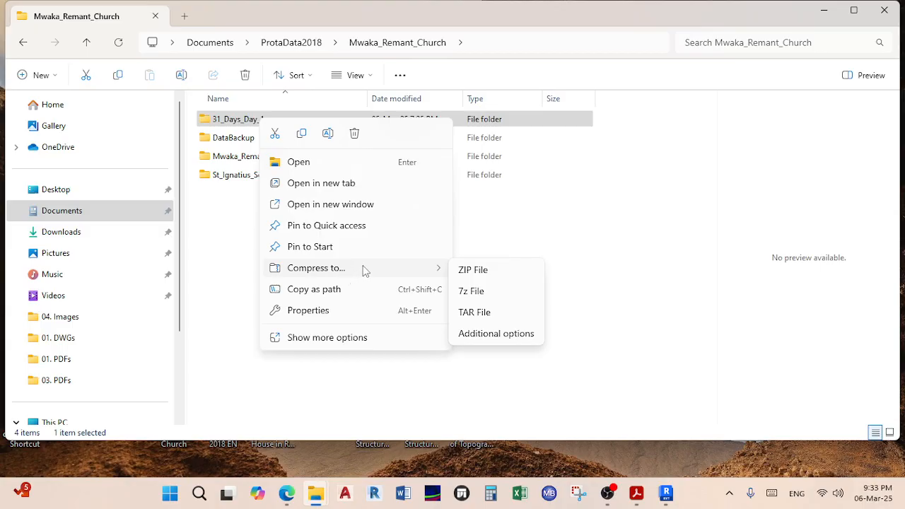
{"action": "left_click", "coordinate": [339, 337]}
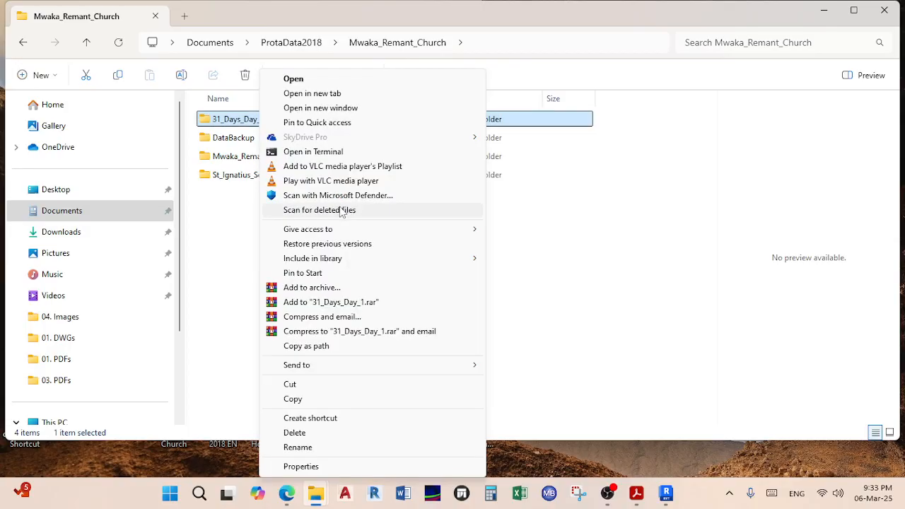
{"action": "left_click", "coordinate": [328, 302]}
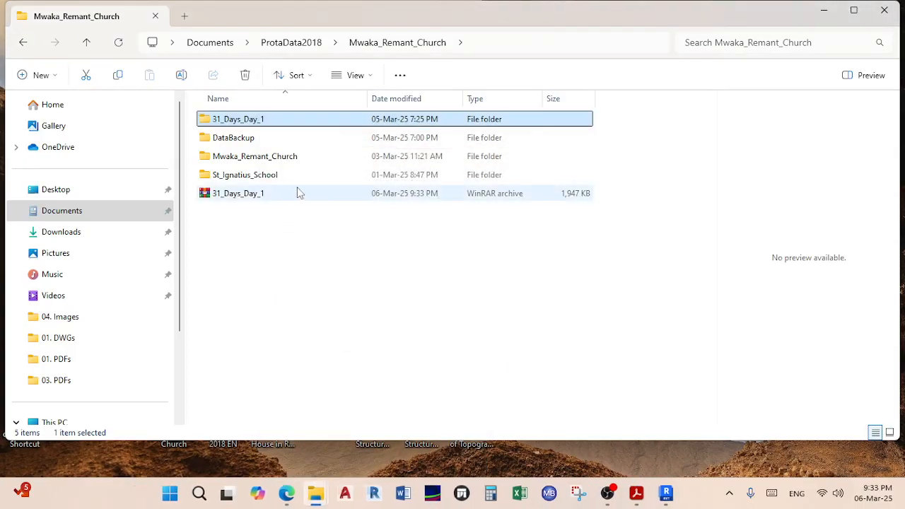
{"action": "left_click", "coordinate": [824, 11]}
{"action": "double_click", "coordinate": [275, 14]}
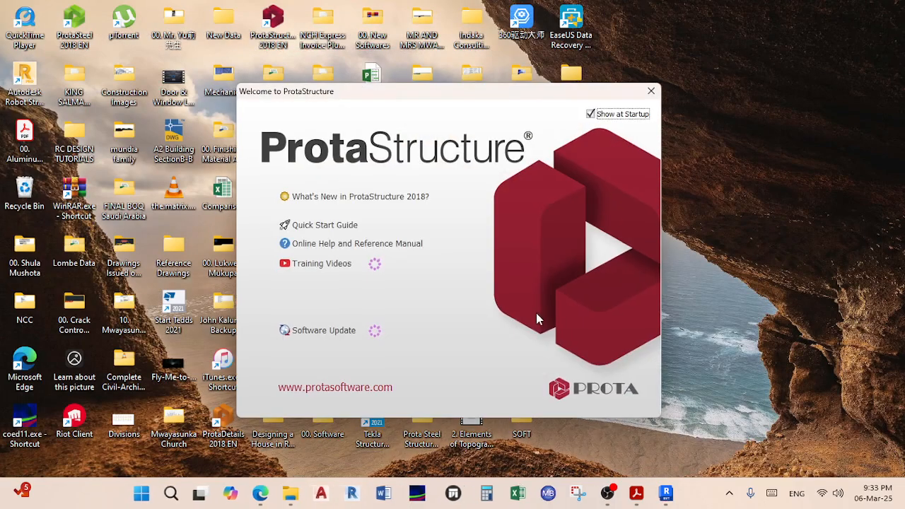
Step: Skip the welcome screen and reopen the 31_Days_Day_1 project
{"action": "left_click", "coordinate": [651, 91]}
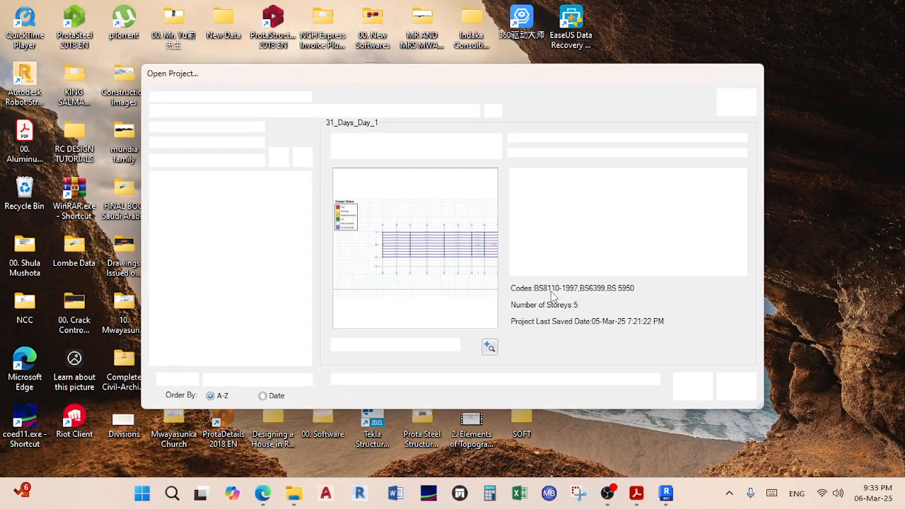
{"action": "left_click", "coordinate": [175, 177]}
{"action": "left_click", "coordinate": [689, 387]}
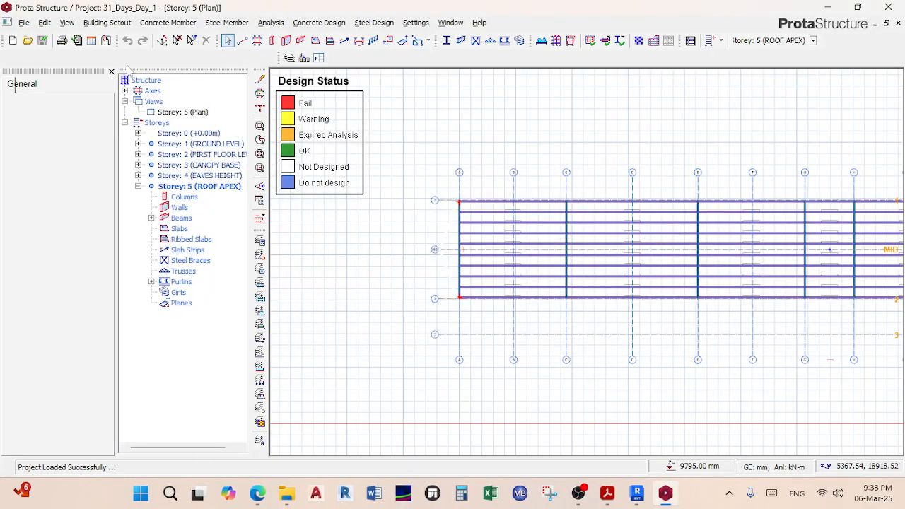
Step: View Storey 5 as a 3D model, orbiting and panning around the frame, then select Storey 0
{"action": "right_click", "coordinate": [185, 111]}
{"action": "left_click", "coordinate": [225, 128]}
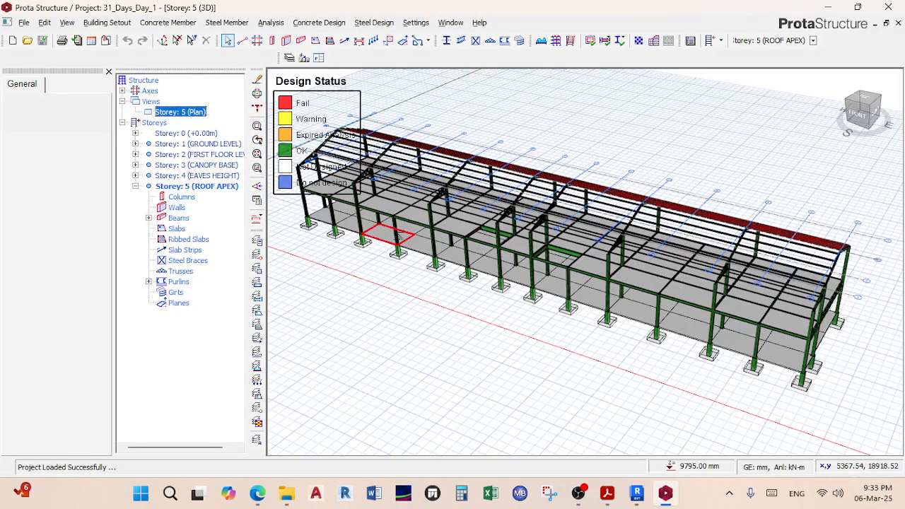
{"action": "scroll", "coordinate": [511, 258], "scroll_direction": "up", "scroll_amount": 5}
{"action": "middle_click_drag", "start_coordinate": [468, 262], "coordinate": [567, 200]}
{"action": "scroll", "coordinate": [584, 257], "scroll_direction": "up", "scroll_amount": 4}
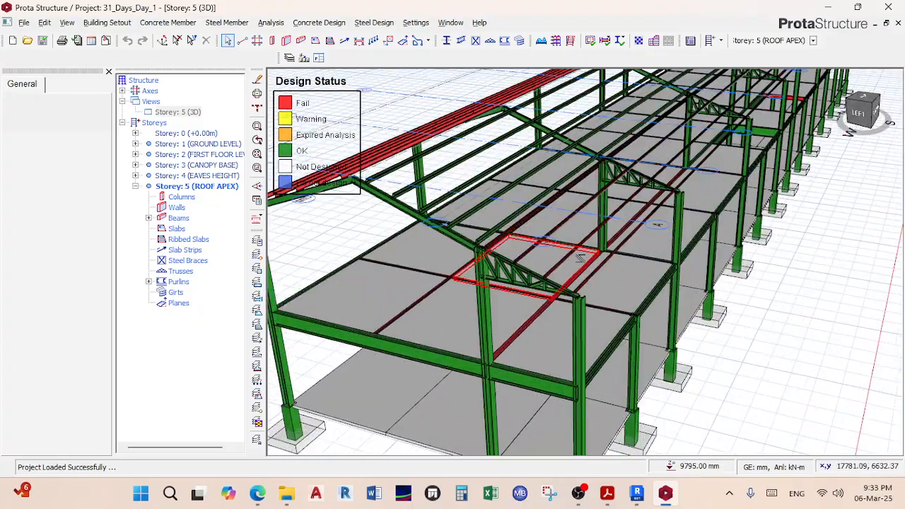
{"action": "middle_click_drag", "start_coordinate": [523, 300], "coordinate": [521, 276]}
{"action": "scroll", "coordinate": [488, 210], "scroll_direction": "down", "scroll_amount": 4}
{"action": "middle_click_drag", "start_coordinate": [669, 199], "coordinate": [686, 211]}
{"action": "middle_click_drag", "start_coordinate": [551, 256], "coordinate": [583, 192]}
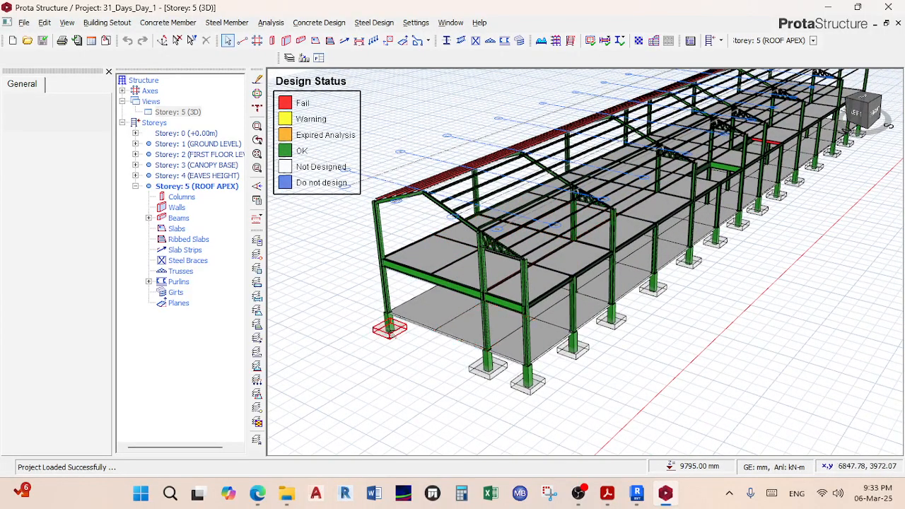
{"action": "middle_click_drag", "start_coordinate": [463, 254], "coordinate": [473, 211]}
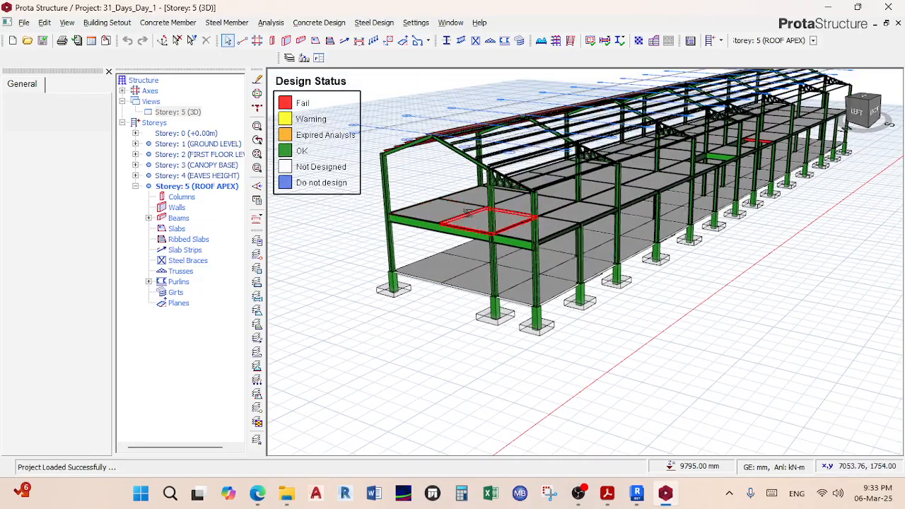
{"action": "left_click", "coordinate": [187, 133]}
Step: On the Storey 0 plan, delete all 30 pad footings using a footings-only selection filter
{"action": "right_click", "coordinate": [189, 112]}
{"action": "left_click", "coordinate": [217, 119]}
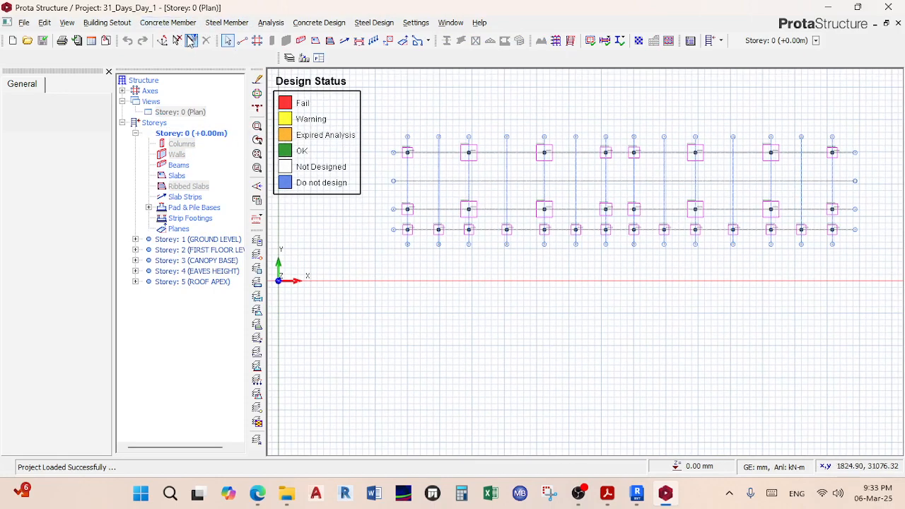
{"action": "left_click", "coordinate": [191, 40]}
{"action": "left_click", "coordinate": [64, 241]}
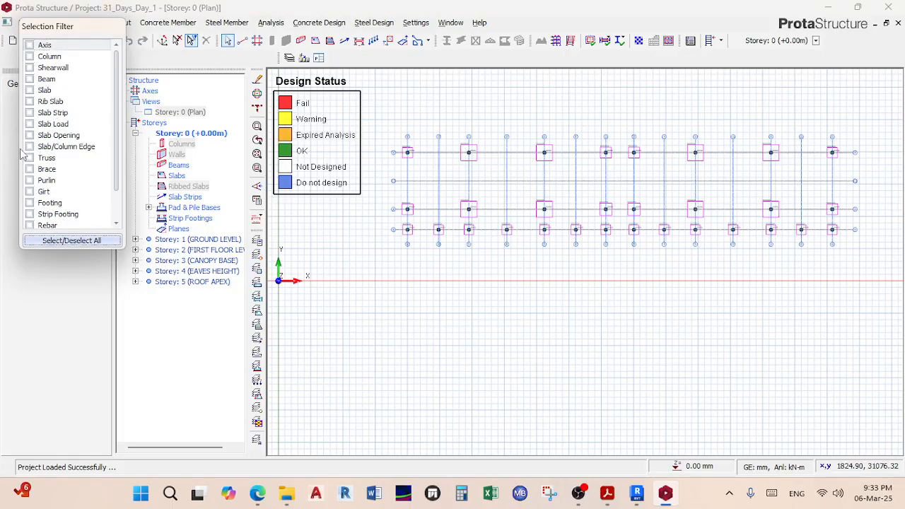
{"action": "left_click", "coordinate": [48, 203]}
{"action": "scroll", "coordinate": [433, 153], "scroll_direction": "down", "scroll_amount": 1}
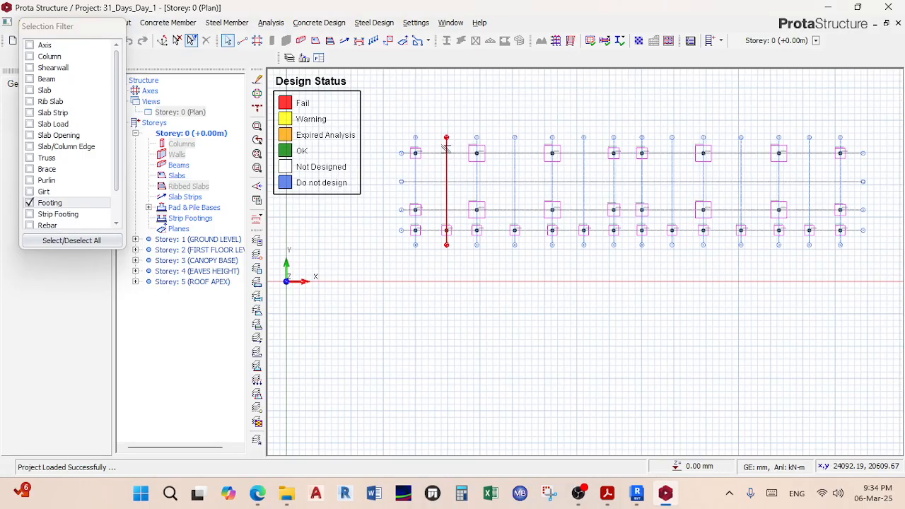
{"action": "left_click_drag", "start_coordinate": [387, 130], "coordinate": [831, 297]}
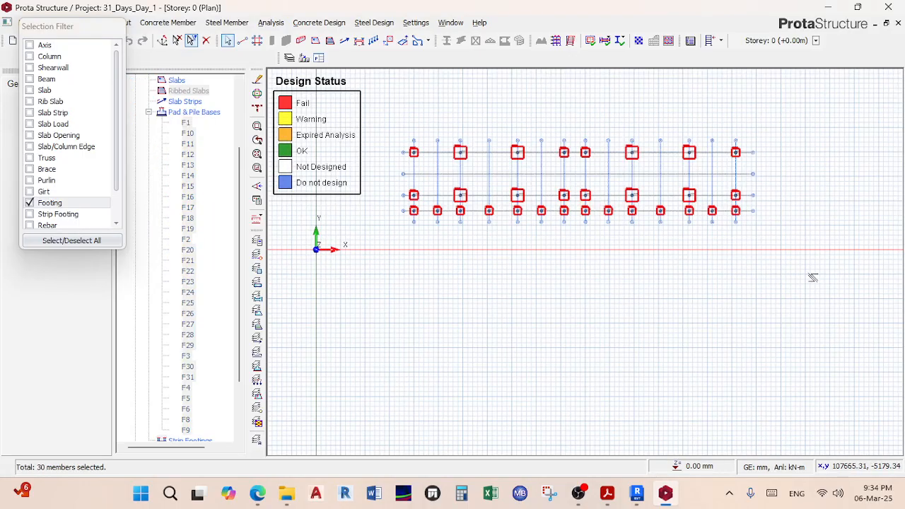
{"action": "key", "text": "Delete"}
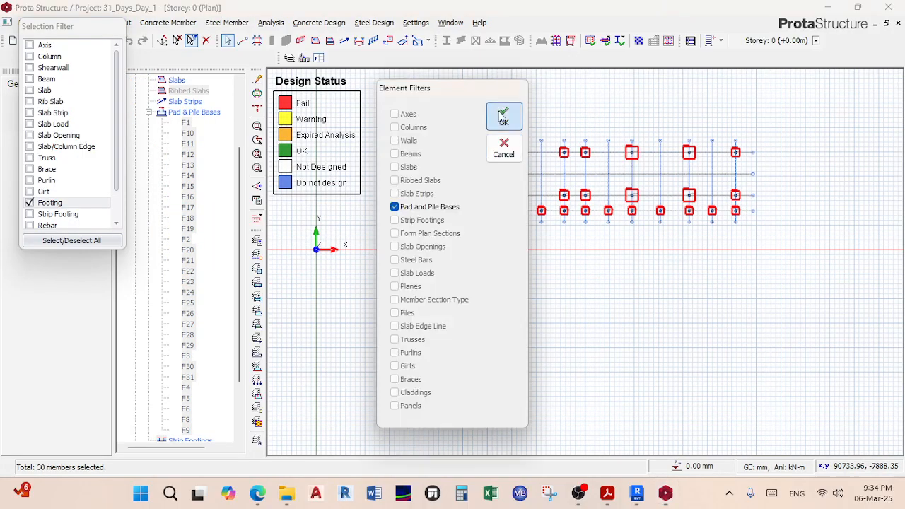
{"action": "left_click", "coordinate": [504, 117]}
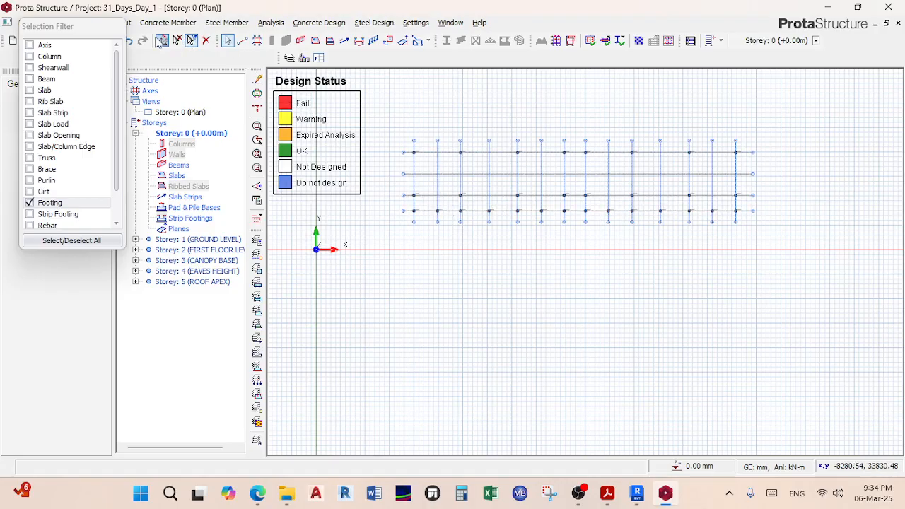
Step: Switch Storey 0 to a 3D view of the whole frame and zoom in
{"action": "left_click", "coordinate": [189, 114]}
{"action": "right_click", "coordinate": [193, 111]}
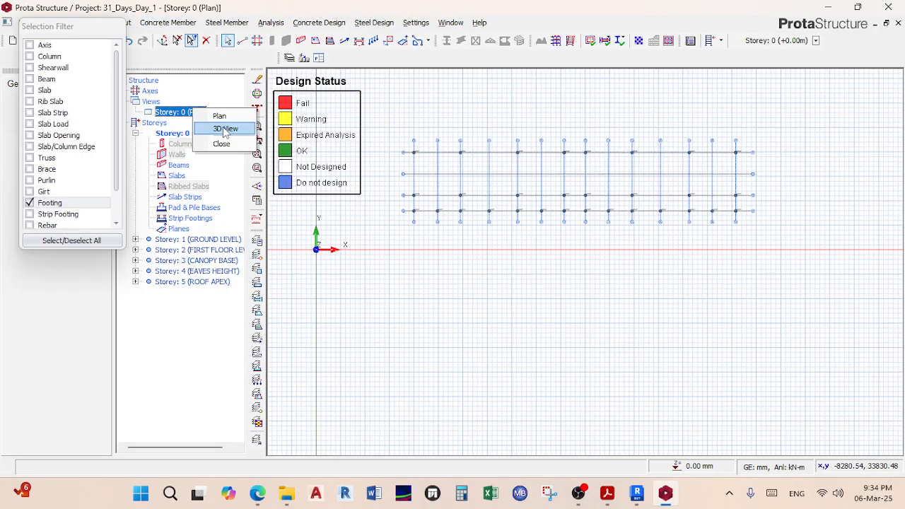
{"action": "left_click", "coordinate": [225, 129]}
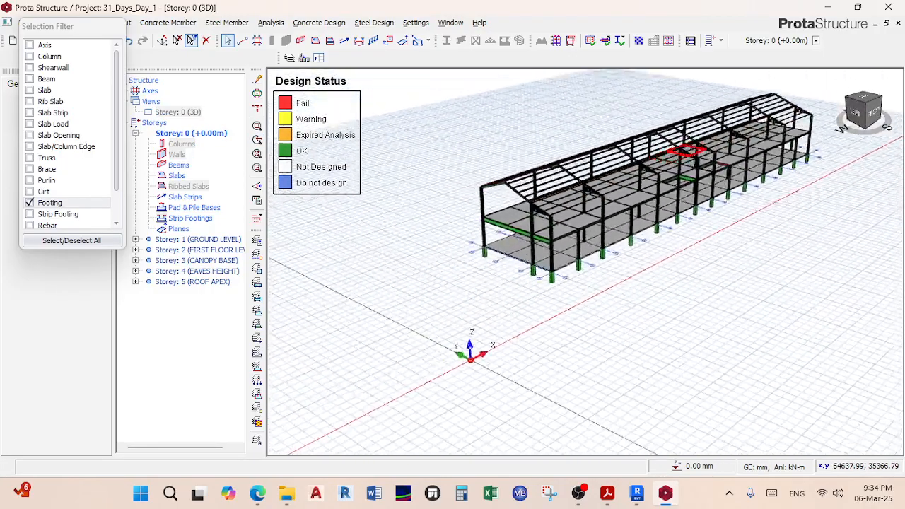
{"action": "scroll", "coordinate": [604, 232], "scroll_direction": "up", "scroll_amount": 3}
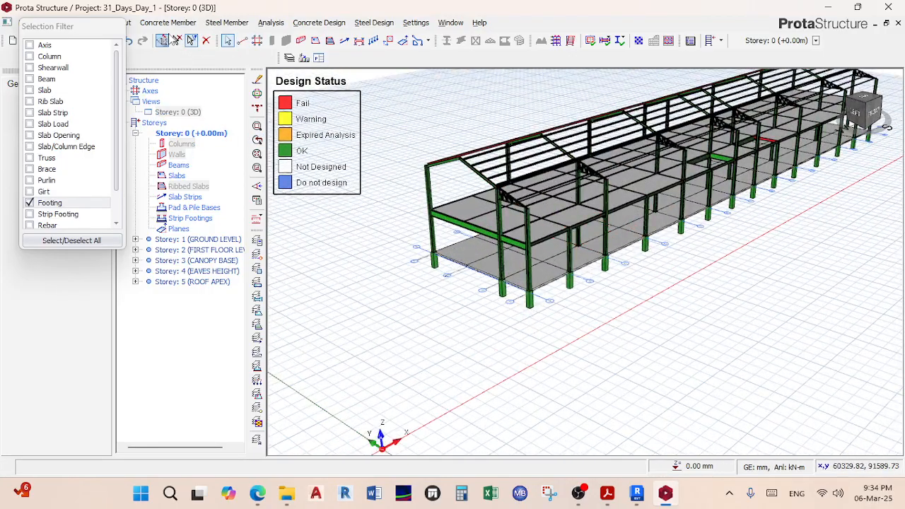
{"action": "left_click", "coordinate": [271, 21]}
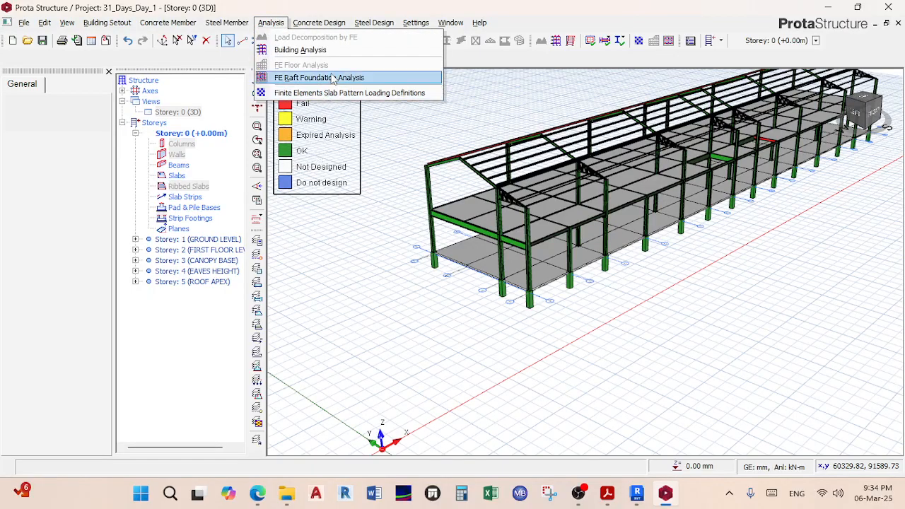
Step: Open Building Analysis and review the Title, Lateral Drift, Lateral Loading, Foundations and Codes parameters
{"action": "left_click", "coordinate": [332, 50]}
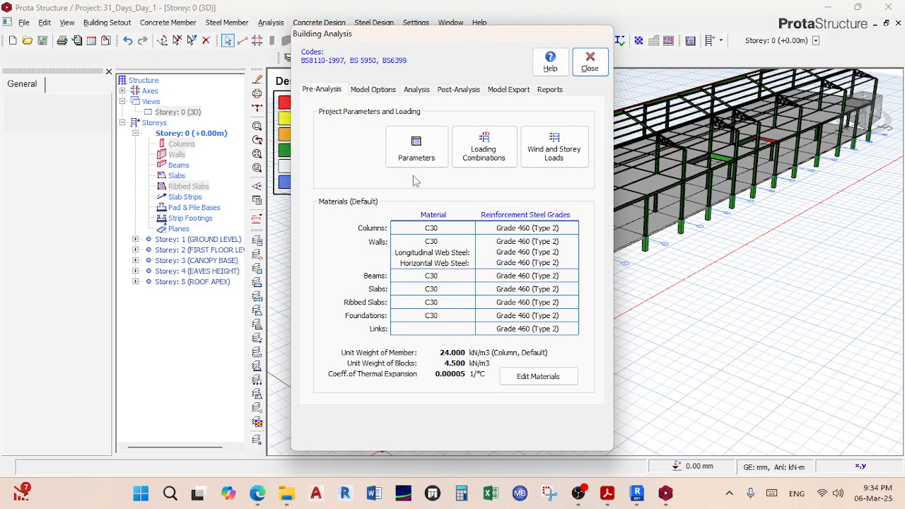
{"action": "left_click", "coordinate": [425, 157]}
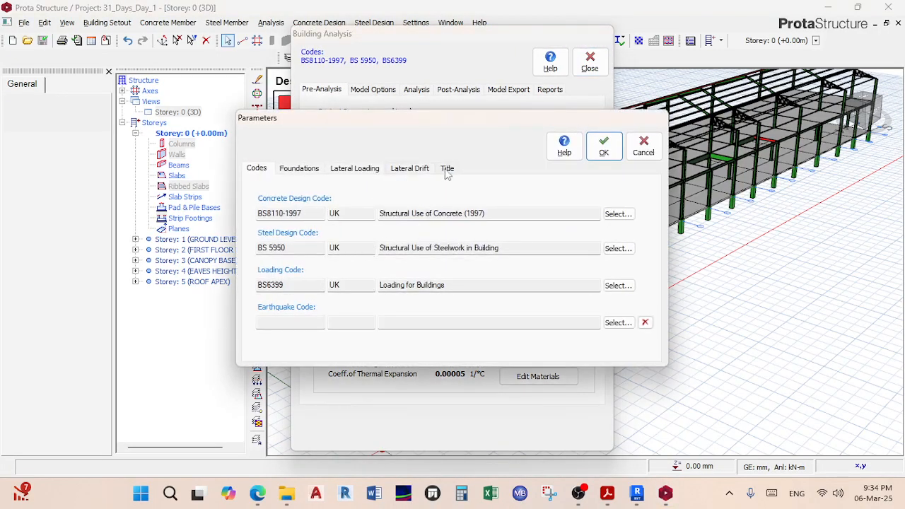
{"action": "left_click", "coordinate": [447, 170]}
{"action": "left_click", "coordinate": [419, 176]}
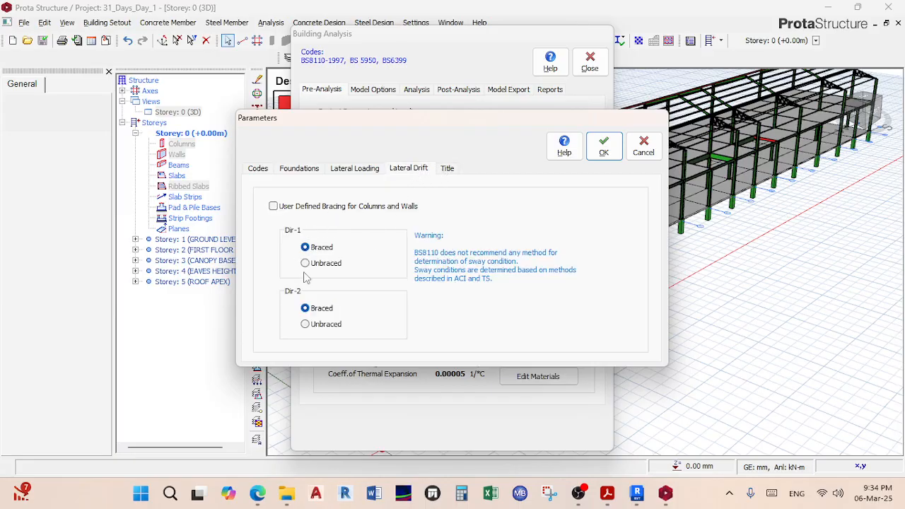
{"action": "left_click", "coordinate": [356, 168]}
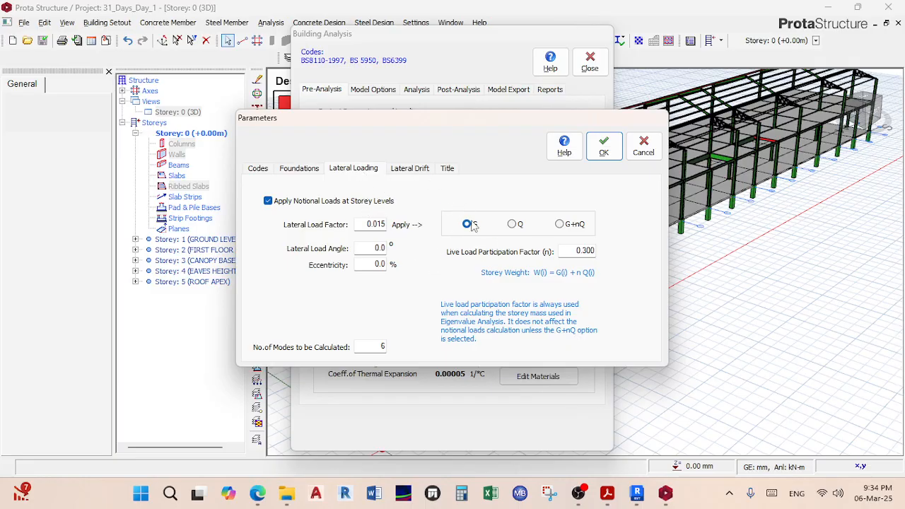
{"action": "left_click", "coordinate": [301, 169]}
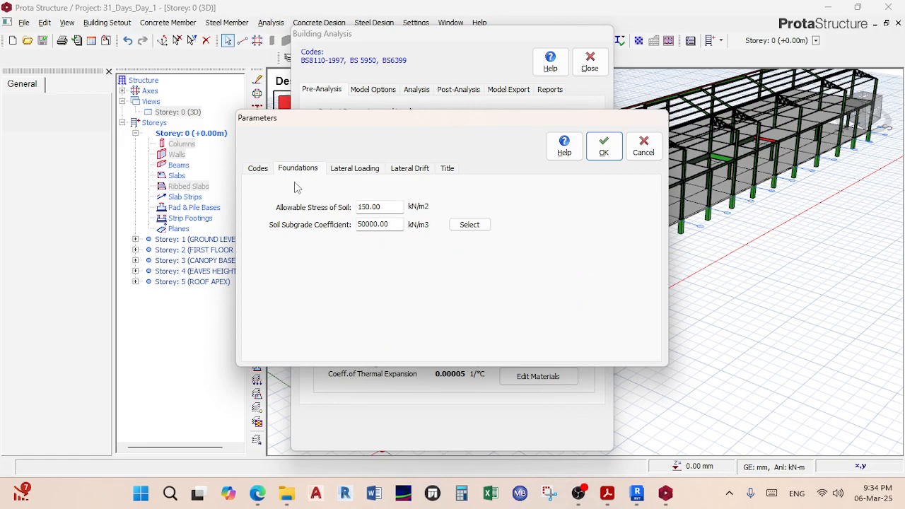
{"action": "left_click", "coordinate": [263, 170]}
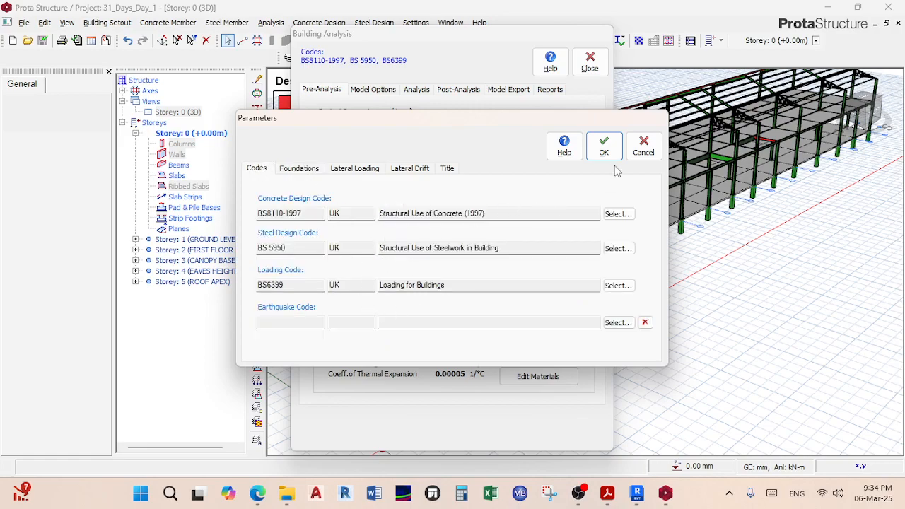
{"action": "left_click", "coordinate": [603, 146]}
{"action": "left_click", "coordinate": [543, 300]}
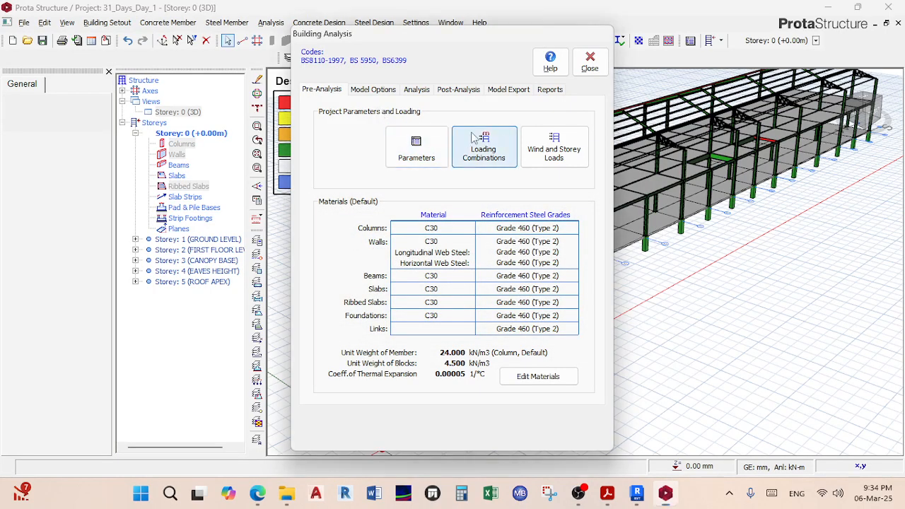
Step: Regenerate the 11 vertical and horizontal load combinations, accepting invalidation of existing analysis results
{"action": "left_click", "coordinate": [483, 149]}
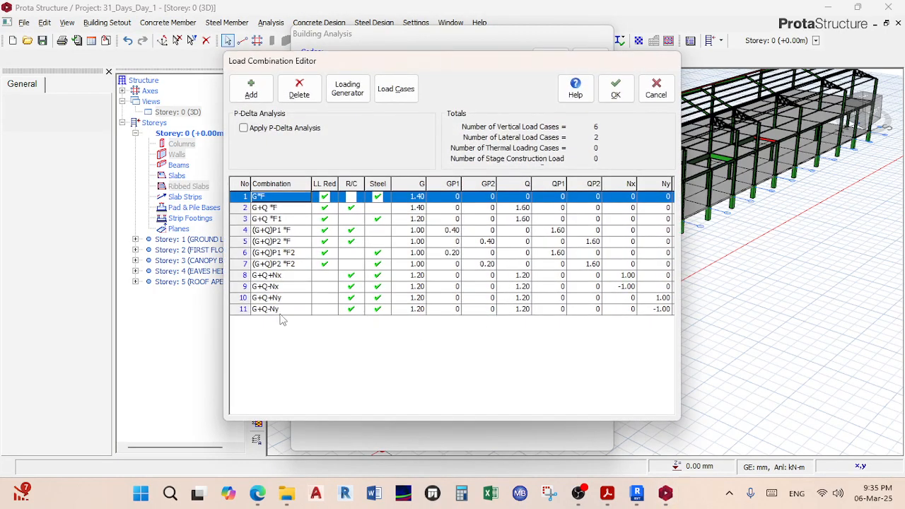
{"action": "left_click", "coordinate": [347, 88]}
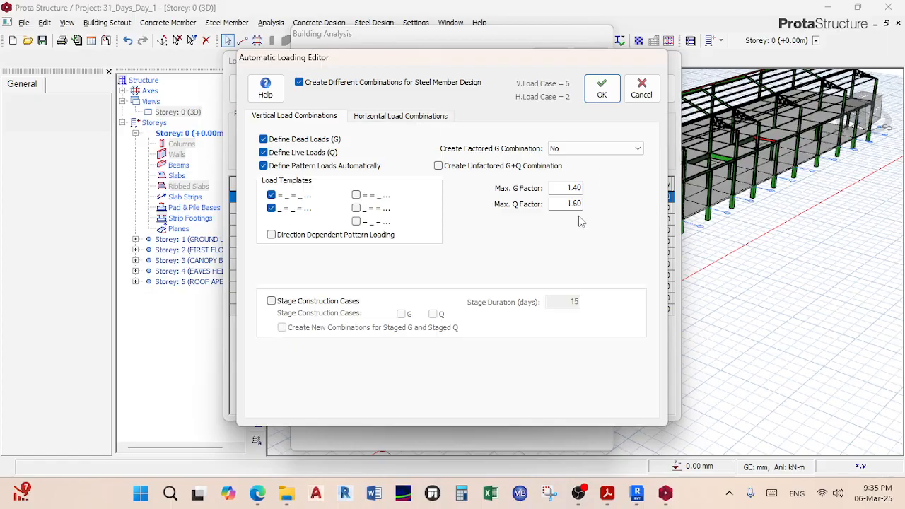
{"action": "left_click", "coordinate": [410, 116]}
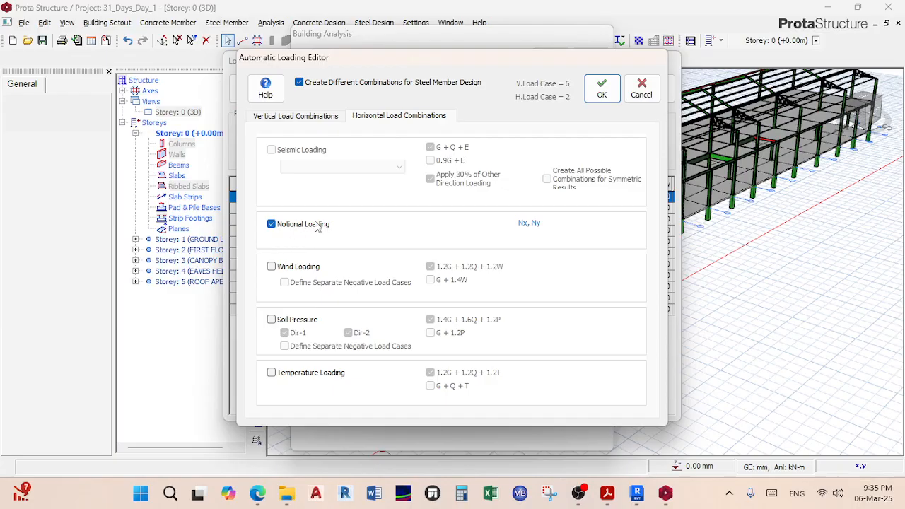
{"action": "left_click", "coordinate": [312, 119]}
{"action": "left_click", "coordinate": [601, 88]}
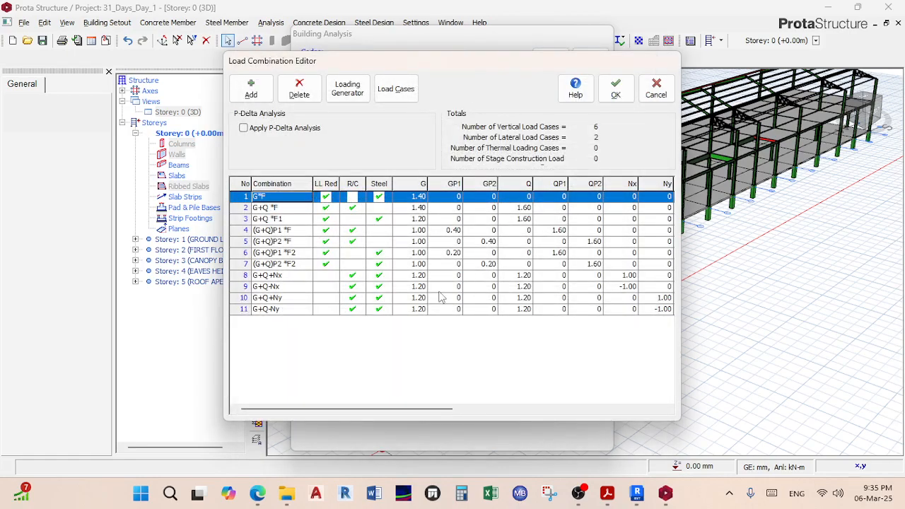
{"action": "left_click", "coordinate": [614, 89]}
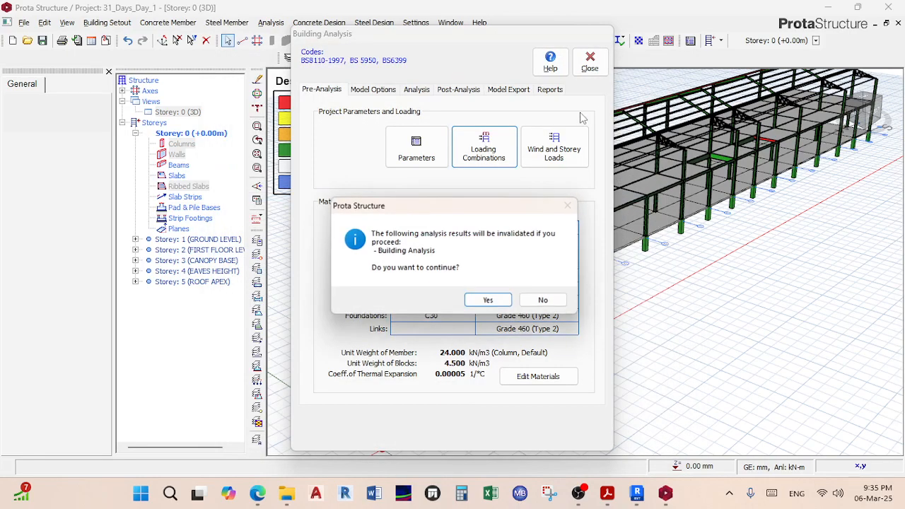
{"action": "left_click", "coordinate": [486, 302]}
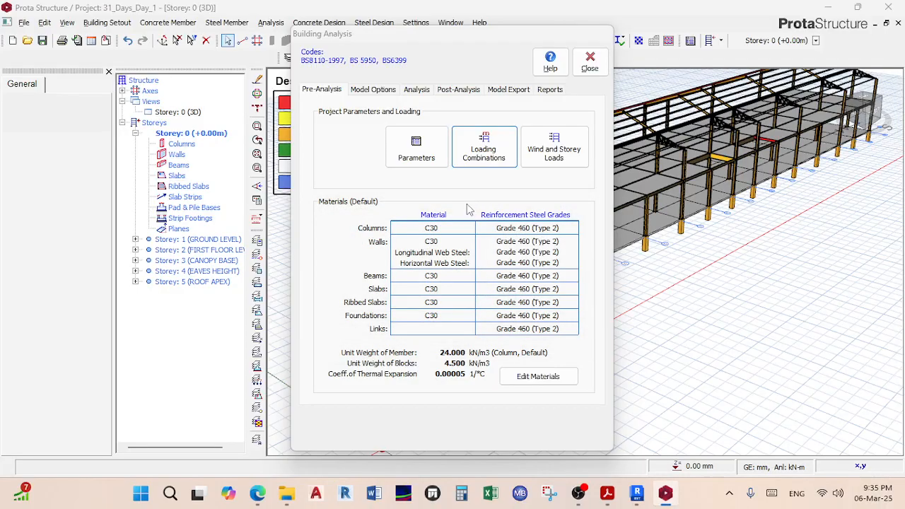
{"action": "left_click_drag", "start_coordinate": [472, 44], "coordinate": [322, 270]}
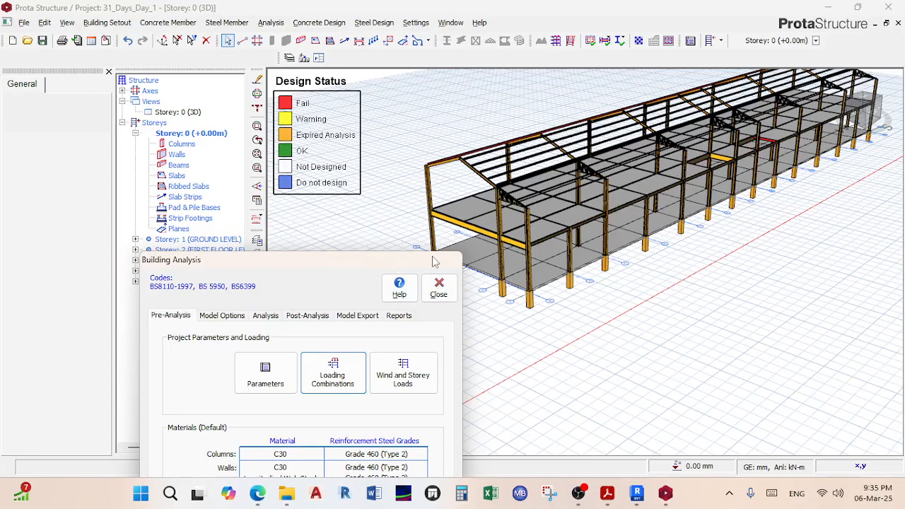
{"action": "left_click_drag", "start_coordinate": [320, 259], "coordinate": [472, 37]}
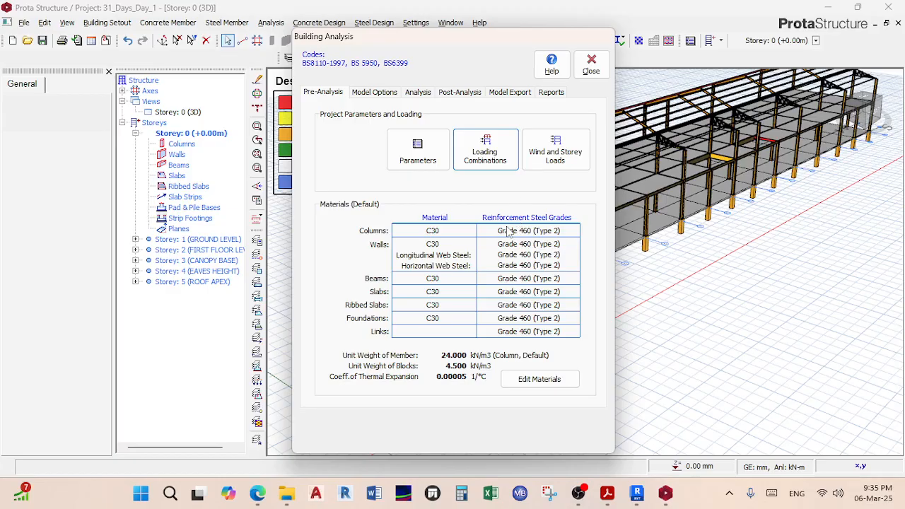
Step: Review the Foundation Floor rebar diameter table in the material settings
{"action": "left_click", "coordinate": [537, 379]}
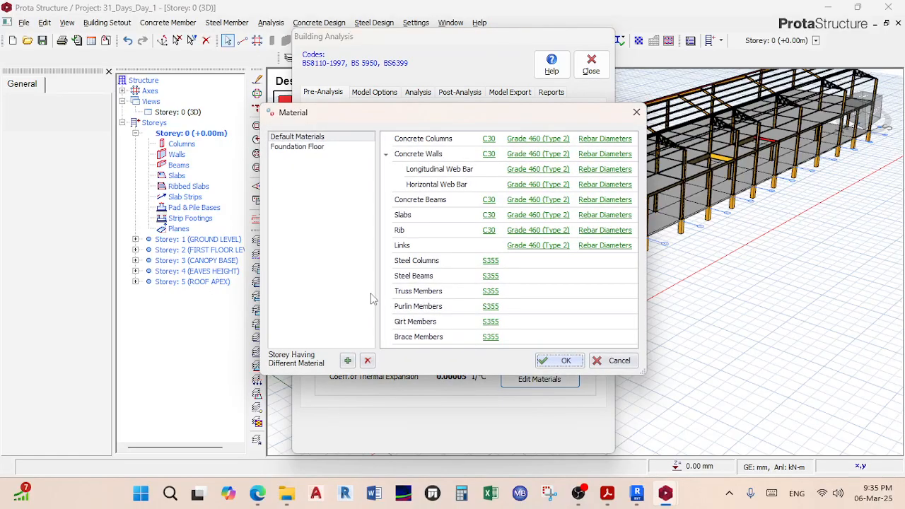
{"action": "left_click", "coordinate": [297, 146]}
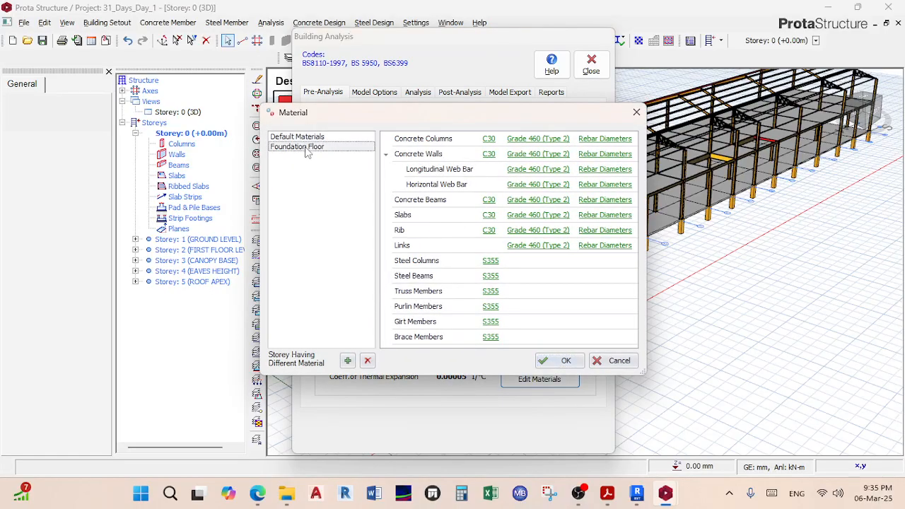
{"action": "left_click", "coordinate": [583, 139]}
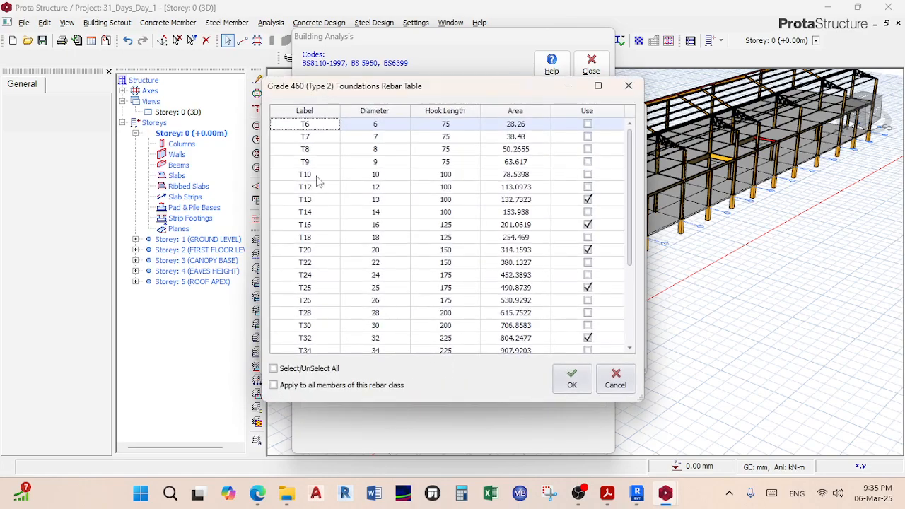
{"action": "left_click", "coordinate": [584, 386]}
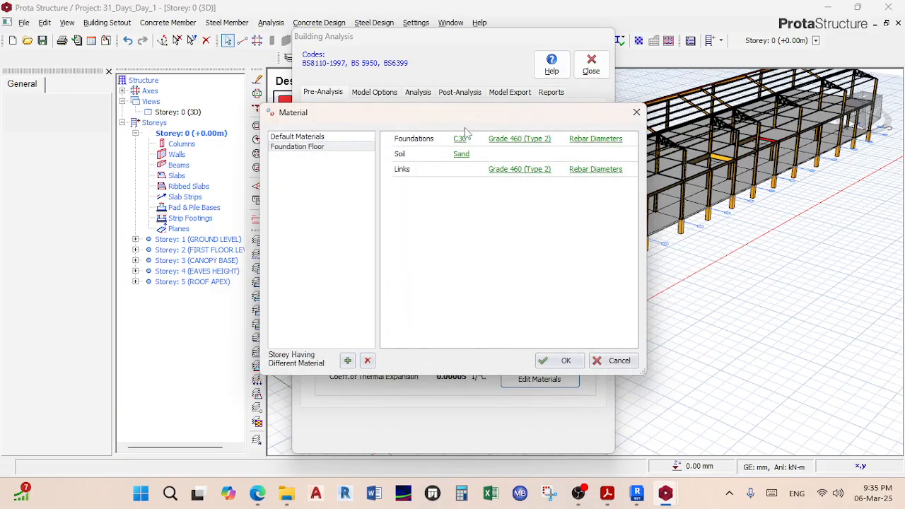
{"action": "left_click", "coordinate": [636, 112]}
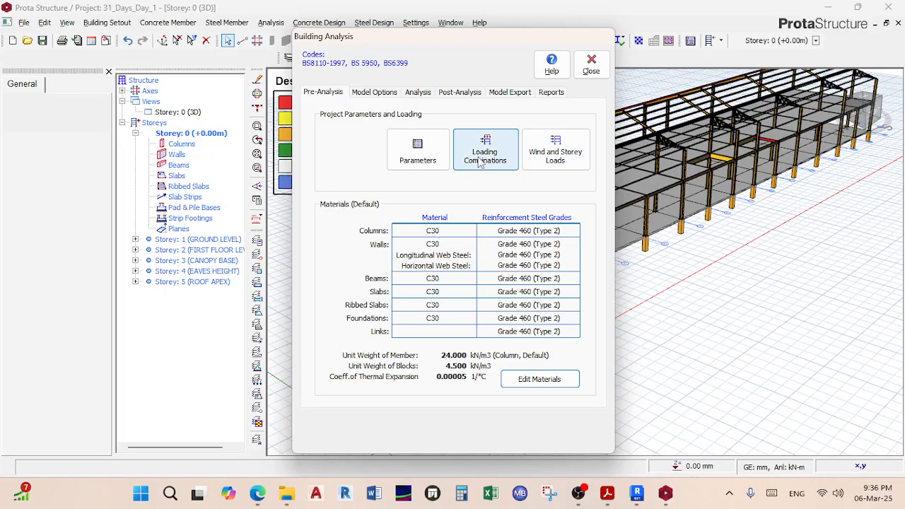
Step: Set the Grade 460 (Type 2) rebar display character to Y
{"action": "left_click", "coordinate": [526, 378]}
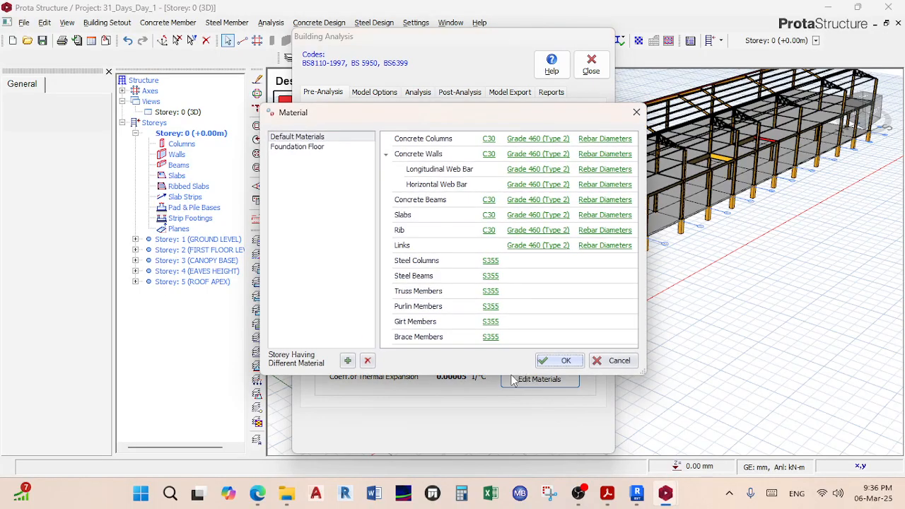
{"action": "left_click", "coordinate": [297, 147]}
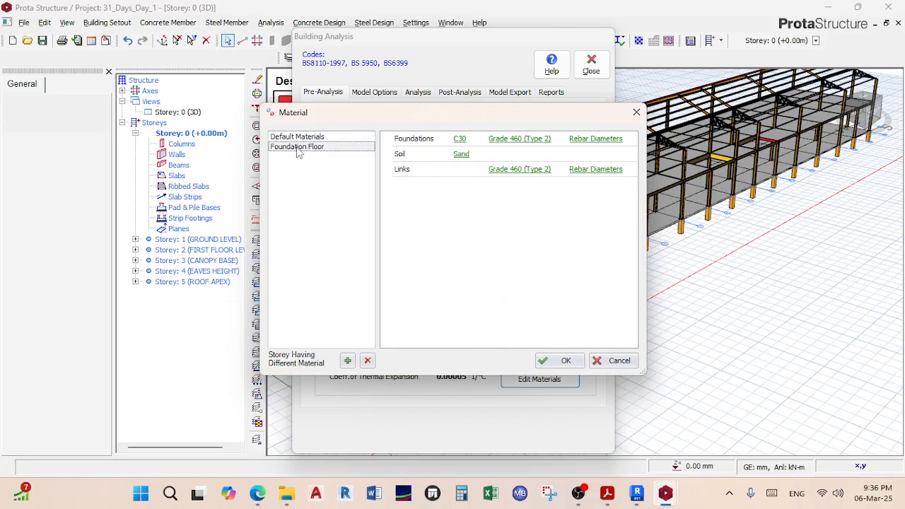
{"action": "left_click", "coordinate": [513, 139]}
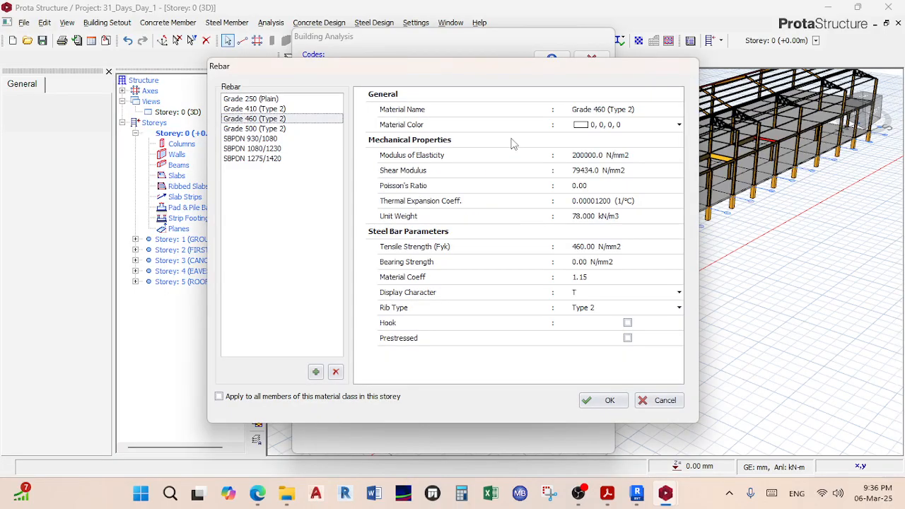
{"action": "left_click", "coordinate": [678, 292]}
{"action": "scroll", "coordinate": [592, 355], "scroll_direction": "down", "scroll_amount": 7}
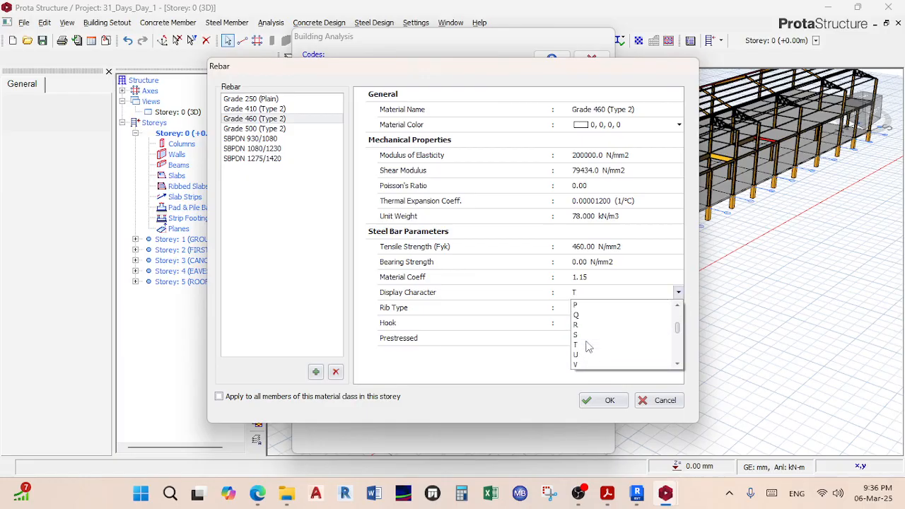
{"action": "left_click", "coordinate": [585, 342]}
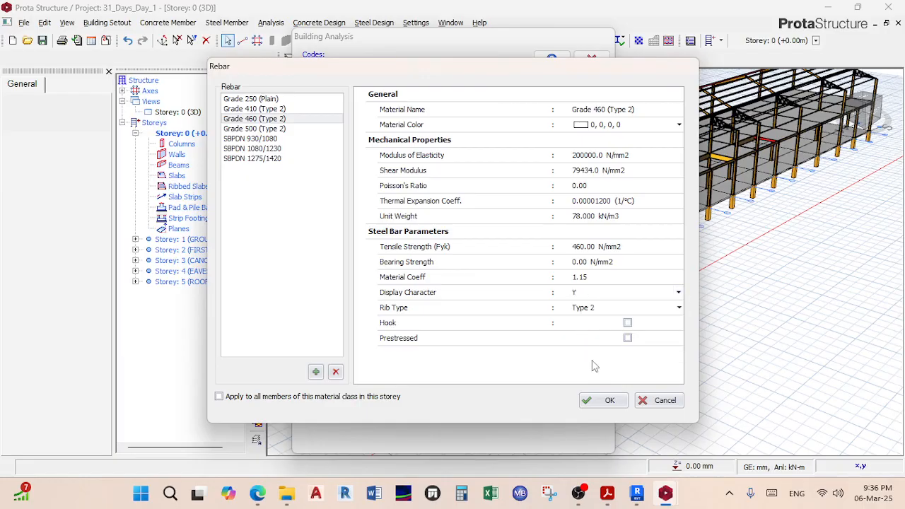
{"action": "left_click", "coordinate": [603, 400]}
{"action": "left_click", "coordinate": [304, 138]}
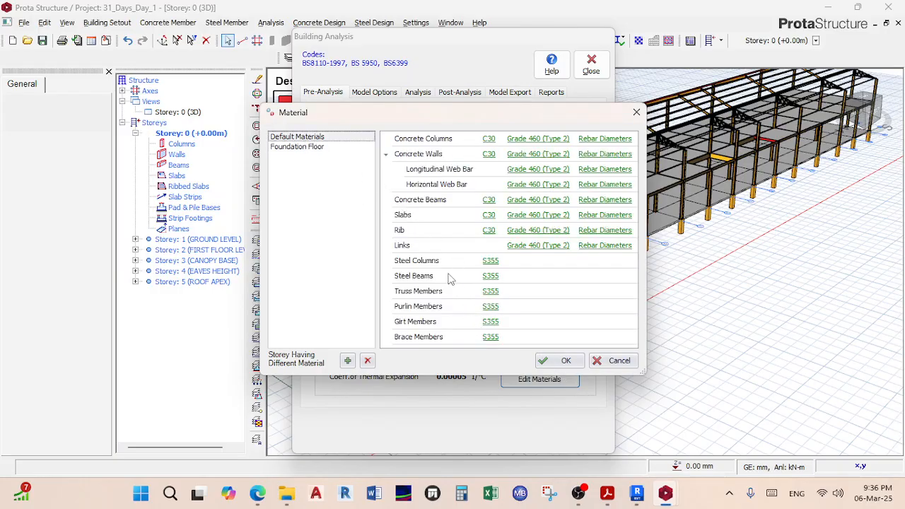
Step: Return to Default Materials and confirm the Grade 460 (Type 2) rebar properties
{"action": "left_click", "coordinate": [308, 148]}
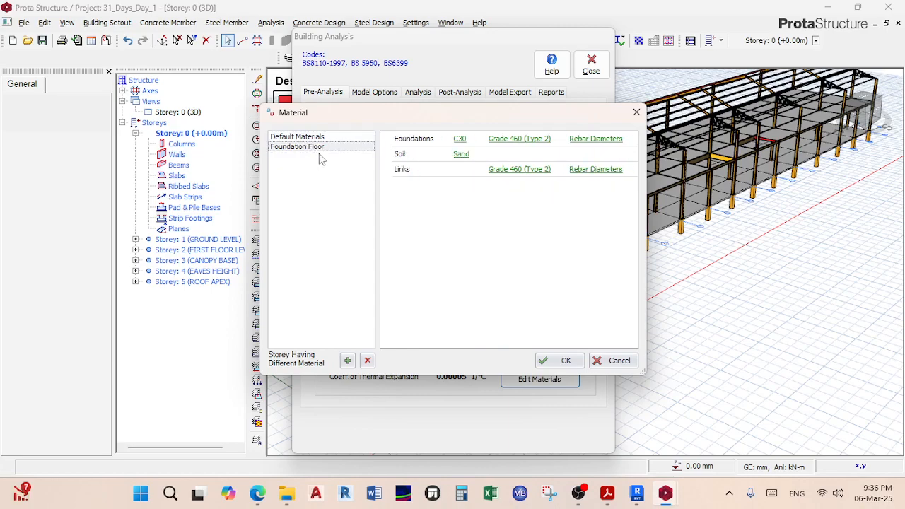
{"action": "left_click", "coordinate": [324, 138]}
{"action": "left_click", "coordinate": [542, 147]}
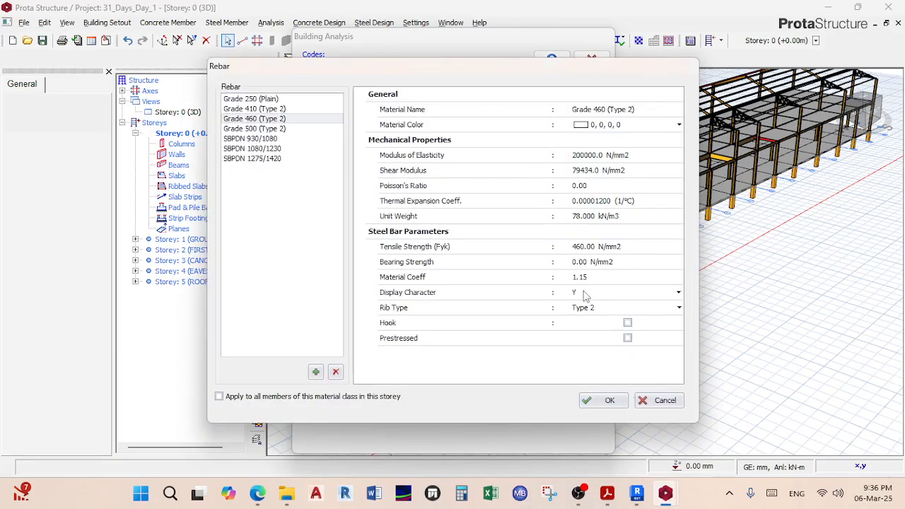
{"action": "left_click", "coordinate": [609, 401]}
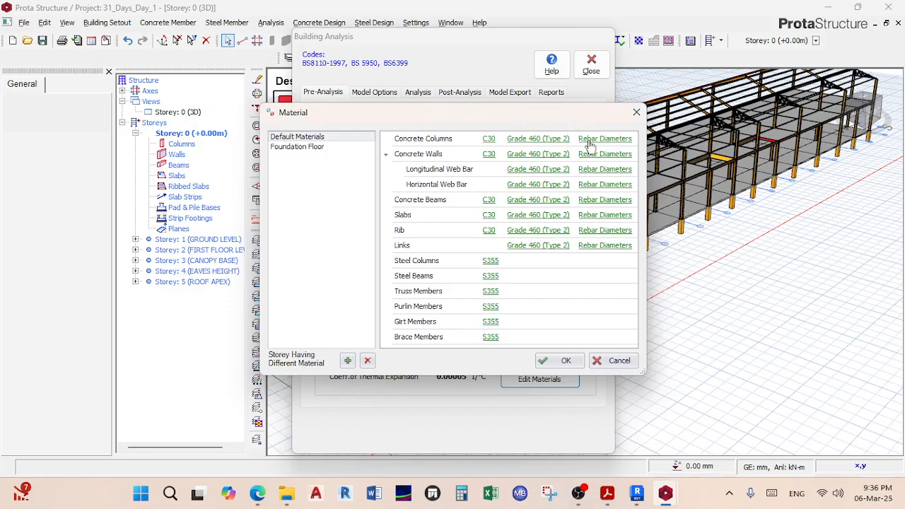
Step: Allow Y12 bars for columns and stop using Y10 bars in beams
{"action": "left_click", "coordinate": [589, 140]}
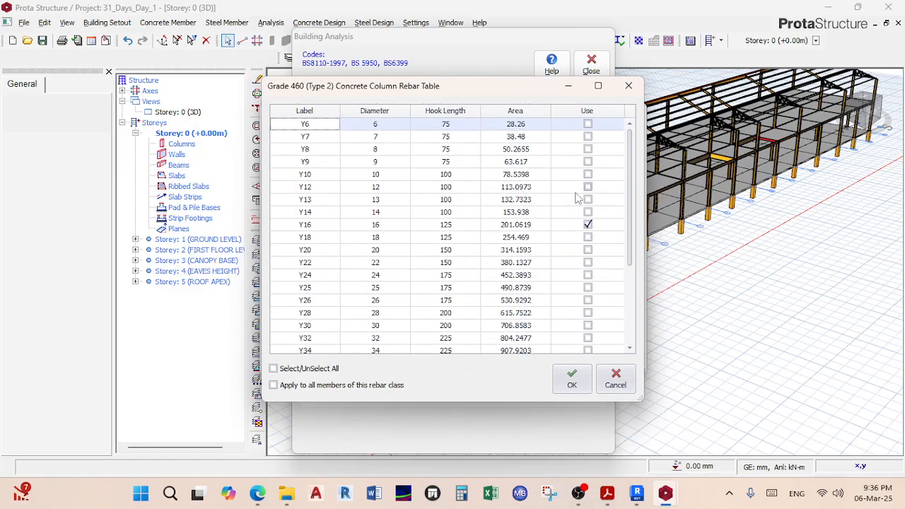
{"action": "left_click", "coordinate": [588, 187]}
{"action": "left_click", "coordinate": [571, 378]}
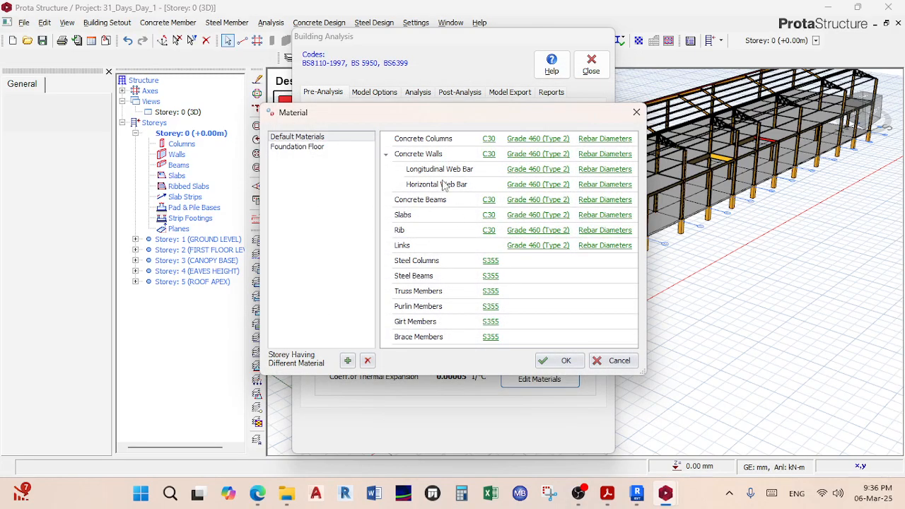
{"action": "left_click", "coordinate": [605, 200]}
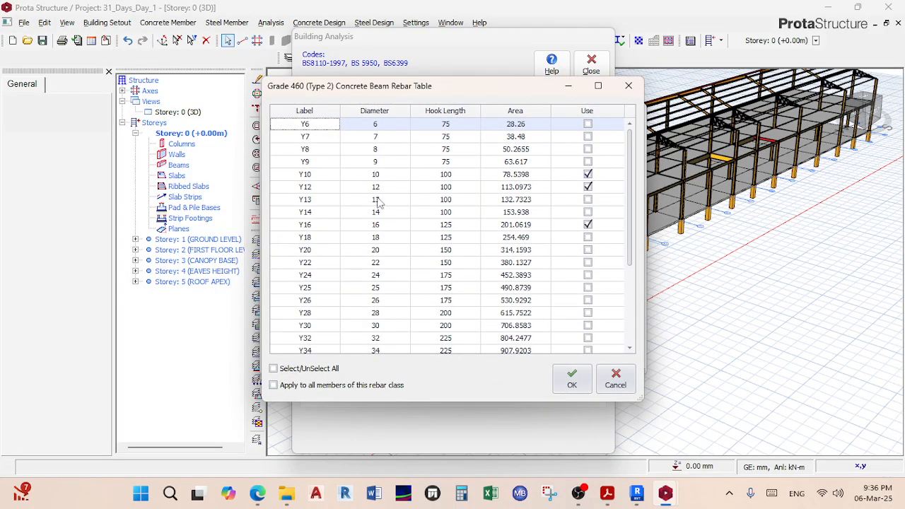
{"action": "left_click", "coordinate": [587, 175]}
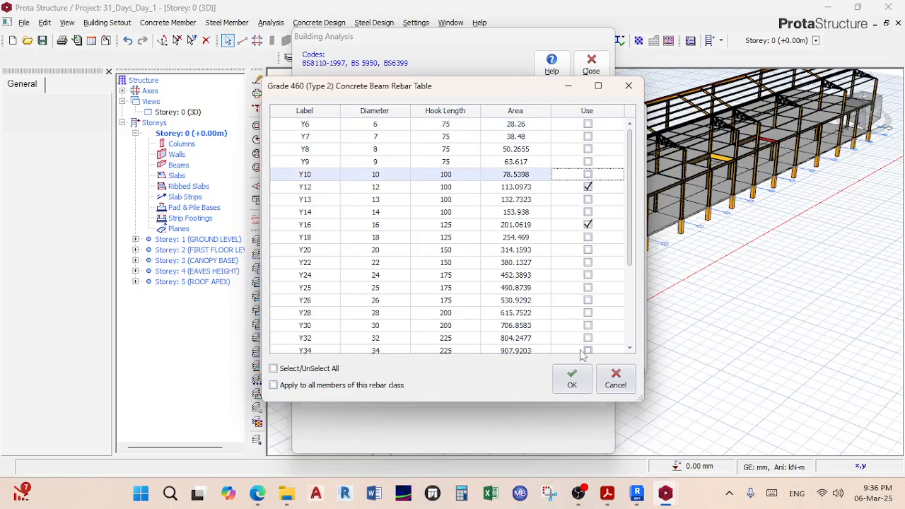
{"action": "left_click", "coordinate": [574, 378]}
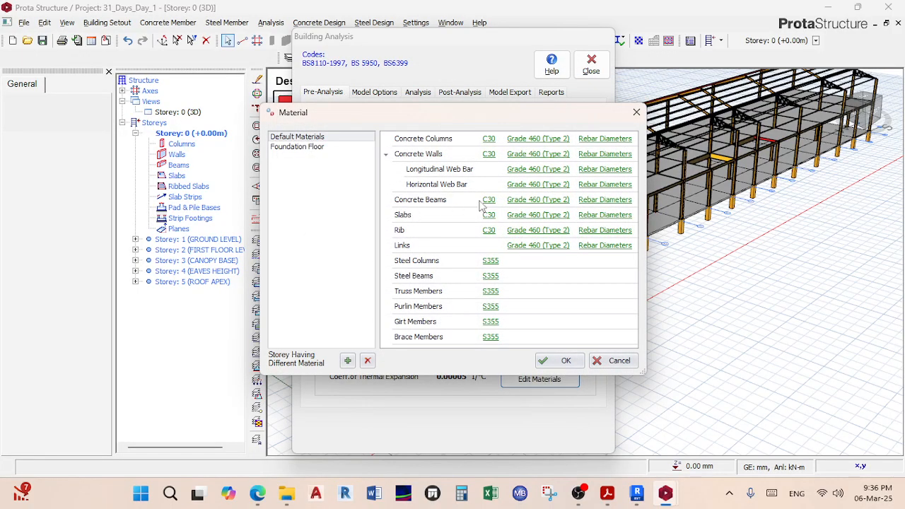
Step: Keep slab diameters unchanged, allow Y10 bars for links, and apply the material settings
{"action": "left_click", "coordinate": [589, 215]}
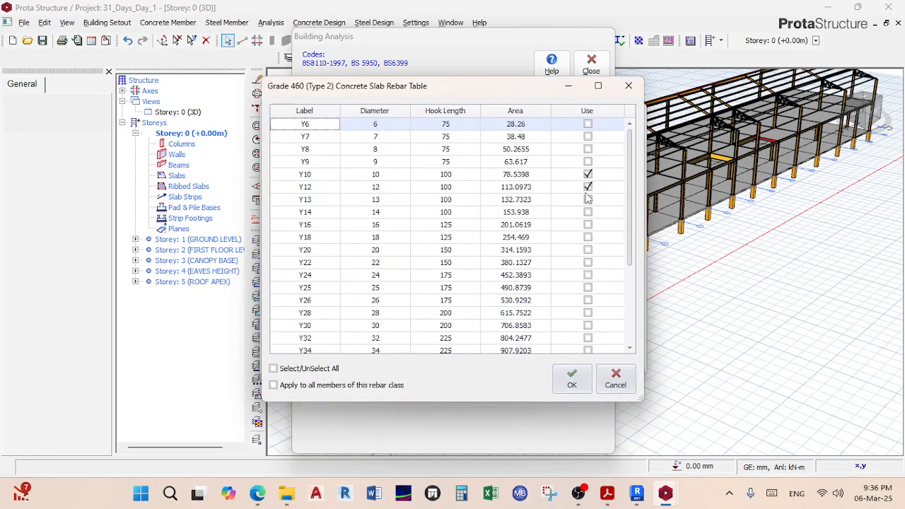
{"action": "left_click", "coordinate": [573, 378]}
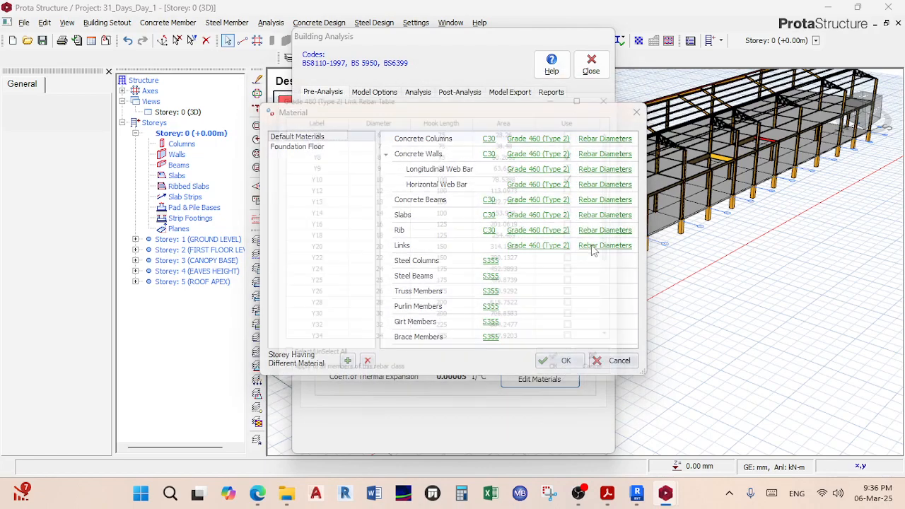
{"action": "left_click", "coordinate": [592, 245]}
{"action": "left_click", "coordinate": [588, 175]}
{"action": "left_click", "coordinate": [572, 378]}
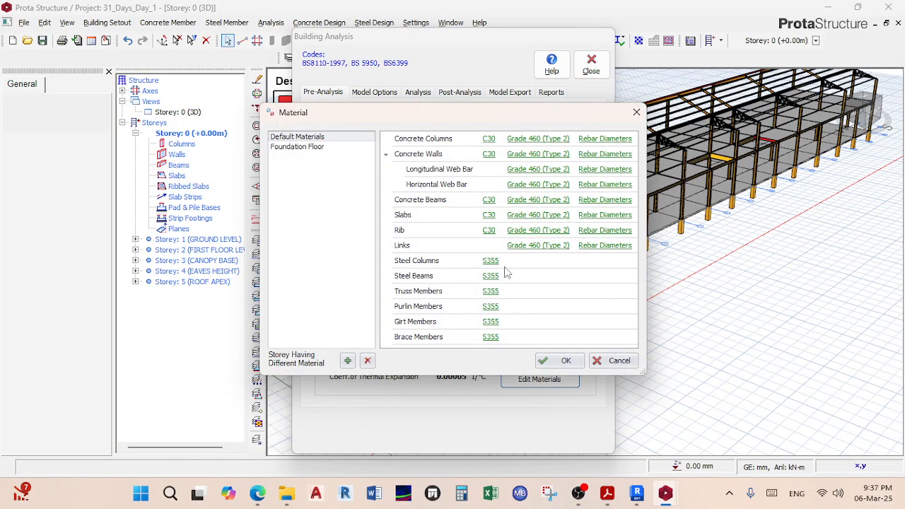
{"action": "left_click", "coordinate": [560, 361]}
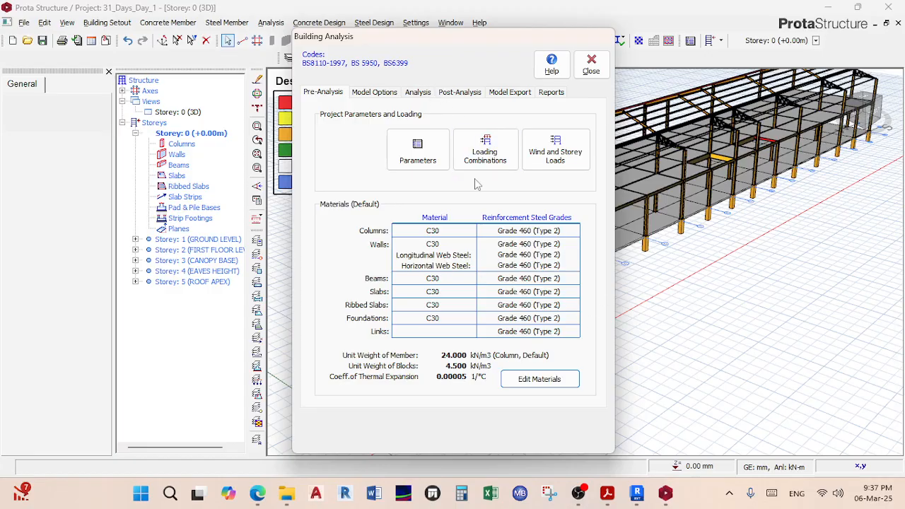
Step: Run the Building Model Check and close its results
{"action": "left_click", "coordinate": [421, 95]}
{"action": "left_click", "coordinate": [493, 129]}
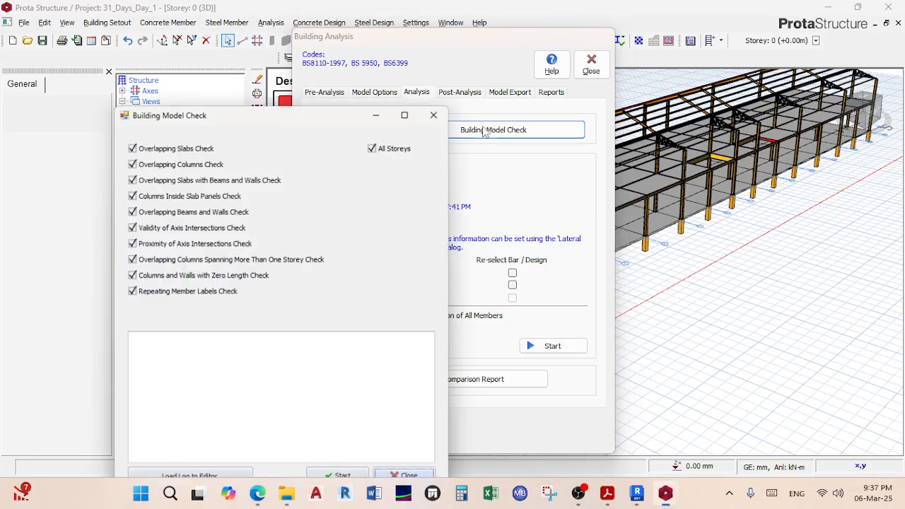
{"action": "left_click_drag", "start_coordinate": [288, 109], "coordinate": [288, 48]}
{"action": "left_click", "coordinate": [333, 422]}
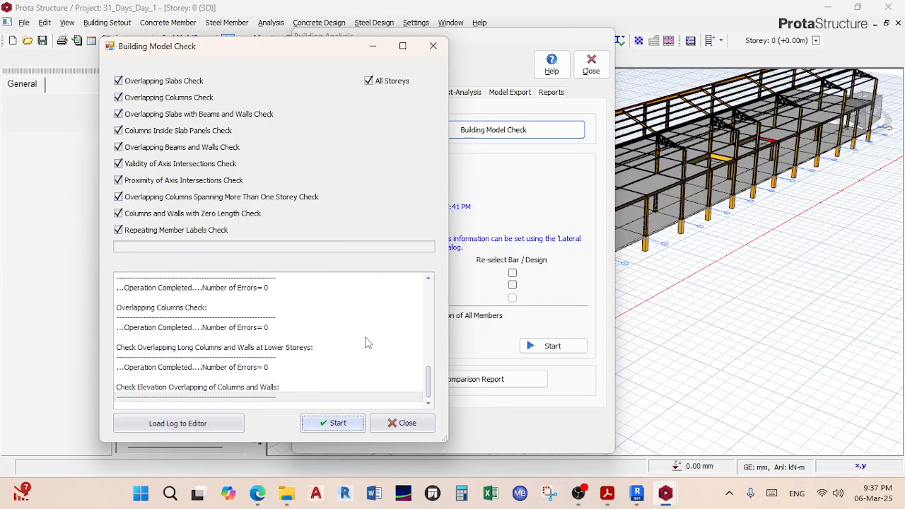
{"action": "left_click", "coordinate": [398, 423]}
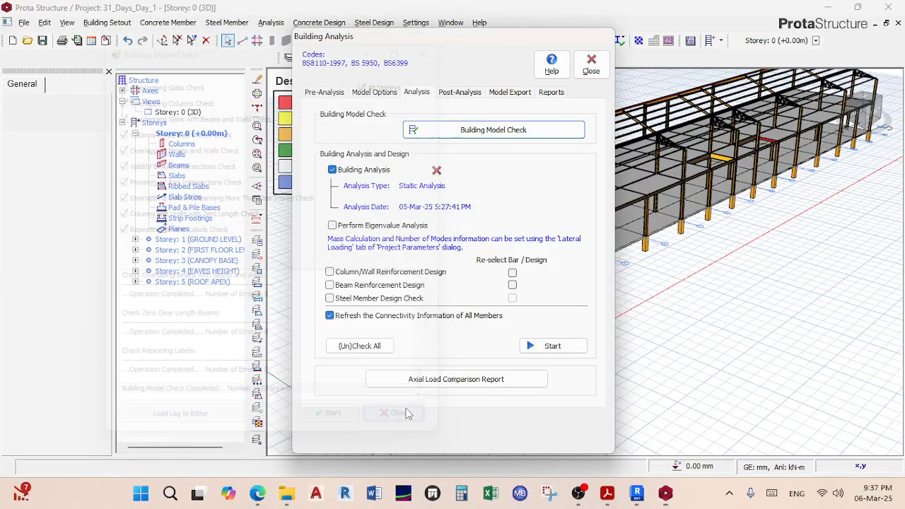
Step: Rerun the analysis with steel member, beam and column/wall design, past the transfer-column and axial-load warnings
{"action": "left_click", "coordinate": [379, 298]}
{"action": "left_click", "coordinate": [374, 285]}
{"action": "left_click", "coordinate": [372, 272]}
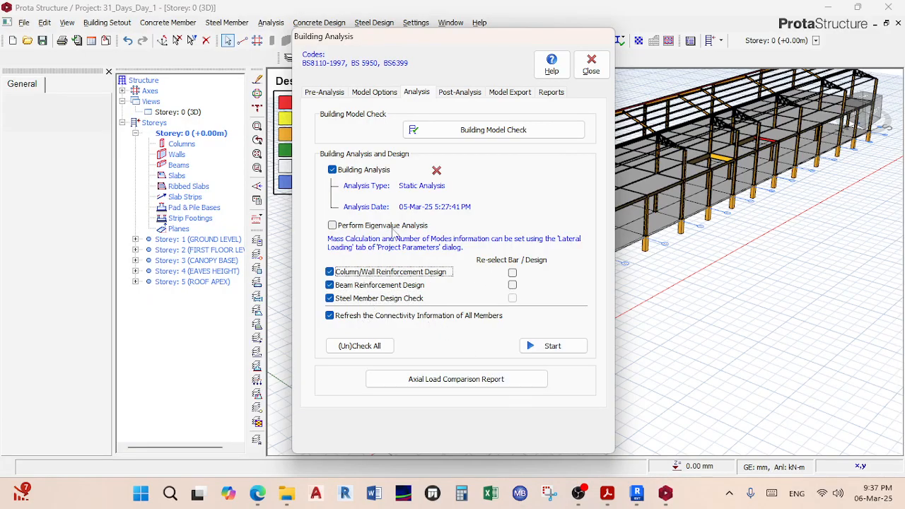
{"action": "left_click", "coordinate": [562, 347]}
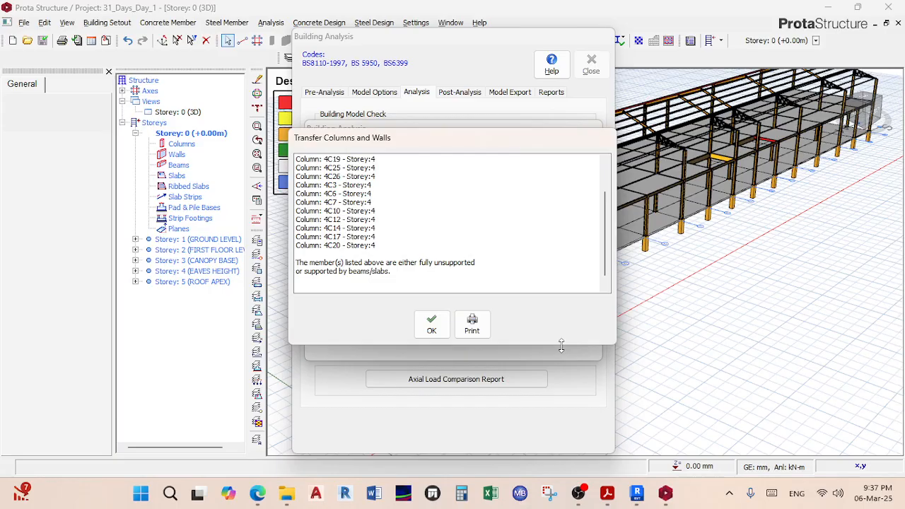
{"action": "left_click", "coordinate": [431, 324]}
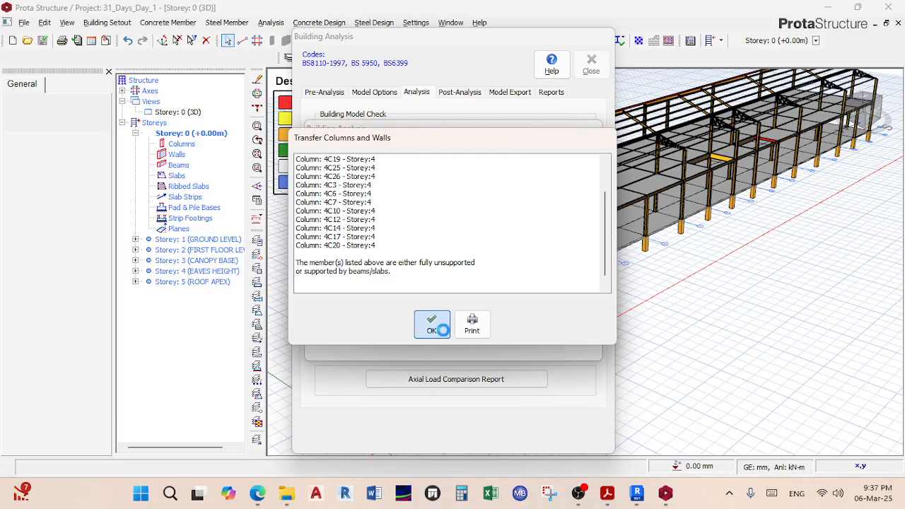
{"action": "left_click", "coordinate": [489, 288]}
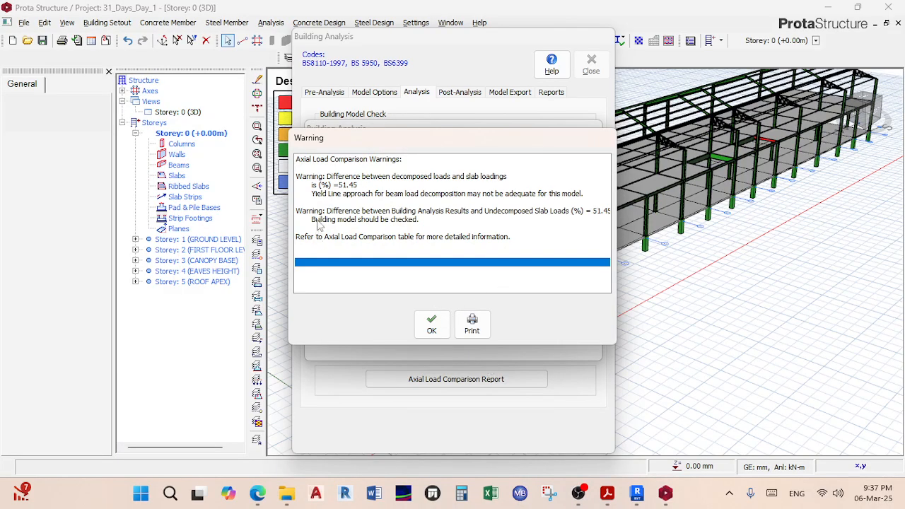
{"action": "left_click", "coordinate": [431, 324]}
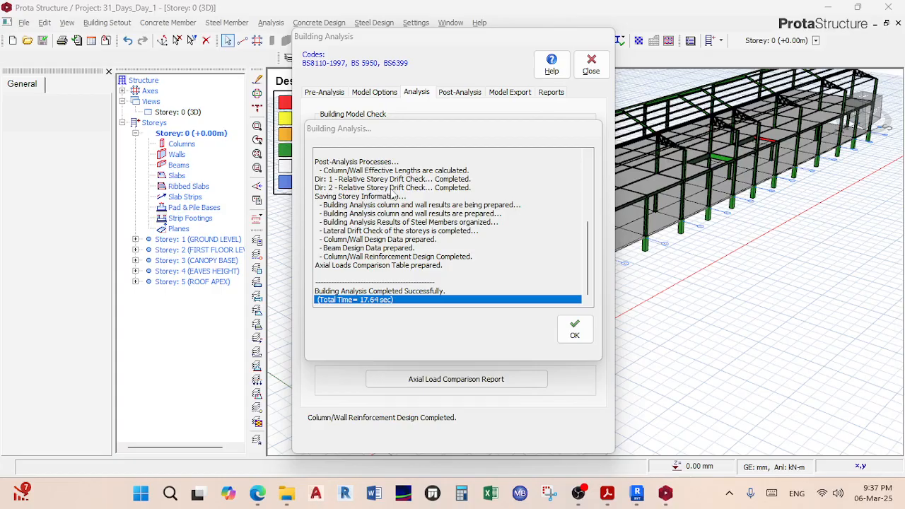
{"action": "left_click", "coordinate": [574, 336]}
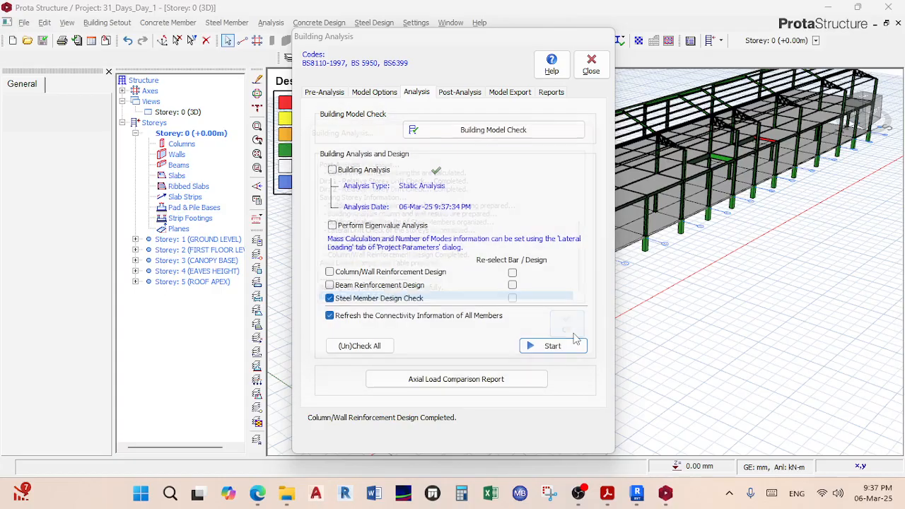
{"action": "left_click", "coordinate": [591, 64]}
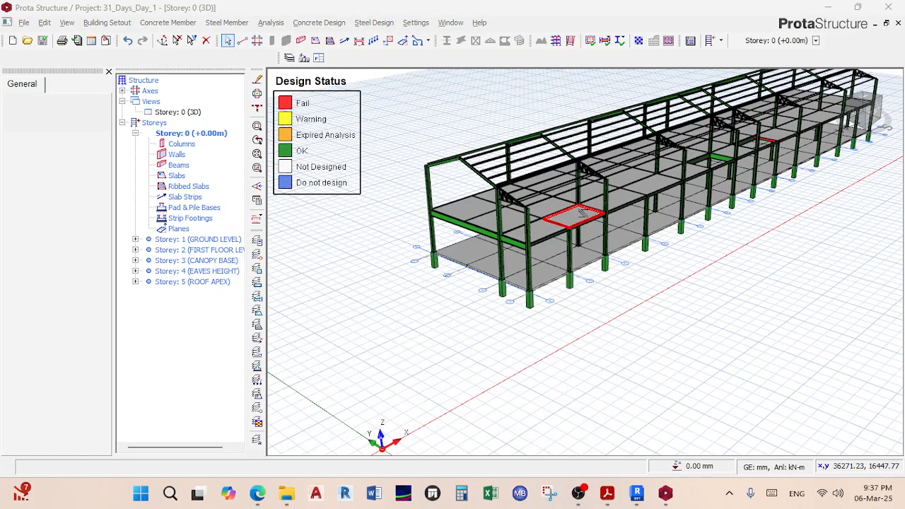
{"action": "scroll", "coordinate": [620, 255], "scroll_direction": "down", "scroll_amount": 5}
{"action": "scroll", "coordinate": [620, 254], "scroll_direction": "up", "scroll_amount": 8}
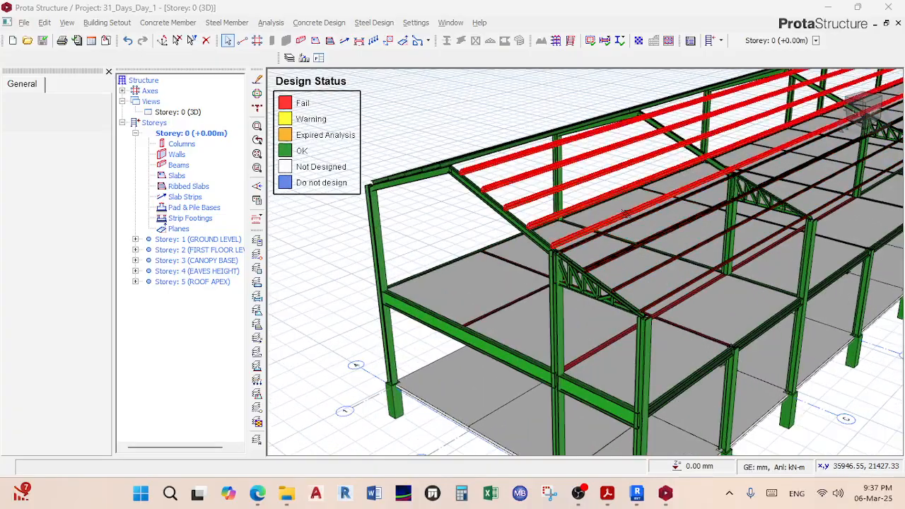
{"action": "middle_click_drag", "start_coordinate": [622, 174], "coordinate": [634, 238]}
{"action": "scroll", "coordinate": [737, 303], "scroll_direction": "down", "scroll_amount": 3}
{"action": "middle_click_drag", "start_coordinate": [737, 304], "coordinate": [785, 295]}
{"action": "scroll", "coordinate": [749, 262], "scroll_direction": "down", "scroll_amount": 2}
{"action": "middle_click_drag", "start_coordinate": [622, 172], "coordinate": [571, 272]}
{"action": "scroll", "coordinate": [576, 272], "scroll_direction": "up", "scroll_amount": 4}
{"action": "middle_click_drag", "start_coordinate": [573, 232], "coordinate": [588, 263]}
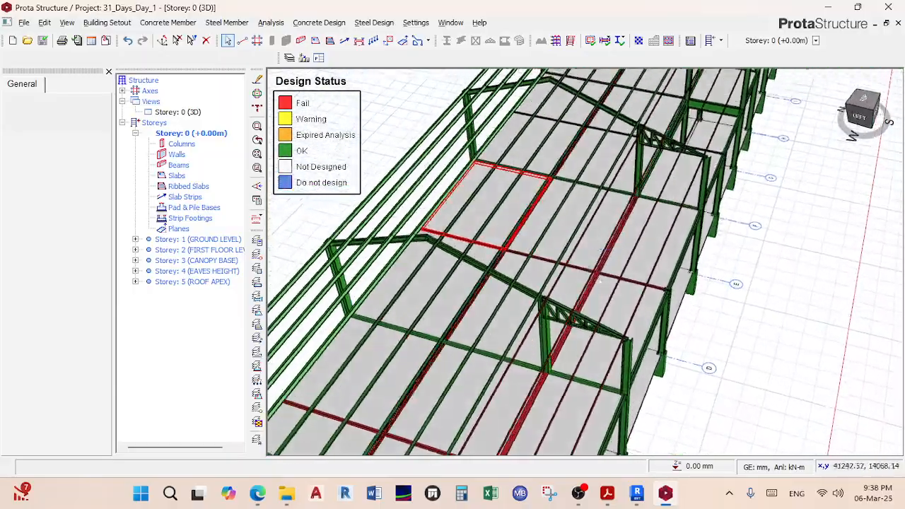
{"action": "scroll", "coordinate": [600, 258], "scroll_direction": "down", "scroll_amount": 5}
{"action": "middle_click_drag", "start_coordinate": [632, 230], "coordinate": [530, 237]}
{"action": "scroll", "coordinate": [494, 239], "scroll_direction": "up", "scroll_amount": 5}
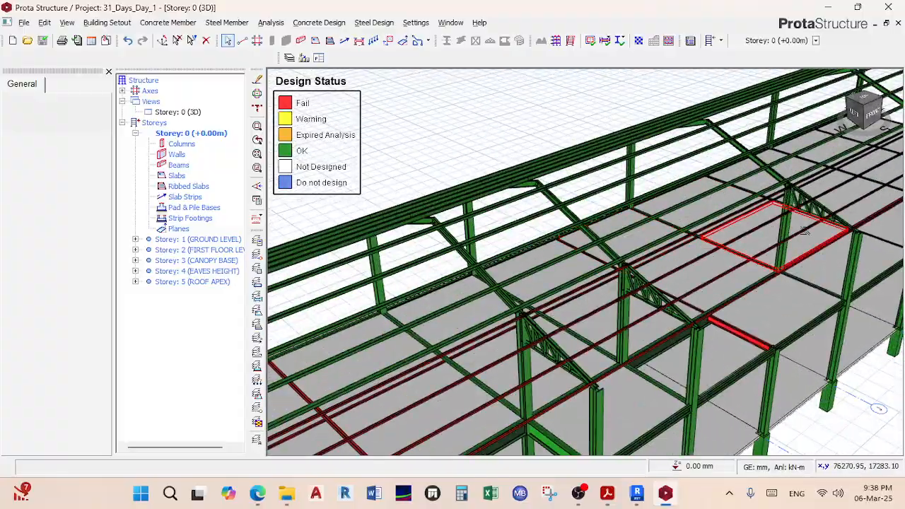
{"action": "scroll", "coordinate": [743, 267], "scroll_direction": "down", "scroll_amount": 4}
{"action": "middle_click_drag", "start_coordinate": [769, 278], "coordinate": [790, 251]}
{"action": "mouse_move", "coordinate": [793, 214]}
{"action": "middle_mouse_down"}
{"action": "mouse_move", "coordinate": [791, 241]}
{"action": "mouse_move", "coordinate": [789, 200]}
{"action": "middle_mouse_up"}
{"action": "scroll", "coordinate": [733, 212], "scroll_direction": "up", "scroll_amount": 5}
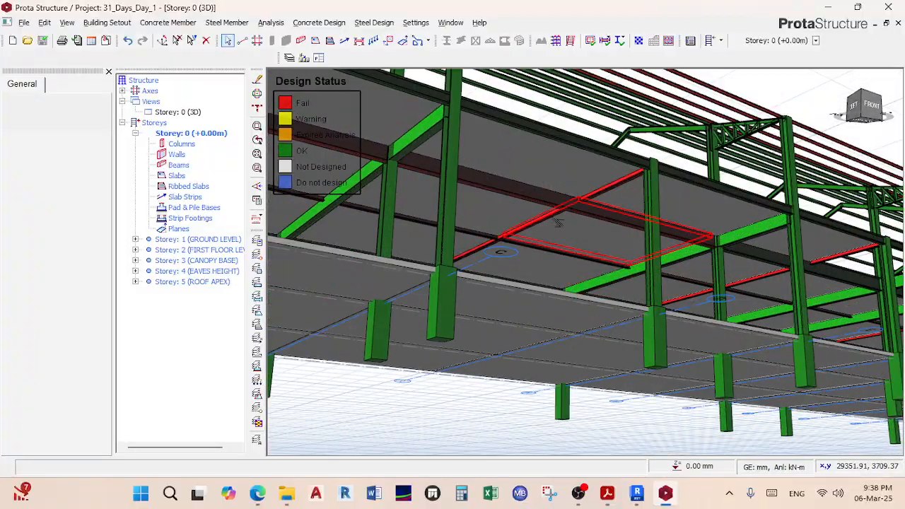
{"action": "scroll", "coordinate": [558, 222], "scroll_direction": "down", "scroll_amount": 3}
{"action": "middle_click_drag", "start_coordinate": [560, 223], "coordinate": [592, 229]}
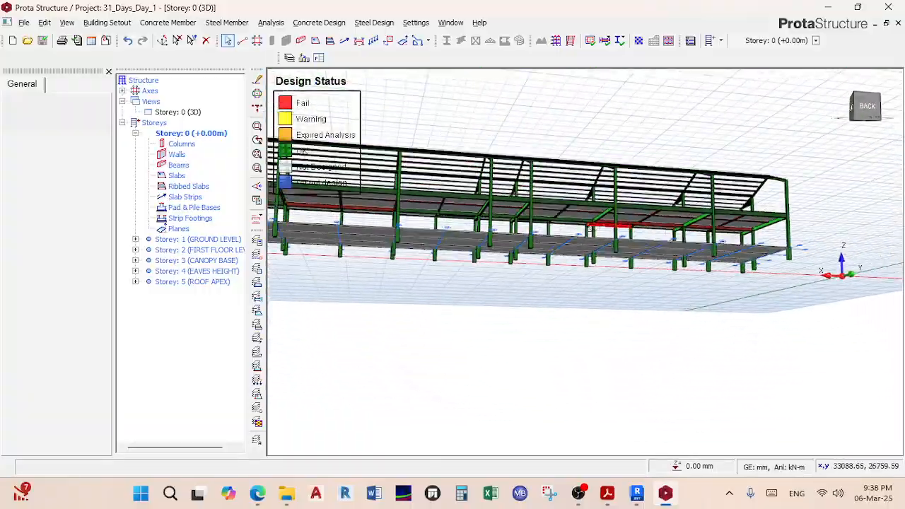
{"action": "middle_click_drag", "start_coordinate": [747, 238], "coordinate": [741, 221]}
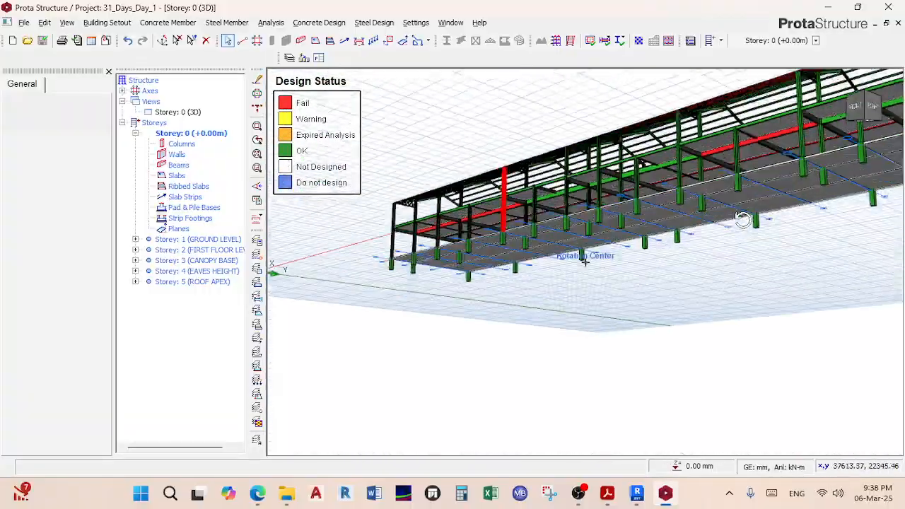
{"action": "middle_click_drag", "start_coordinate": [567, 217], "coordinate": [518, 206]}
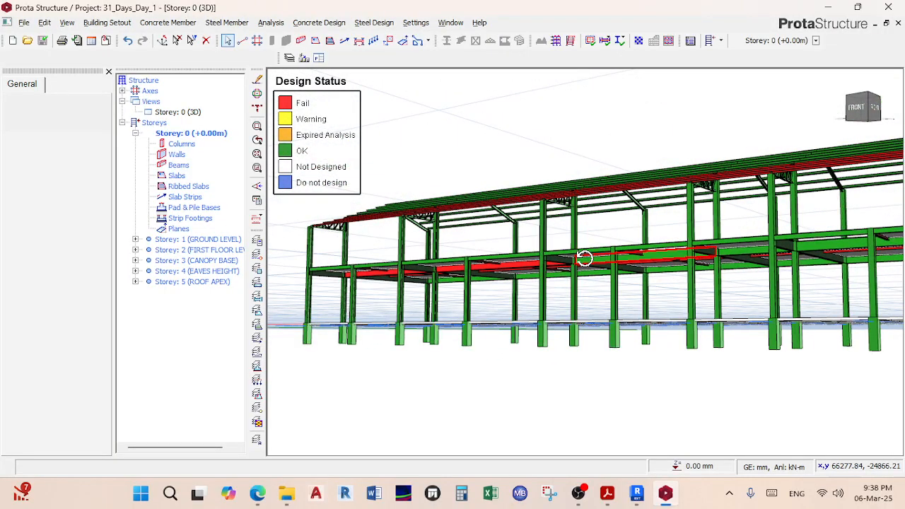
{"action": "mouse_move", "coordinate": [585, 258]}
{"action": "middle_mouse_down"}
{"action": "mouse_move", "coordinate": [568, 245]}
{"action": "mouse_move", "coordinate": [539, 290]}
{"action": "mouse_move", "coordinate": [532, 274]}
{"action": "mouse_move", "coordinate": [551, 266]}
{"action": "mouse_move", "coordinate": [535, 285]}
{"action": "mouse_move", "coordinate": [649, 253]}
{"action": "middle_mouse_up"}
{"action": "scroll", "coordinate": [585, 262], "scroll_direction": "up", "scroll_amount": 4}
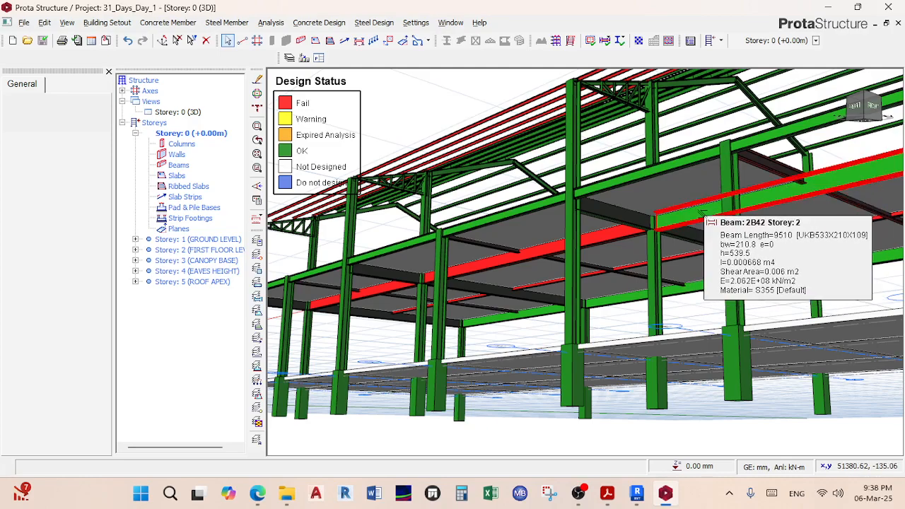
Step: Select storey-2 beam 2B41 in the 3D view and bring up its context menu
{"action": "scroll", "coordinate": [556, 256], "scroll_direction": "up", "scroll_amount": 5}
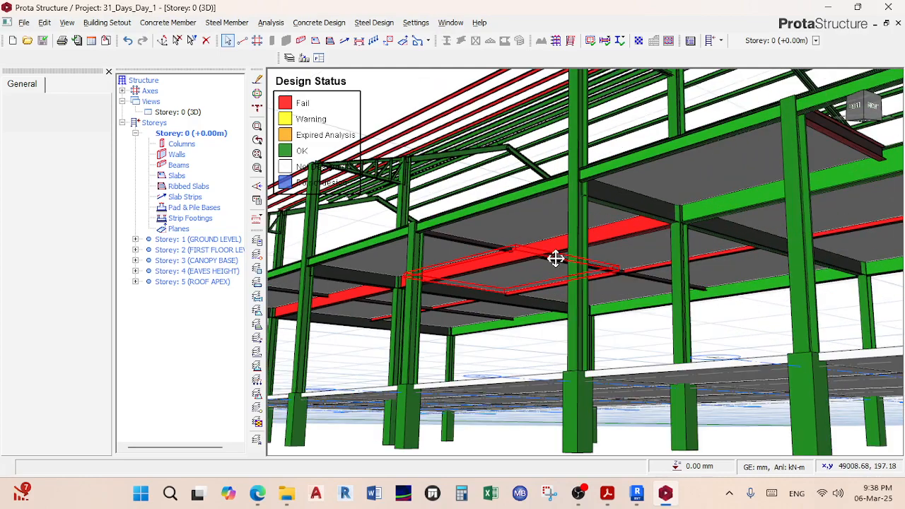
{"action": "mouse_move", "coordinate": [571, 243]}
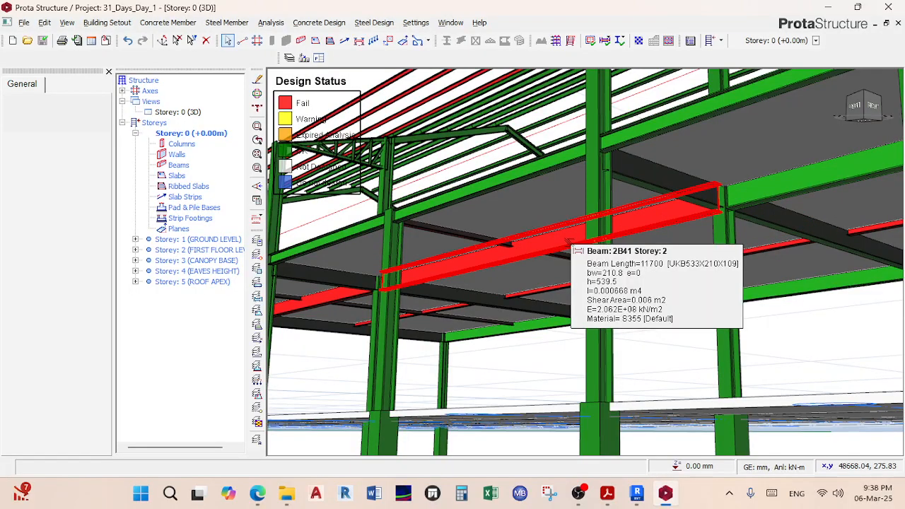
{"action": "scroll", "coordinate": [569, 242], "scroll_direction": "down", "scroll_amount": 3}
{"action": "mouse_move", "coordinate": [571, 244]}
{"action": "middle_mouse_down"}
{"action": "mouse_move", "coordinate": [588, 259]}
{"action": "mouse_move", "coordinate": [576, 247]}
{"action": "middle_mouse_up"}
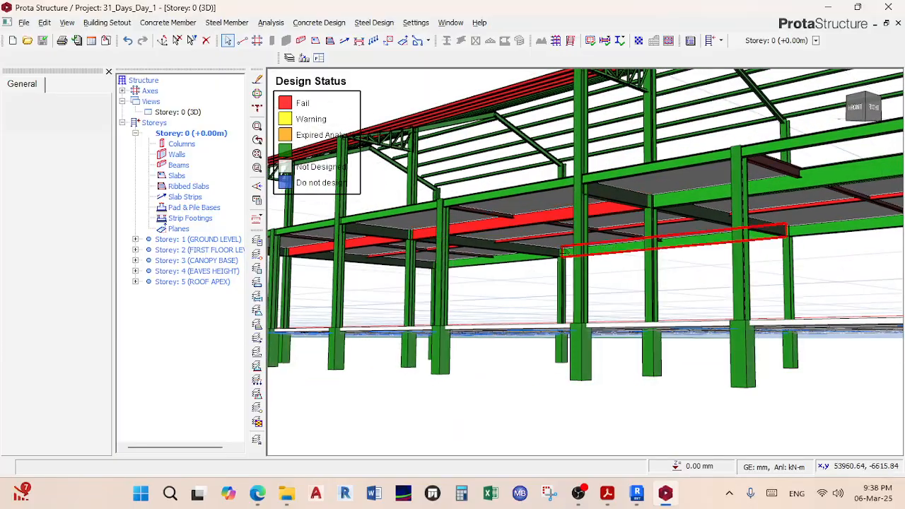
{"action": "scroll", "coordinate": [537, 226], "scroll_direction": "up", "scroll_amount": 3}
{"action": "scroll", "coordinate": [537, 226], "scroll_direction": "up", "scroll_amount": 2}
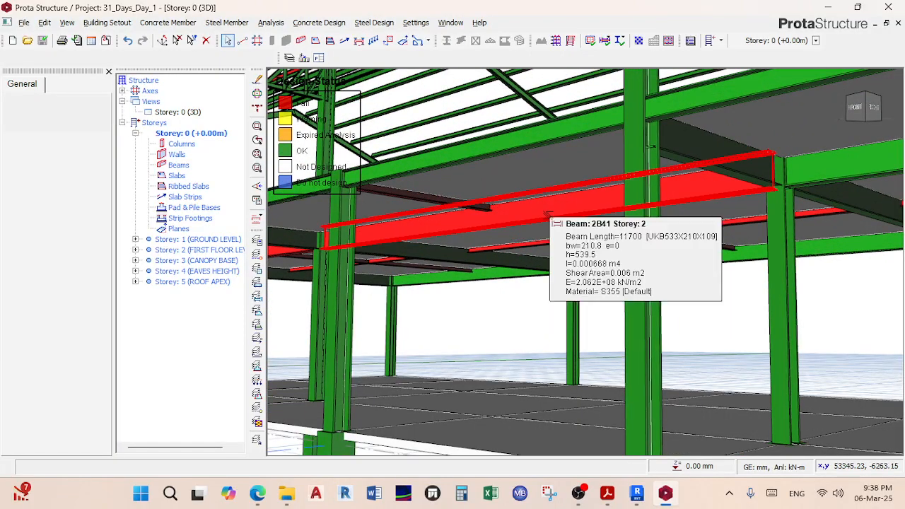
{"action": "left_click", "coordinate": [547, 215]}
{"action": "right_click", "coordinate": [551, 219]}
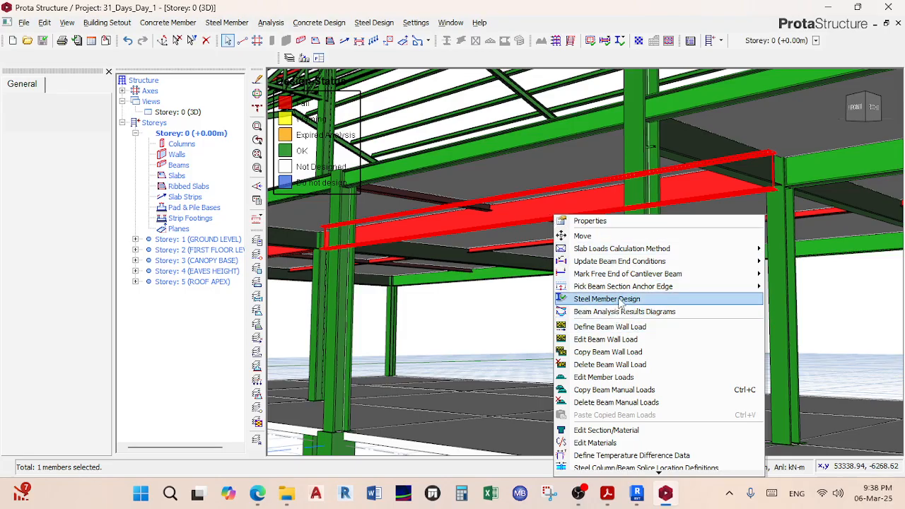
Step: Open beam 2B41's steel design check and review its design forces table, showing bending 1.434 failing
{"action": "left_click", "coordinate": [607, 299]}
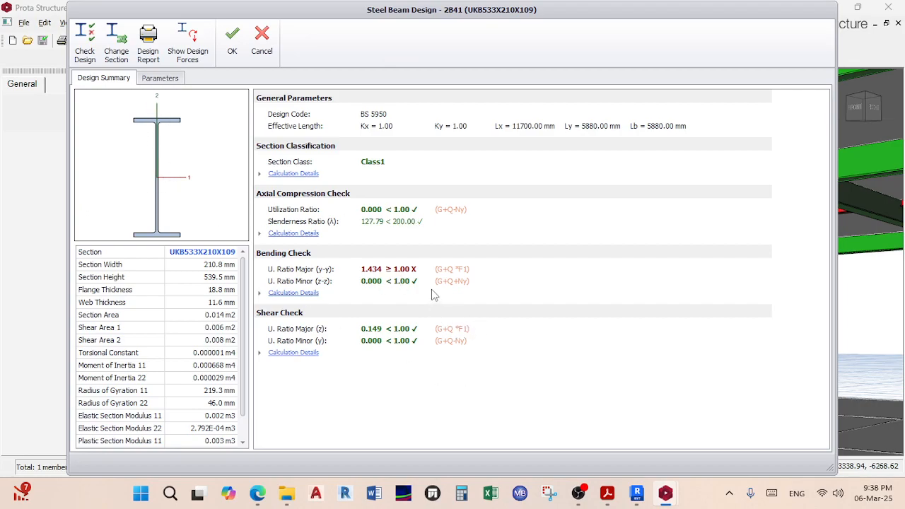
{"action": "left_click", "coordinate": [187, 41]}
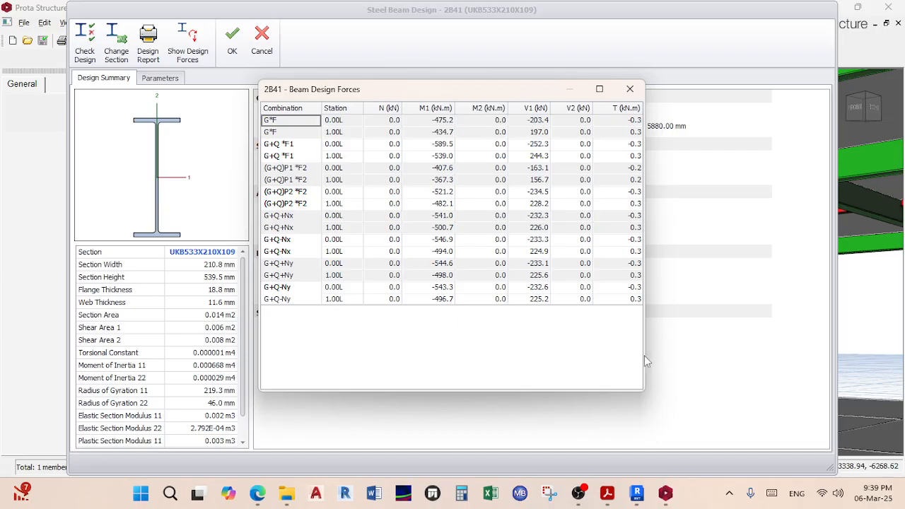
{"action": "left_click_drag", "start_coordinate": [644, 347], "coordinate": [790, 346]}
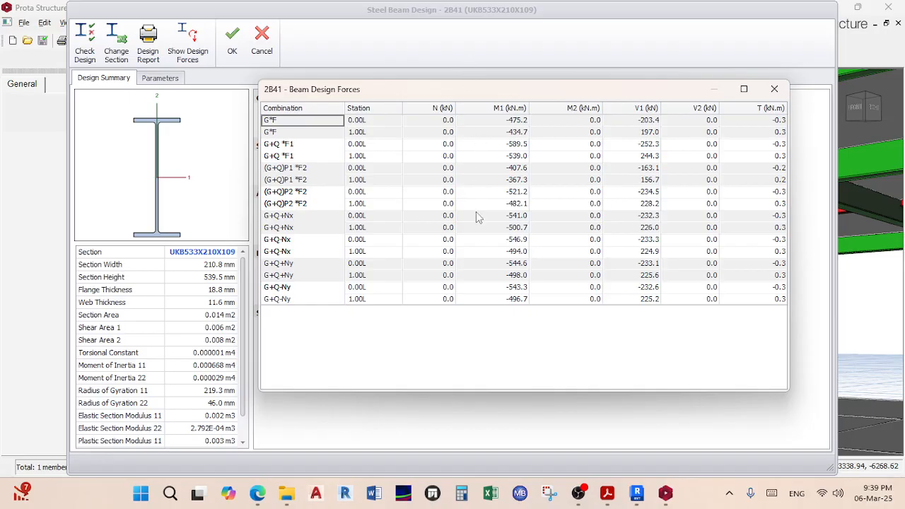
{"action": "left_click", "coordinate": [774, 89]}
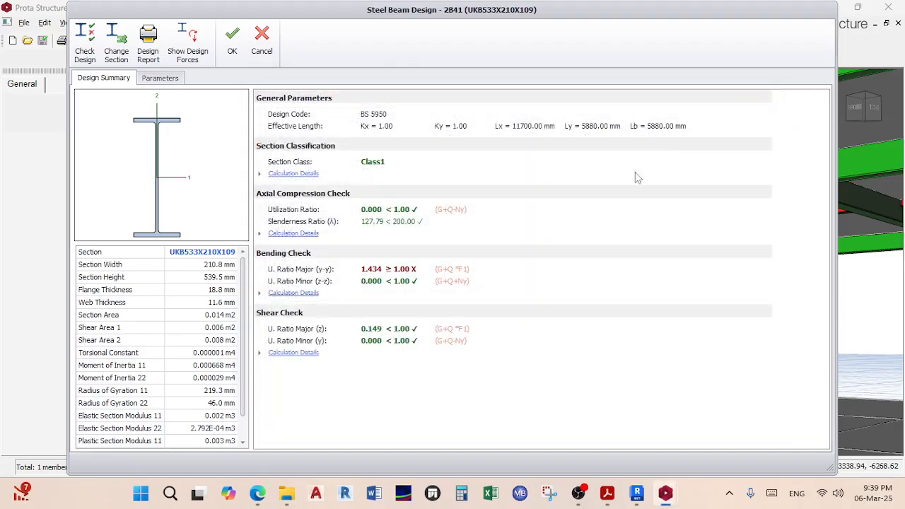
{"action": "left_click", "coordinate": [92, 48]}
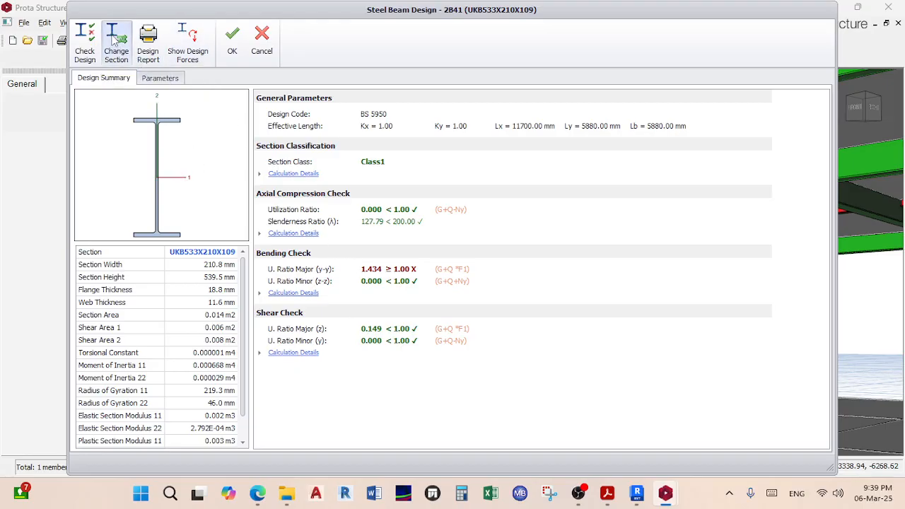
Step: Check 2B41's buckling lengths, then trial the beam as UKB533X312X272
{"action": "left_click", "coordinate": [163, 79]}
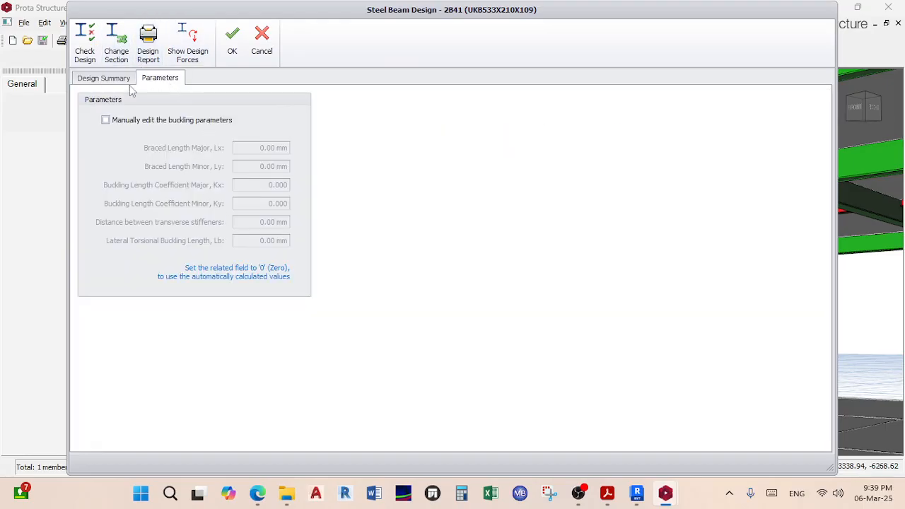
{"action": "left_click", "coordinate": [113, 79]}
{"action": "left_click", "coordinate": [116, 44]}
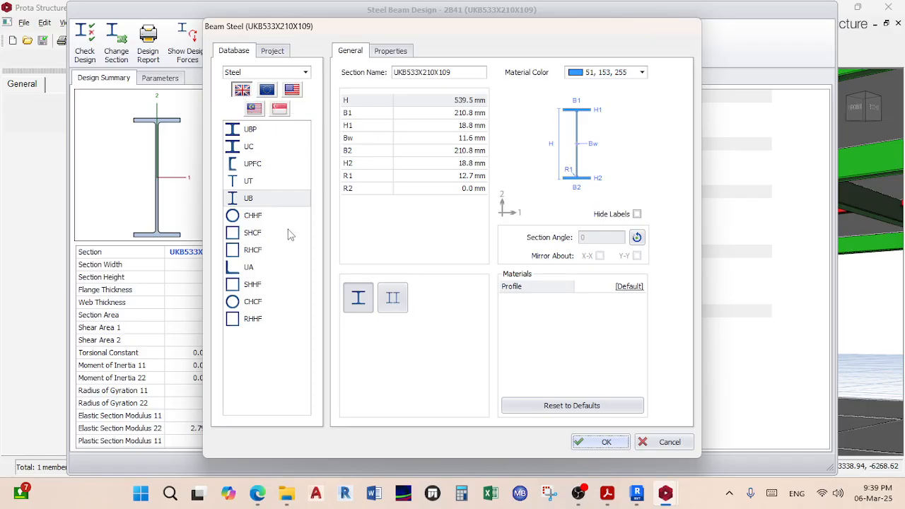
{"action": "left_click", "coordinate": [267, 202]}
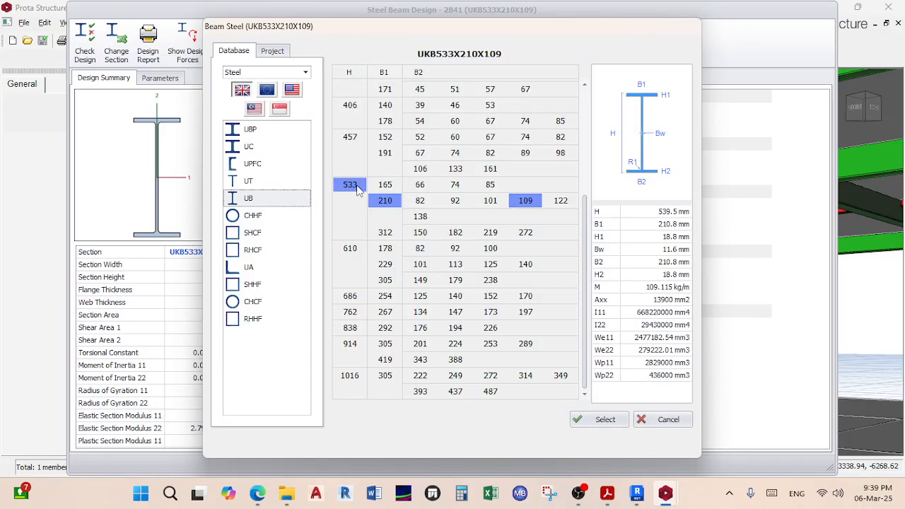
{"action": "left_click", "coordinate": [385, 234]}
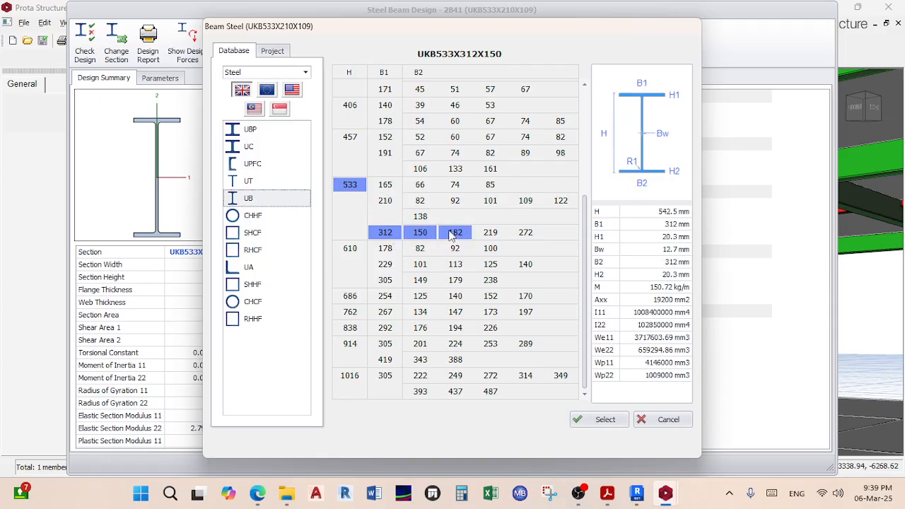
{"action": "left_click", "coordinate": [527, 239]}
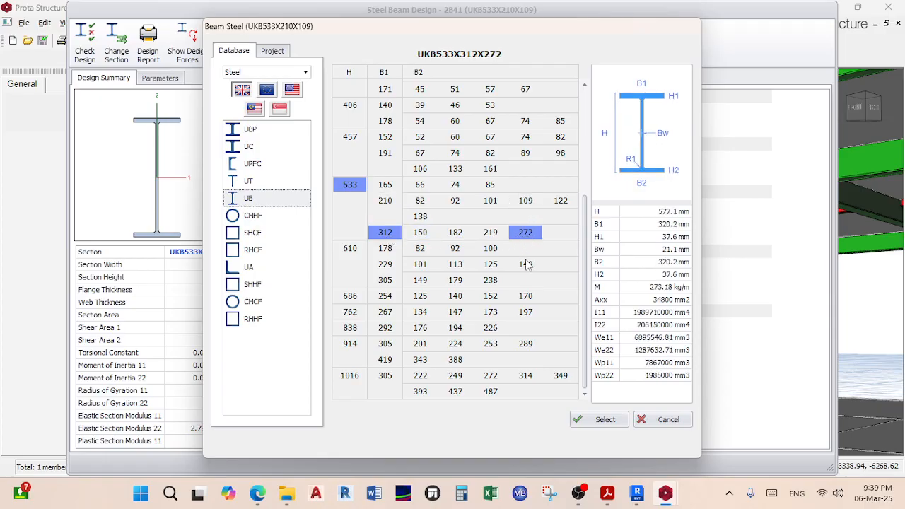
{"action": "left_click", "coordinate": [602, 420]}
{"action": "left_click", "coordinate": [605, 444]}
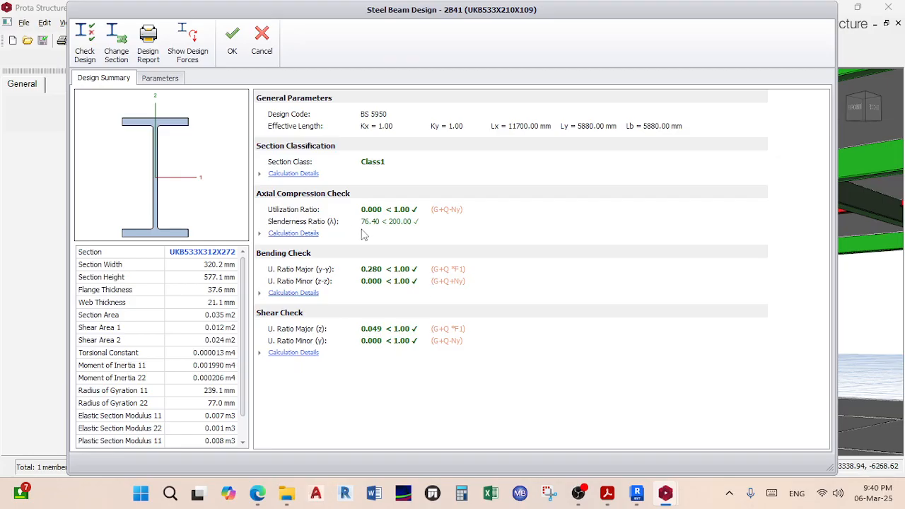
Step: Trial the lighter UKB533X210X138 section on beam 2B41 instead
{"action": "left_click", "coordinate": [116, 43]}
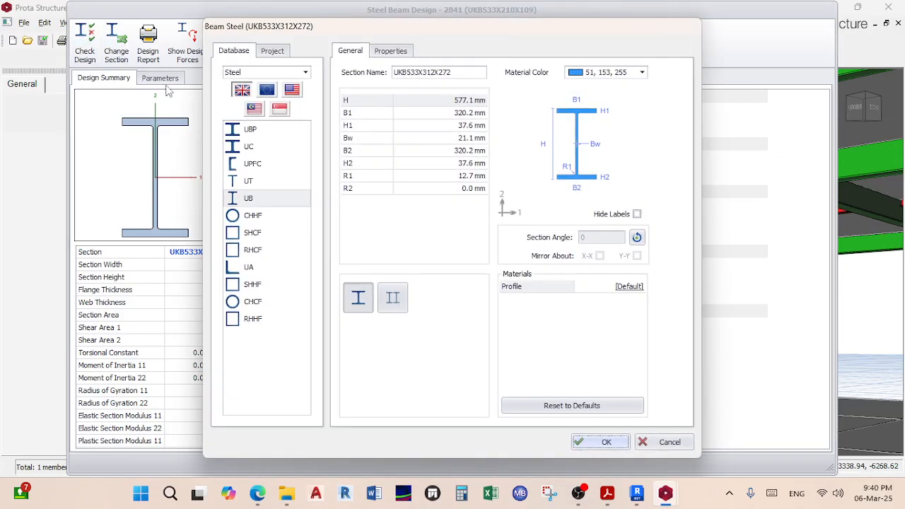
{"action": "left_click", "coordinate": [251, 200]}
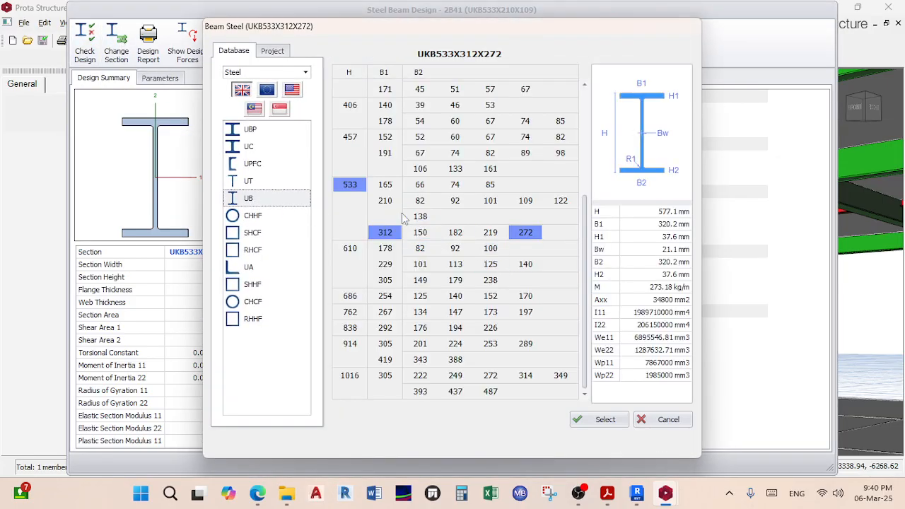
{"action": "left_click", "coordinate": [386, 202]}
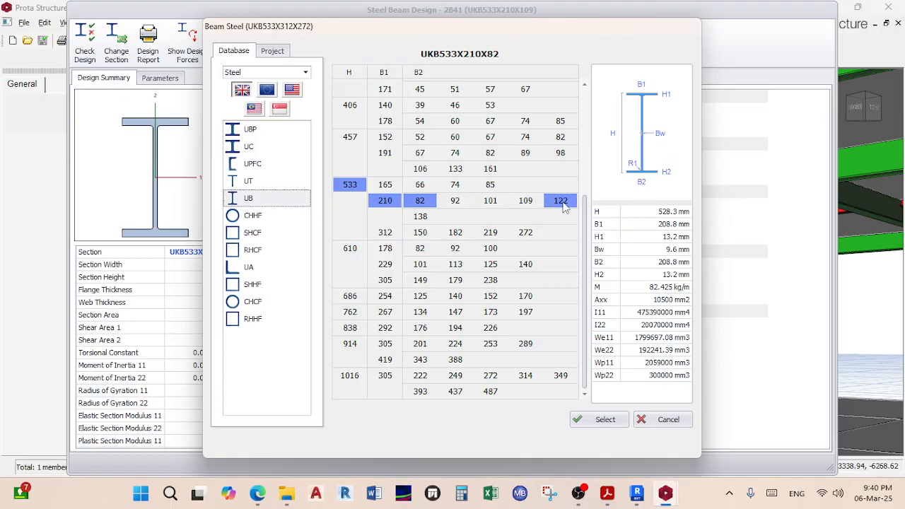
{"action": "left_click", "coordinate": [426, 217]}
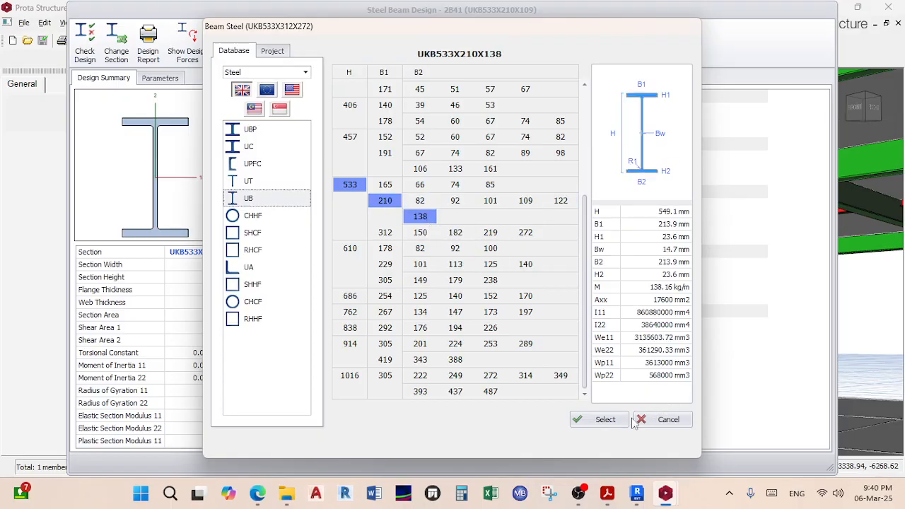
{"action": "left_click", "coordinate": [608, 421]}
{"action": "left_click", "coordinate": [600, 442]}
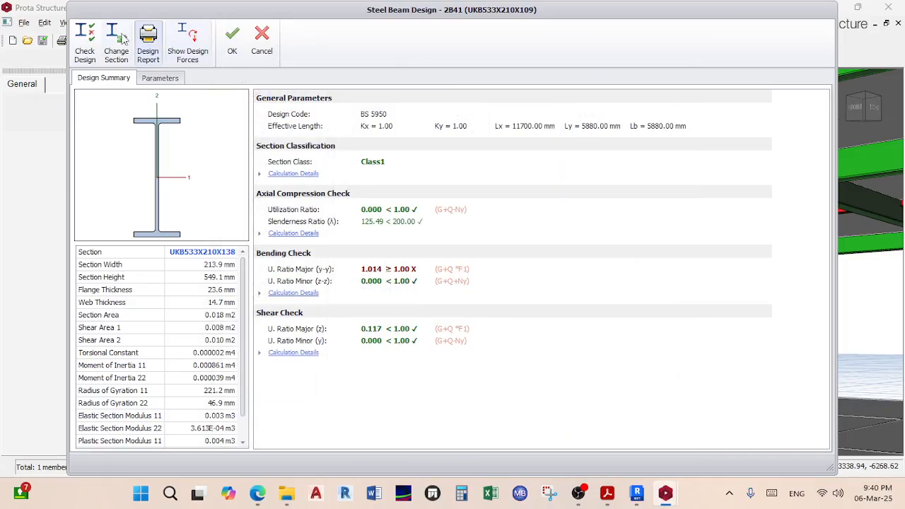
Step: Return beam 2B41 to UKB533X312X272, passing bending at 0.280, and save the design
{"action": "left_click", "coordinate": [116, 42]}
{"action": "left_click", "coordinate": [279, 201]}
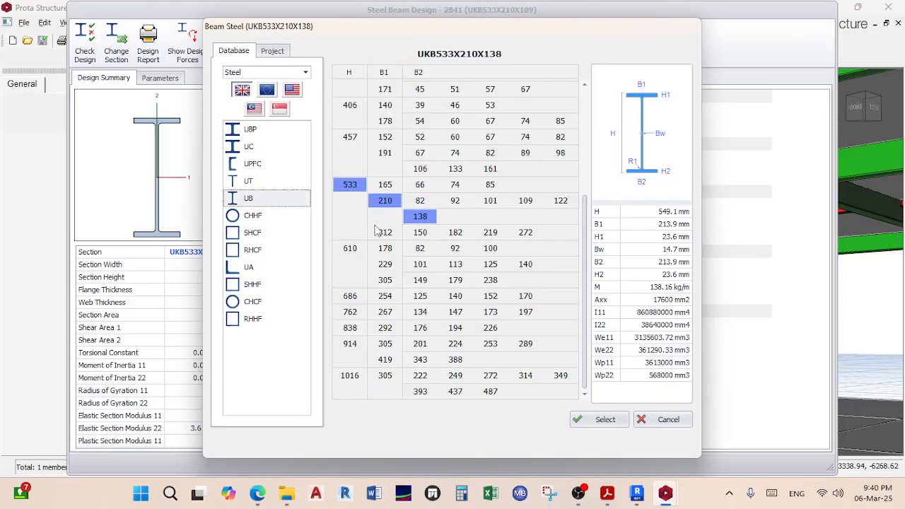
{"action": "left_click", "coordinate": [422, 234]}
{"action": "left_click", "coordinate": [524, 233]}
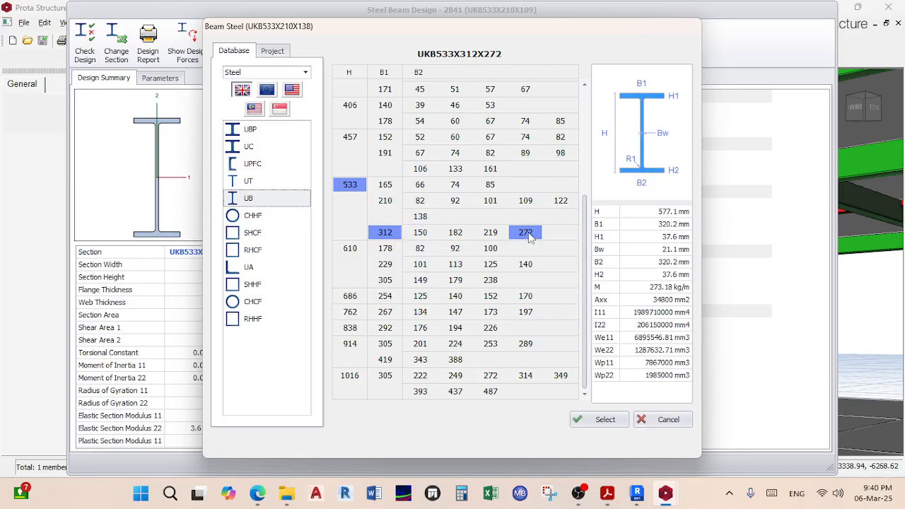
{"action": "left_click", "coordinate": [599, 420]}
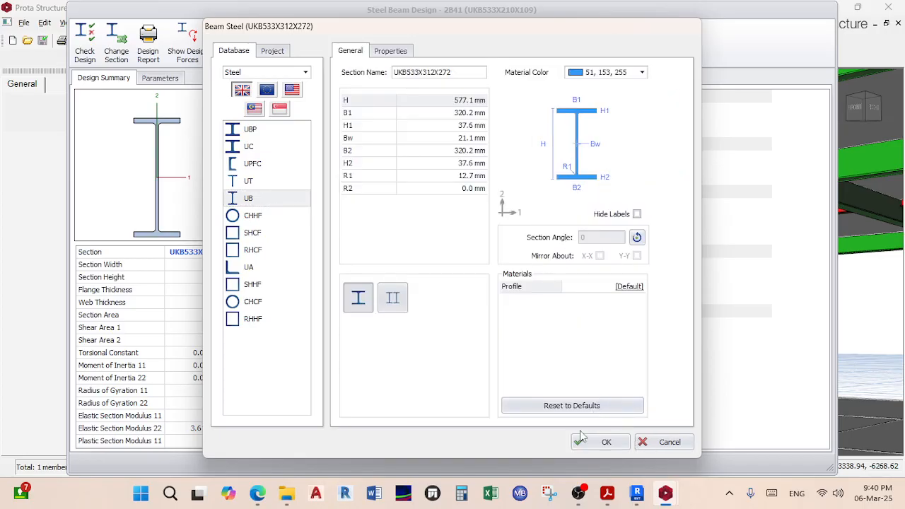
{"action": "left_click", "coordinate": [581, 438]}
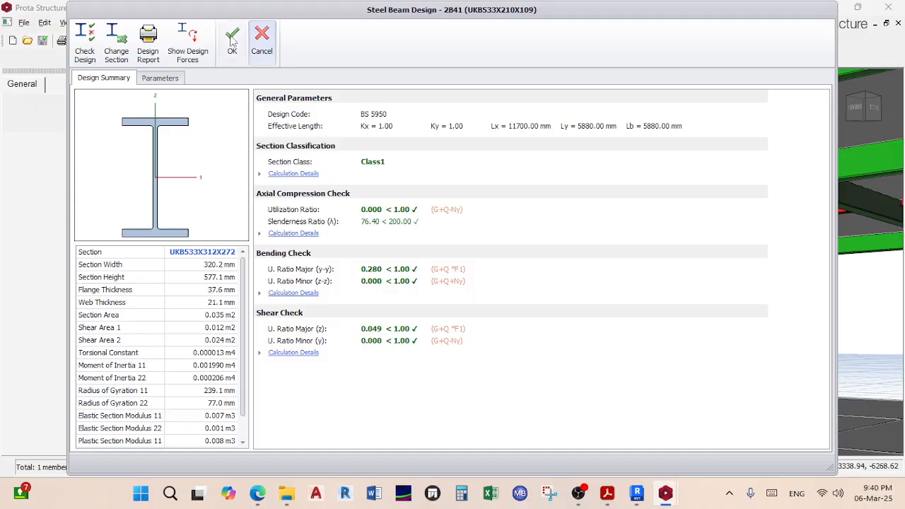
{"action": "left_click", "coordinate": [232, 39]}
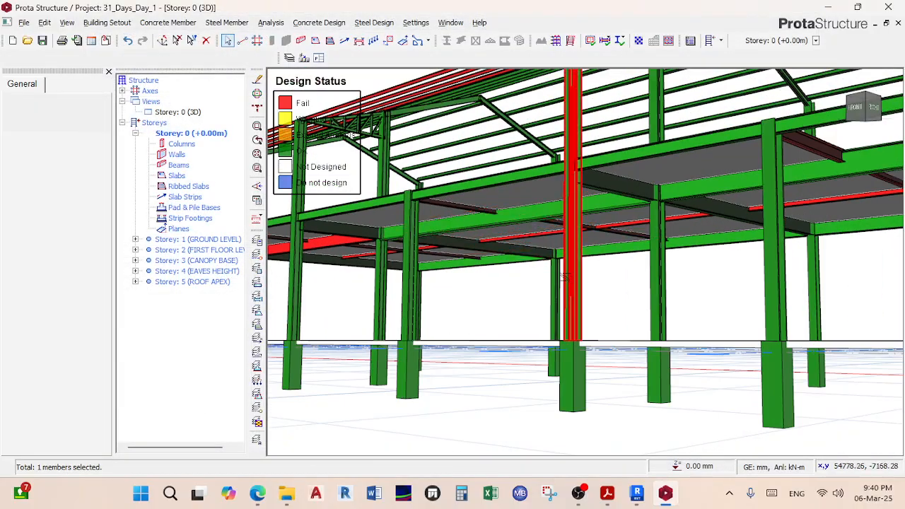
Step: Find red beam 2B40 in the 3D view and open its steel design check (bending 1.095)
{"action": "scroll", "coordinate": [564, 277], "scroll_direction": "down", "scroll_amount": 4}
{"action": "mouse_move", "coordinate": [564, 277]}
{"action": "middle_mouse_down", "text": "shift"}
{"action": "mouse_move", "coordinate": [600, 271]}
{"action": "mouse_move", "coordinate": [559, 273]}
{"action": "middle_mouse_up", "text": "shift"}
{"action": "middle_click_drag", "start_coordinate": [417, 283], "coordinate": [626, 322]}
{"action": "scroll", "coordinate": [574, 292], "scroll_direction": "up", "scroll_amount": 4}
{"action": "scroll", "coordinate": [578, 291], "scroll_direction": "down", "scroll_amount": 3}
{"action": "scroll", "coordinate": [626, 321], "scroll_direction": "up", "scroll_amount": 6}
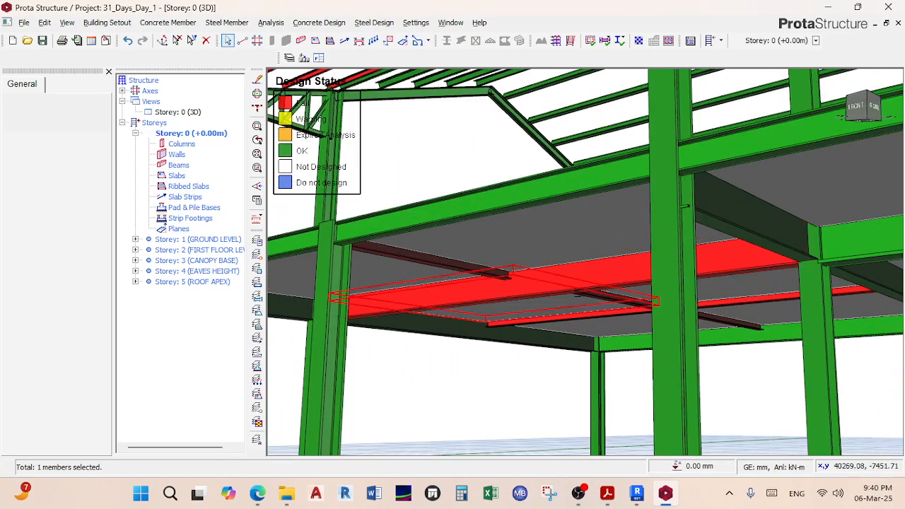
{"action": "right_click", "coordinate": [578, 284]}
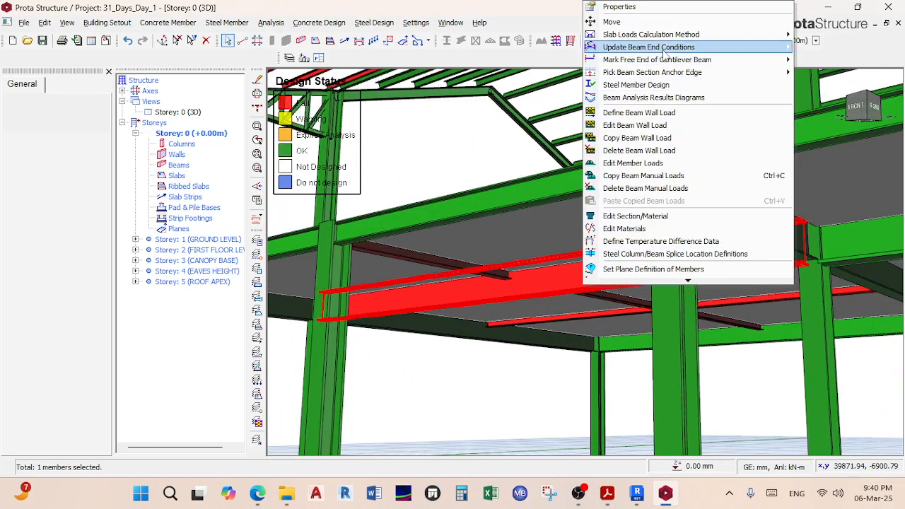
{"action": "left_click", "coordinate": [633, 86]}
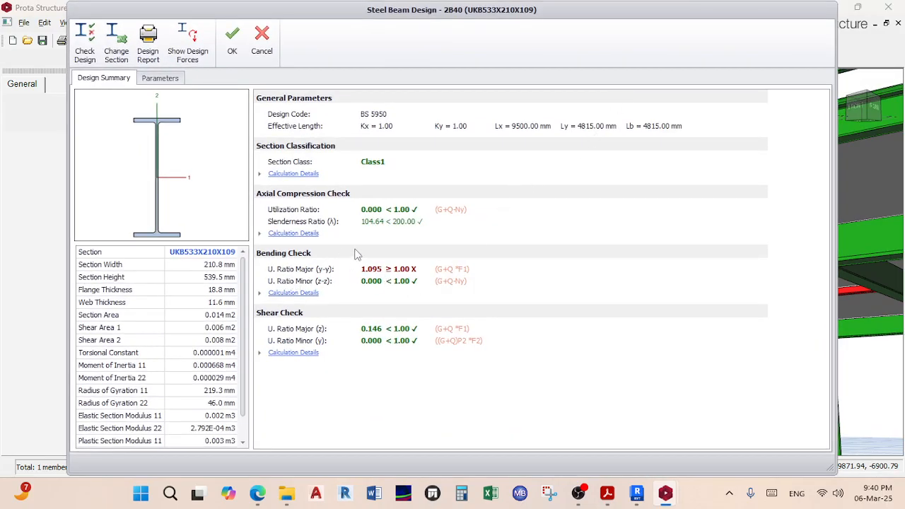
Step: Change beam 2B40 to UKB533X210X138, bringing bending to 0.795, and save the design
{"action": "left_click", "coordinate": [119, 40]}
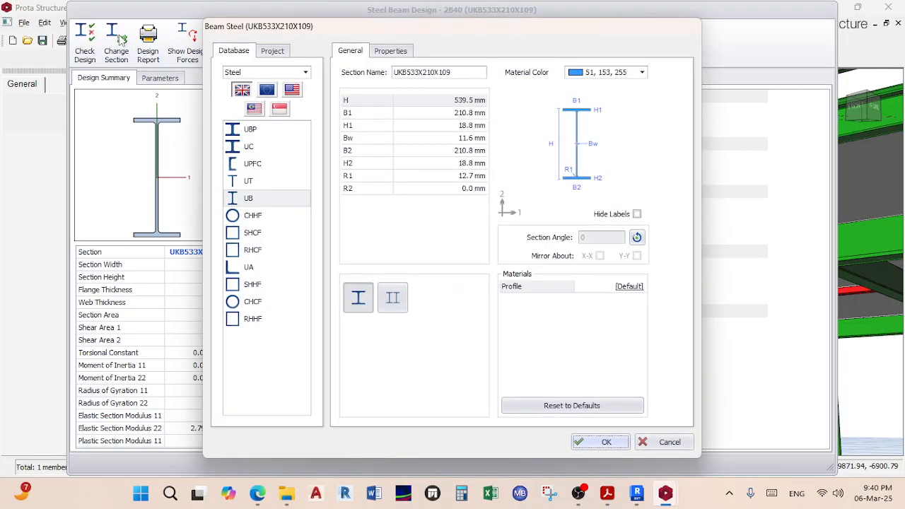
{"action": "left_click", "coordinate": [254, 199]}
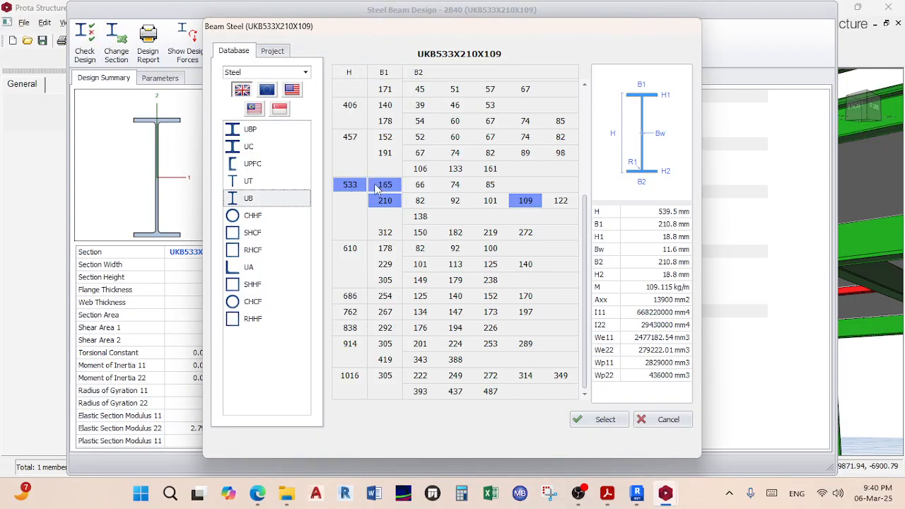
{"action": "left_click", "coordinate": [422, 218]}
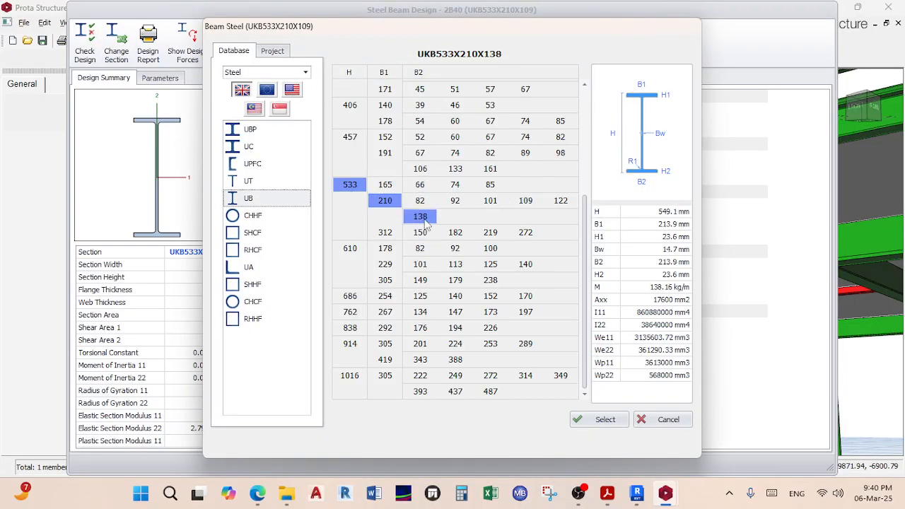
{"action": "left_click", "coordinate": [606, 419]}
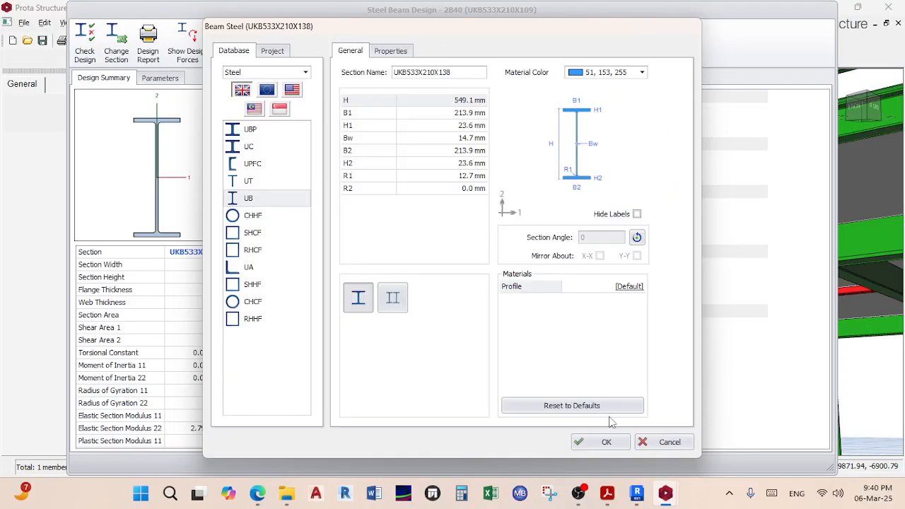
{"action": "left_click", "coordinate": [602, 443]}
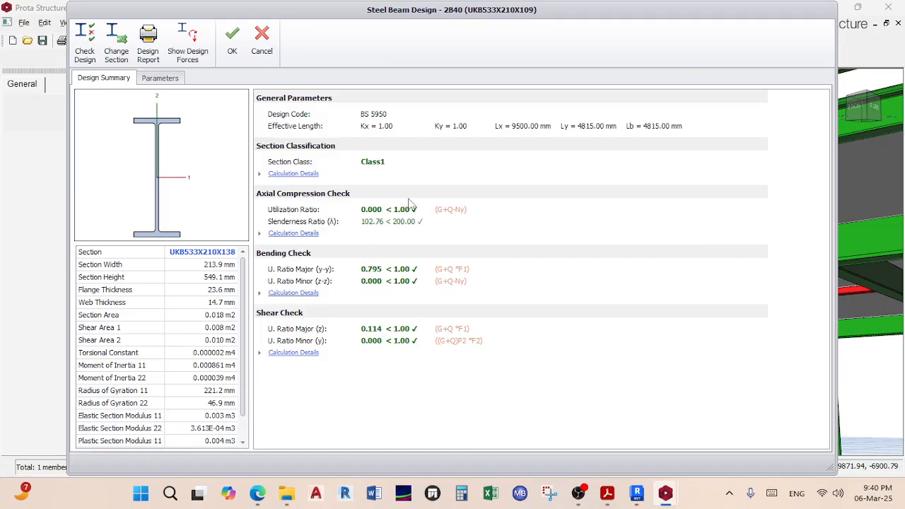
{"action": "left_click", "coordinate": [232, 40]}
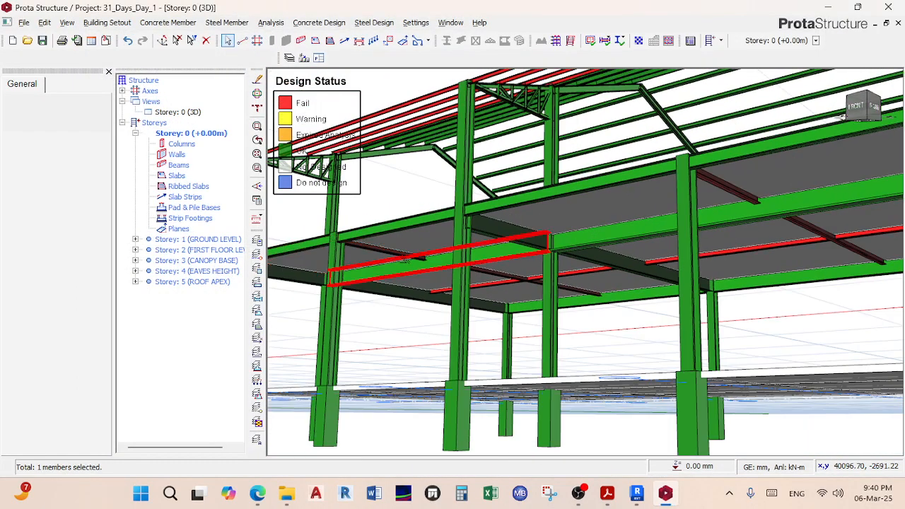
Step: Locate red beam 2B92 in the 3D view and open its steel design check
{"action": "scroll", "coordinate": [405, 260], "scroll_direction": "down", "scroll_amount": 3}
{"action": "mouse_move", "coordinate": [405, 262]}
{"action": "middle_mouse_down"}
{"action": "mouse_move", "coordinate": [479, 224]}
{"action": "mouse_move", "coordinate": [521, 323]}
{"action": "mouse_move", "coordinate": [529, 239]}
{"action": "mouse_move", "coordinate": [478, 257]}
{"action": "mouse_move", "coordinate": [456, 244]}
{"action": "middle_mouse_up"}
{"action": "middle_click_drag", "start_coordinate": [353, 246], "coordinate": [615, 241]}
{"action": "scroll", "coordinate": [575, 244], "scroll_direction": "up", "scroll_amount": 3}
{"action": "middle_click_drag", "start_coordinate": [602, 311], "coordinate": [495, 291]}
{"action": "scroll", "coordinate": [488, 287], "scroll_direction": "up", "scroll_amount": 2}
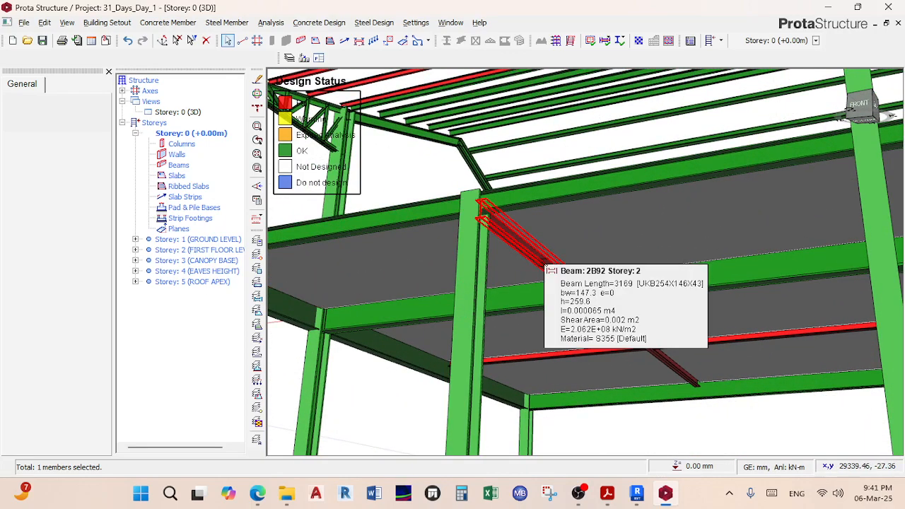
{"action": "right_click", "coordinate": [546, 266]}
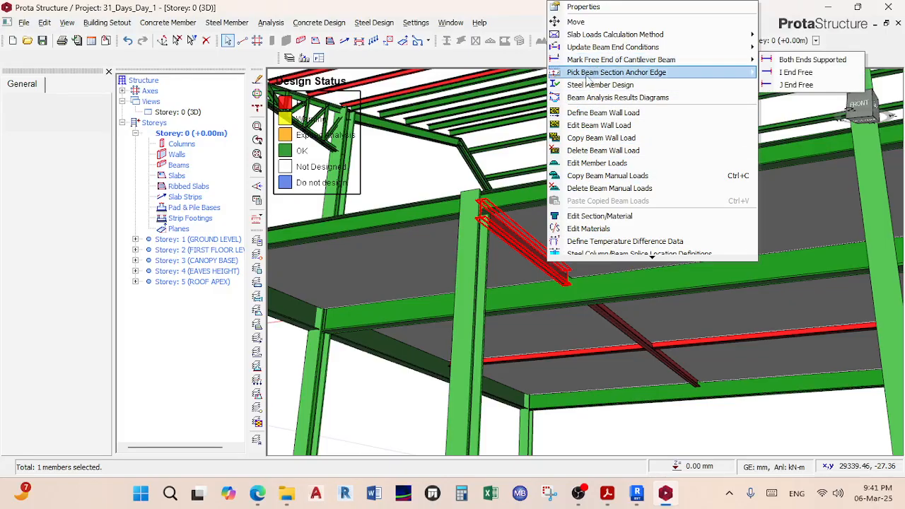
{"action": "left_click", "coordinate": [587, 85]}
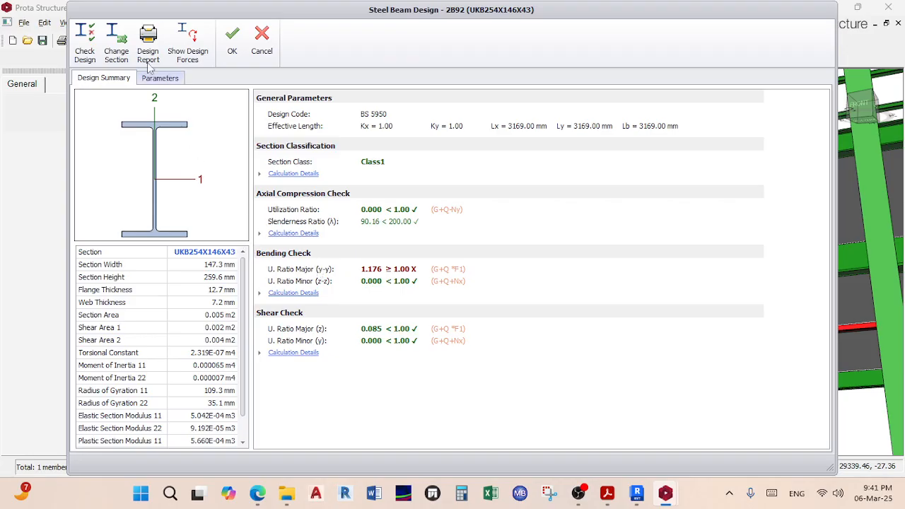
Step: Trial UKB305X127X48 on beam 2B92 and rerun the check
{"action": "left_click", "coordinate": [115, 41]}
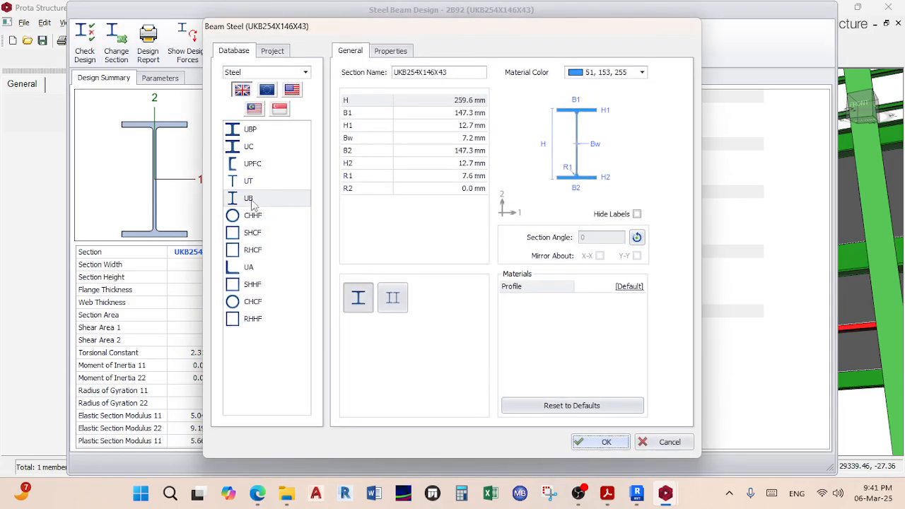
{"action": "left_click", "coordinate": [249, 198]}
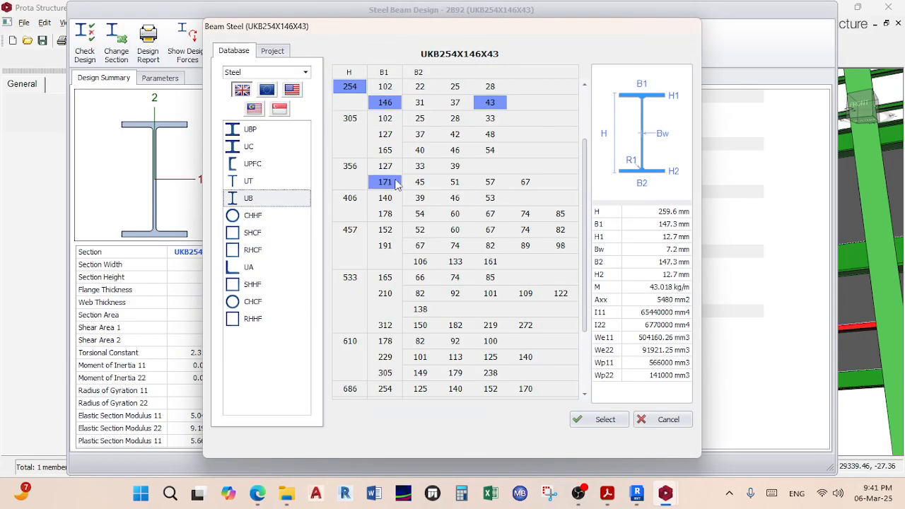
{"action": "left_click", "coordinate": [354, 119]}
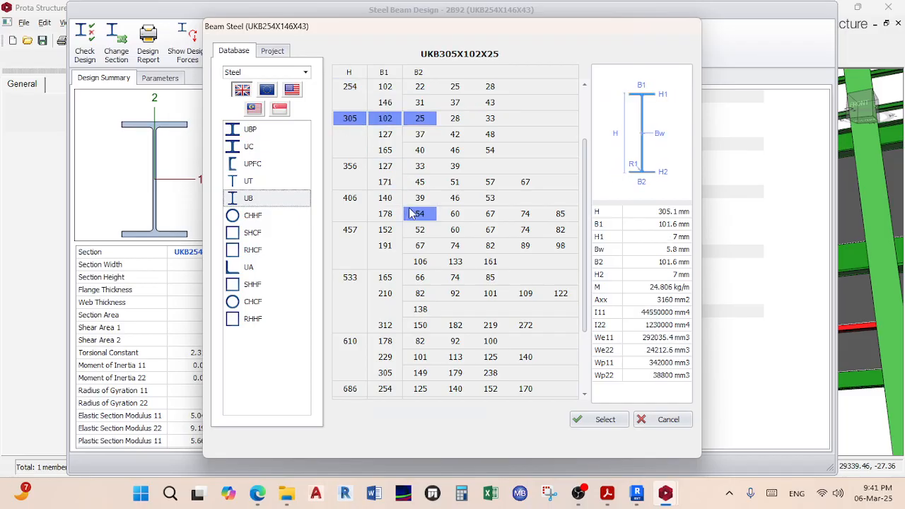
{"action": "left_click", "coordinate": [490, 135]}
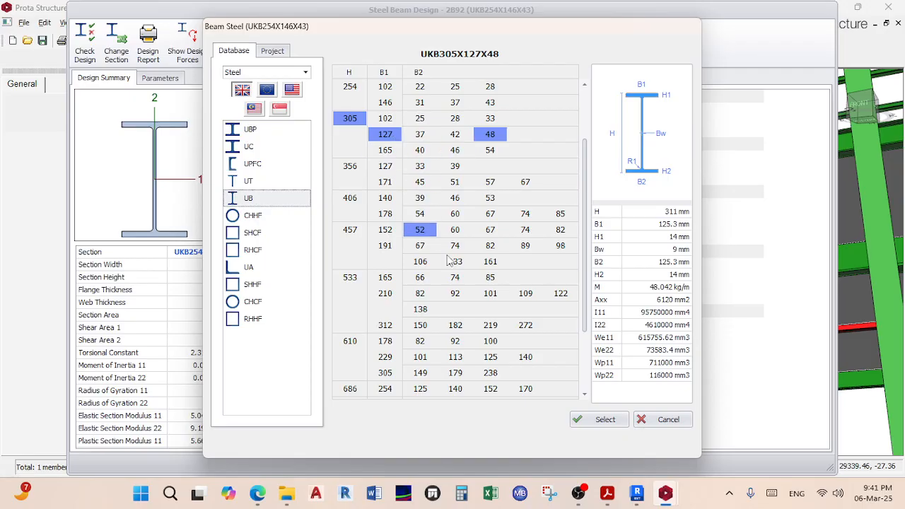
{"action": "left_click", "coordinate": [607, 420]}
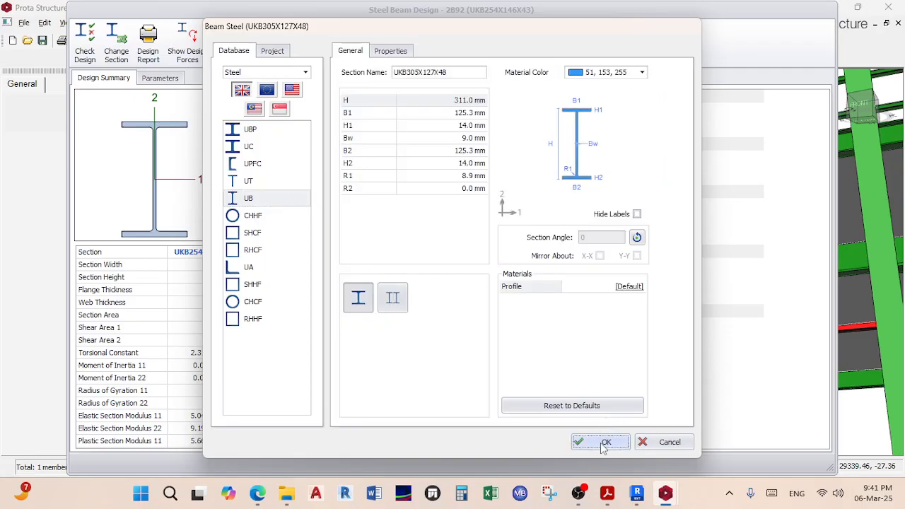
{"action": "left_click", "coordinate": [600, 442]}
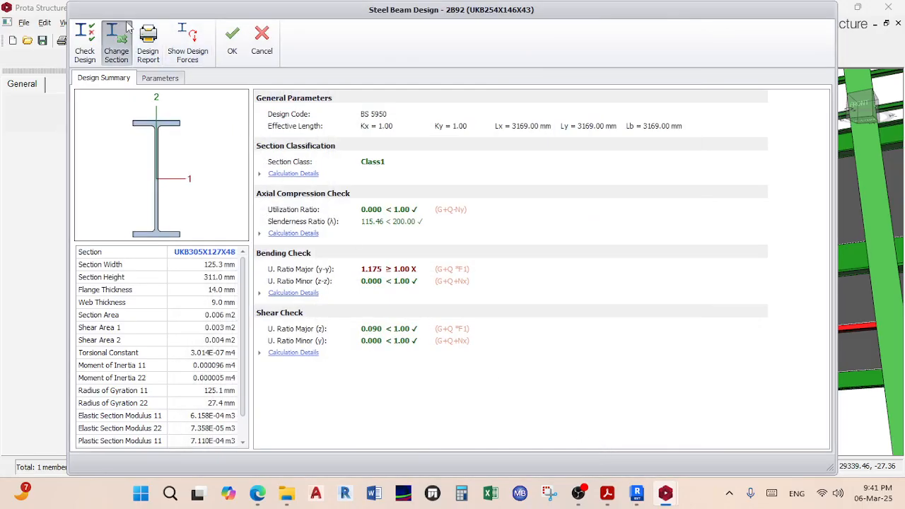
Step: Switch beam 2B92 to UKB305X165X54, passing bending at 0.737, and accept the design
{"action": "left_click", "coordinate": [116, 42]}
{"action": "left_click", "coordinate": [266, 201]}
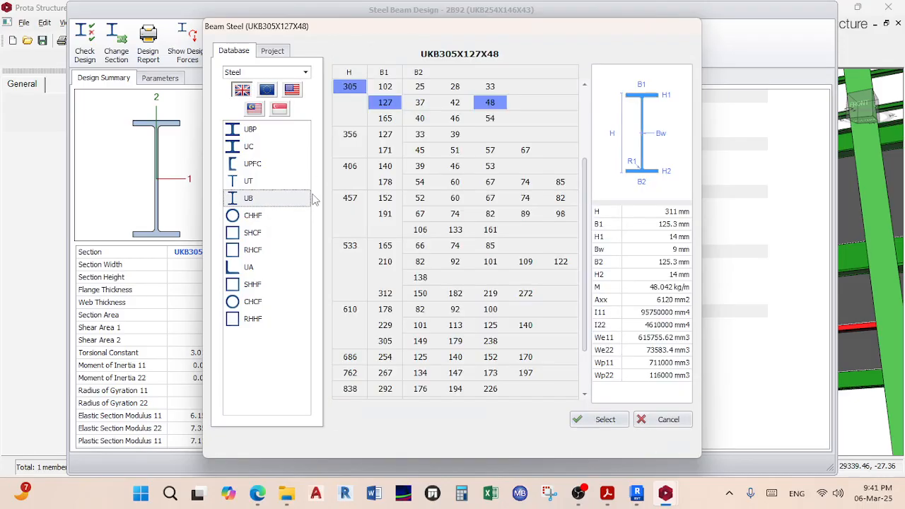
{"action": "left_click", "coordinate": [385, 118]}
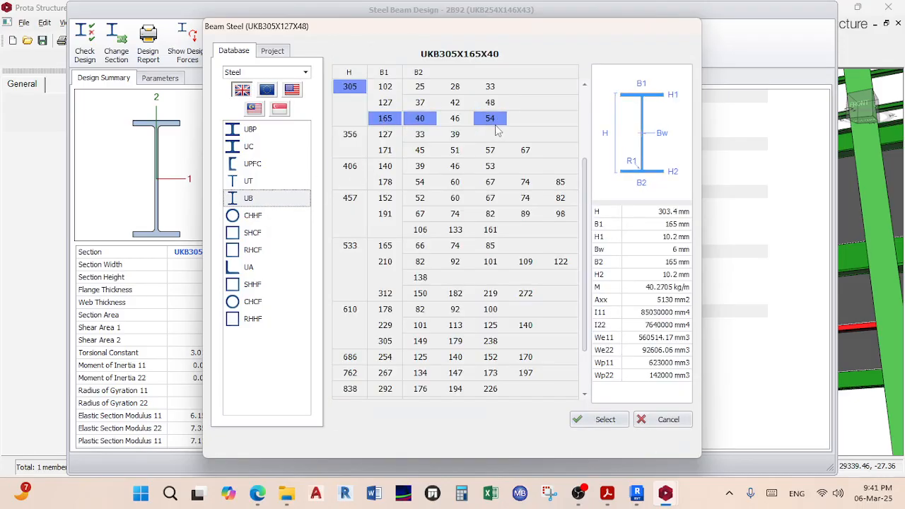
{"action": "left_click", "coordinate": [489, 118]}
{"action": "left_click", "coordinate": [603, 419]}
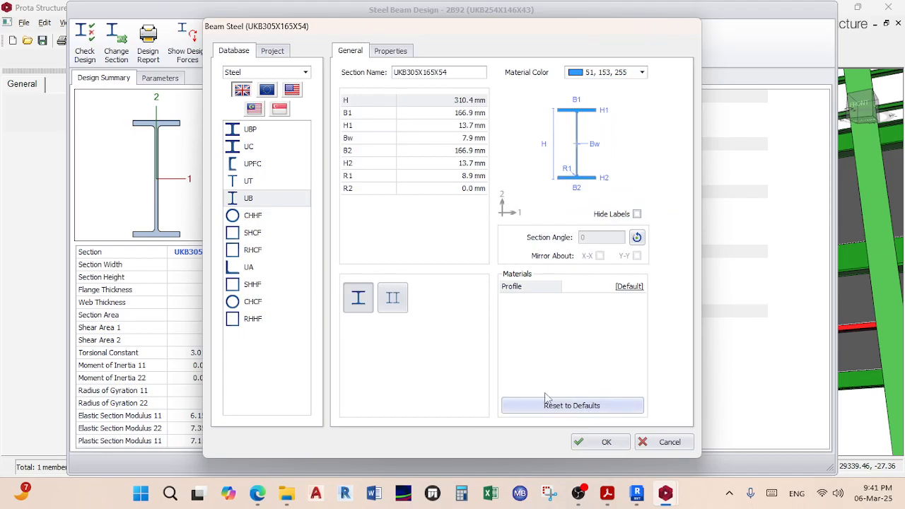
{"action": "left_click", "coordinate": [583, 442]}
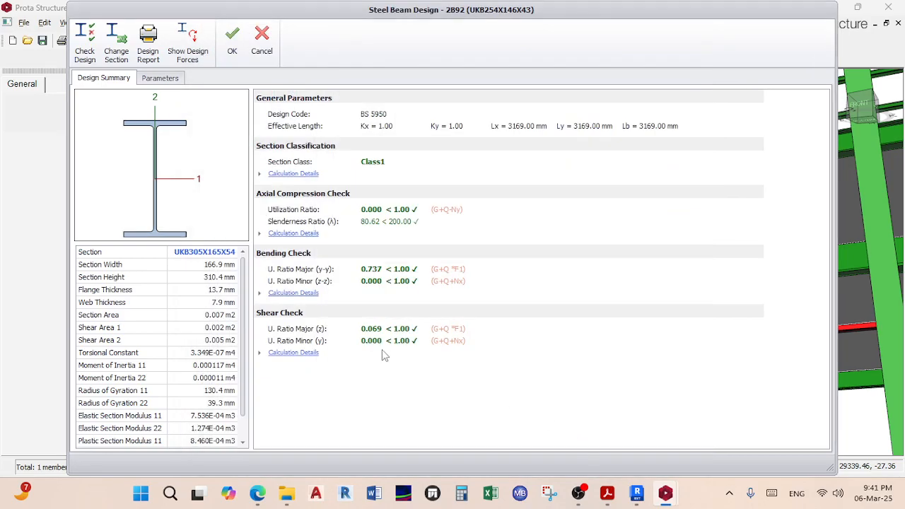
{"action": "left_click", "coordinate": [232, 41]}
Step: Find failing beam 2B22 in the 3D view and open its steel design check
{"action": "mouse_move", "coordinate": [600, 351]}
{"action": "middle_mouse_down"}
{"action": "mouse_move", "coordinate": [612, 332]}
{"action": "mouse_move", "coordinate": [597, 365]}
{"action": "mouse_move", "coordinate": [582, 358]}
{"action": "mouse_move", "coordinate": [589, 347]}
{"action": "middle_mouse_up"}
{"action": "scroll", "coordinate": [594, 345], "scroll_direction": "up", "scroll_amount": 2}
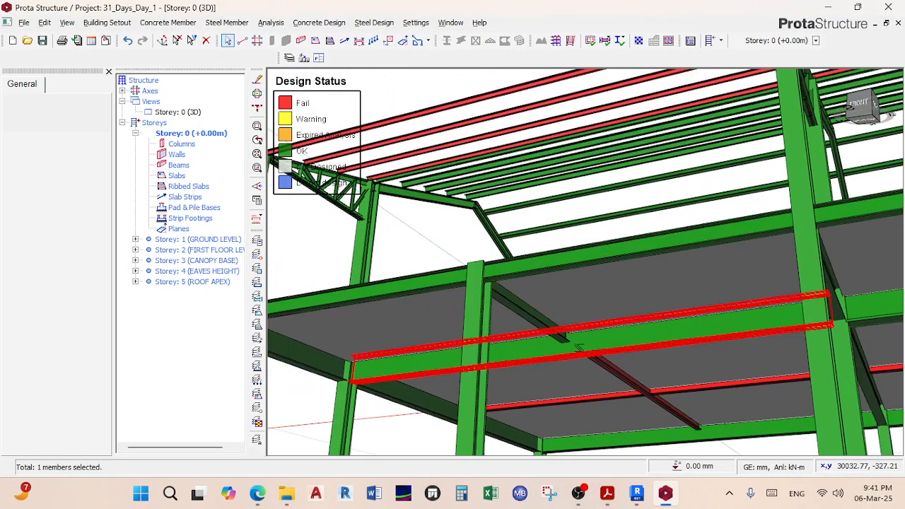
{"action": "scroll", "coordinate": [578, 345], "scroll_direction": "up", "scroll_amount": 4}
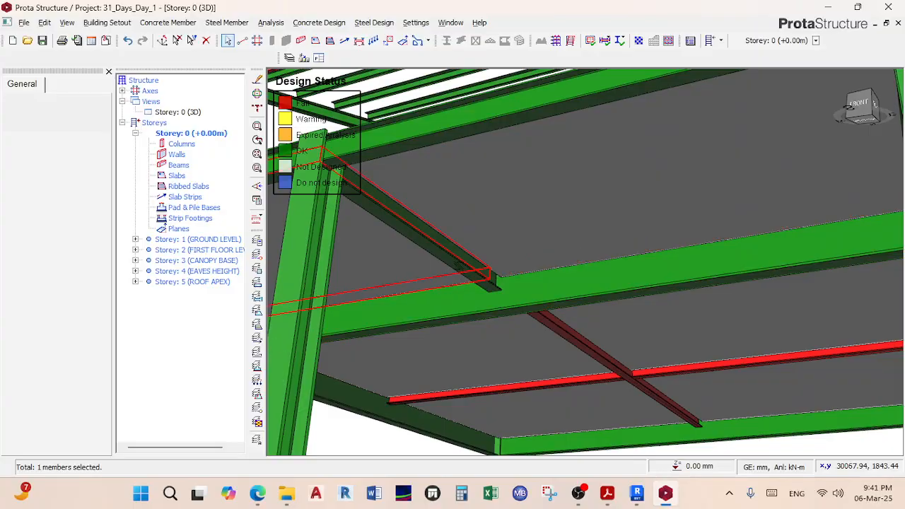
{"action": "mouse_move", "coordinate": [458, 266]}
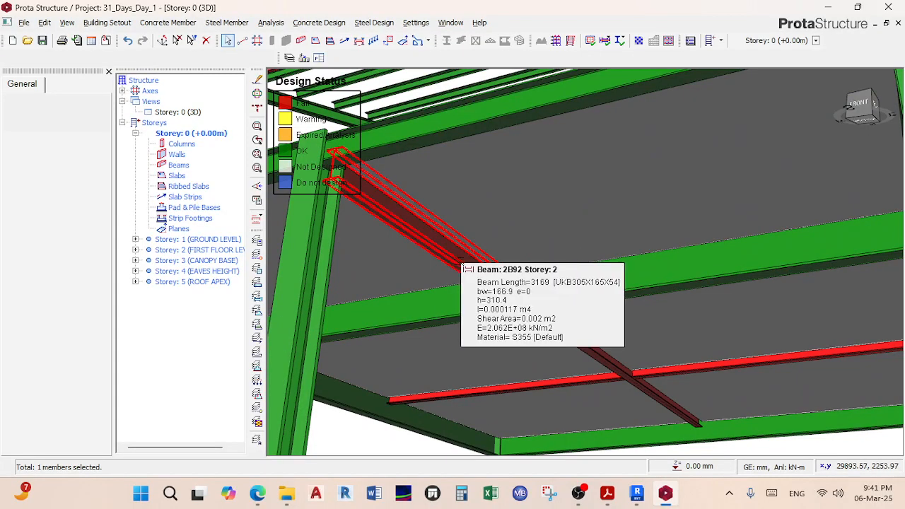
{"action": "scroll", "coordinate": [591, 360], "scroll_direction": "down", "scroll_amount": 2}
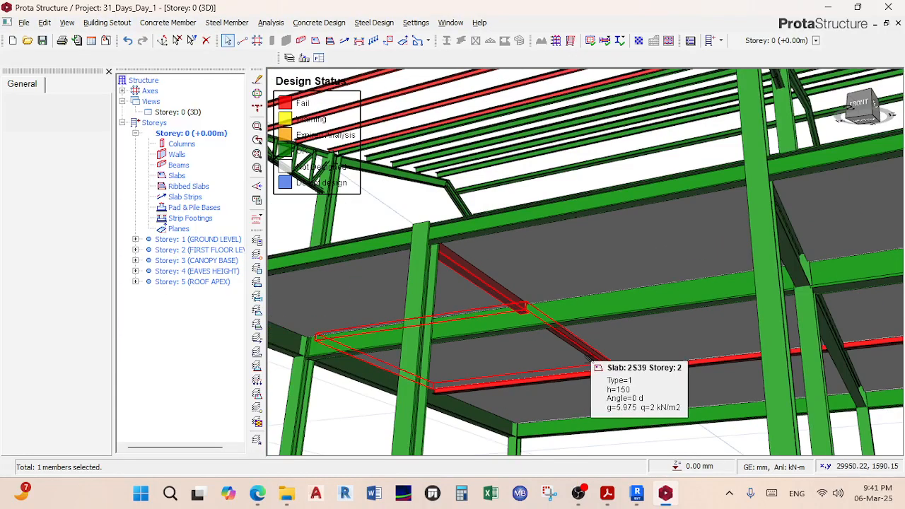
{"action": "scroll", "coordinate": [591, 356], "scroll_direction": "up", "scroll_amount": 2}
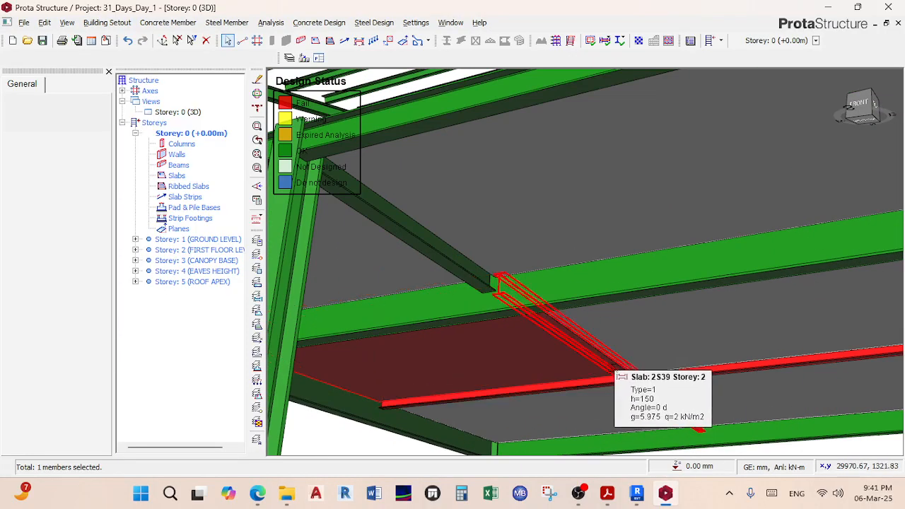
{"action": "right_click", "coordinate": [610, 365]}
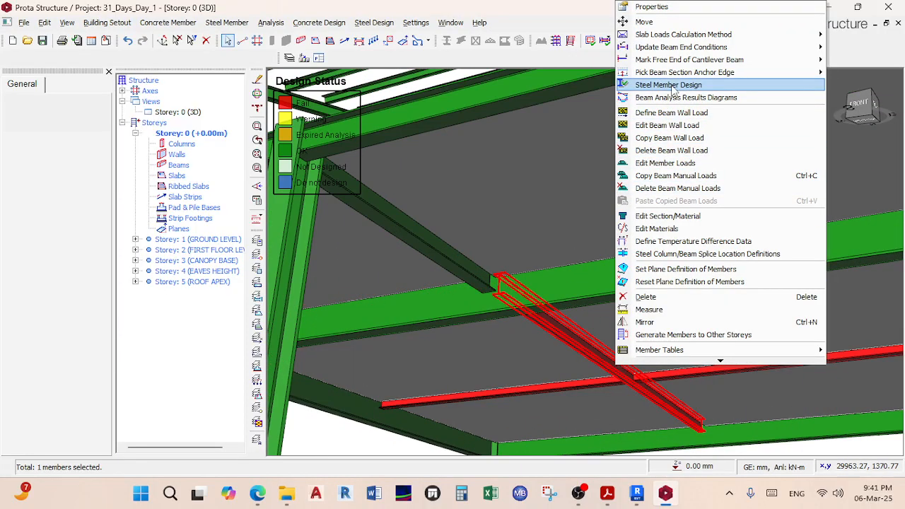
{"action": "left_click", "coordinate": [671, 88]}
Step: Trial UKB305X165X54 on beam 2B22, which still fails bending at 1.114
{"action": "left_click", "coordinate": [116, 43]}
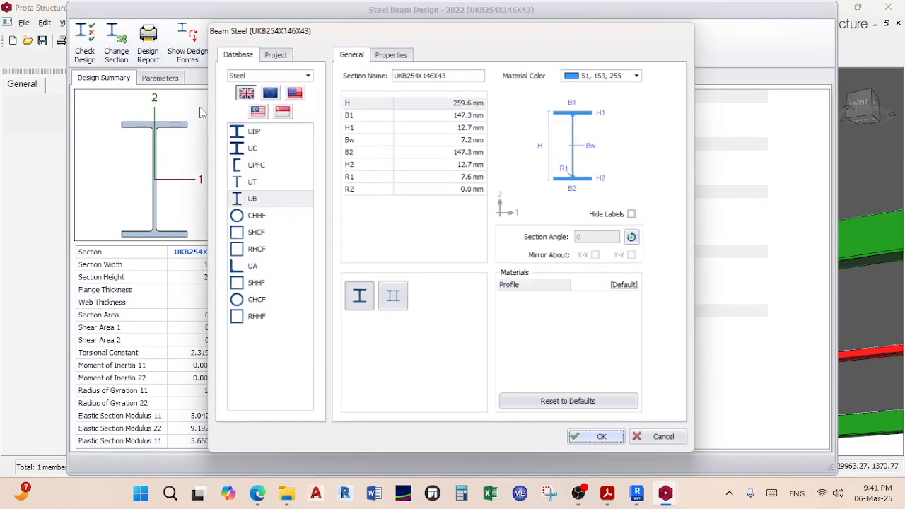
{"action": "left_click", "coordinate": [279, 205]}
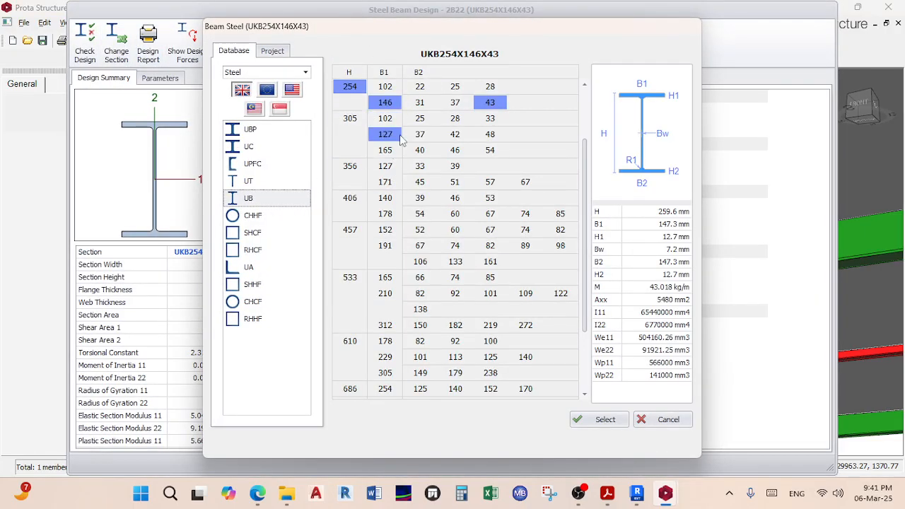
{"action": "left_click", "coordinate": [605, 420]}
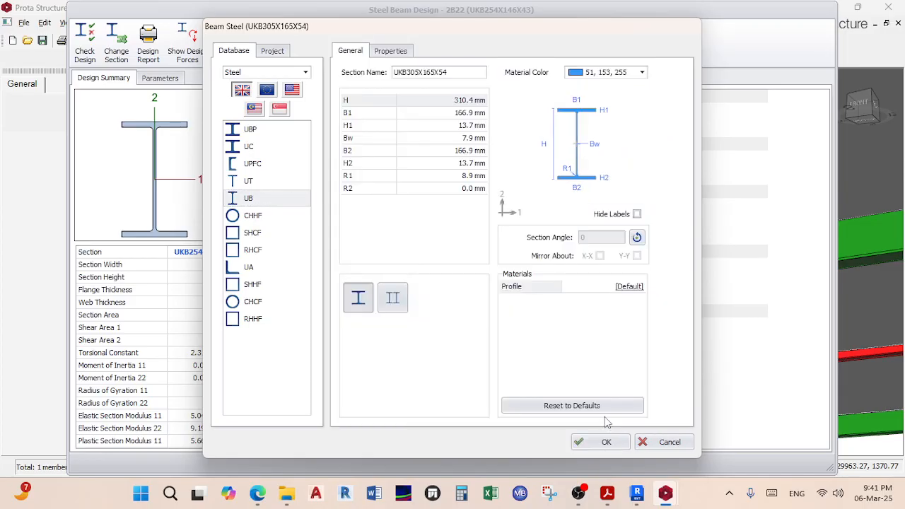
{"action": "left_click", "coordinate": [592, 443]}
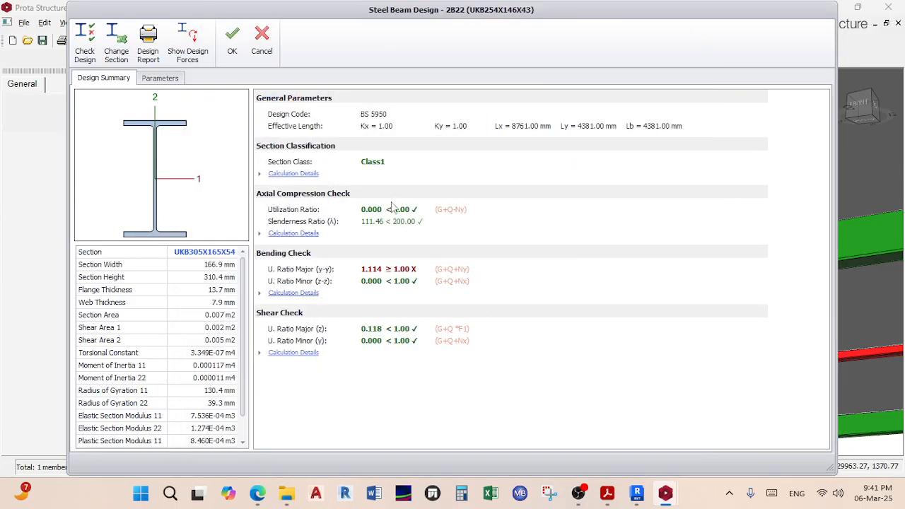
{"action": "left_click", "coordinate": [229, 41]}
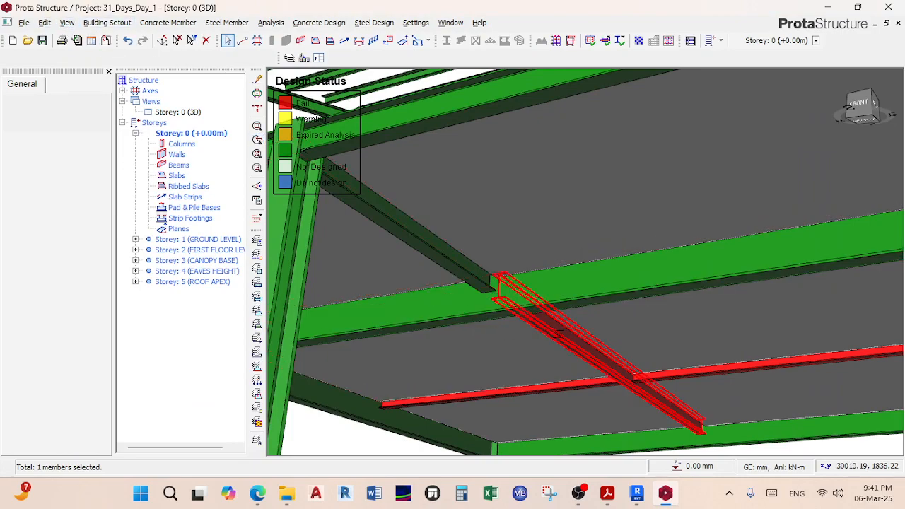
Step: Reopen beam 2B22's design check and its UB section table for a heavier size
{"action": "right_click", "coordinate": [560, 335]}
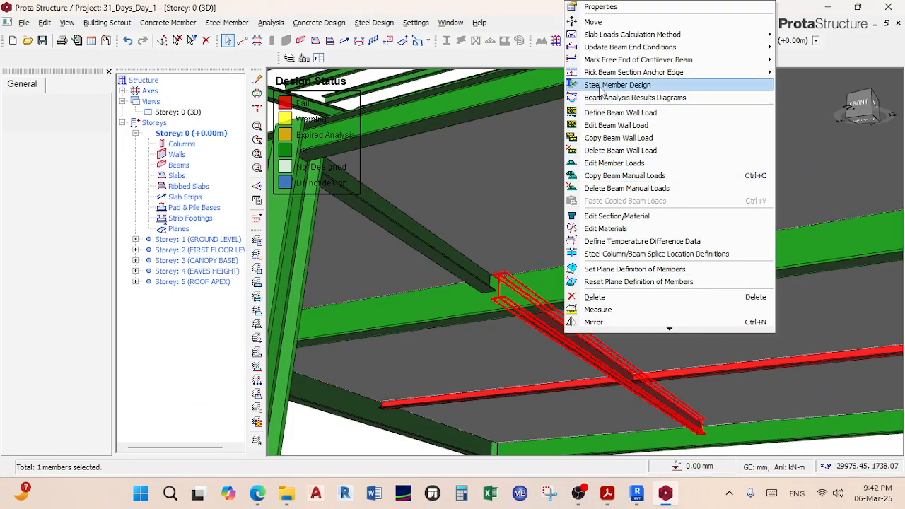
{"action": "left_click", "coordinate": [600, 89]}
{"action": "left_click", "coordinate": [116, 42]}
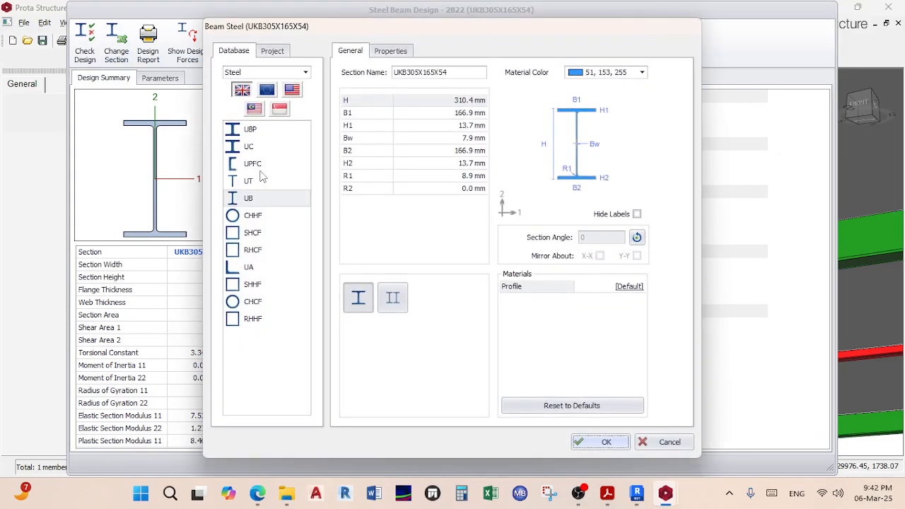
{"action": "left_click", "coordinate": [280, 200]}
Step: Dismiss the Teams time-limit notice, read the meeting chat, then return to ProtaStructure
{"action": "mouse_move", "coordinate": [257, 492]}
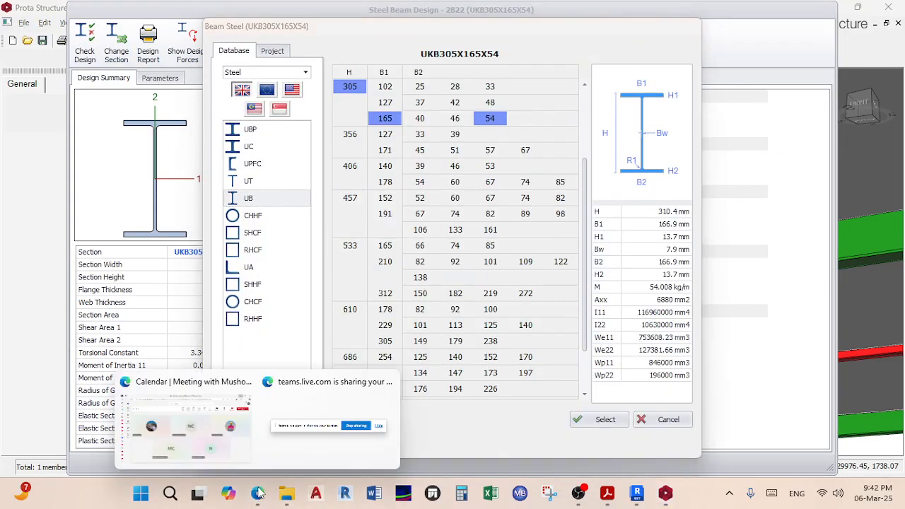
{"action": "left_click", "coordinate": [197, 448]}
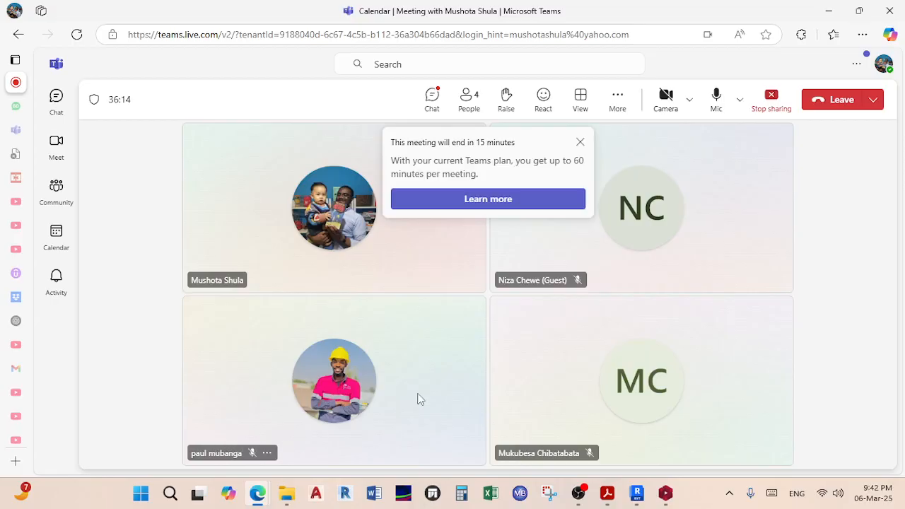
{"action": "left_click", "coordinate": [580, 143]}
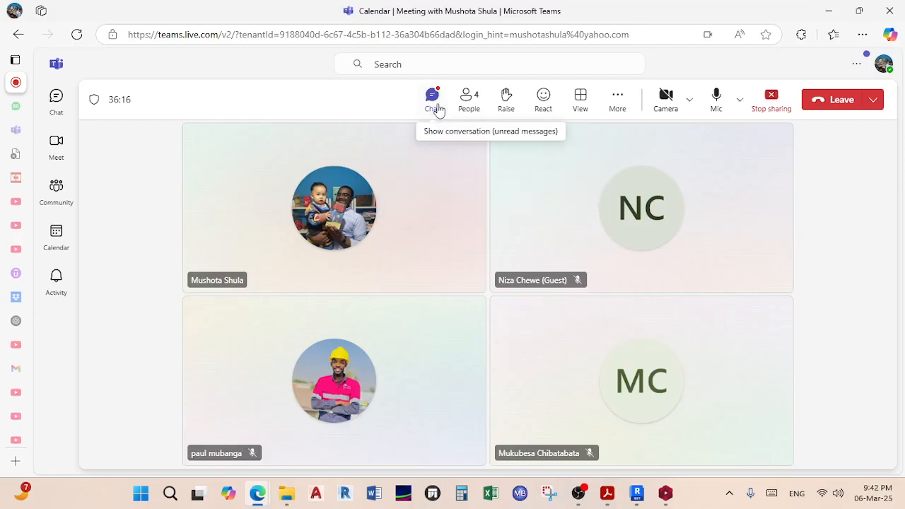
{"action": "left_click", "coordinate": [432, 100]}
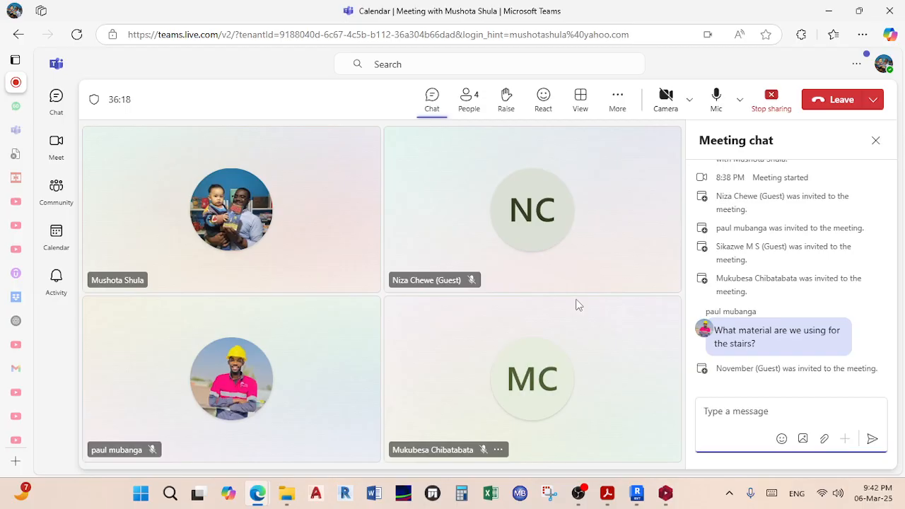
{"action": "mouse_move", "coordinate": [810, 340]}
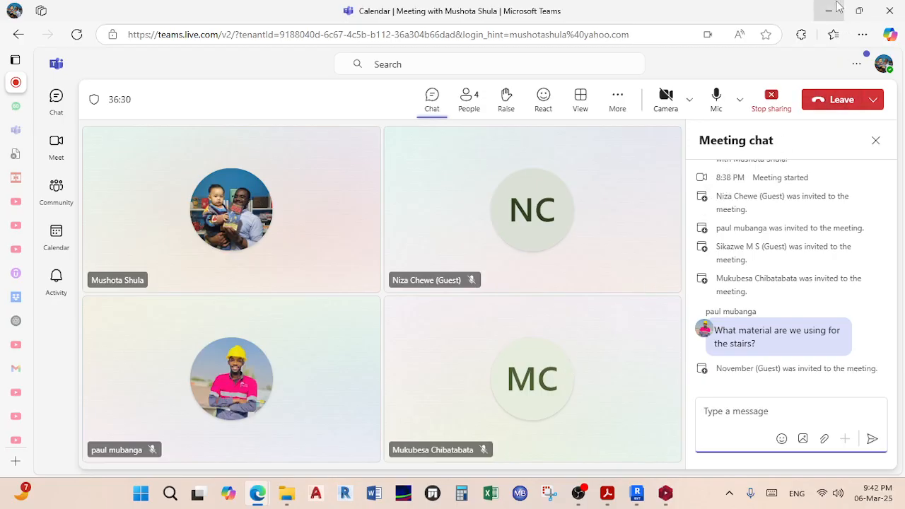
{"action": "left_click", "coordinate": [859, 10]}
{"action": "left_click", "coordinate": [575, 213]}
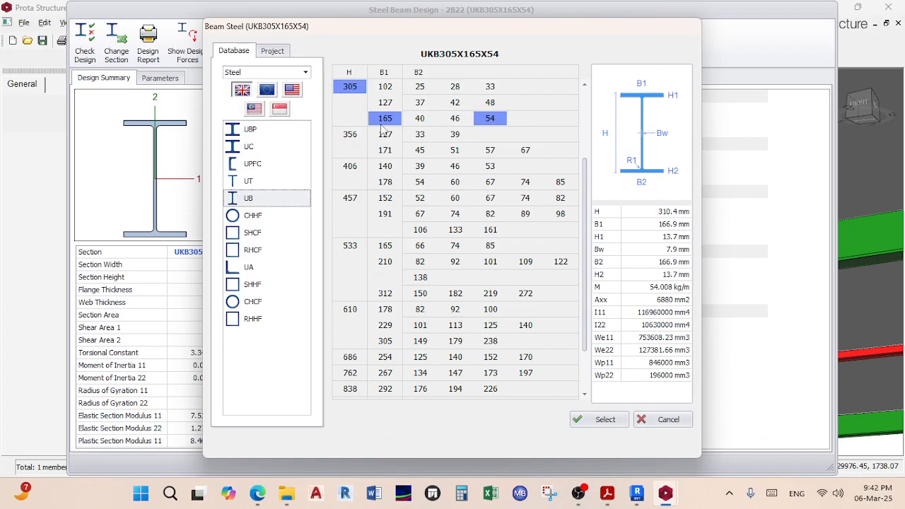
Step: Set beam 2B22 to UKB356X171X57 and accept the design
{"action": "left_click", "coordinate": [355, 132]}
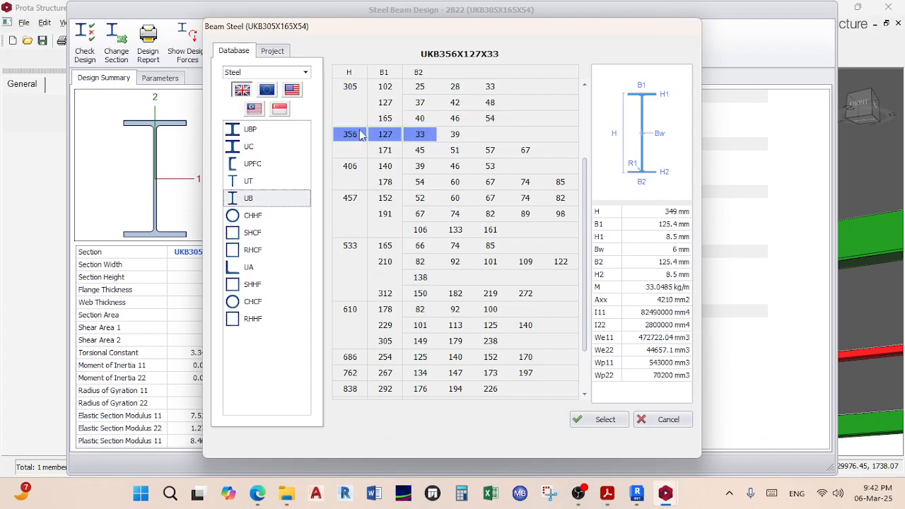
{"action": "left_click", "coordinate": [490, 152]}
{"action": "left_click", "coordinate": [599, 420]}
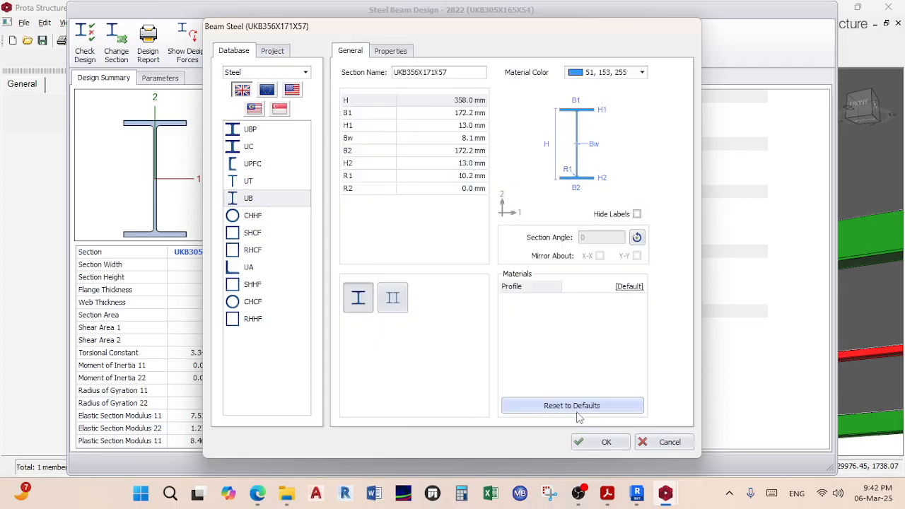
{"action": "left_click", "coordinate": [586, 442]}
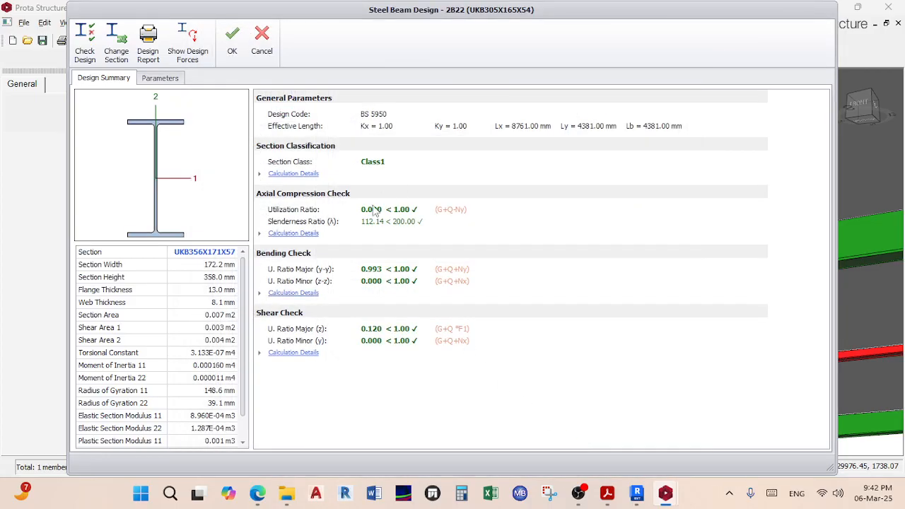
{"action": "left_click", "coordinate": [233, 41]}
Step: Orbit the frame to the next failing beam and bring up its context menu
{"action": "scroll", "coordinate": [492, 206], "scroll_direction": "down", "scroll_amount": 3}
{"action": "middle_click_drag", "start_coordinate": [491, 217], "coordinate": [657, 417]}
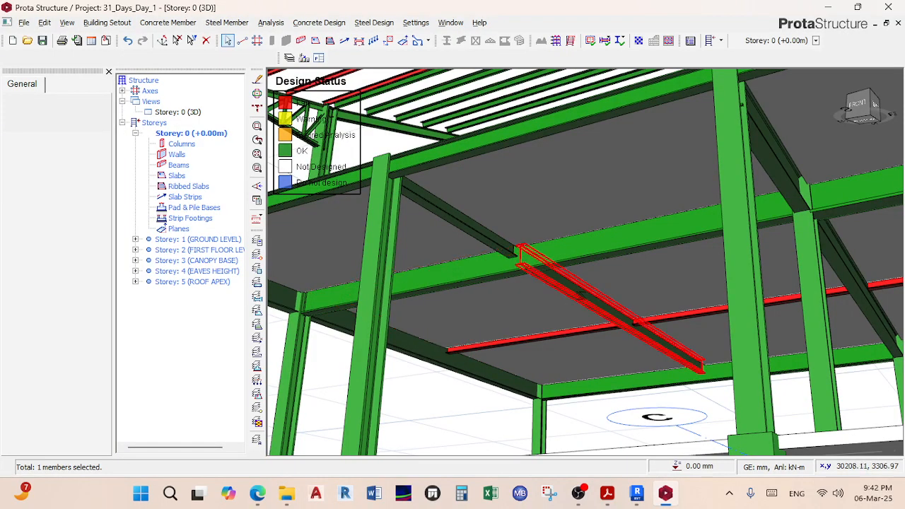
{"action": "mouse_move", "coordinate": [581, 295]}
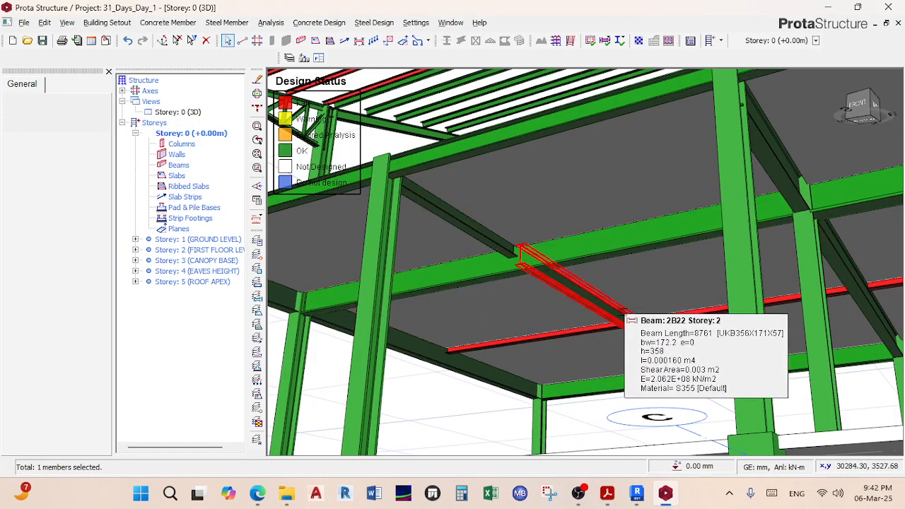
{"action": "scroll", "coordinate": [581, 294], "scroll_direction": "up", "scroll_amount": 3}
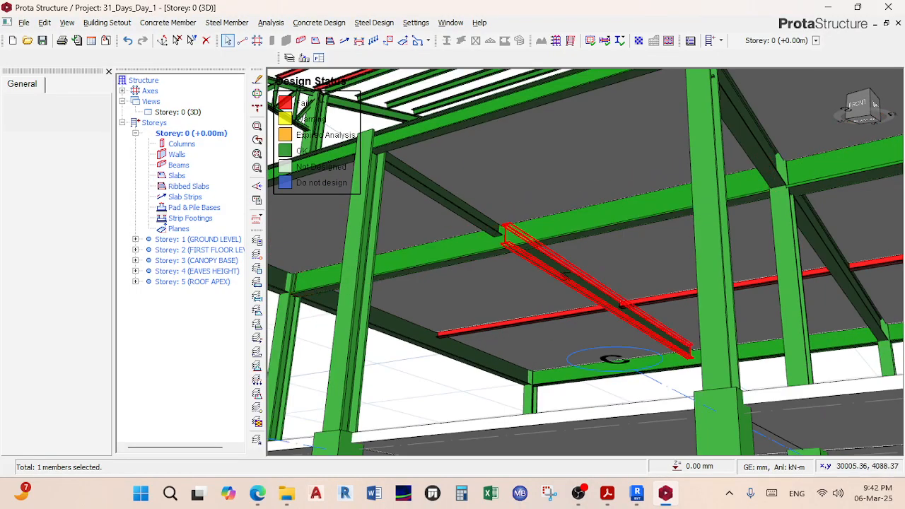
{"action": "mouse_move", "coordinate": [566, 276]}
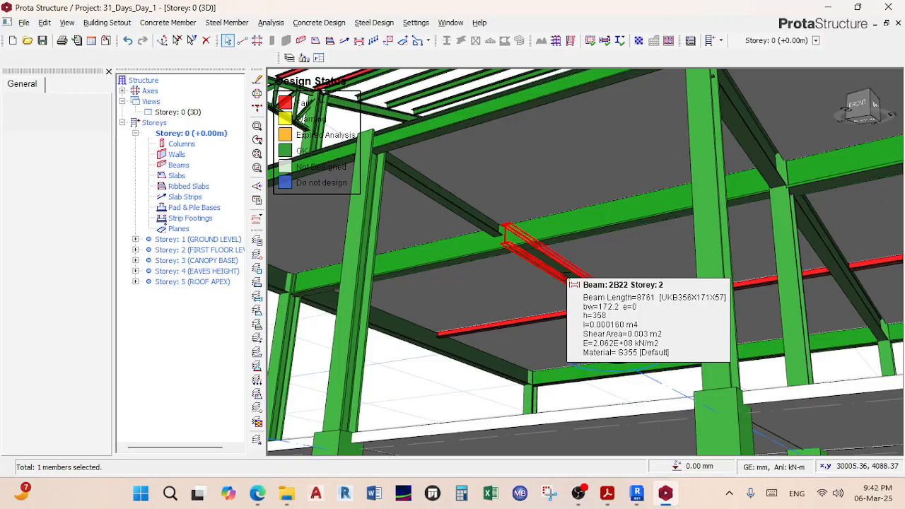
{"action": "middle_click_drag", "start_coordinate": [565, 275], "coordinate": [588, 289]}
{"action": "scroll", "coordinate": [567, 305], "scroll_direction": "up", "scroll_amount": 1}
{"action": "scroll", "coordinate": [568, 301], "scroll_direction": "down", "scroll_amount": 1}
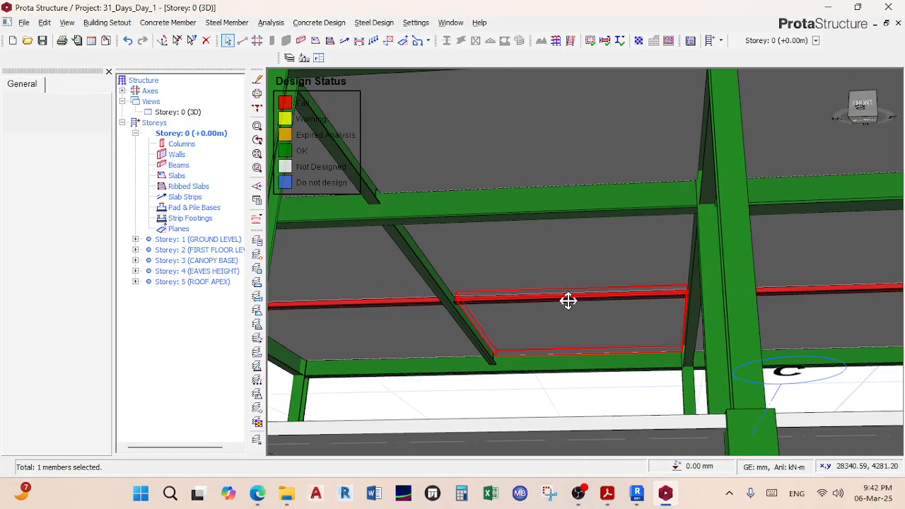
{"action": "scroll", "coordinate": [569, 301], "scroll_direction": "down", "scroll_amount": 4}
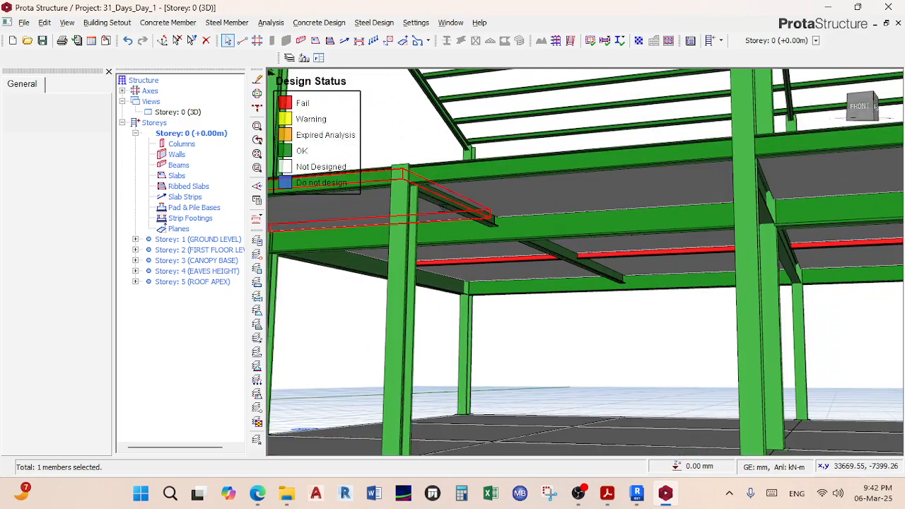
{"action": "right_click", "coordinate": [456, 207]}
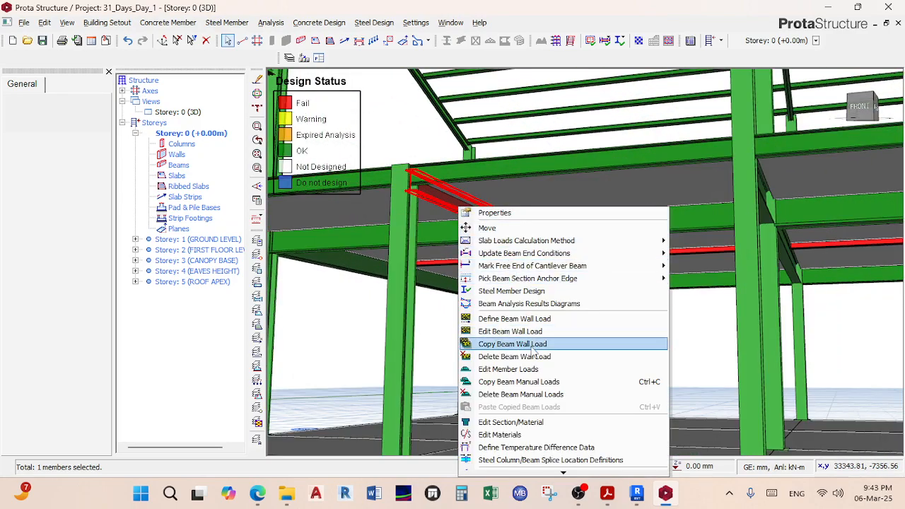
Step: Change beam 2B92 to UKB356X171X51, passing bending 0.732 and shear 0.080, and accept
{"action": "left_click", "coordinate": [514, 290]}
{"action": "left_click", "coordinate": [126, 46]}
{"action": "left_click", "coordinate": [279, 199]}
{"action": "left_click", "coordinate": [419, 134]}
{"action": "left_click", "coordinate": [455, 149]}
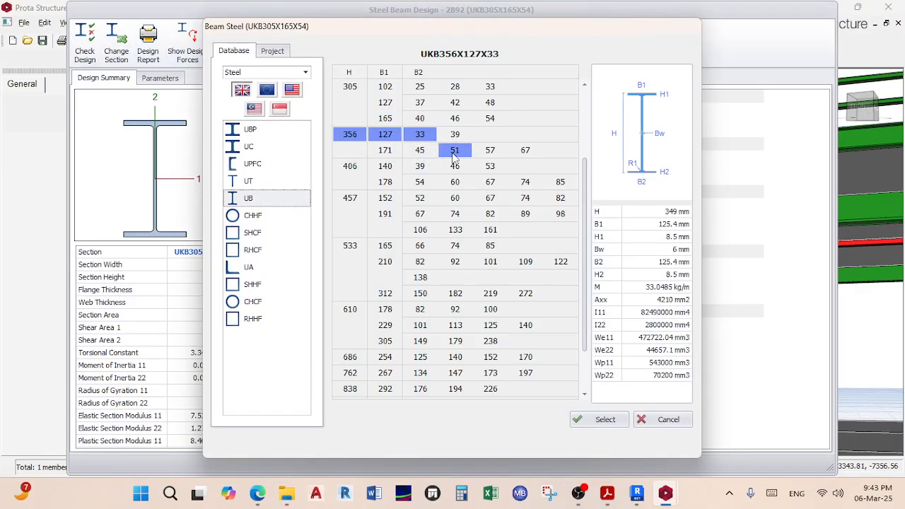
{"action": "left_click", "coordinate": [595, 421]}
{"action": "left_click", "coordinate": [586, 443]}
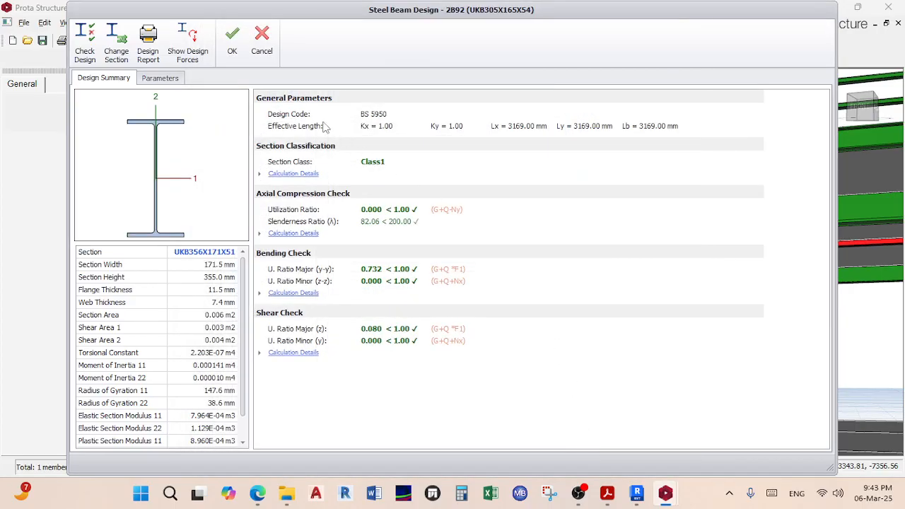
{"action": "left_click", "coordinate": [231, 39]}
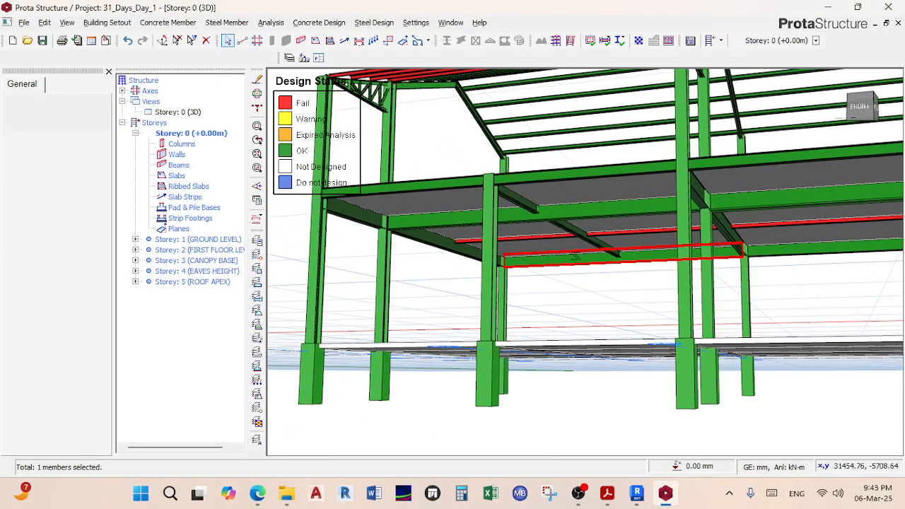
Step: Orbit to a low viewing angle and select the Storey 0 3D view entry
{"action": "scroll", "coordinate": [576, 258], "scroll_direction": "up", "scroll_amount": 5}
{"action": "mouse_move", "coordinate": [620, 241]}
{"action": "middle_mouse_down"}
{"action": "mouse_move", "coordinate": [658, 207]}
{"action": "mouse_move", "coordinate": [672, 239]}
{"action": "mouse_move", "coordinate": [636, 234]}
{"action": "middle_mouse_up"}
{"action": "left_click", "coordinate": [185, 112]}
Step: Switch the Storey 0 view from 3D to plan
{"action": "left_click", "coordinate": [190, 111]}
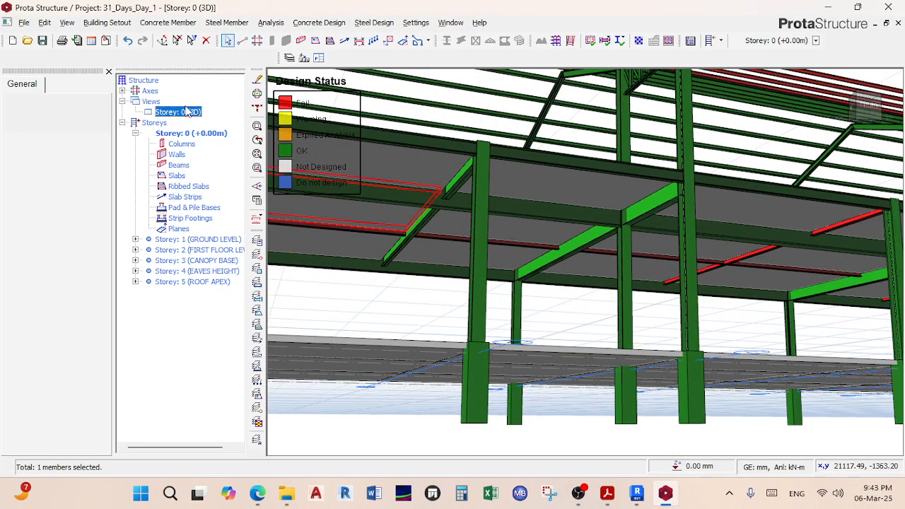
{"action": "right_click", "coordinate": [197, 117]}
{"action": "scroll", "coordinate": [487, 248], "scroll_direction": "down", "scroll_amount": 5}
{"action": "middle_click_drag", "start_coordinate": [487, 248], "coordinate": [512, 288]}
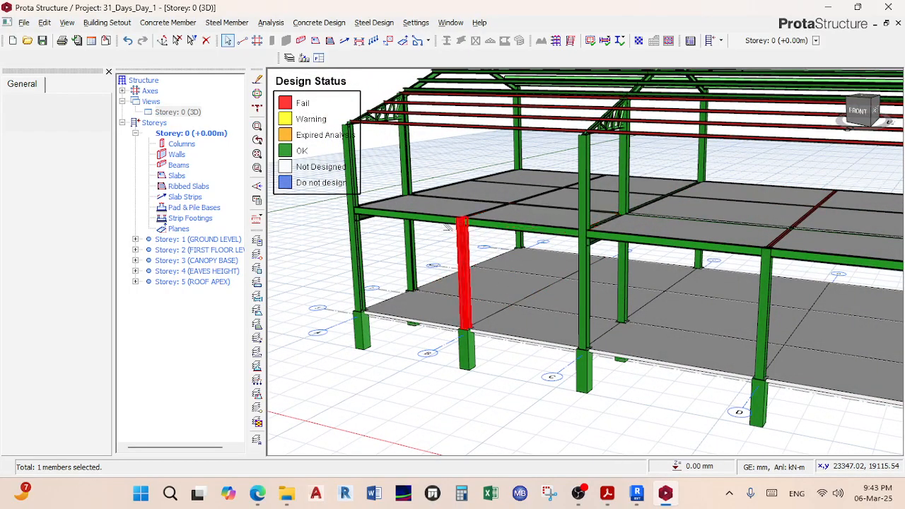
{"action": "left_click", "coordinate": [188, 112]}
{"action": "right_click", "coordinate": [189, 113]}
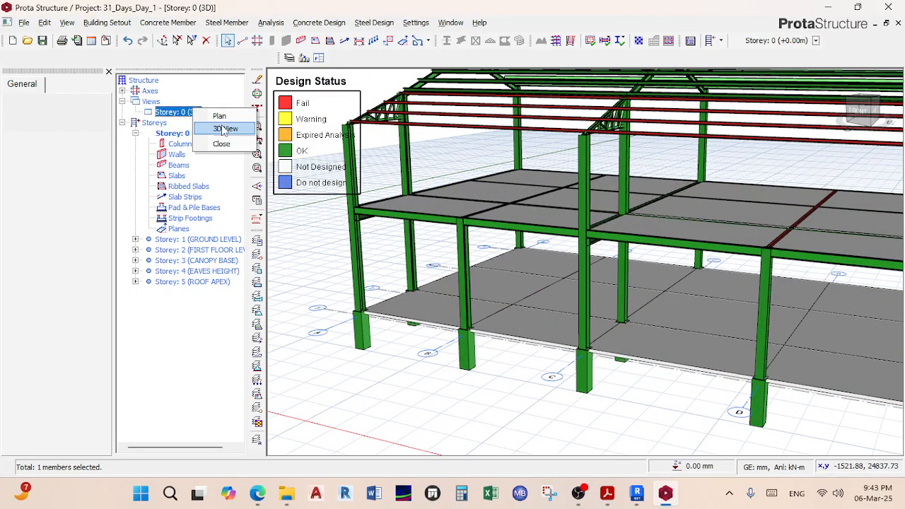
{"action": "left_click", "coordinate": [220, 116]}
Step: Open the Storey 2 (FIRST FLOOR) plan
{"action": "scroll", "coordinate": [507, 275], "scroll_direction": "down", "scroll_amount": 3}
{"action": "scroll", "coordinate": [706, 271], "scroll_direction": "up", "scroll_amount": 2}
{"action": "scroll", "coordinate": [736, 271], "scroll_direction": "down", "scroll_amount": 2}
{"action": "scroll", "coordinate": [666, 203], "scroll_direction": "up", "scroll_amount": 4}
{"action": "scroll", "coordinate": [751, 254], "scroll_direction": "down", "scroll_amount": 4}
{"action": "scroll", "coordinate": [467, 224], "scroll_direction": "up", "scroll_amount": 2}
{"action": "scroll", "coordinate": [719, 241], "scroll_direction": "up", "scroll_amount": 3}
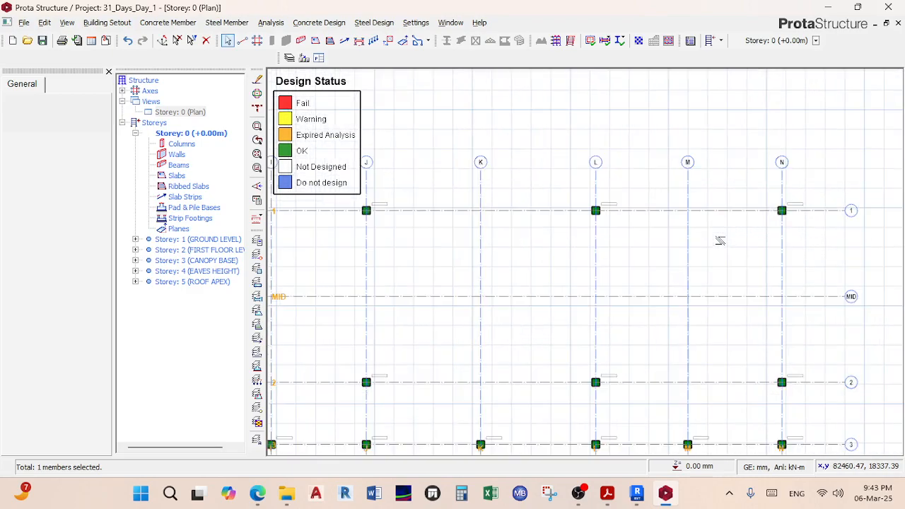
{"action": "double_click", "coordinate": [191, 251]}
Step: Move the plan toward grids A–D and select failing beam 2B32 (UKB254X146X43)
{"action": "scroll", "coordinate": [487, 253], "scroll_direction": "up", "scroll_amount": 2}
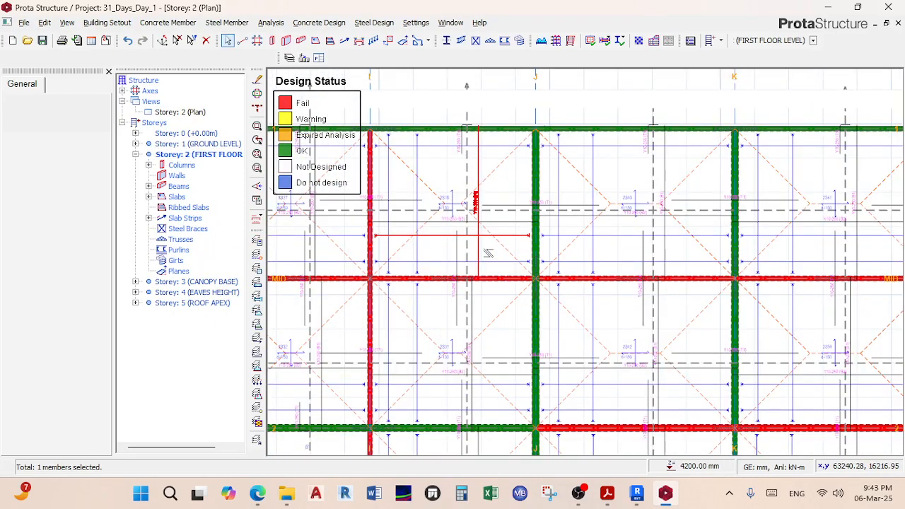
{"action": "scroll", "coordinate": [459, 283], "scroll_direction": "down", "scroll_amount": 2}
{"action": "middle_click_drag", "start_coordinate": [473, 282], "coordinate": [592, 257]}
{"action": "scroll", "coordinate": [517, 252], "scroll_direction": "up", "scroll_amount": 3}
{"action": "scroll", "coordinate": [517, 251], "scroll_direction": "down", "scroll_amount": 2}
{"action": "middle_click_drag", "start_coordinate": [523, 250], "coordinate": [706, 228]}
{"action": "middle_click_drag", "start_coordinate": [438, 245], "coordinate": [629, 245]}
{"action": "middle_click_drag", "start_coordinate": [424, 282], "coordinate": [575, 284]}
{"action": "scroll", "coordinate": [554, 289], "scroll_direction": "down", "scroll_amount": 3}
{"action": "scroll", "coordinate": [544, 288], "scroll_direction": "up", "scroll_amount": 6}
{"action": "left_click", "coordinate": [534, 284]}
Step: Try section UKB356X171X51 on beam 2B32 in Steel Member Design and recheck it
{"action": "right_click", "coordinate": [535, 285]}
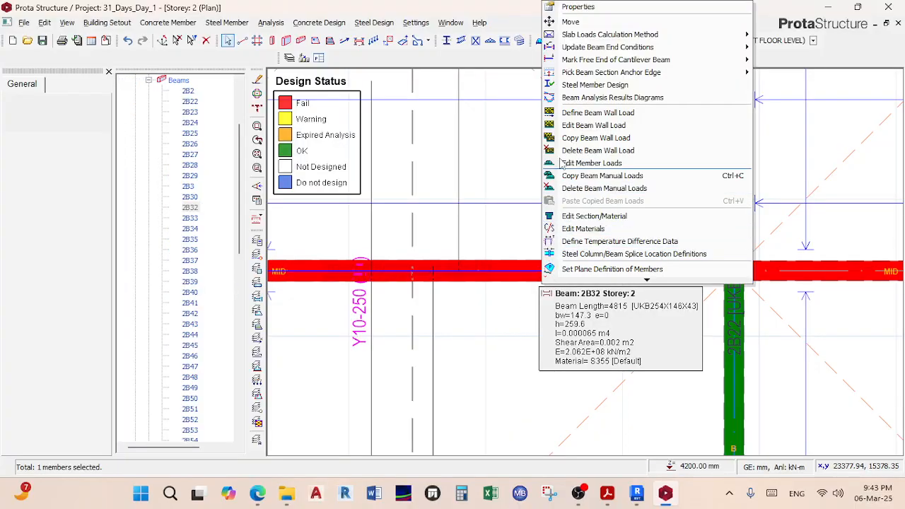
{"action": "left_click", "coordinate": [587, 86]}
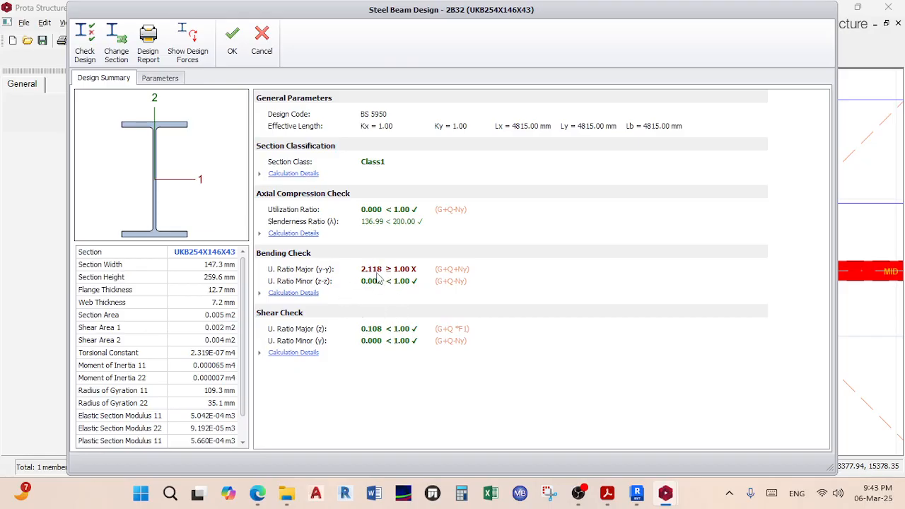
{"action": "left_click", "coordinate": [116, 41]}
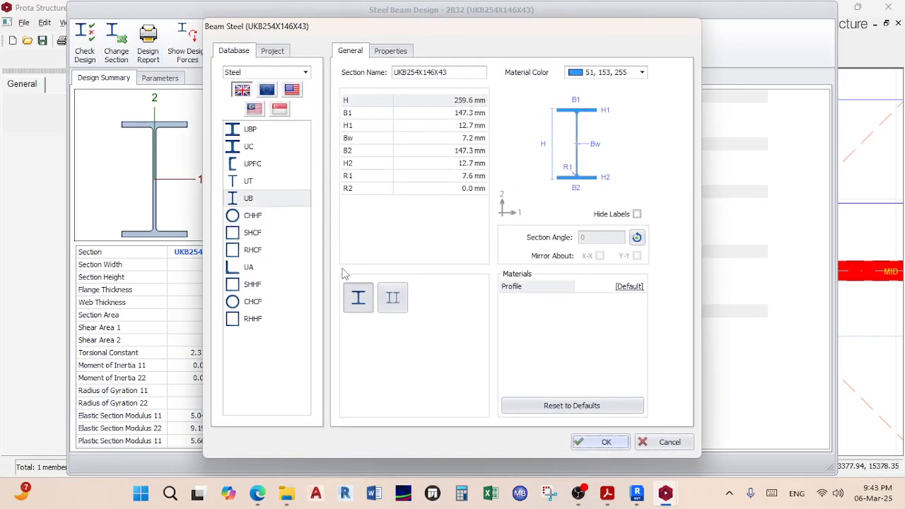
{"action": "left_click", "coordinate": [250, 200]}
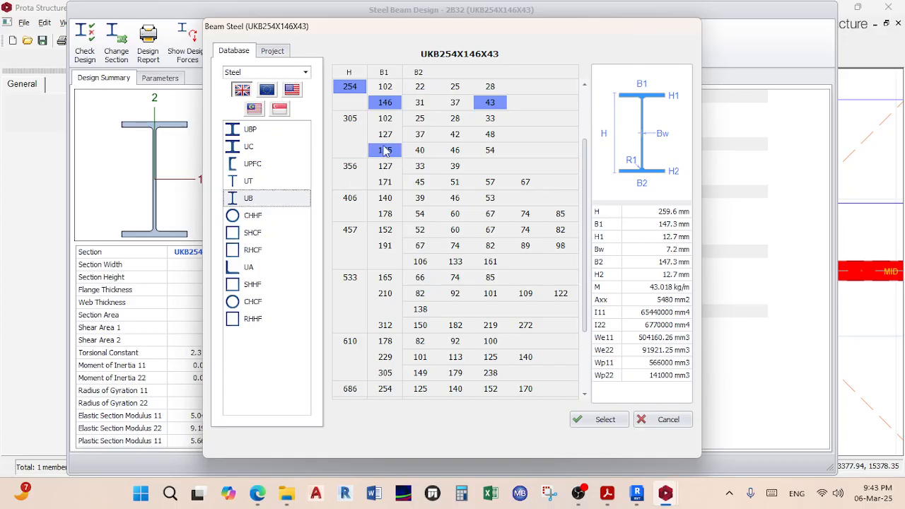
{"action": "left_click", "coordinate": [351, 168]}
{"action": "left_click", "coordinate": [455, 182]}
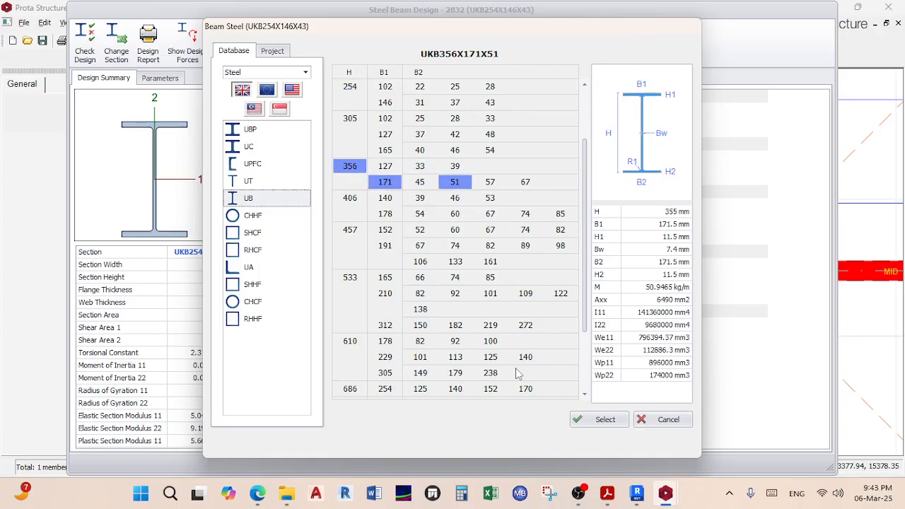
{"action": "left_click", "coordinate": [591, 421]}
{"action": "left_click", "coordinate": [584, 442]}
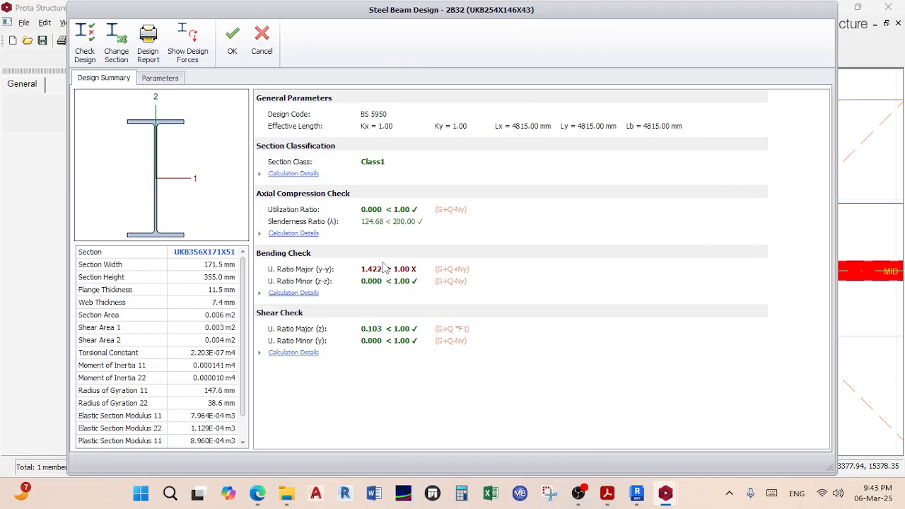
Step: Change 2B32 to UKB356X171X67 so bending passes at 0.927, then close the design
{"action": "left_click", "coordinate": [116, 42]}
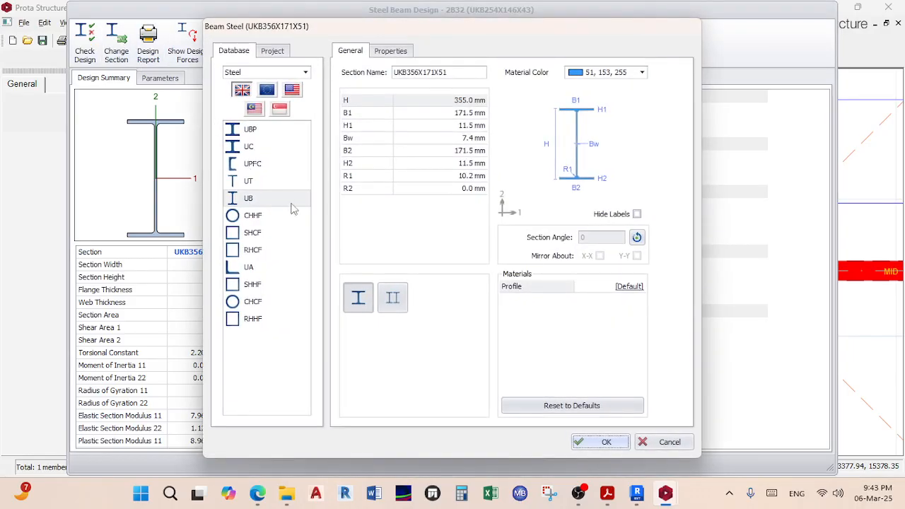
{"action": "left_click", "coordinate": [280, 201]}
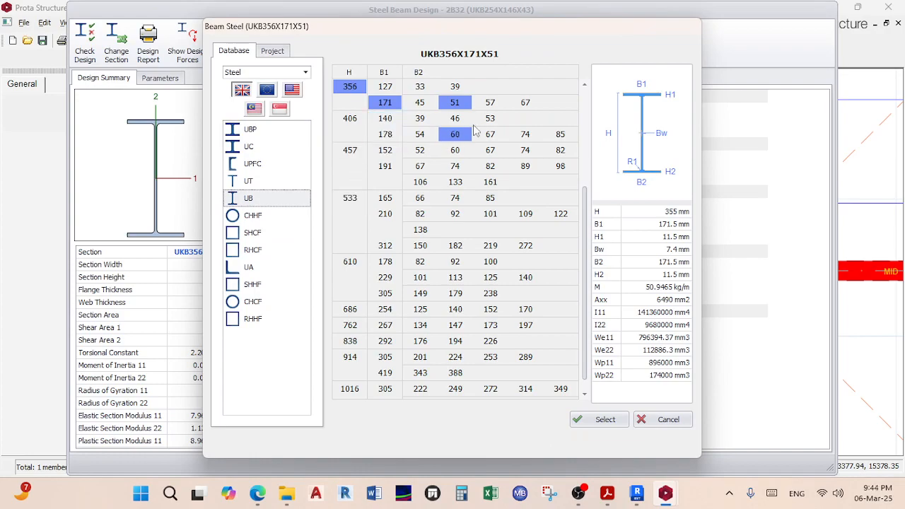
{"action": "left_click", "coordinate": [520, 106]}
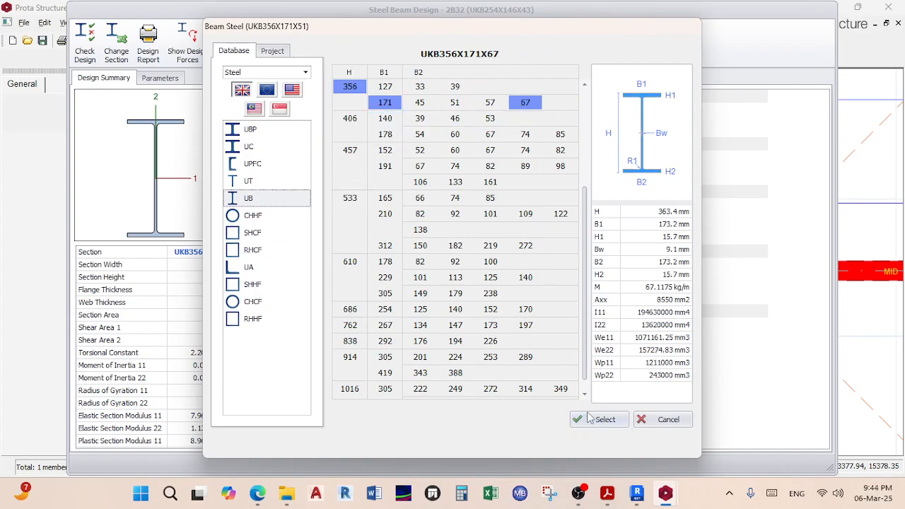
{"action": "left_click", "coordinate": [590, 419]}
{"action": "left_click", "coordinate": [593, 442]}
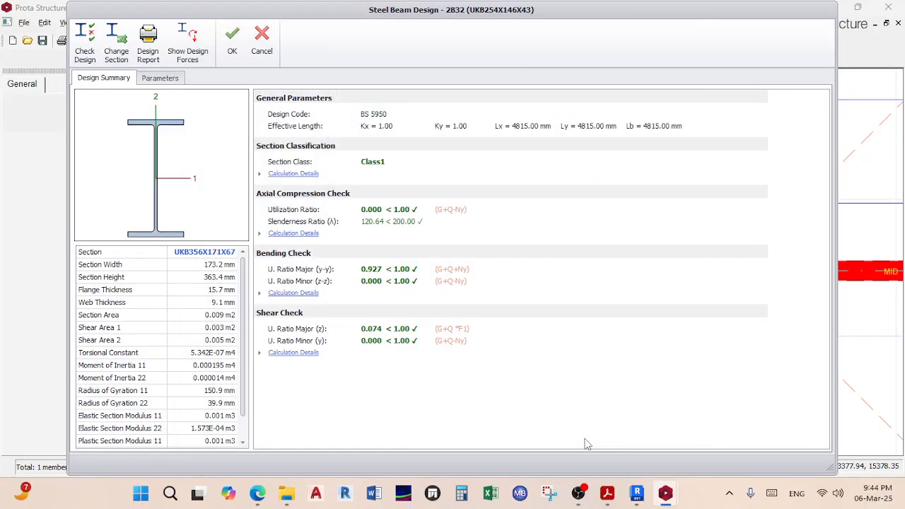
{"action": "left_click", "coordinate": [232, 41]}
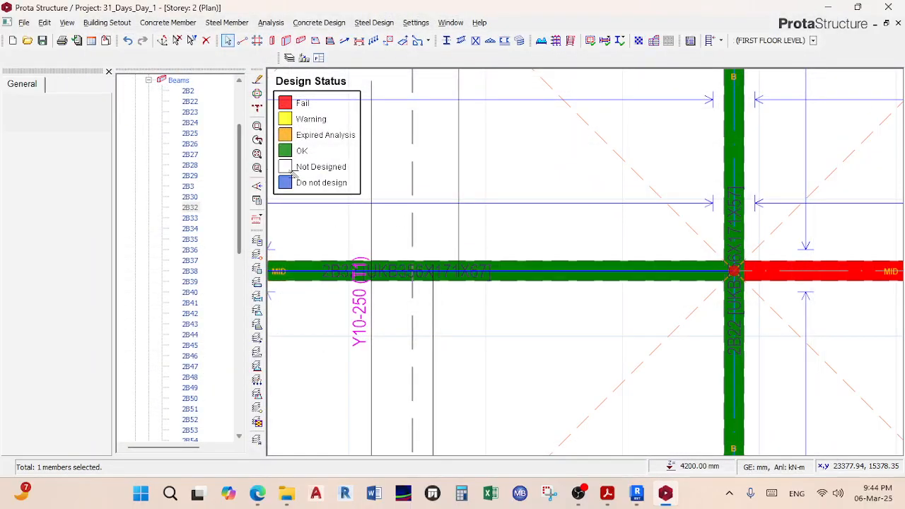
Step: Zoom and pan the Storey 2 plan across the left bays
{"action": "scroll", "coordinate": [556, 235], "scroll_direction": "down", "scroll_amount": 3}
{"action": "scroll", "coordinate": [513, 248], "scroll_direction": "up", "scroll_amount": 4}
{"action": "scroll", "coordinate": [531, 248], "scroll_direction": "up", "scroll_amount": 2}
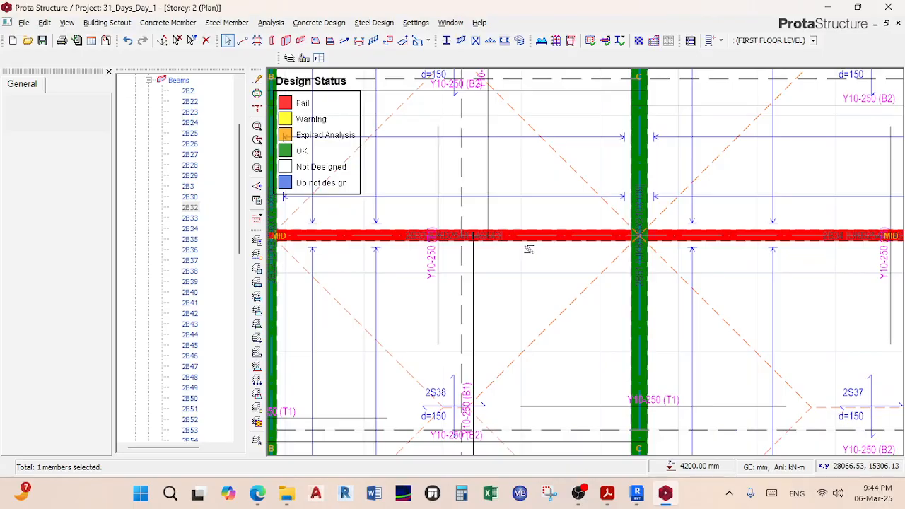
{"action": "scroll", "coordinate": [531, 247], "scroll_direction": "down", "scroll_amount": 3}
{"action": "scroll", "coordinate": [516, 231], "scroll_direction": "up", "scroll_amount": 3}
{"action": "scroll", "coordinate": [516, 232], "scroll_direction": "down", "scroll_amount": 3}
{"action": "scroll", "coordinate": [516, 232], "scroll_direction": "down", "scroll_amount": 3}
{"action": "scroll", "coordinate": [666, 239], "scroll_direction": "up", "scroll_amount": 3}
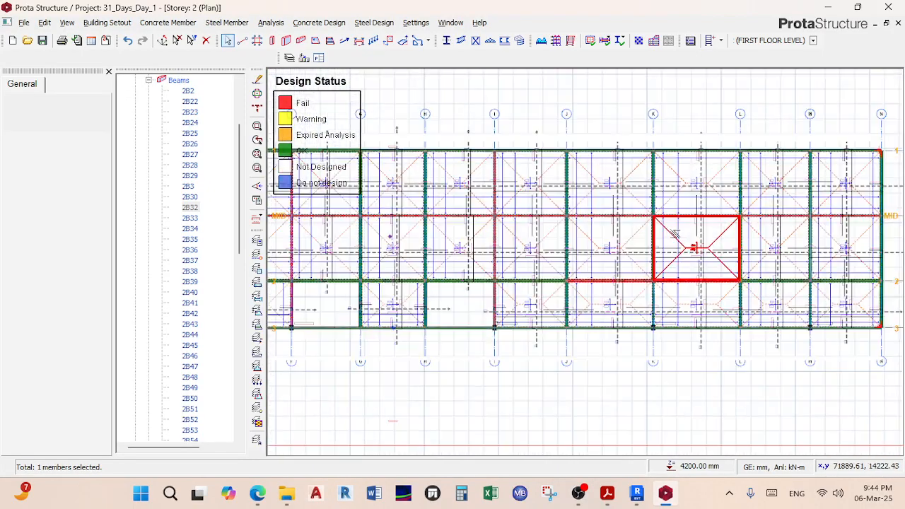
{"action": "scroll", "coordinate": [450, 326], "scroll_direction": "down", "scroll_amount": 4}
{"action": "middle_click_drag", "start_coordinate": [465, 318], "coordinate": [543, 273]}
{"action": "scroll", "coordinate": [386, 233], "scroll_direction": "up", "scroll_amount": 3}
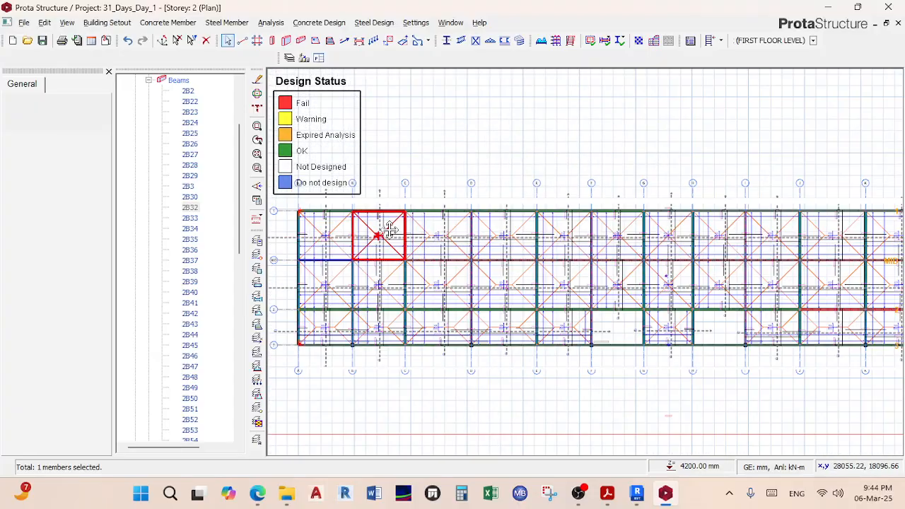
{"action": "middle_click_drag", "start_coordinate": [379, 234], "coordinate": [479, 215]}
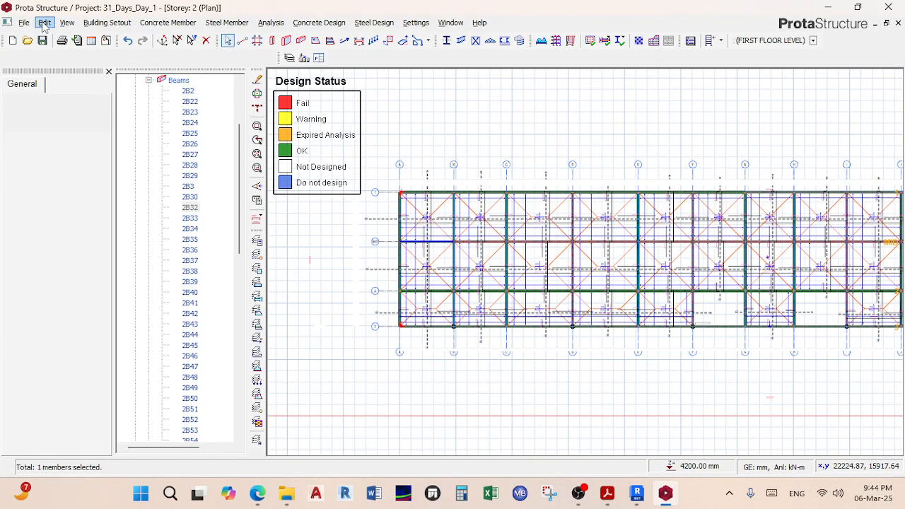
{"action": "scroll", "coordinate": [186, 147], "scroll_direction": "up", "scroll_amount": 4}
Step: Open the Storey 1 ground level plan
{"action": "left_click", "coordinate": [195, 113]}
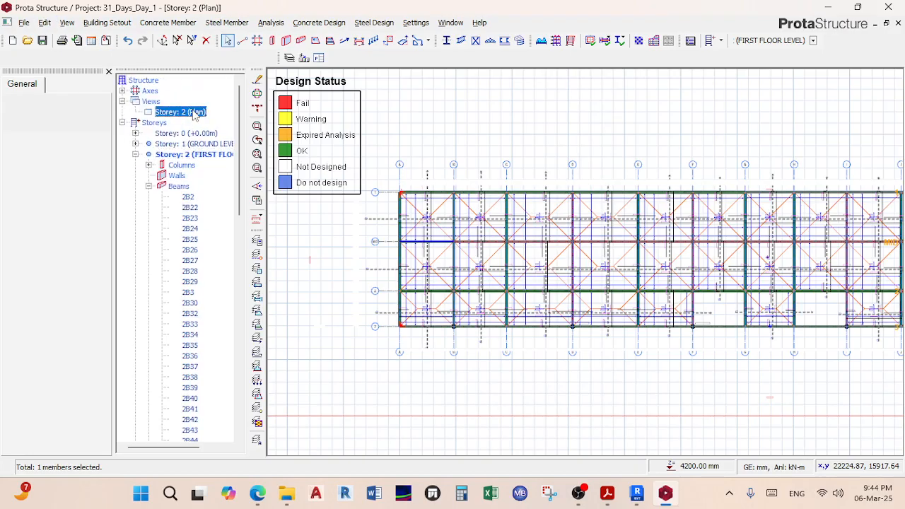
{"action": "double_click", "coordinate": [200, 144]}
{"action": "scroll", "coordinate": [400, 193], "scroll_direction": "up", "scroll_amount": 5}
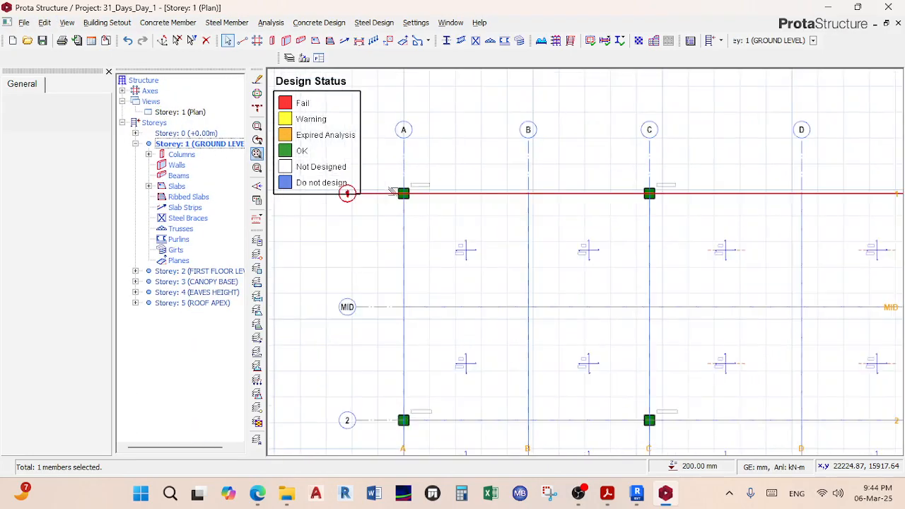
{"action": "left_click", "coordinate": [407, 205]}
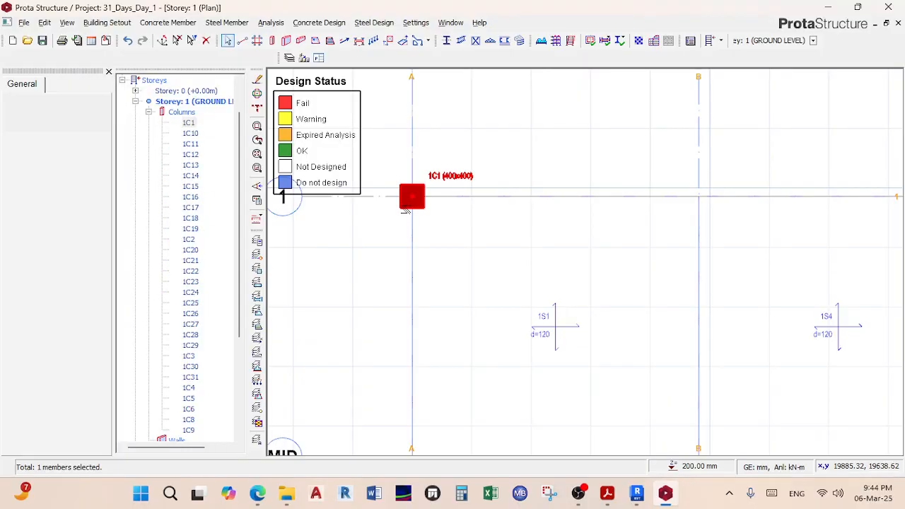
{"action": "right_click", "coordinate": [407, 208]}
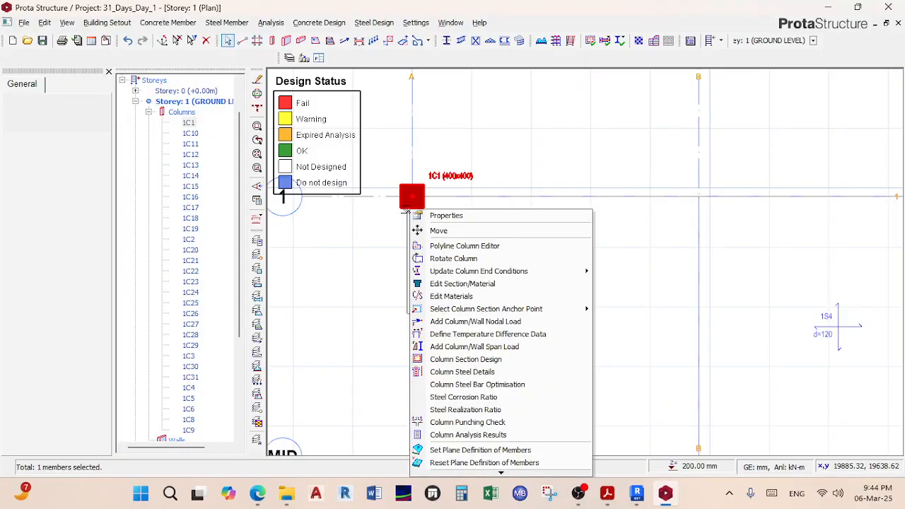
{"action": "left_click", "coordinate": [480, 373]}
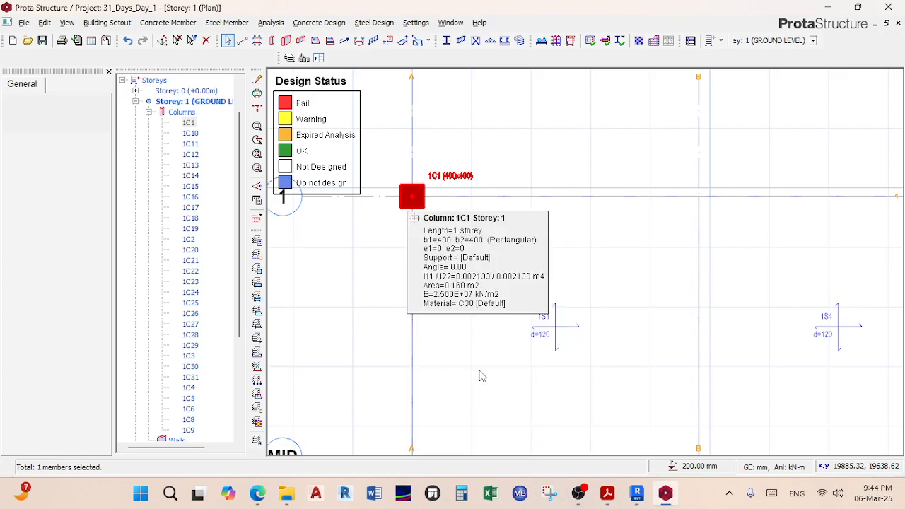
{"action": "scroll", "coordinate": [311, 122], "scroll_direction": "up", "scroll_amount": 1}
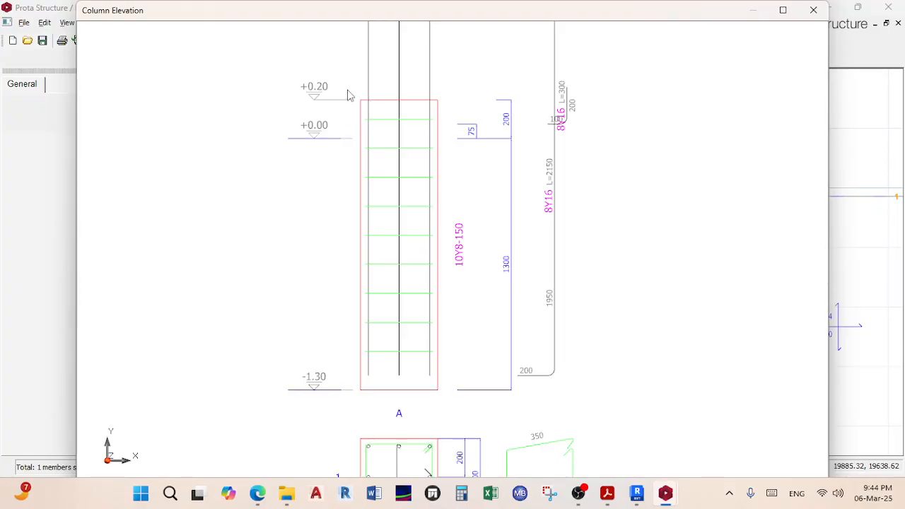
{"action": "scroll", "coordinate": [436, 107], "scroll_direction": "down", "scroll_amount": 3}
{"action": "scroll", "coordinate": [439, 103], "scroll_direction": "up", "scroll_amount": 2}
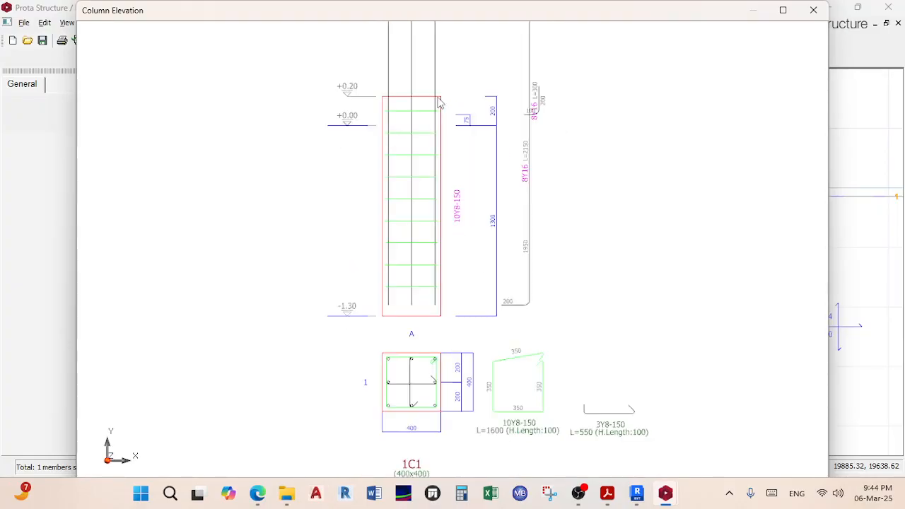
{"action": "scroll", "coordinate": [375, 206], "scroll_direction": "down", "scroll_amount": 3}
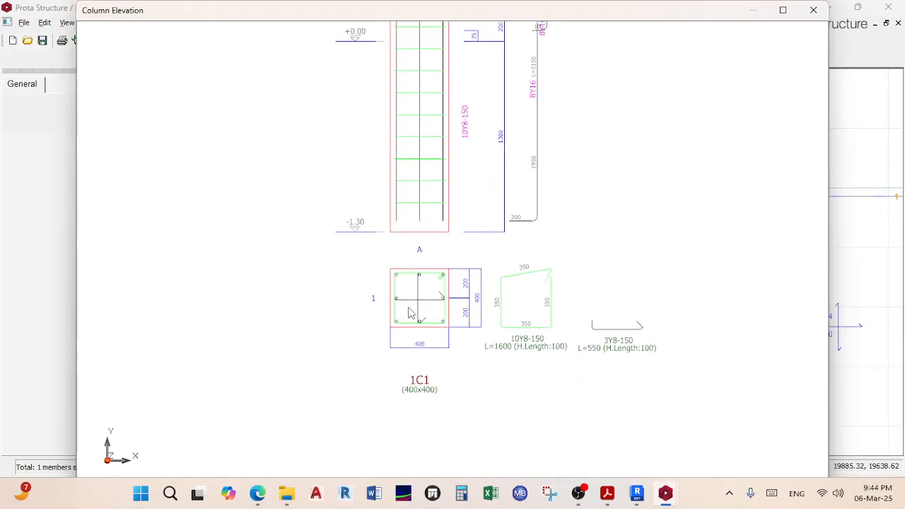
{"action": "scroll", "coordinate": [412, 317], "scroll_direction": "up", "scroll_amount": 3}
{"action": "mouse_move", "coordinate": [475, 304]}
{"action": "middle_mouse_down"}
{"action": "mouse_move", "coordinate": [418, 257]}
{"action": "mouse_move", "coordinate": [390, 206]}
{"action": "middle_mouse_up"}
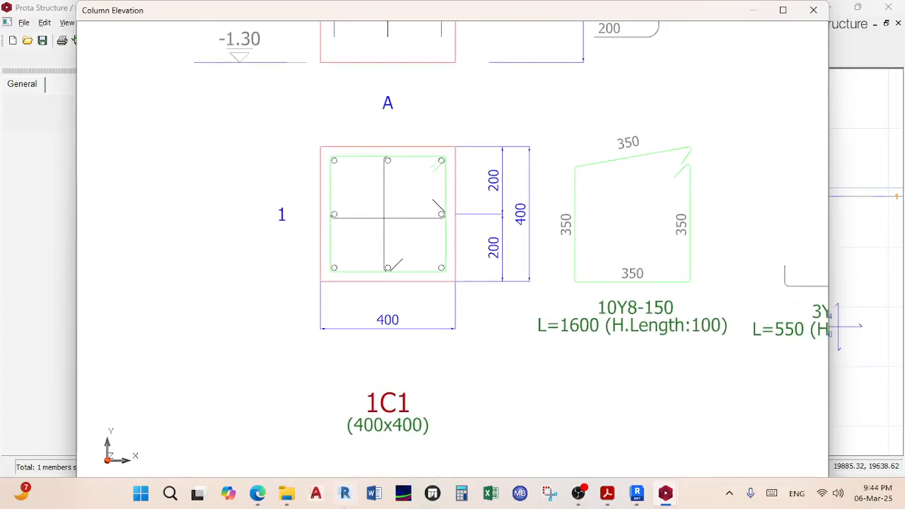
{"action": "scroll", "coordinate": [459, 313], "scroll_direction": "down", "scroll_amount": 1}
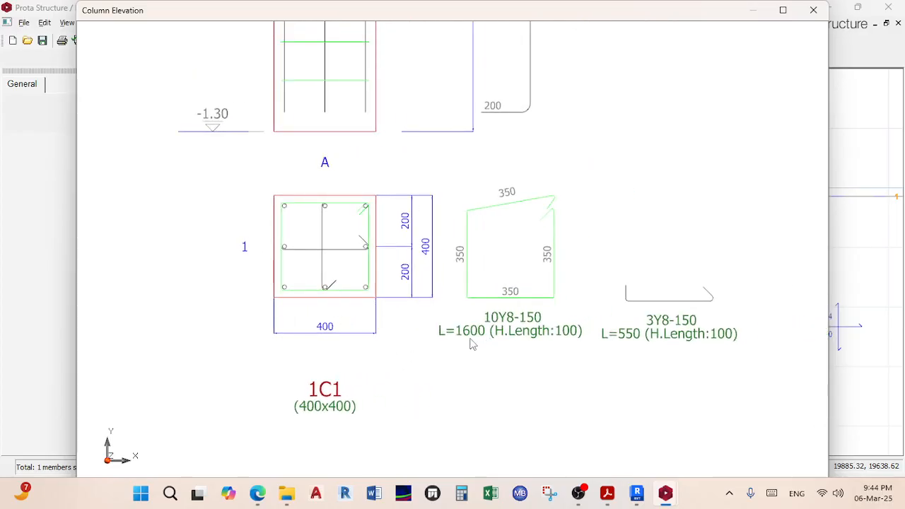
{"action": "scroll", "coordinate": [465, 340], "scroll_direction": "up", "scroll_amount": 2}
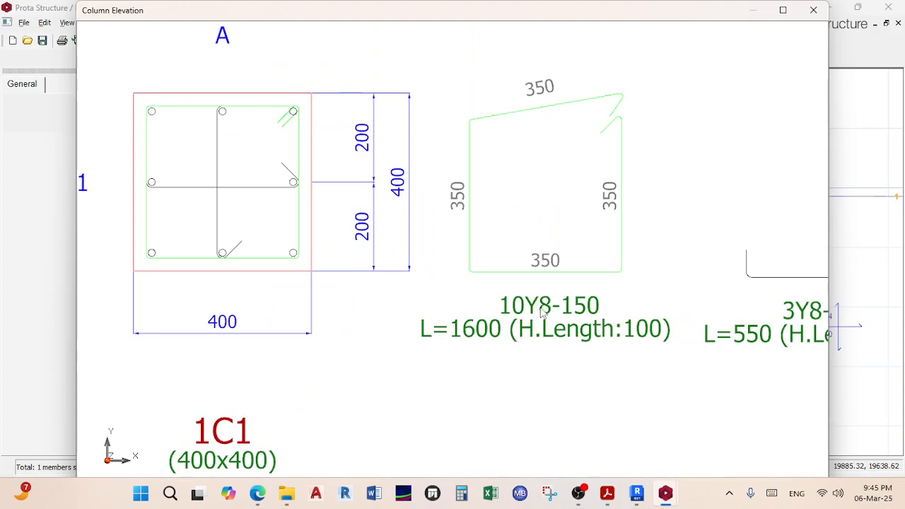
{"action": "scroll", "coordinate": [534, 311], "scroll_direction": "down", "scroll_amount": 3}
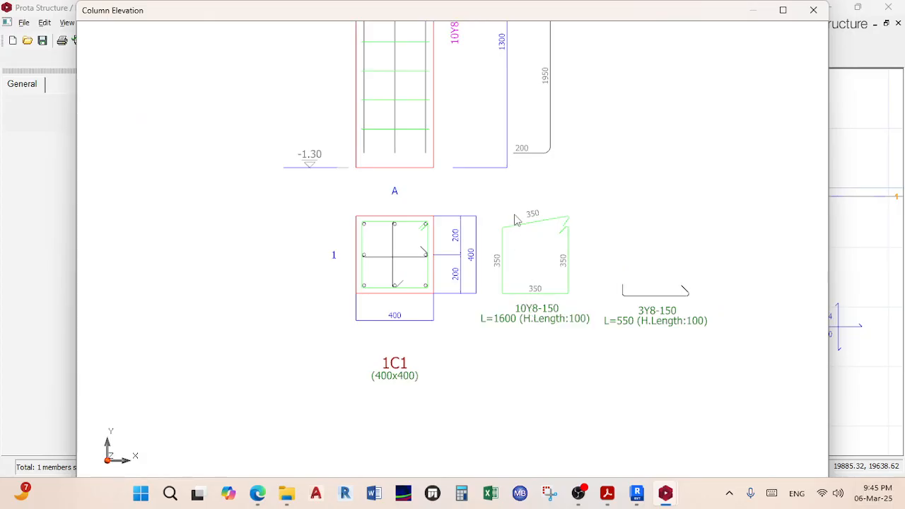
{"action": "middle_click_drag", "start_coordinate": [492, 209], "coordinate": [476, 390]}
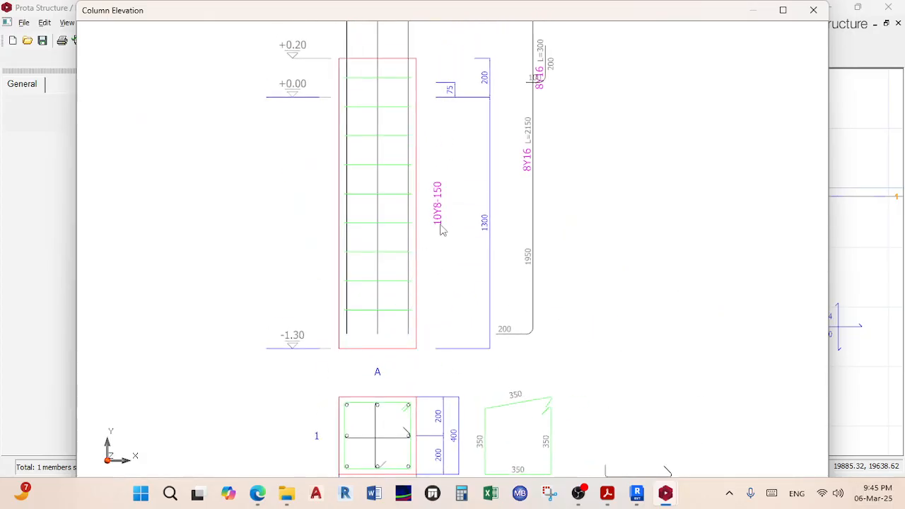
{"action": "scroll", "coordinate": [441, 230], "scroll_direction": "up", "scroll_amount": 1}
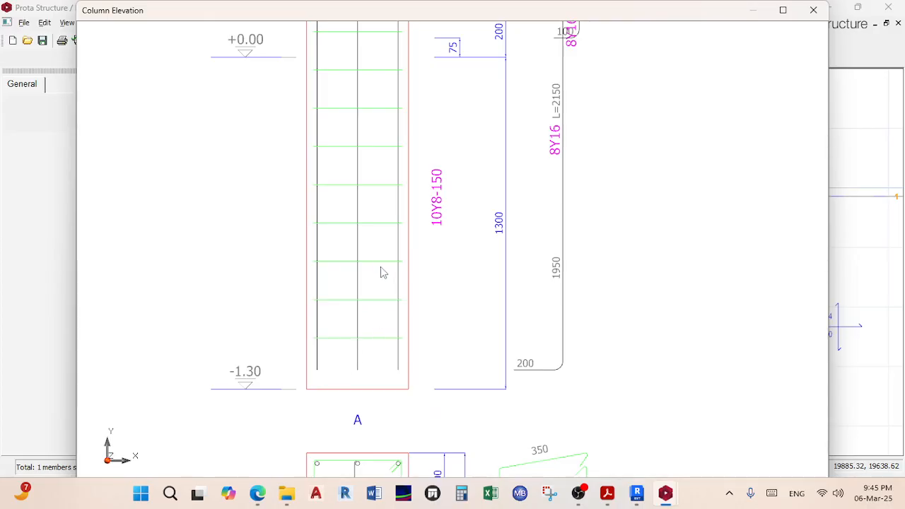
{"action": "scroll", "coordinate": [383, 105], "scroll_direction": "up", "scroll_amount": 1}
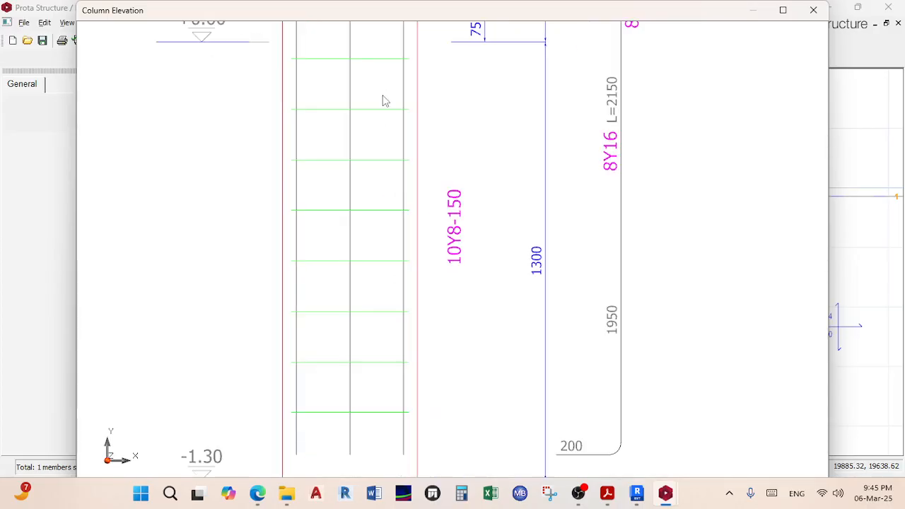
{"action": "scroll", "coordinate": [410, 174], "scroll_direction": "down", "scroll_amount": 3}
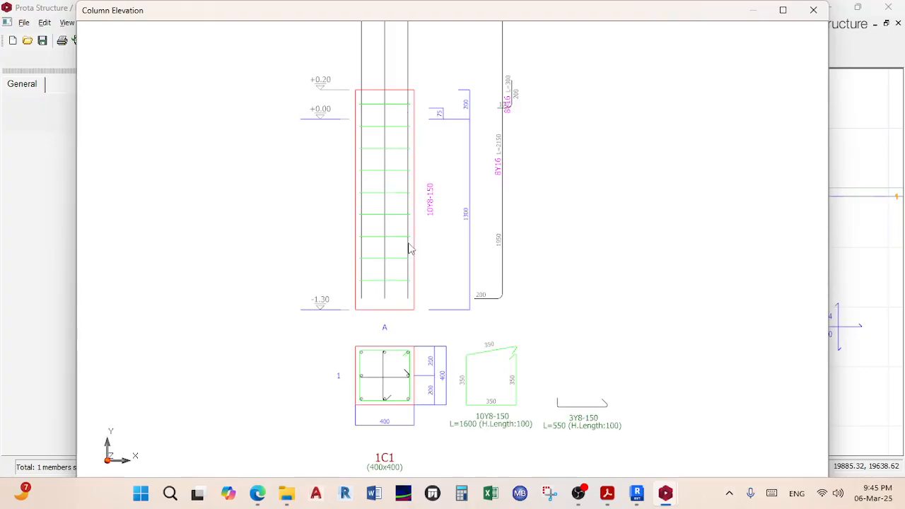
{"action": "scroll", "coordinate": [527, 177], "scroll_direction": "up", "scroll_amount": 3}
{"action": "scroll", "coordinate": [511, 168], "scroll_direction": "down", "scroll_amount": 2}
{"action": "scroll", "coordinate": [467, 212], "scroll_direction": "up", "scroll_amount": 2}
{"action": "scroll", "coordinate": [466, 212], "scroll_direction": "up", "scroll_amount": 1}
{"action": "scroll", "coordinate": [469, 212], "scroll_direction": "down", "scroll_amount": 1}
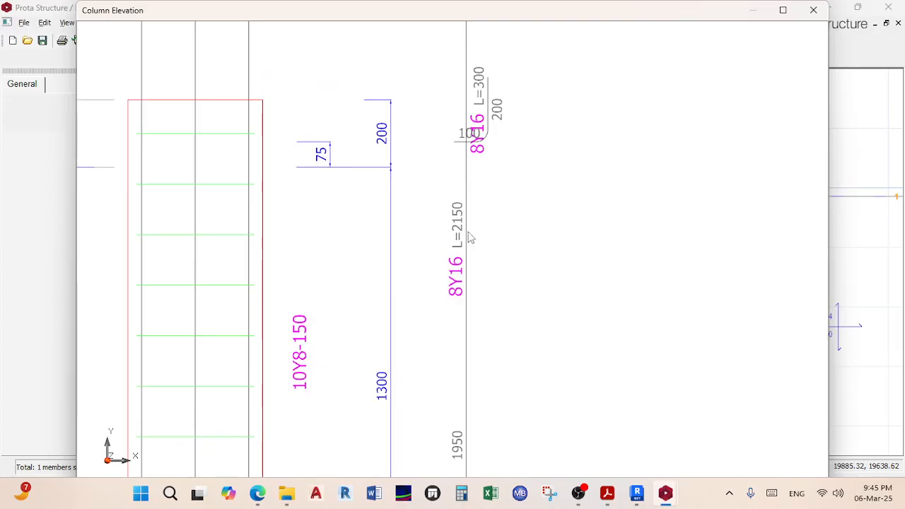
{"action": "scroll", "coordinate": [485, 221], "scroll_direction": "down", "scroll_amount": 5}
{"action": "scroll", "coordinate": [485, 221], "scroll_direction": "up", "scroll_amount": 2}
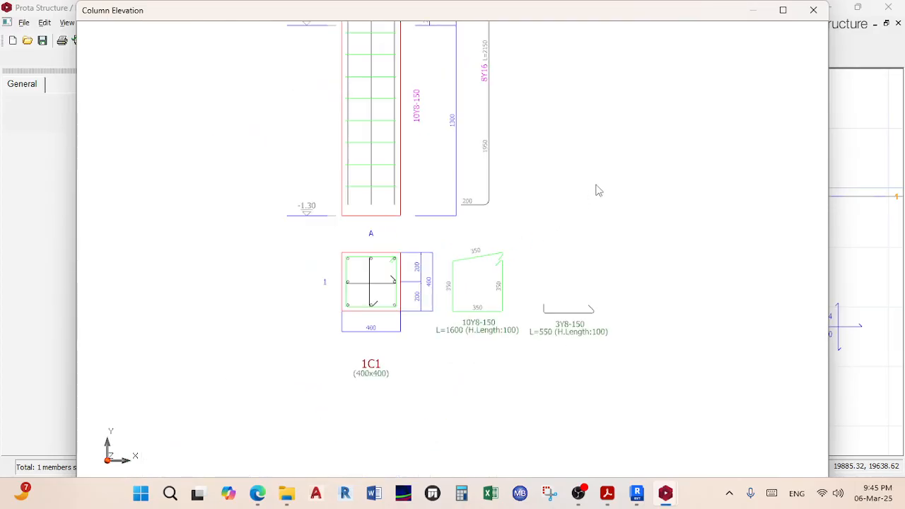
{"action": "left_click", "coordinate": [814, 10]}
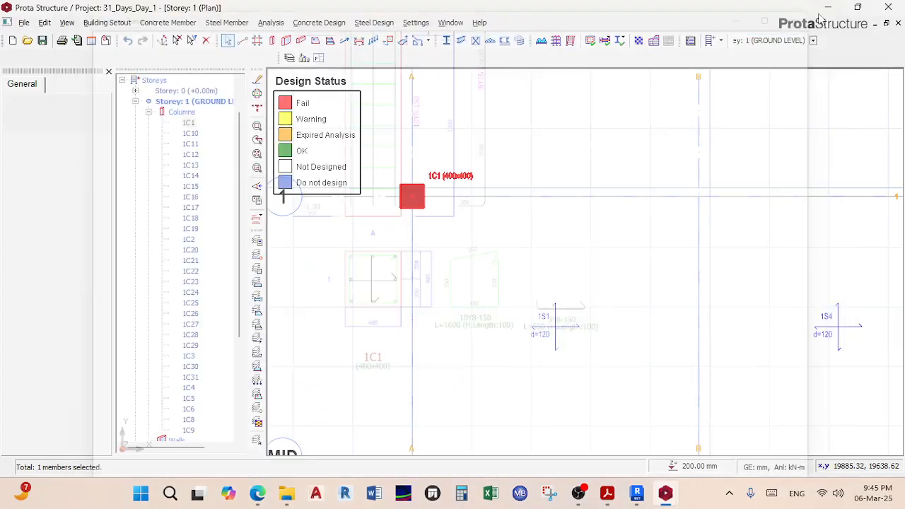
Step: Open the Column Reinforcement Design for column 1C1, then bring up Teams in the browser
{"action": "right_click", "coordinate": [406, 203]}
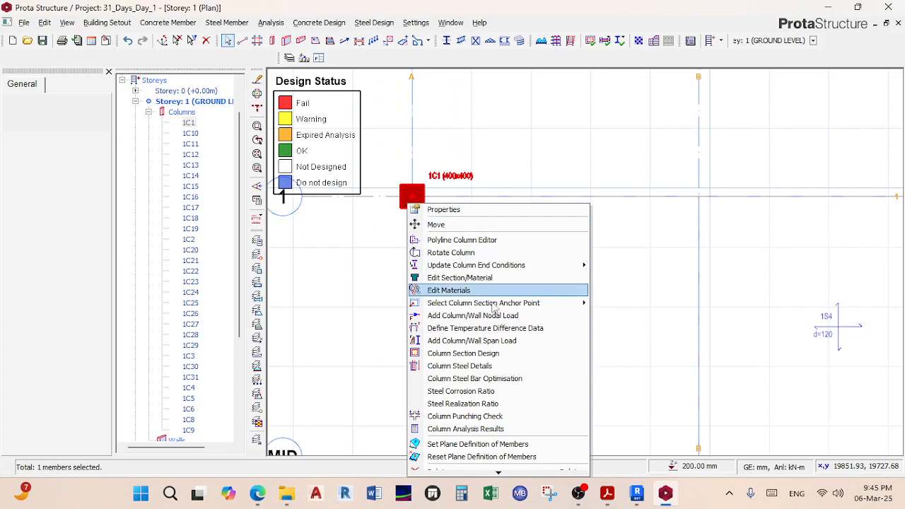
{"action": "left_click", "coordinate": [489, 354]}
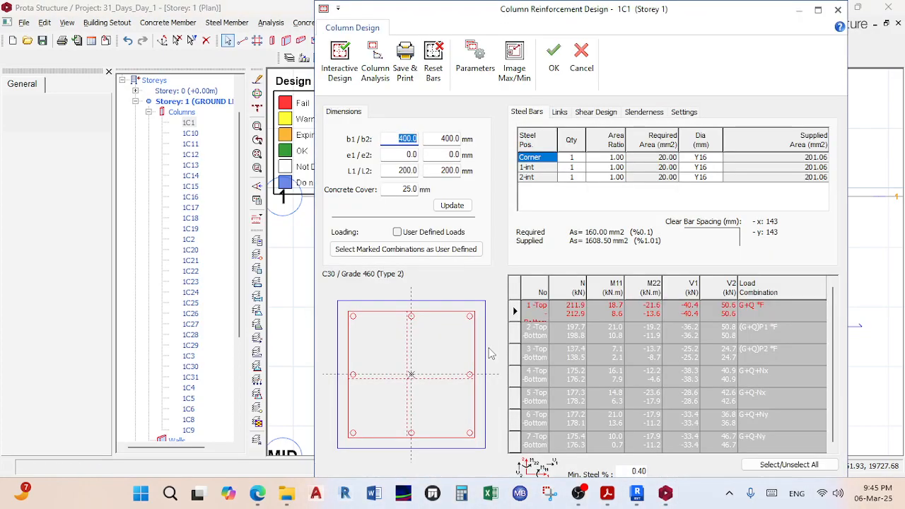
{"action": "left_click", "coordinate": [257, 493]}
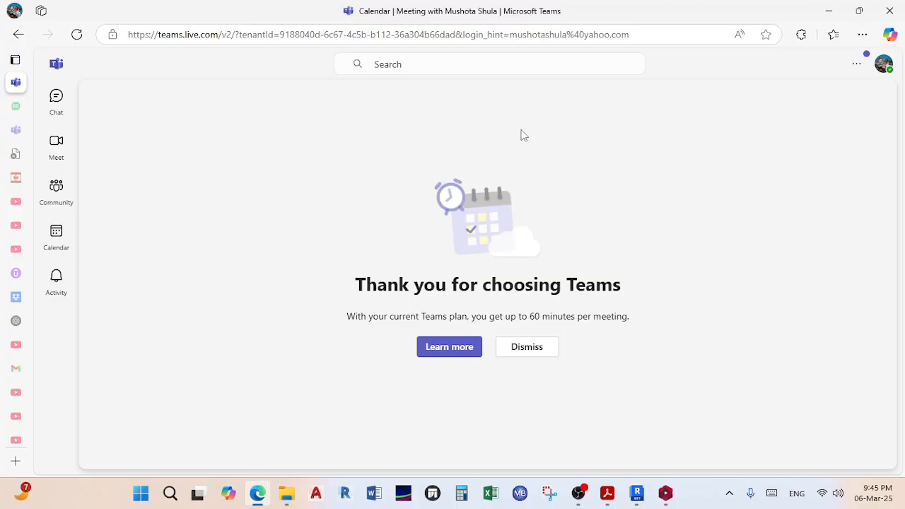
Step: Start a Teams Meet now meeting from the Calendar, copying its share link first
{"action": "left_click", "coordinate": [30, 133]}
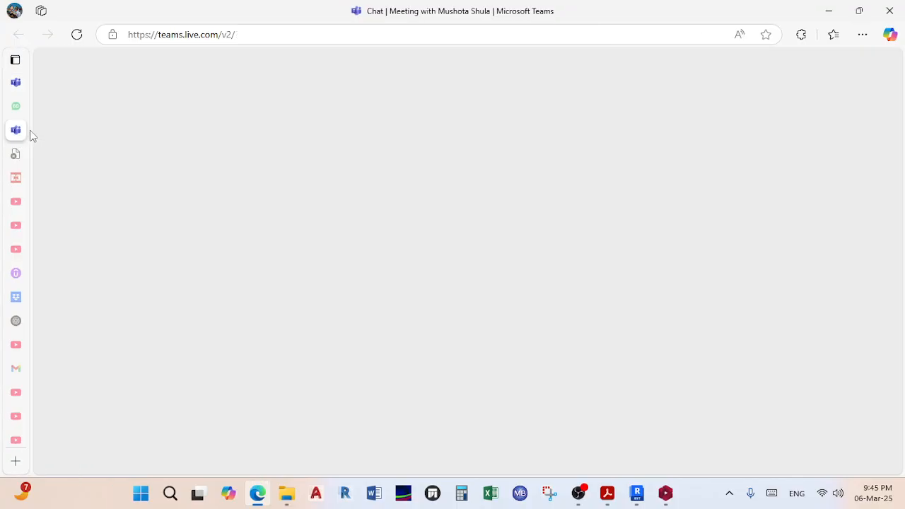
{"action": "mouse_move", "coordinate": [12, 69]}
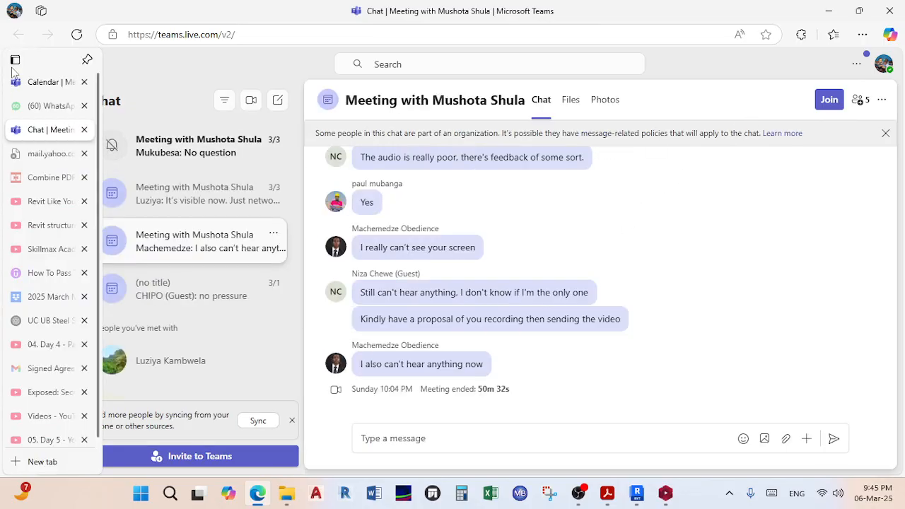
{"action": "left_click", "coordinate": [49, 82]}
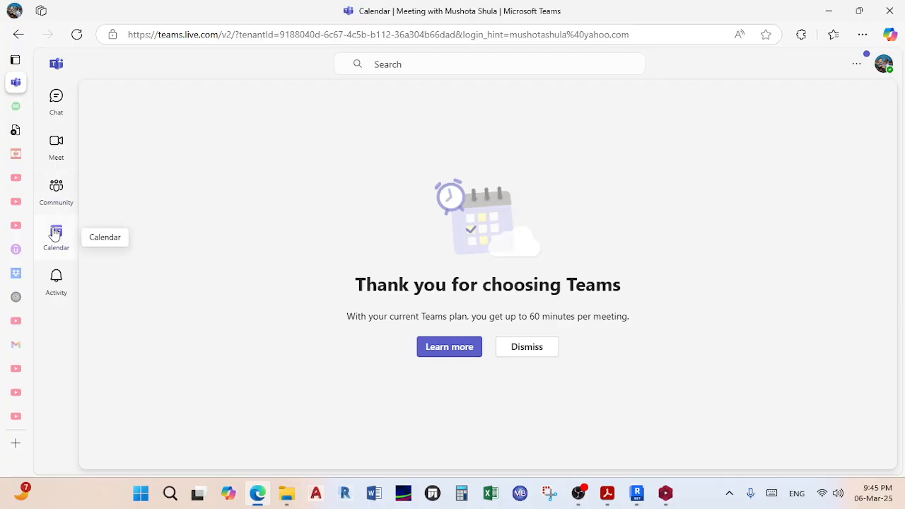
{"action": "left_click", "coordinate": [57, 233]}
{"action": "left_click", "coordinate": [746, 109]}
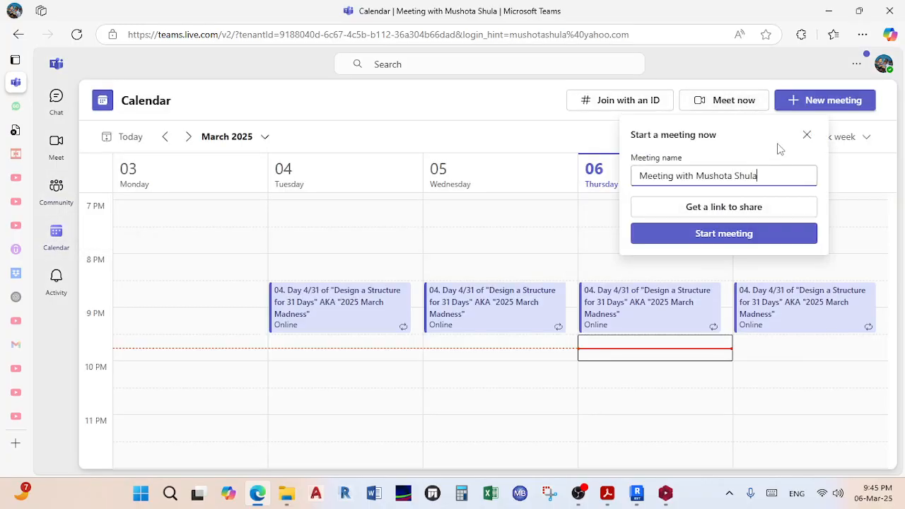
{"action": "left_click", "coordinate": [758, 207]}
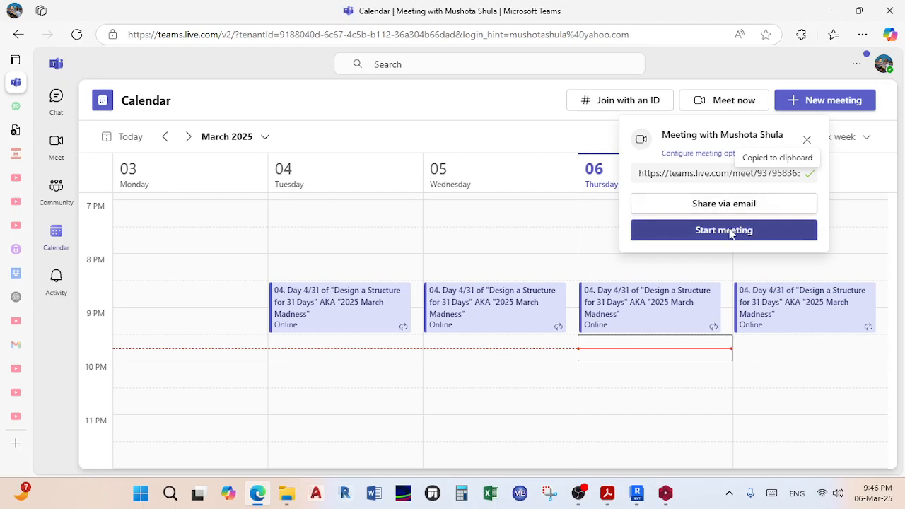
{"action": "left_click", "coordinate": [747, 225]}
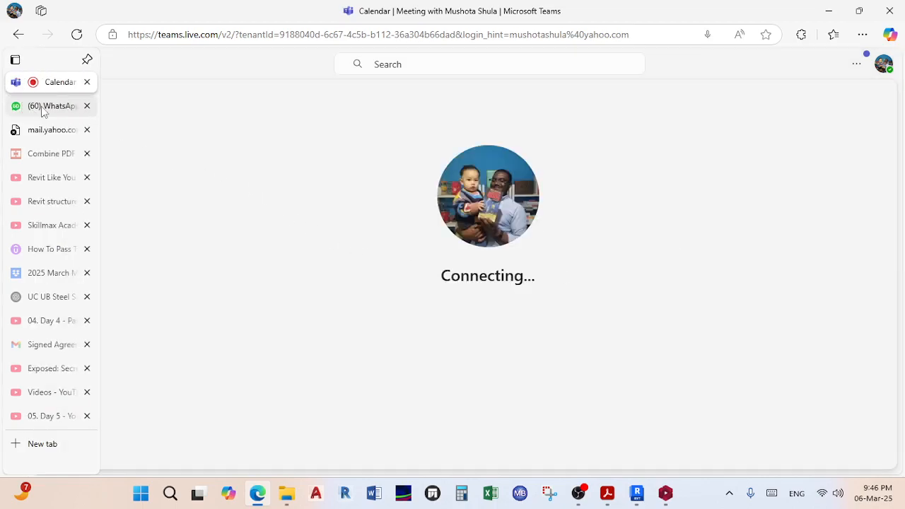
{"action": "left_click", "coordinate": [41, 106]}
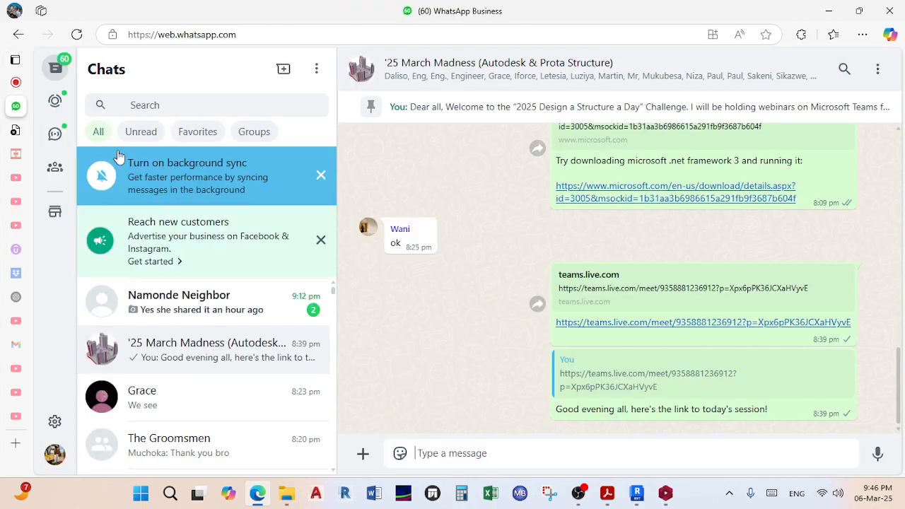
Step: Paste the new Teams meeting link into the March Madness group and send it
{"action": "right_click", "coordinate": [526, 456]}
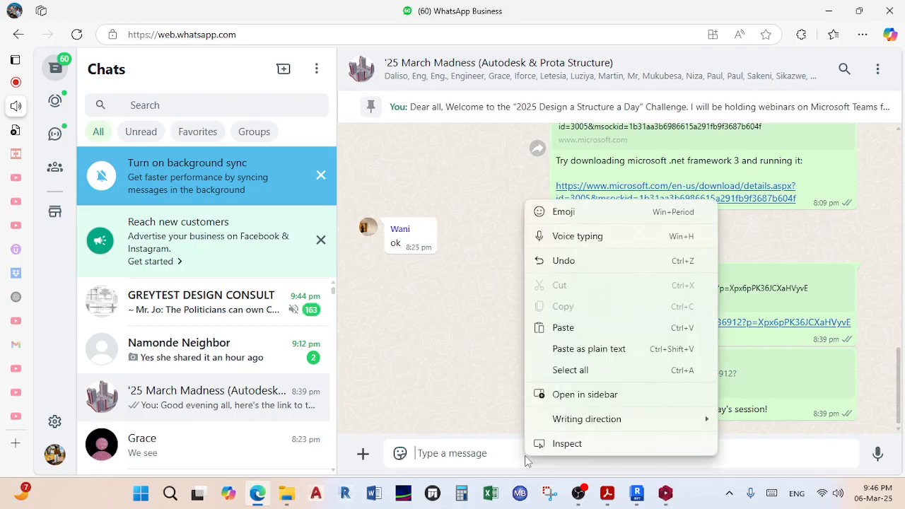
{"action": "left_click", "coordinate": [581, 327]}
{"action": "left_click", "coordinate": [865, 447]}
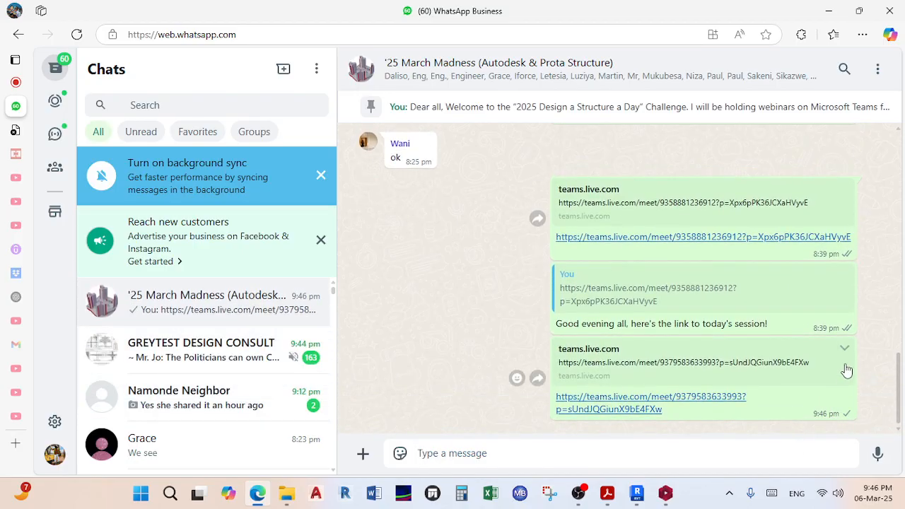
Step: Reply to the link message with 'New link. The previous session expired'
{"action": "left_click", "coordinate": [844, 348]}
{"action": "left_click", "coordinate": [777, 145]}
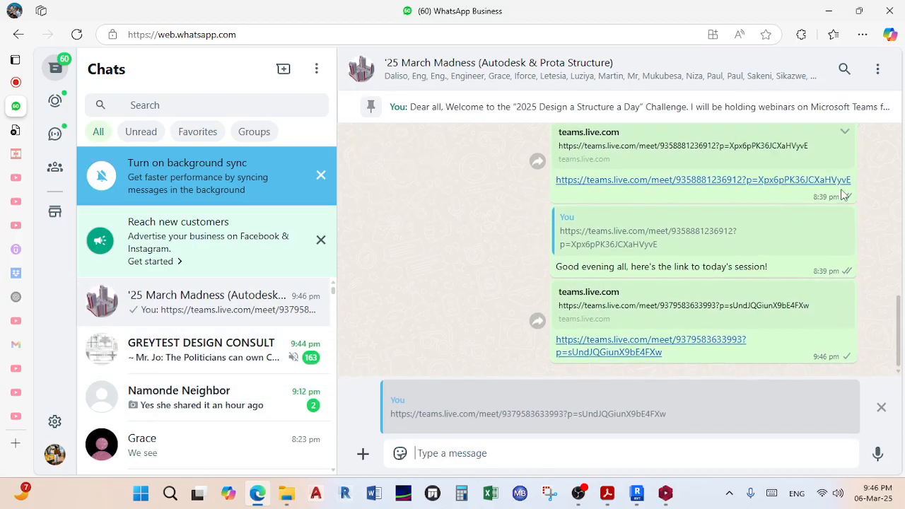
{"action": "type", "text": "New link"}
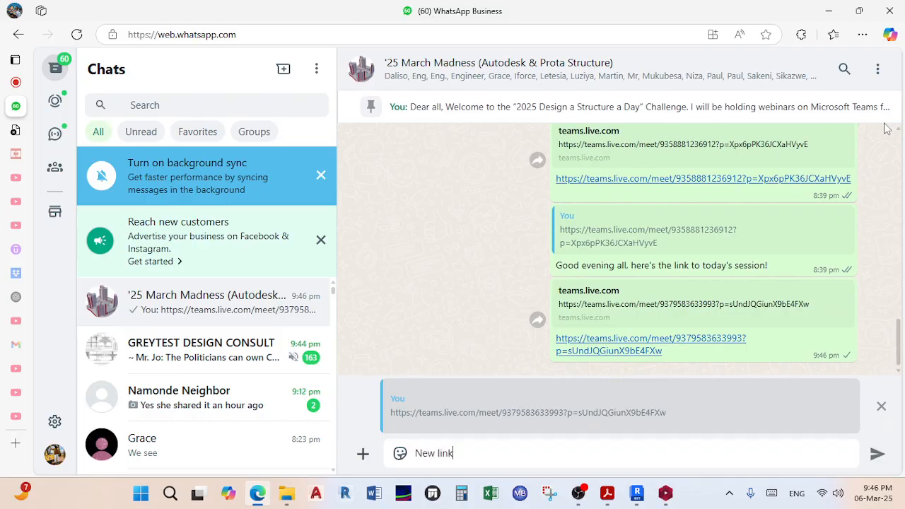
{"action": "type", "text": ". The o"}
{"action": "key", "text": "BackSpace"}
{"action": "type", "text": "previous session expired"}
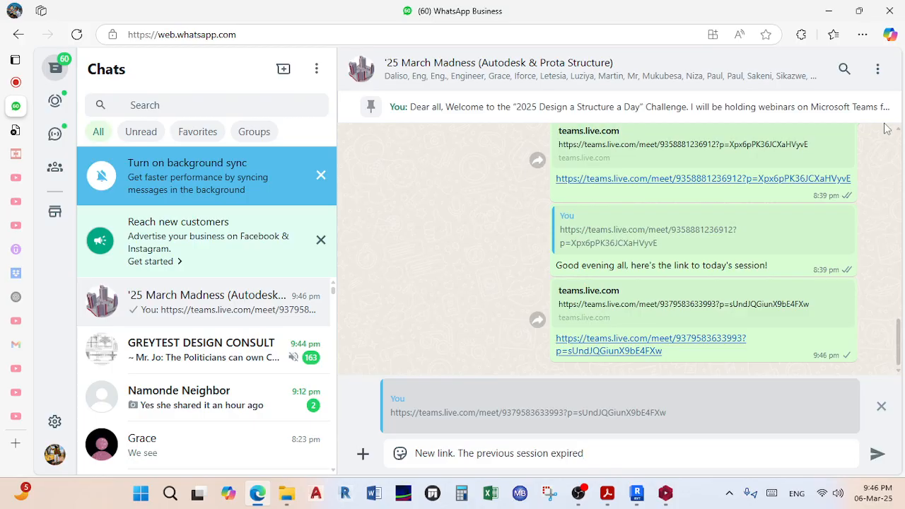
{"action": "key", "text": "Return"}
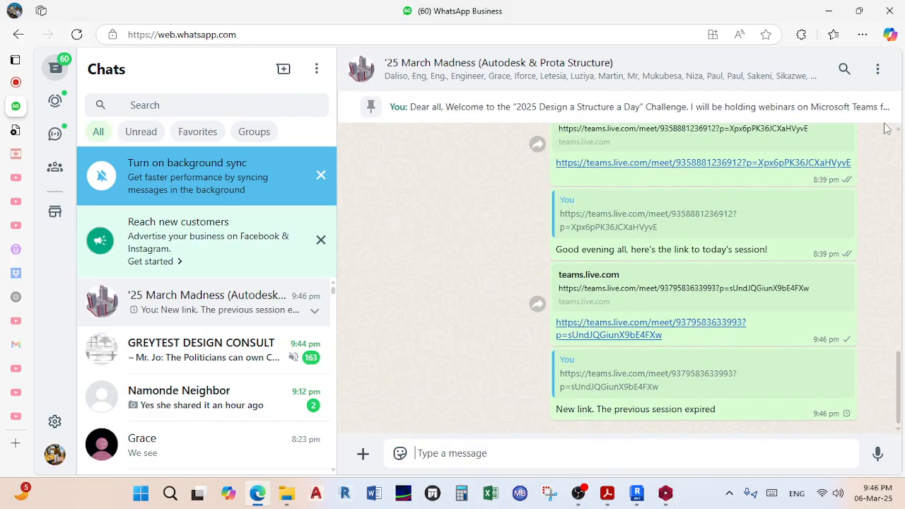
{"action": "left_click", "coordinate": [826, 14]}
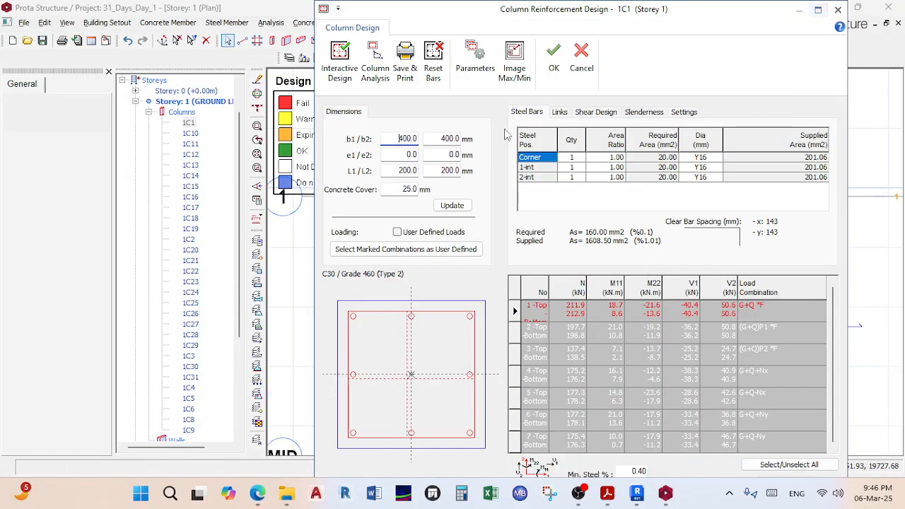
{"action": "left_click", "coordinate": [257, 495]}
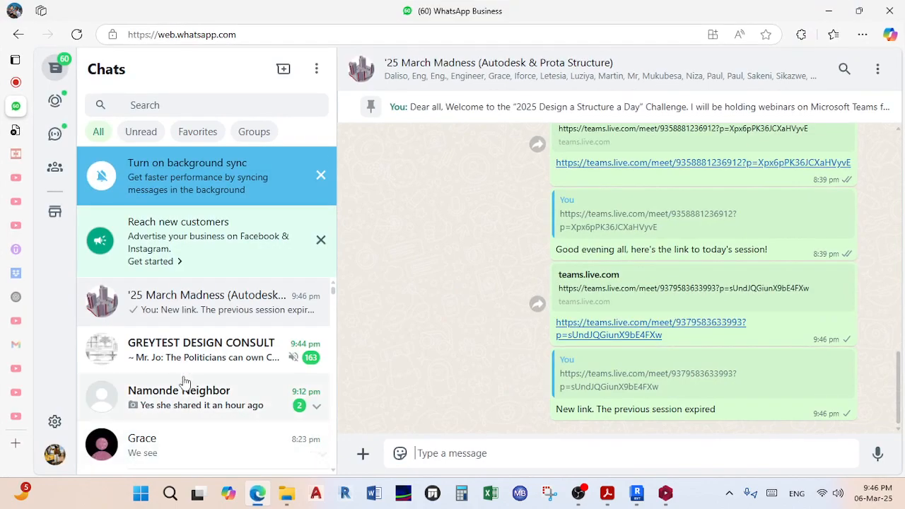
Step: Admit both waiting participants from the lobby into the Teams meeting
{"action": "left_click", "coordinate": [44, 85]}
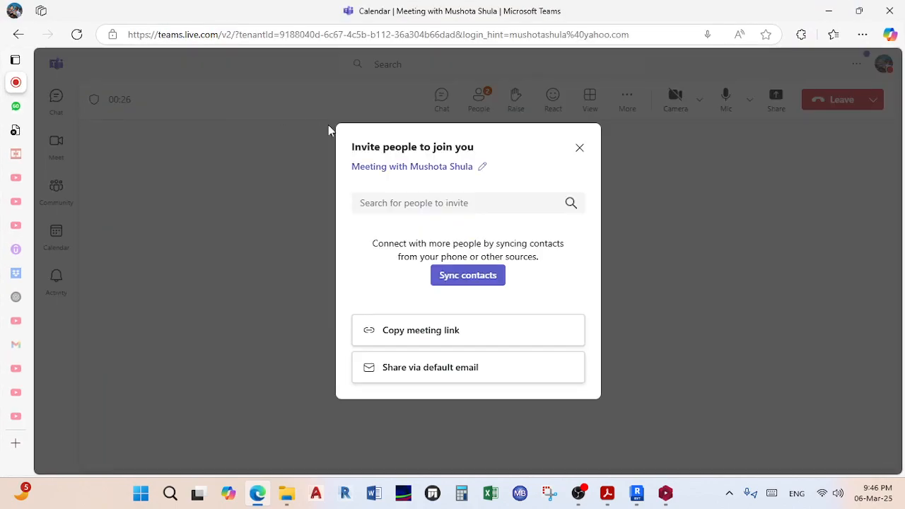
{"action": "left_click", "coordinate": [579, 147]}
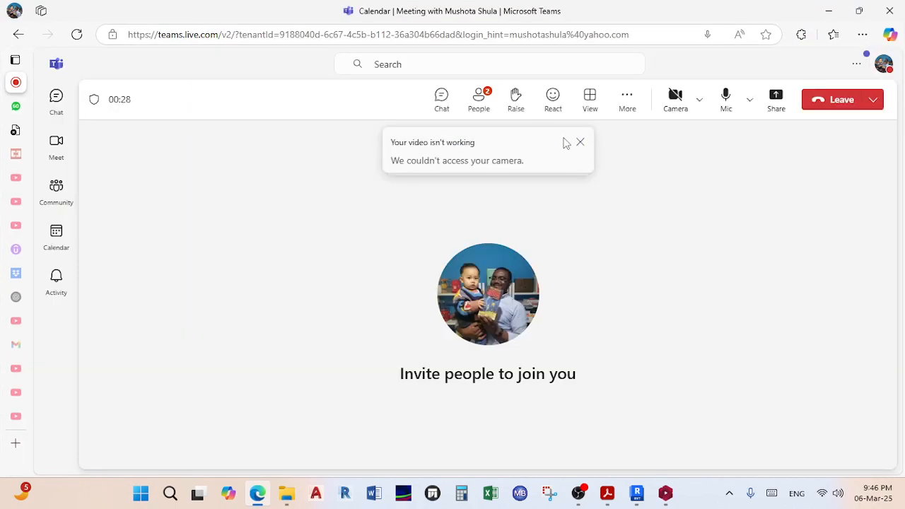
{"action": "left_click", "coordinate": [482, 105]}
{"action": "left_click", "coordinate": [851, 295]}
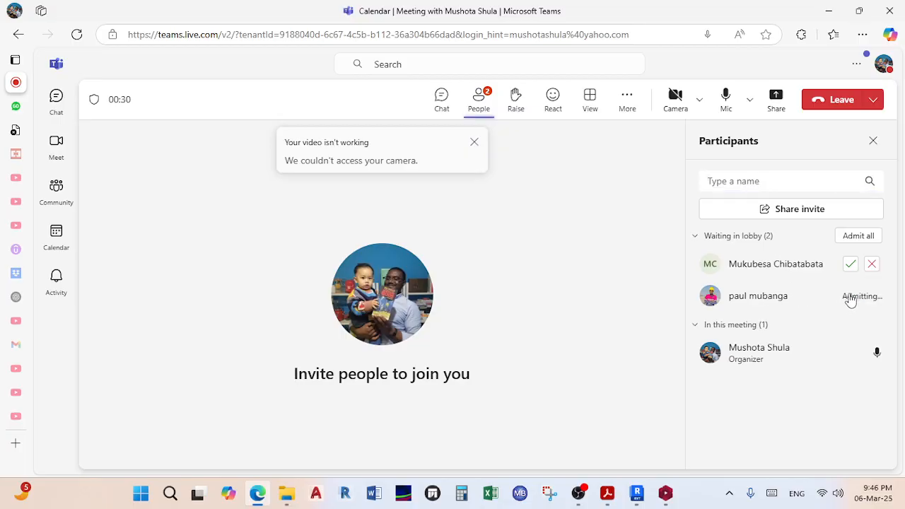
{"action": "left_click", "coordinate": [851, 264]}
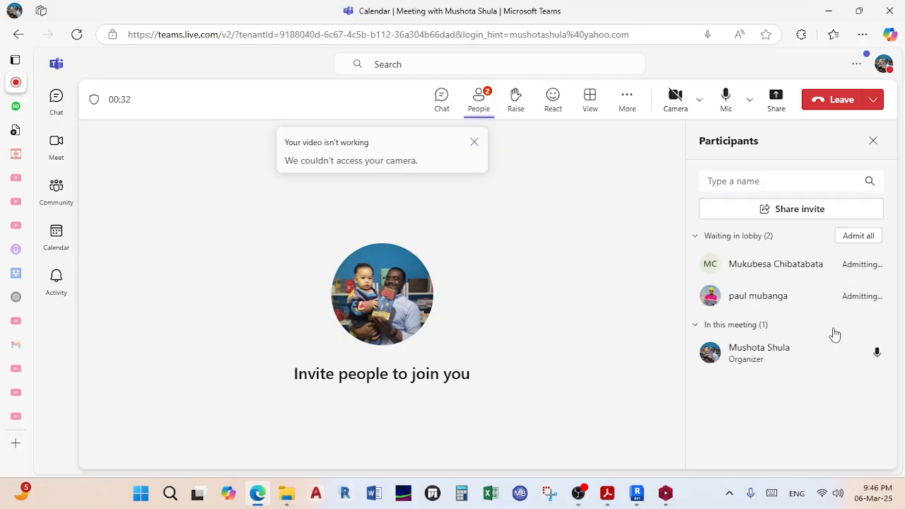
Step: Share the entire screen with the meeting and return to ProtaStructure
{"action": "left_click", "coordinate": [772, 94]}
{"action": "left_click", "coordinate": [673, 182]}
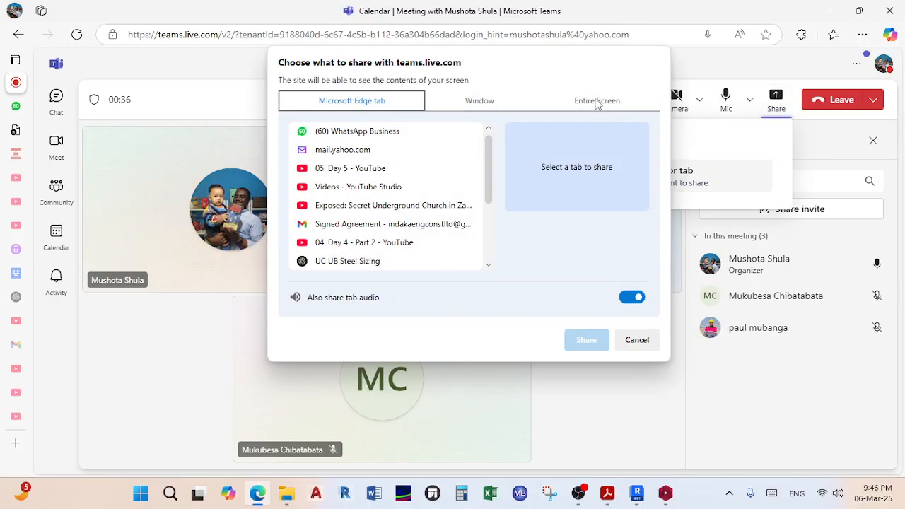
{"action": "left_click", "coordinate": [597, 100]}
{"action": "left_click", "coordinate": [395, 188]}
{"action": "left_click", "coordinate": [586, 340]}
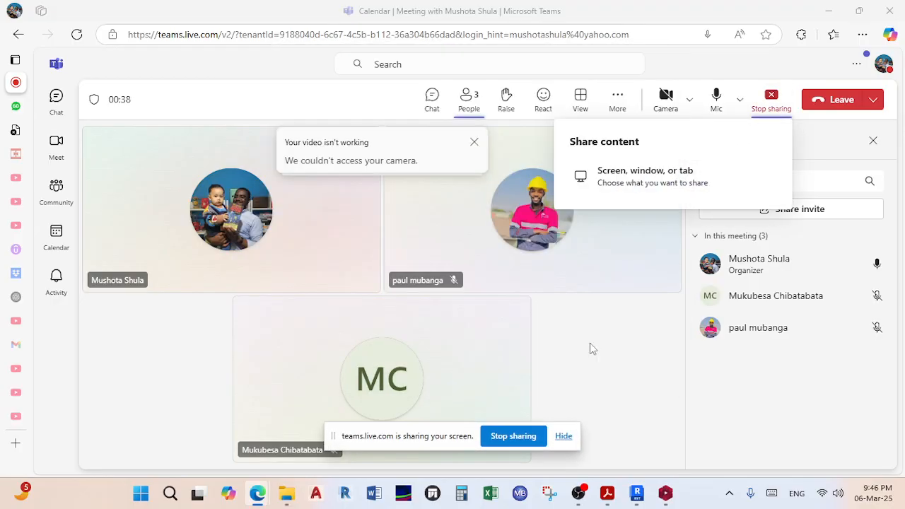
{"action": "left_click", "coordinate": [474, 143]}
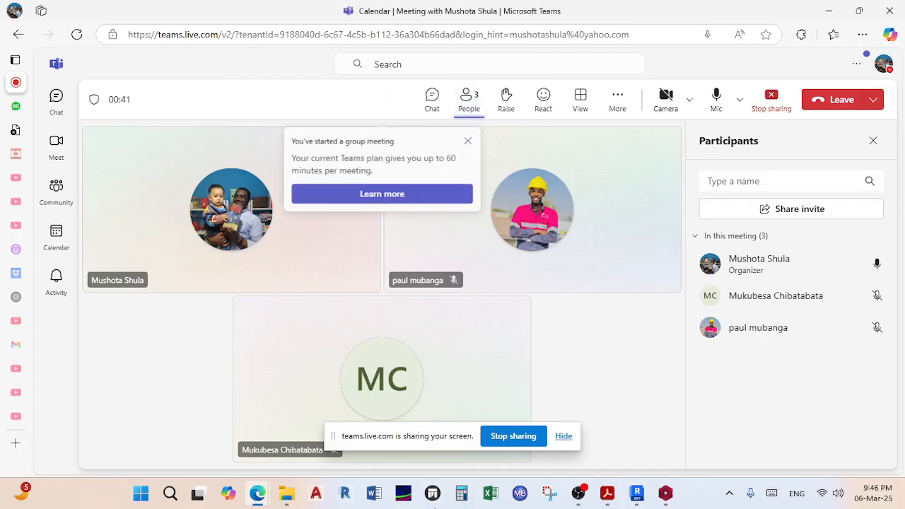
{"action": "left_click", "coordinate": [564, 435]}
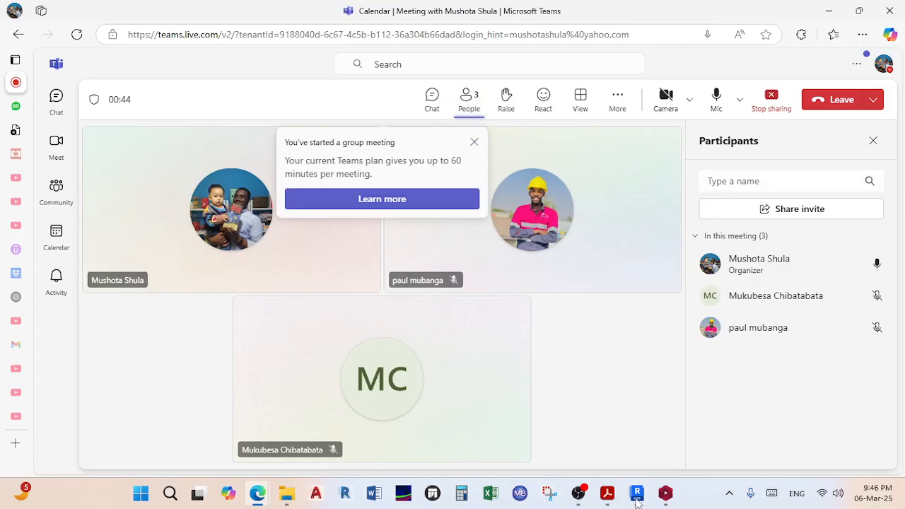
{"action": "mouse_move", "coordinate": [617, 499]}
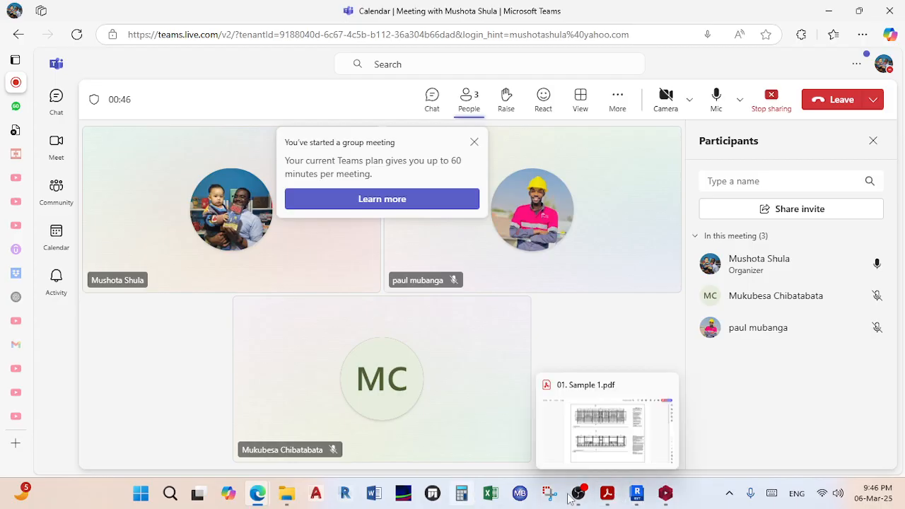
{"action": "left_click", "coordinate": [665, 493]}
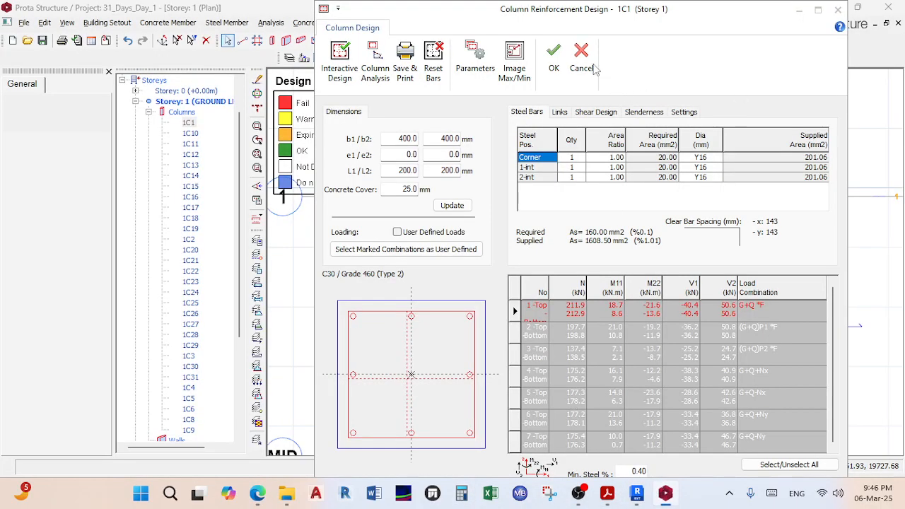
Step: Find column 1C1 on the ground-level plan and reopen its Column Section Design
{"action": "left_click", "coordinate": [592, 68]}
{"action": "scroll", "coordinate": [481, 191], "scroll_direction": "down", "scroll_amount": 3}
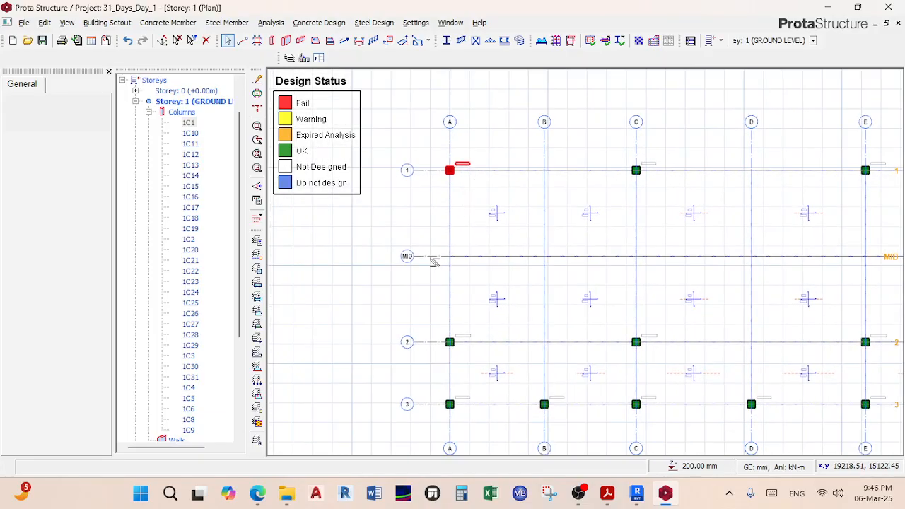
{"action": "scroll", "coordinate": [463, 167], "scroll_direction": "up", "scroll_amount": 2}
{"action": "middle_click_drag", "start_coordinate": [471, 178], "coordinate": [511, 217]}
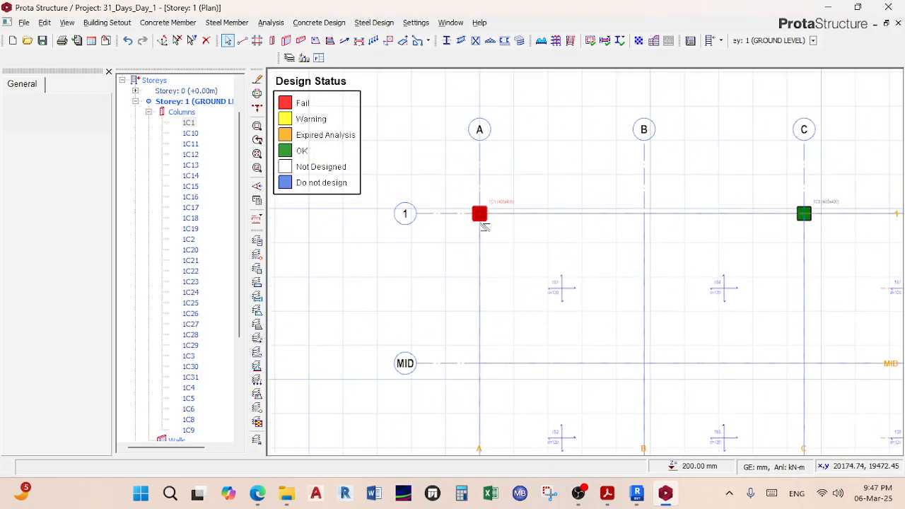
{"action": "scroll", "coordinate": [483, 225], "scroll_direction": "up", "scroll_amount": 1}
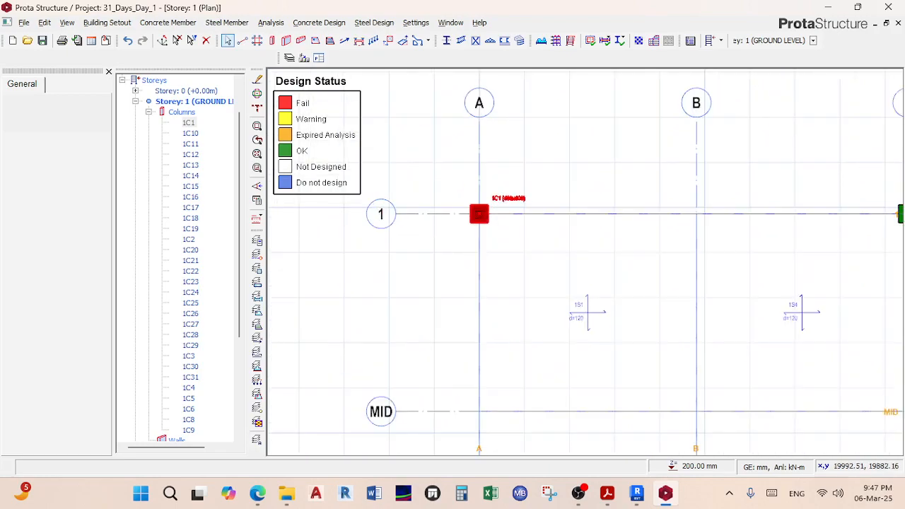
{"action": "scroll", "coordinate": [494, 226], "scroll_direction": "up", "scroll_amount": 2}
{"action": "scroll", "coordinate": [510, 228], "scroll_direction": "down", "scroll_amount": 1}
{"action": "scroll", "coordinate": [496, 230], "scroll_direction": "up", "scroll_amount": 2}
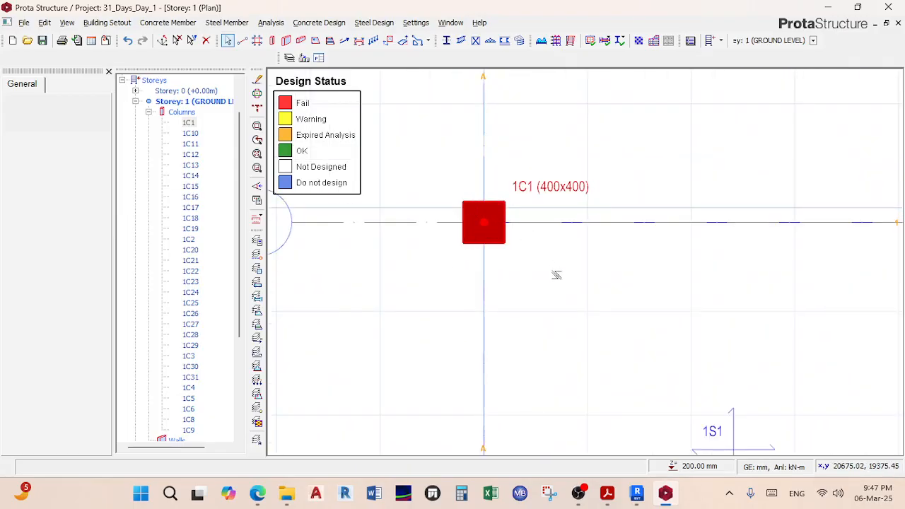
{"action": "left_click", "coordinate": [572, 249]}
{"action": "left_click", "coordinate": [464, 241]}
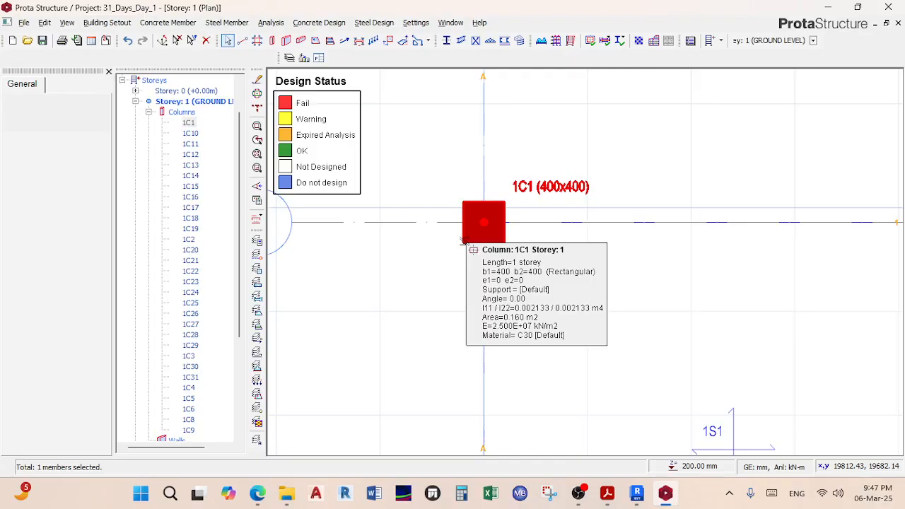
{"action": "right_click", "coordinate": [464, 241]}
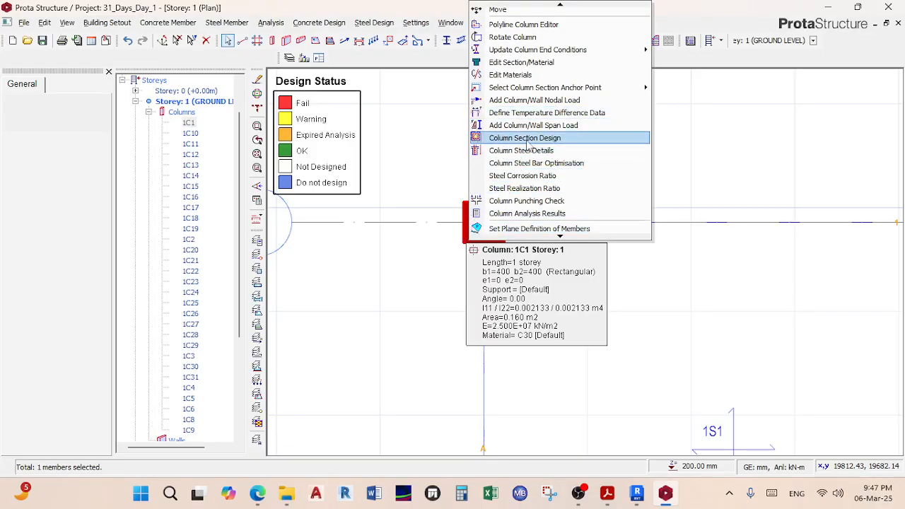
{"action": "left_click", "coordinate": [511, 138]}
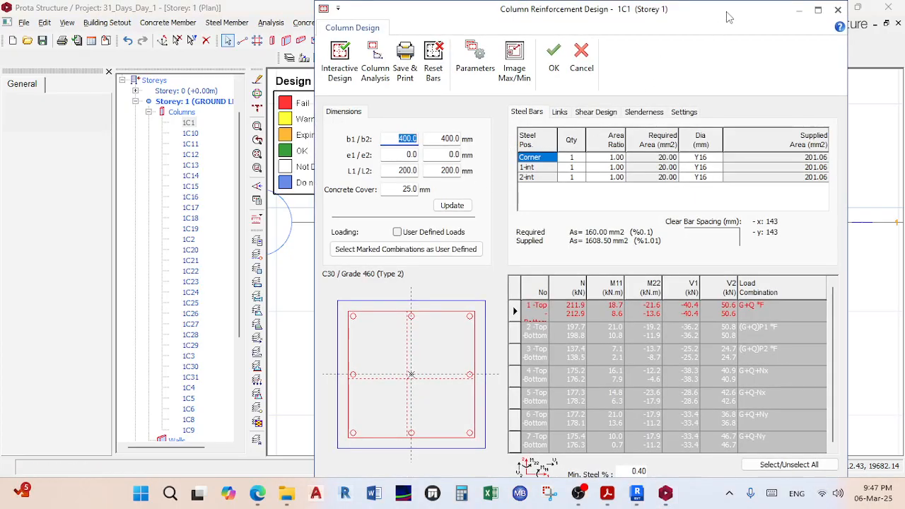
Step: Review 1C1's reinforcement design maximized, restore the window, and return to the Teams meeting
{"action": "left_click", "coordinate": [818, 10]}
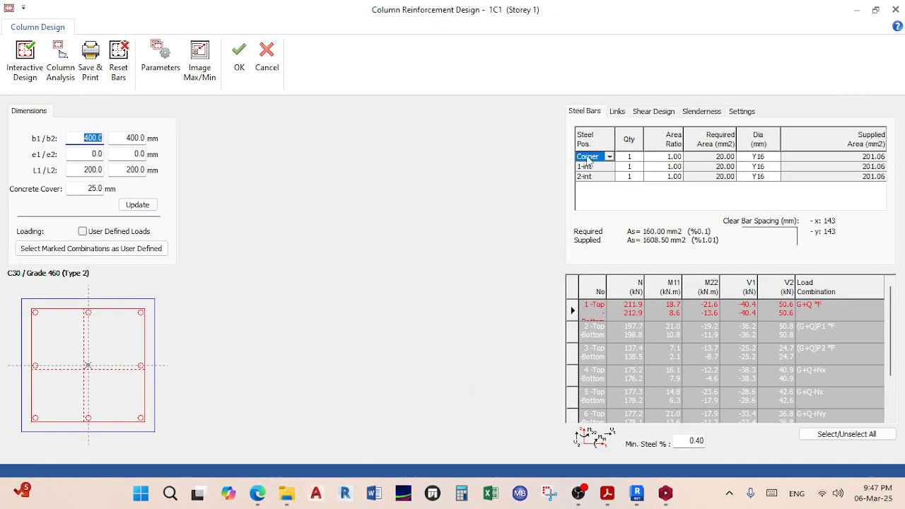
{"action": "double_click", "coordinate": [327, 16]}
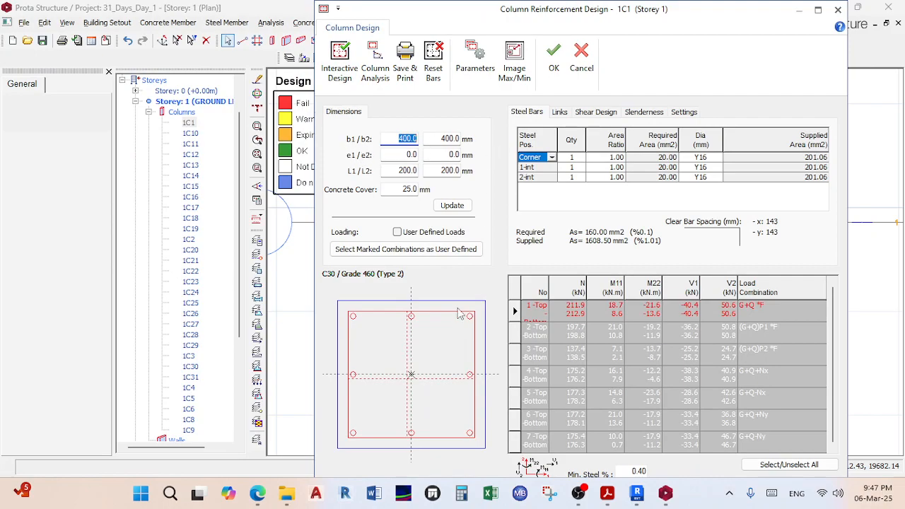
{"action": "mouse_move", "coordinate": [256, 492]}
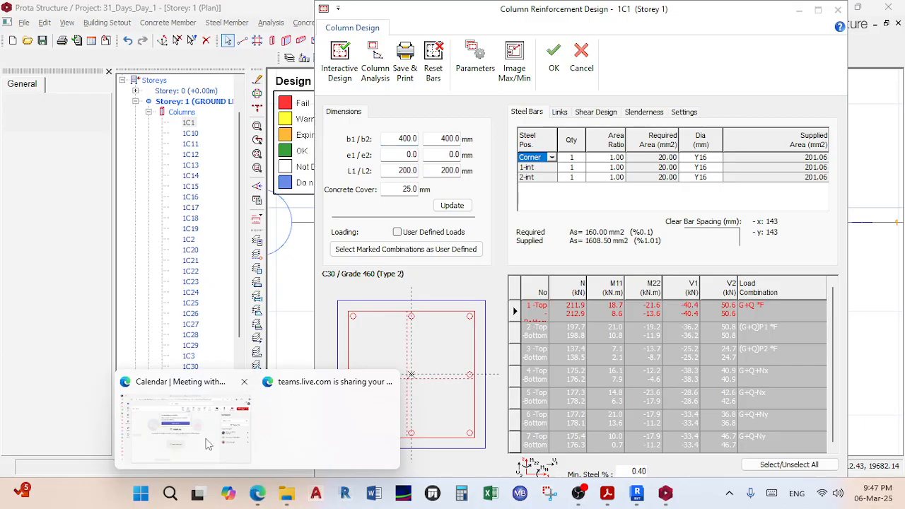
{"action": "left_click", "coordinate": [246, 409]}
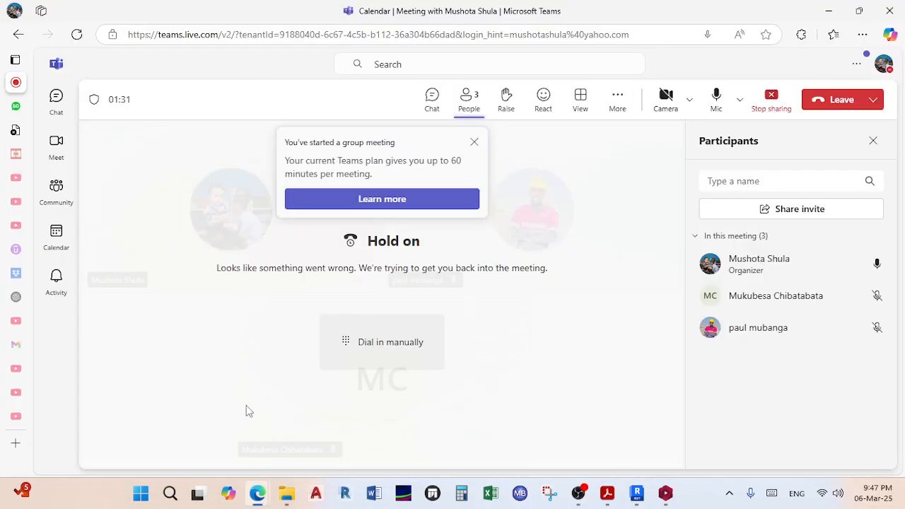
Step: Connect the computer to the Airtel_X25A_38B4_5G Wi-Fi network from the taskbar
{"action": "left_click", "coordinate": [821, 490]}
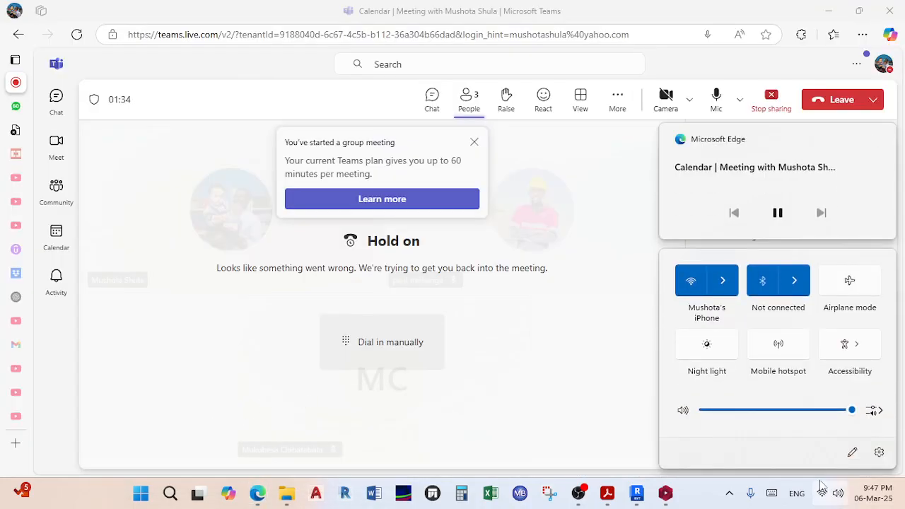
{"action": "left_click", "coordinate": [724, 281]}
{"action": "left_click", "coordinate": [749, 325]}
{"action": "left_click", "coordinate": [804, 350]}
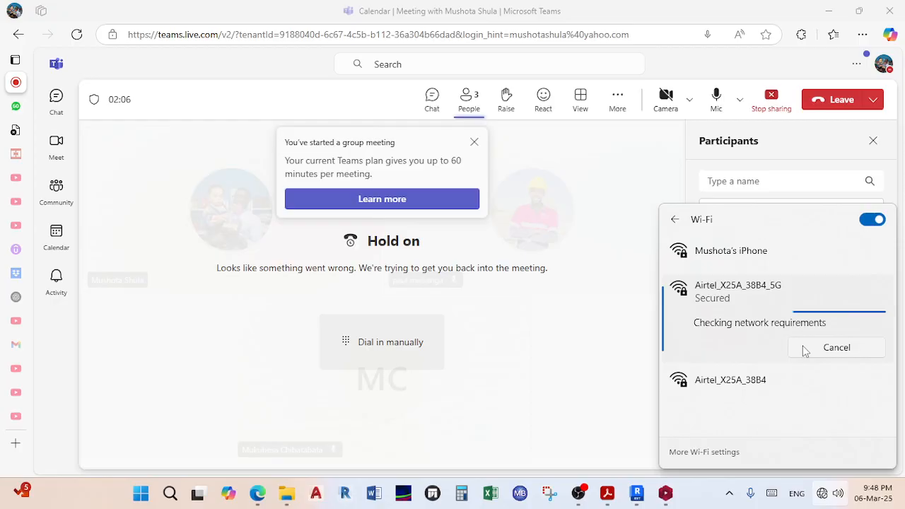
Step: Try connecting to the iPhone hotspot from the Wi-Fi list
{"action": "left_click", "coordinate": [782, 254]}
{"action": "left_click", "coordinate": [851, 309]}
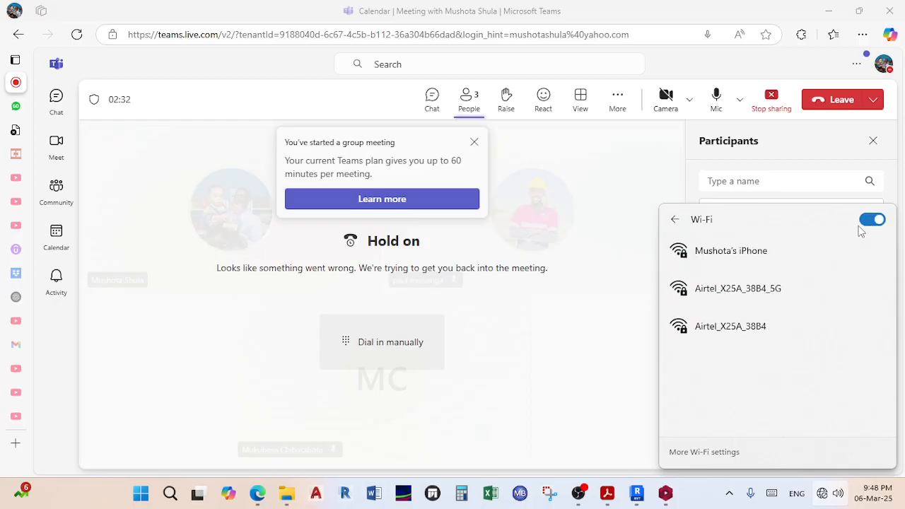
{"action": "left_click", "coordinate": [730, 256]}
{"action": "left_click", "coordinate": [836, 317]}
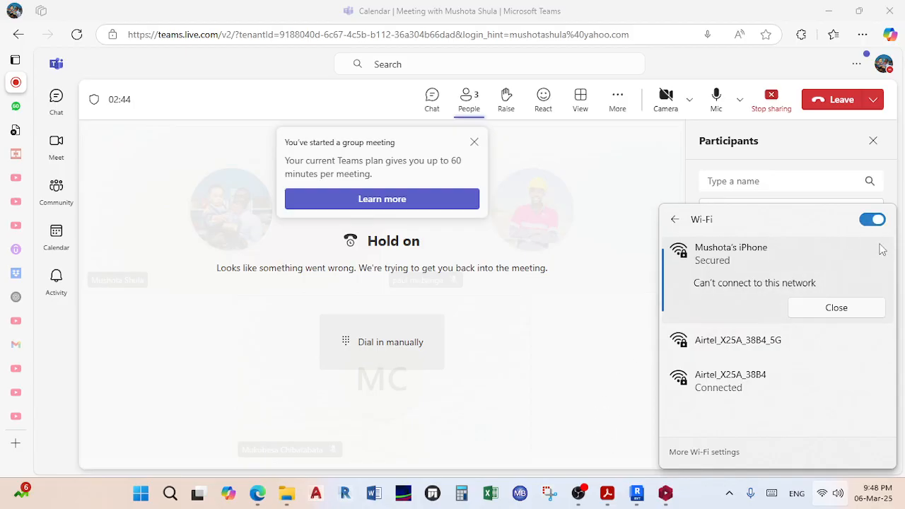
Step: Turn Wi-Fi off and on, connect to the iPhone hotspot, and dismiss the flyout and meeting notice
{"action": "left_click", "coordinate": [878, 221]}
{"action": "left_click", "coordinate": [878, 221]}
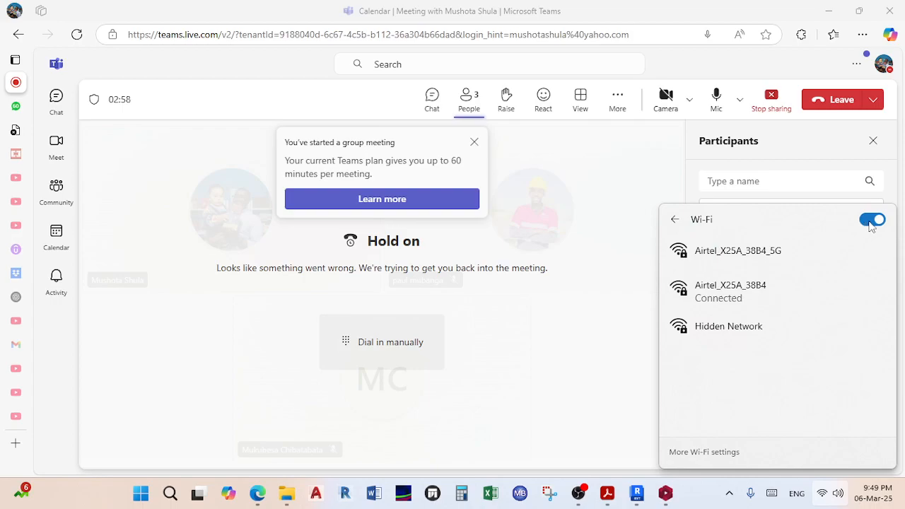
{"action": "left_click", "coordinate": [874, 222]}
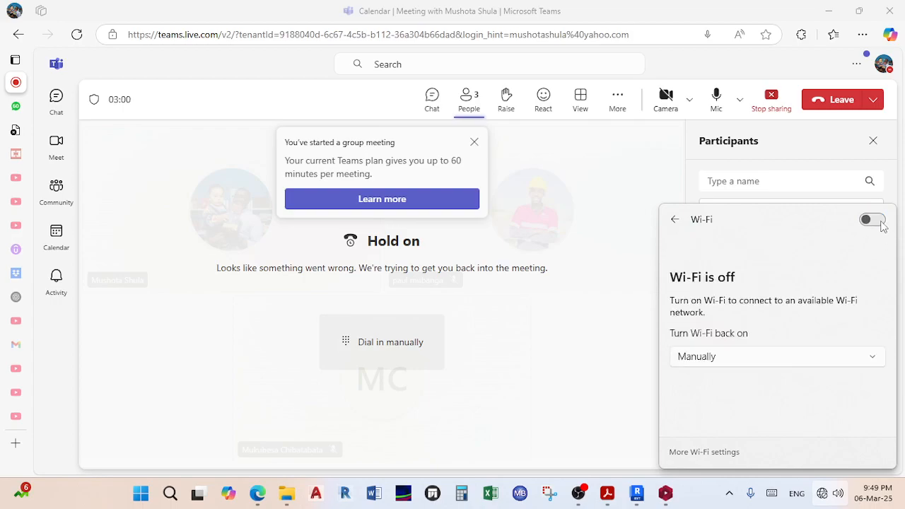
{"action": "left_click", "coordinate": [871, 220]}
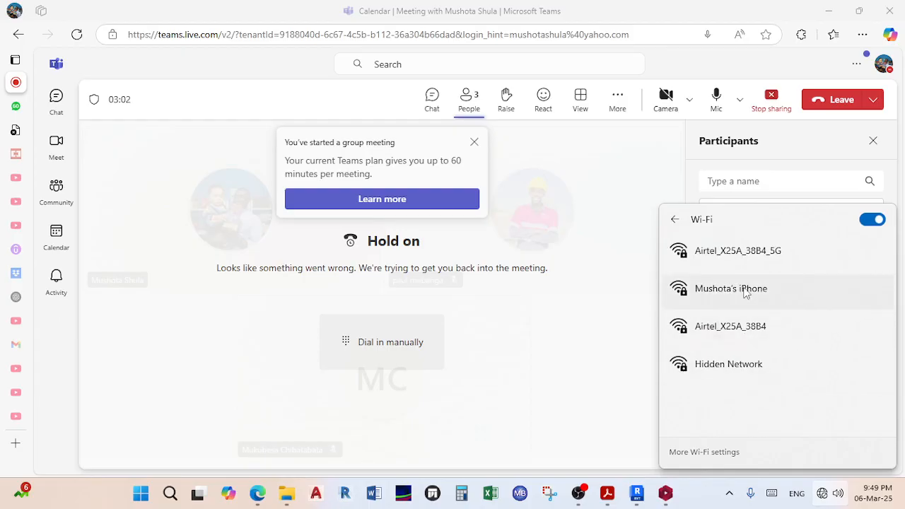
{"action": "left_click", "coordinate": [755, 292]}
{"action": "left_click", "coordinate": [819, 349]}
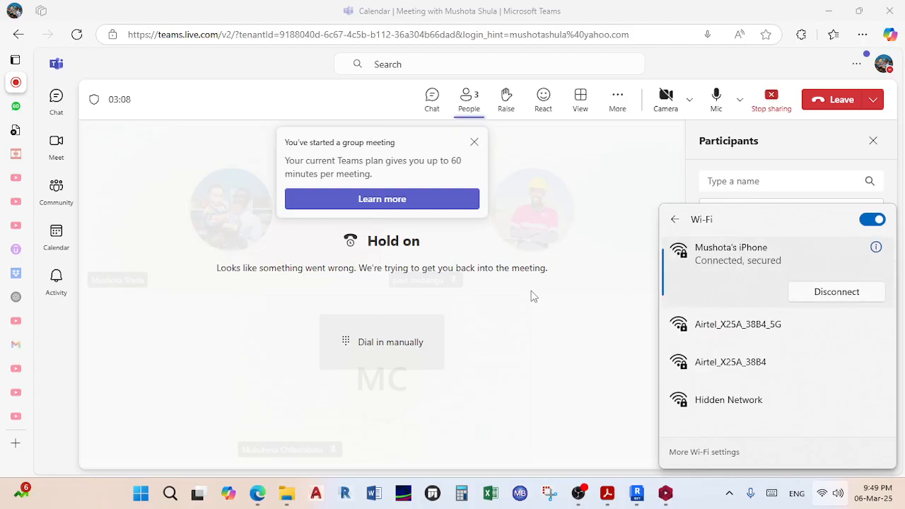
{"action": "left_click", "coordinate": [474, 142]}
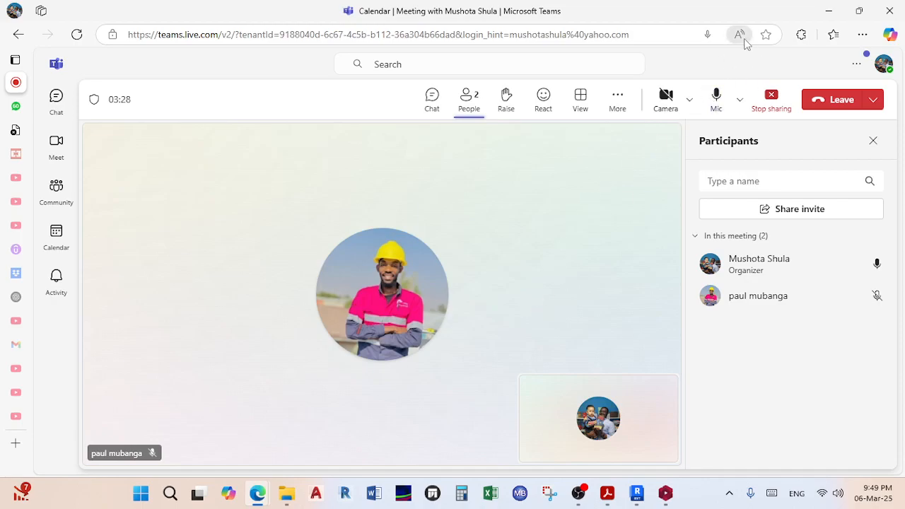
Step: Minimize the Teams meeting window to get back to ProtaStructure
{"action": "left_click", "coordinate": [828, 11]}
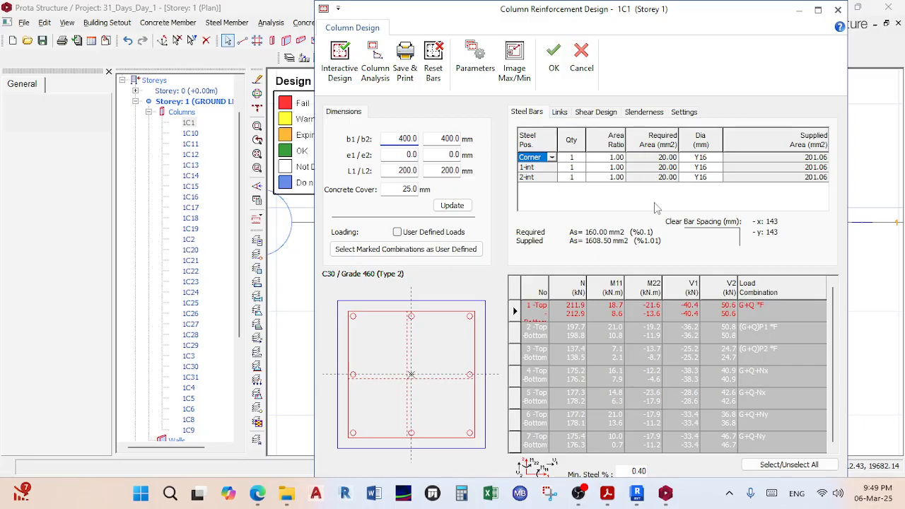
{"action": "mouse_move", "coordinate": [253, 495]}
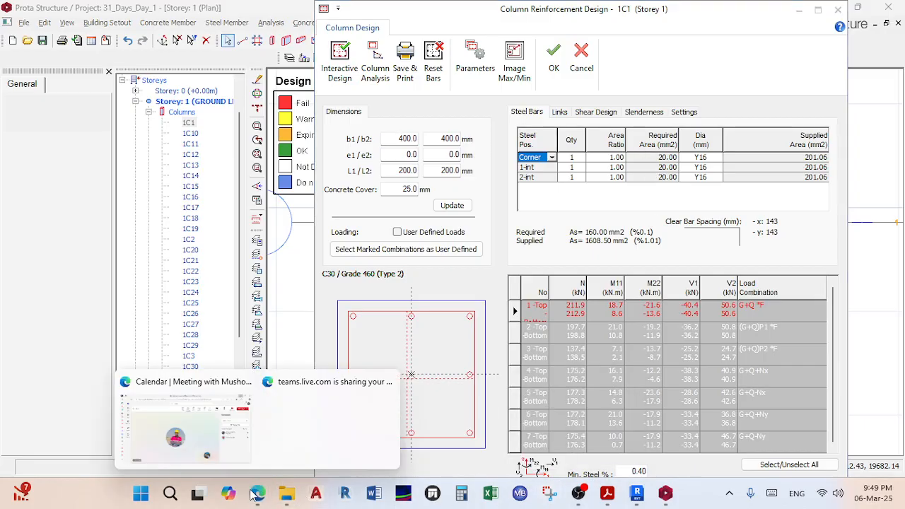
{"action": "left_click", "coordinate": [187, 455]}
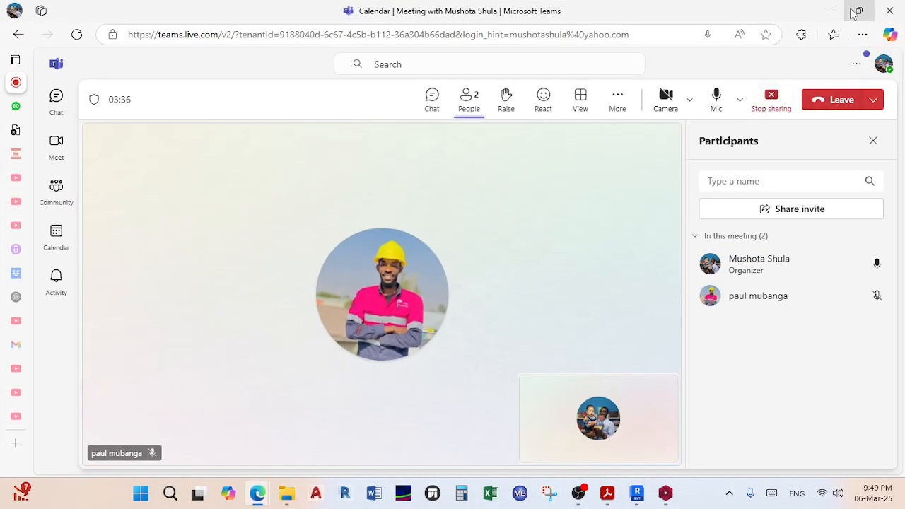
{"action": "left_click", "coordinate": [829, 10]}
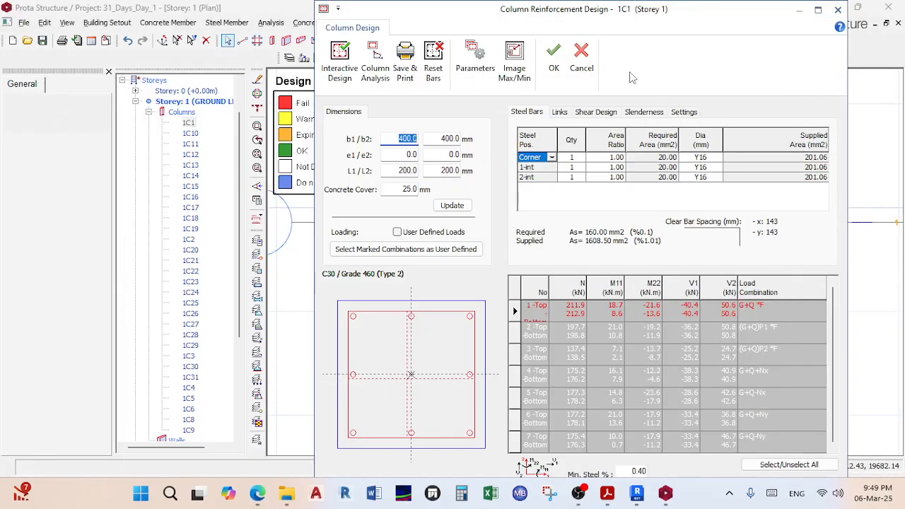
Step: Cancel 1C1's reinforcement design, reopen its Column Section Design, and cancel it again
{"action": "left_click", "coordinate": [581, 56]}
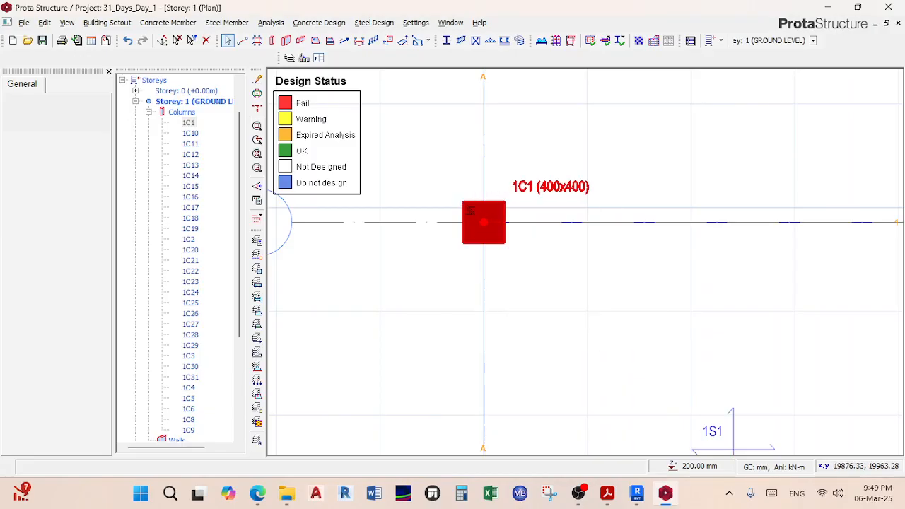
{"action": "right_click", "coordinate": [470, 208]}
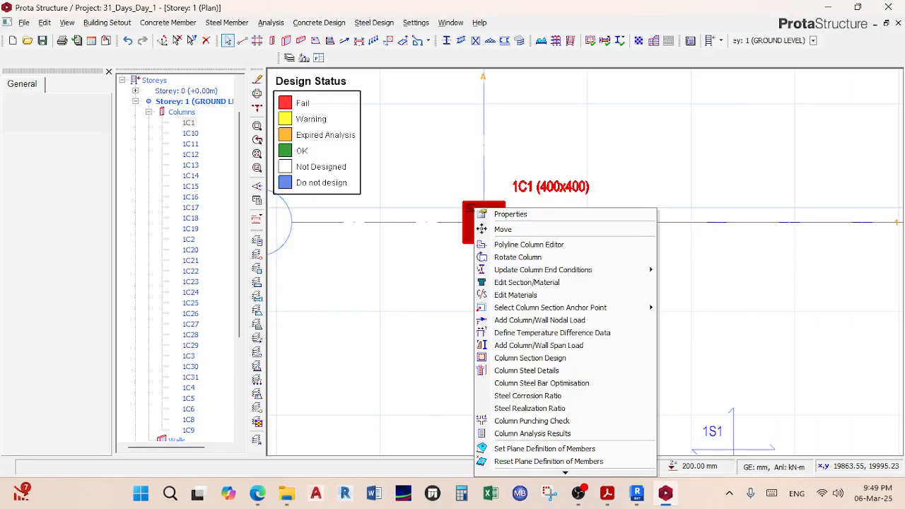
{"action": "left_click", "coordinate": [524, 358]}
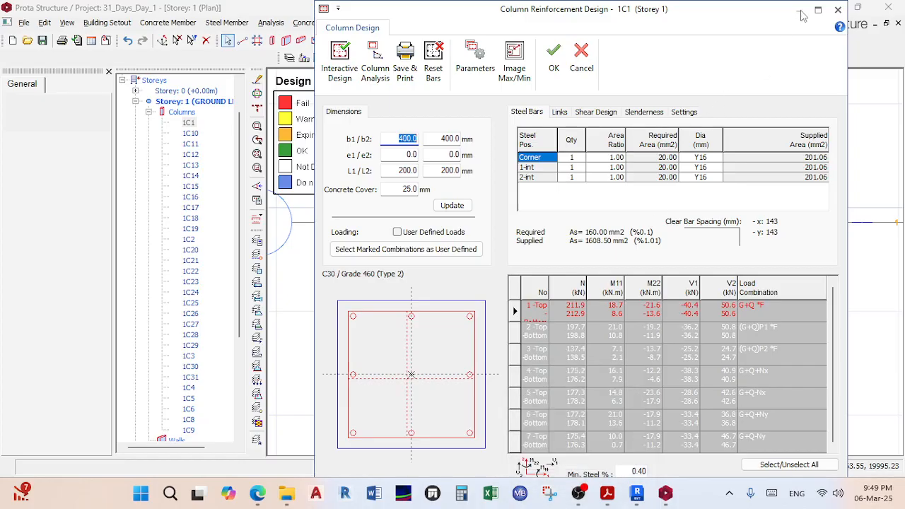
{"action": "left_click", "coordinate": [581, 61]}
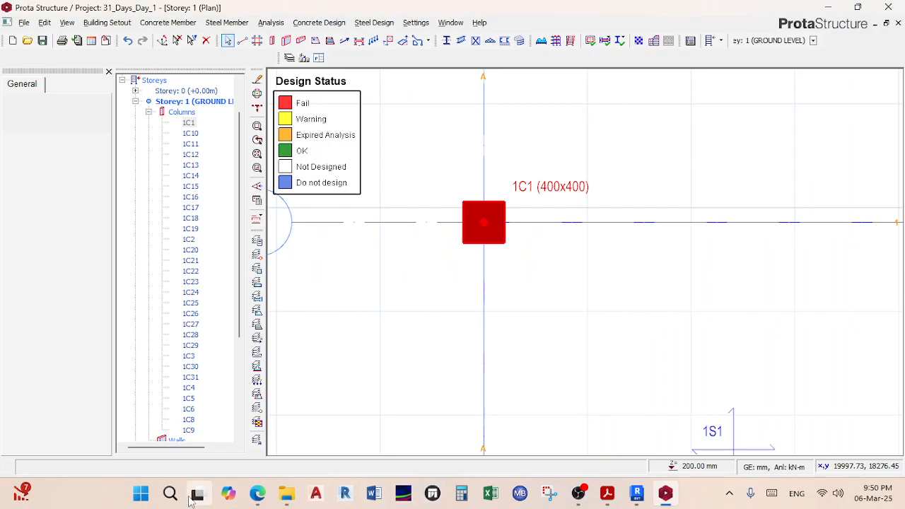
Step: Stop the Teams share, share the Entire Screen again, and minimize the meeting
{"action": "mouse_move", "coordinate": [256, 492]}
{"action": "left_click", "coordinate": [187, 441]}
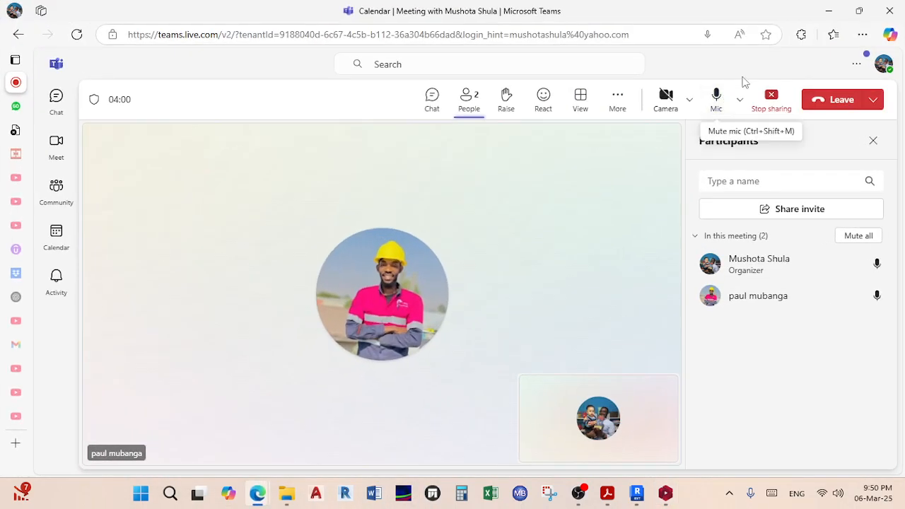
{"action": "left_click", "coordinate": [771, 99]}
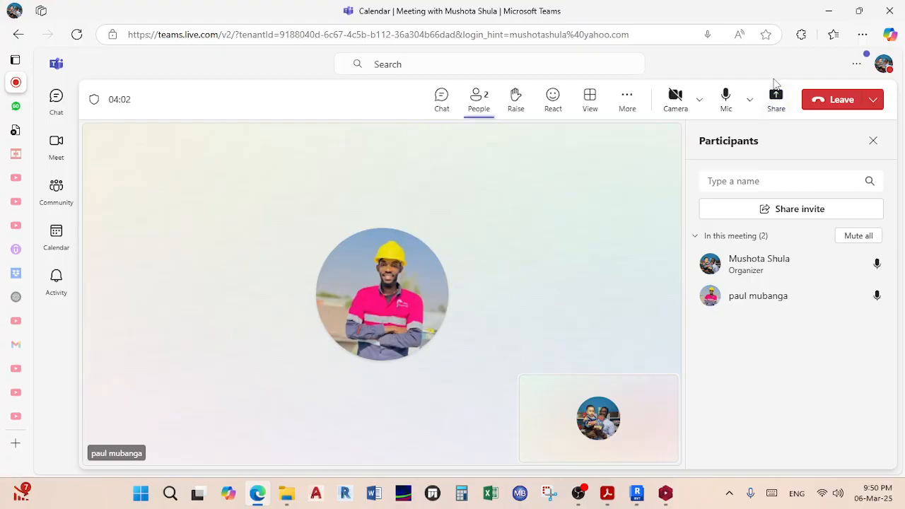
{"action": "left_click", "coordinate": [776, 97]}
{"action": "left_click", "coordinate": [634, 177]}
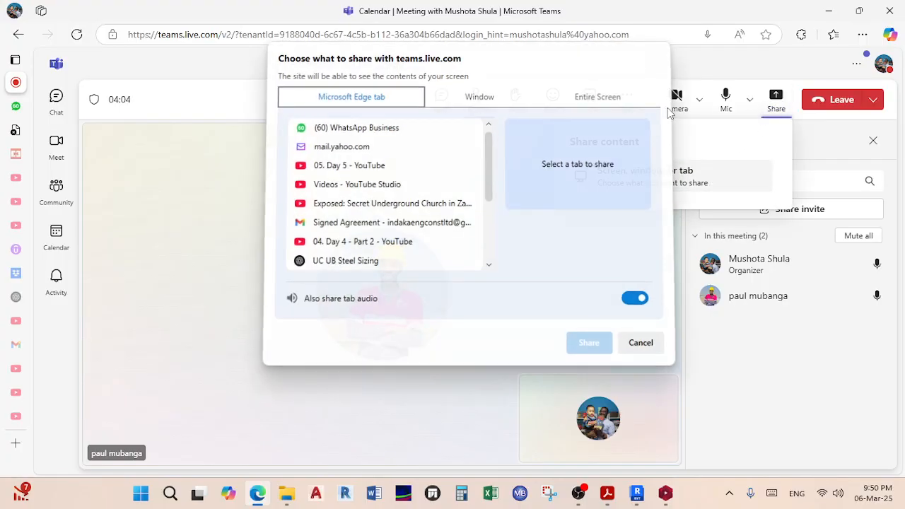
{"action": "left_click", "coordinate": [633, 106]}
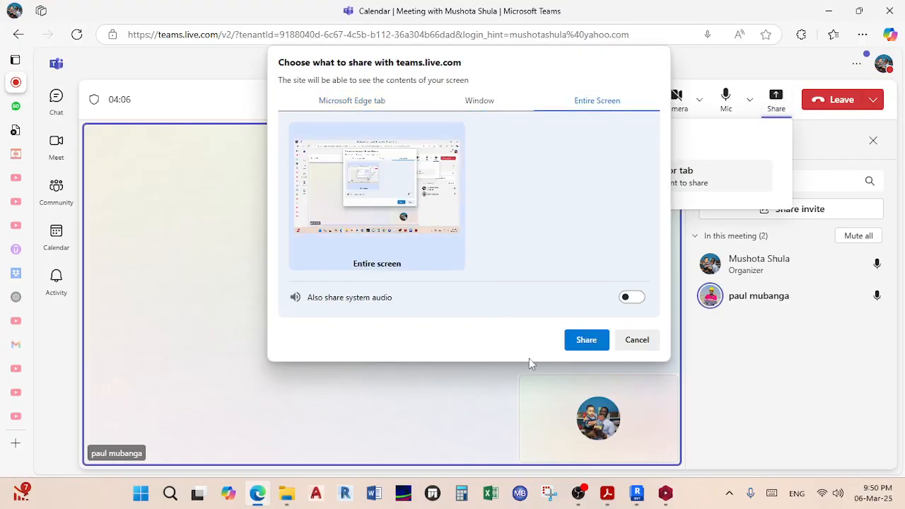
{"action": "left_click", "coordinate": [586, 340]}
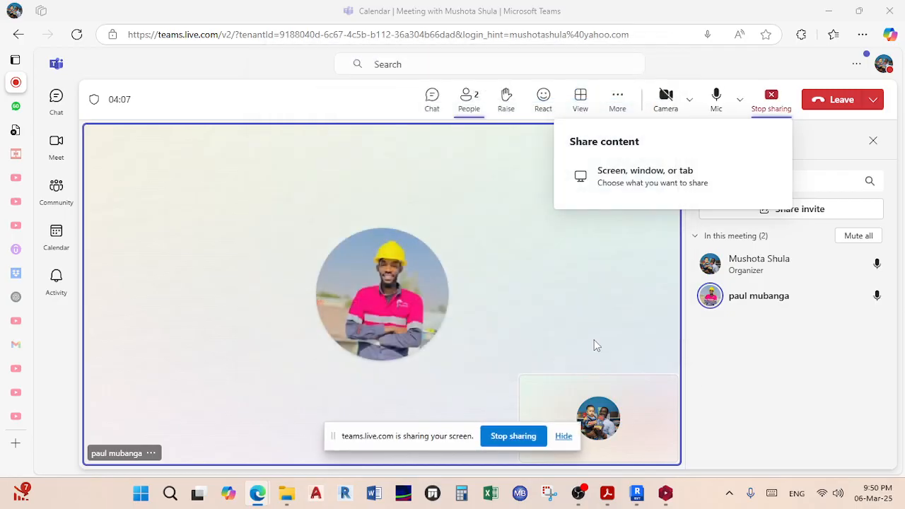
{"action": "left_click", "coordinate": [711, 296]}
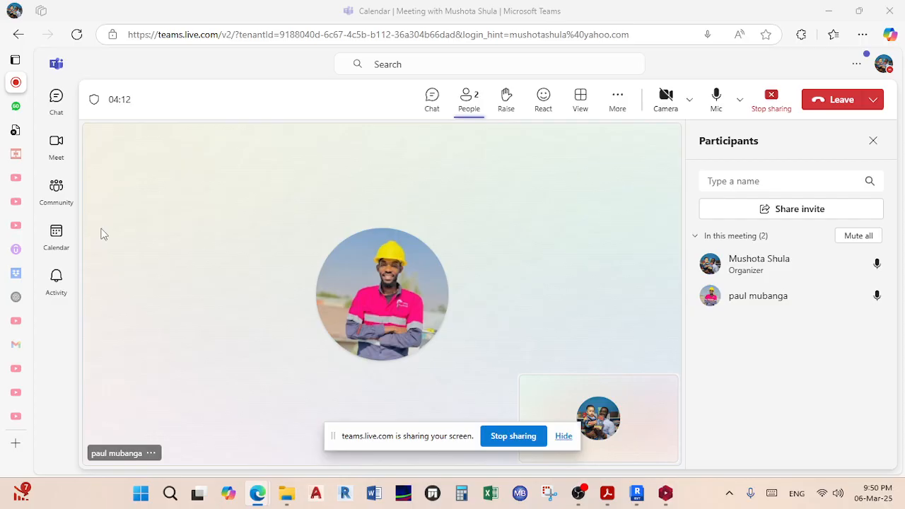
{"action": "left_click", "coordinate": [828, 10]}
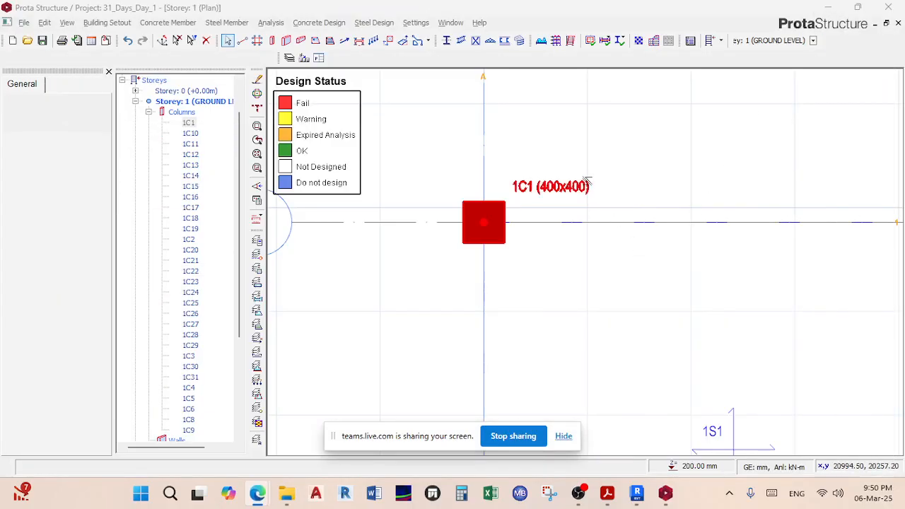
Step: Select column 1C1 on the Storey 1 plan and open its Column Section Design
{"action": "left_click", "coordinate": [617, 496]}
{"action": "left_click", "coordinate": [616, 494]}
{"action": "scroll", "coordinate": [567, 183], "scroll_direction": "up", "scroll_amount": 6}
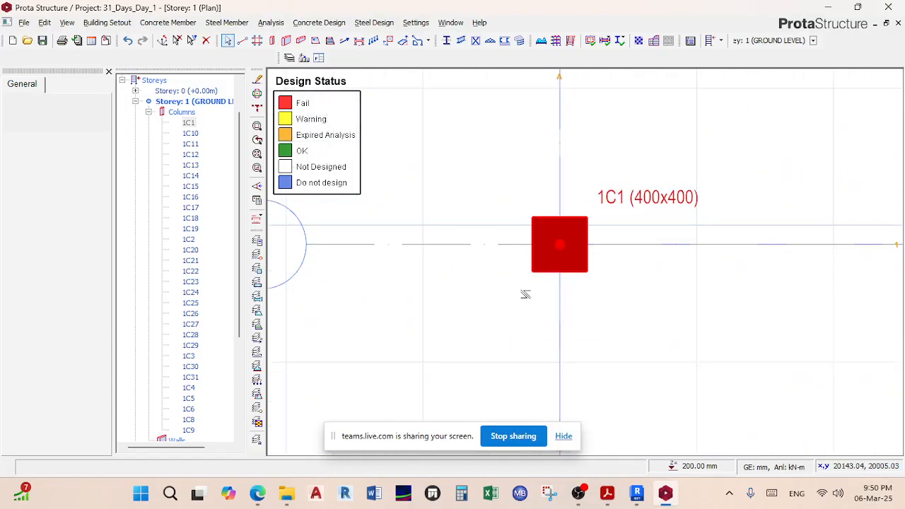
{"action": "left_click", "coordinate": [564, 437]}
{"action": "left_click", "coordinate": [620, 263]}
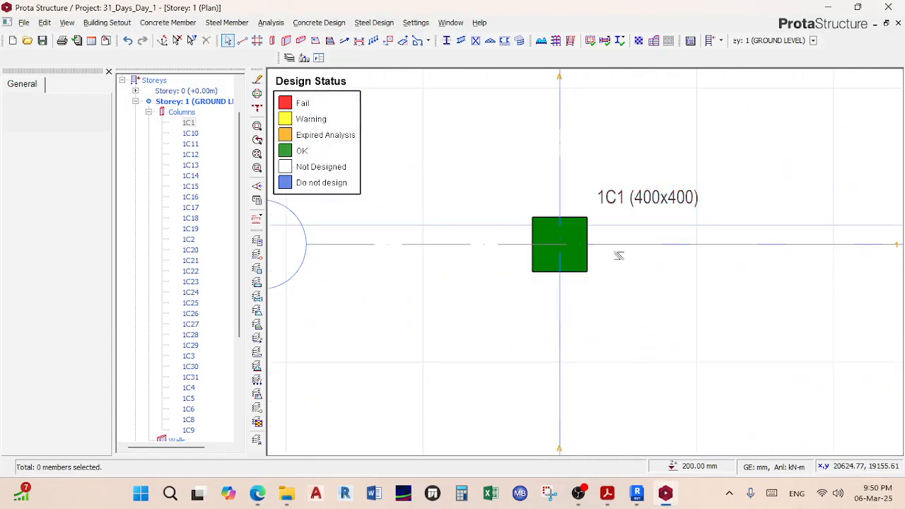
{"action": "left_click", "coordinate": [589, 224]}
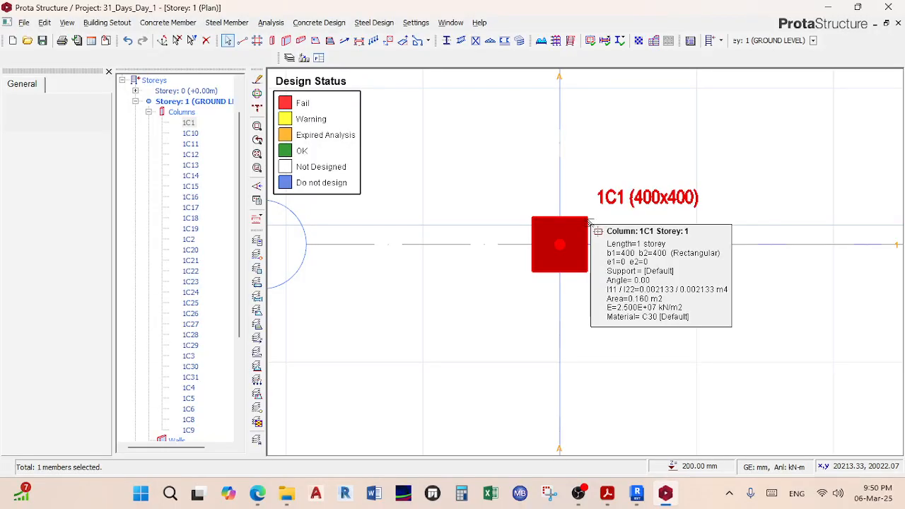
{"action": "right_click", "coordinate": [590, 223]}
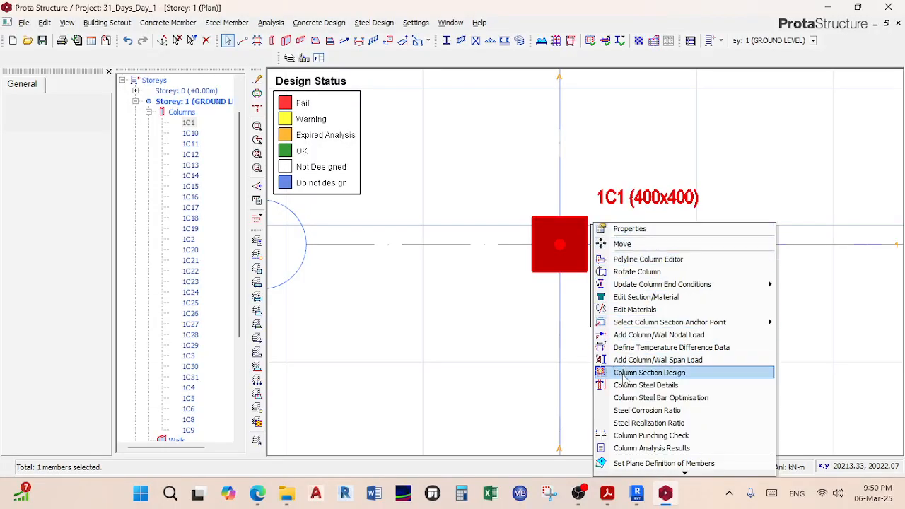
{"action": "left_click", "coordinate": [623, 378]}
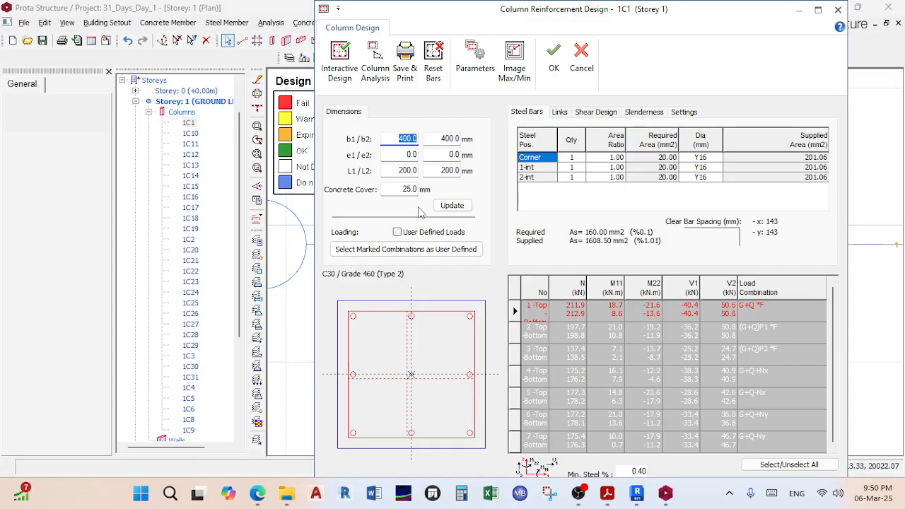
Step: Update 1C1's section with 30 mm and then 100 mm concrete cover
{"action": "double_click", "coordinate": [404, 189]}
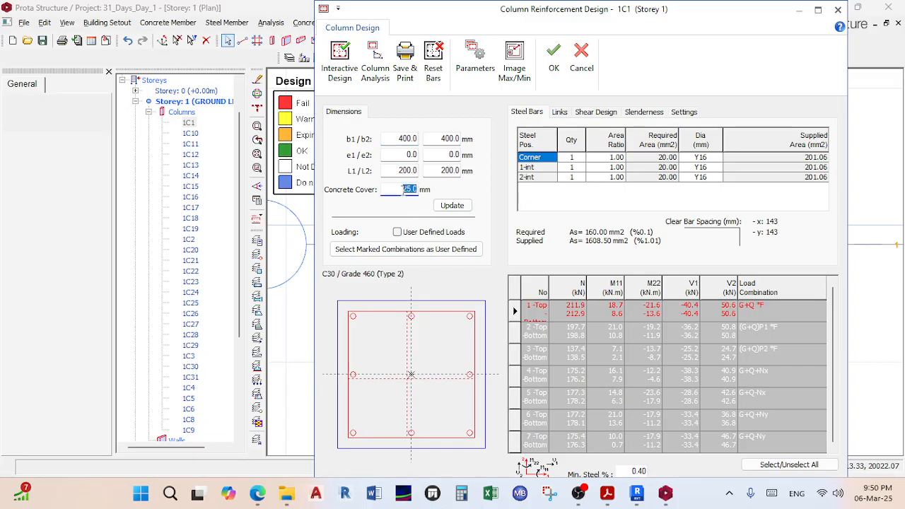
{"action": "type", "text": "30"}
{"action": "left_click", "coordinate": [440, 205]}
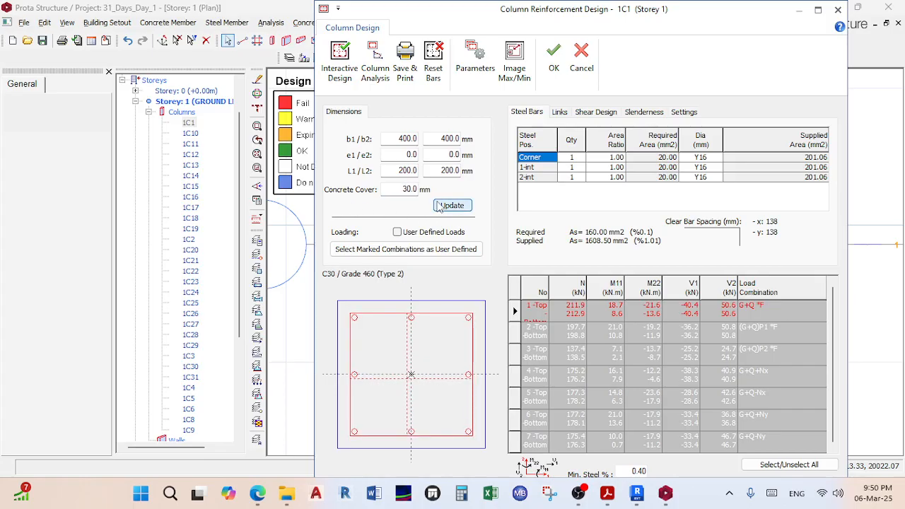
{"action": "double_click", "coordinate": [405, 191]}
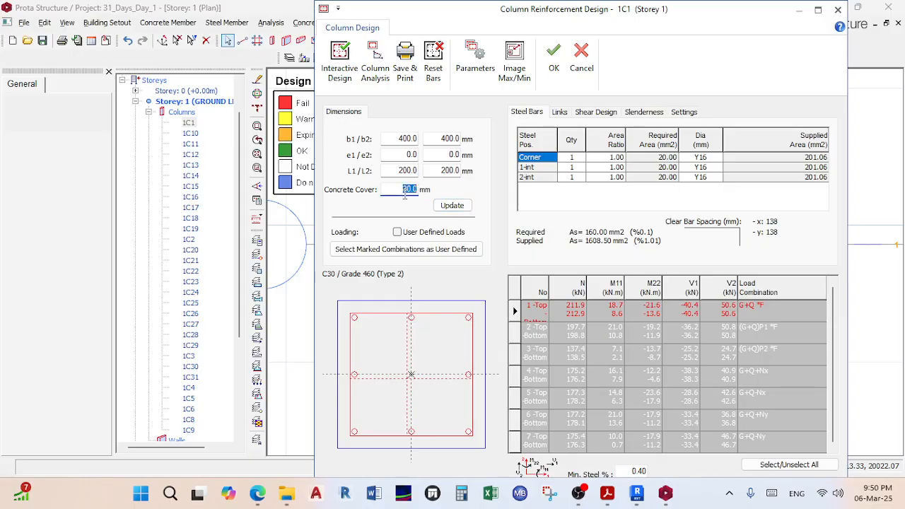
{"action": "type", "text": "10"}
{"action": "left_click", "coordinate": [453, 206]}
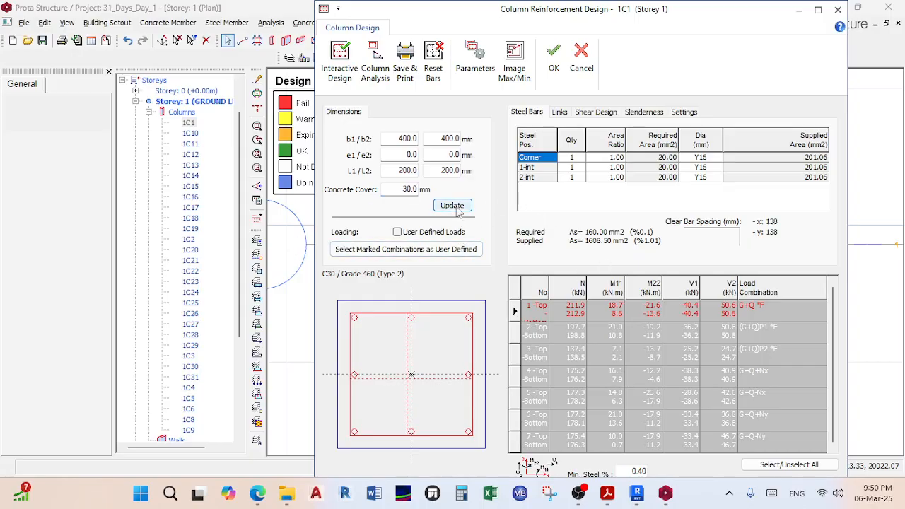
Step: Try 50 mm cover, restore 30 mm, and maximise the design window
{"action": "double_click", "coordinate": [409, 189]}
{"action": "type", "text": "50"}
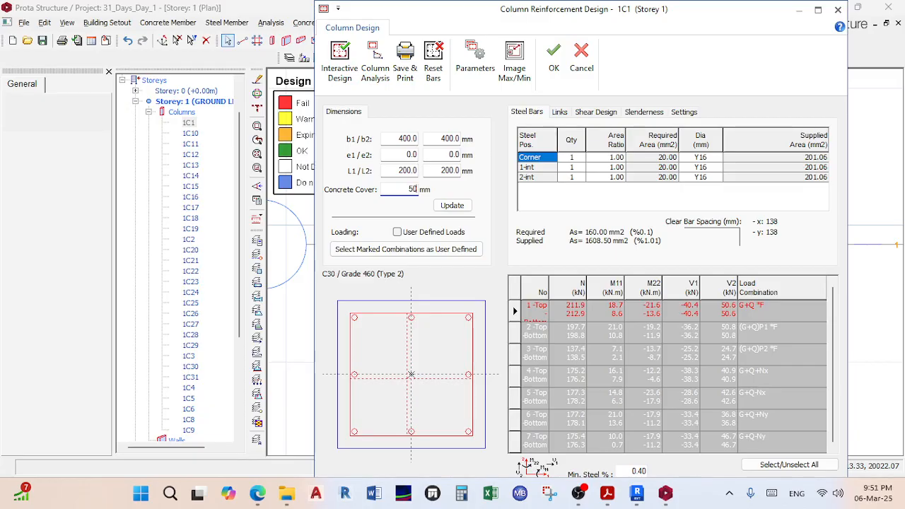
{"action": "left_click", "coordinate": [452, 205]}
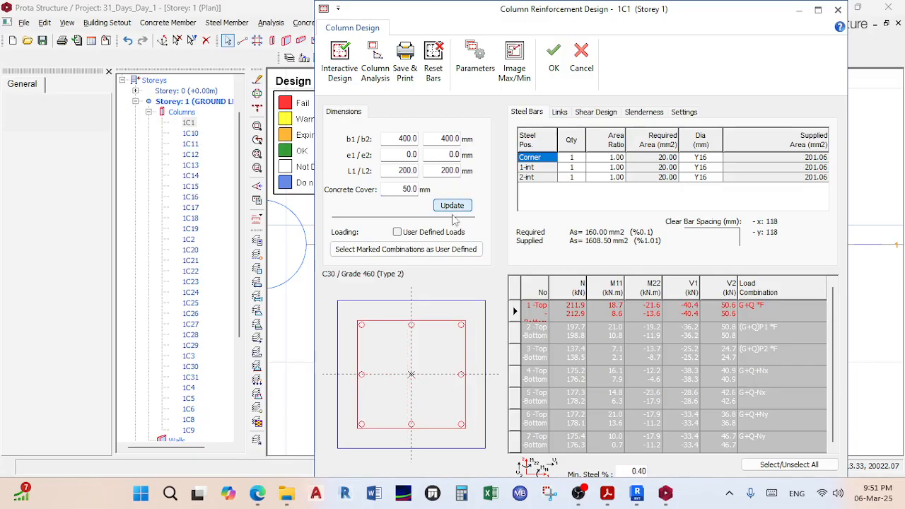
{"action": "double_click", "coordinate": [408, 189]}
{"action": "type", "text": "3"}
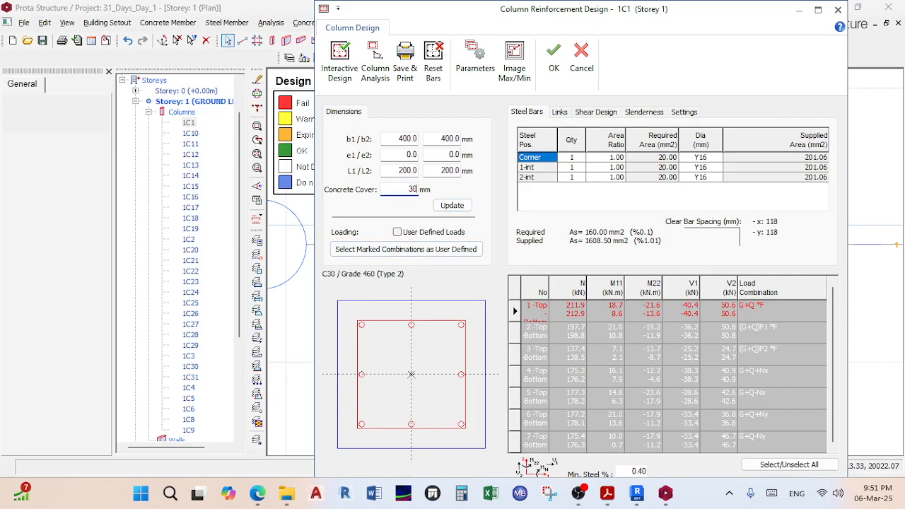
{"action": "type", "text": "0"}
{"action": "left_click", "coordinate": [451, 205]}
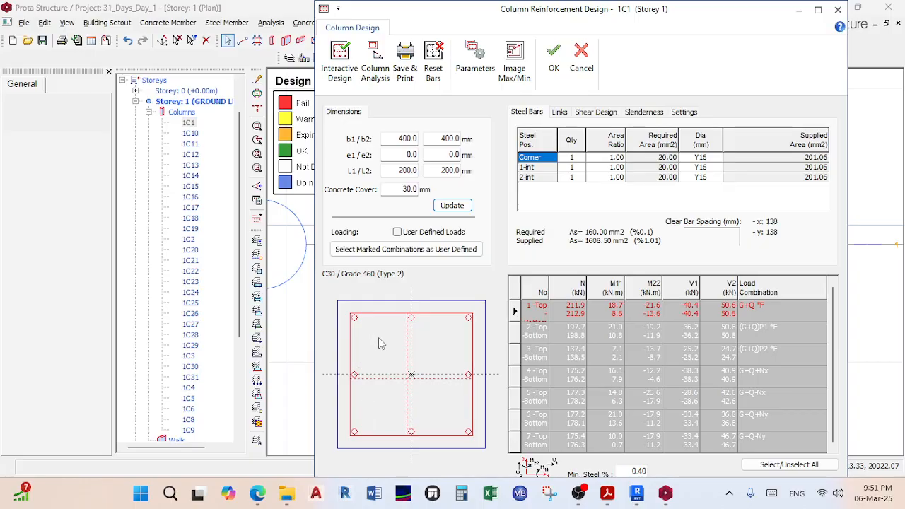
{"action": "double_click", "coordinate": [725, 14]}
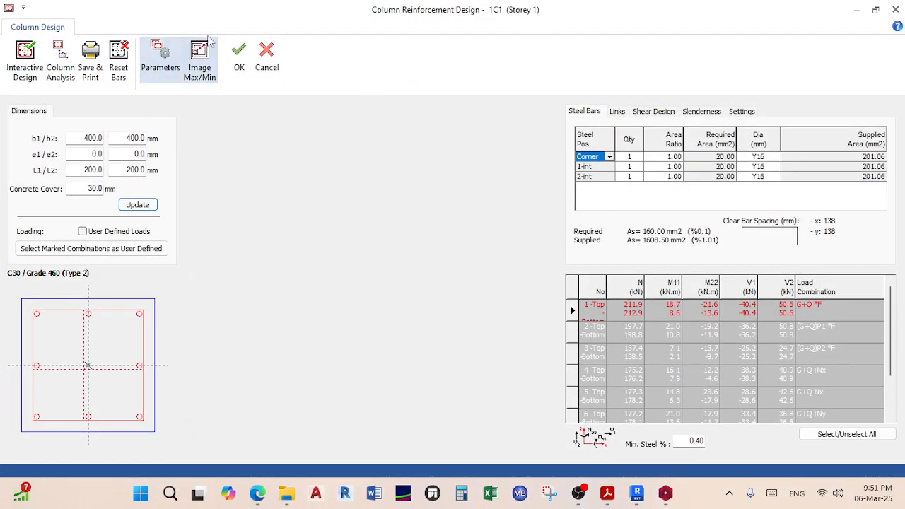
Step: Restore and widen the design window, then set Corner, 1-int and 2-int bars to Y12
{"action": "double_click", "coordinate": [239, 19]}
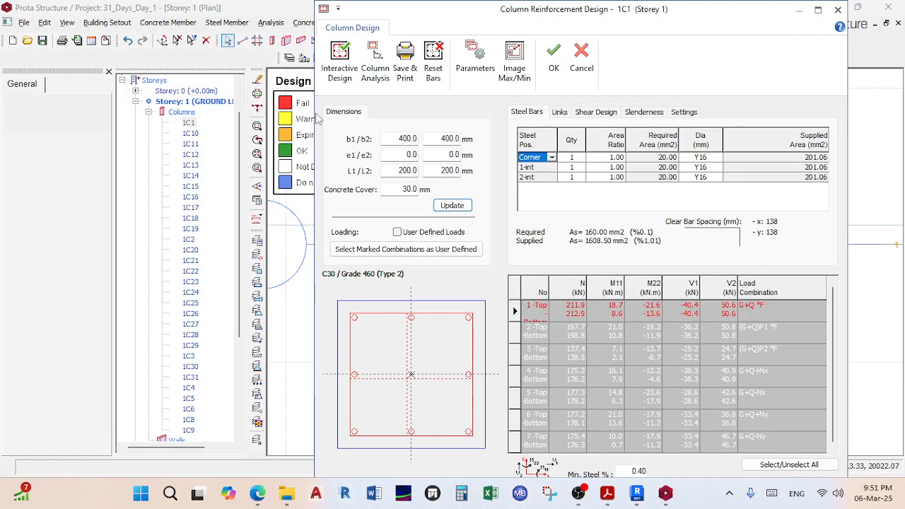
{"action": "left_click_drag", "start_coordinate": [315, 113], "coordinate": [183, 113]}
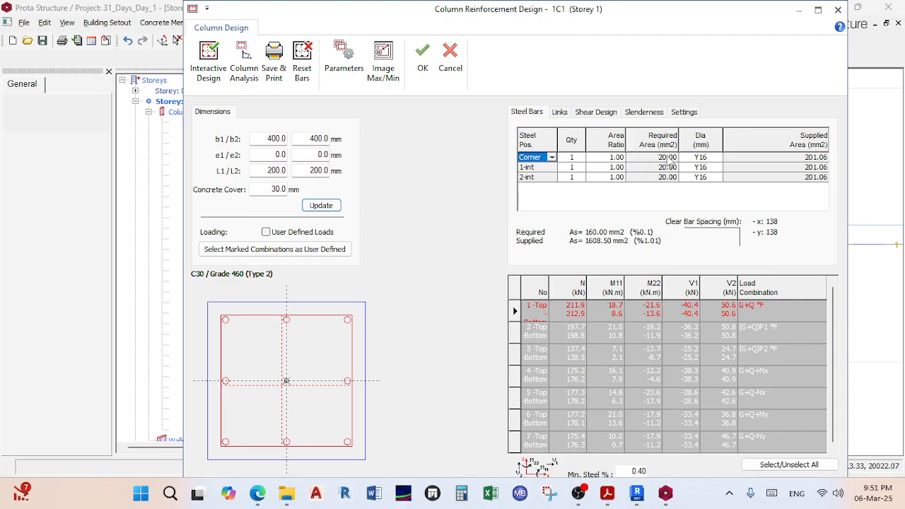
{"action": "left_click", "coordinate": [667, 160]}
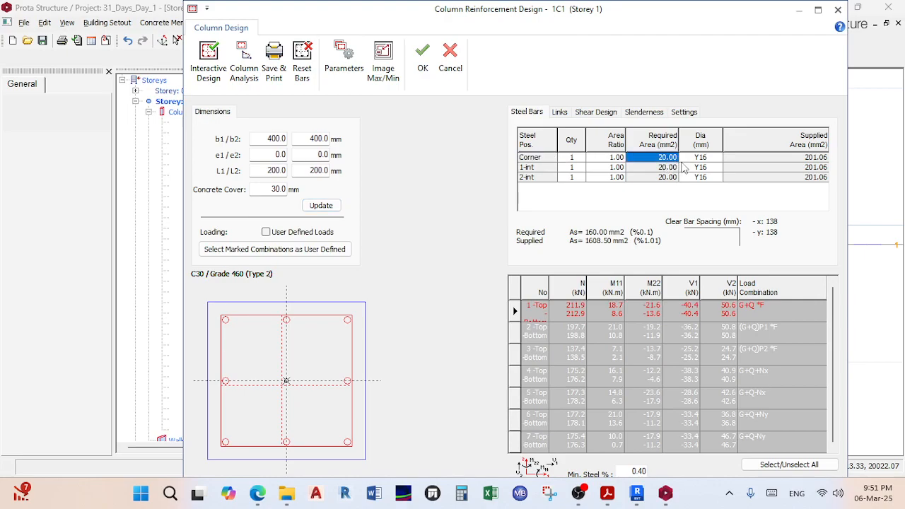
{"action": "left_click", "coordinate": [721, 158]}
{"action": "left_click", "coordinate": [719, 157]}
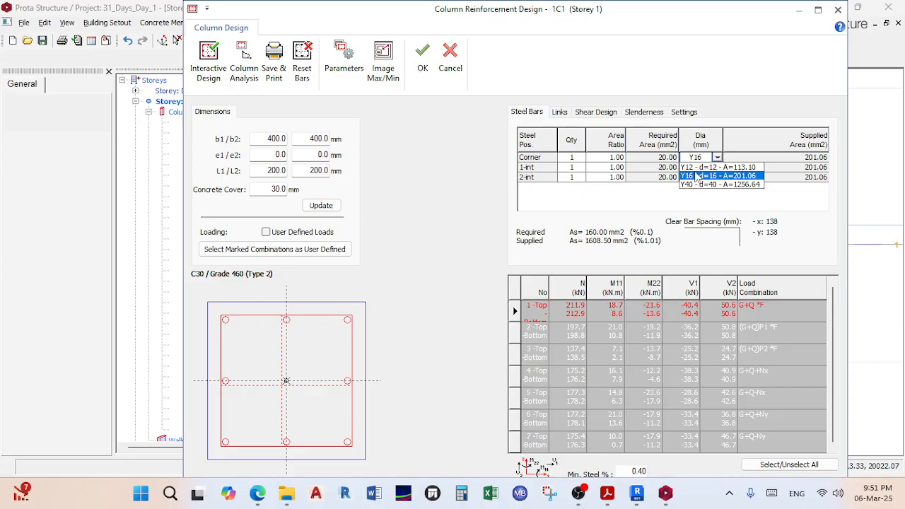
{"action": "left_click", "coordinate": [699, 168]}
{"action": "left_click", "coordinate": [707, 167]}
{"action": "left_click", "coordinate": [717, 166]}
{"action": "left_click", "coordinate": [707, 178]}
{"action": "left_click", "coordinate": [707, 177]}
{"action": "left_click", "coordinate": [718, 176]}
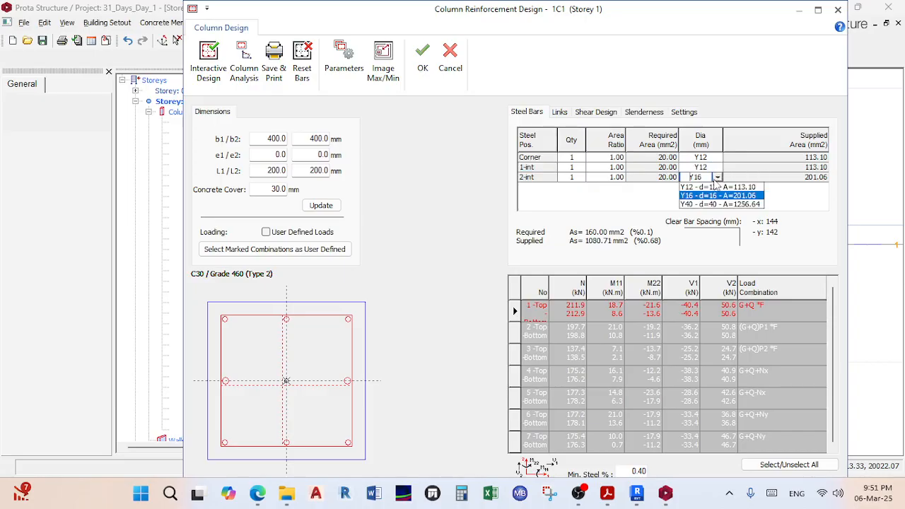
{"action": "left_click", "coordinate": [705, 187]}
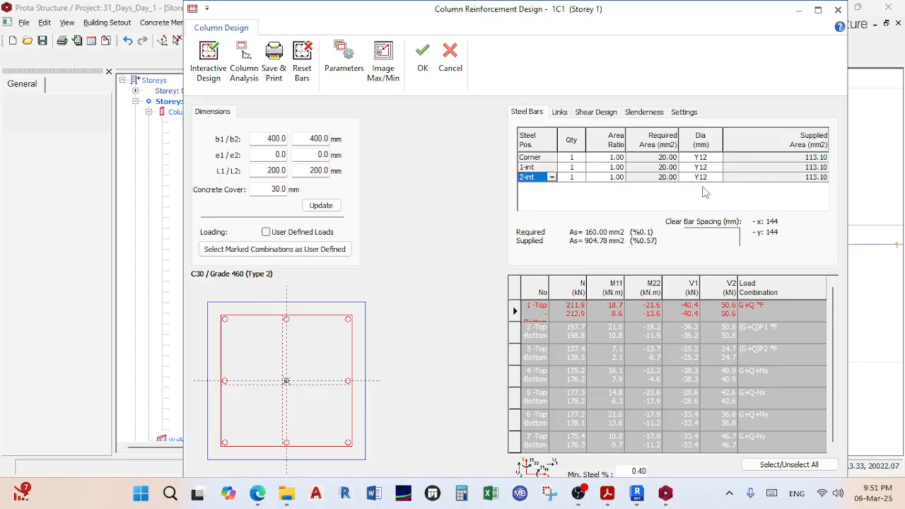
Step: Accept the Y12 design and bring up column 1C1's options on the plan
{"action": "left_click", "coordinate": [422, 60]}
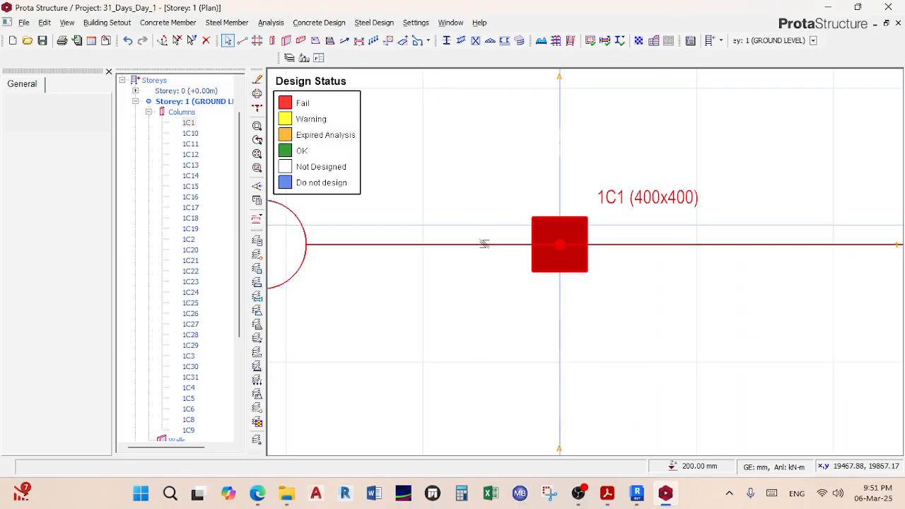
{"action": "left_click", "coordinate": [484, 245]}
{"action": "scroll", "coordinate": [490, 241], "scroll_direction": "down", "scroll_amount": 3}
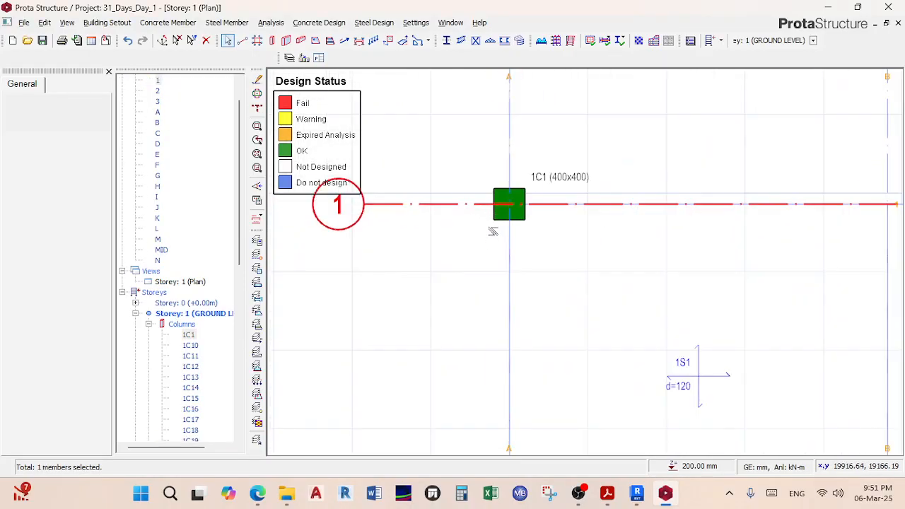
{"action": "right_click", "coordinate": [499, 213]}
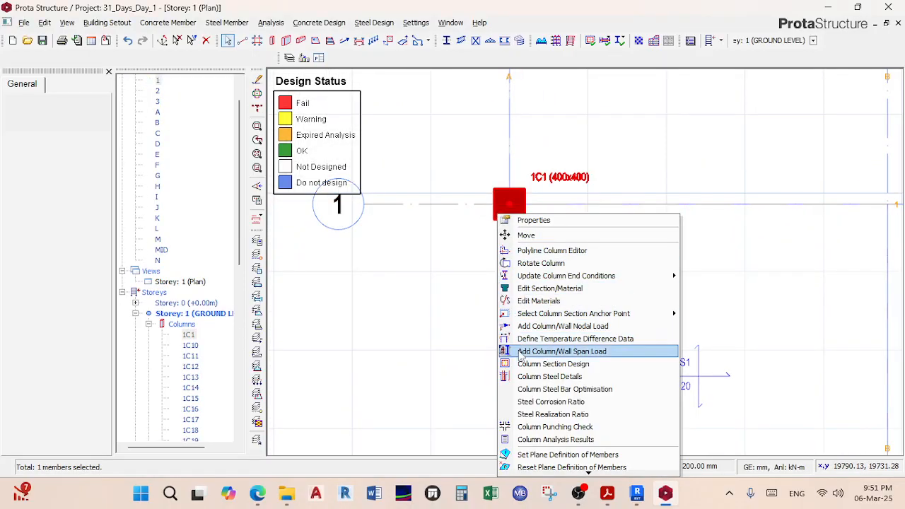
Step: Reopen 1C1's Column Section Design and set Corner, 1-int and 2-int bars to Y16
{"action": "left_click", "coordinate": [535, 362]}
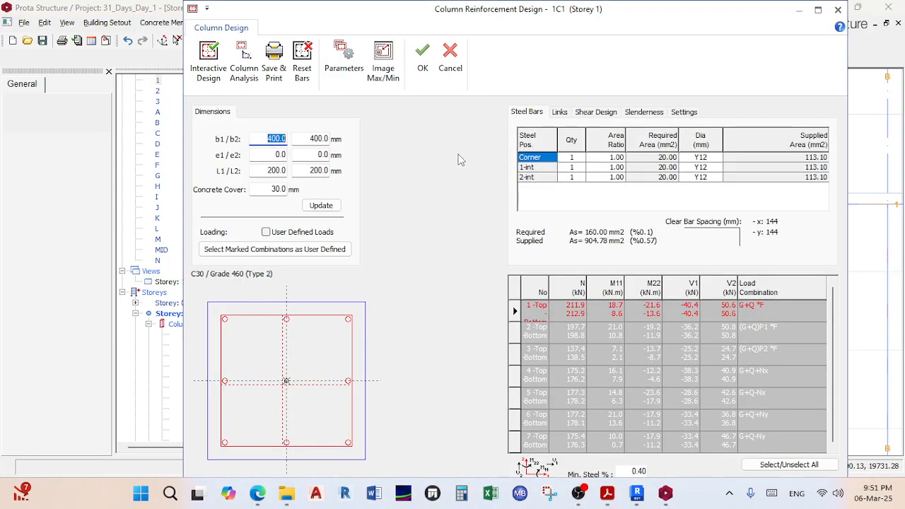
{"action": "left_click", "coordinate": [718, 159]}
{"action": "left_click", "coordinate": [718, 158]}
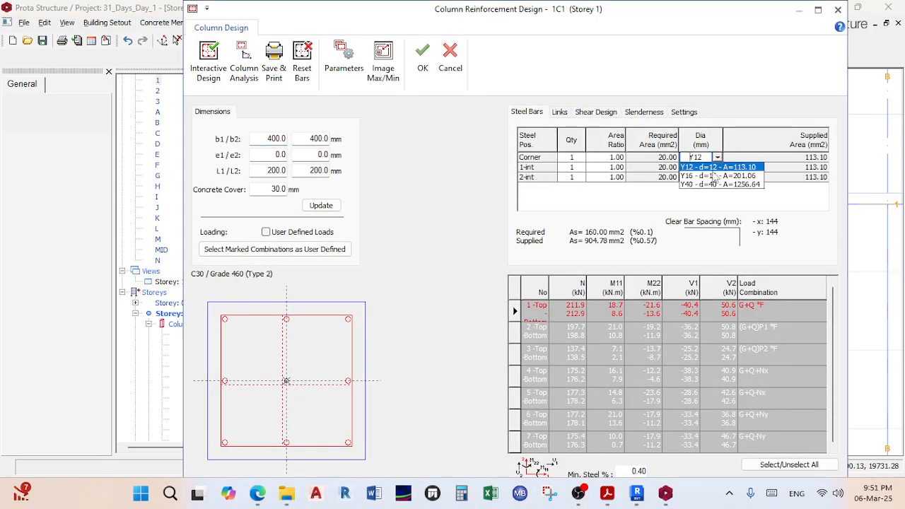
{"action": "left_click", "coordinate": [711, 177]}
{"action": "left_click", "coordinate": [718, 168]}
{"action": "left_click", "coordinate": [717, 167]}
{"action": "left_click", "coordinate": [710, 186]}
{"action": "left_click", "coordinate": [711, 177]}
{"action": "left_click", "coordinate": [718, 179]}
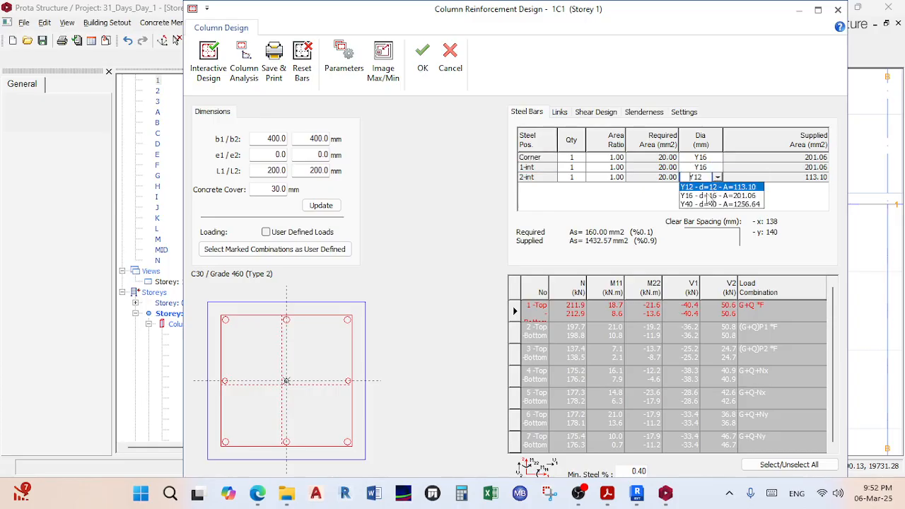
{"action": "left_click", "coordinate": [711, 195]}
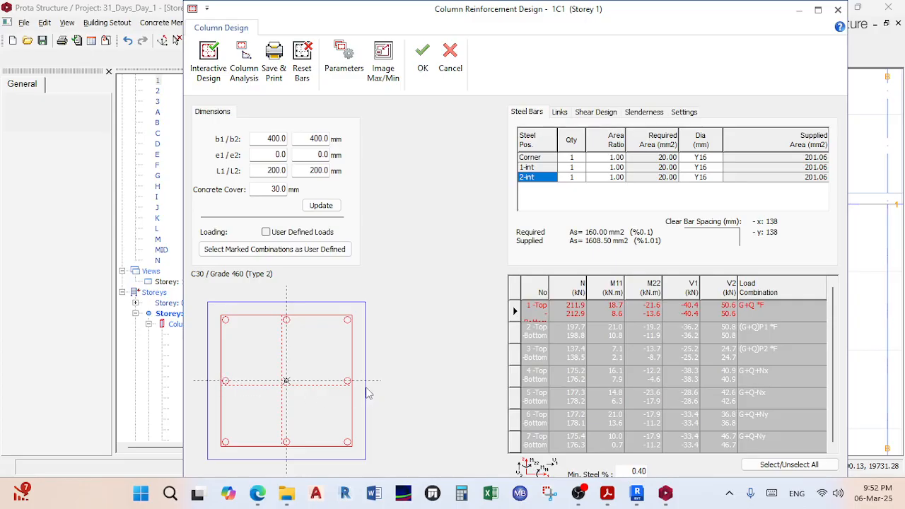
Step: Allow only the Single Link and Double Links patterns for column 1C1
{"action": "left_click", "coordinate": [563, 115]}
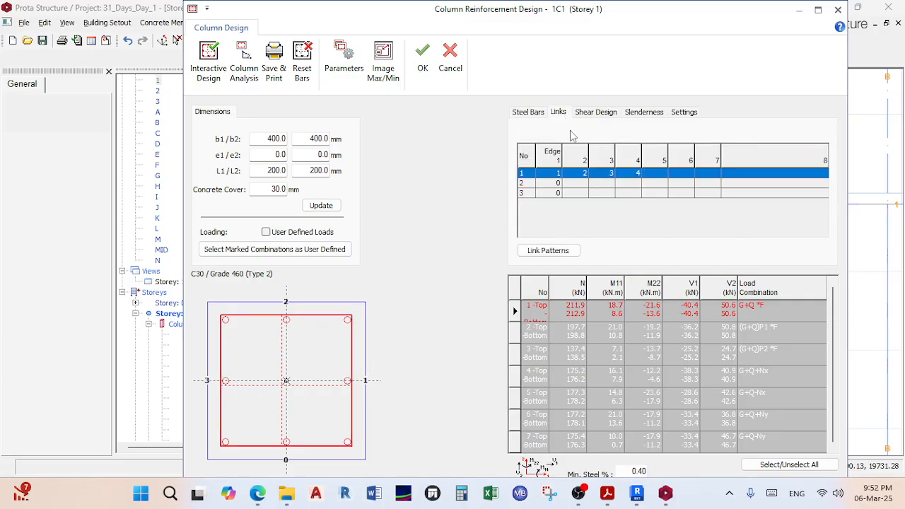
{"action": "left_click", "coordinate": [548, 251]}
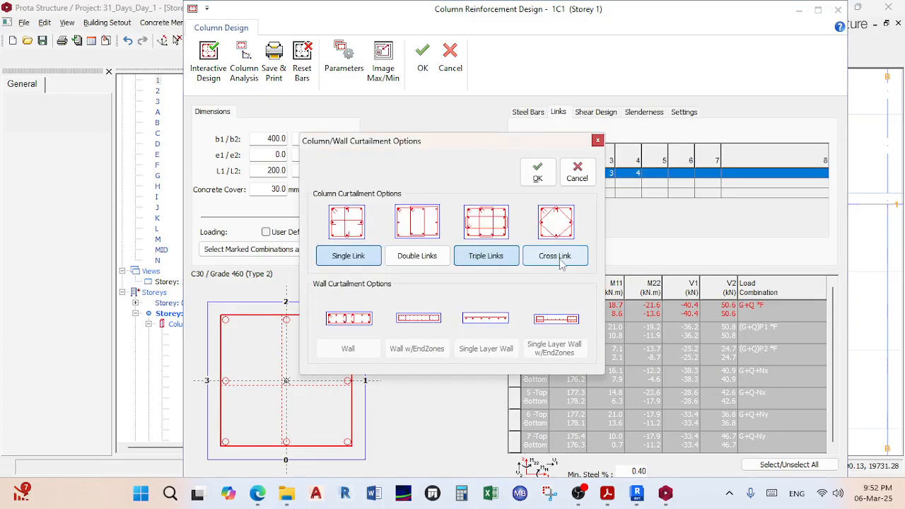
{"action": "left_click_drag", "start_coordinate": [424, 139], "coordinate": [510, 95]}
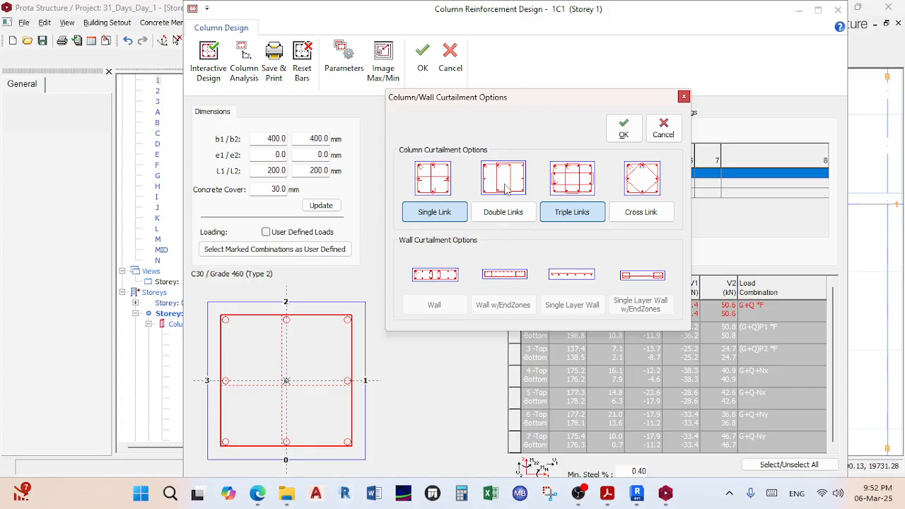
{"action": "left_click", "coordinate": [506, 214]}
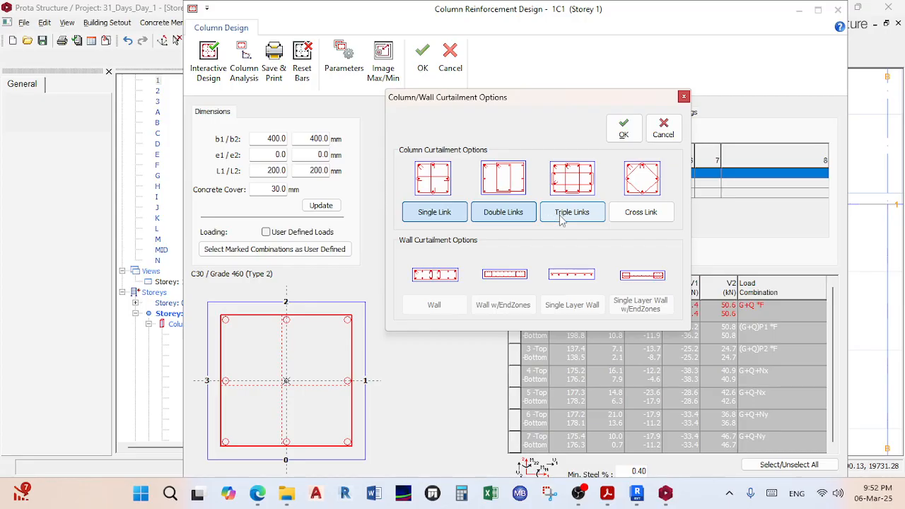
{"action": "left_click", "coordinate": [634, 218]}
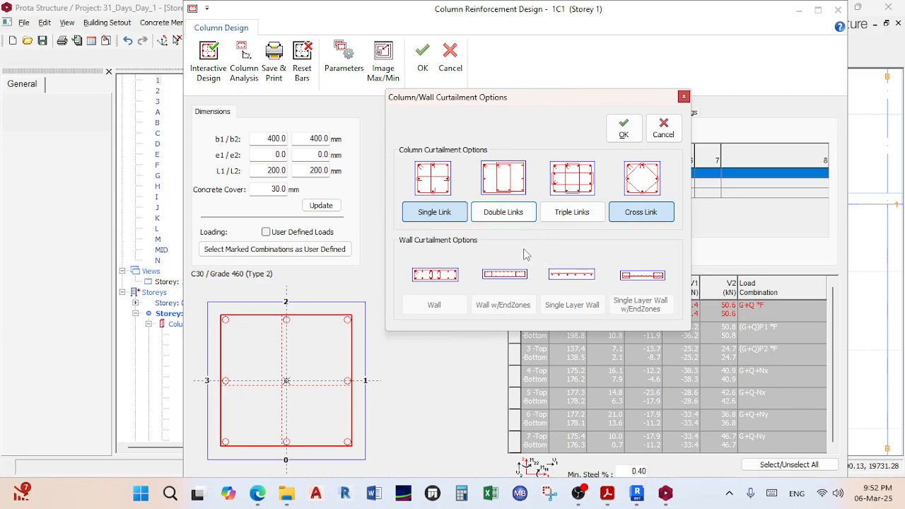
{"action": "left_click", "coordinate": [507, 218]}
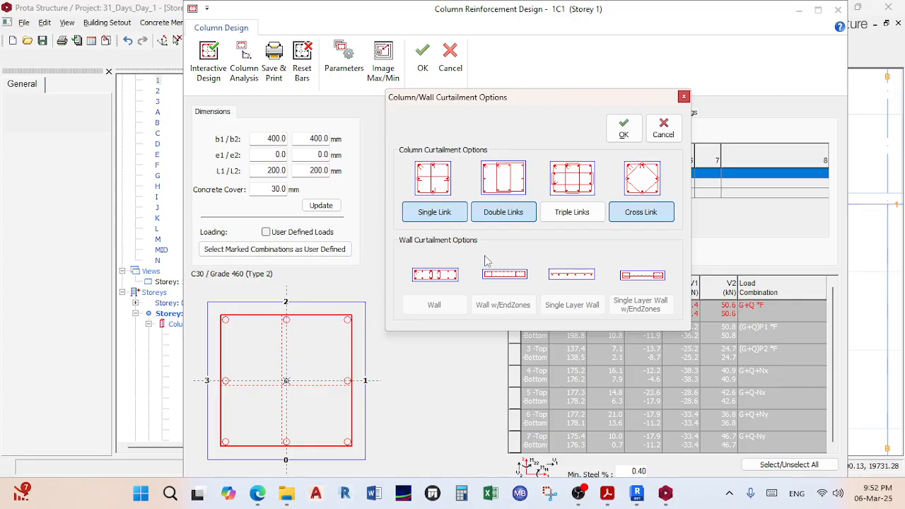
{"action": "left_click", "coordinate": [642, 219]}
{"action": "left_click", "coordinate": [455, 220]}
{"action": "left_click", "coordinate": [455, 224]}
{"action": "left_click", "coordinate": [624, 129]}
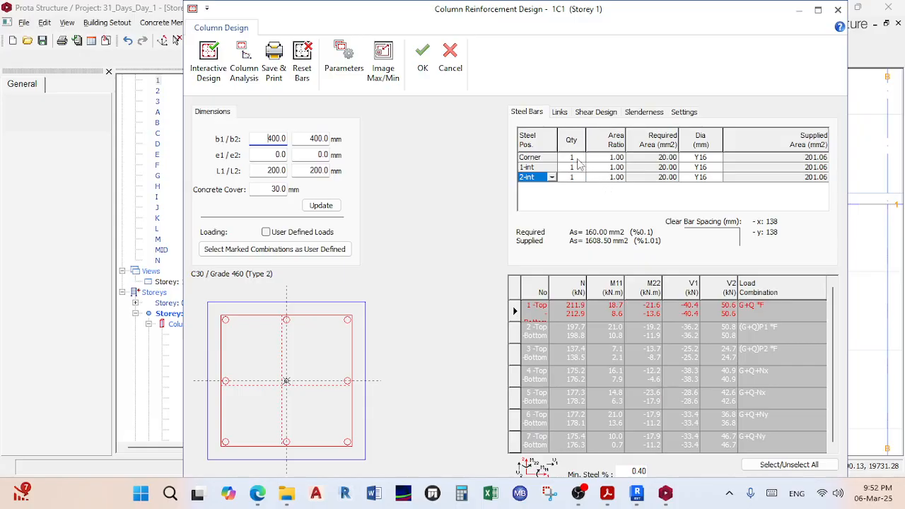
Step: Change the corner bar quantity to 2, revert it to 1, and show the Links table
{"action": "left_click", "coordinate": [579, 159]}
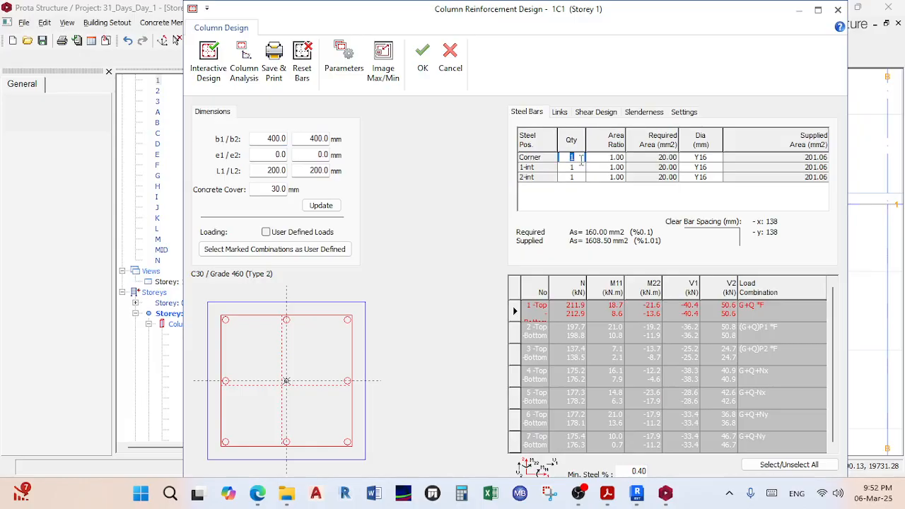
{"action": "type", "text": "2"}
{"action": "key", "text": "Tab"}
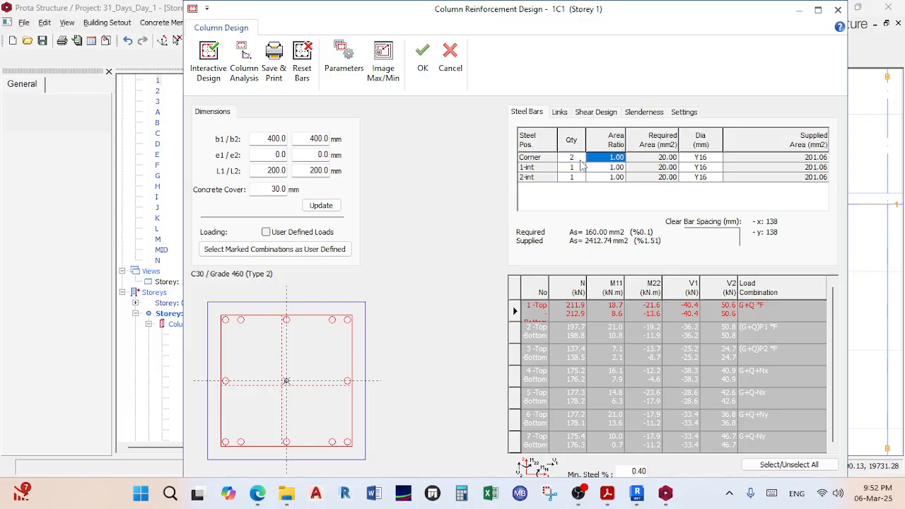
{"action": "left_click", "coordinate": [580, 161]}
{"action": "type", "text": "1"}
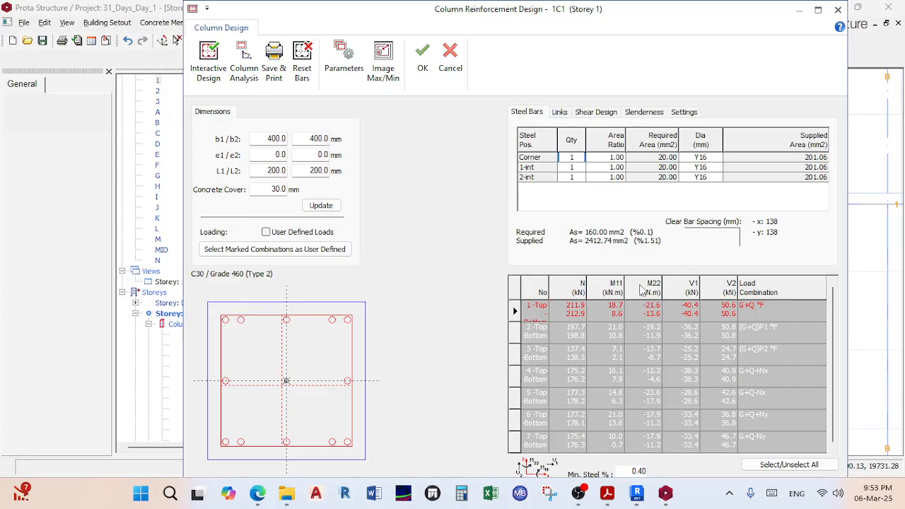
{"action": "left_click", "coordinate": [556, 113]}
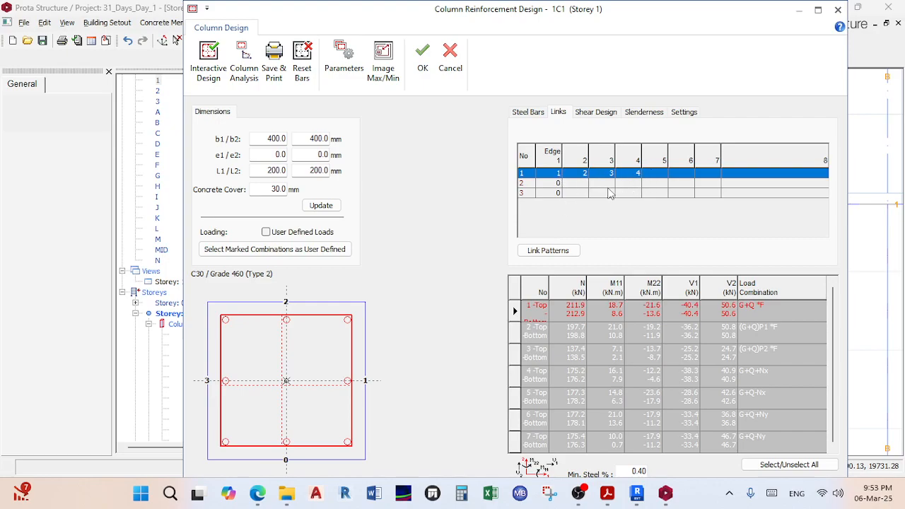
Step: Preview link rows 2 and 3, then choose the Triple Links pattern
{"action": "left_click", "coordinate": [558, 184]}
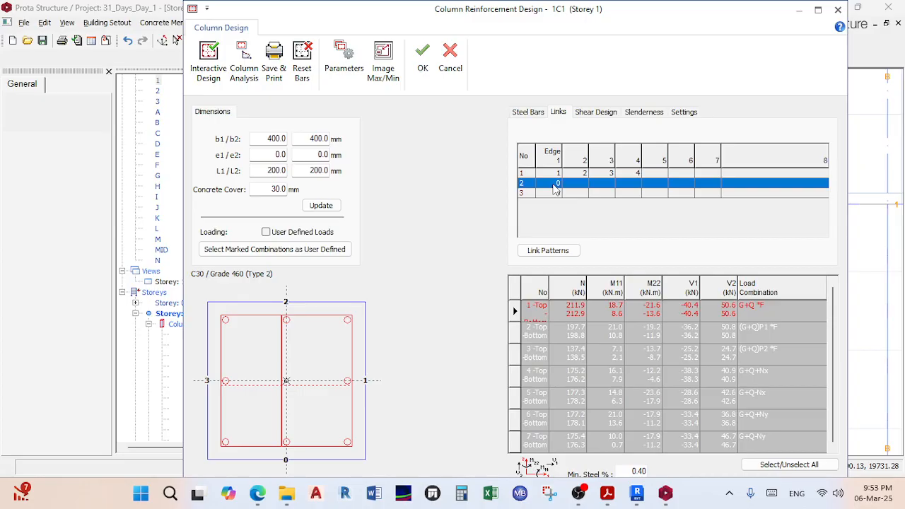
{"action": "left_click", "coordinate": [558, 195]}
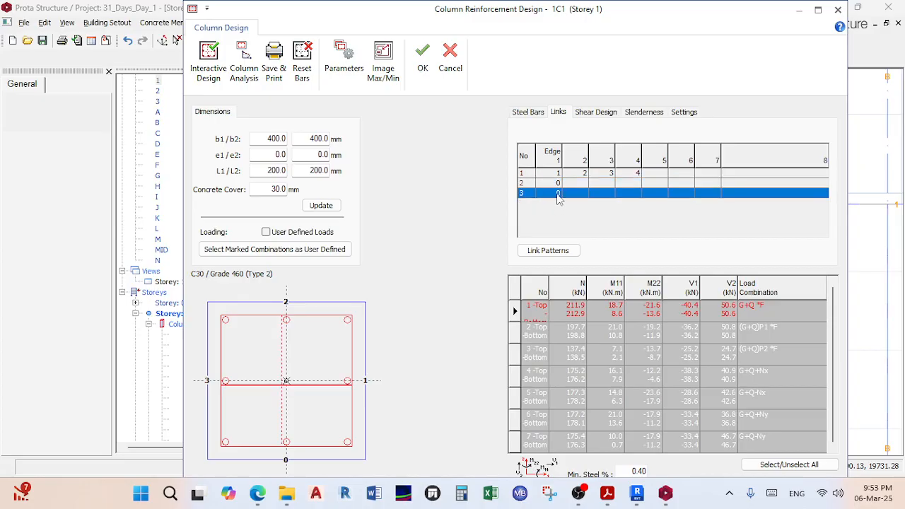
{"action": "left_click", "coordinate": [548, 250]}
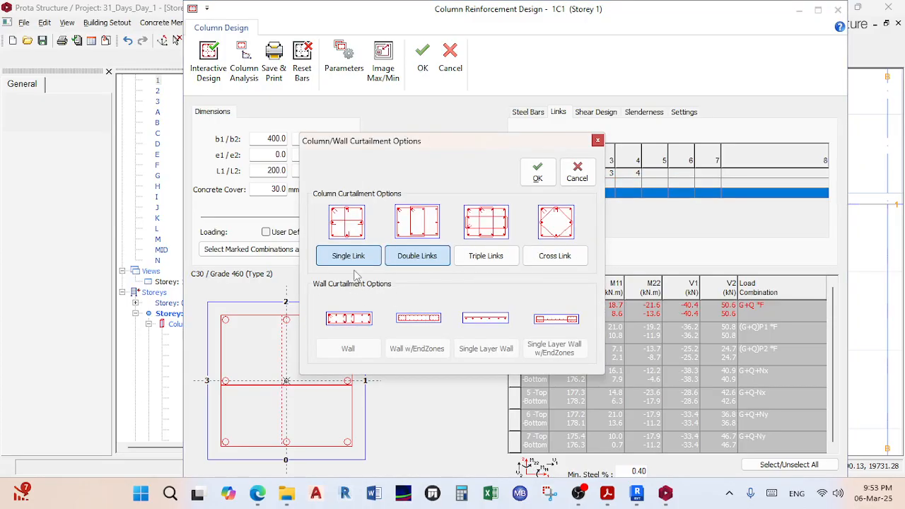
{"action": "left_click", "coordinate": [485, 263]}
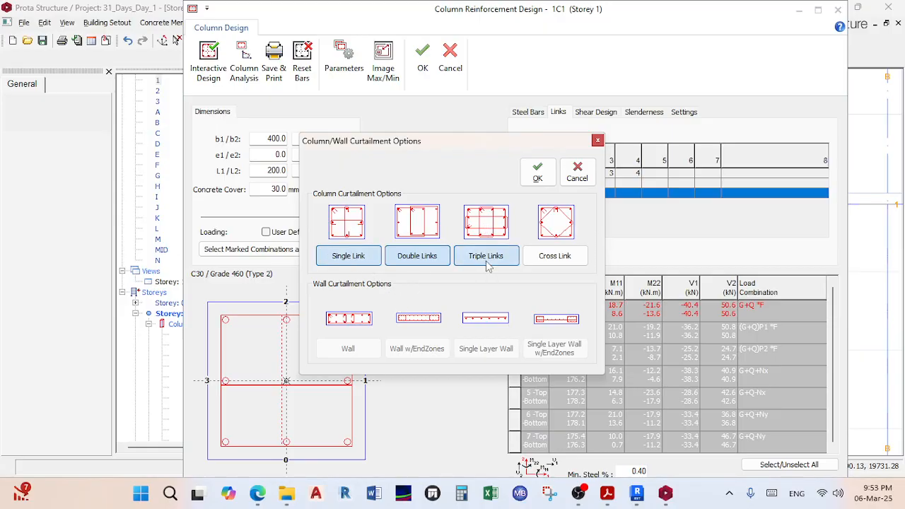
{"action": "left_click", "coordinate": [537, 172]}
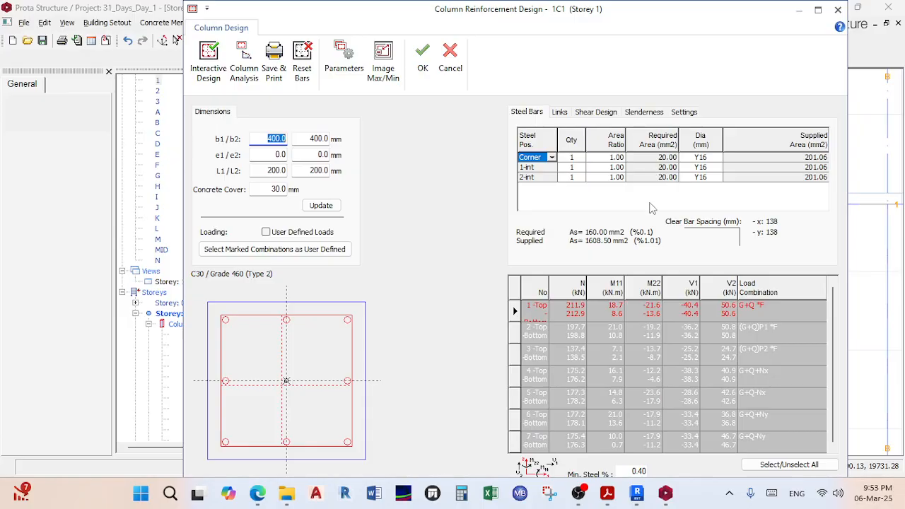
Step: Review link rows 1–3 on the section and open the Slenderness settings
{"action": "left_click", "coordinate": [562, 113]}
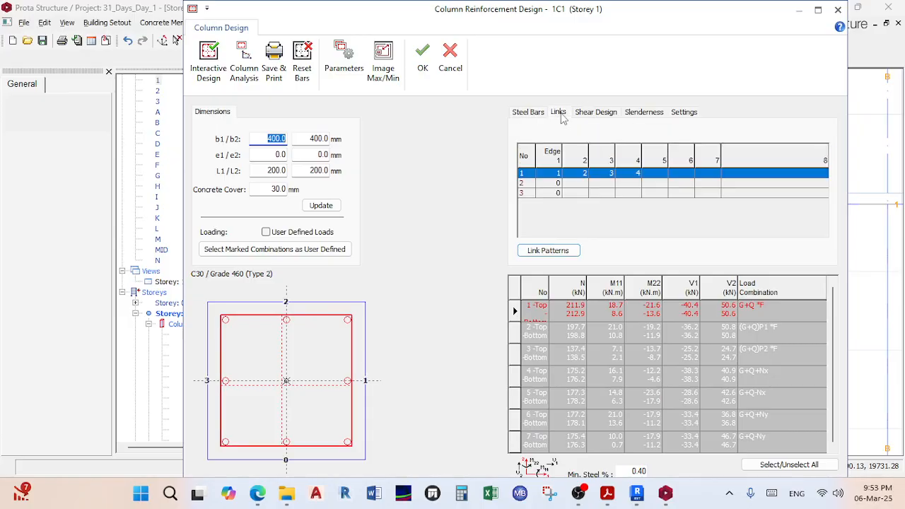
{"action": "left_click", "coordinate": [578, 176]}
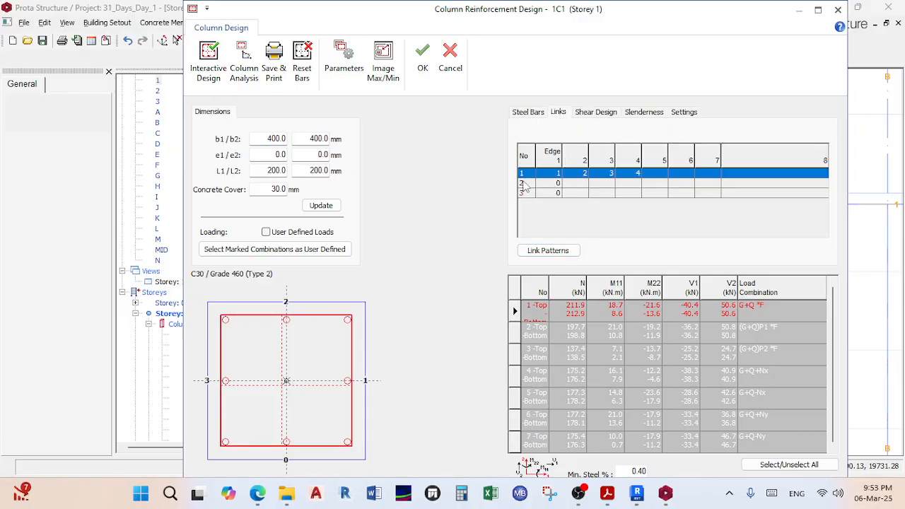
{"action": "left_click", "coordinate": [553, 185]}
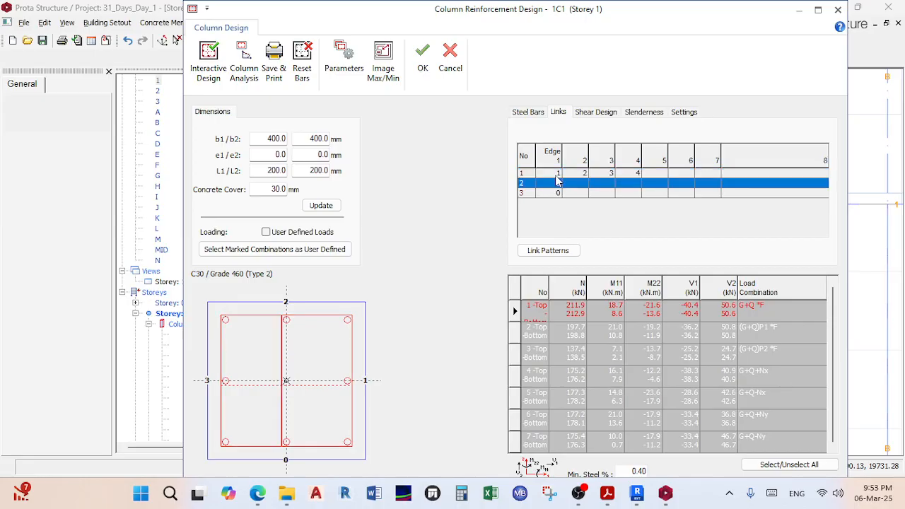
{"action": "left_click", "coordinate": [559, 194]}
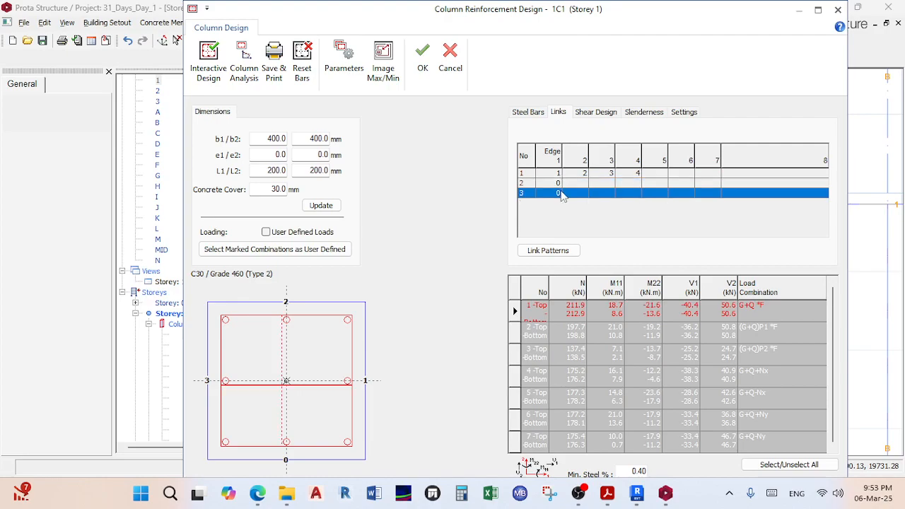
{"action": "left_click", "coordinate": [575, 185]}
{"action": "left_click", "coordinate": [581, 194]}
{"action": "left_click", "coordinate": [644, 112]}
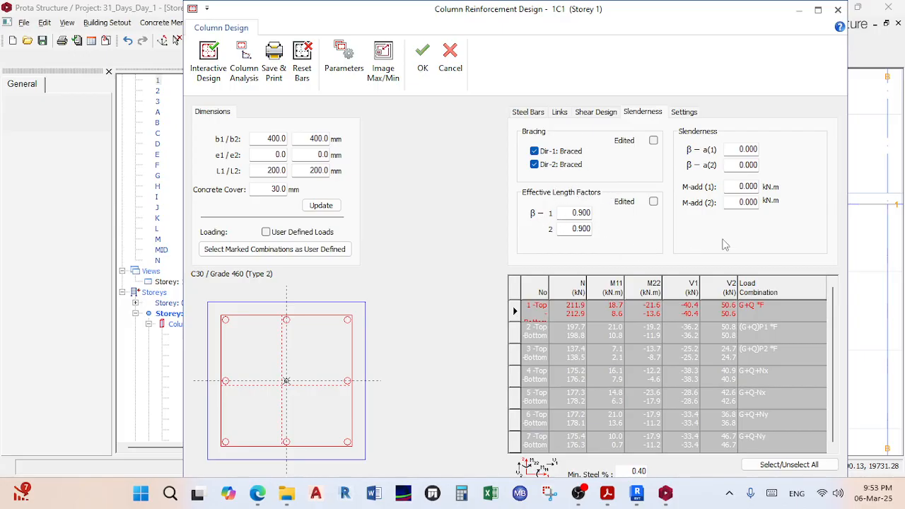
Step: Review column 1C1's shear design and link results in the design window
{"action": "left_click", "coordinate": [593, 113]}
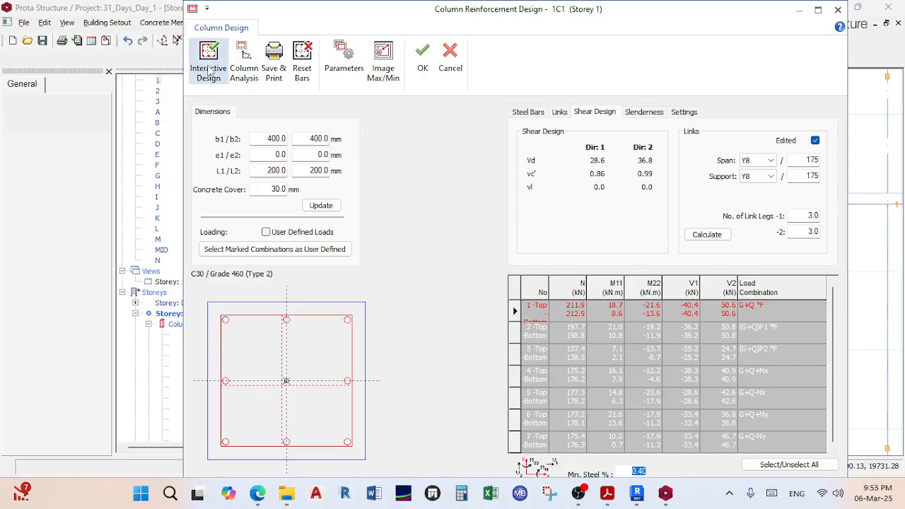
{"action": "left_click", "coordinate": [817, 10]}
{"action": "double_click", "coordinate": [440, 15]}
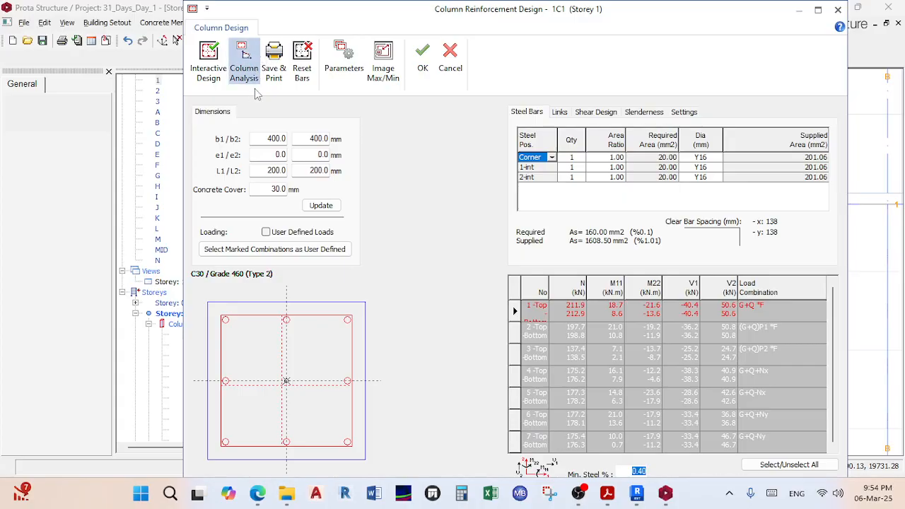
Step: Show 1C1's N–M and M11–M22 interaction diagrams for 8Y16, then switch to the Teams meeting
{"action": "left_click", "coordinate": [244, 63]}
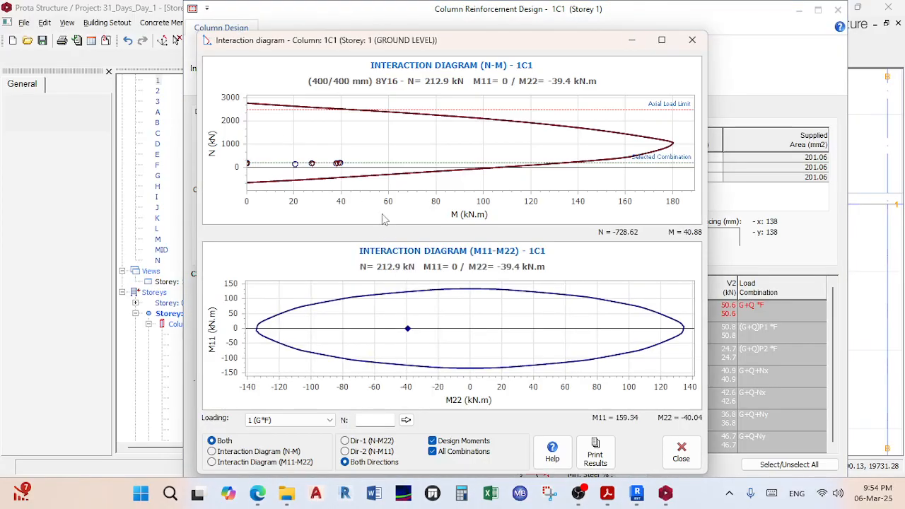
{"action": "mouse_move", "coordinate": [258, 492]}
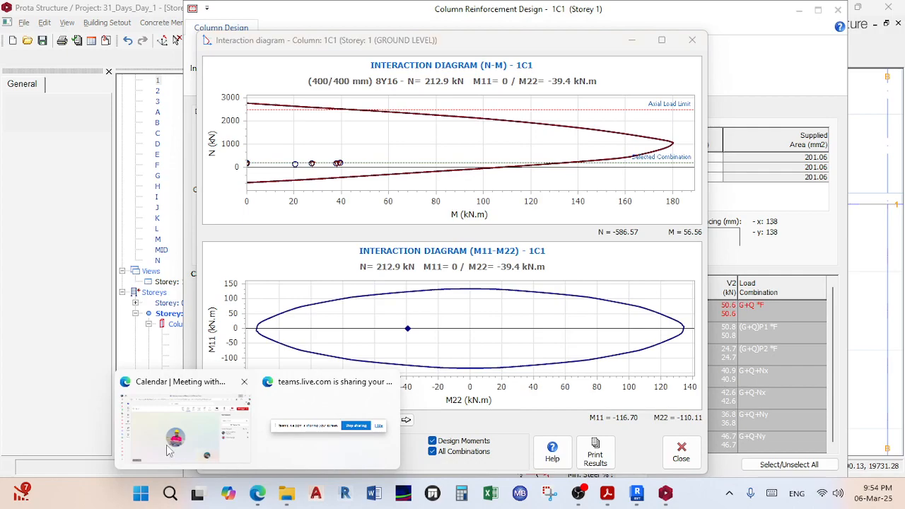
{"action": "left_click", "coordinate": [170, 451]}
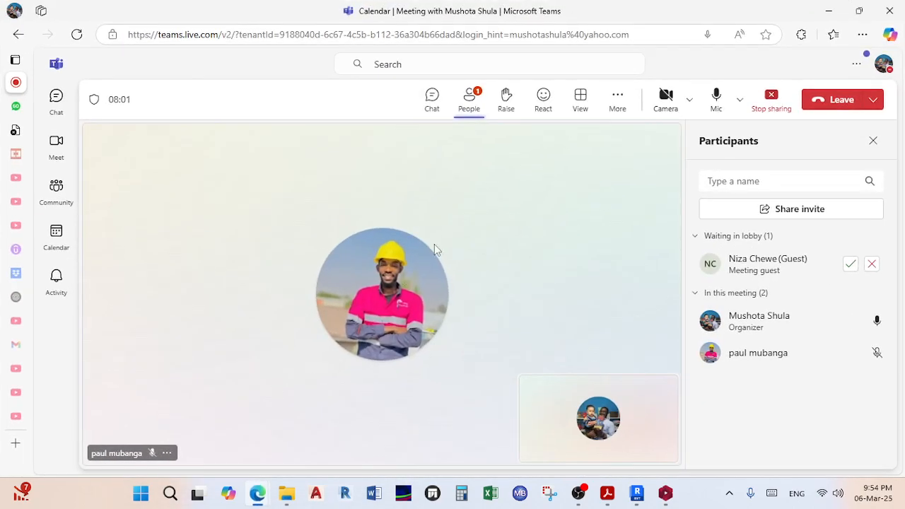
Step: Admit the lobby guest into the Teams meeting and minimize the meeting window
{"action": "left_click", "coordinate": [850, 264]}
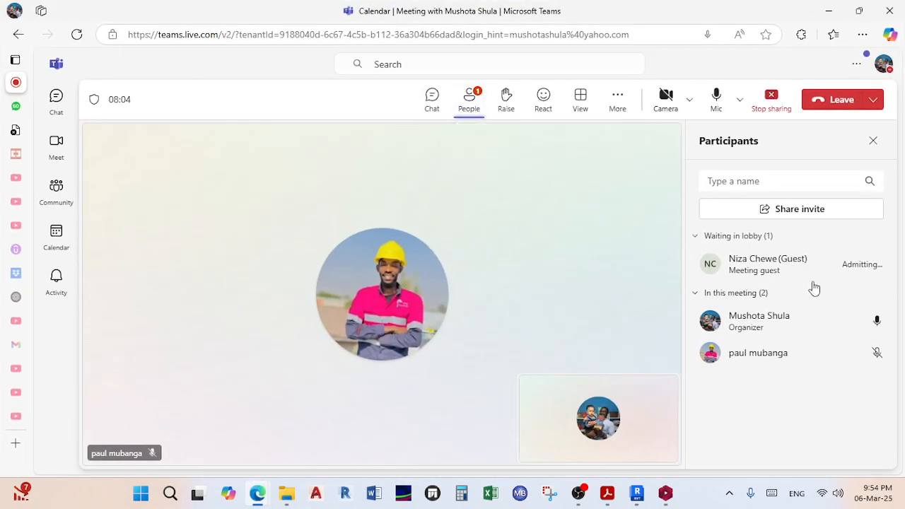
{"action": "left_click", "coordinate": [827, 11]}
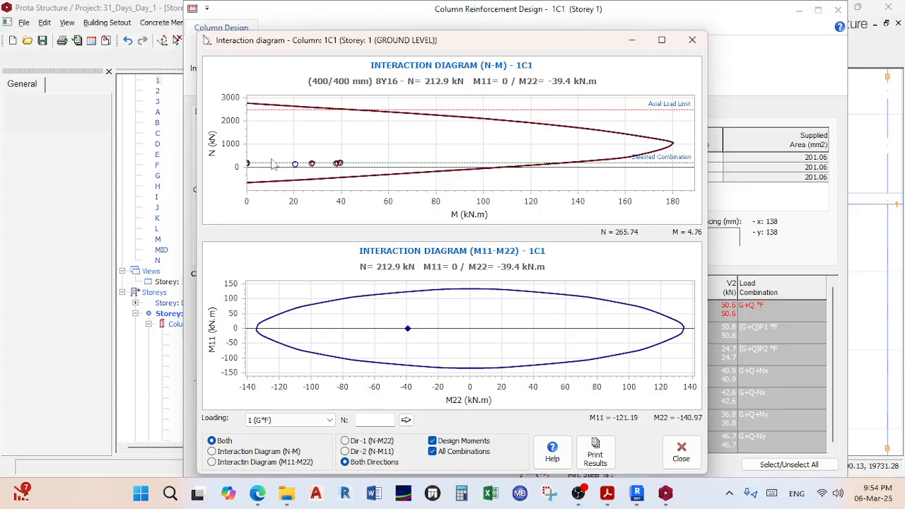
Step: Close 1C1's interaction diagrams, design parameters and design dialog without changes
{"action": "left_click", "coordinate": [692, 40]}
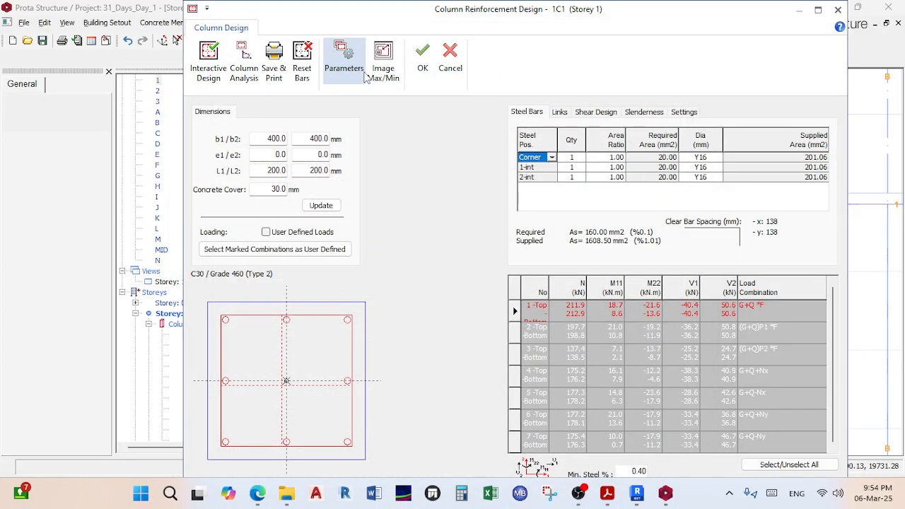
{"action": "left_click", "coordinate": [337, 61]}
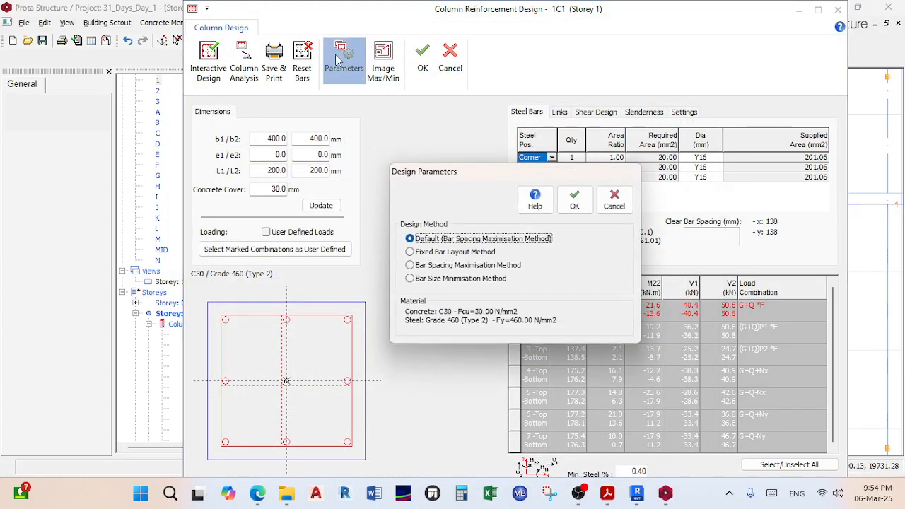
{"action": "left_click", "coordinate": [612, 200]}
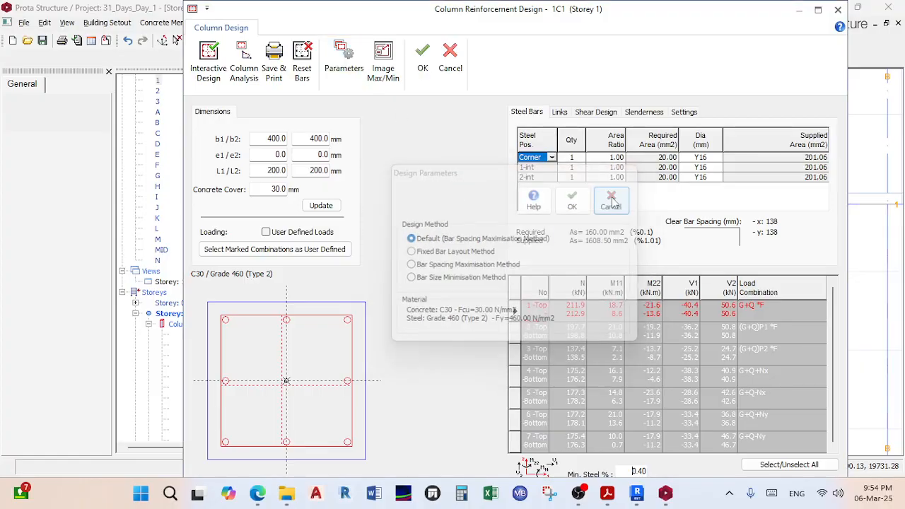
{"action": "left_click", "coordinate": [450, 61]}
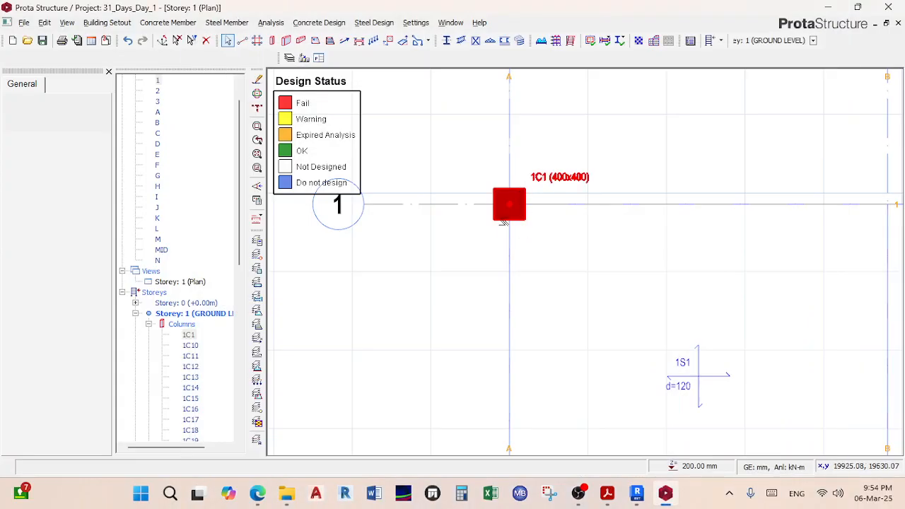
Step: List 1C1's axial forces for all seven load combinations (peak N 211.9 kN), then close the listing
{"action": "right_click", "coordinate": [505, 220]}
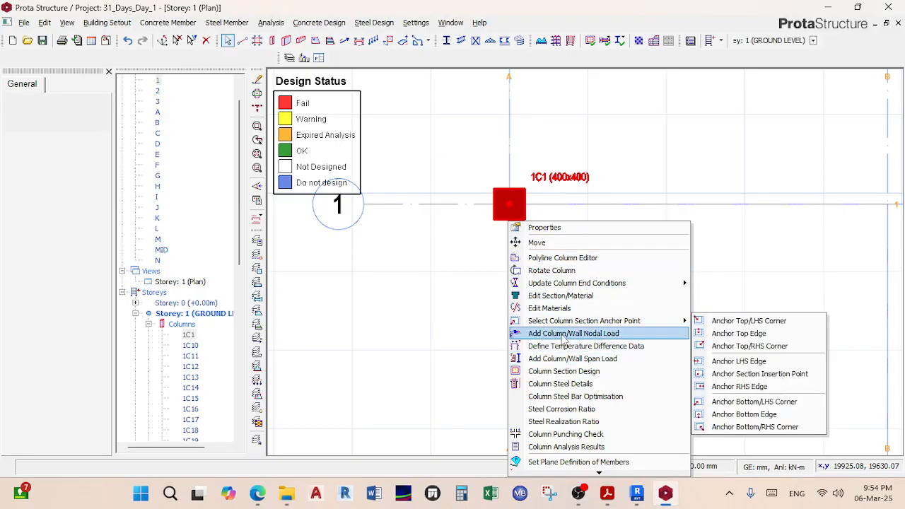
{"action": "left_click", "coordinate": [572, 447]}
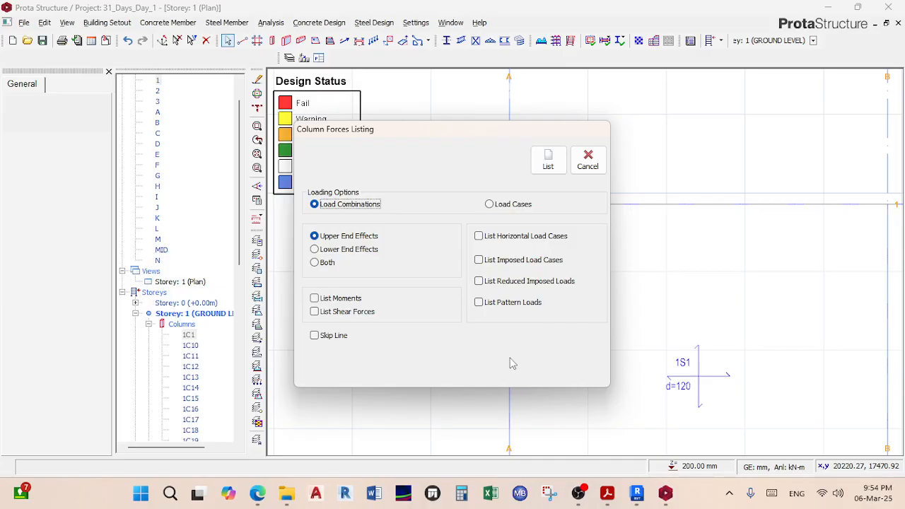
{"action": "left_click", "coordinate": [551, 162]}
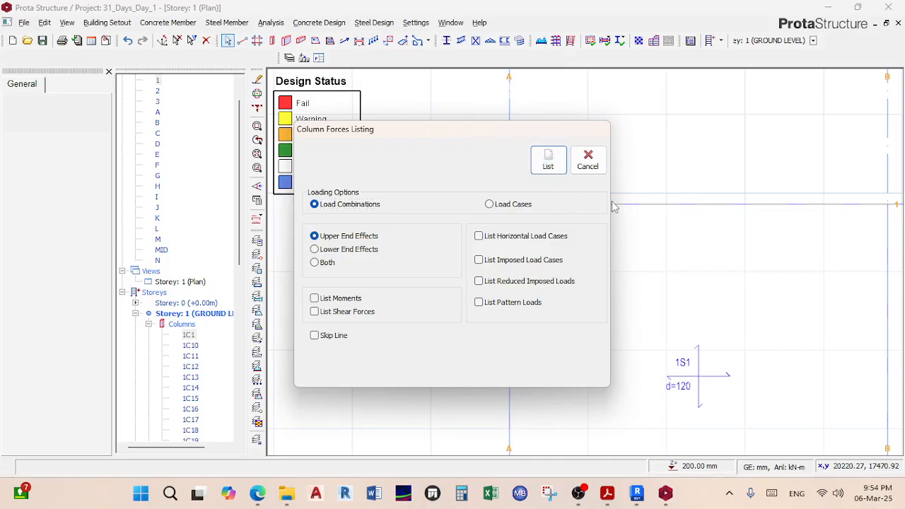
{"action": "left_click", "coordinate": [587, 160]}
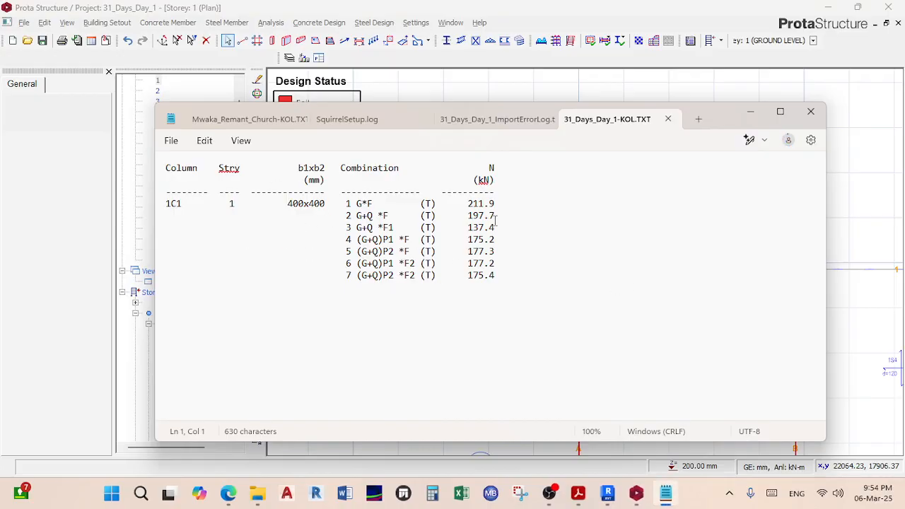
{"action": "left_click", "coordinate": [811, 111]}
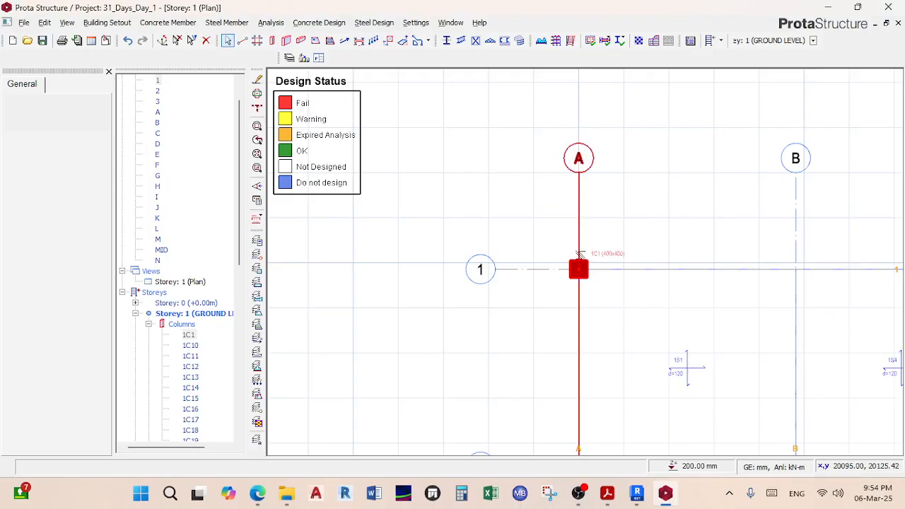
Step: Zoom in on column 1C1 and browse its context menu and Member Tables submenu
{"action": "scroll", "coordinate": [565, 268], "scroll_direction": "up", "scroll_amount": 2}
{"action": "scroll", "coordinate": [566, 268], "scroll_direction": "down", "scroll_amount": 2}
{"action": "middle_click_drag", "start_coordinate": [564, 267], "coordinate": [551, 211]}
{"action": "scroll", "coordinate": [552, 212], "scroll_direction": "up", "scroll_amount": 2}
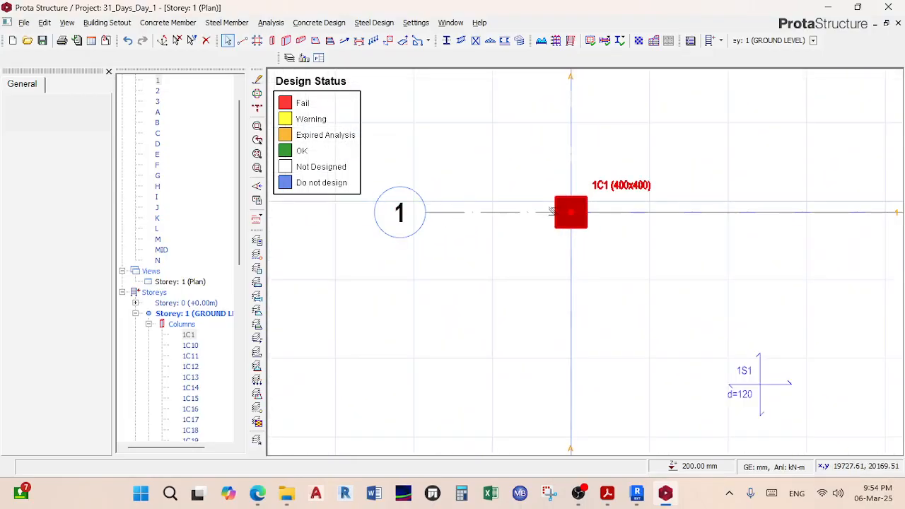
{"action": "right_click", "coordinate": [560, 203]}
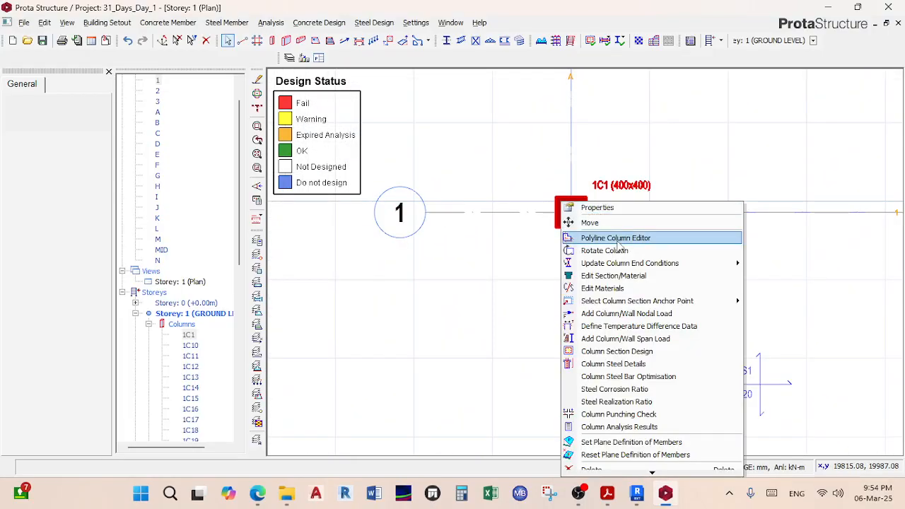
{"action": "mouse_move", "coordinate": [639, 264]}
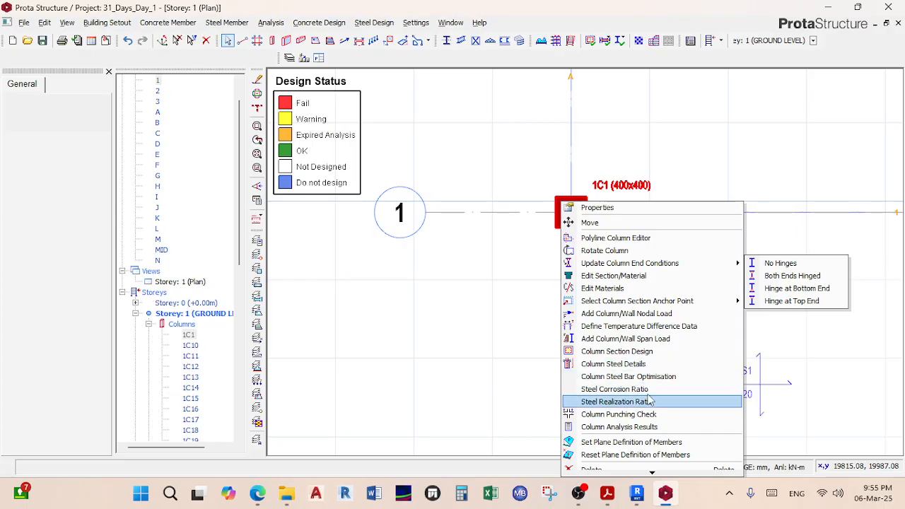
{"action": "mouse_move", "coordinate": [665, 492]}
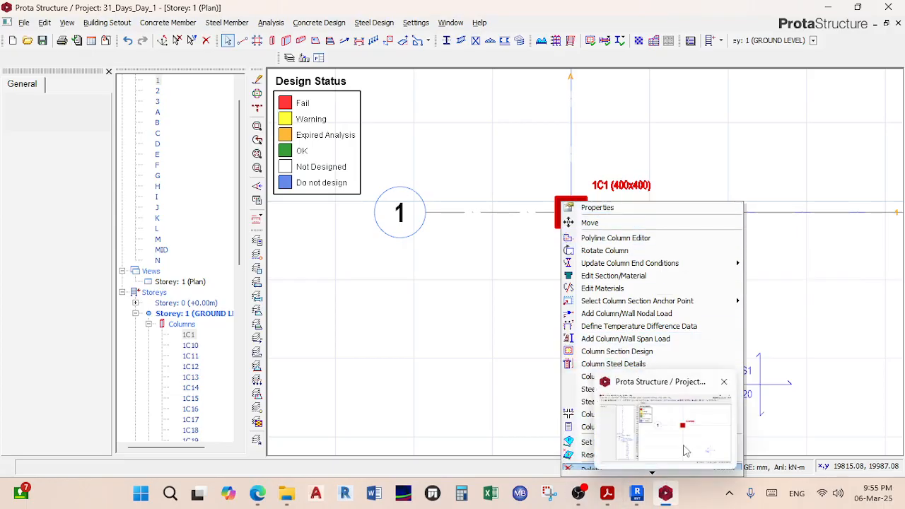
{"action": "mouse_move", "coordinate": [621, 472]}
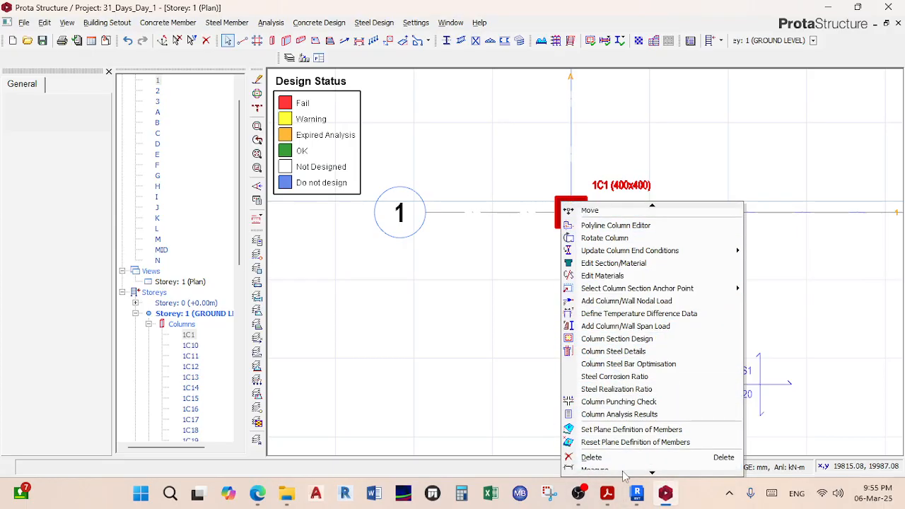
{"action": "mouse_move", "coordinate": [636, 493]}
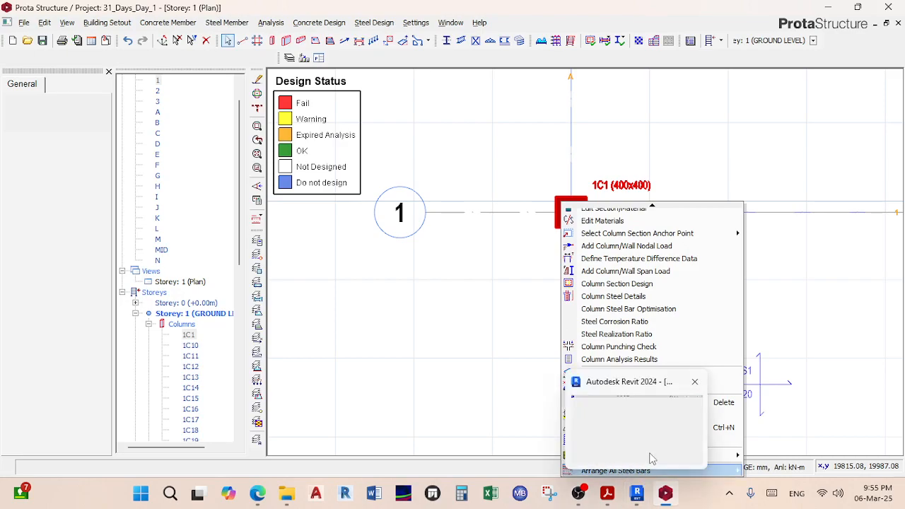
{"action": "left_click", "coordinate": [414, 104]}
Step: Zoom out to the ground-storey plan across grids A–C and rows 1–3, rechecking 1C1's actions
{"action": "scroll", "coordinate": [421, 114], "scroll_direction": "down", "scroll_amount": 3}
{"action": "middle_click_drag", "start_coordinate": [454, 148], "coordinate": [565, 106]}
{"action": "scroll", "coordinate": [498, 357], "scroll_direction": "down", "scroll_amount": 2}
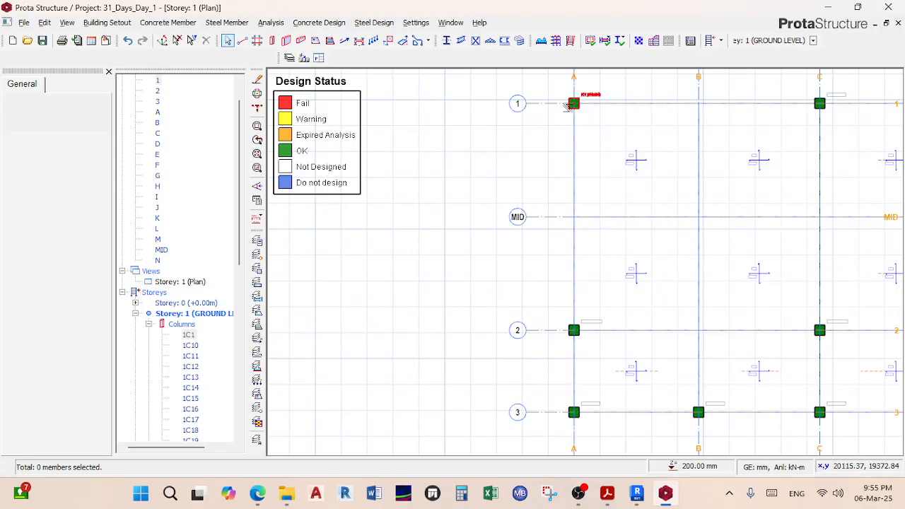
{"action": "right_click", "coordinate": [571, 104]}
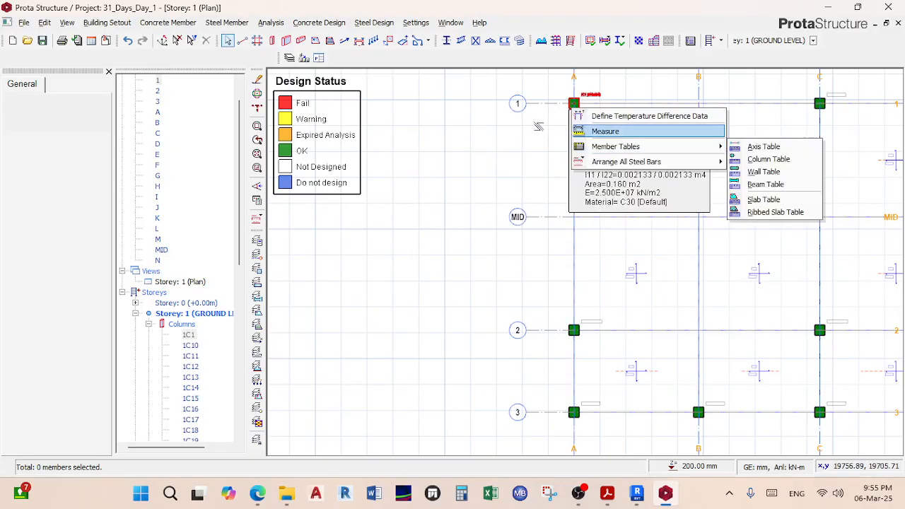
{"action": "left_click", "coordinate": [540, 132]}
{"action": "left_click", "coordinate": [573, 104]}
{"action": "right_click", "coordinate": [573, 103]}
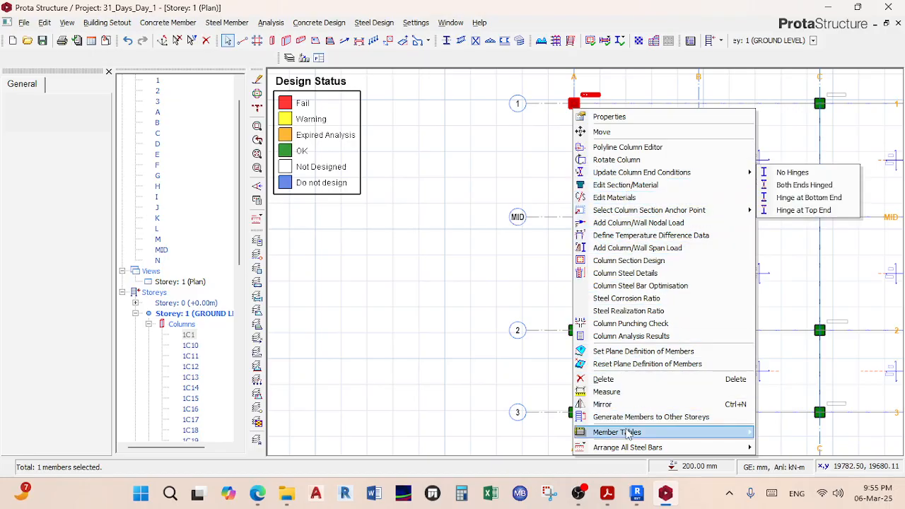
{"action": "mouse_move", "coordinate": [641, 436]}
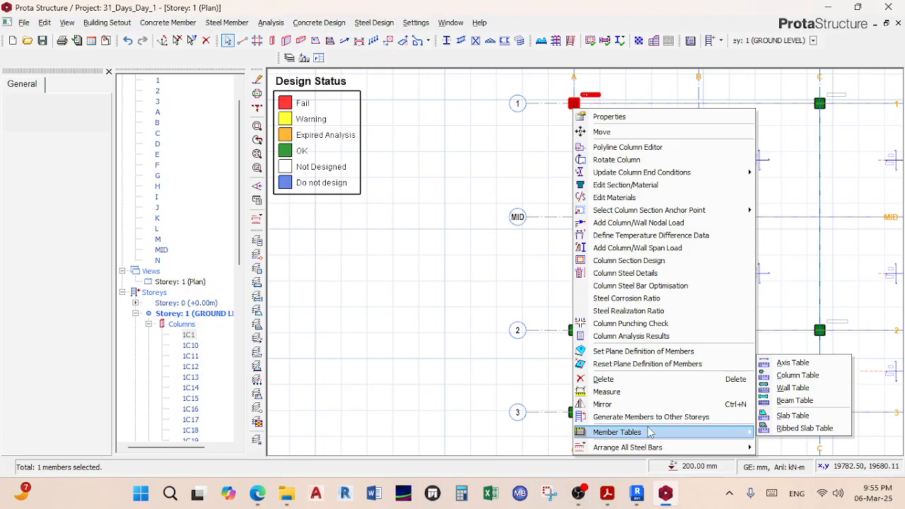
{"action": "left_click", "coordinate": [496, 272]}
{"action": "left_click", "coordinate": [496, 271]}
{"action": "left_click", "coordinate": [271, 22]}
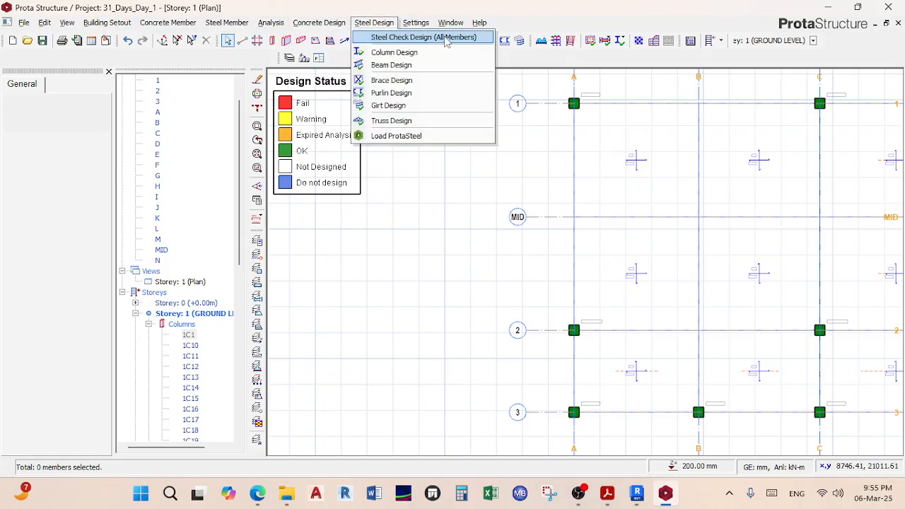
Step: Check the project's BS design codes in the Parameters Codes tab
{"action": "left_click", "coordinate": [410, 24]}
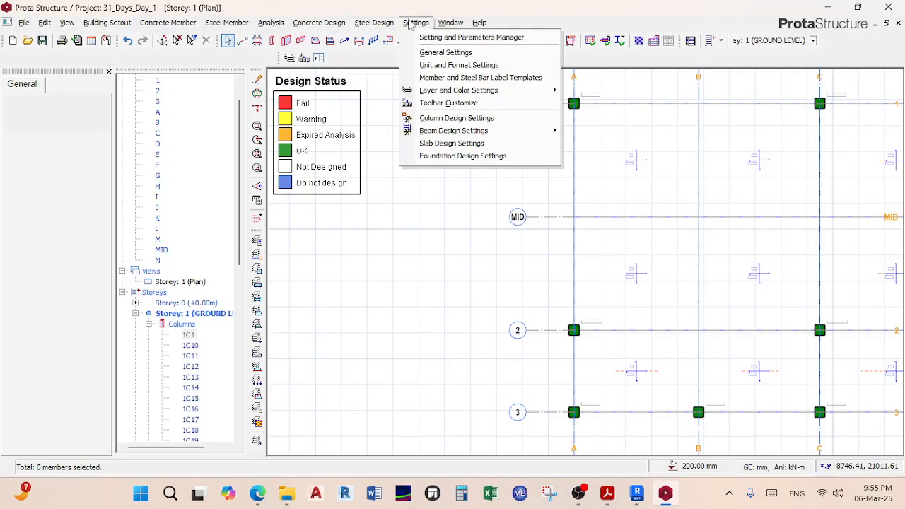
{"action": "mouse_move", "coordinate": [450, 23]}
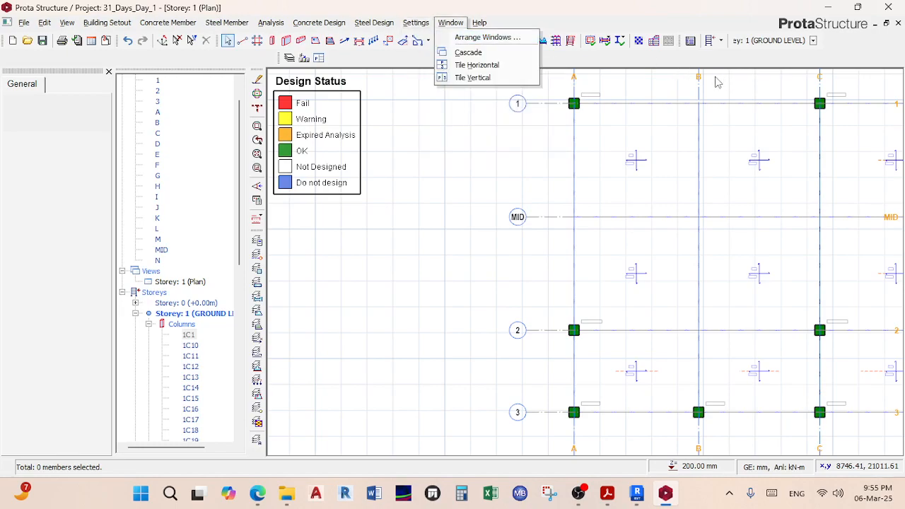
{"action": "left_click", "coordinate": [691, 41]}
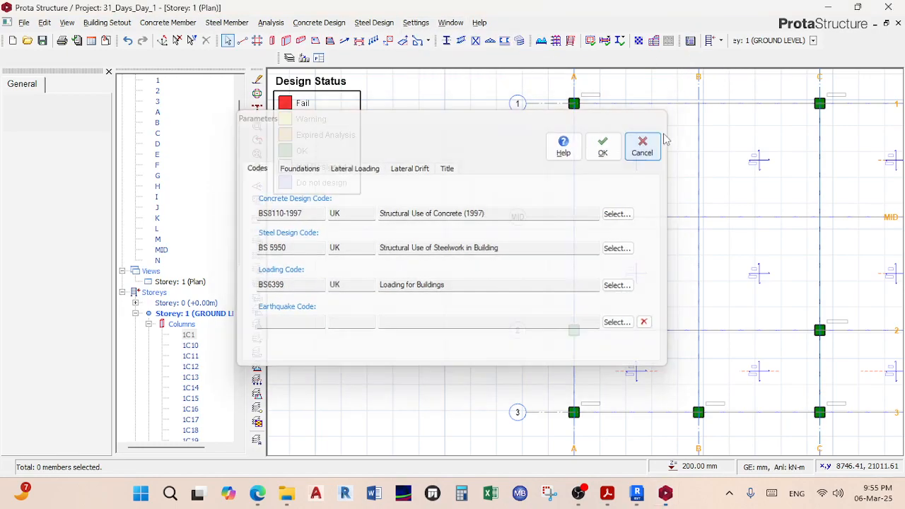
Step: Open Building Analysis, showing C30 concrete and Grade 460 steel for all members
{"action": "left_click", "coordinate": [643, 146]}
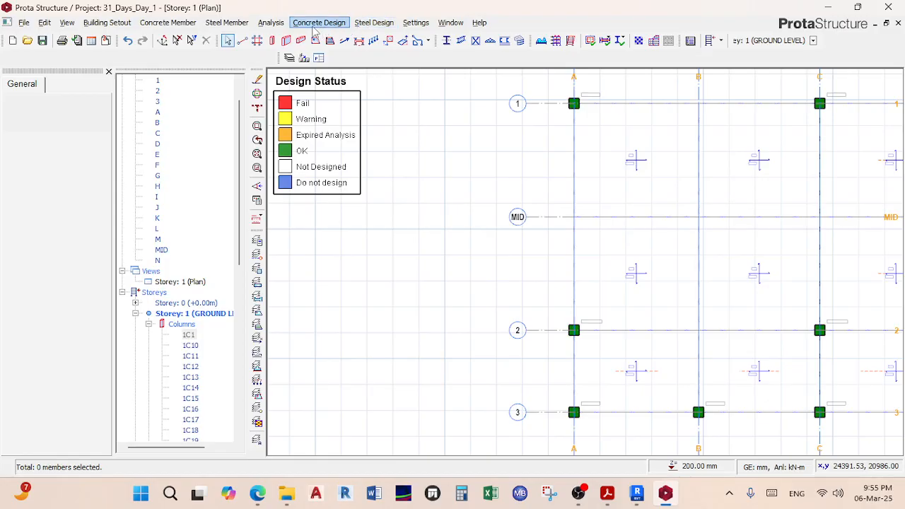
{"action": "left_click", "coordinate": [272, 23]}
{"action": "left_click", "coordinate": [288, 50]}
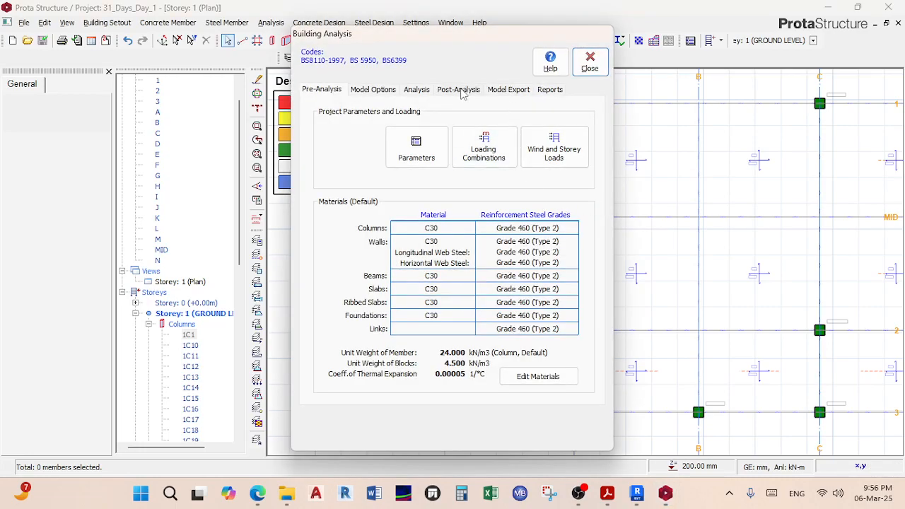
Step: Display the 3D analysis model from the Post-Analysis page and orbit it to inspect the frame
{"action": "left_click", "coordinate": [465, 91]}
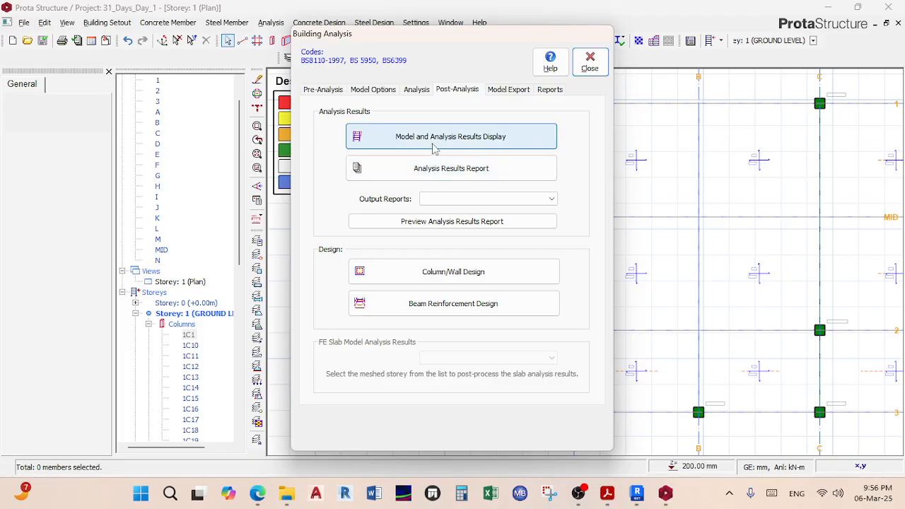
{"action": "left_click", "coordinate": [461, 141]}
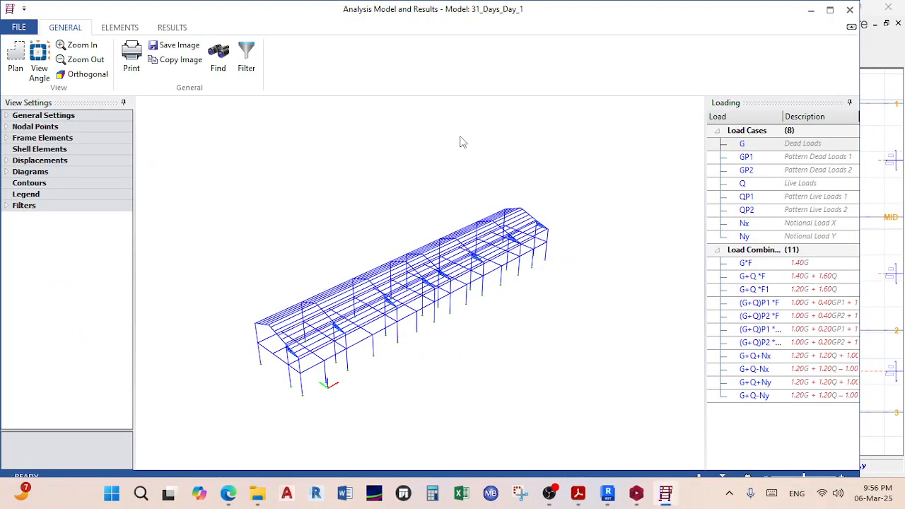
{"action": "middle_click_drag", "start_coordinate": [378, 268], "coordinate": [419, 253]}
{"action": "scroll", "coordinate": [408, 228], "scroll_direction": "up", "scroll_amount": 4}
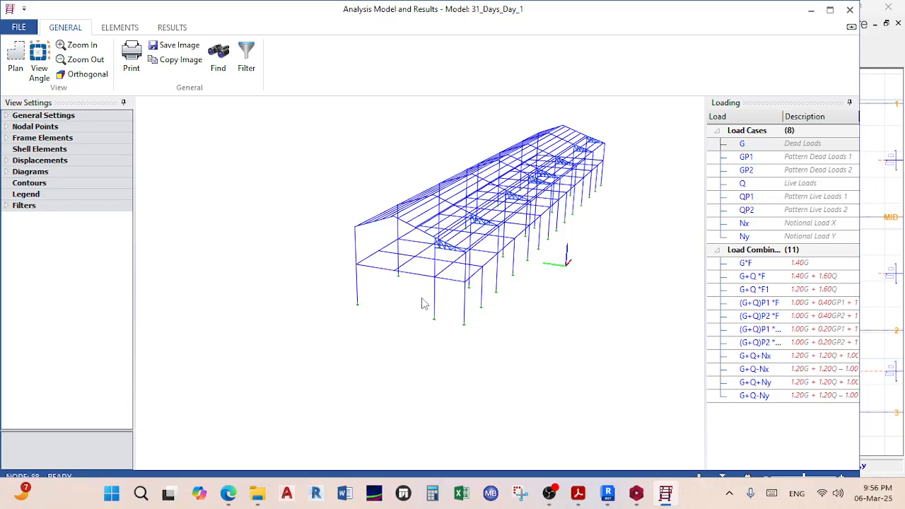
{"action": "mouse_move", "coordinate": [227, 494]}
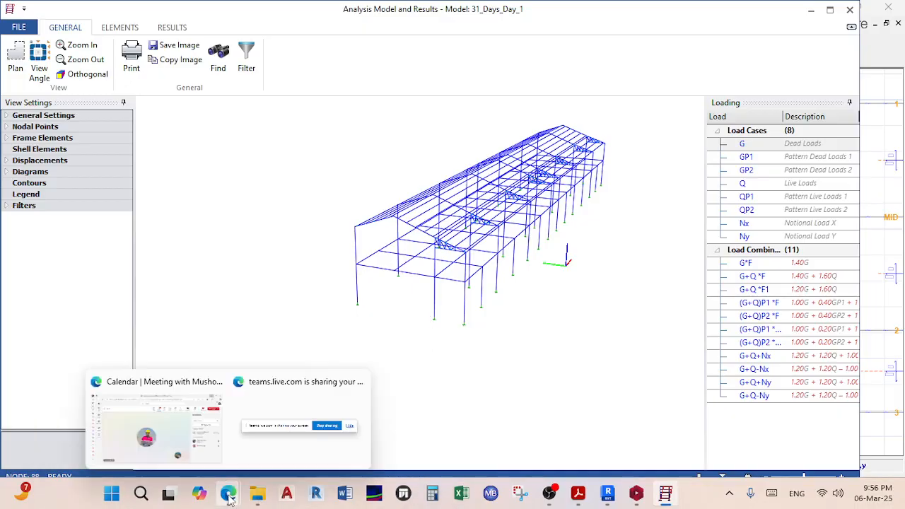
{"action": "left_click", "coordinate": [164, 448]}
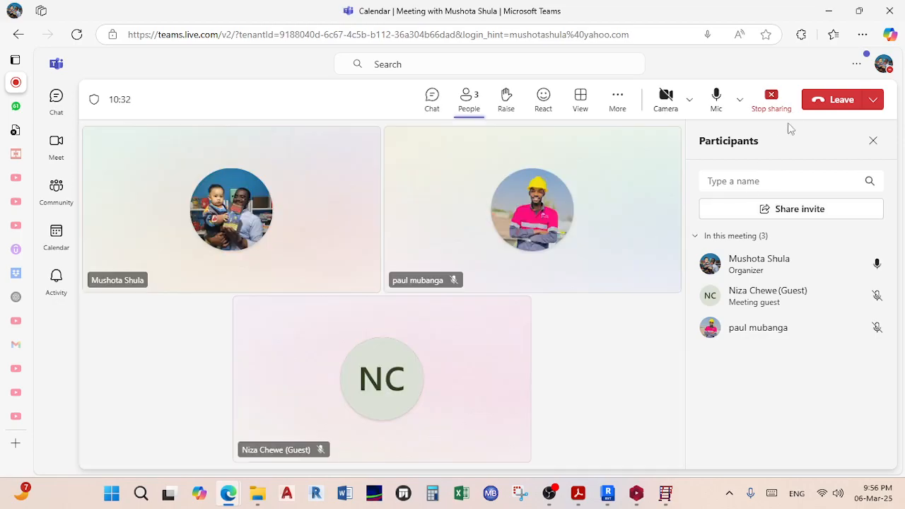
{"action": "left_click", "coordinate": [828, 14]}
{"action": "middle_click_drag", "start_coordinate": [630, 238], "coordinate": [458, 249]}
{"action": "scroll", "coordinate": [458, 249], "scroll_direction": "down", "scroll_amount": 3}
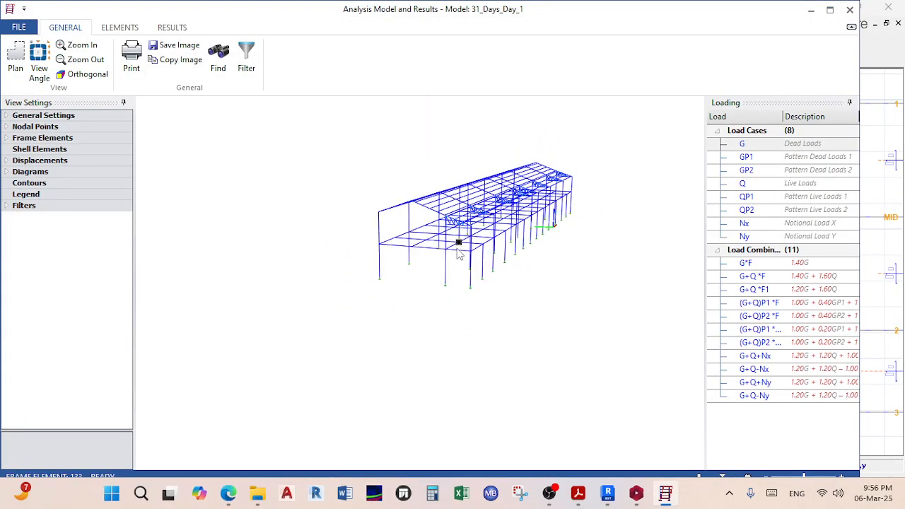
Step: Toggle nodal points display, review diaphragm, contour and element display settings, then close the viewer
{"action": "double_click", "coordinate": [39, 127]}
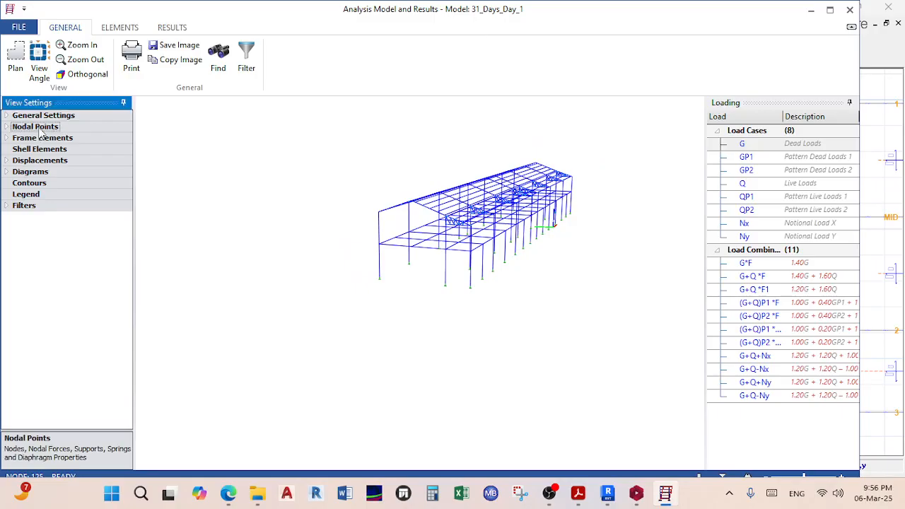
{"action": "left_click", "coordinate": [75, 138]}
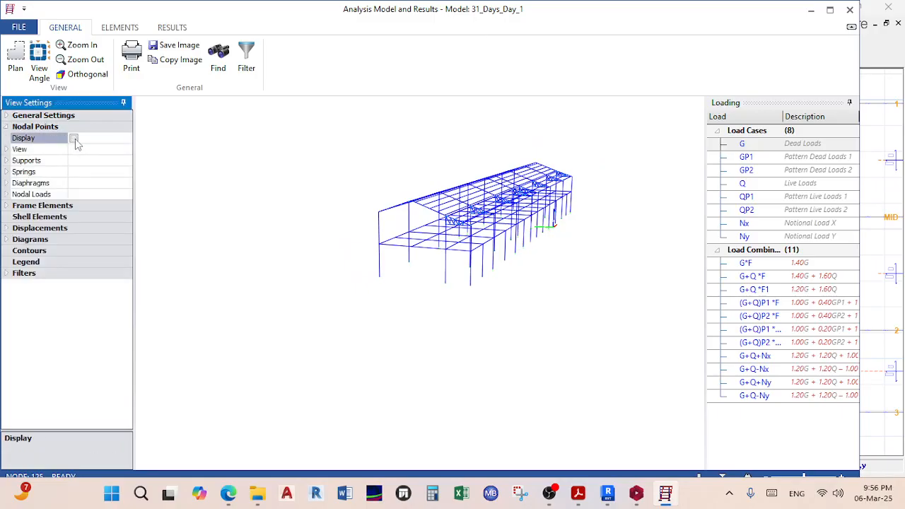
{"action": "scroll", "coordinate": [521, 289], "scroll_direction": "up", "scroll_amount": 5}
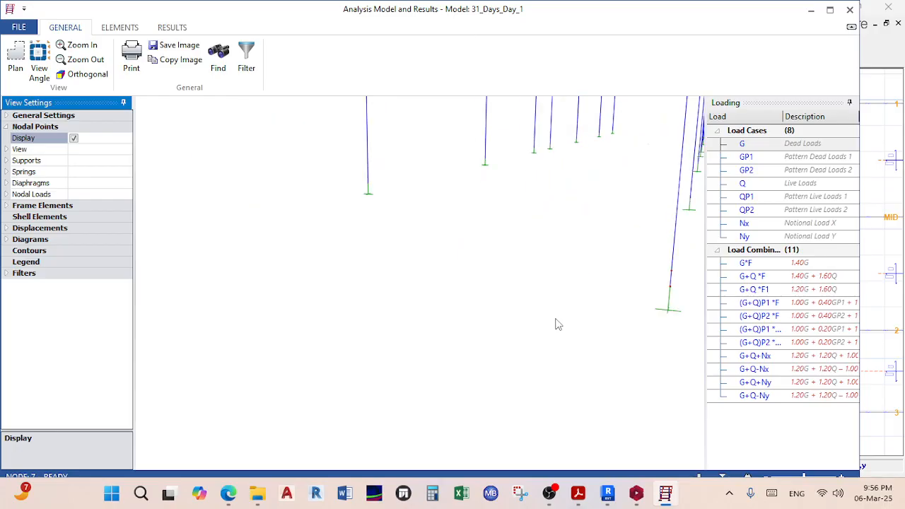
{"action": "left_click", "coordinate": [55, 184]}
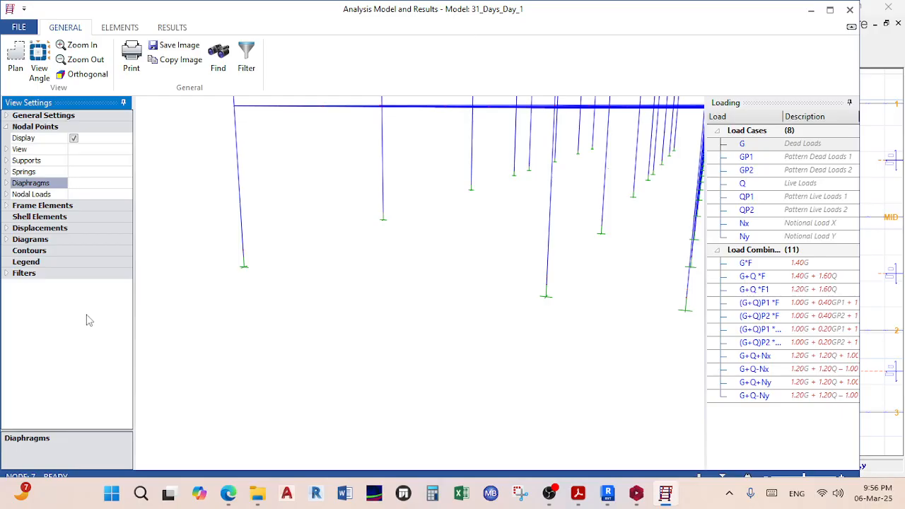
{"action": "left_click", "coordinate": [53, 252]}
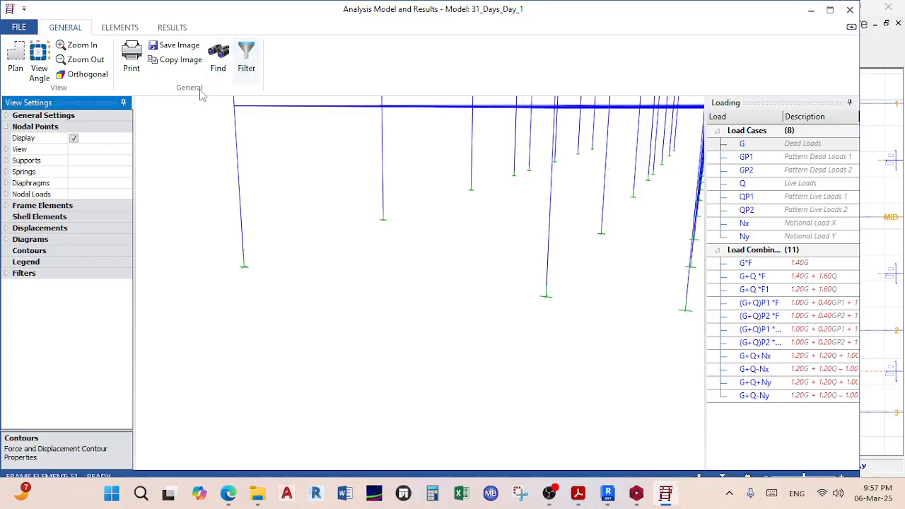
{"action": "left_click", "coordinate": [119, 27]}
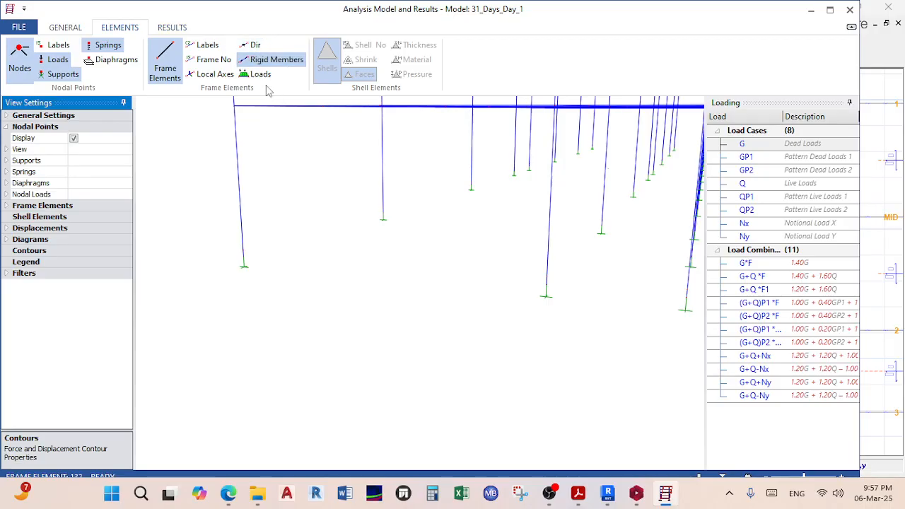
{"action": "left_click", "coordinate": [850, 9]}
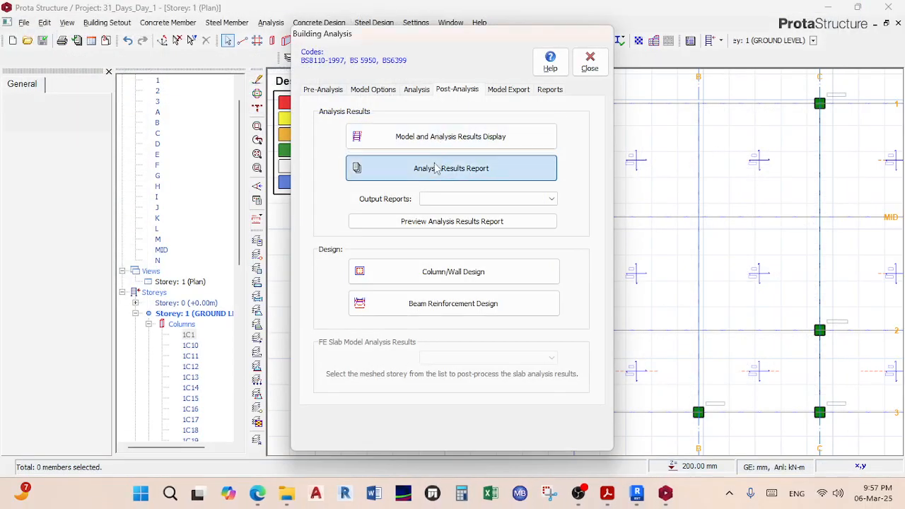
Step: Start an analysis results report and add Storey 1's members (1C1–1C31 and 1S items) to it
{"action": "left_click", "coordinate": [437, 168]}
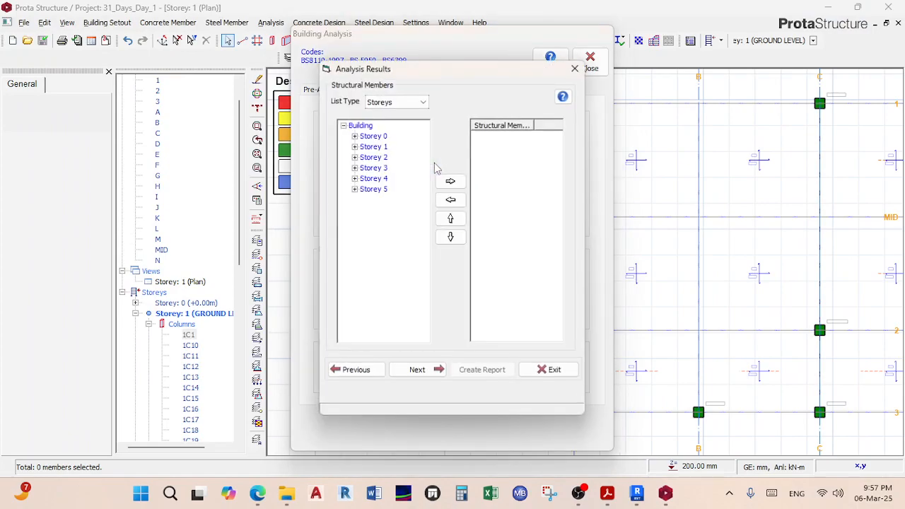
{"action": "left_click", "coordinate": [373, 140]}
{"action": "left_click", "coordinate": [371, 147]}
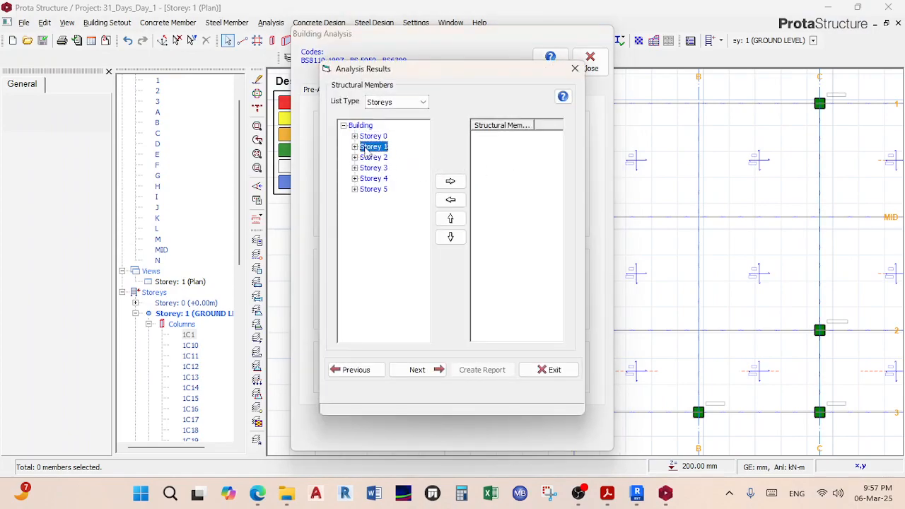
{"action": "left_click", "coordinate": [355, 136]}
{"action": "left_click", "coordinate": [394, 146]}
{"action": "left_click", "coordinate": [450, 181]}
{"action": "left_click", "coordinate": [379, 157]}
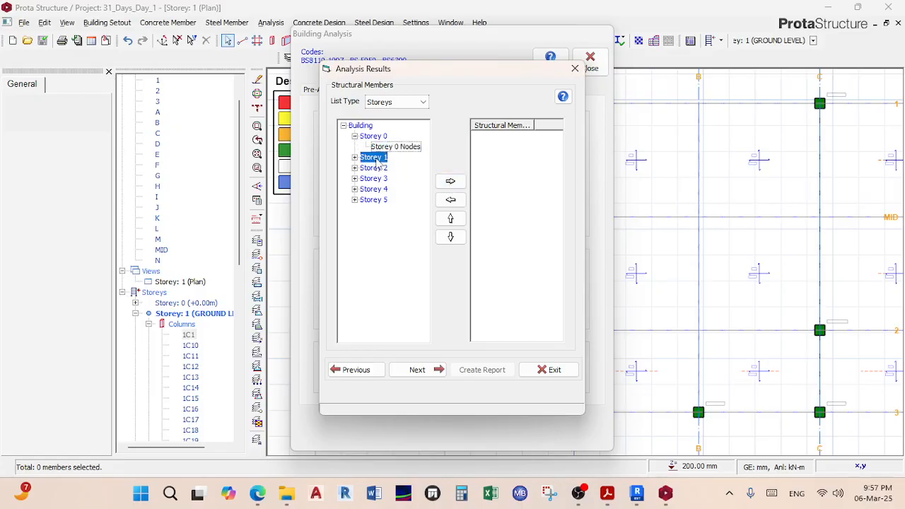
{"action": "left_click", "coordinate": [450, 181]}
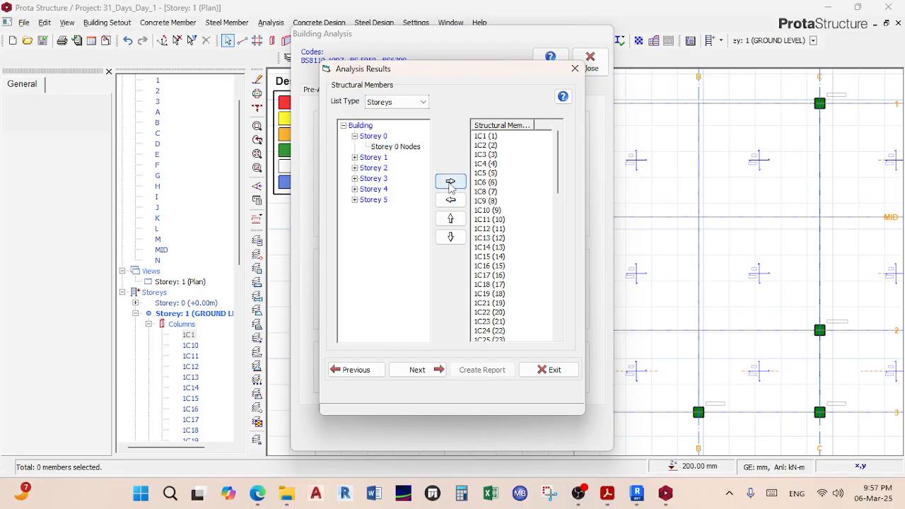
{"action": "scroll", "coordinate": [486, 195], "scroll_direction": "down", "scroll_amount": 5}
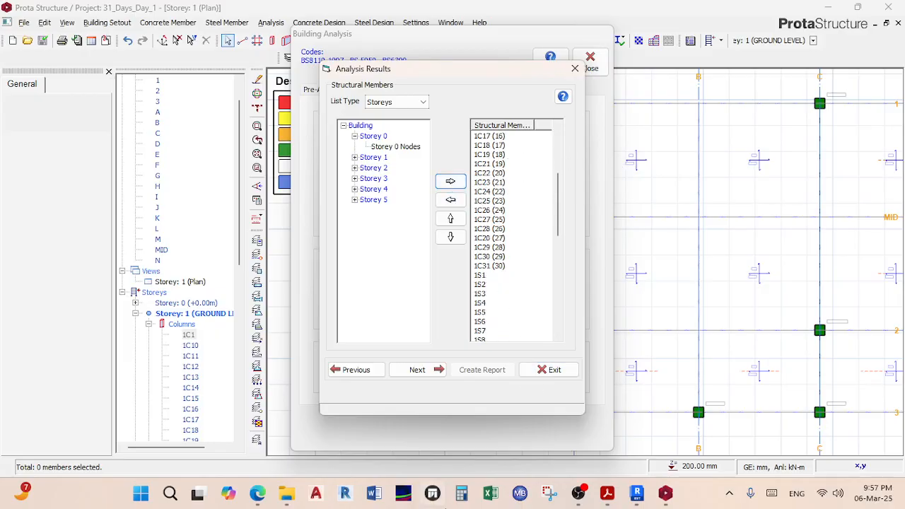
{"action": "left_click", "coordinate": [258, 495]}
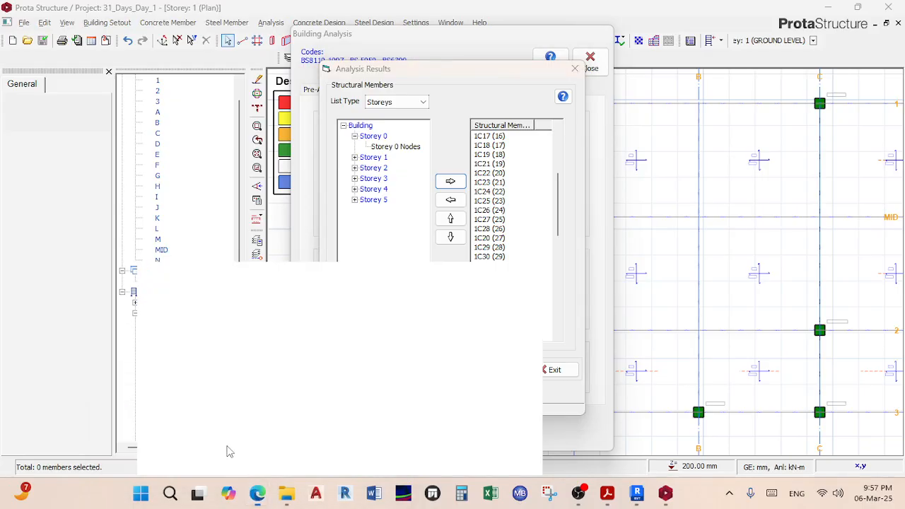
Step: Share the entire screen in Teams, hide the sharing bar, and minimize the meeting window
{"action": "left_click", "coordinate": [775, 103]}
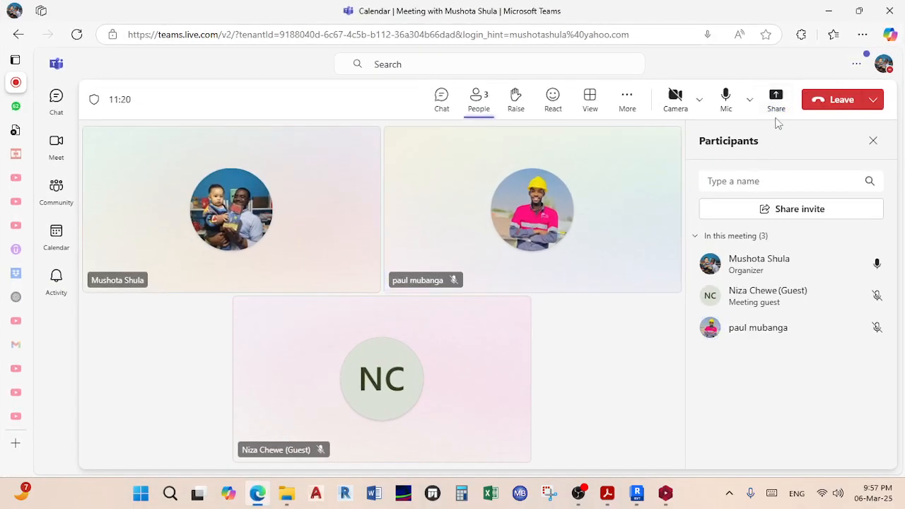
{"action": "left_click", "coordinate": [720, 186]}
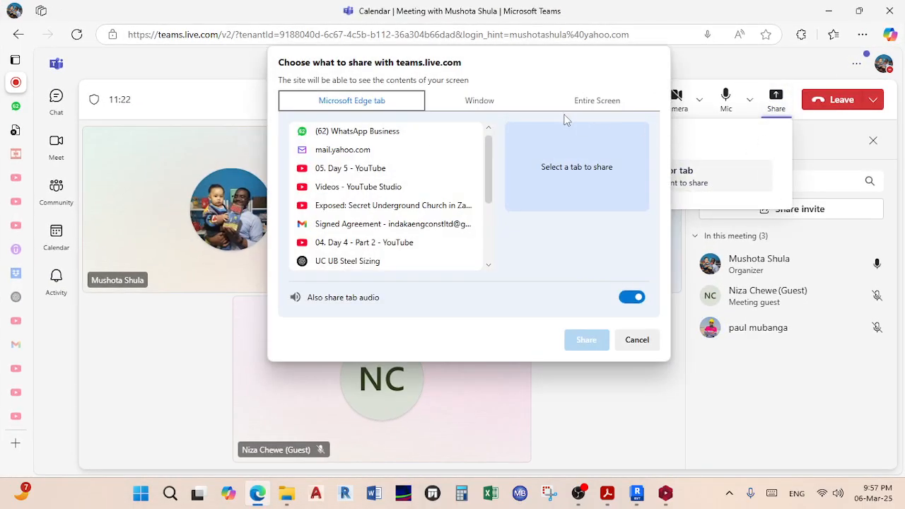
{"action": "left_click", "coordinate": [589, 103]}
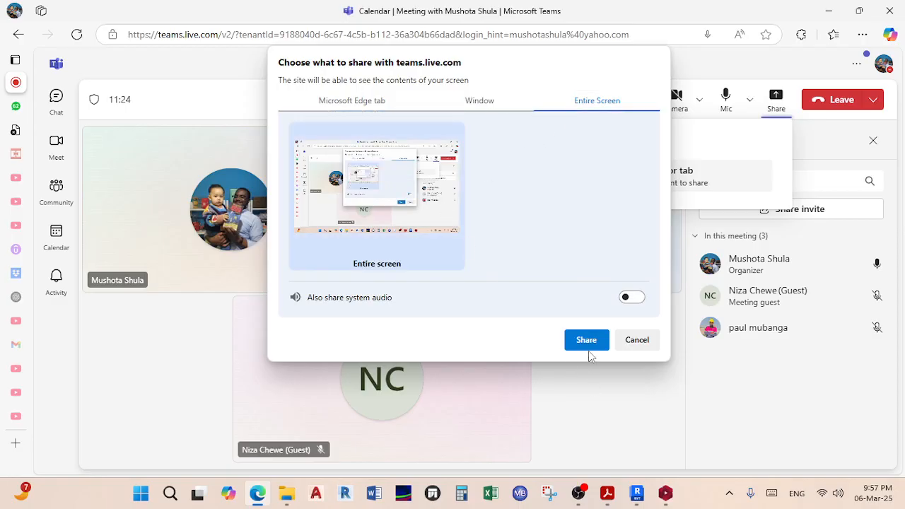
{"action": "left_click", "coordinate": [592, 341]}
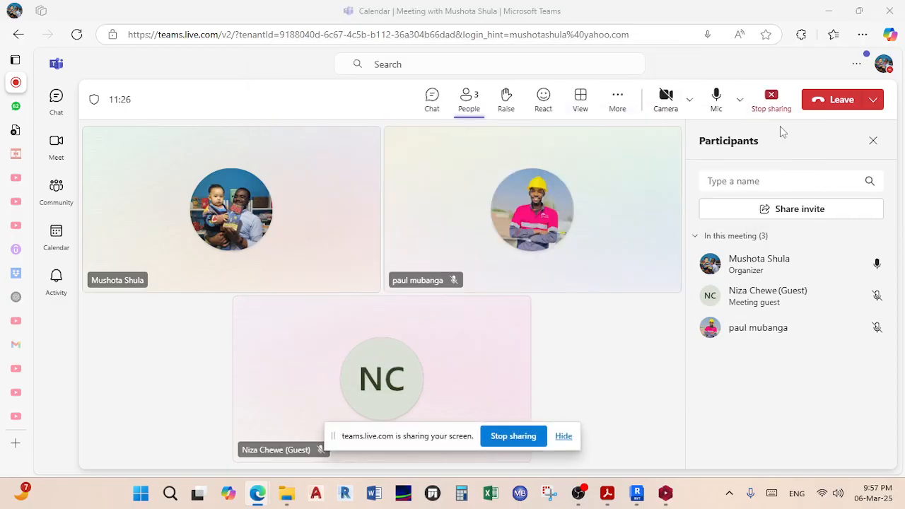
{"action": "left_click", "coordinate": [563, 436]}
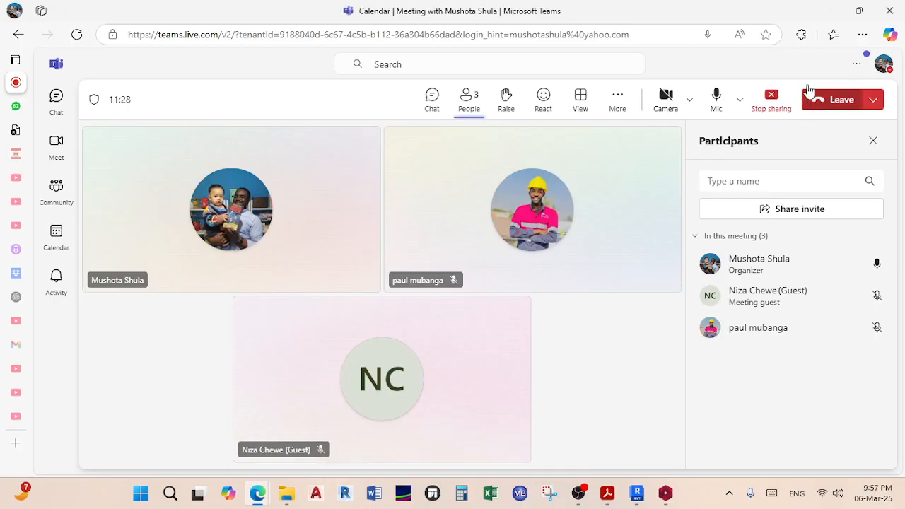
{"action": "left_click", "coordinate": [828, 11]}
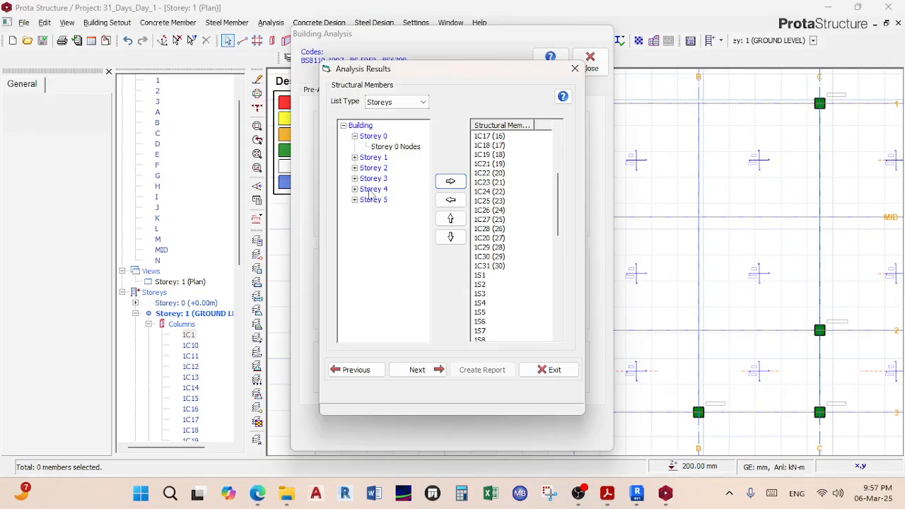
Step: Add Storey 2's members to the analysis results list alongside Storey 1
{"action": "scroll", "coordinate": [526, 230], "scroll_direction": "down", "scroll_amount": 5}
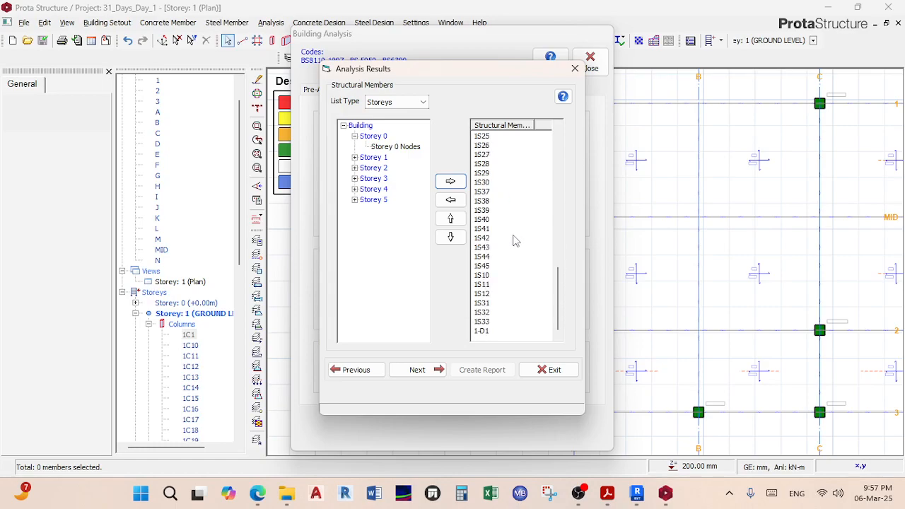
{"action": "scroll", "coordinate": [513, 279], "scroll_direction": "down", "scroll_amount": 6}
{"action": "left_click", "coordinate": [373, 157]}
{"action": "left_click", "coordinate": [355, 158]}
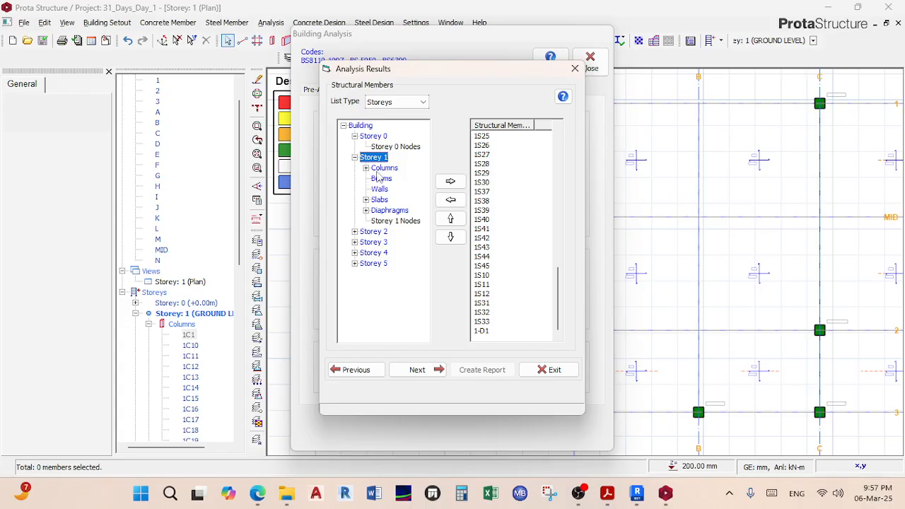
{"action": "left_click", "coordinate": [372, 232]}
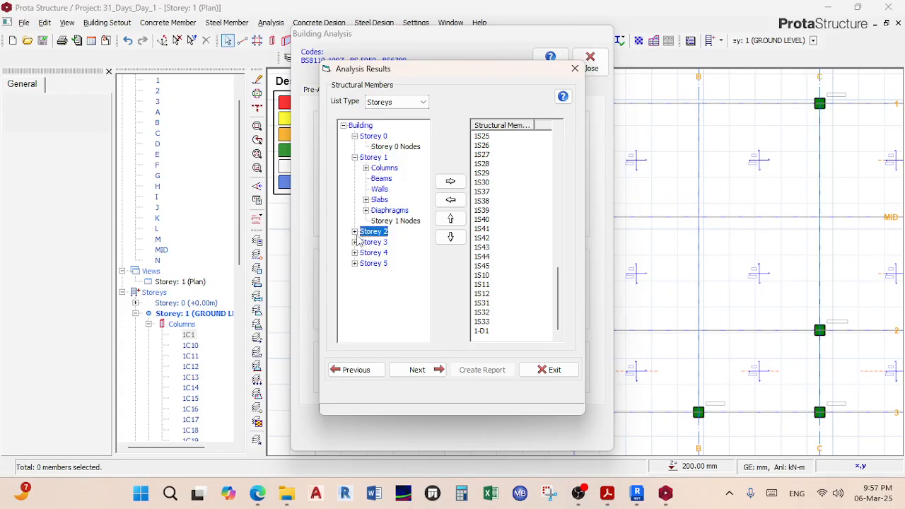
{"action": "left_click", "coordinate": [356, 233]}
{"action": "left_click", "coordinate": [450, 181]}
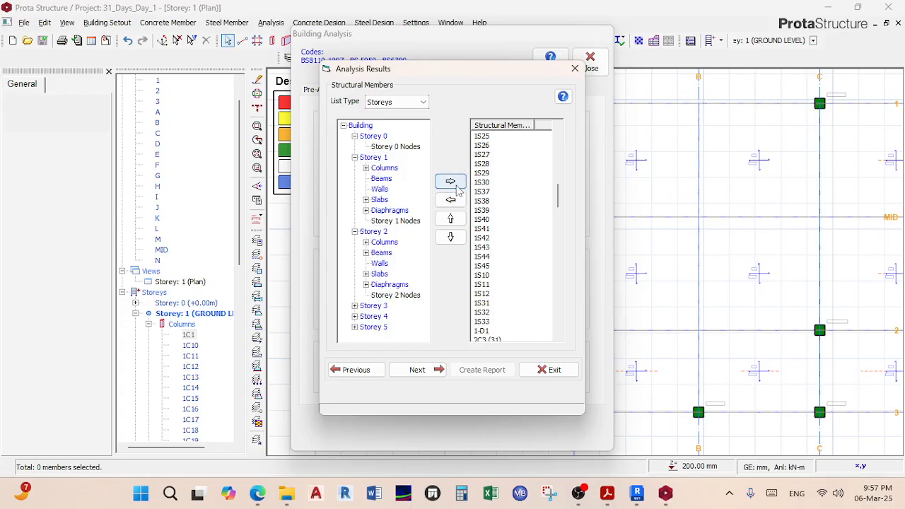
Step: Generate the frame-forces report for all load combinations, review it, and close it
{"action": "scroll", "coordinate": [506, 297], "scroll_direction": "down", "scroll_amount": 20}
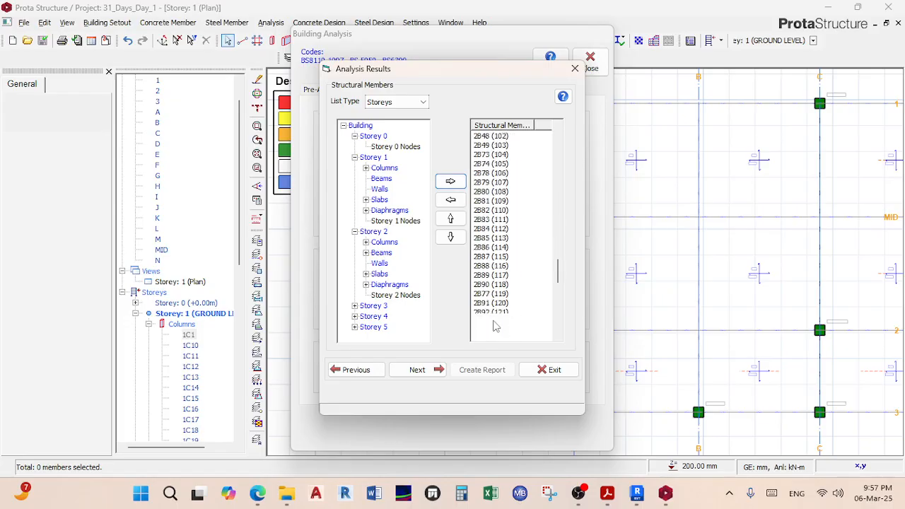
{"action": "left_click", "coordinate": [420, 369]}
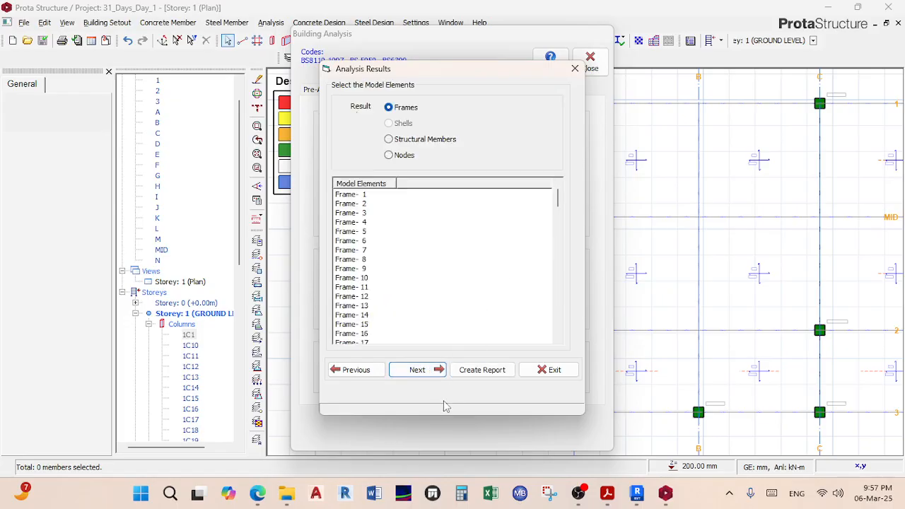
{"action": "left_click", "coordinate": [417, 370]}
{"action": "left_click", "coordinate": [482, 369]}
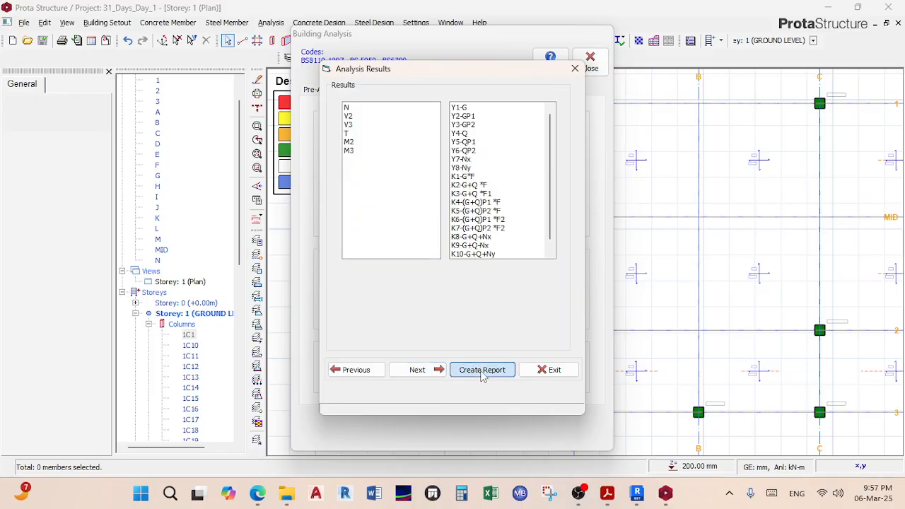
{"action": "scroll", "coordinate": [474, 207], "scroll_direction": "down", "scroll_amount": 20}
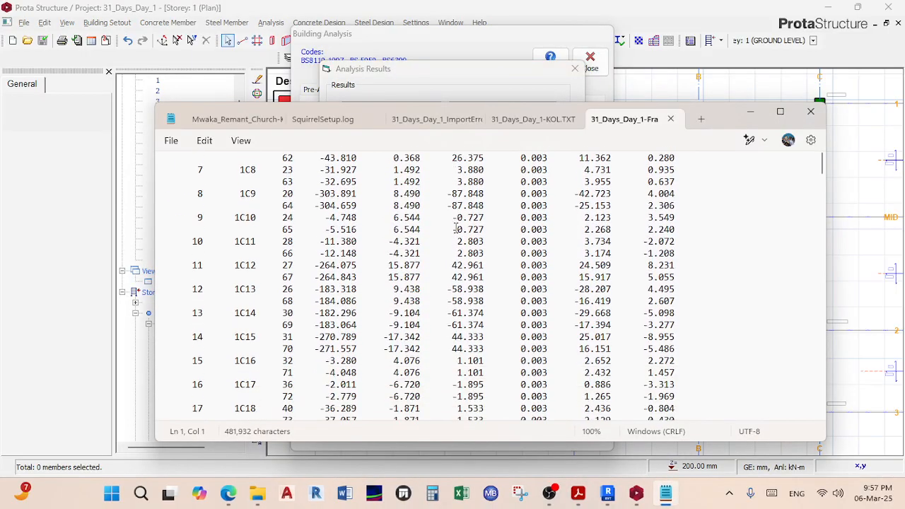
{"action": "scroll", "coordinate": [456, 227], "scroll_direction": "down", "scroll_amount": 20}
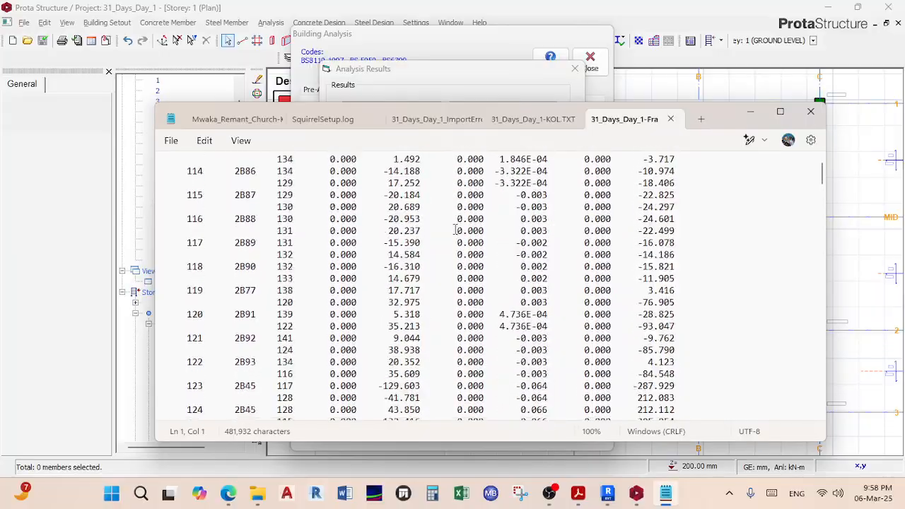
{"action": "left_click", "coordinate": [810, 113]}
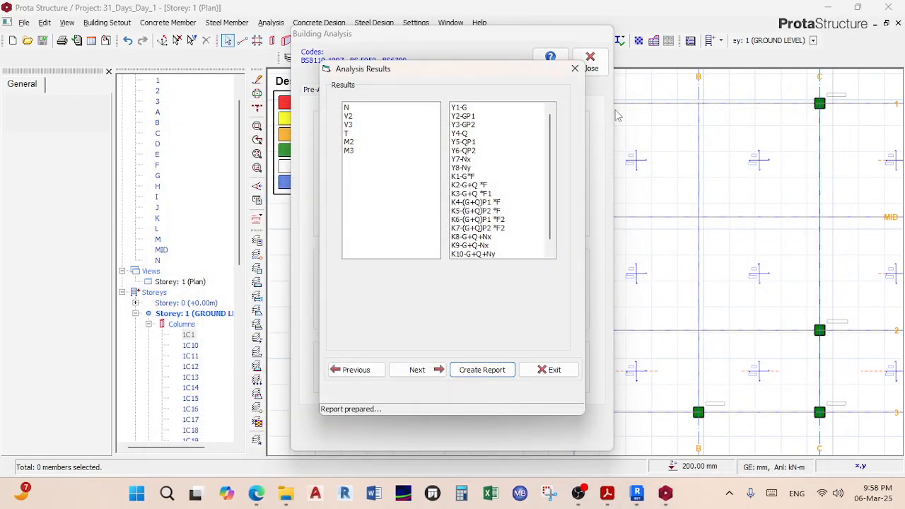
Step: Close Analysis Results and Building Analysis, returning to the Storey 1 plan, and open Concrete Design's beam reinforcement options
{"action": "left_click", "coordinate": [574, 69]}
{"action": "left_click", "coordinate": [591, 63]}
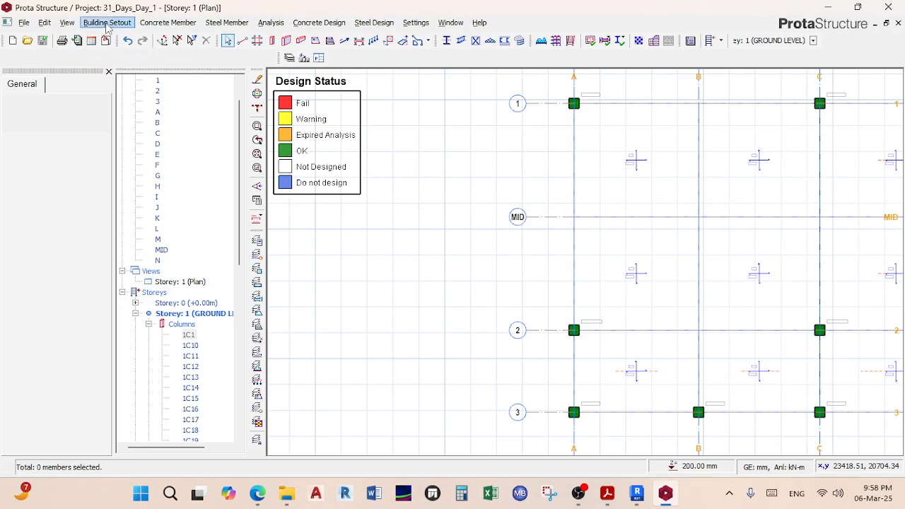
{"action": "left_click", "coordinate": [300, 25]}
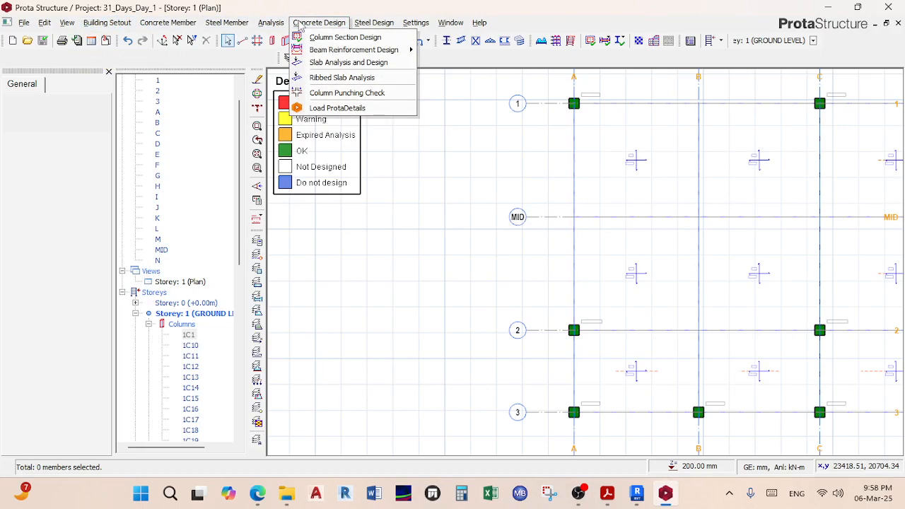
{"action": "mouse_move", "coordinate": [374, 52]}
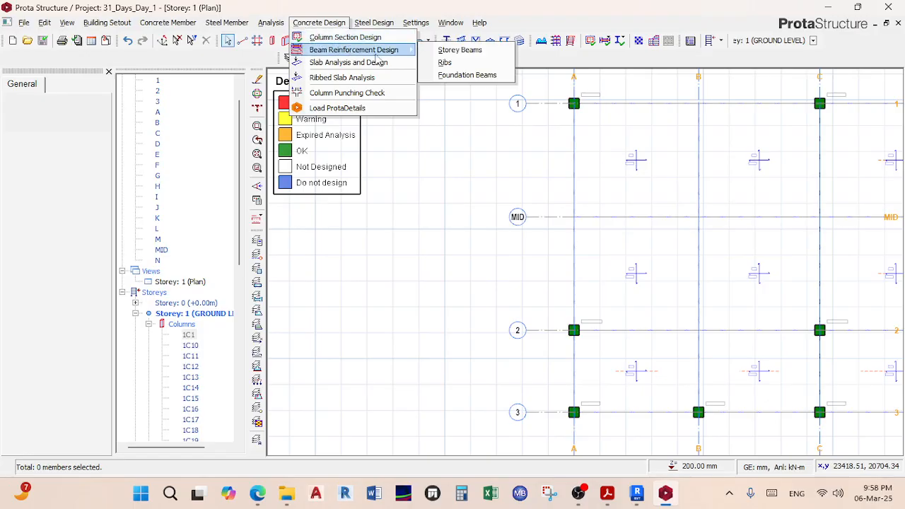
Step: Run the batch beam reinforcement design, allowing new steel where existing bars are insufficient
{"action": "left_click", "coordinate": [469, 54]}
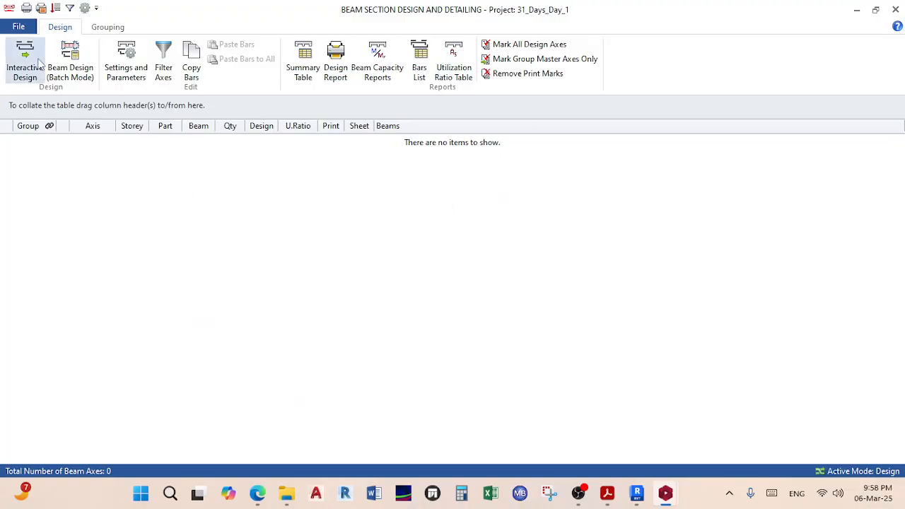
{"action": "left_click", "coordinate": [71, 62]}
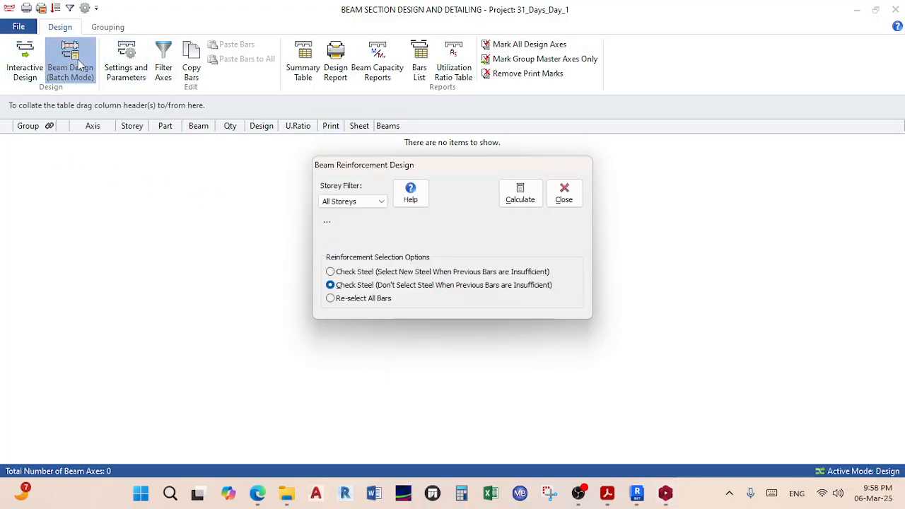
{"action": "left_click", "coordinate": [521, 193]}
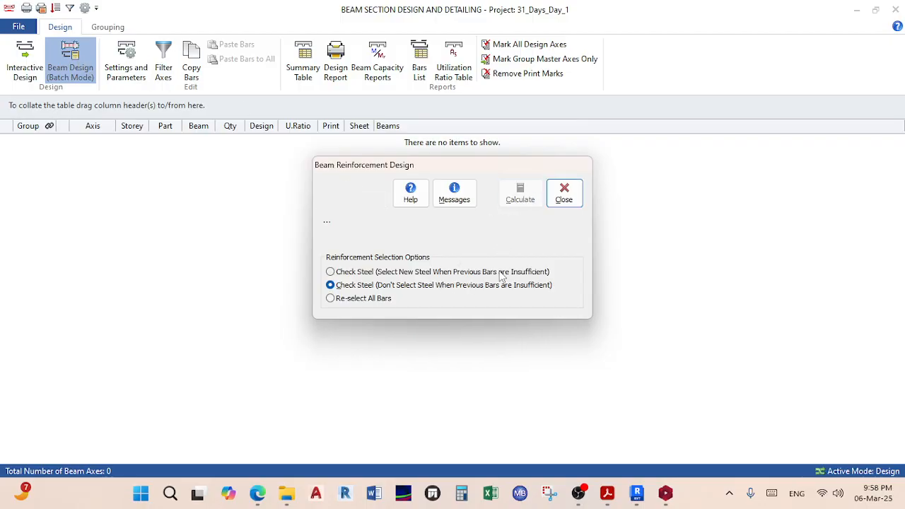
{"action": "left_click", "coordinate": [359, 275]}
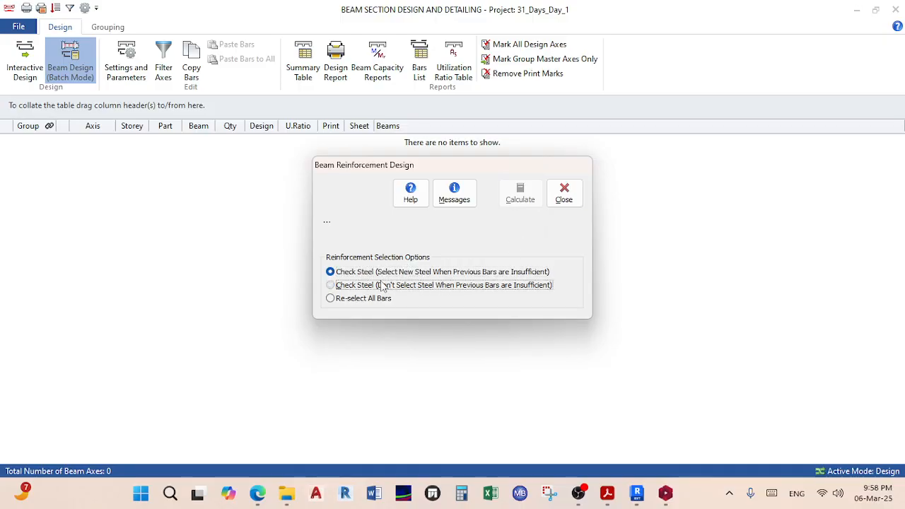
{"action": "left_click", "coordinate": [564, 194]}
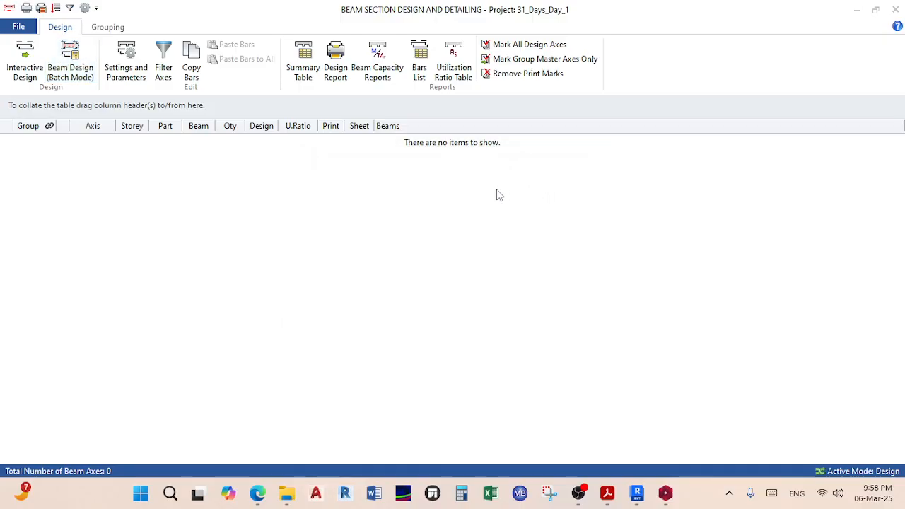
Step: Review the beam utilization ratio report, then close its preview
{"action": "left_click", "coordinate": [465, 71]}
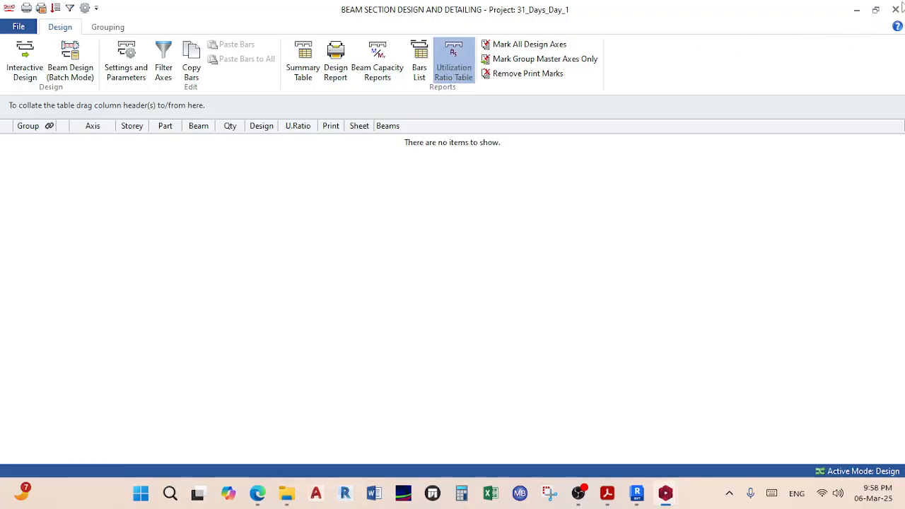
{"action": "scroll", "coordinate": [345, 207], "scroll_direction": "down", "scroll_amount": 1}
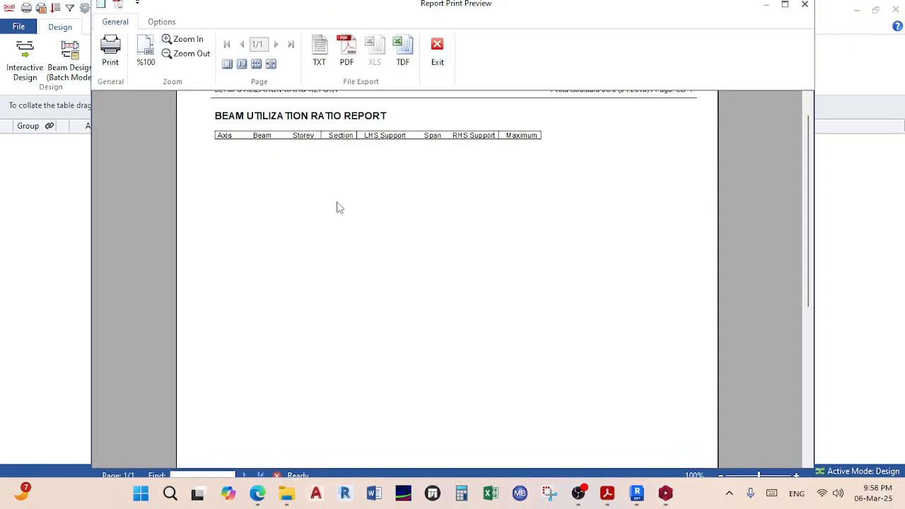
{"action": "scroll", "coordinate": [369, 186], "scroll_direction": "down", "scroll_amount": 2}
{"action": "scroll", "coordinate": [369, 286], "scroll_direction": "up", "scroll_amount": 2}
{"action": "scroll", "coordinate": [369, 286], "scroll_direction": "up", "scroll_amount": 1}
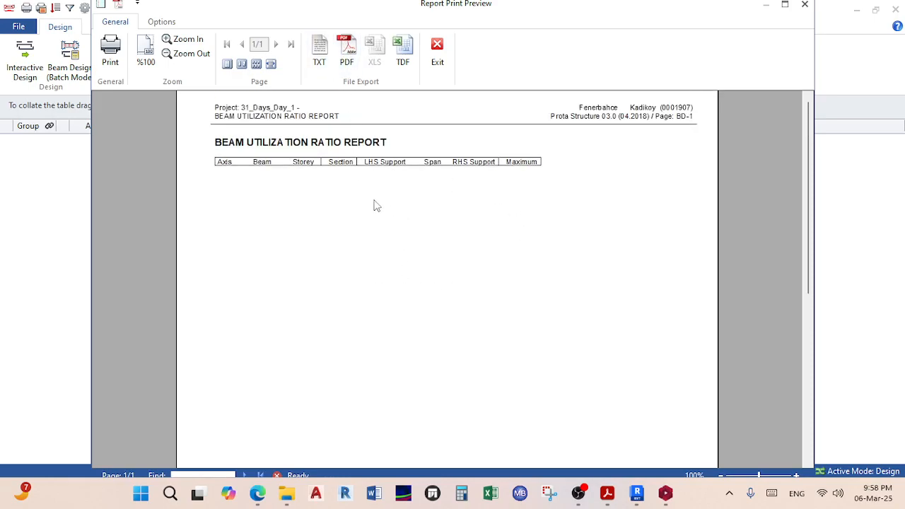
{"action": "left_click", "coordinate": [437, 54]}
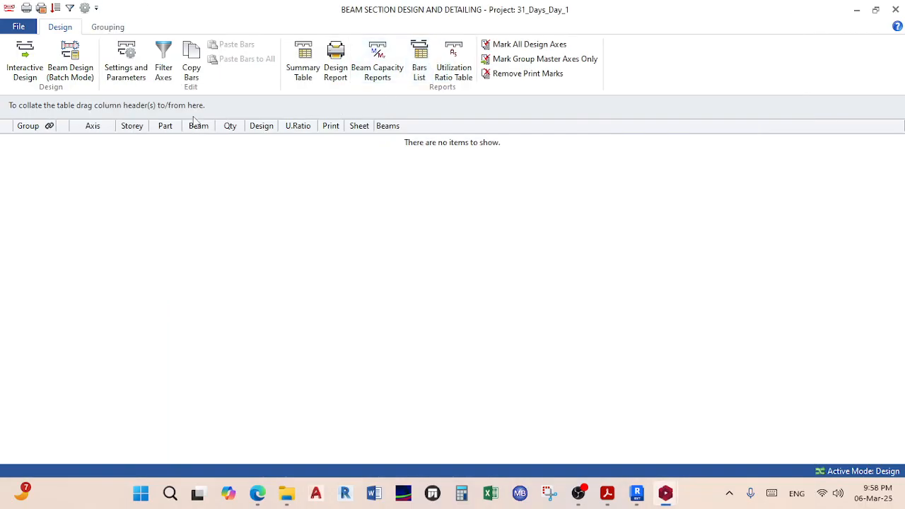
Step: Generate and review the beam design results report, then close it and the beam section design window
{"action": "left_click", "coordinate": [71, 70]}
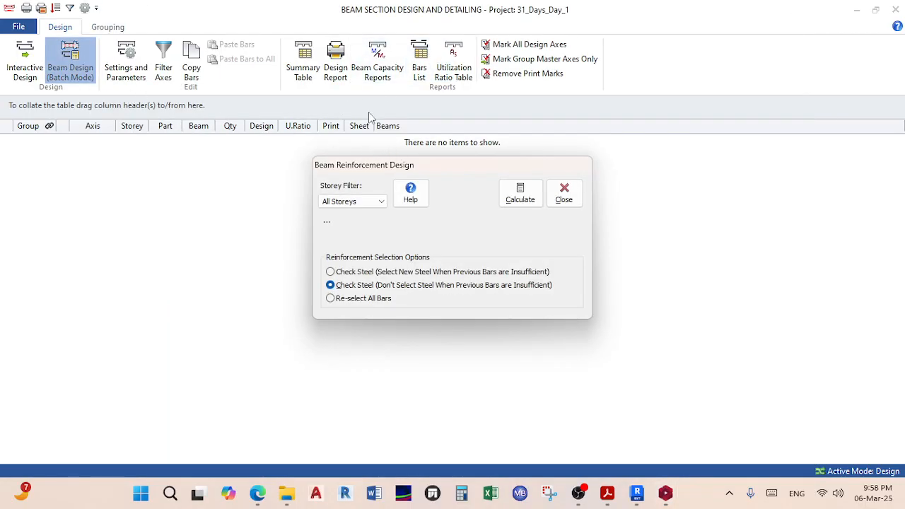
{"action": "left_click", "coordinate": [564, 192]}
{"action": "left_click", "coordinate": [335, 68]}
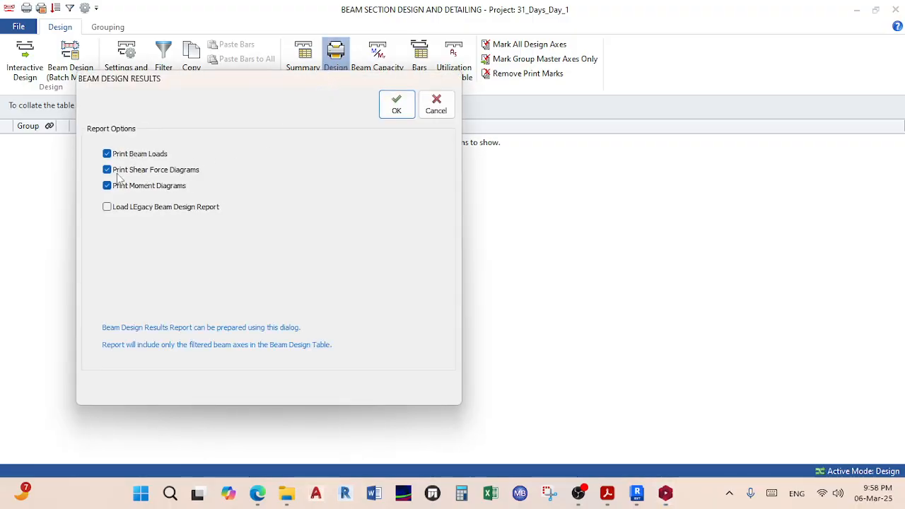
{"action": "left_click", "coordinate": [396, 106]}
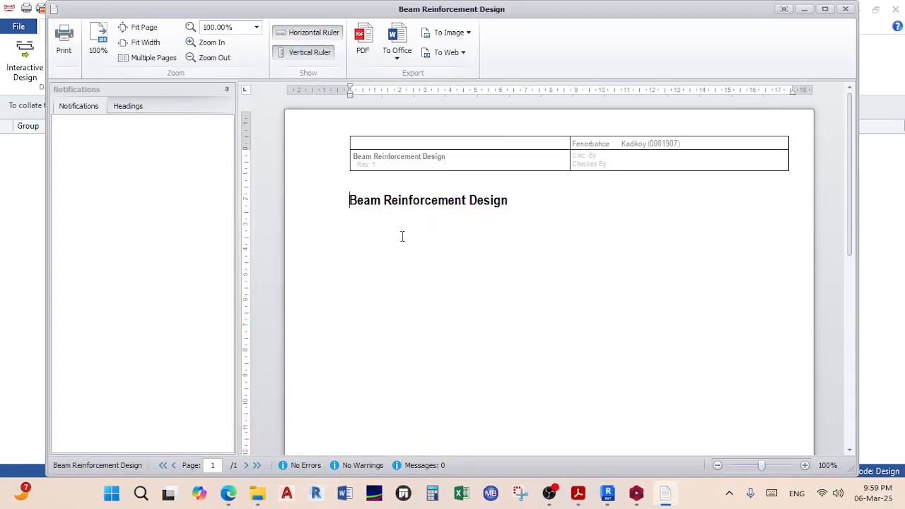
{"action": "scroll", "coordinate": [407, 237], "scroll_direction": "down", "scroll_amount": 10}
{"action": "scroll", "coordinate": [412, 233], "scroll_direction": "up", "scroll_amount": 10}
{"action": "left_click", "coordinate": [847, 10]}
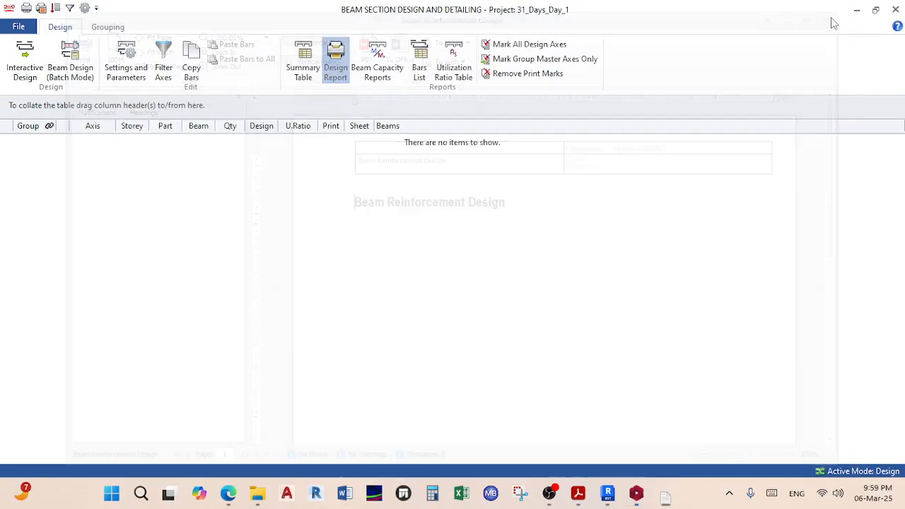
{"action": "left_click", "coordinate": [895, 9]}
Step: From the column at grid A/2, generate the Column Rebar List for columns 1C1–1C31 (400x400, Y16, Y8 links)
{"action": "left_click", "coordinate": [571, 329]}
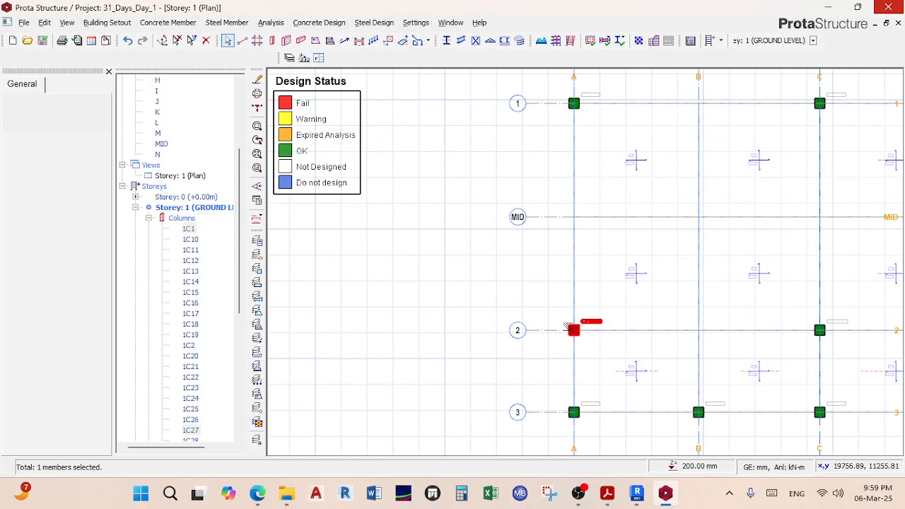
{"action": "right_click", "coordinate": [571, 329]}
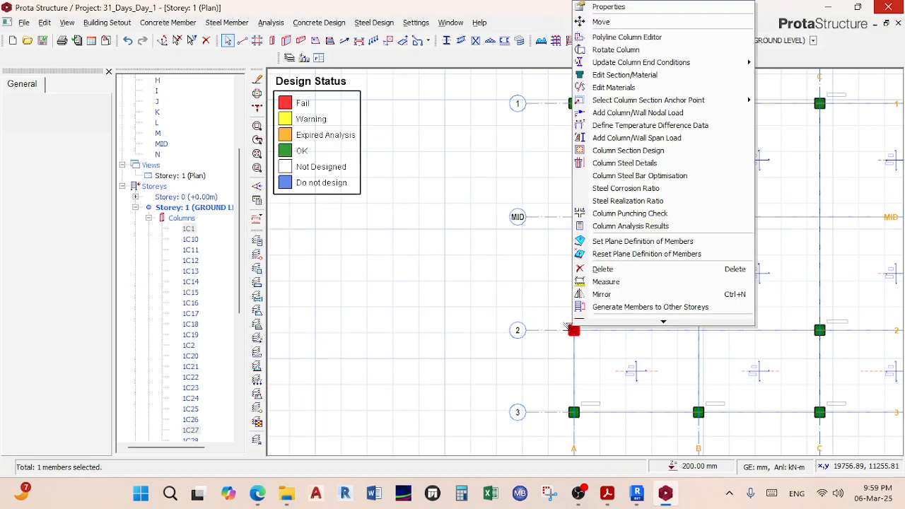
{"action": "left_click", "coordinate": [567, 326]}
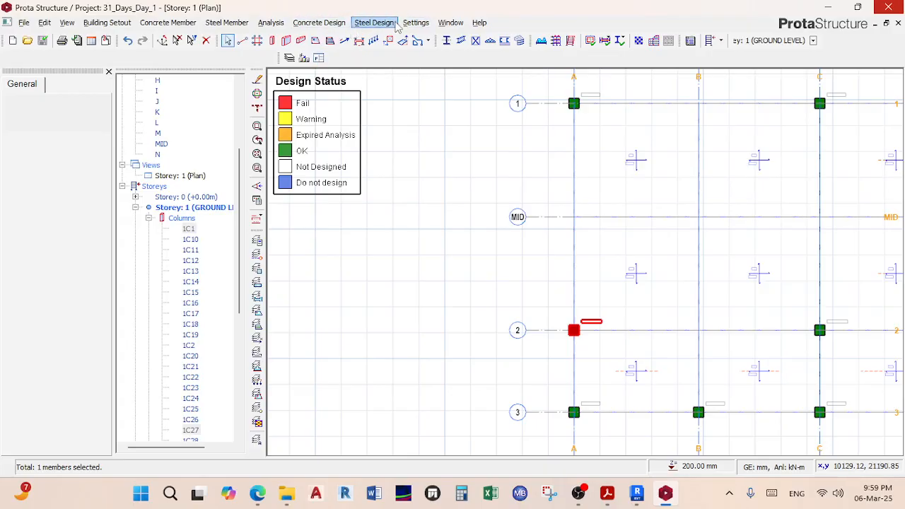
{"action": "left_click", "coordinate": [335, 24]}
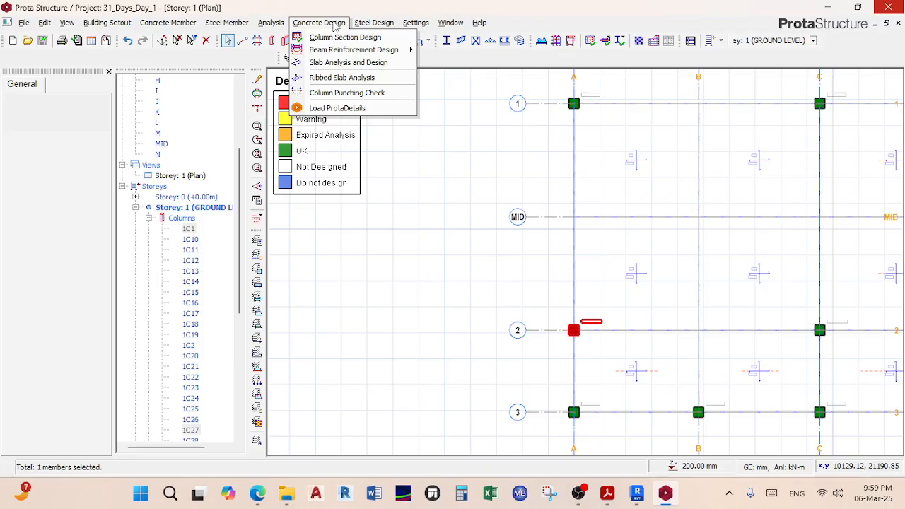
{"action": "left_click", "coordinate": [346, 38]}
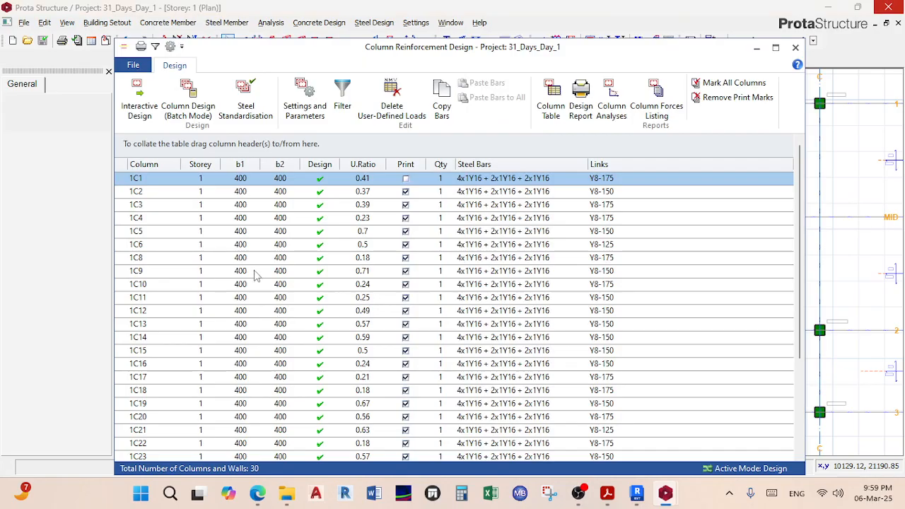
{"action": "left_click", "coordinate": [552, 104]}
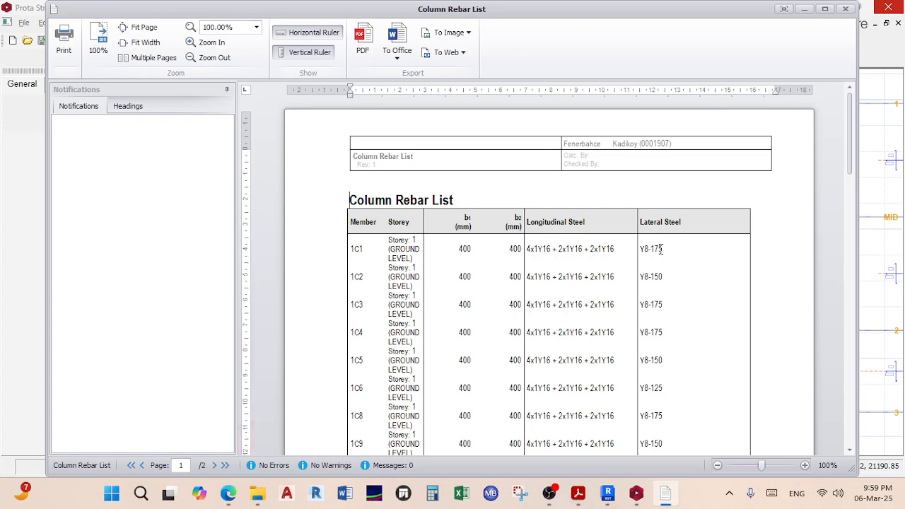
{"action": "scroll", "coordinate": [534, 316], "scroll_direction": "down", "scroll_amount": 15}
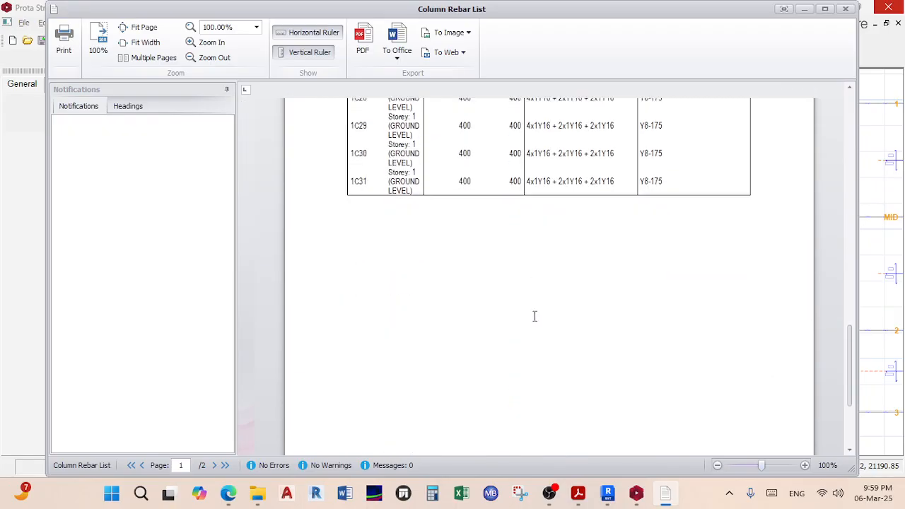
{"action": "scroll", "coordinate": [534, 316], "scroll_direction": "down", "scroll_amount": 4}
Step: Export the report as PDF, browsing to Desktop > 01. 25' March Madness > 03. Teaching Material > 31 Days Challenge
{"action": "left_click", "coordinate": [362, 39]}
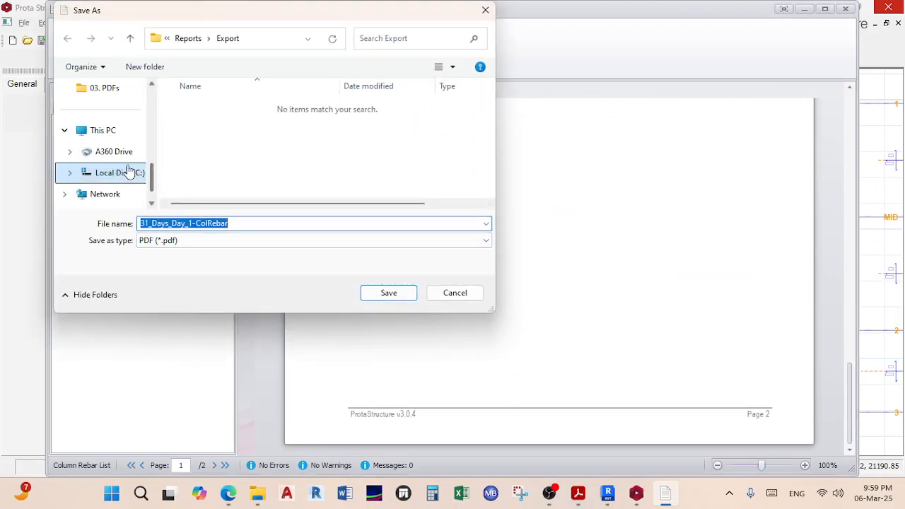
{"action": "left_click", "coordinate": [103, 132]}
{"action": "scroll", "coordinate": [106, 137], "scroll_direction": "down", "scroll_amount": 1}
{"action": "scroll", "coordinate": [106, 143], "scroll_direction": "up", "scroll_amount": 6}
{"action": "scroll", "coordinate": [108, 135], "scroll_direction": "down", "scroll_amount": 5}
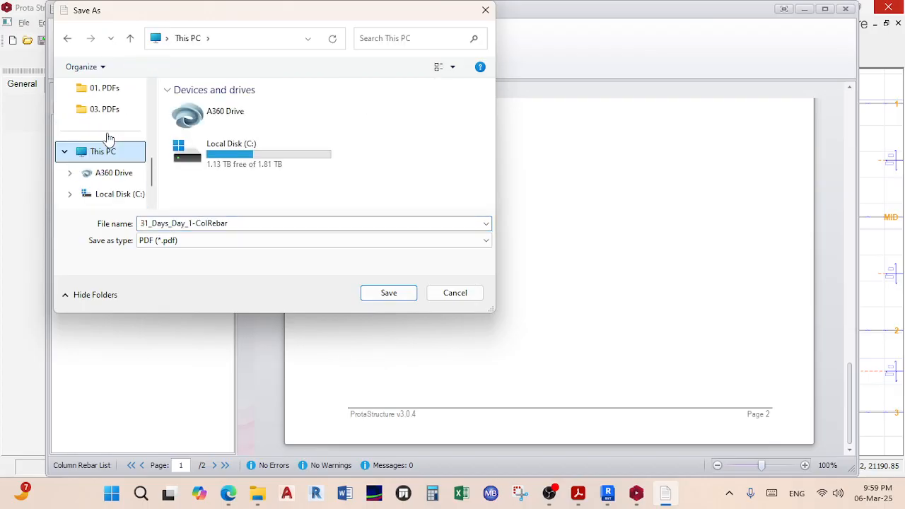
{"action": "scroll", "coordinate": [105, 172], "scroll_direction": "down", "scroll_amount": 2}
{"action": "scroll", "coordinate": [107, 175], "scroll_direction": "up", "scroll_amount": 4}
{"action": "scroll", "coordinate": [107, 176], "scroll_direction": "down", "scroll_amount": 3}
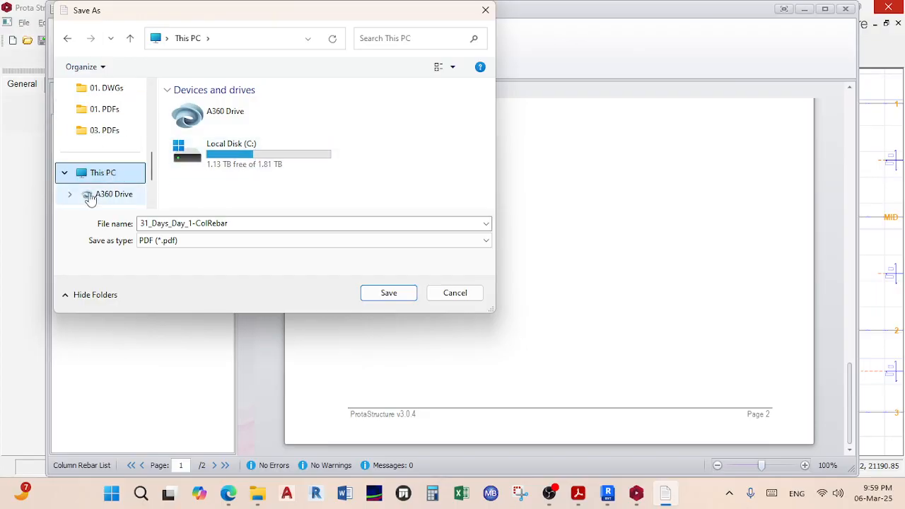
{"action": "left_click", "coordinate": [65, 174]}
{"action": "double_click", "coordinate": [91, 177]}
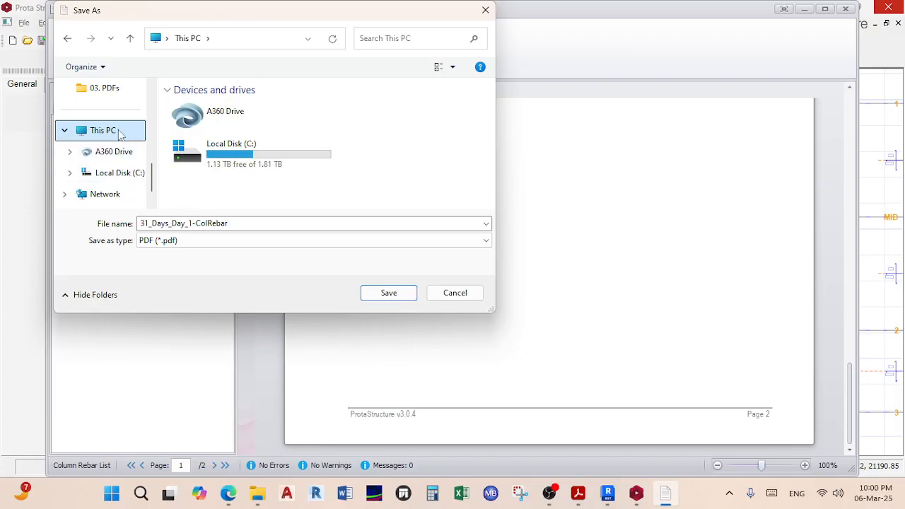
{"action": "scroll", "coordinate": [118, 198], "scroll_direction": "up", "scroll_amount": 5}
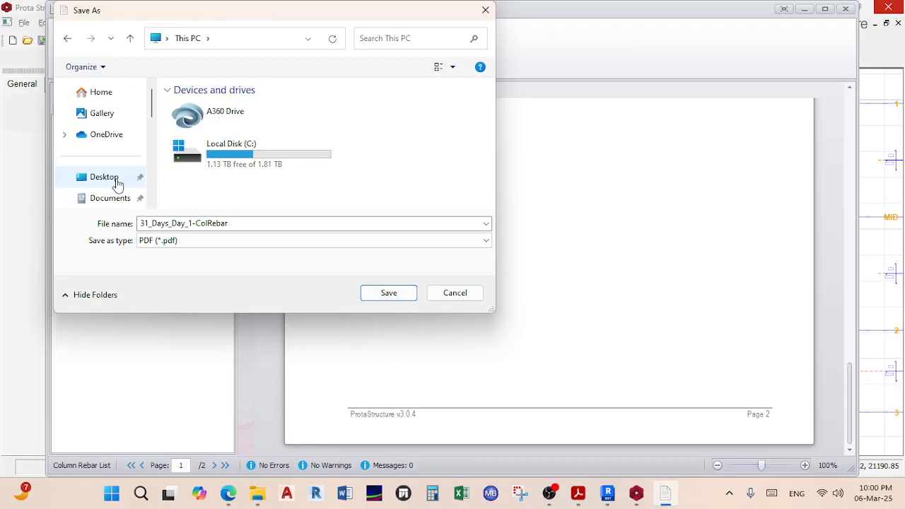
{"action": "left_click", "coordinate": [118, 183]}
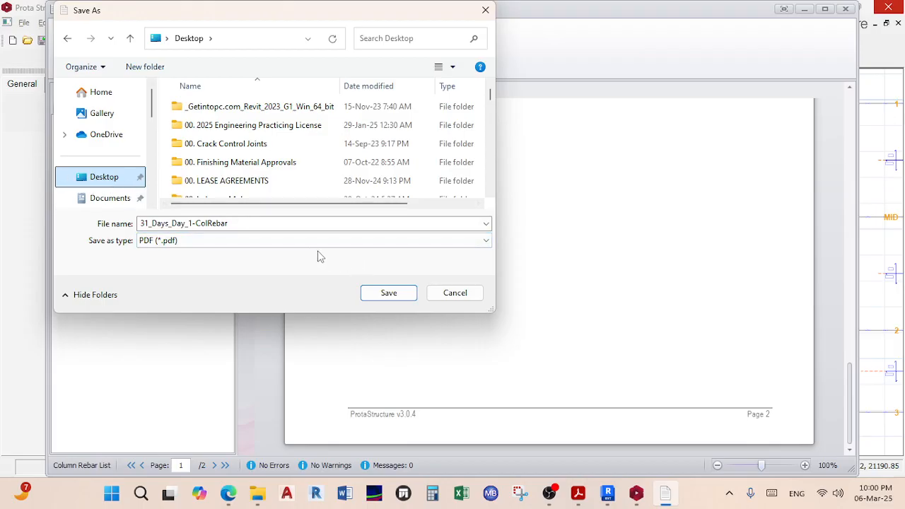
{"action": "scroll", "coordinate": [258, 180], "scroll_direction": "down", "scroll_amount": 20}
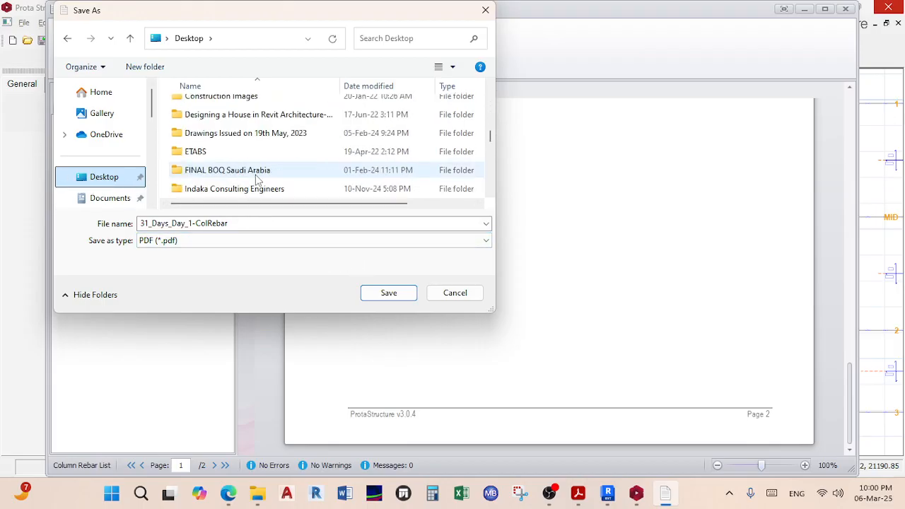
{"action": "scroll", "coordinate": [258, 180], "scroll_direction": "down", "scroll_amount": 3}
{"action": "scroll", "coordinate": [258, 180], "scroll_direction": "up", "scroll_amount": 15}
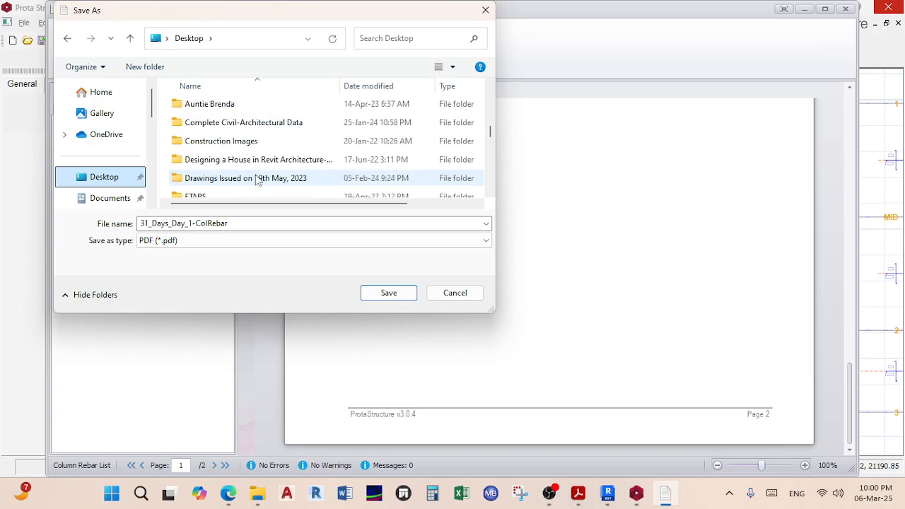
{"action": "scroll", "coordinate": [258, 181], "scroll_direction": "up", "scroll_amount": 3}
{"action": "scroll", "coordinate": [258, 181], "scroll_direction": "down", "scroll_amount": 5}
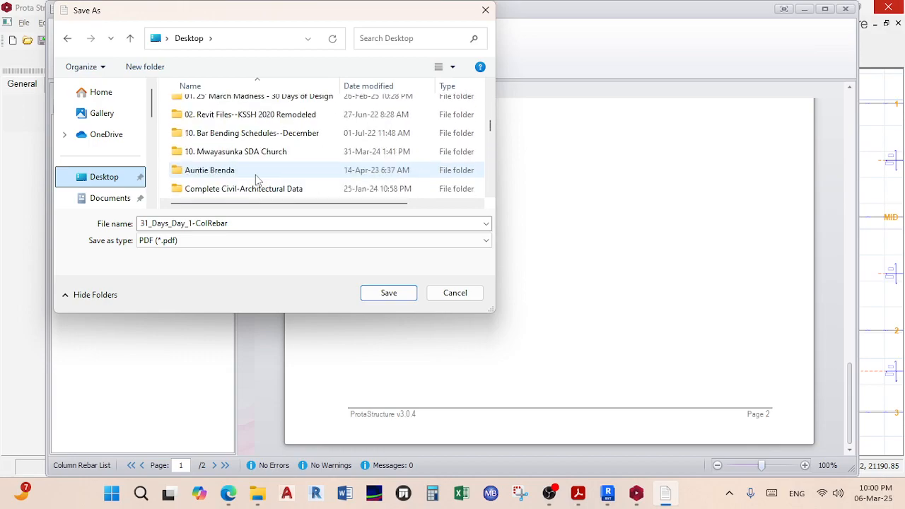
{"action": "scroll", "coordinate": [258, 179], "scroll_direction": "down", "scroll_amount": 1}
{"action": "scroll", "coordinate": [283, 168], "scroll_direction": "up", "scroll_amount": 9}
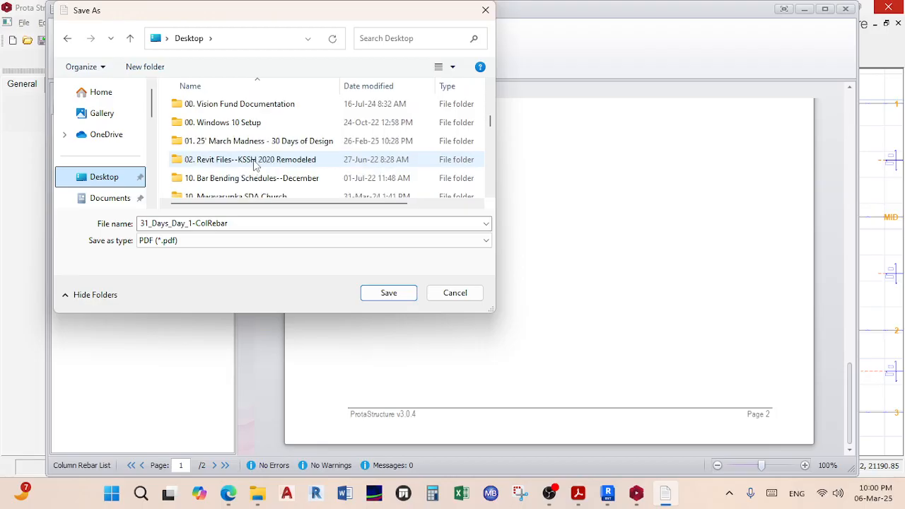
{"action": "scroll", "coordinate": [254, 165], "scroll_direction": "down", "scroll_amount": 5}
{"action": "double_click", "coordinate": [251, 154]}
{"action": "double_click", "coordinate": [241, 144]}
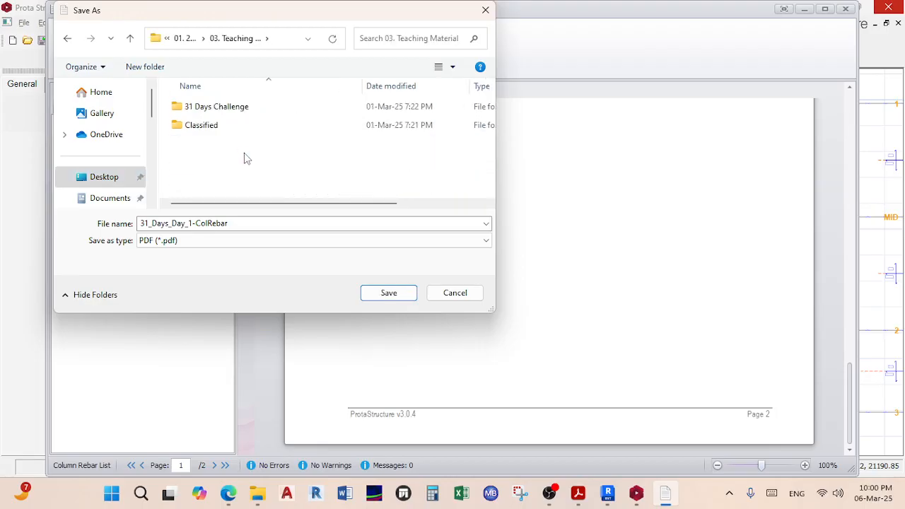
{"action": "double_click", "coordinate": [250, 109]}
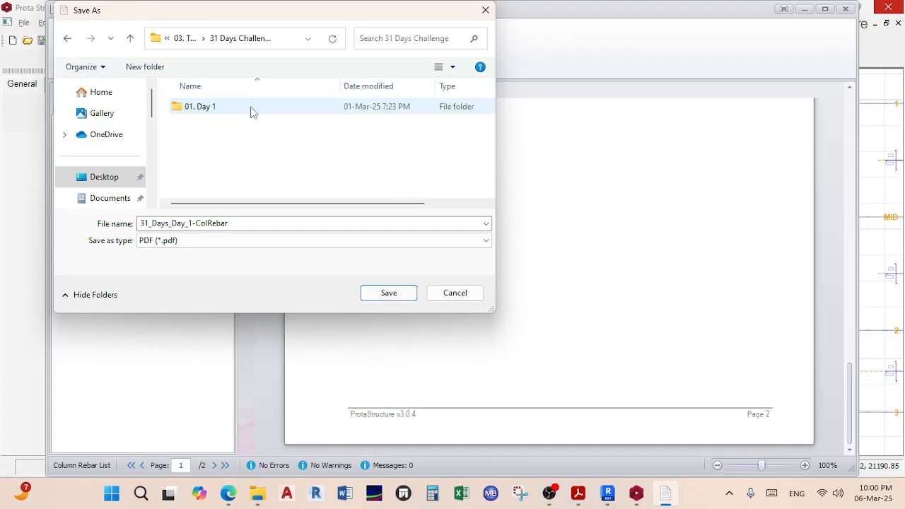
Step: Create a new 'Reports' folder there and save 31_Days_Day_1-ColRebar PDF inside it
{"action": "right_click", "coordinate": [237, 152]}
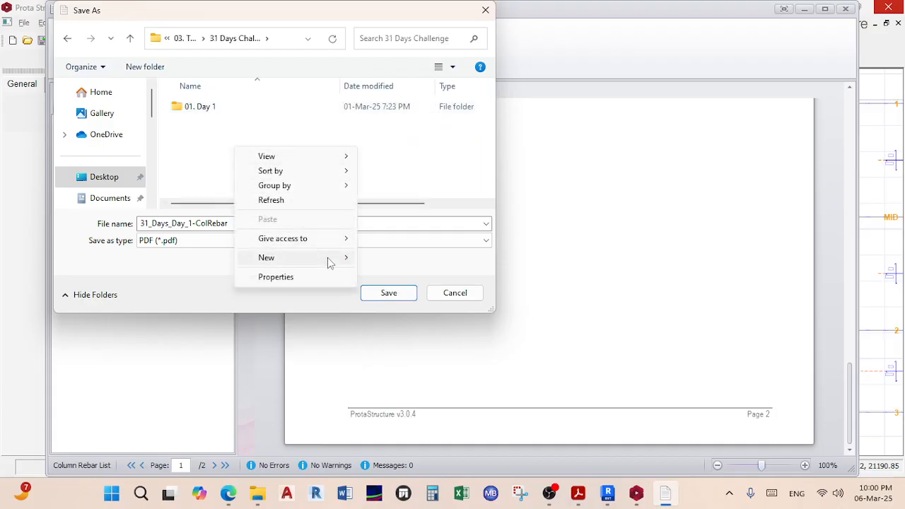
{"action": "mouse_move", "coordinate": [333, 260]}
{"action": "left_click", "coordinate": [373, 260]}
{"action": "type", "text": "Reports"}
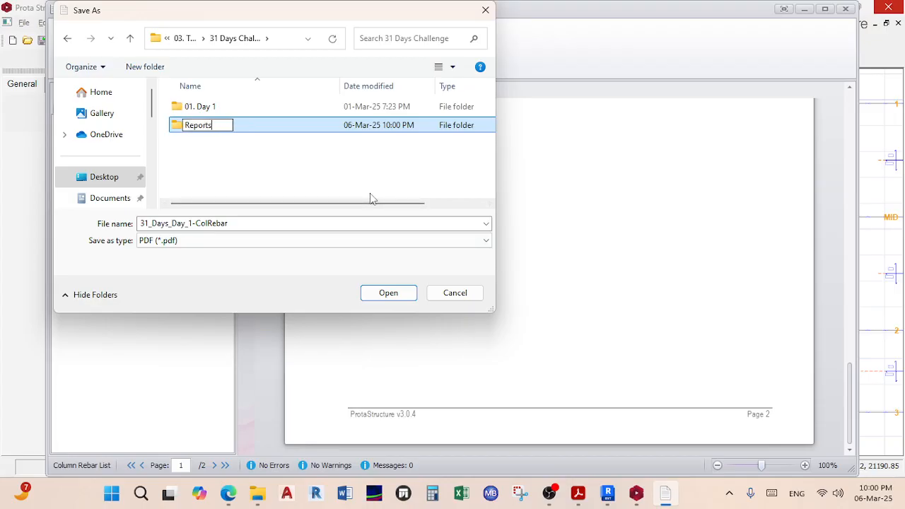
{"action": "key", "text": "Return"}
{"action": "double_click", "coordinate": [350, 127]}
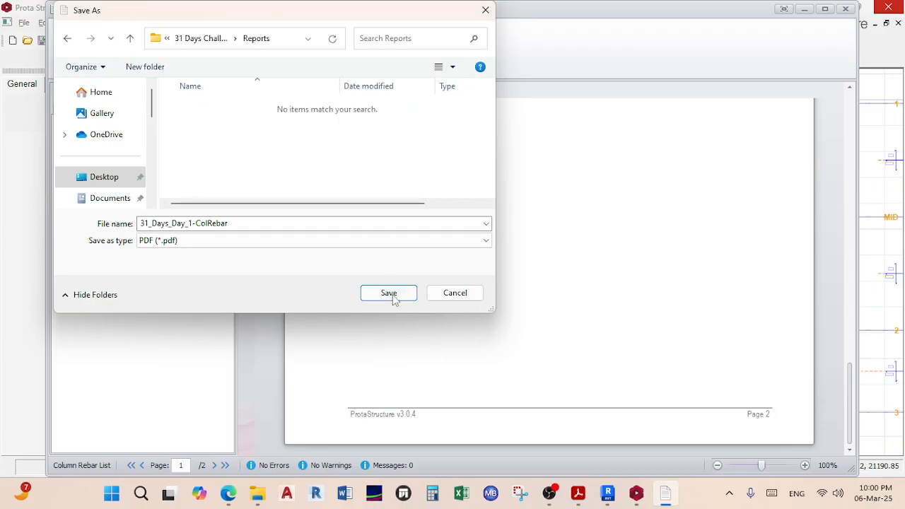
{"action": "left_click", "coordinate": [390, 292]}
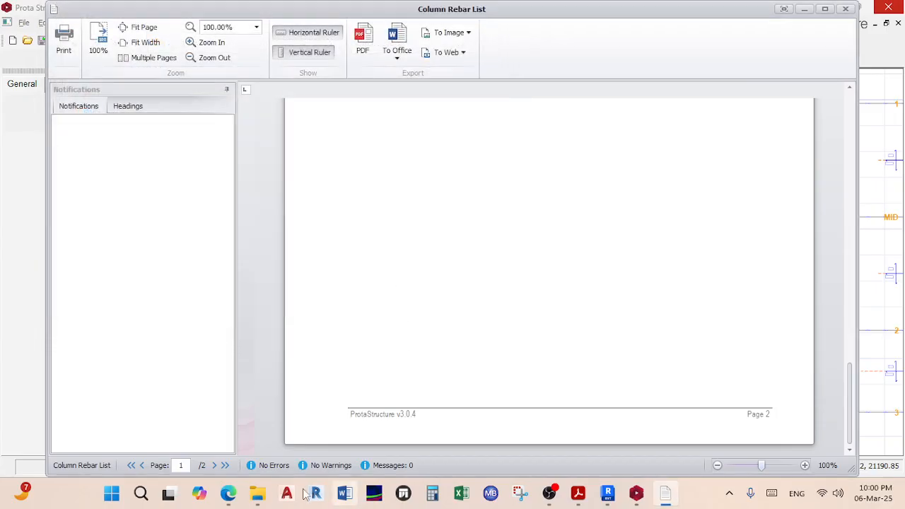
Step: Open the 31_Days_Day_1-ColRebar PDF from 31 Days Challenge > Reports in Acrobat
{"action": "mouse_move", "coordinate": [257, 493]}
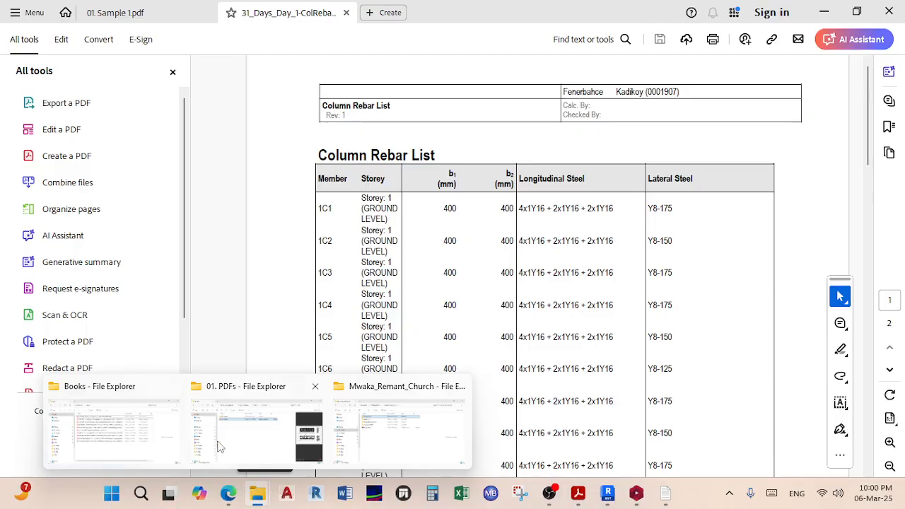
{"action": "left_click", "coordinate": [199, 457]}
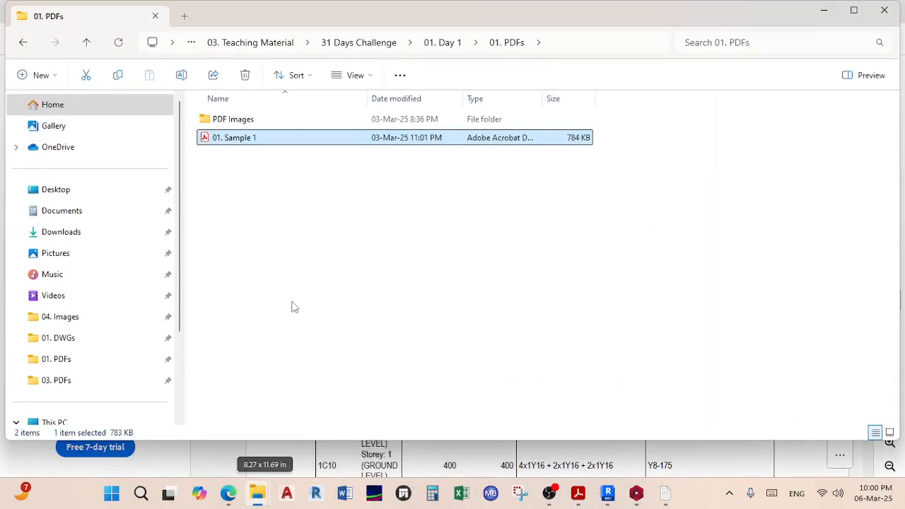
{"action": "left_click", "coordinate": [337, 44]}
{"action": "double_click", "coordinate": [253, 139]}
{"action": "left_click", "coordinate": [273, 120]}
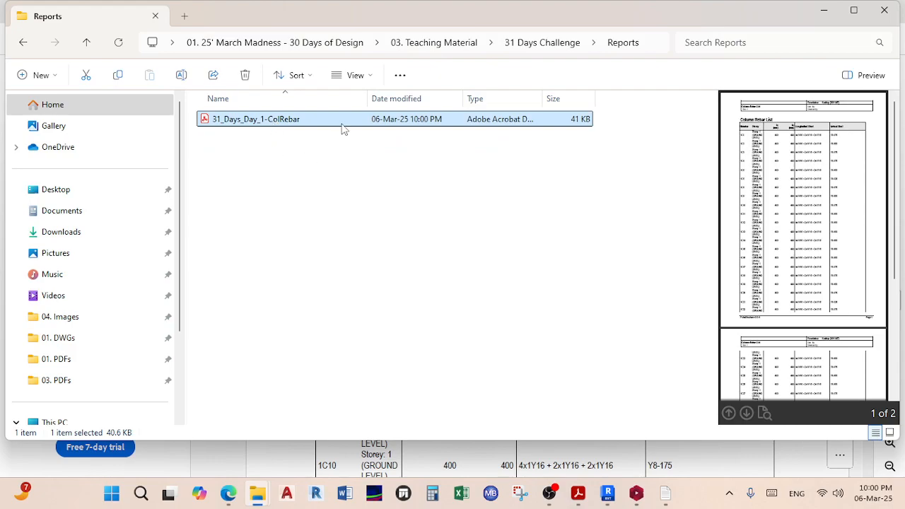
{"action": "double_click", "coordinate": [342, 121]}
Step: Scroll through the column rebar PDF, hide the tools panel, and close its tab
{"action": "scroll", "coordinate": [337, 170], "scroll_direction": "down", "scroll_amount": 15}
{"action": "scroll", "coordinate": [337, 170], "scroll_direction": "down", "scroll_amount": 12}
{"action": "scroll", "coordinate": [340, 168], "scroll_direction": "up", "scroll_amount": 4}
{"action": "scroll", "coordinate": [384, 187], "scroll_direction": "down", "scroll_amount": 3}
{"action": "scroll", "coordinate": [397, 212], "scroll_direction": "up", "scroll_amount": 15}
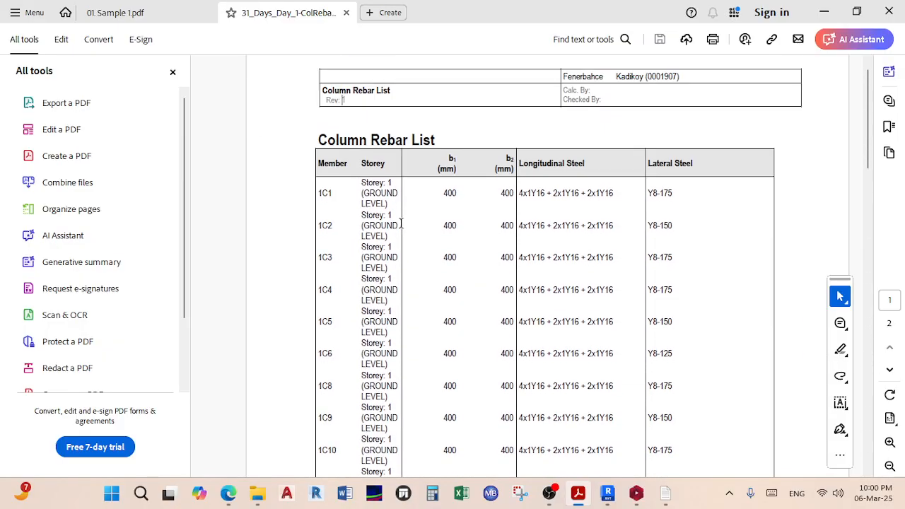
{"action": "left_click", "coordinate": [172, 71]}
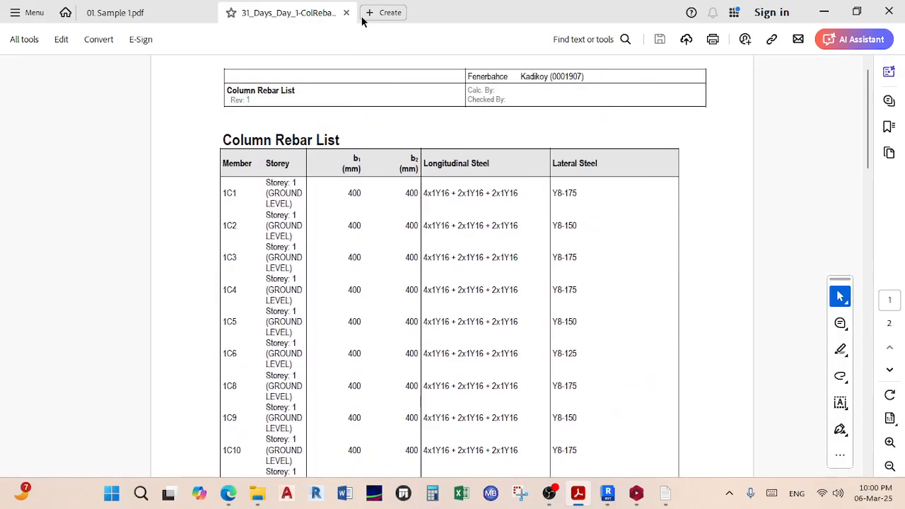
{"action": "left_click", "coordinate": [346, 12]}
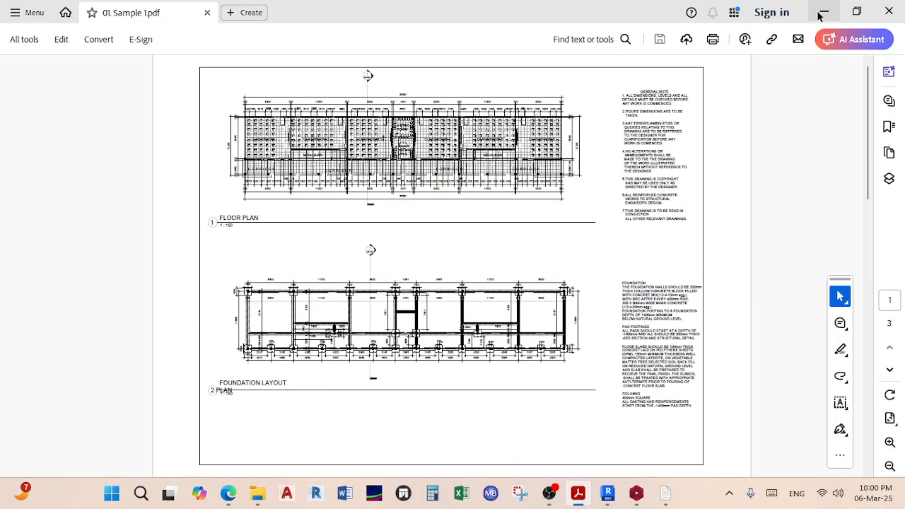
Step: Minimize Acrobat and Explorer, then close the Column Rebar List preview and Column Reinforcement Design window
{"action": "left_click", "coordinate": [824, 12]}
{"action": "left_click", "coordinate": [823, 10]}
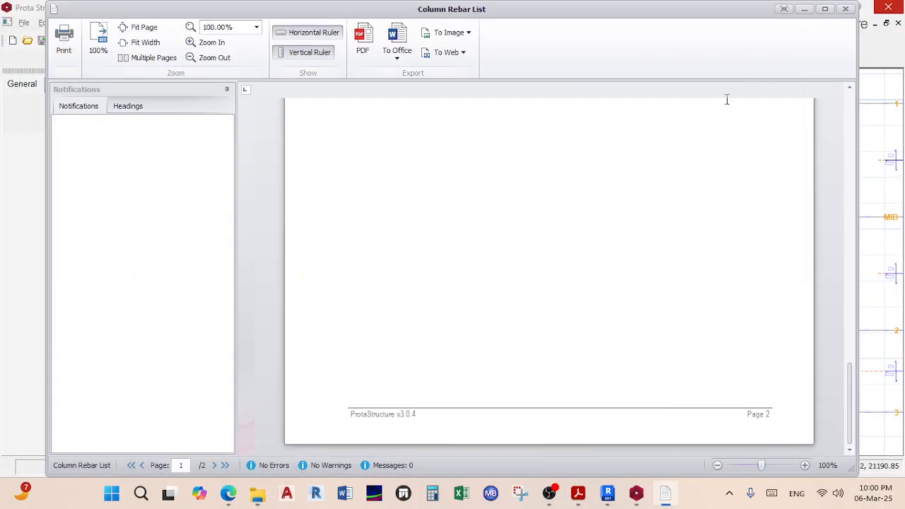
{"action": "left_click", "coordinate": [846, 8]}
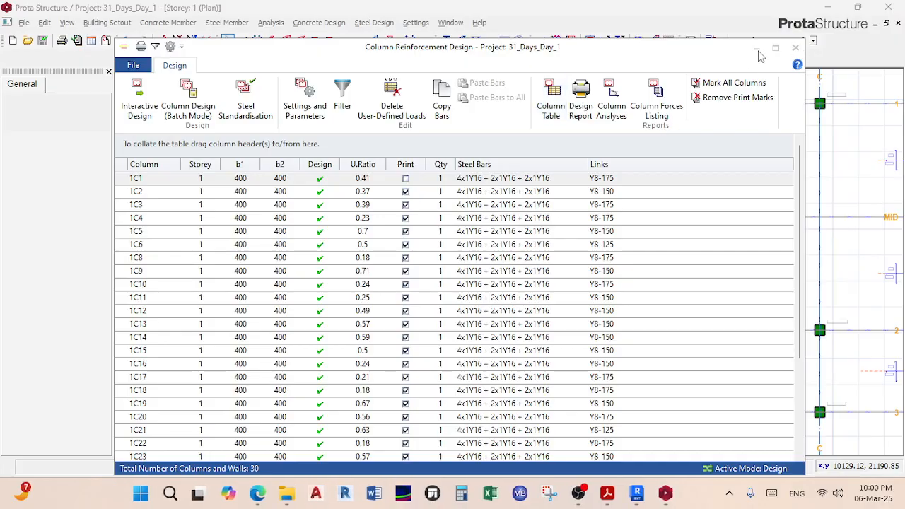
{"action": "left_click", "coordinate": [756, 48]}
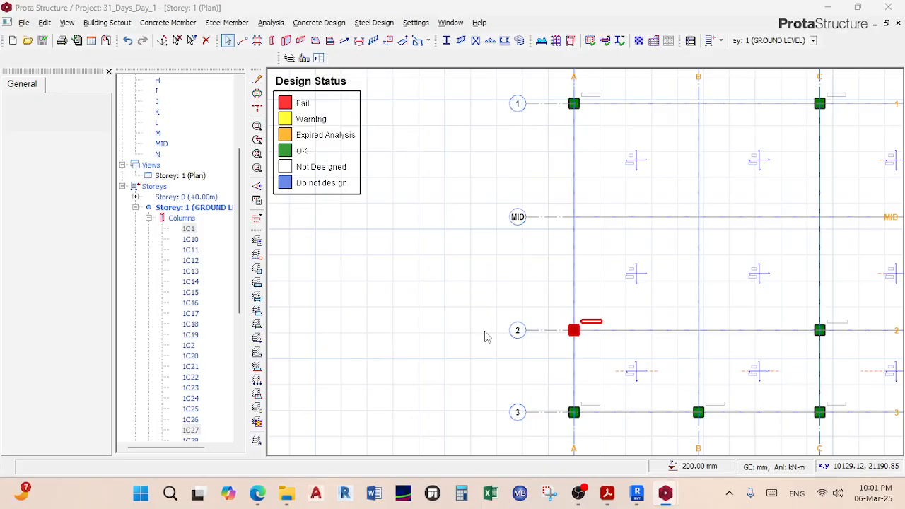
{"action": "mouse_move", "coordinate": [665, 495]}
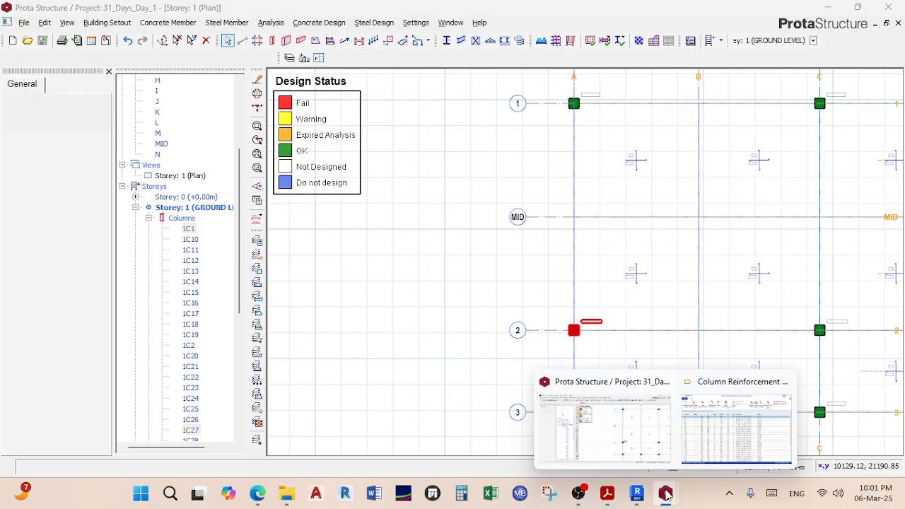
{"action": "left_click", "coordinate": [735, 433]}
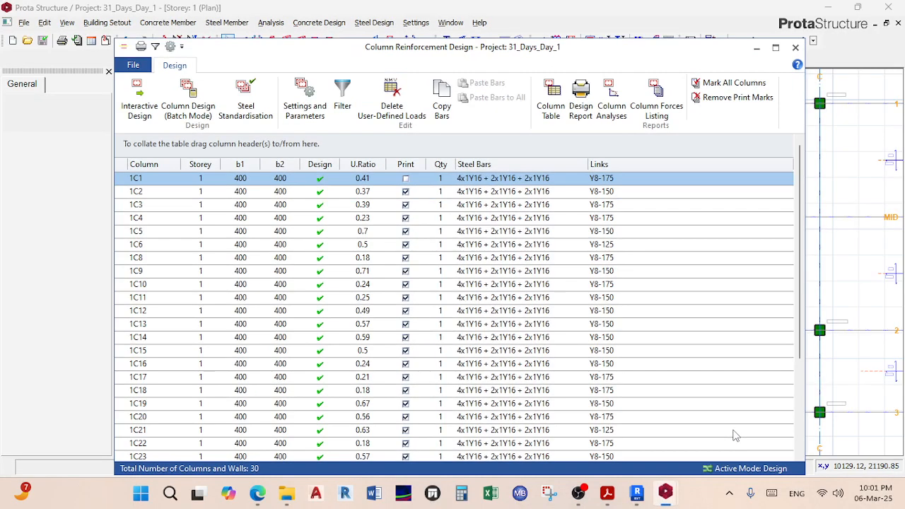
{"action": "left_click", "coordinate": [795, 47]}
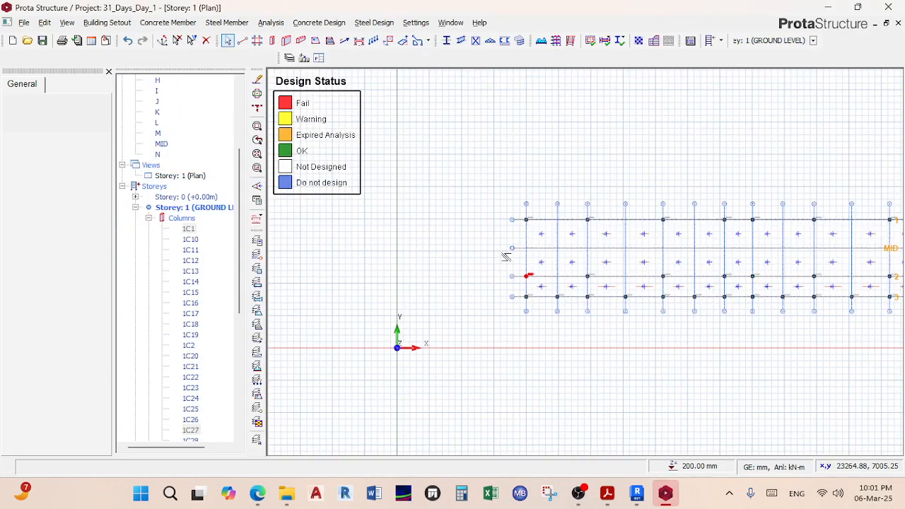
{"action": "scroll", "coordinate": [504, 254], "scroll_direction": "down", "scroll_amount": 5}
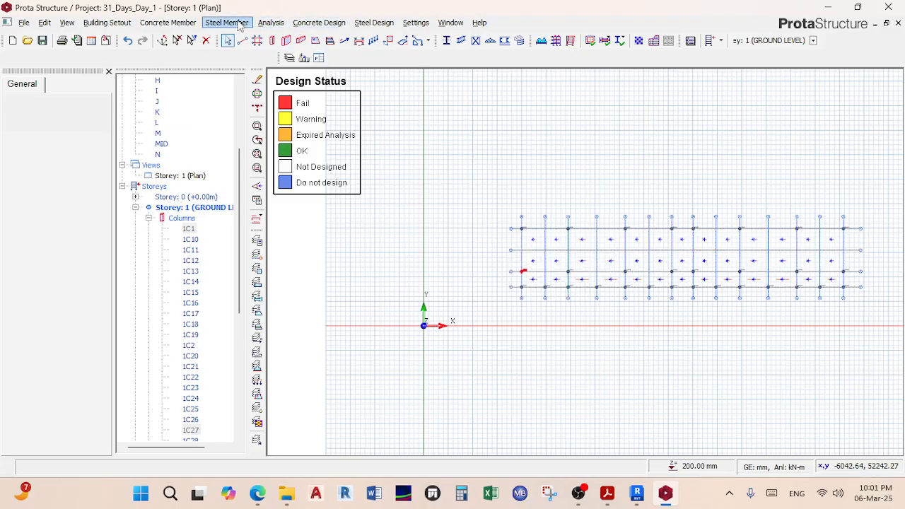
Step: Load ProtaDetails from Concrete Design, agreeing to save the project first
{"action": "left_click", "coordinate": [319, 22]}
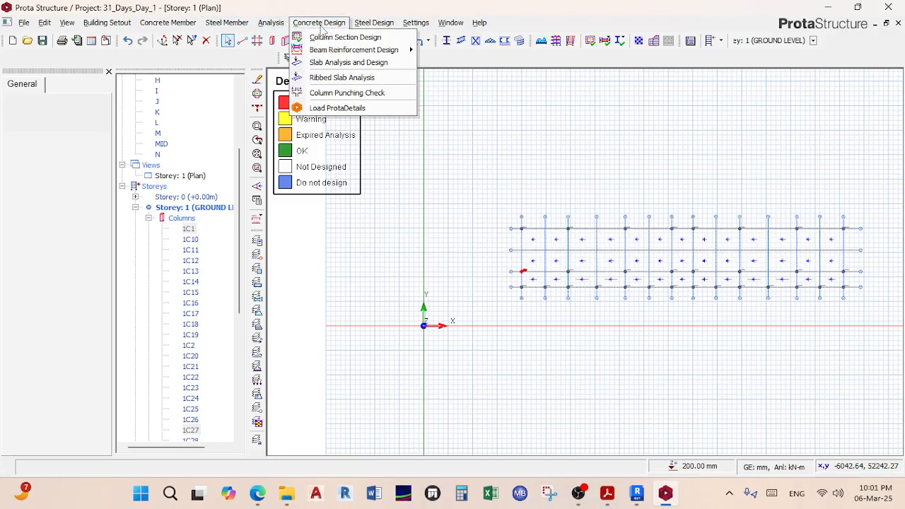
{"action": "left_click", "coordinate": [348, 110]}
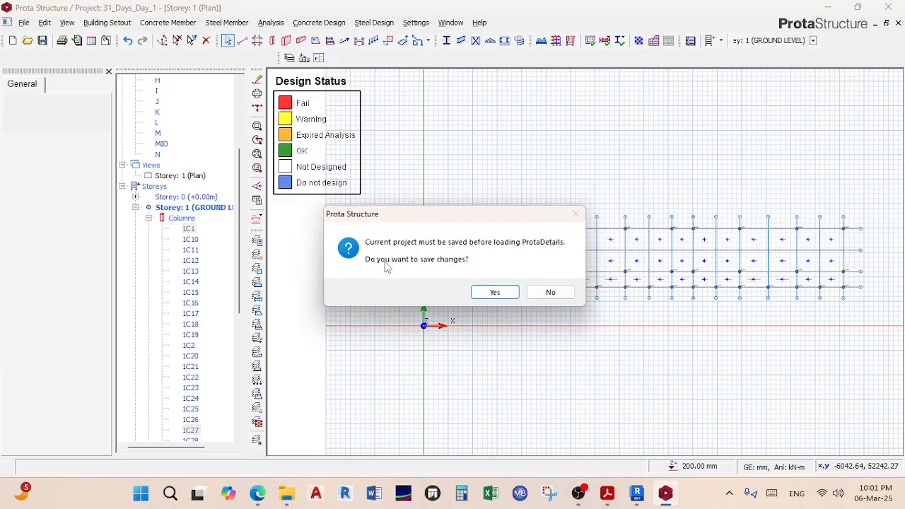
{"action": "left_click", "coordinate": [495, 291]}
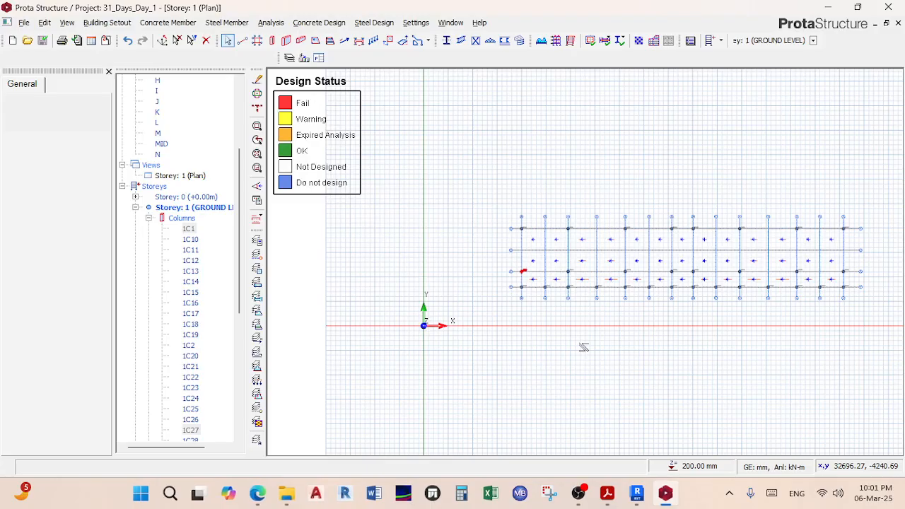
{"action": "scroll", "coordinate": [577, 311], "scroll_direction": "up", "scroll_amount": 2}
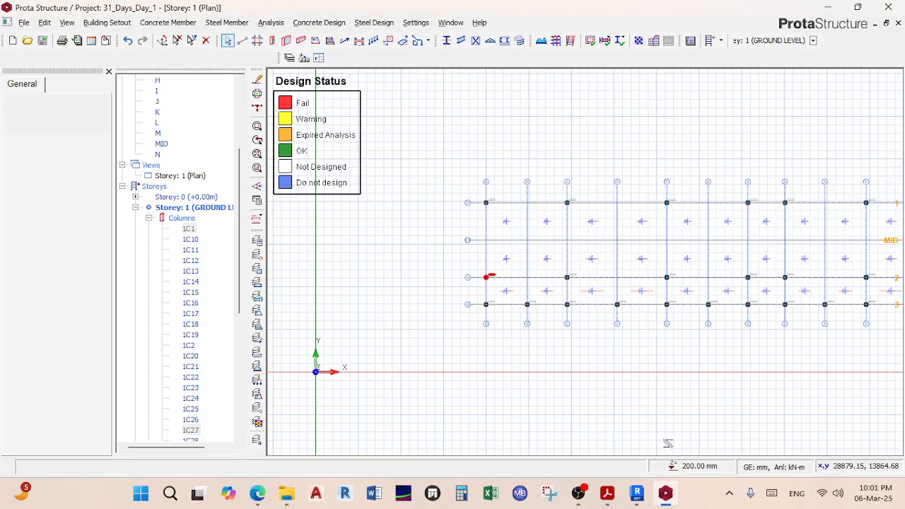
{"action": "mouse_move", "coordinate": [667, 498]}
{"action": "left_click", "coordinate": [728, 492]}
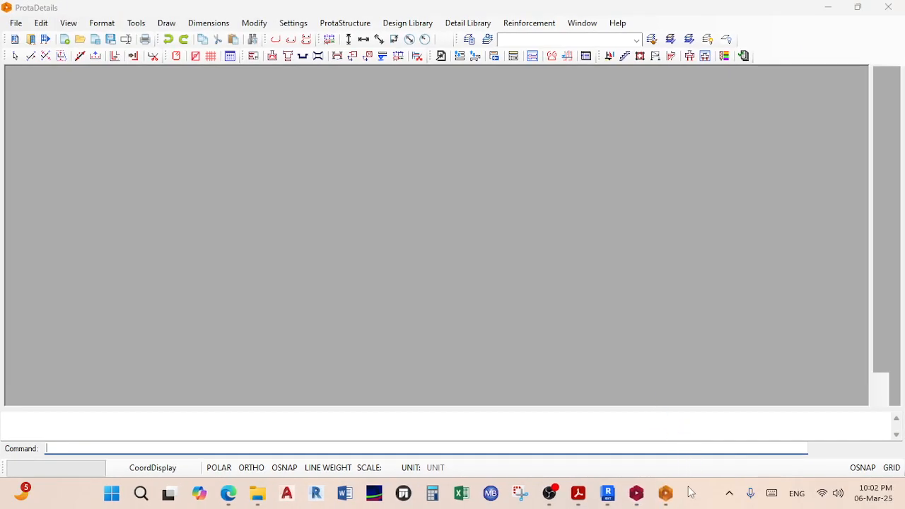
Step: Create blank Drawing1.dwg and expand Form Plans to show foundation and storeys 1–5
{"action": "mouse_move", "coordinate": [666, 496]}
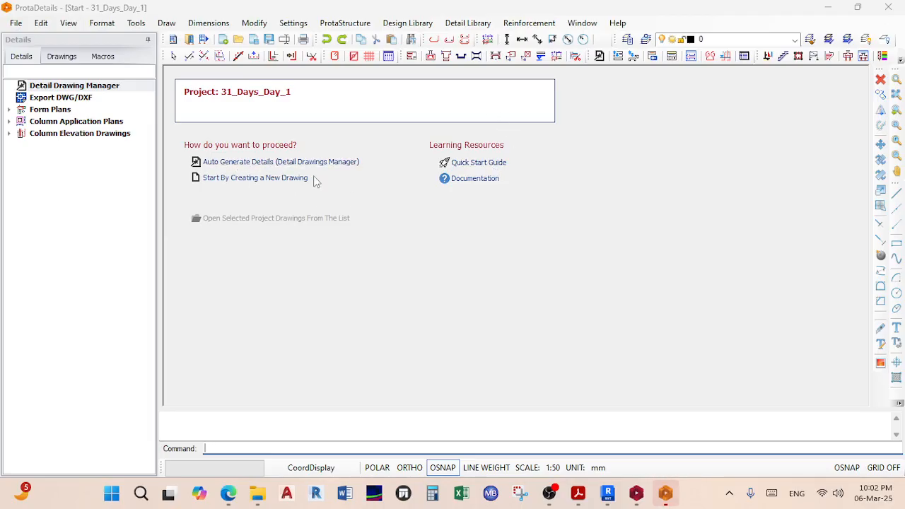
{"action": "left_click", "coordinate": [239, 178]}
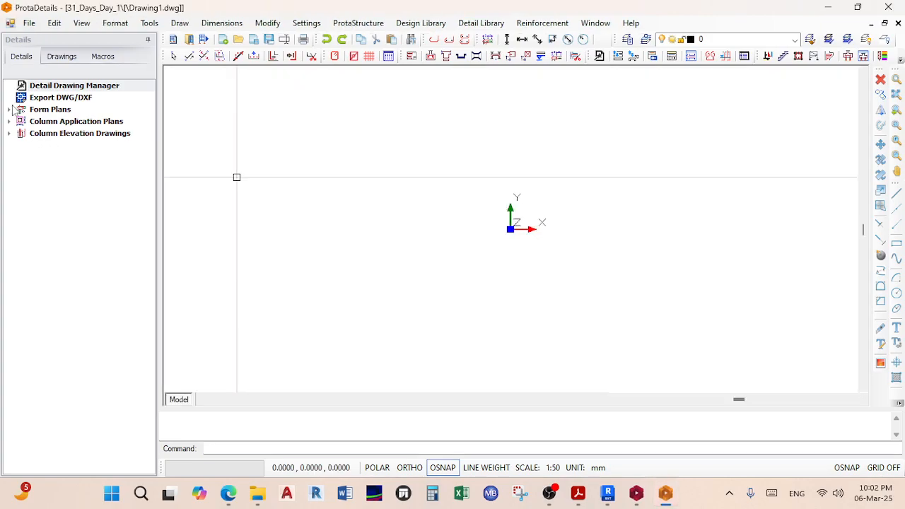
{"action": "left_click", "coordinate": [44, 111]}
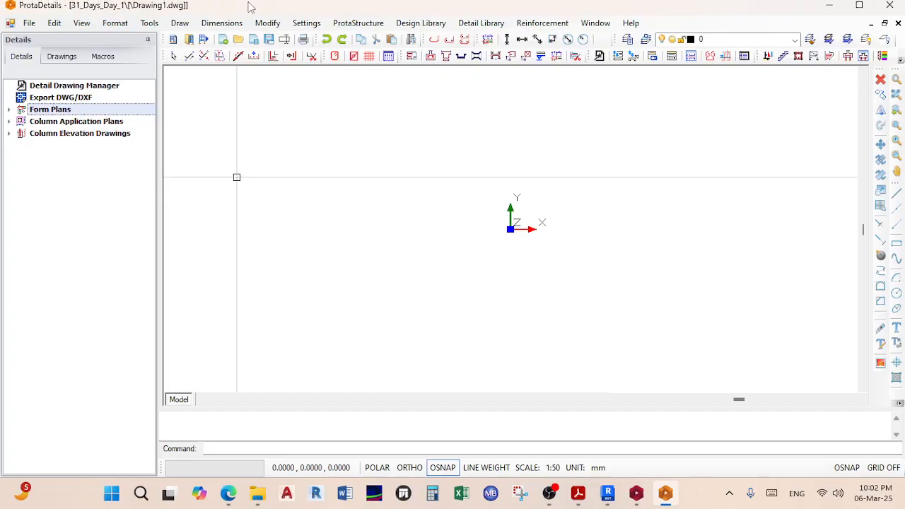
{"action": "double_click", "coordinate": [268, 8]}
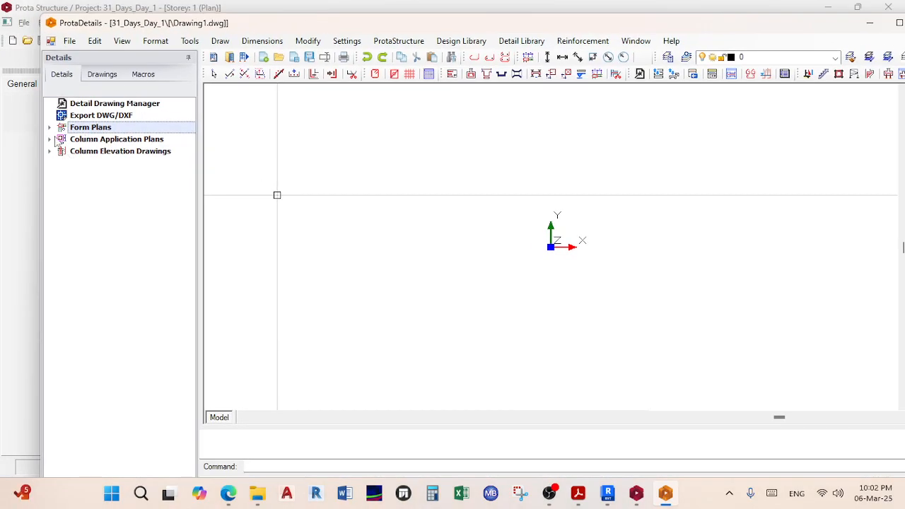
{"action": "left_click", "coordinate": [50, 128]}
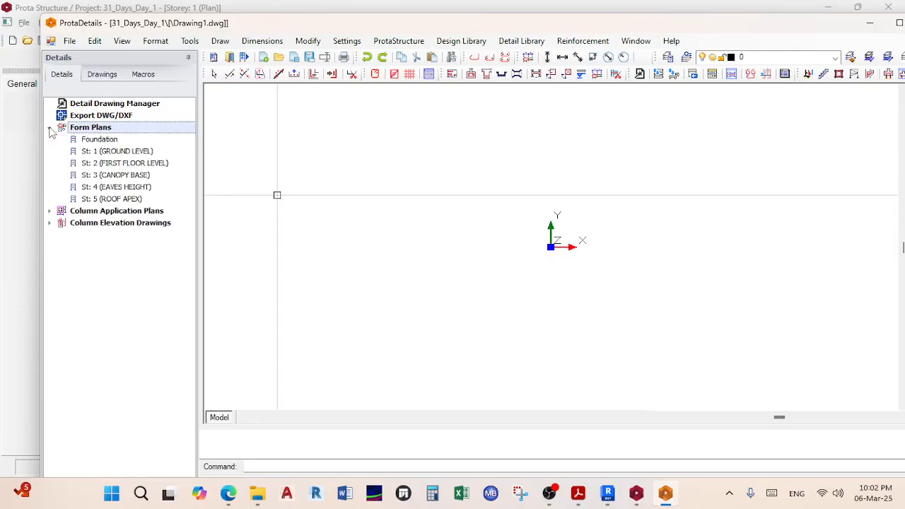
Step: Draw the form plans for all storeys inserted onto A1_Prota.dxf sheets at 1:50
{"action": "right_click", "coordinate": [100, 131]}
{"action": "left_click", "coordinate": [138, 134]}
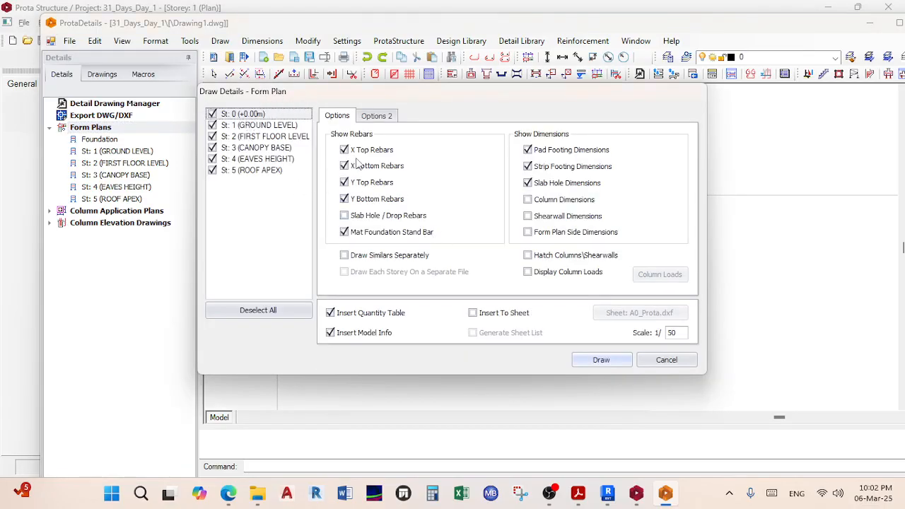
{"action": "left_click", "coordinate": [385, 116]}
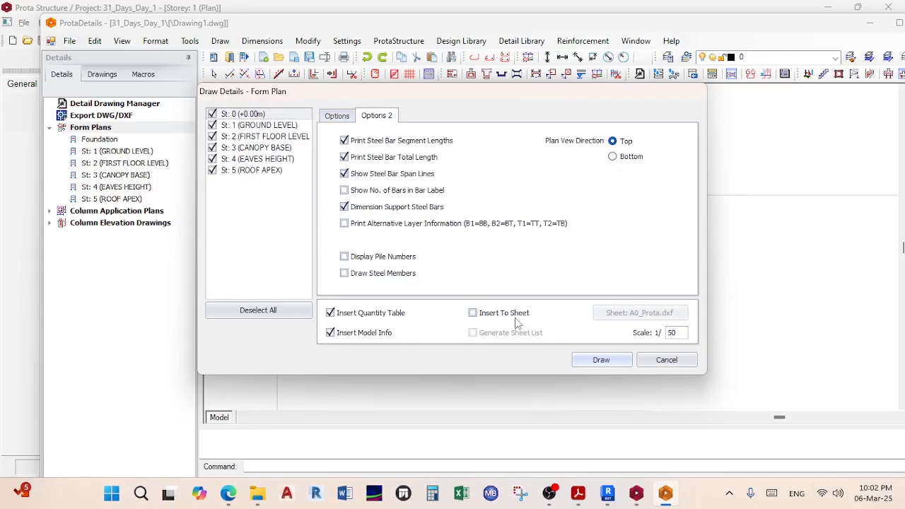
{"action": "left_click", "coordinate": [503, 313]}
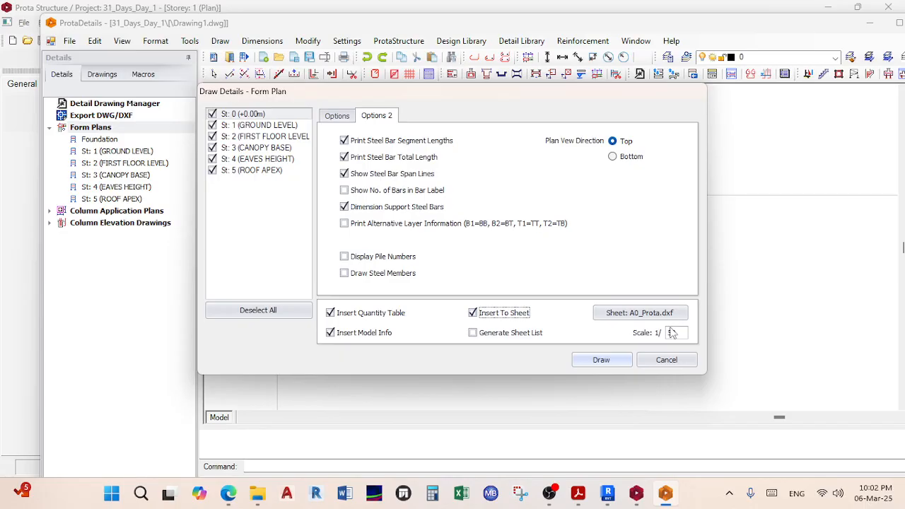
{"action": "left_click", "coordinate": [645, 315]}
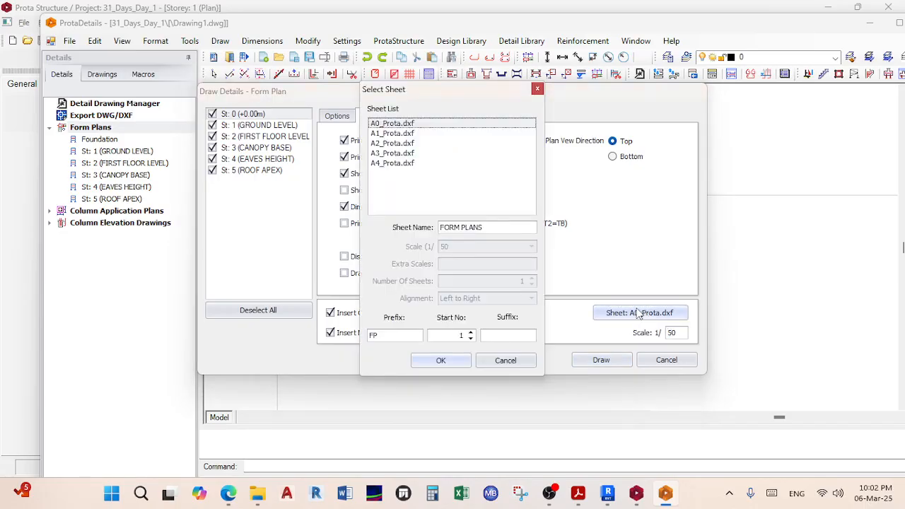
{"action": "left_click", "coordinate": [389, 133]}
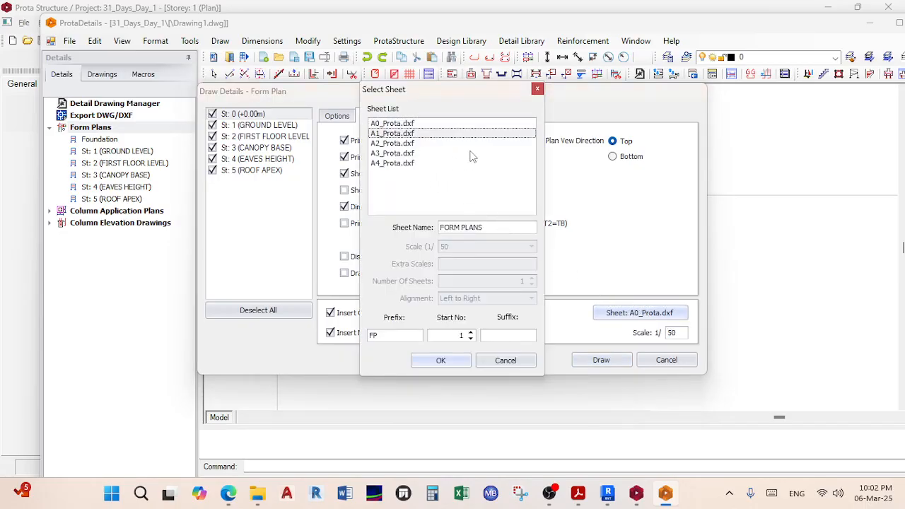
{"action": "left_click", "coordinate": [438, 361]}
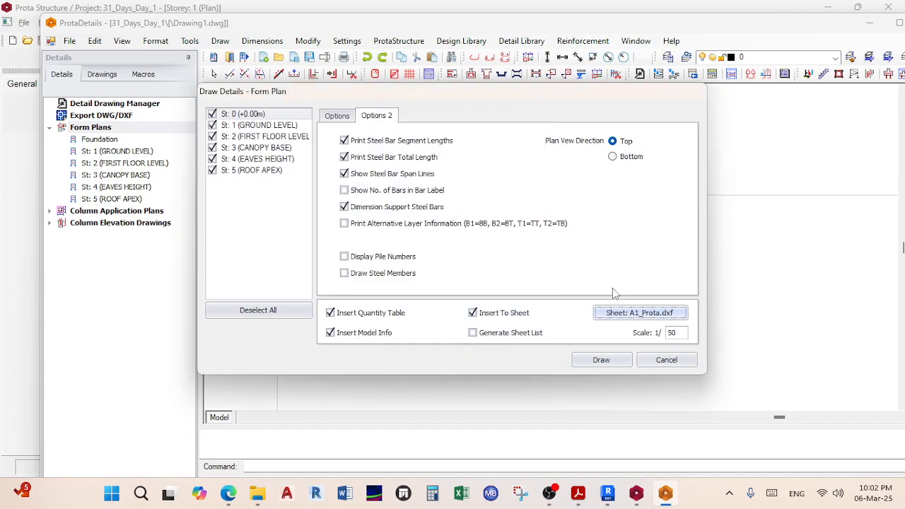
{"action": "left_click", "coordinate": [339, 118]}
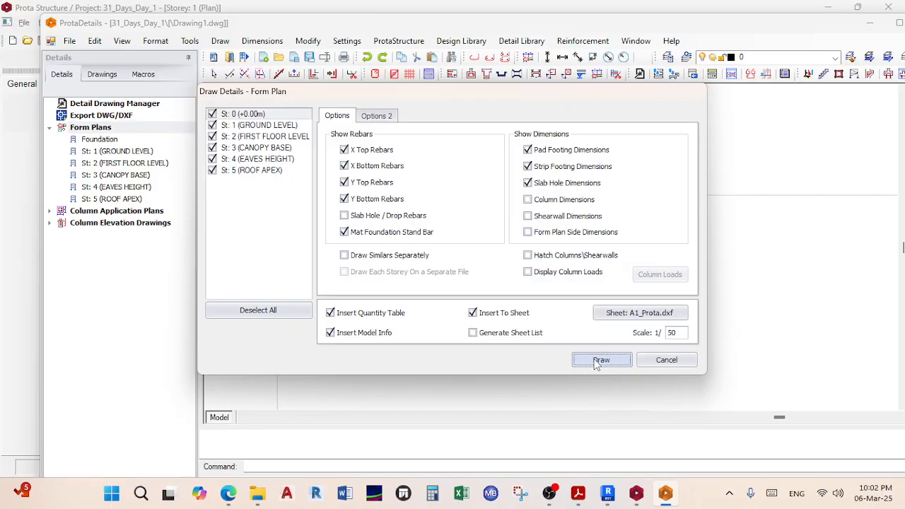
{"action": "left_click", "coordinate": [599, 361]}
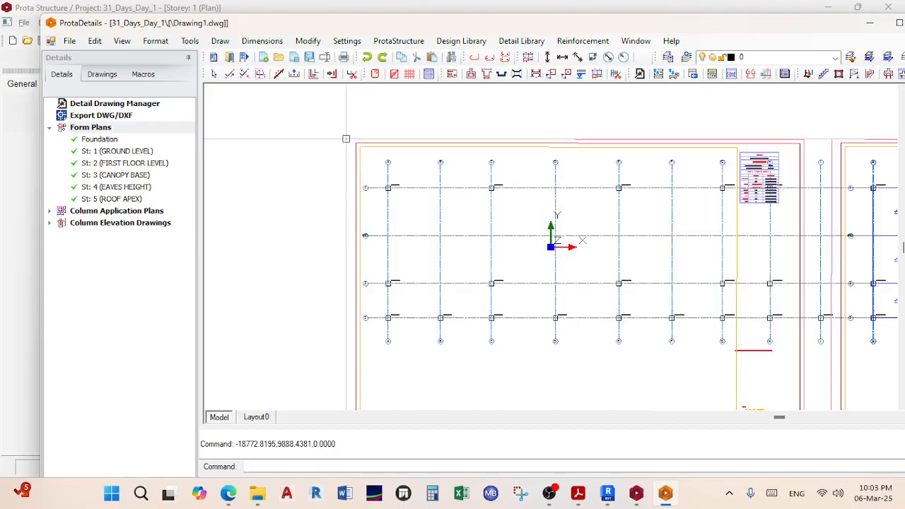
Step: Select and delete all the A1 form plan sheets just drawn
{"action": "scroll", "coordinate": [330, 139], "scroll_direction": "down", "scroll_amount": 5}
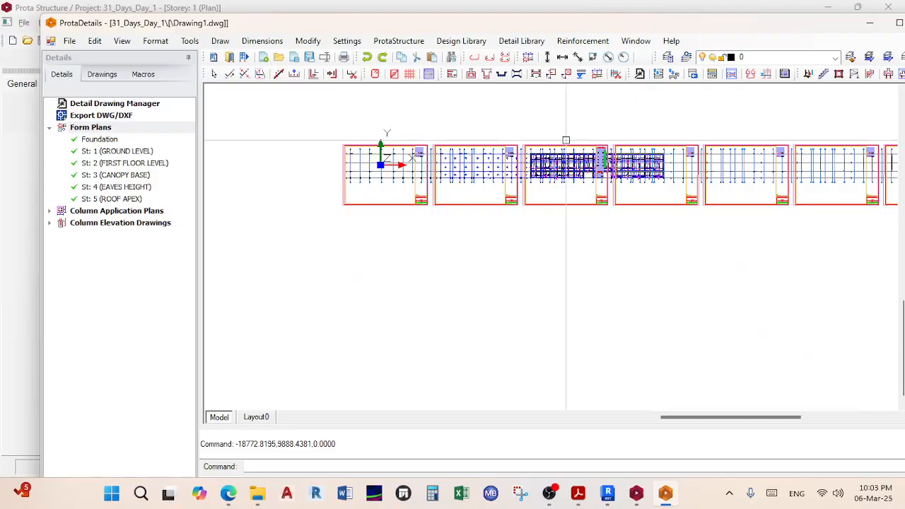
{"action": "scroll", "coordinate": [603, 212], "scroll_direction": "up", "scroll_amount": 2}
{"action": "middle_click_drag", "start_coordinate": [603, 188], "coordinate": [756, 183]}
{"action": "scroll", "coordinate": [580, 166], "scroll_direction": "up", "scroll_amount": 4}
{"action": "scroll", "coordinate": [586, 162], "scroll_direction": "down", "scroll_amount": 4}
{"action": "mouse_move", "coordinate": [632, 118]}
{"action": "middle_mouse_down"}
{"action": "mouse_move", "coordinate": [639, 139]}
{"action": "mouse_move", "coordinate": [626, 123]}
{"action": "middle_mouse_up"}
{"action": "scroll", "coordinate": [636, 139], "scroll_direction": "down", "scroll_amount": 4}
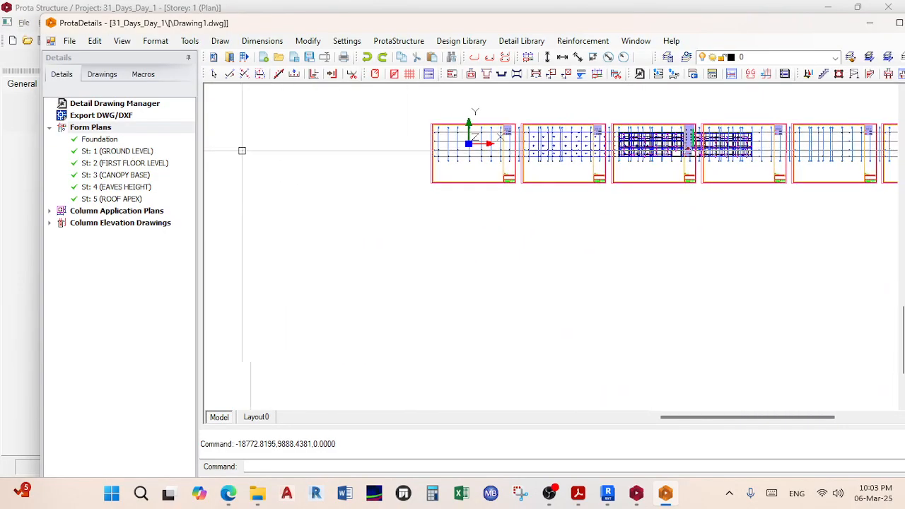
{"action": "scroll", "coordinate": [579, 258], "scroll_direction": "down", "scroll_amount": 2}
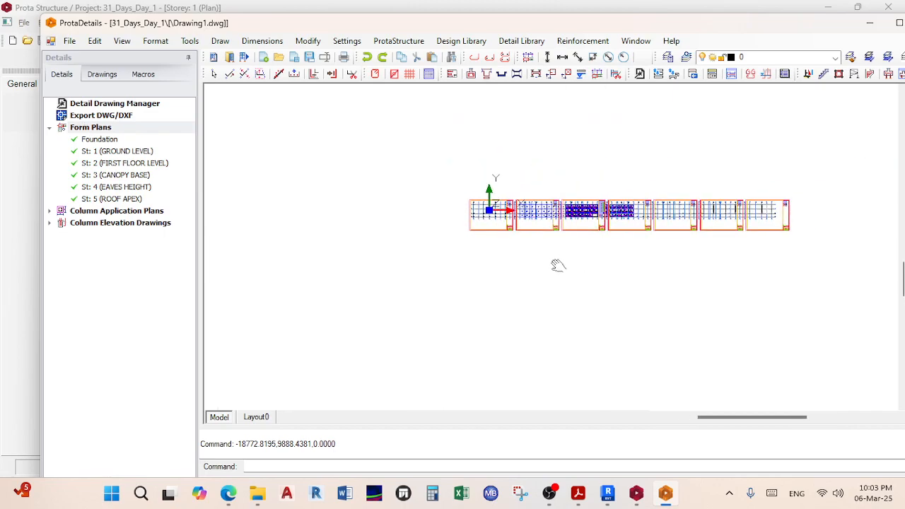
{"action": "mouse_move", "coordinate": [822, 304]}
{"action": "left_mouse_down"}
{"action": "mouse_move", "coordinate": [693, 215]}
{"action": "mouse_move", "coordinate": [430, 153]}
{"action": "left_mouse_up"}
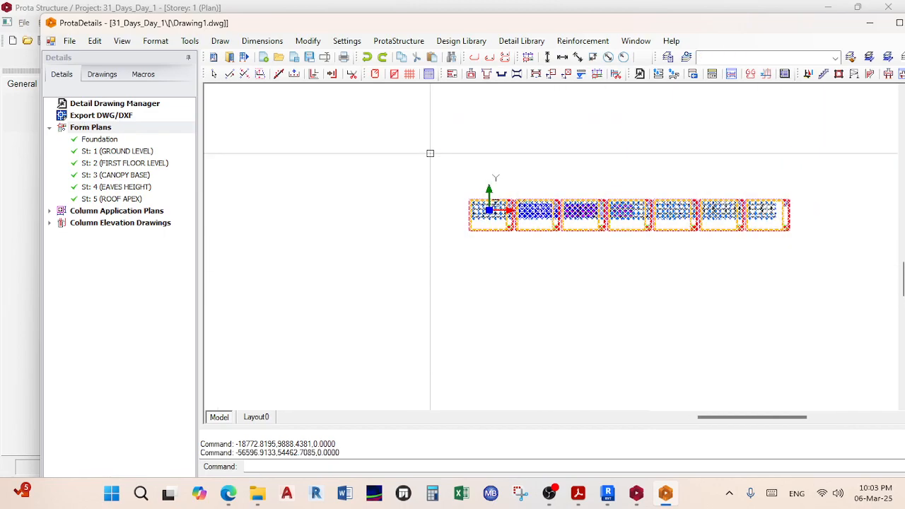
{"action": "key", "text": "Delete"}
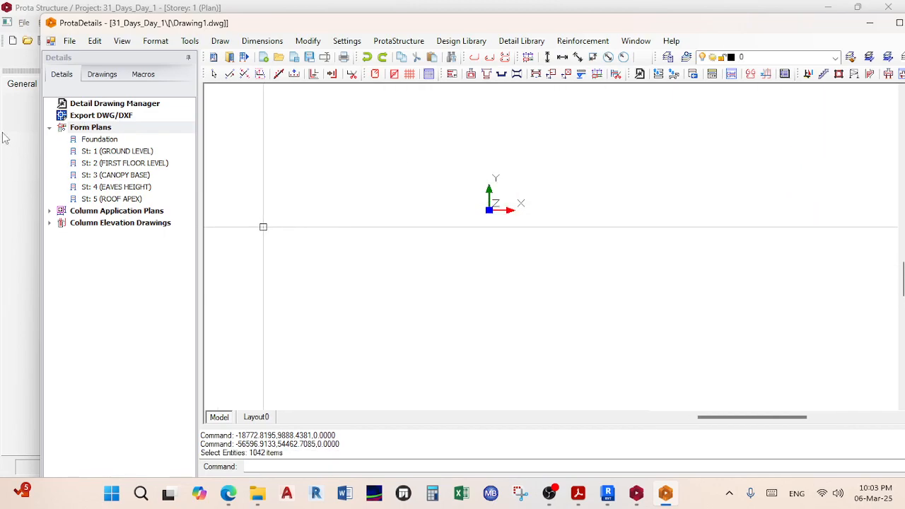
Step: Redraw the form plans for every storey on A0_Prota.dxf sheets
{"action": "right_click", "coordinate": [79, 130]}
{"action": "left_click", "coordinate": [131, 135]}
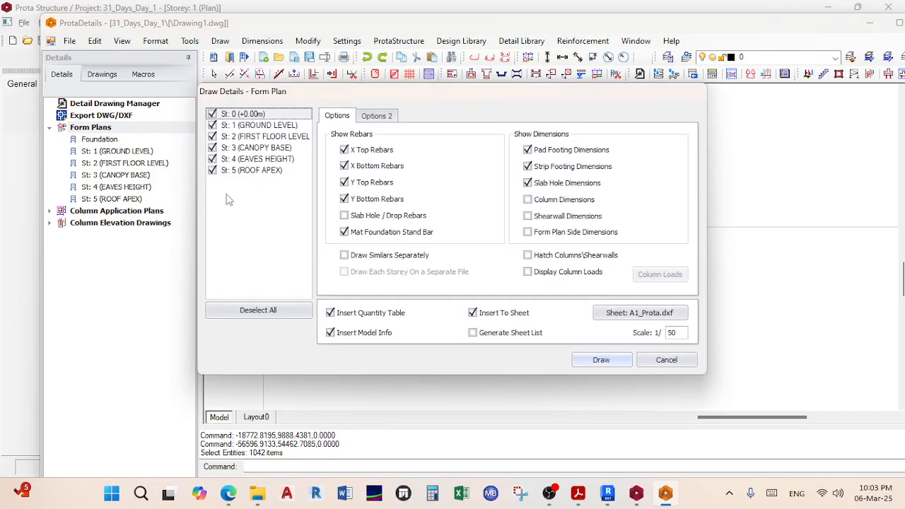
{"action": "left_click", "coordinate": [652, 314]}
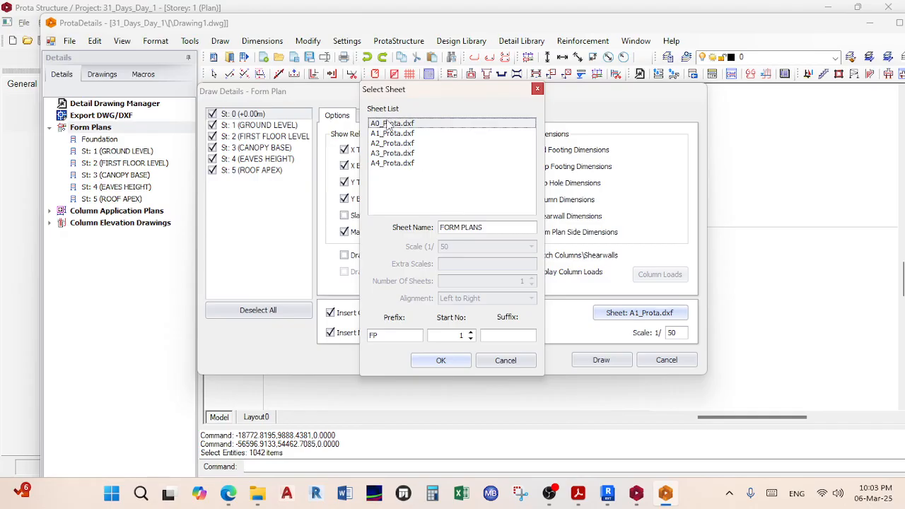
{"action": "double_click", "coordinate": [388, 124]}
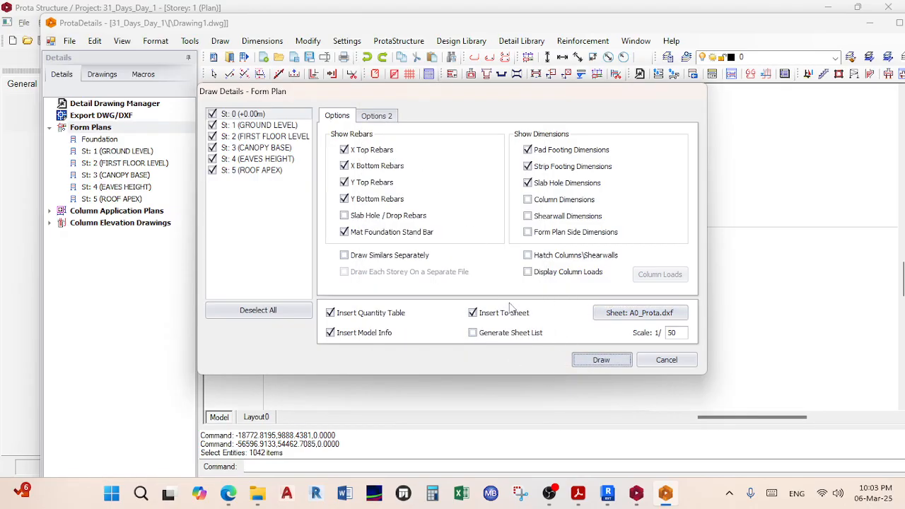
{"action": "key", "text": "Return"}
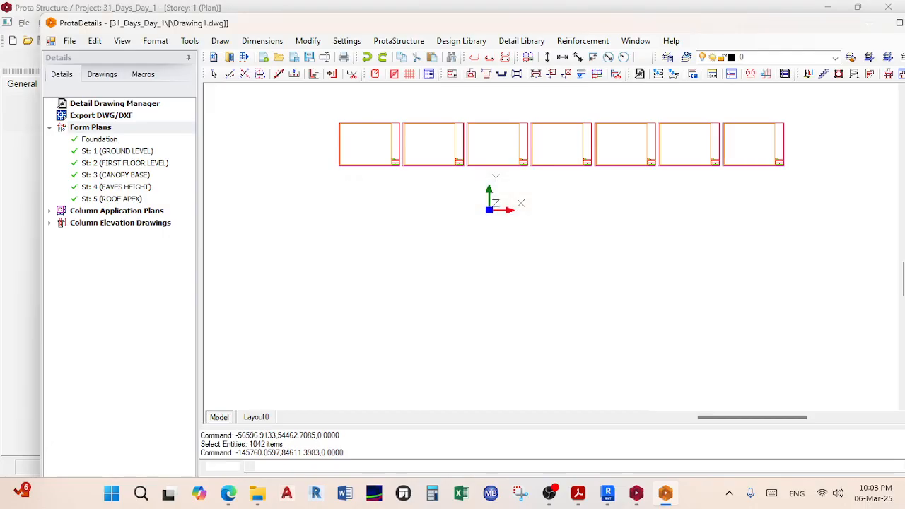
Step: Pan and zoom to bring all seven A0 form plan frames into view
{"action": "scroll", "coordinate": [490, 160], "scroll_direction": "up", "scroll_amount": 5}
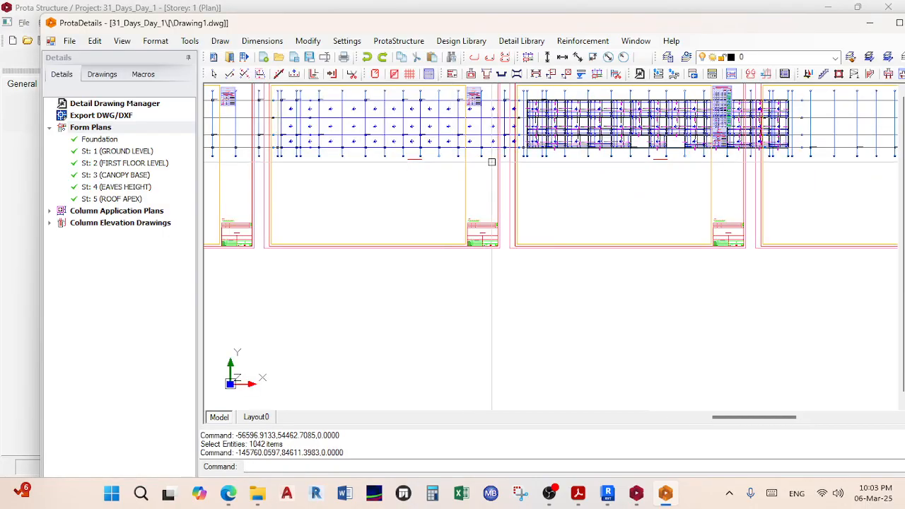
{"action": "scroll", "coordinate": [487, 240], "scroll_direction": "up", "scroll_amount": 5}
{"action": "scroll", "coordinate": [557, 146], "scroll_direction": "up", "scroll_amount": 3}
{"action": "scroll", "coordinate": [495, 174], "scroll_direction": "down", "scroll_amount": 2}
{"action": "scroll", "coordinate": [463, 265], "scroll_direction": "up", "scroll_amount": 4}
{"action": "scroll", "coordinate": [463, 266], "scroll_direction": "down", "scroll_amount": 6}
{"action": "middle_click_drag", "start_coordinate": [491, 288], "coordinate": [414, 267]}
{"action": "scroll", "coordinate": [661, 174], "scroll_direction": "up", "scroll_amount": 3}
{"action": "scroll", "coordinate": [660, 172], "scroll_direction": "down", "scroll_amount": 2}
{"action": "scroll", "coordinate": [665, 169], "scroll_direction": "down", "scroll_amount": 4}
{"action": "middle_click_drag", "start_coordinate": [619, 198], "coordinate": [548, 143]}
{"action": "scroll", "coordinate": [548, 144], "scroll_direction": "down", "scroll_amount": 2}
{"action": "middle_click_drag", "start_coordinate": [608, 153], "coordinate": [598, 159]}
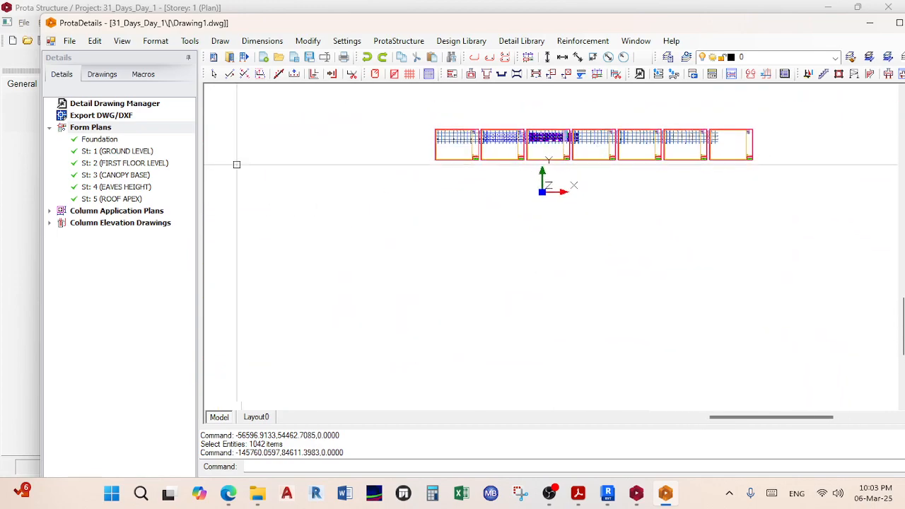
Step: Draw another set of form plans with Insert To Sheet unticked, leaving out sheet frames
{"action": "left_click", "coordinate": [131, 135]}
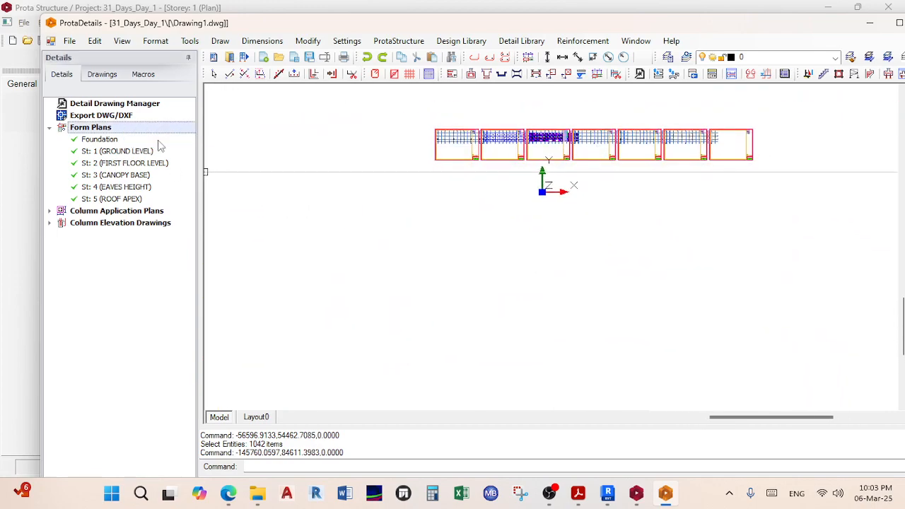
{"action": "left_click", "coordinate": [499, 313]}
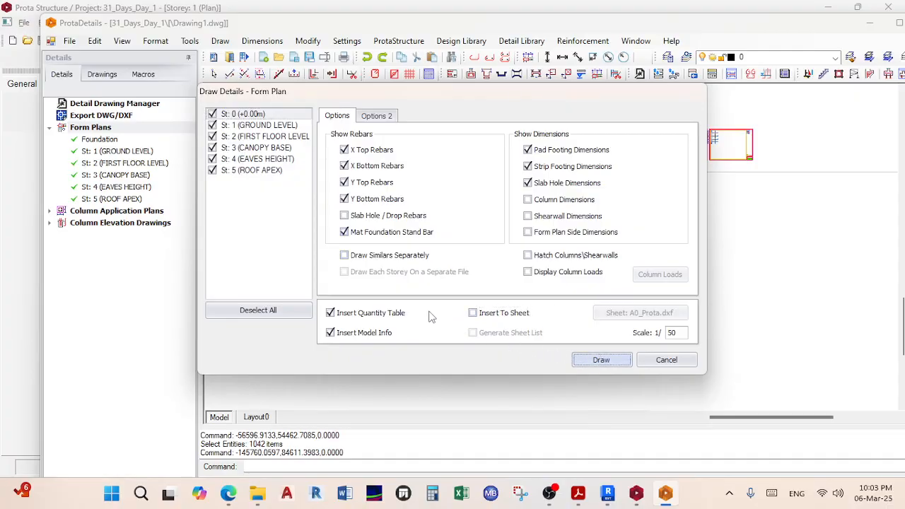
{"action": "left_click", "coordinate": [601, 359]}
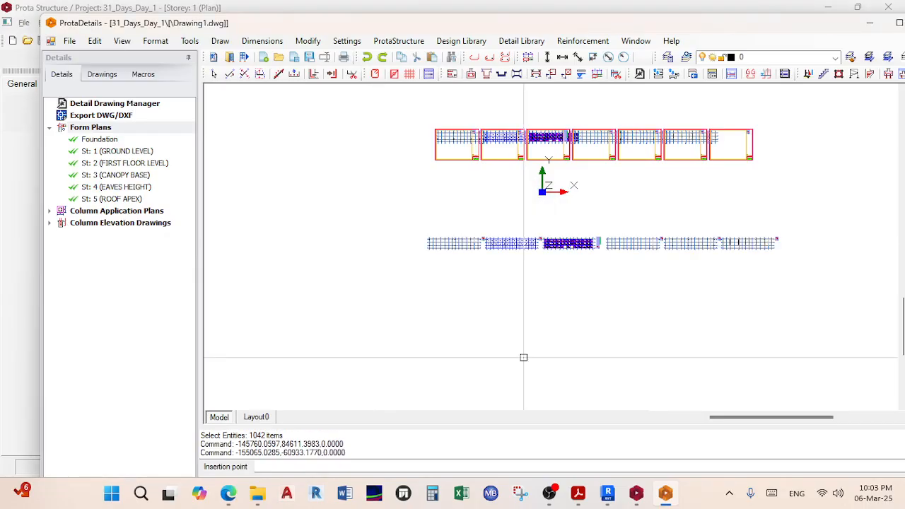
{"action": "scroll", "coordinate": [590, 243], "scroll_direction": "up", "scroll_amount": 3}
Step: Place the frameless form plans below the sheet frames and inspect the quantity take-off table
{"action": "left_click", "coordinate": [492, 261]}
{"action": "scroll", "coordinate": [491, 261], "scroll_direction": "up", "scroll_amount": 5}
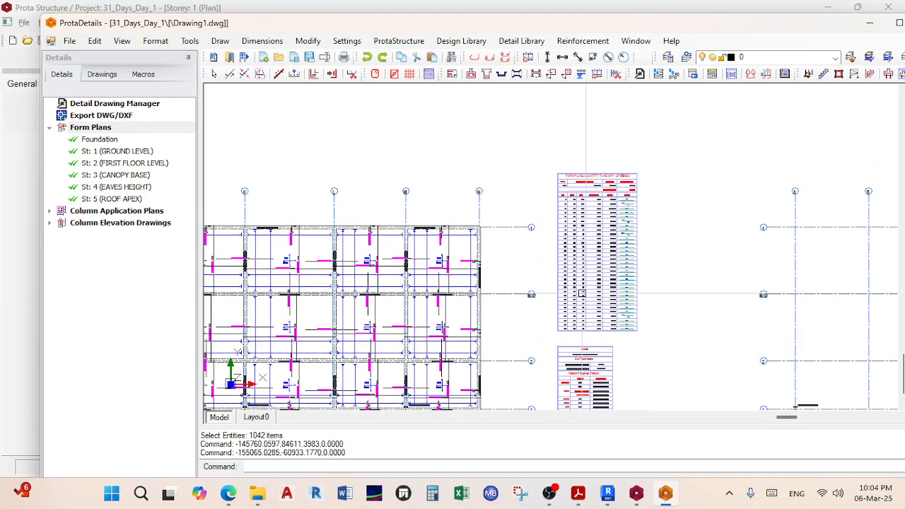
{"action": "scroll", "coordinate": [578, 297], "scroll_direction": "up", "scroll_amount": 8}
{"action": "middle_click_drag", "start_coordinate": [568, 311], "coordinate": [546, 383]}
{"action": "scroll", "coordinate": [540, 184], "scroll_direction": "down", "scroll_amount": 5}
{"action": "scroll", "coordinate": [550, 210], "scroll_direction": "up", "scroll_amount": 5}
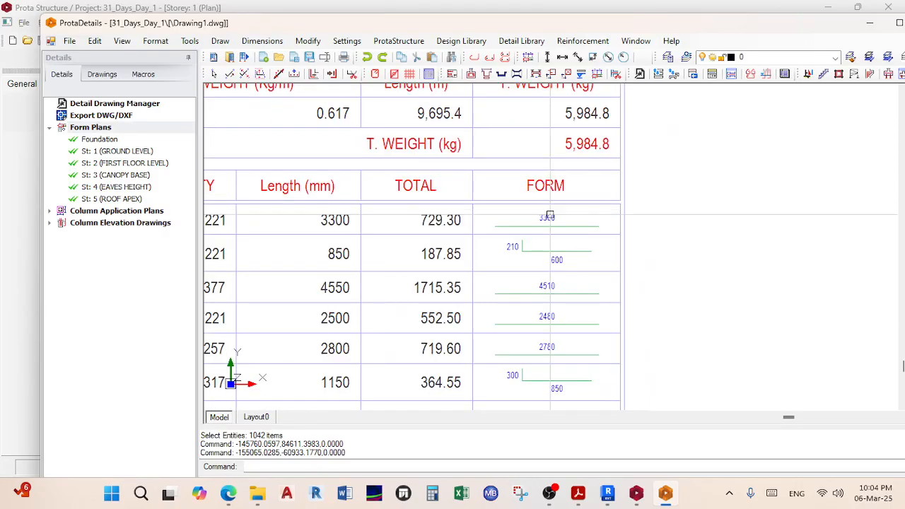
{"action": "scroll", "coordinate": [548, 218], "scroll_direction": "down", "scroll_amount": 3}
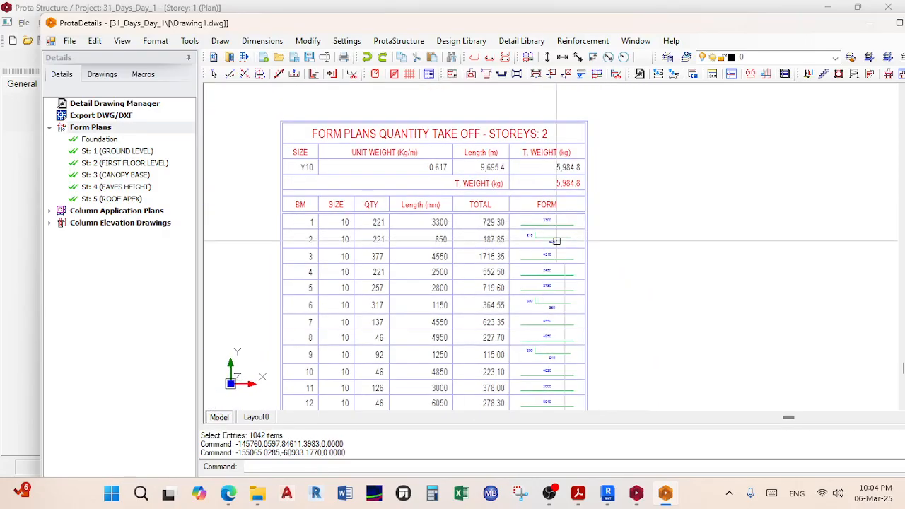
{"action": "middle_click_drag", "start_coordinate": [328, 215], "coordinate": [318, 199]}
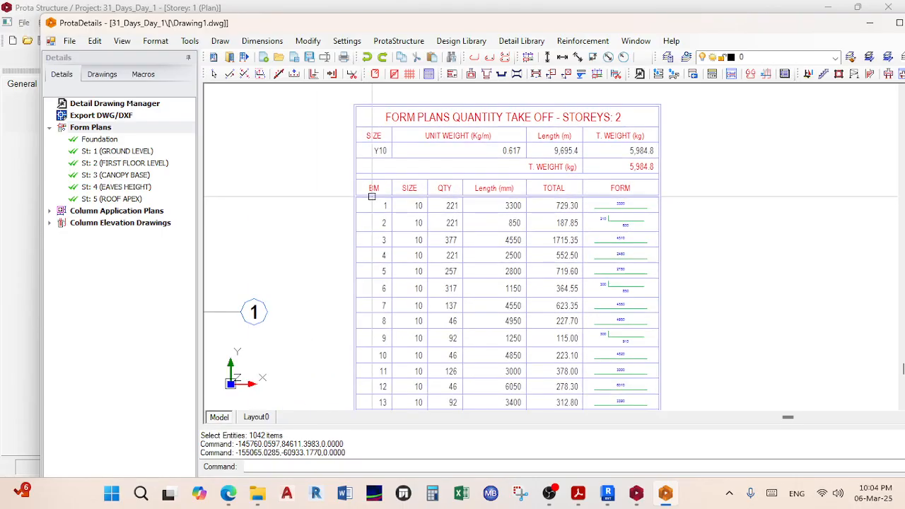
{"action": "scroll", "coordinate": [372, 198], "scroll_direction": "down", "scroll_amount": 5}
Step: Inspect the slab corner rebar labels and the beam detail between grids M and N
{"action": "middle_click_drag", "start_coordinate": [364, 254], "coordinate": [514, 225]}
{"action": "scroll", "coordinate": [448, 205], "scroll_direction": "up", "scroll_amount": 4}
{"action": "scroll", "coordinate": [430, 164], "scroll_direction": "up", "scroll_amount": 3}
{"action": "scroll", "coordinate": [425, 166], "scroll_direction": "up", "scroll_amount": 2}
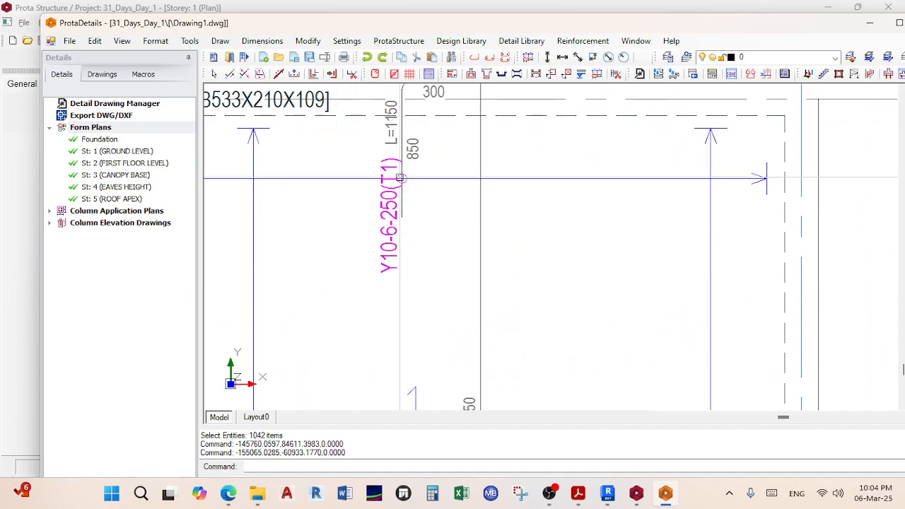
{"action": "scroll", "coordinate": [400, 178], "scroll_direction": "down", "scroll_amount": 5}
{"action": "scroll", "coordinate": [365, 241], "scroll_direction": "up", "scroll_amount": 3}
{"action": "scroll", "coordinate": [438, 251], "scroll_direction": "up", "scroll_amount": 6}
{"action": "scroll", "coordinate": [691, 238], "scroll_direction": "down", "scroll_amount": 8}
{"action": "scroll", "coordinate": [554, 258], "scroll_direction": "up", "scroll_amount": 3}
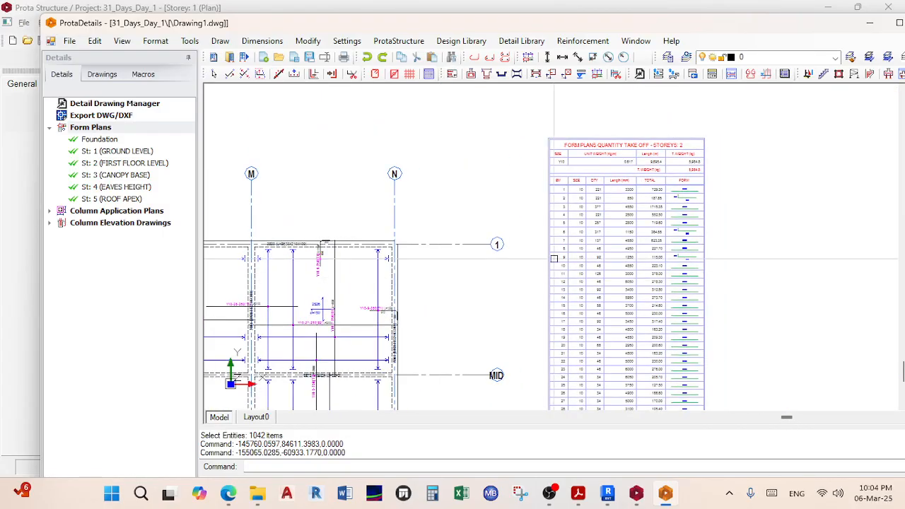
{"action": "middle_click_drag", "start_coordinate": [527, 284], "coordinate": [563, 270]}
{"action": "middle_click_drag", "start_coordinate": [365, 251], "coordinate": [400, 258]}
{"action": "scroll", "coordinate": [399, 258], "scroll_direction": "up", "scroll_amount": 3}
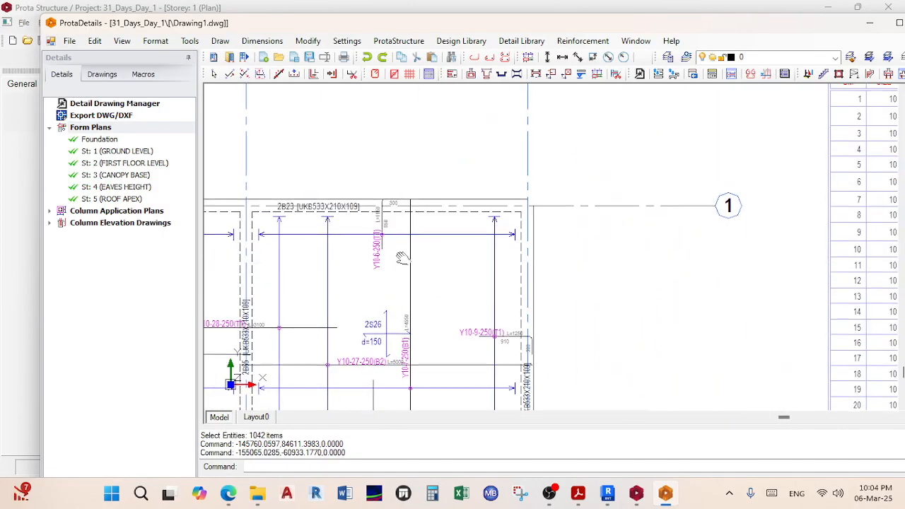
{"action": "scroll", "coordinate": [399, 256], "scroll_direction": "up", "scroll_amount": 5}
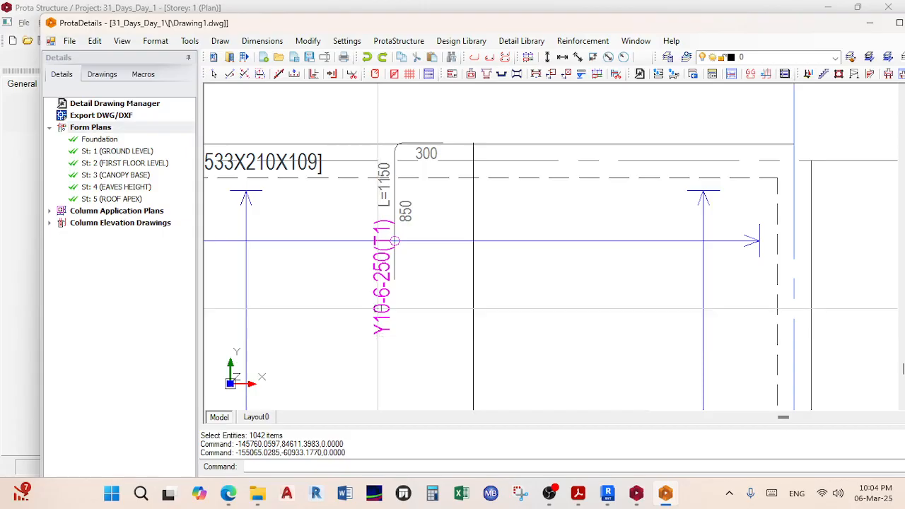
{"action": "scroll", "coordinate": [394, 241], "scroll_direction": "down", "scroll_amount": 6}
{"action": "scroll", "coordinate": [549, 269], "scroll_direction": "up", "scroll_amount": 4}
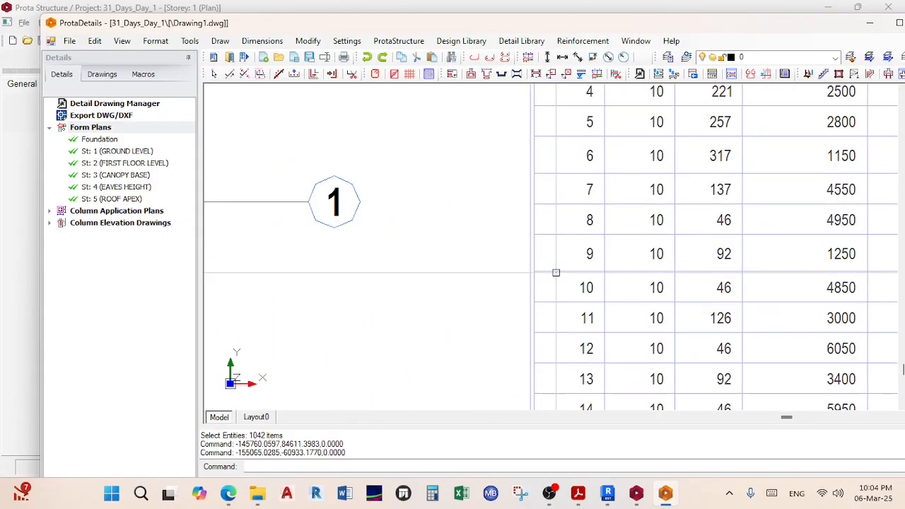
{"action": "scroll", "coordinate": [410, 277], "scroll_direction": "down", "scroll_amount": 5}
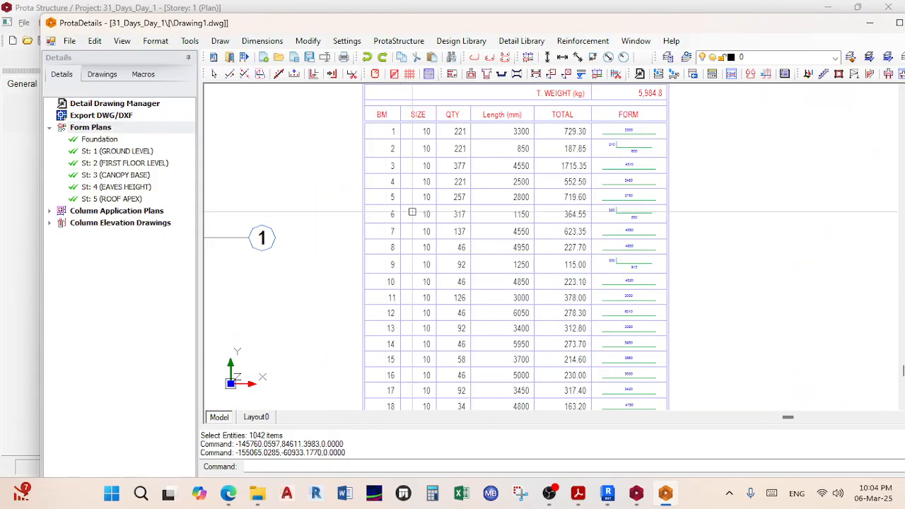
{"action": "scroll", "coordinate": [632, 208], "scroll_direction": "up", "scroll_amount": 3}
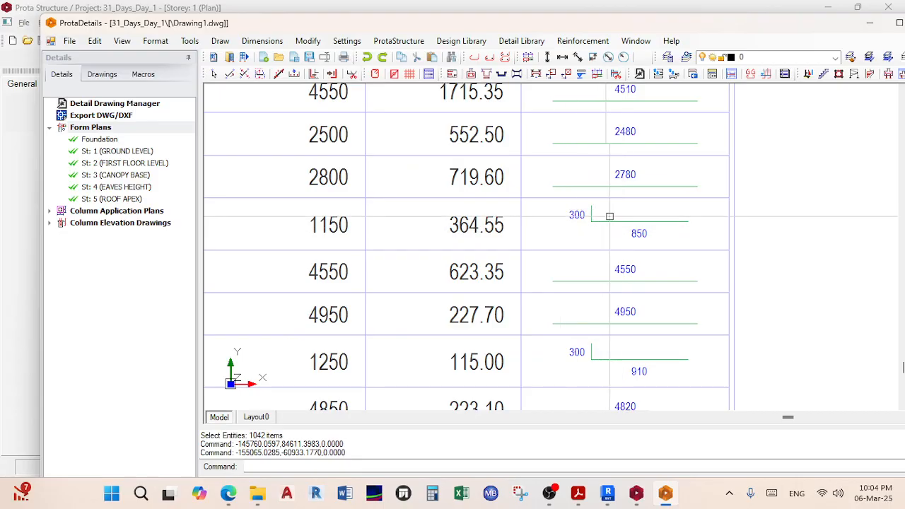
{"action": "scroll", "coordinate": [613, 215], "scroll_direction": "down", "scroll_amount": 4}
{"action": "scroll", "coordinate": [475, 253], "scroll_direction": "up", "scroll_amount": 2}
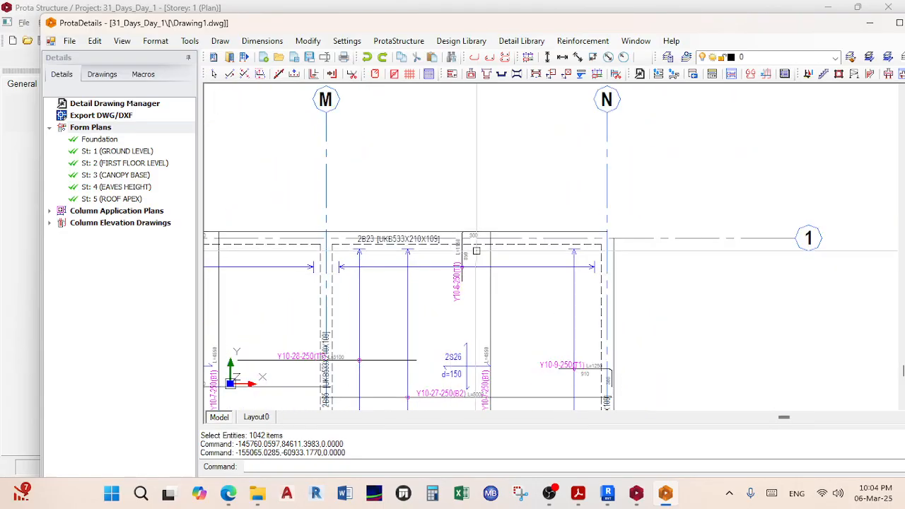
{"action": "scroll", "coordinate": [474, 253], "scroll_direction": "up", "scroll_amount": 2}
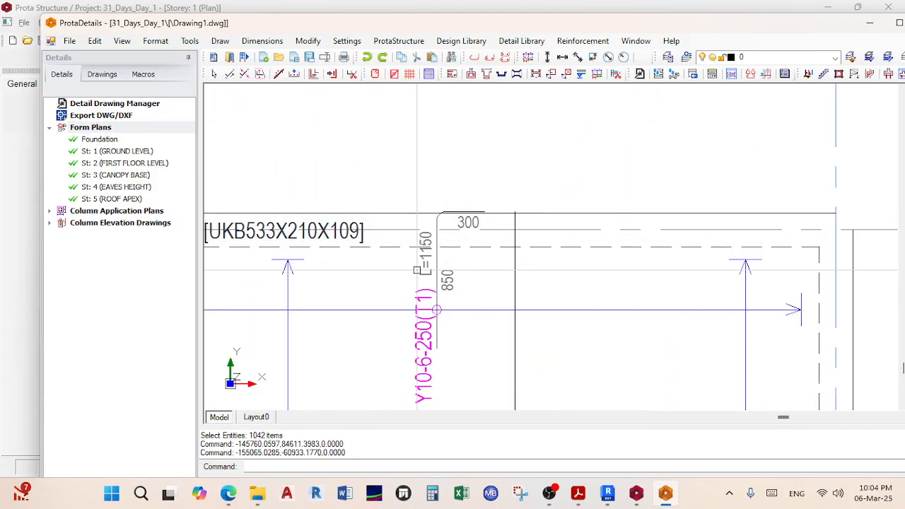
{"action": "scroll", "coordinate": [417, 269], "scroll_direction": "up", "scroll_amount": 1}
{"action": "scroll", "coordinate": [429, 266], "scroll_direction": "down", "scroll_amount": 6}
Step: Check the bar schedule: Y10 bars, 9,695.4 m total length, 5,984.8 kg weight
{"action": "mouse_move", "coordinate": [513, 270]}
{"action": "middle_mouse_down"}
{"action": "mouse_move", "coordinate": [363, 234]}
{"action": "mouse_move", "coordinate": [369, 226]}
{"action": "middle_mouse_up"}
{"action": "scroll", "coordinate": [420, 222], "scroll_direction": "up", "scroll_amount": 3}
{"action": "middle_click_drag", "start_coordinate": [538, 217], "coordinate": [353, 275]}
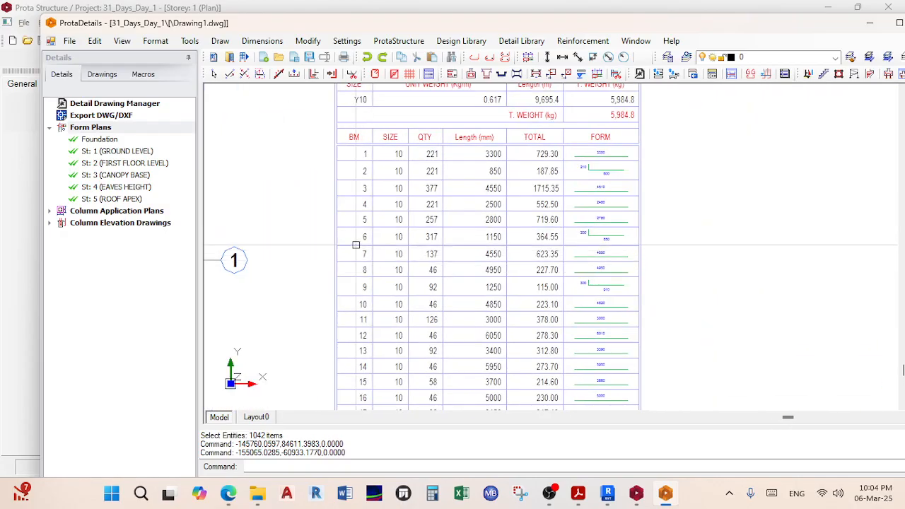
{"action": "scroll", "coordinate": [483, 238], "scroll_direction": "up", "scroll_amount": 1}
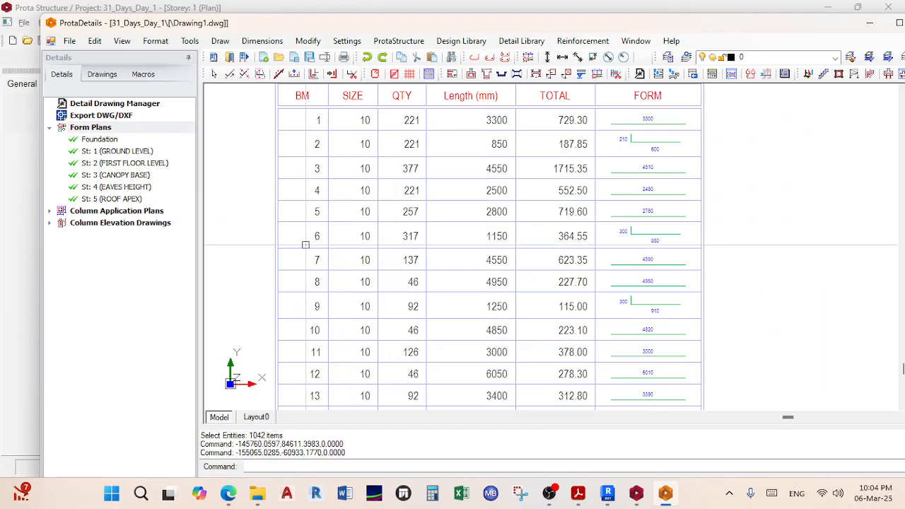
{"action": "scroll", "coordinate": [678, 233], "scroll_direction": "up", "scroll_amount": 2}
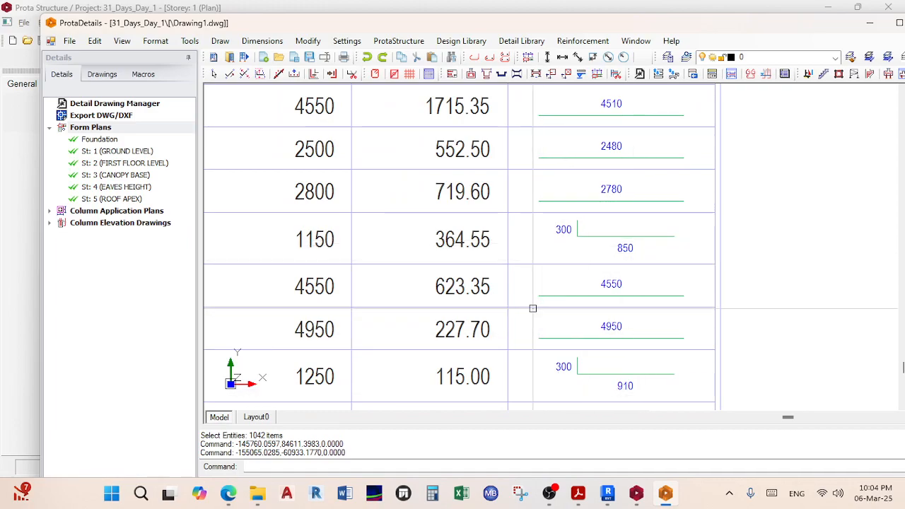
{"action": "scroll", "coordinate": [523, 306], "scroll_direction": "down", "scroll_amount": 3}
{"action": "scroll", "coordinate": [523, 305], "scroll_direction": "down", "scroll_amount": 8}
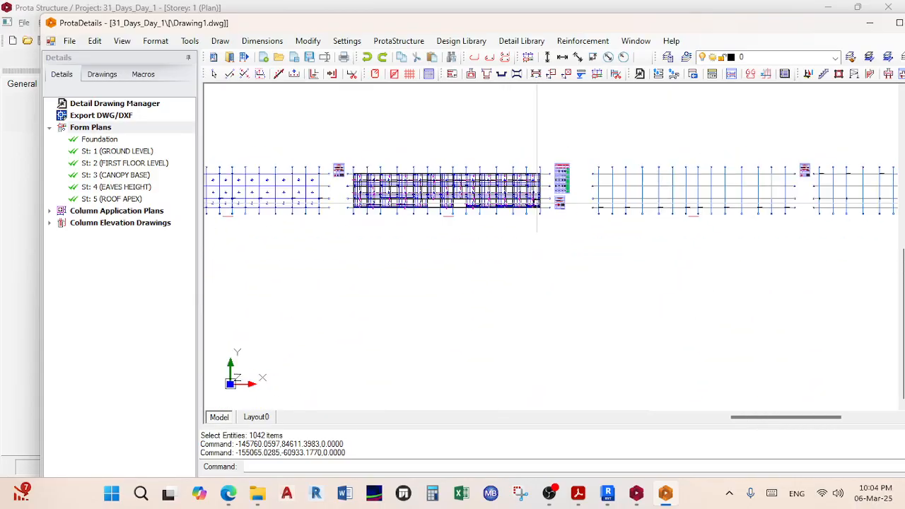
{"action": "scroll", "coordinate": [516, 210], "scroll_direction": "up", "scroll_amount": 3}
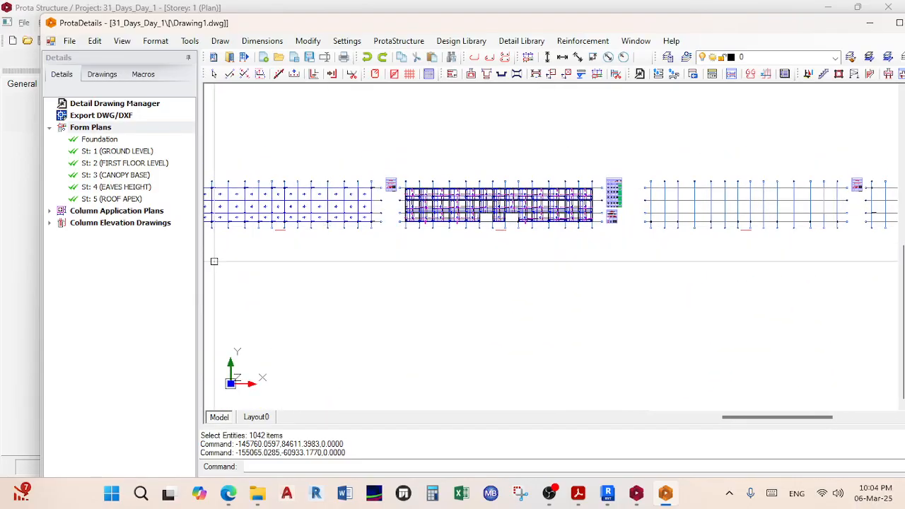
Step: Draw column application plans for all storeys and place them beneath the form plans
{"action": "right_click", "coordinate": [91, 212]}
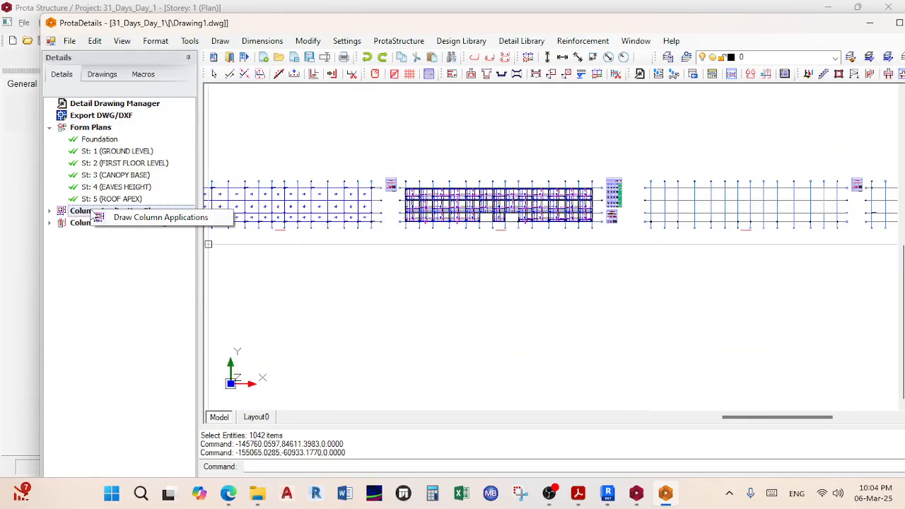
{"action": "left_click", "coordinate": [127, 217]}
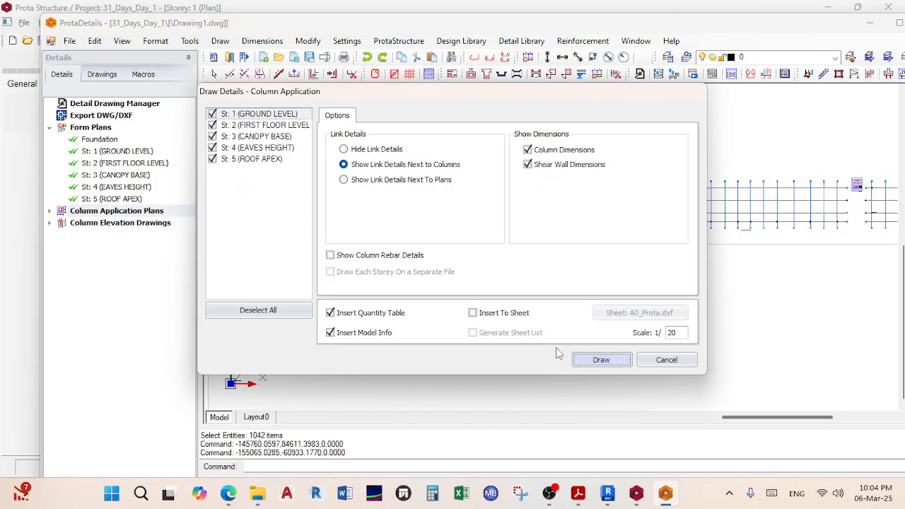
{"action": "left_click", "coordinate": [601, 360]}
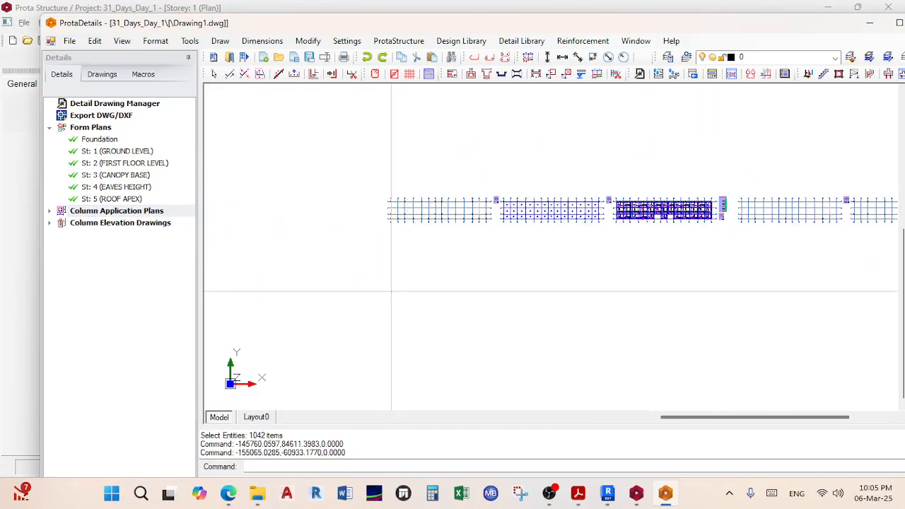
{"action": "left_click", "coordinate": [390, 288]}
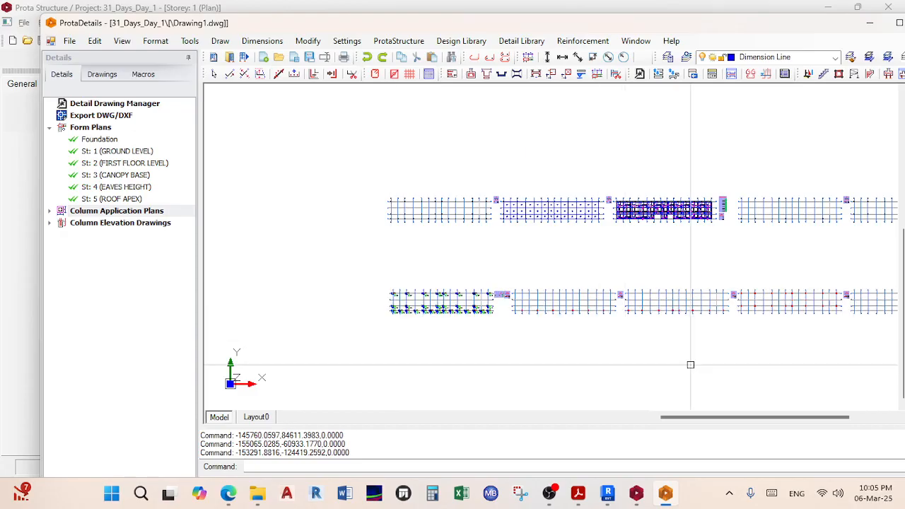
Step: Review column details such as 1C5 (400x400, 8Y16) and steel column 2C3 [UKC254X254X167]
{"action": "scroll", "coordinate": [393, 263], "scroll_direction": "up", "scroll_amount": 5}
{"action": "scroll", "coordinate": [390, 264], "scroll_direction": "up", "scroll_amount": 5}
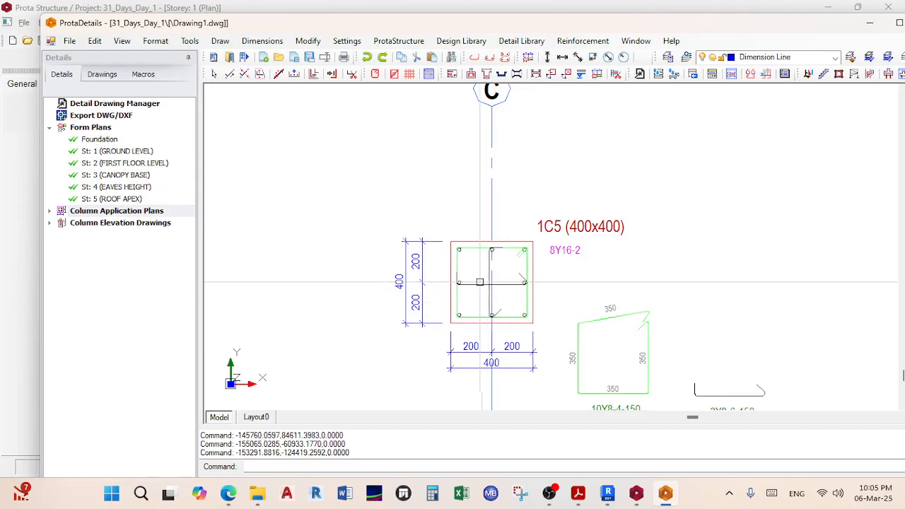
{"action": "scroll", "coordinate": [563, 249], "scroll_direction": "down", "scroll_amount": 10}
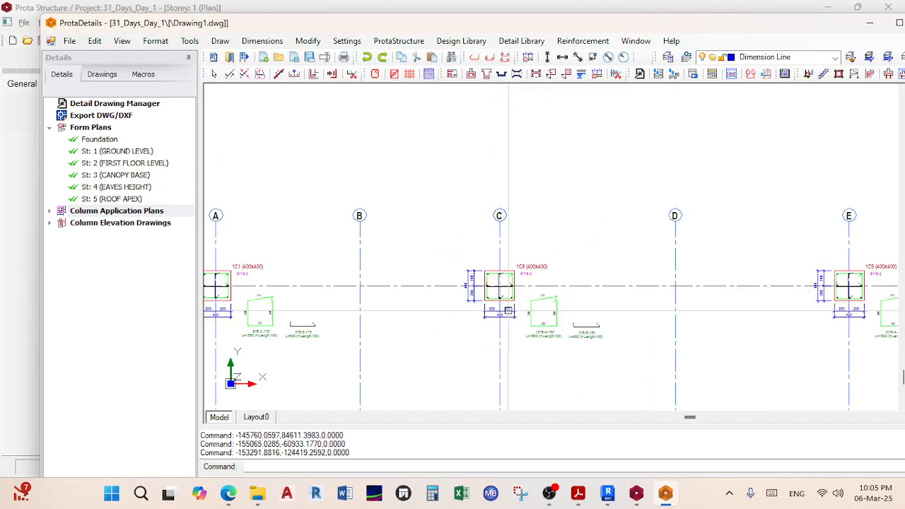
{"action": "scroll", "coordinate": [592, 252], "scroll_direction": "up", "scroll_amount": 8}
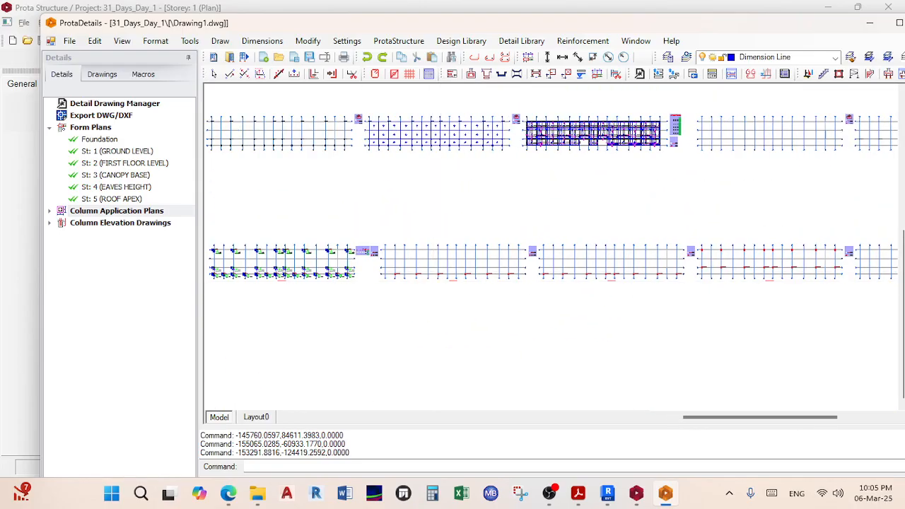
{"action": "scroll", "coordinate": [307, 228], "scroll_direction": "up", "scroll_amount": 3}
{"action": "middle_click_drag", "start_coordinate": [307, 226], "coordinate": [325, 229]}
{"action": "scroll", "coordinate": [376, 233], "scroll_direction": "down", "scroll_amount": 7}
{"action": "scroll", "coordinate": [558, 259], "scroll_direction": "down", "scroll_amount": 5}
{"action": "middle_click_drag", "start_coordinate": [554, 259], "coordinate": [444, 288]}
{"action": "middle_click_drag", "start_coordinate": [673, 282], "coordinate": [538, 275]}
{"action": "scroll", "coordinate": [574, 275], "scroll_direction": "up", "scroll_amount": 5}
{"action": "scroll", "coordinate": [669, 290], "scroll_direction": "down", "scroll_amount": 3}
{"action": "middle_click_drag", "start_coordinate": [659, 290], "coordinate": [433, 289]}
{"action": "scroll", "coordinate": [714, 279], "scroll_direction": "down", "scroll_amount": 5}
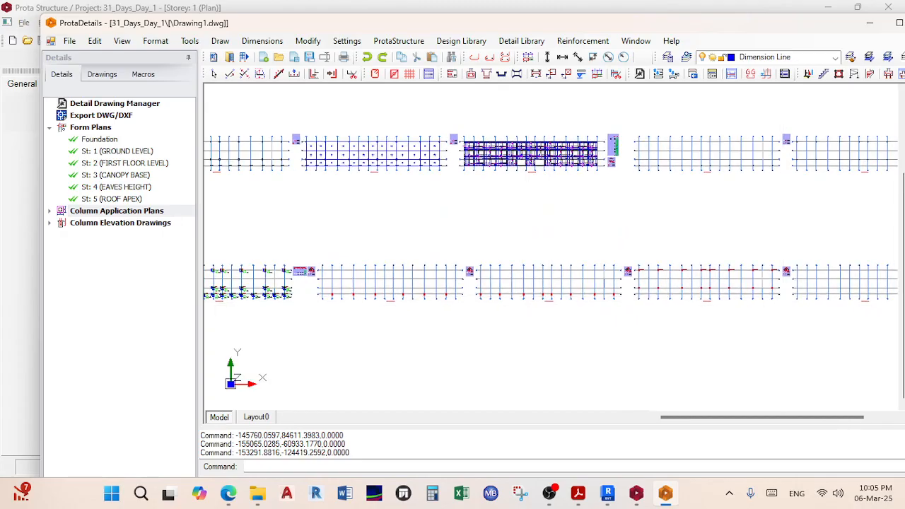
{"action": "scroll", "coordinate": [751, 257], "scroll_direction": "down", "scroll_amount": 4}
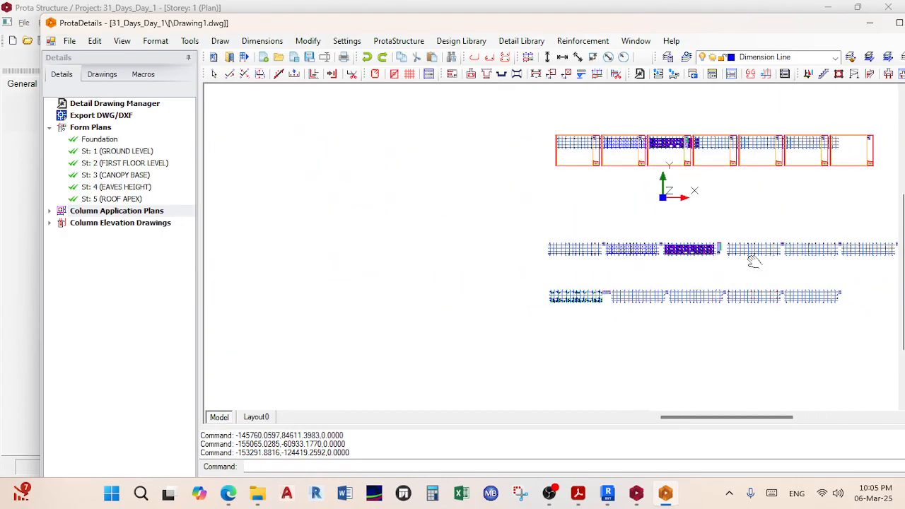
Step: Draw column elevations for all listed columns and inspect the result
{"action": "right_click", "coordinate": [116, 223]}
{"action": "left_click", "coordinate": [141, 233]}
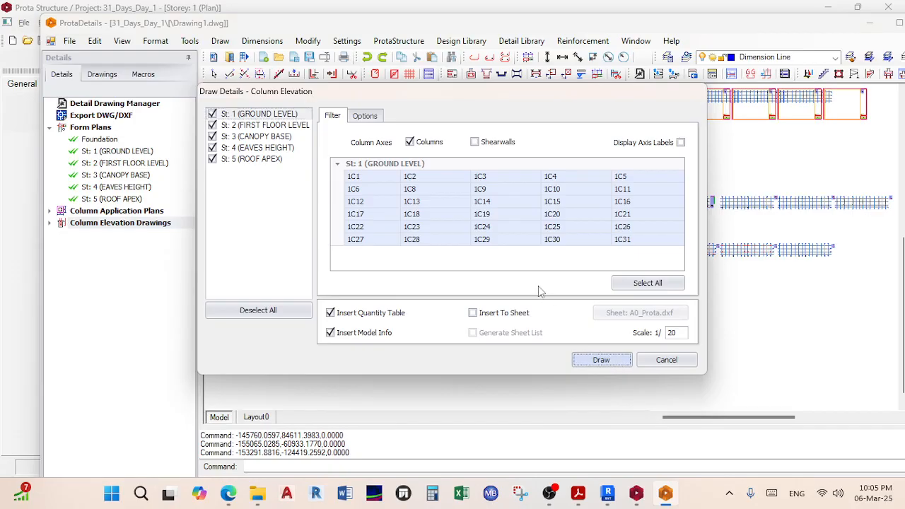
{"action": "key", "text": "Return"}
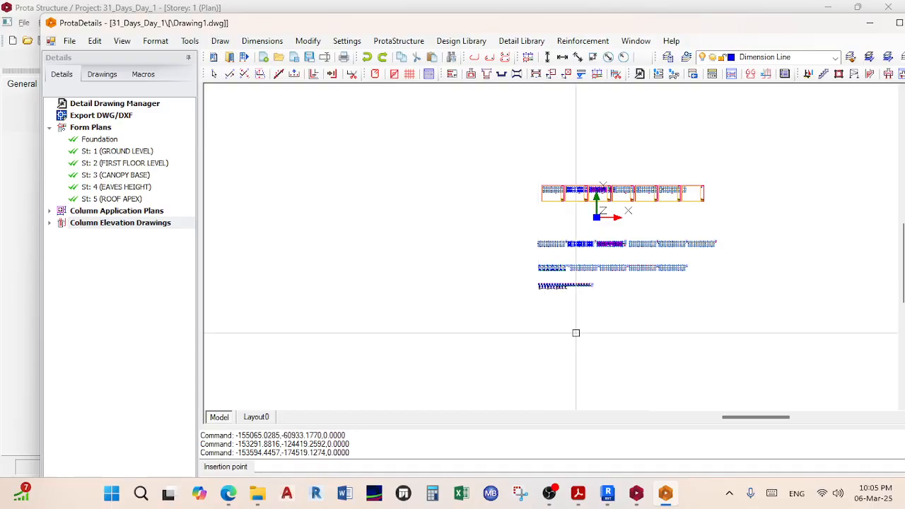
{"action": "scroll", "coordinate": [564, 265], "scroll_direction": "up", "scroll_amount": 5}
{"action": "scroll", "coordinate": [412, 309], "scroll_direction": "up", "scroll_amount": 2}
{"action": "scroll", "coordinate": [515, 192], "scroll_direction": "up", "scroll_amount": 2}
{"action": "scroll", "coordinate": [462, 208], "scroll_direction": "down", "scroll_amount": 3}
{"action": "scroll", "coordinate": [572, 233], "scroll_direction": "down", "scroll_amount": 2}
{"action": "scroll", "coordinate": [572, 233], "scroll_direction": "up", "scroll_amount": 3}
{"action": "scroll", "coordinate": [460, 248], "scroll_direction": "down", "scroll_amount": 3}
{"action": "scroll", "coordinate": [441, 255], "scroll_direction": "up", "scroll_amount": 1}
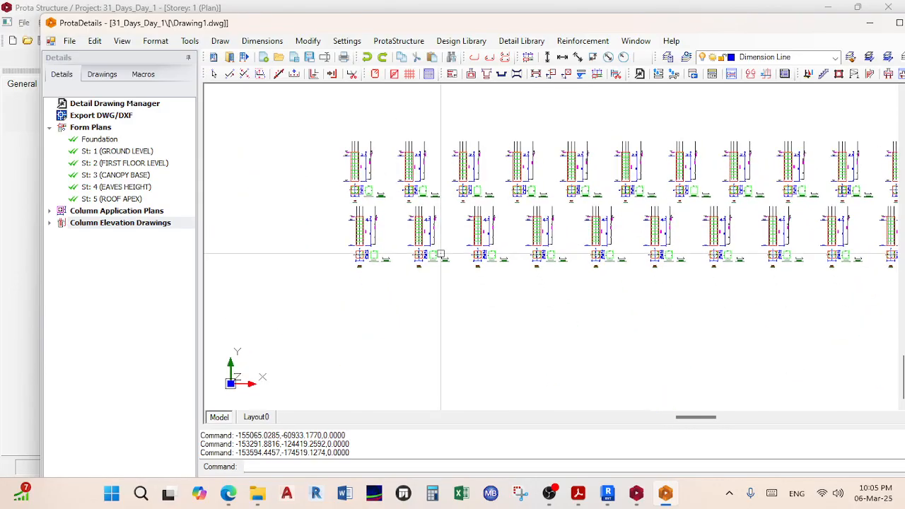
Step: Draw the 1:20 column schedule and place it below the column elevations
{"action": "right_click", "coordinate": [149, 224]}
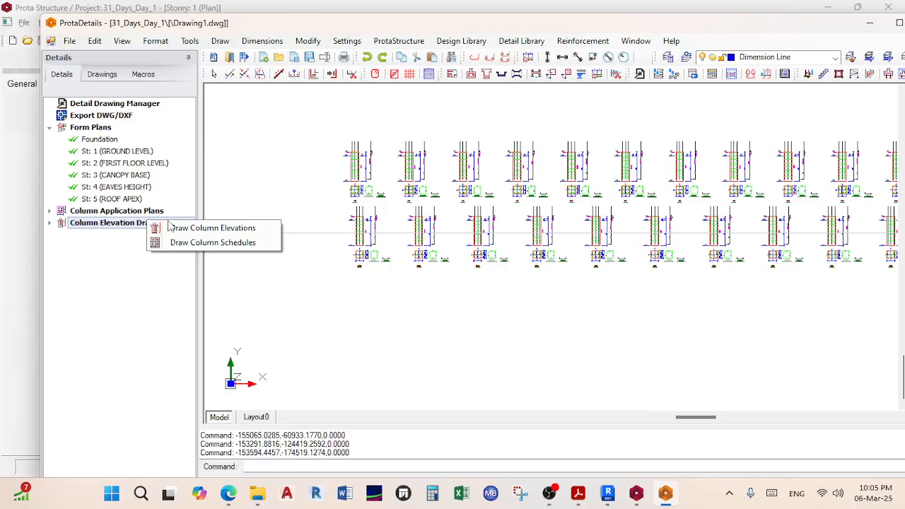
{"action": "left_click", "coordinate": [225, 242]}
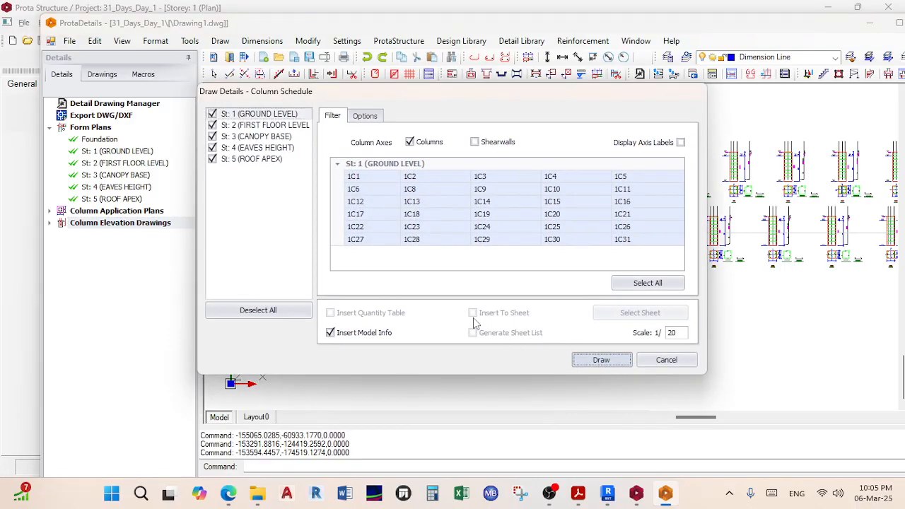
{"action": "left_click", "coordinate": [601, 360]}
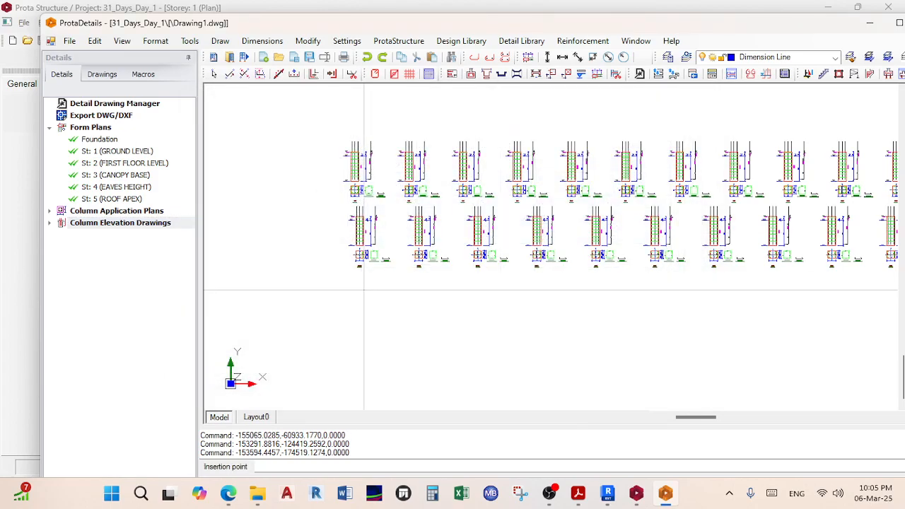
{"action": "left_click", "coordinate": [364, 290]}
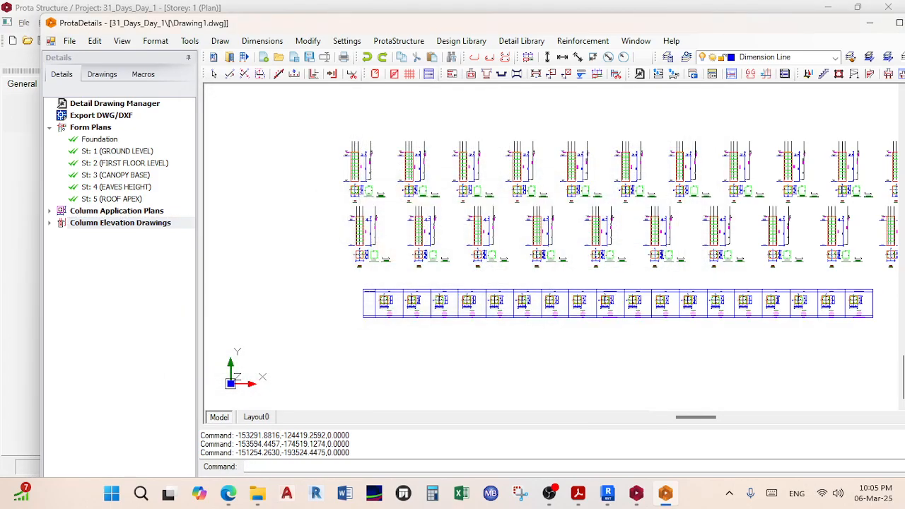
{"action": "scroll", "coordinate": [410, 300], "scroll_direction": "up", "scroll_amount": 8}
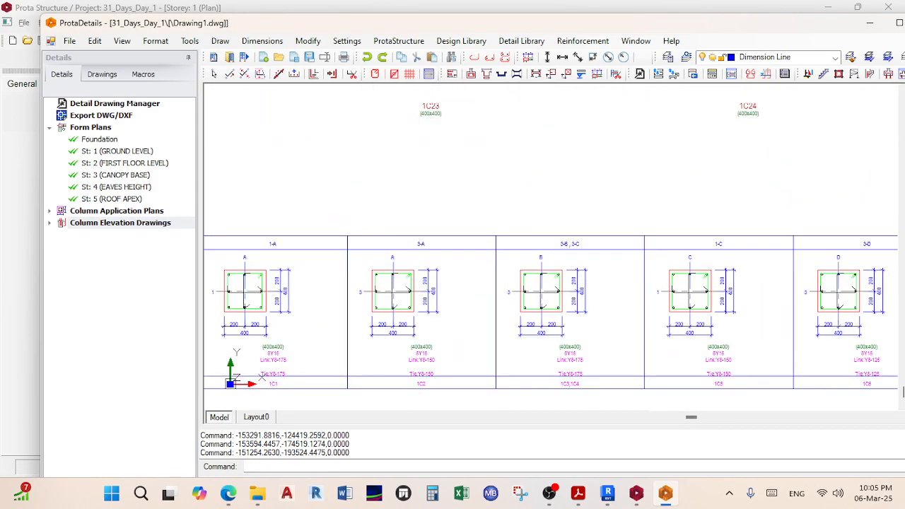
Step: Return to ProtaStructure and open the Storey 0 (+0.00m) plan
{"action": "left_click", "coordinate": [636, 493]}
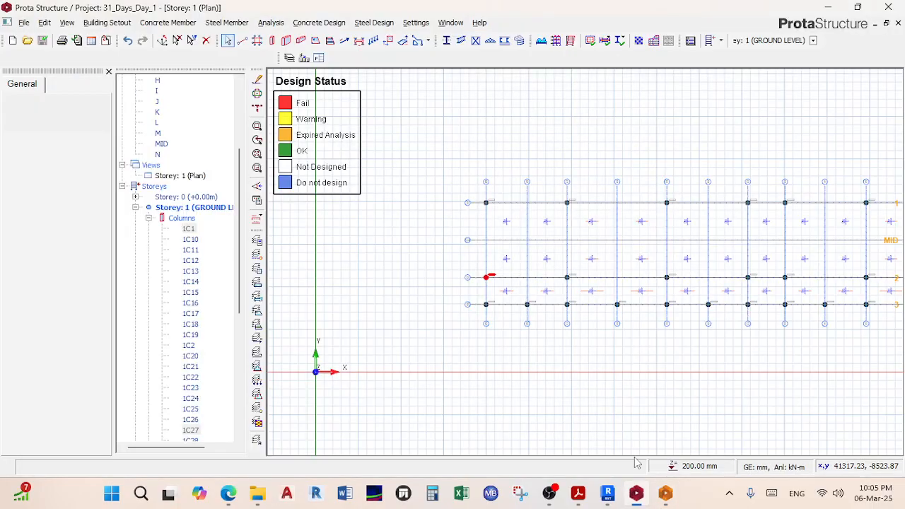
{"action": "double_click", "coordinate": [200, 198]}
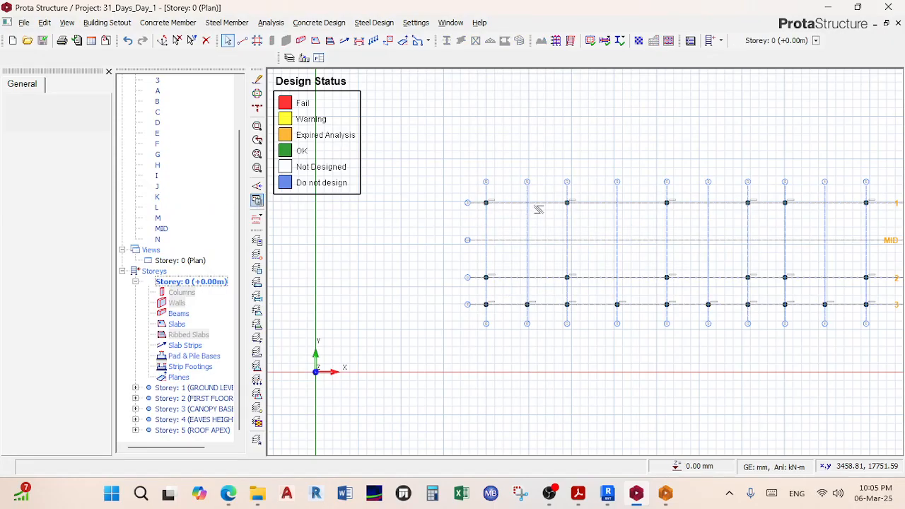
{"action": "scroll", "coordinate": [479, 211], "scroll_direction": "up", "scroll_amount": 2}
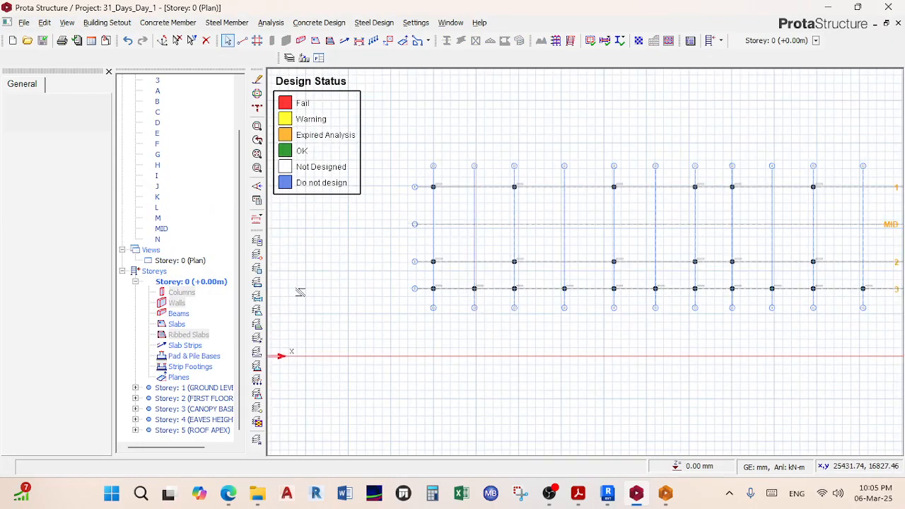
{"action": "scroll", "coordinate": [174, 232], "scroll_direction": "up", "scroll_amount": 2}
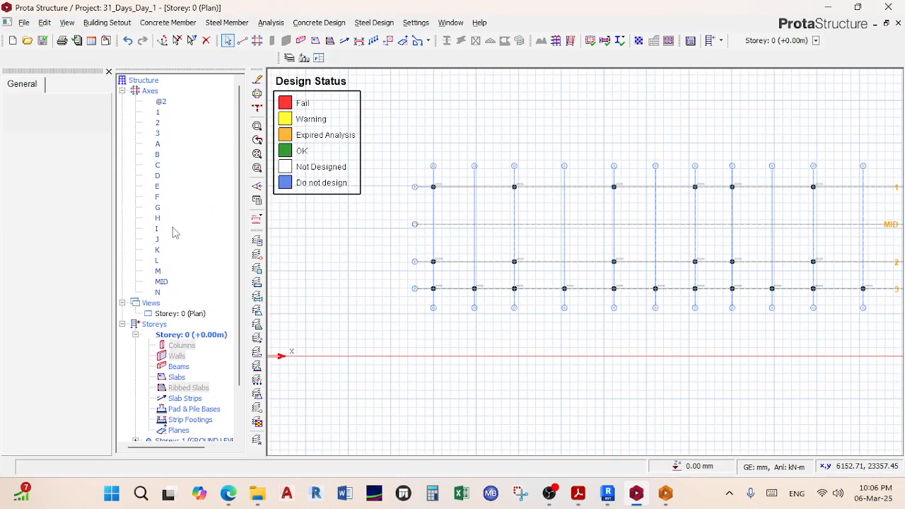
{"action": "scroll", "coordinate": [175, 233], "scroll_direction": "down", "scroll_amount": 2}
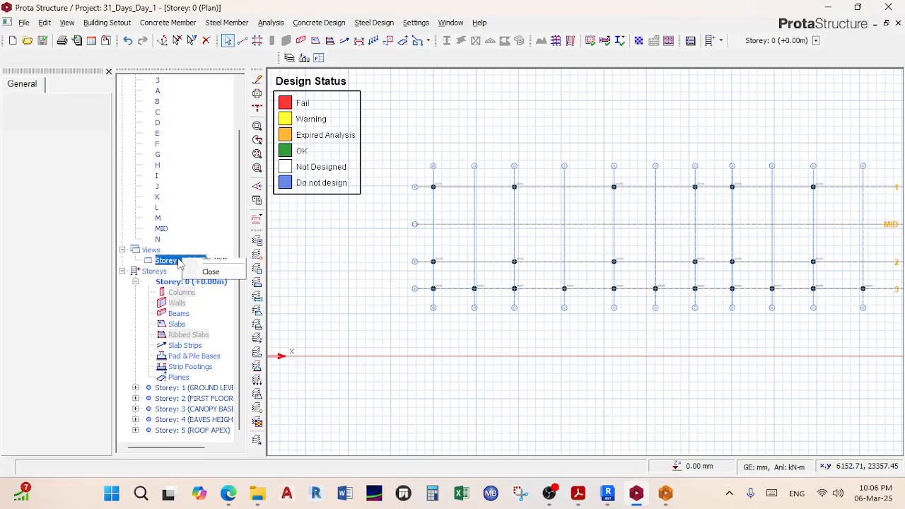
Step: View Storey 0 in 3D, orbiting toward the ground-level columns
{"action": "left_click", "coordinate": [212, 276]}
{"action": "scroll", "coordinate": [401, 232], "scroll_direction": "down", "scroll_amount": 2}
{"action": "middle_click_drag", "start_coordinate": [405, 235], "coordinate": [643, 264]}
{"action": "scroll", "coordinate": [642, 262], "scroll_direction": "down", "scroll_amount": 2}
{"action": "middle_click_drag", "start_coordinate": [374, 280], "coordinate": [433, 247]}
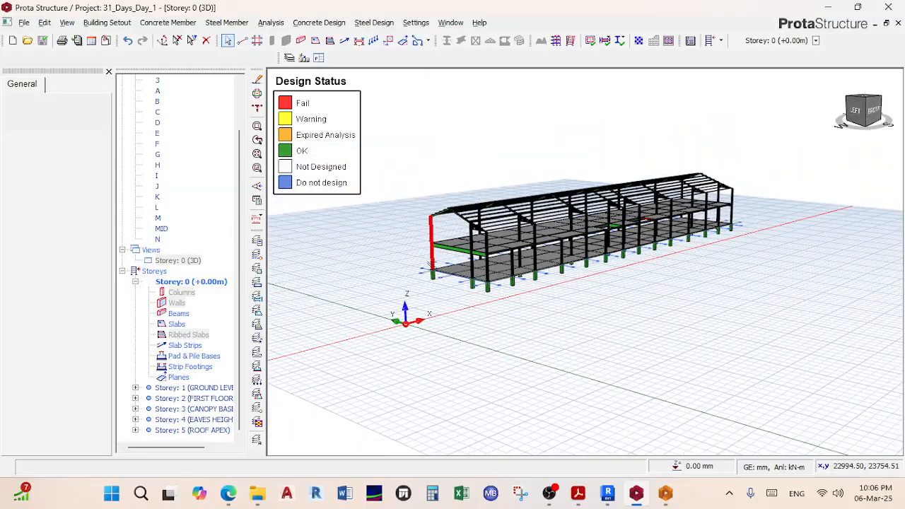
{"action": "scroll", "coordinate": [432, 246], "scroll_direction": "up", "scroll_amount": 5}
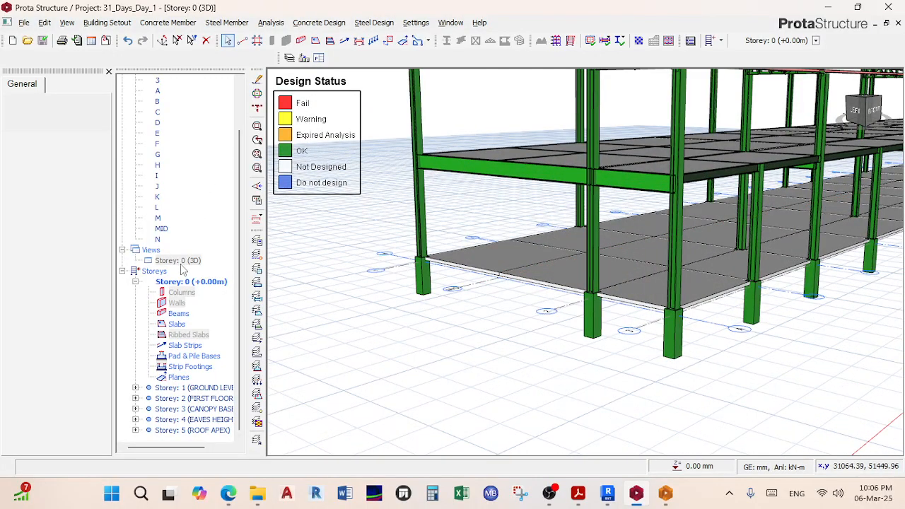
Step: Switch Storey 0 back to plan view and select column 1C1 at grid A/1
{"action": "double_click", "coordinate": [197, 282]}
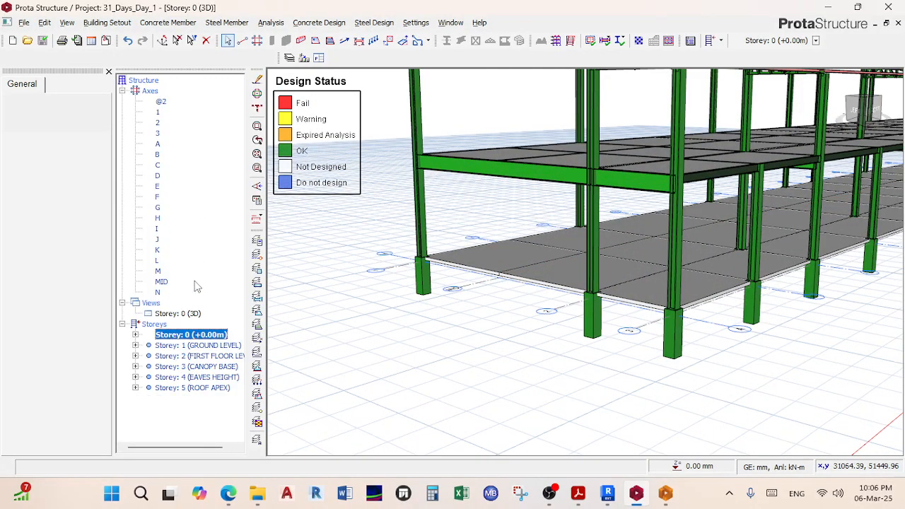
{"action": "right_click", "coordinate": [189, 318]}
{"action": "left_click", "coordinate": [215, 318]}
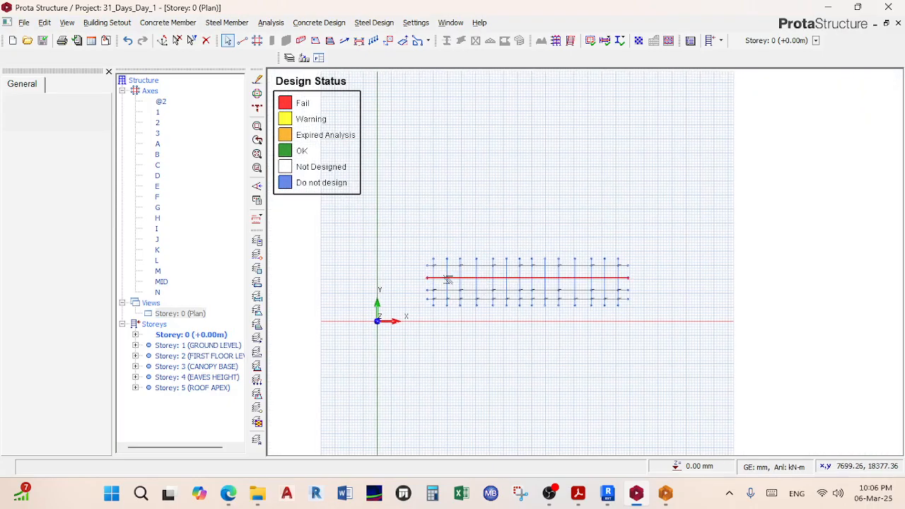
{"action": "scroll", "coordinate": [450, 281], "scroll_direction": "up", "scroll_amount": 3}
{"action": "scroll", "coordinate": [409, 188], "scroll_direction": "up", "scroll_amount": 8}
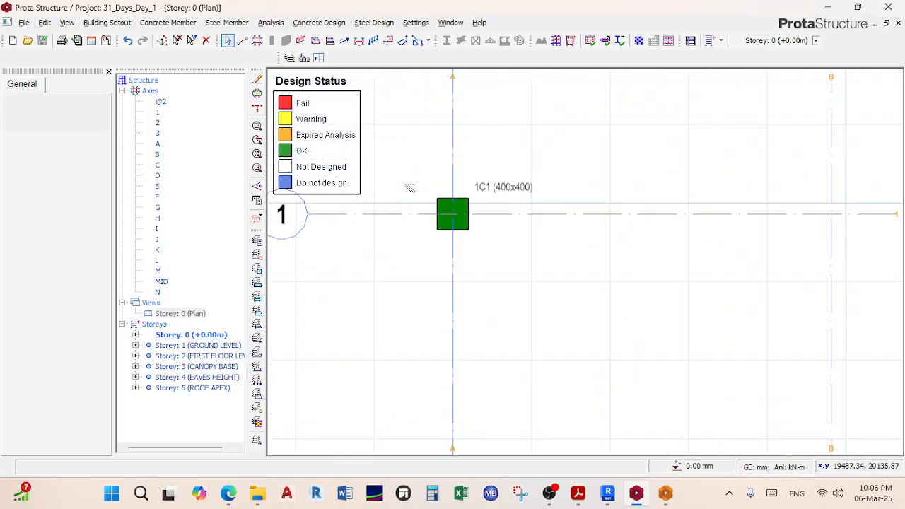
{"action": "left_click", "coordinate": [437, 204]}
Step: Insert a pad base under column 1C1, proposing footing F1 at 400 mm depth
{"action": "right_click", "coordinate": [436, 203]}
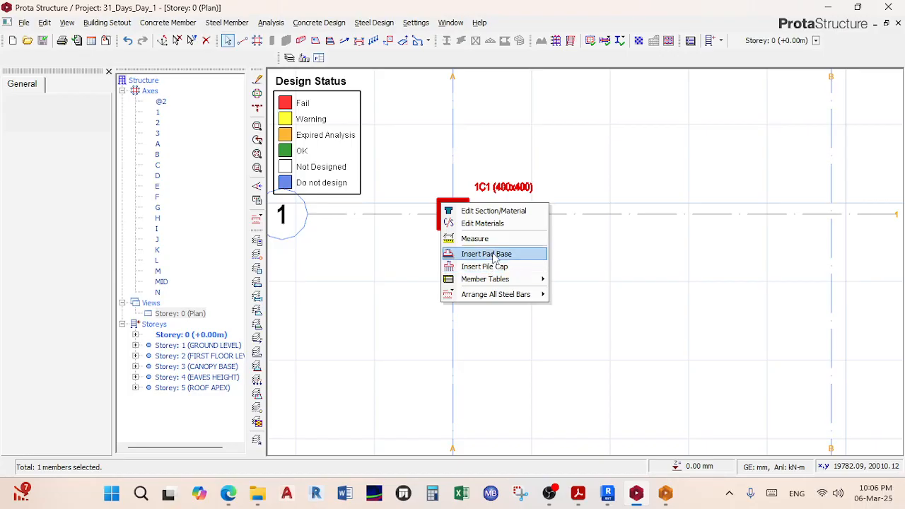
{"action": "left_click", "coordinate": [494, 257]}
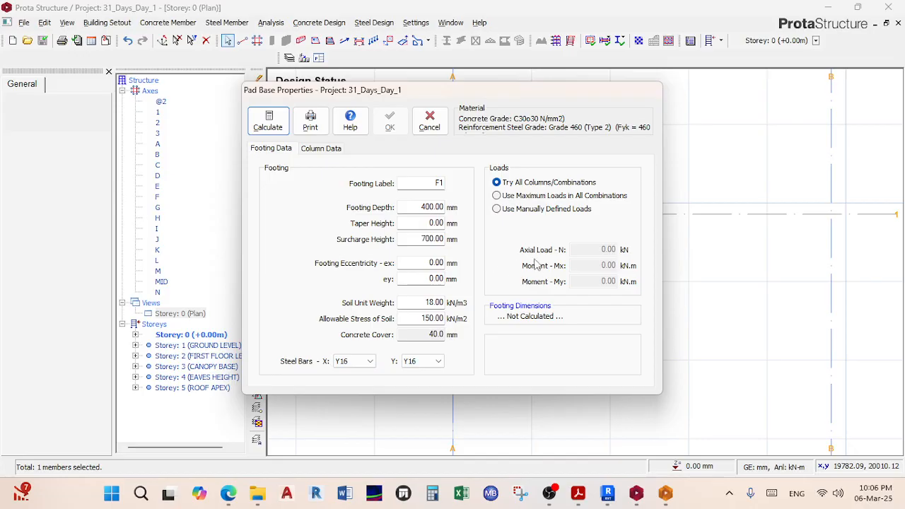
Step: Calculate pad base F1 and trial a rectangular footing, setting the X length to 1700
{"action": "left_click", "coordinate": [269, 121]}
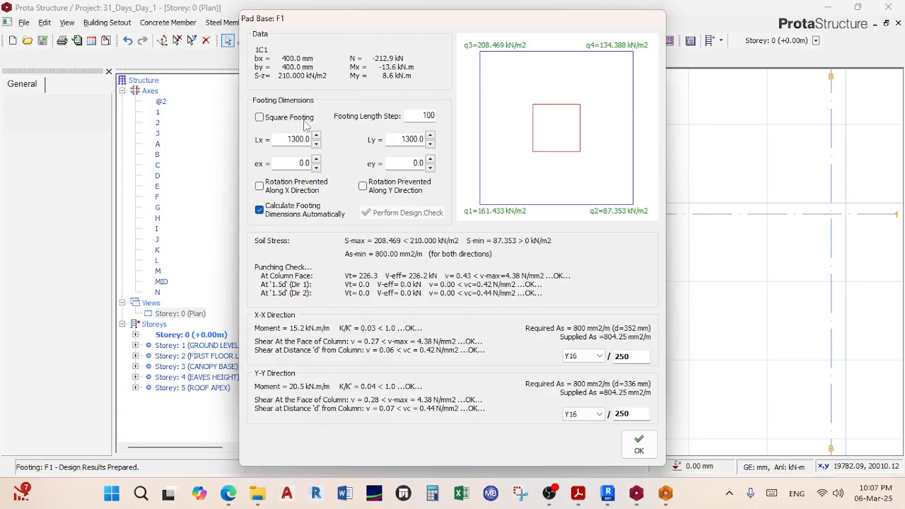
{"action": "left_click", "coordinate": [302, 120]}
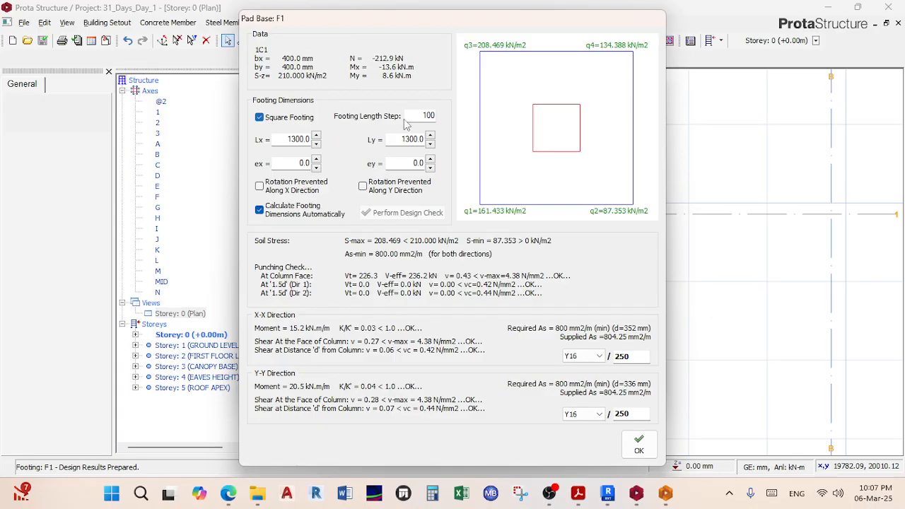
{"action": "left_click", "coordinate": [298, 120]}
{"action": "left_click", "coordinate": [316, 136]}
{"action": "left_click", "coordinate": [316, 136]}
{"action": "left_click", "coordinate": [315, 136]}
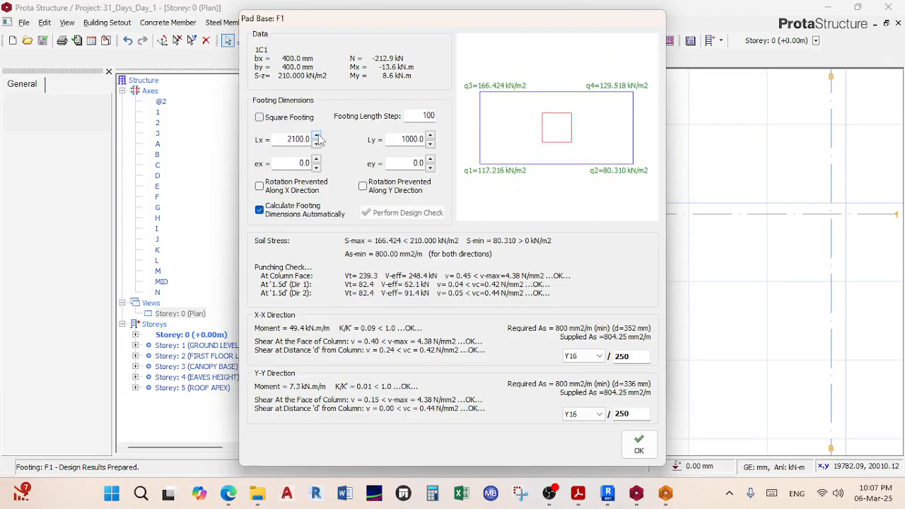
{"action": "left_click", "coordinate": [430, 145]}
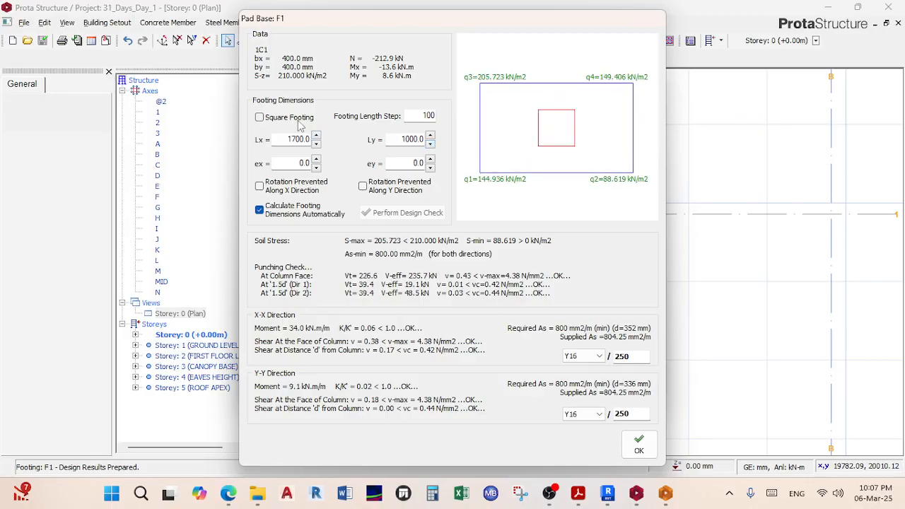
Step: Make F1 a square 1500 × 1500 mm footing and accept the design
{"action": "left_click", "coordinate": [259, 118]}
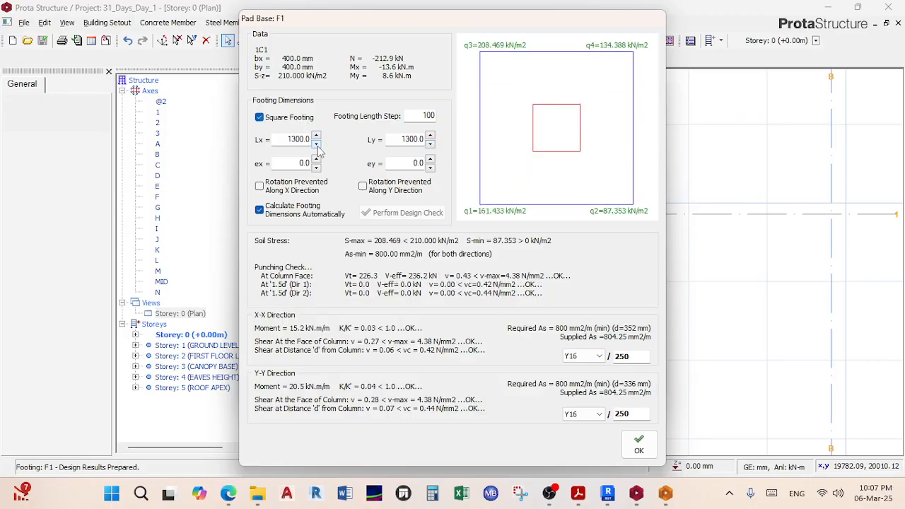
{"action": "left_click", "coordinate": [316, 137]}
{"action": "left_click", "coordinate": [316, 136]}
{"action": "left_click", "coordinate": [316, 137]}
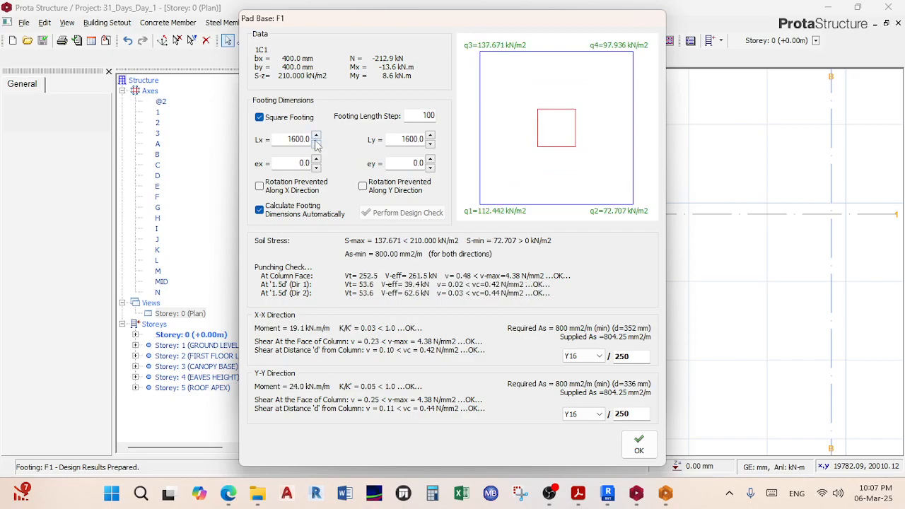
{"action": "left_click", "coordinate": [316, 144]}
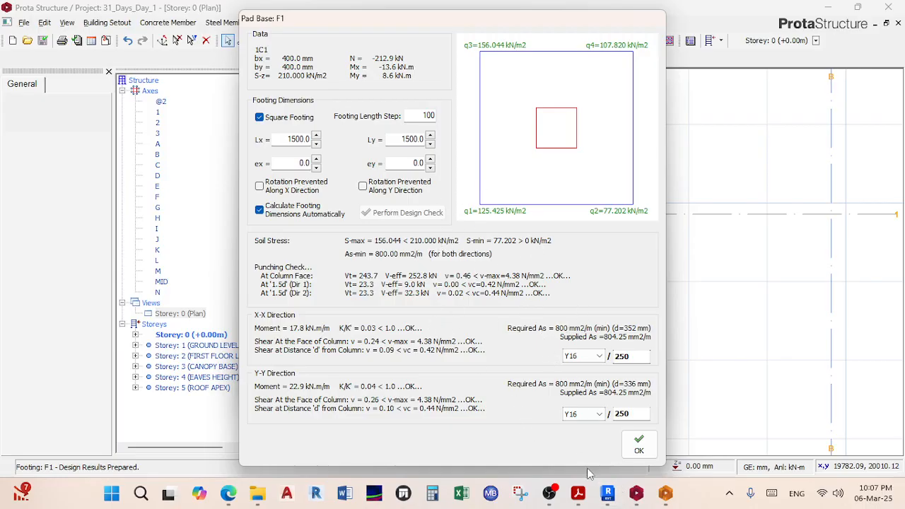
{"action": "left_click", "coordinate": [639, 445]}
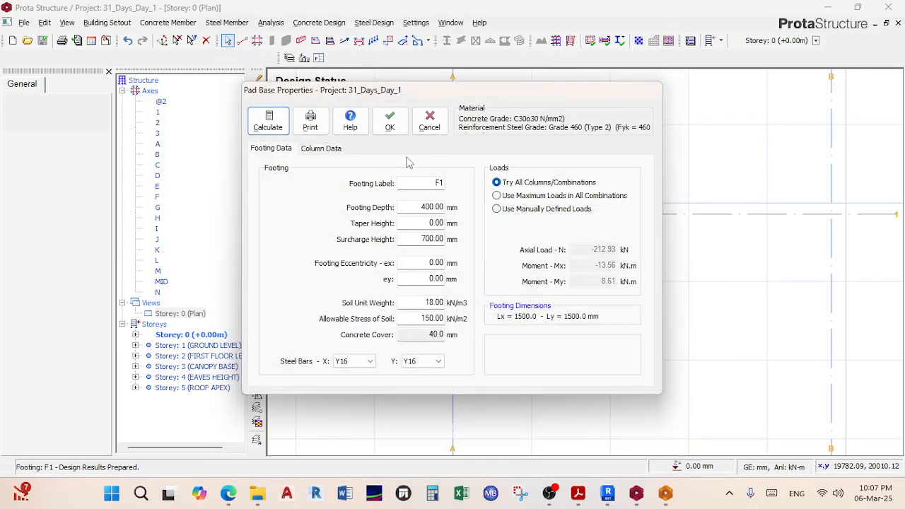
{"action": "left_click", "coordinate": [390, 122]}
Step: Select column 1C27 on grid line 2 and insert a pad base under it
{"action": "middle_click_drag", "start_coordinate": [477, 249], "coordinate": [417, 163]}
{"action": "middle_click_drag", "start_coordinate": [443, 254], "coordinate": [489, 292]}
{"action": "scroll", "coordinate": [444, 307], "scroll_direction": "up", "scroll_amount": 4}
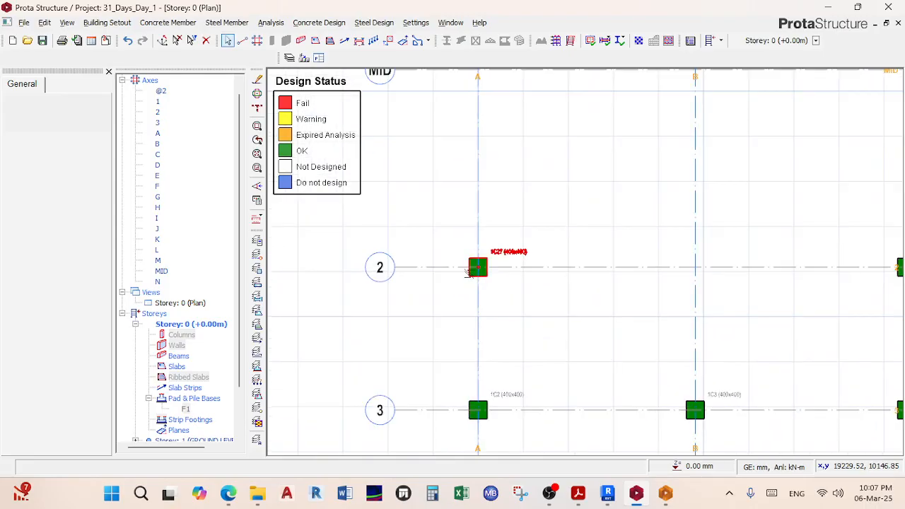
{"action": "left_click", "coordinate": [469, 271]}
{"action": "right_click", "coordinate": [472, 261]}
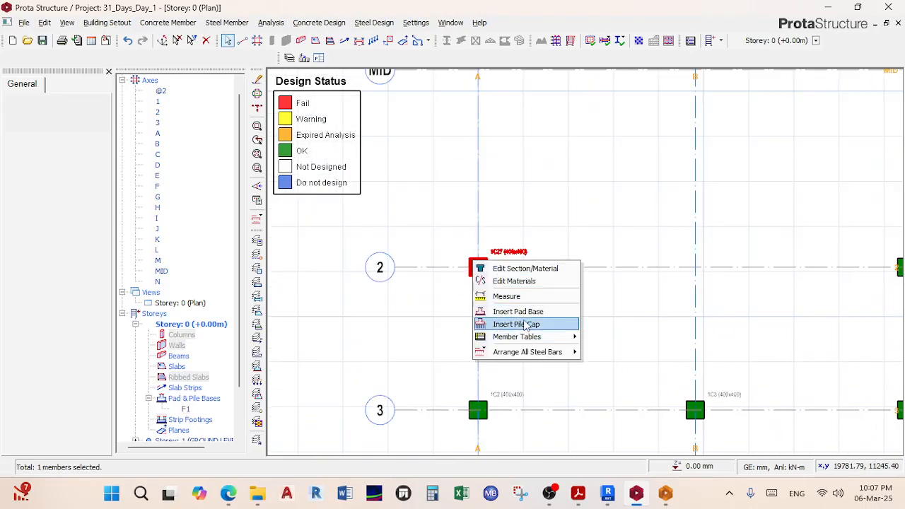
{"action": "left_click", "coordinate": [520, 312]}
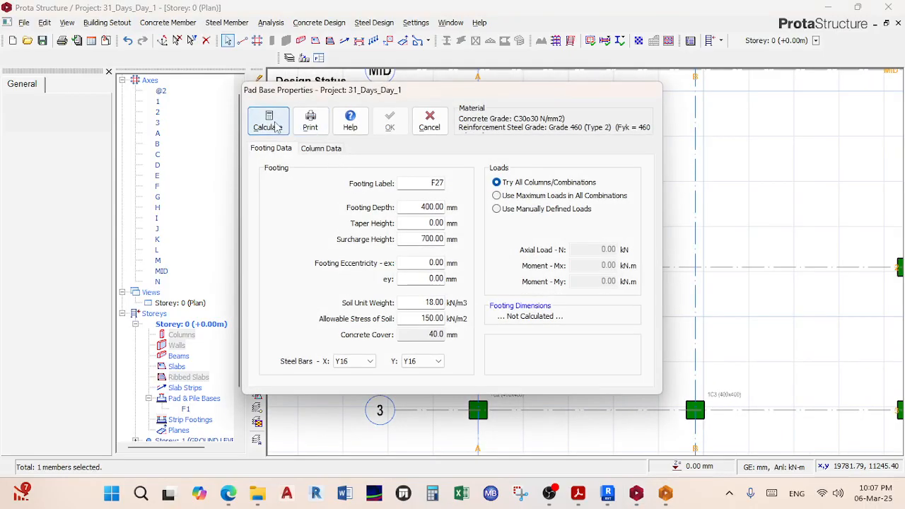
Step: Calculate F27 as a square footing, settling on 1700 × 1700 mm, and accept it
{"action": "left_click", "coordinate": [268, 121]}
{"action": "left_click", "coordinate": [282, 122]}
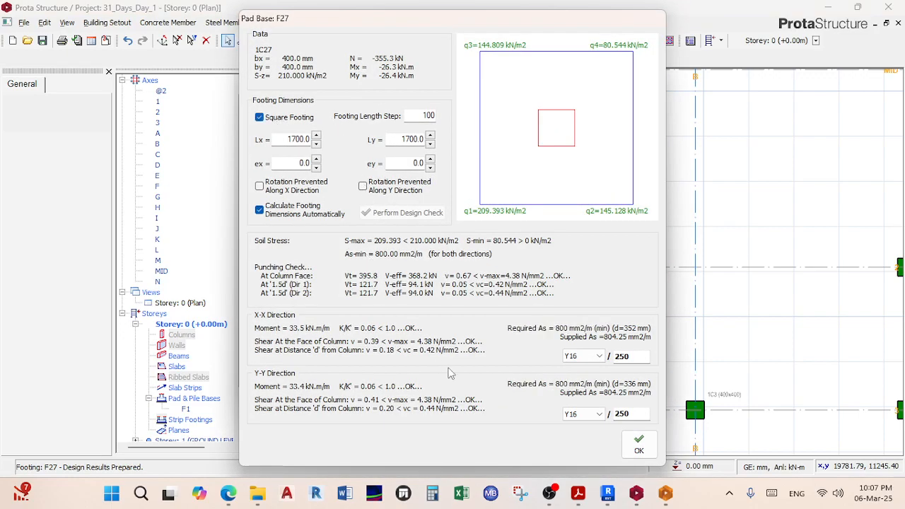
{"action": "left_click", "coordinate": [640, 447]}
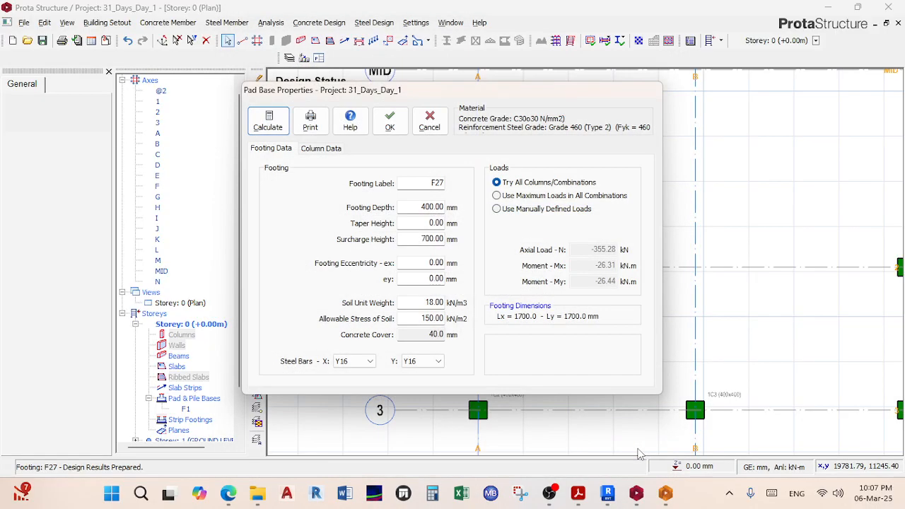
{"action": "left_click", "coordinate": [268, 120]}
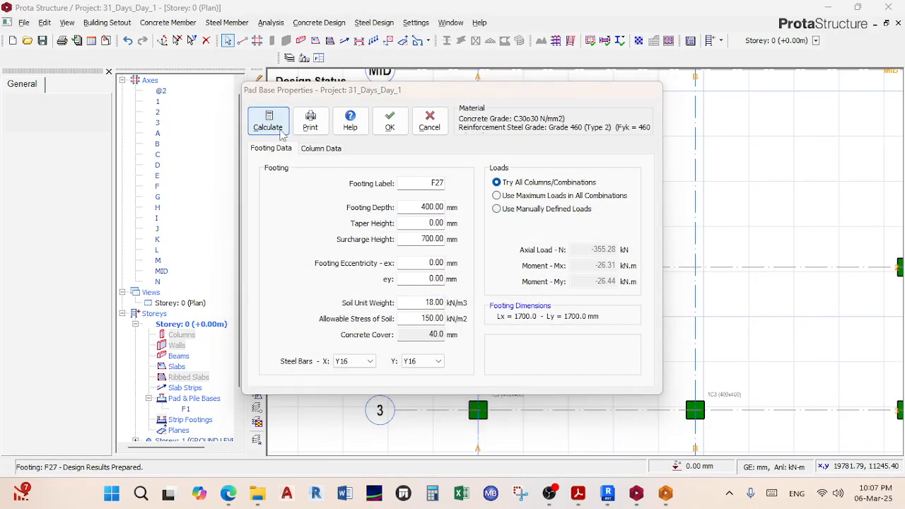
{"action": "left_click", "coordinate": [298, 119]}
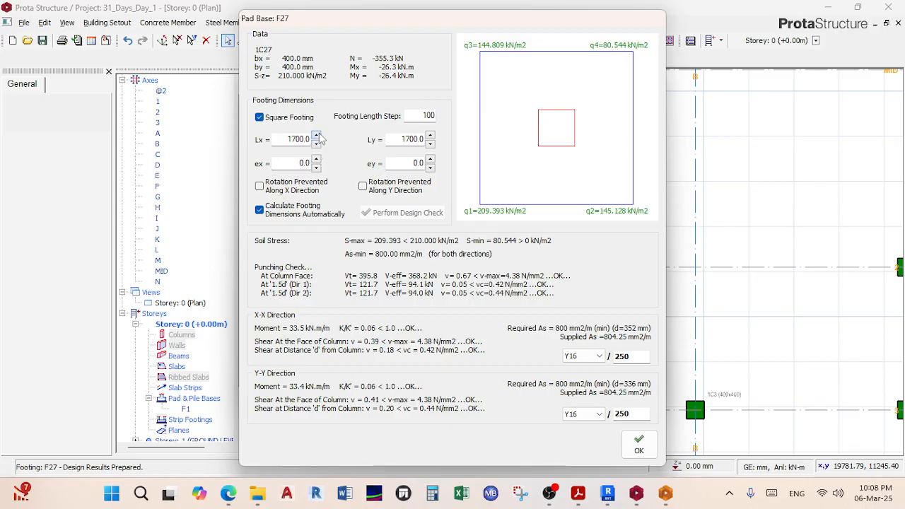
{"action": "left_click", "coordinate": [317, 135]}
{"action": "left_click", "coordinate": [316, 144]}
{"action": "left_click", "coordinate": [638, 445]}
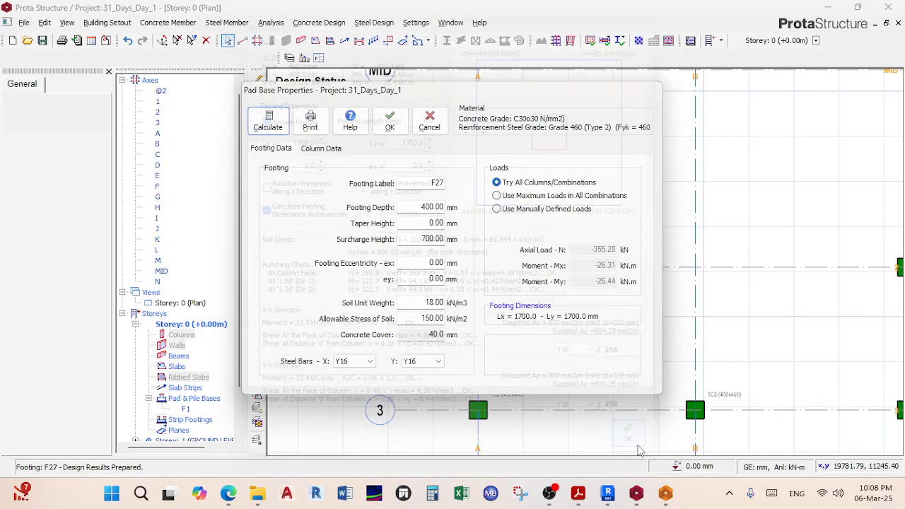
{"action": "left_click", "coordinate": [389, 122]}
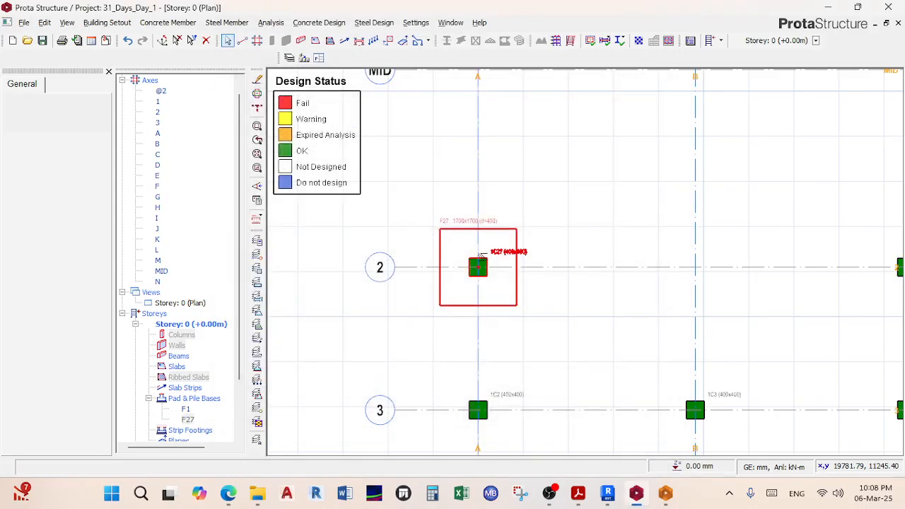
{"action": "scroll", "coordinate": [423, 237], "scroll_direction": "down", "scroll_amount": 3}
Step: Try window selections across the grid, first of all members, then of footings only
{"action": "scroll", "coordinate": [428, 237], "scroll_direction": "down", "scroll_amount": 3}
{"action": "scroll", "coordinate": [464, 234], "scroll_direction": "up", "scroll_amount": 2}
{"action": "scroll", "coordinate": [499, 206], "scroll_direction": "down", "scroll_amount": 1}
{"action": "middle_click_drag", "start_coordinate": [499, 207], "coordinate": [481, 193]}
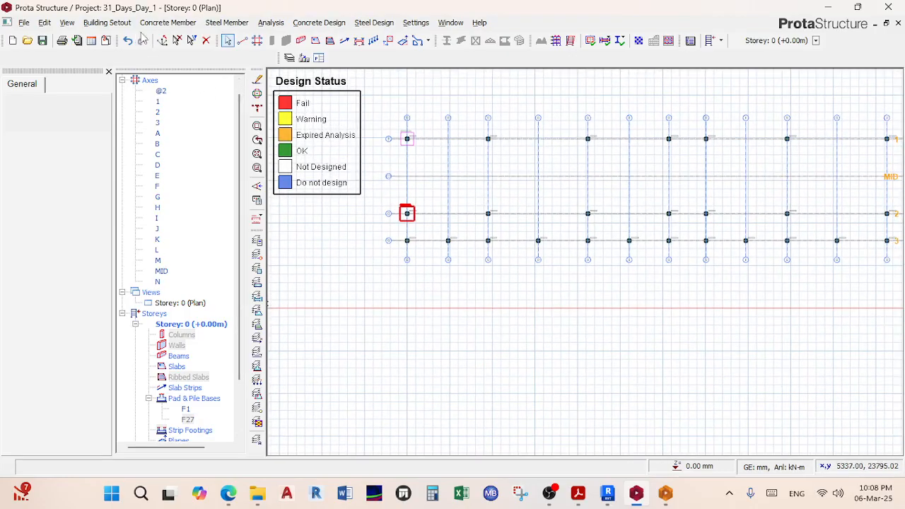
{"action": "left_click_drag", "start_coordinate": [464, 103], "coordinate": [671, 267]}
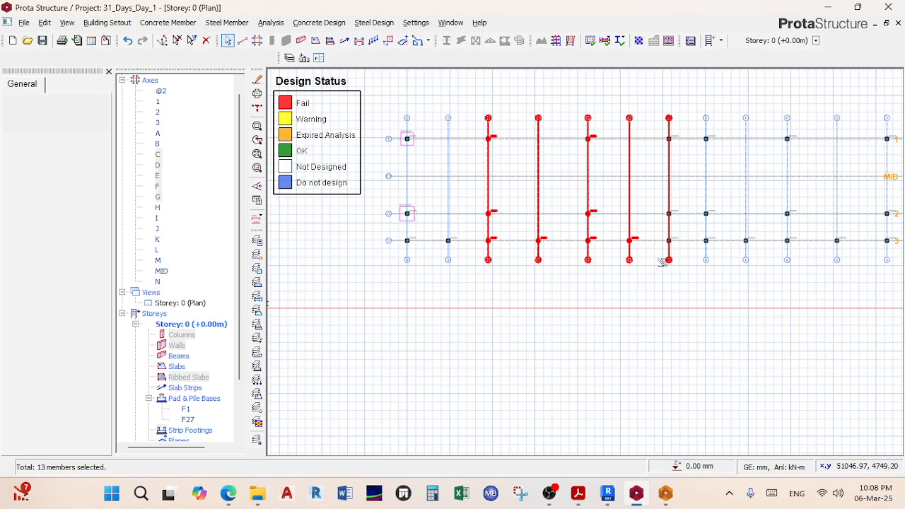
{"action": "key", "text": "Escape"}
{"action": "left_click", "coordinate": [191, 40]}
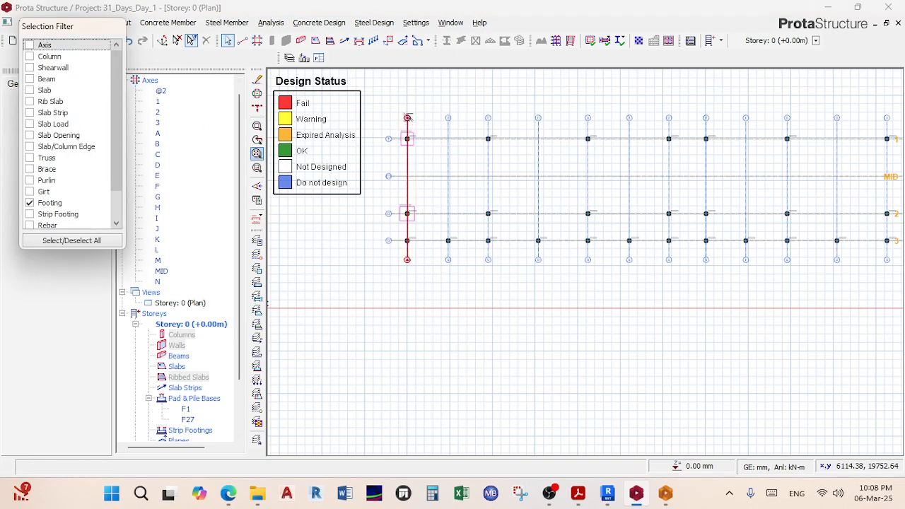
{"action": "left_click_drag", "start_coordinate": [455, 75], "coordinate": [688, 277]}
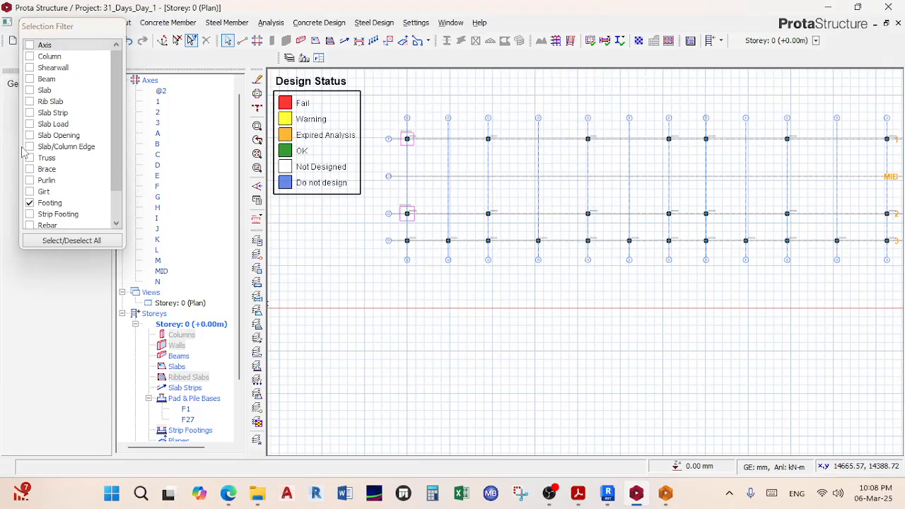
{"action": "left_click", "coordinate": [29, 208]}
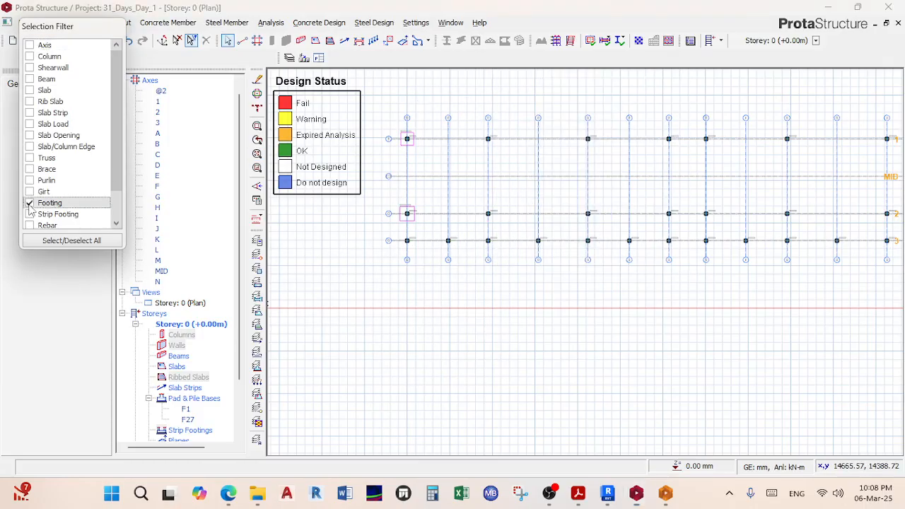
Step: Filter selection to columns and combine the eight selected columns into one group
{"action": "left_click", "coordinate": [49, 58]}
{"action": "left_click_drag", "start_coordinate": [475, 98], "coordinate": [639, 296]}
{"action": "scroll", "coordinate": [592, 210], "scroll_direction": "up", "scroll_amount": 1}
{"action": "scroll", "coordinate": [593, 210], "scroll_direction": "up", "scroll_amount": 1}
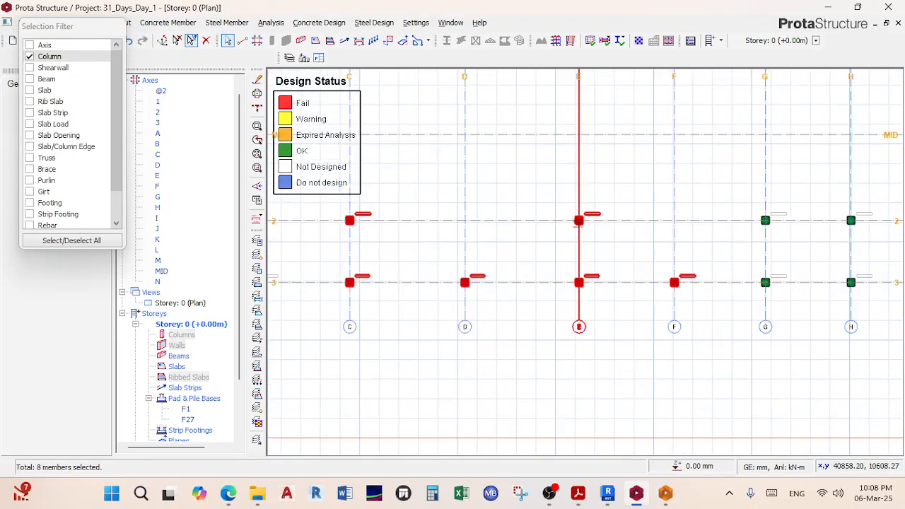
{"action": "right_click", "coordinate": [581, 222]}
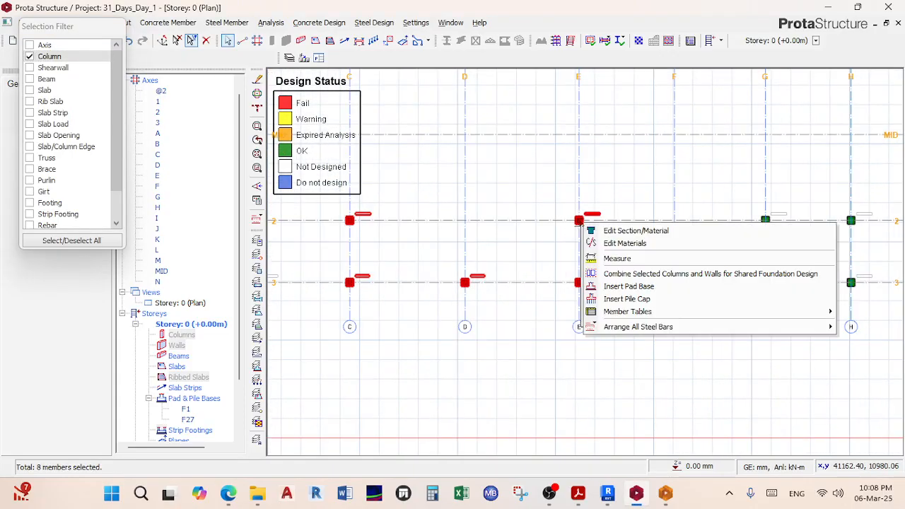
{"action": "left_click", "coordinate": [646, 274]}
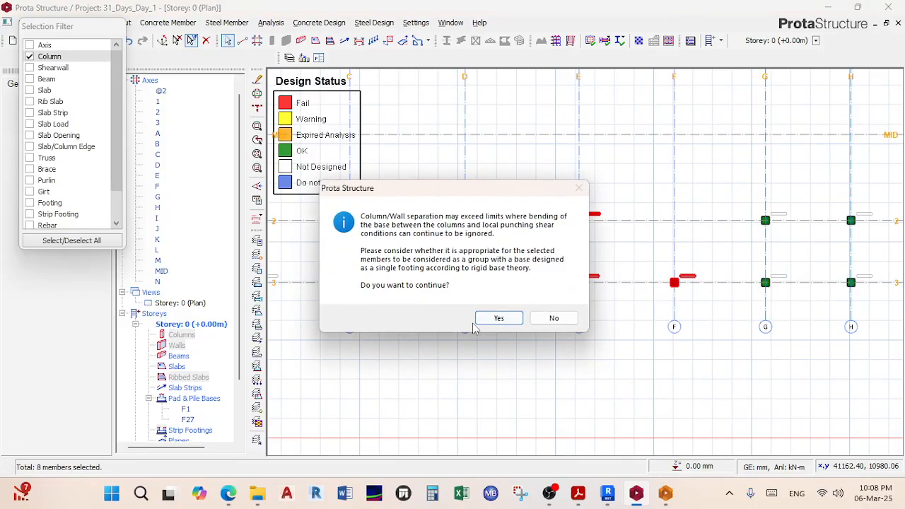
{"action": "left_click", "coordinate": [493, 319]}
{"action": "scroll", "coordinate": [535, 302], "scroll_direction": "down", "scroll_amount": 1}
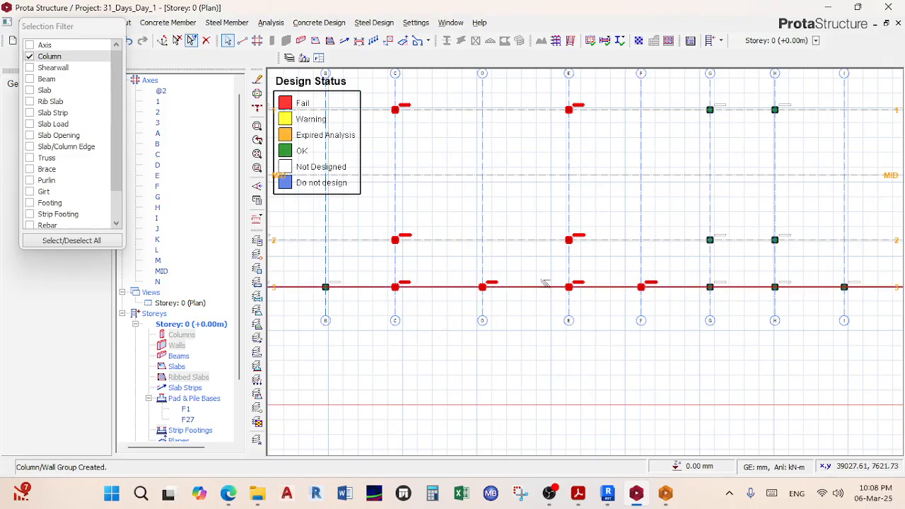
Step: Insert square pad base F4, 16965 × 12330 mm, under the column group and accept it
{"action": "right_click", "coordinate": [569, 286]}
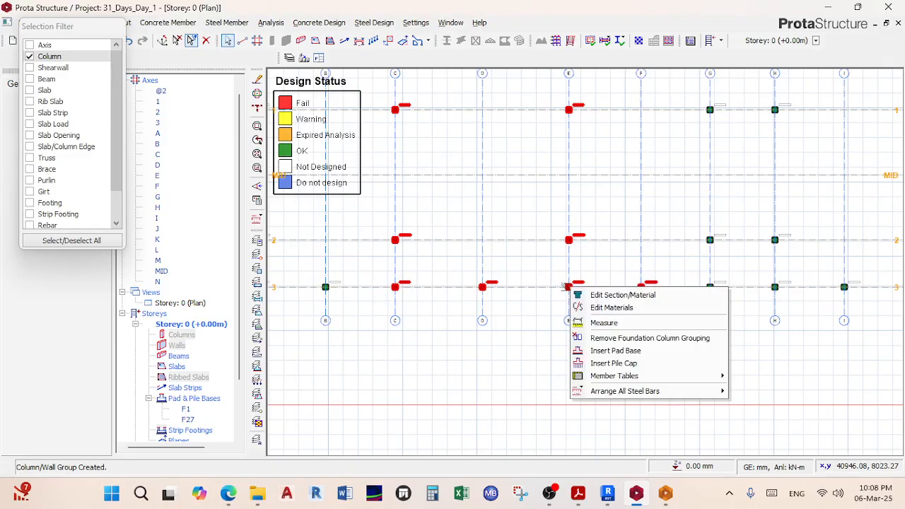
{"action": "left_click", "coordinate": [615, 351]}
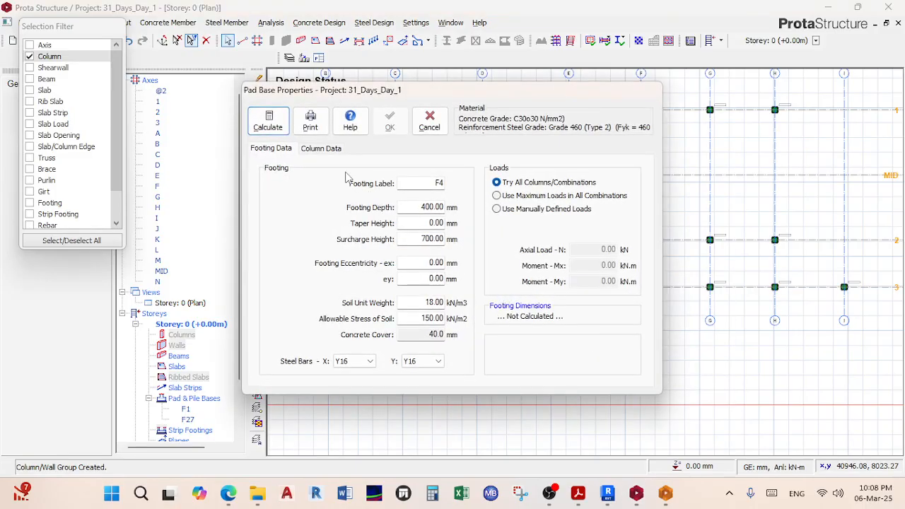
{"action": "left_click", "coordinate": [272, 119]}
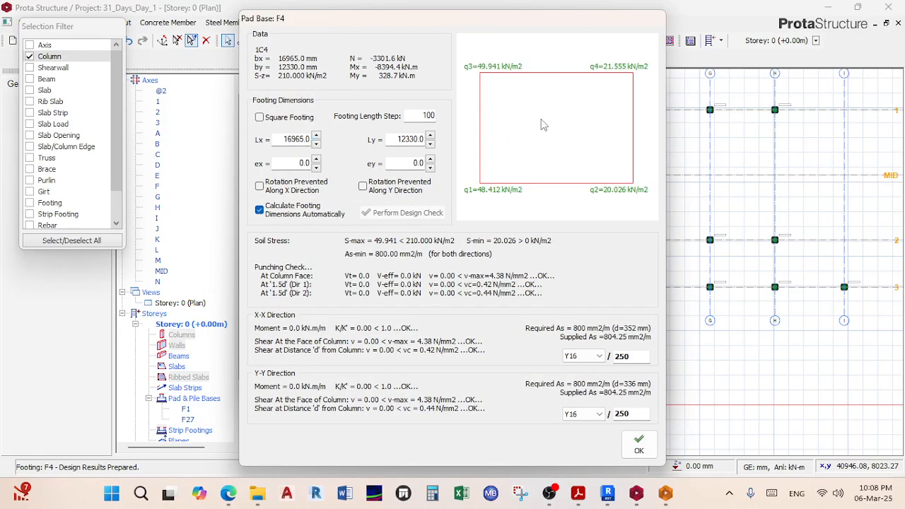
{"action": "left_click", "coordinate": [303, 118]}
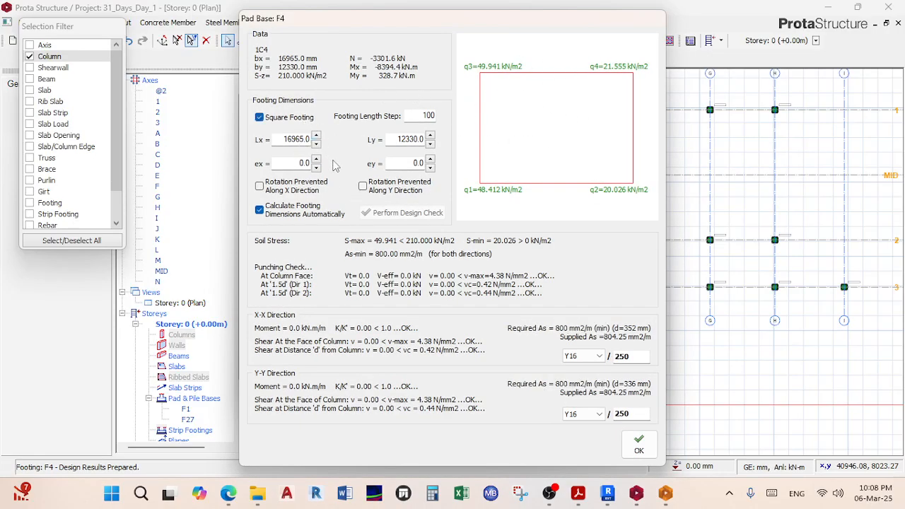
{"action": "left_click", "coordinate": [638, 444]}
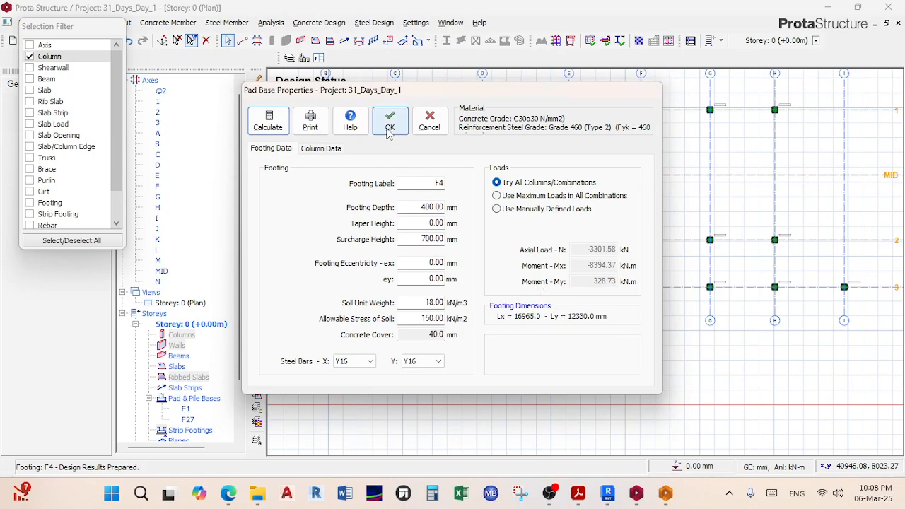
{"action": "scroll", "coordinate": [513, 192], "scroll_direction": "down", "scroll_amount": 2}
{"action": "middle_click_drag", "start_coordinate": [509, 190], "coordinate": [566, 224]}
{"action": "scroll", "coordinate": [562, 221], "scroll_direction": "up", "scroll_amount": 3}
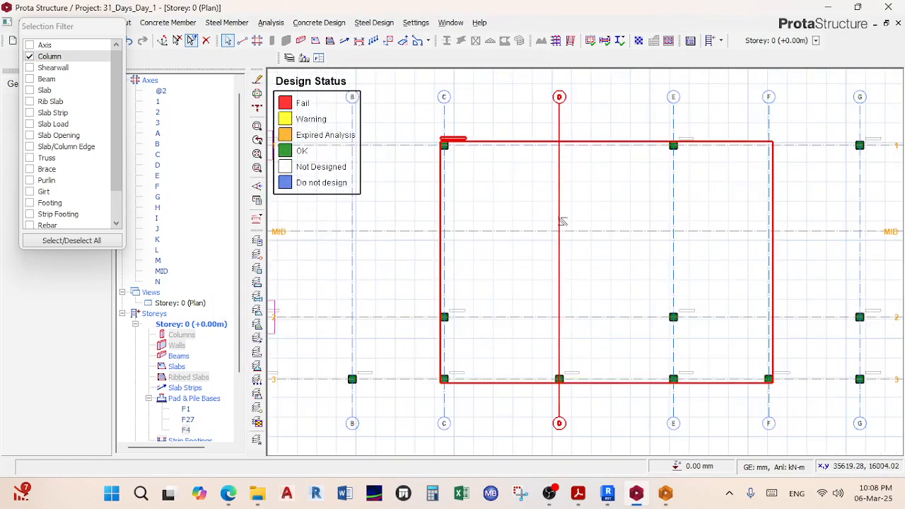
{"action": "left_click", "coordinate": [191, 303]}
{"action": "right_click", "coordinate": [192, 304]}
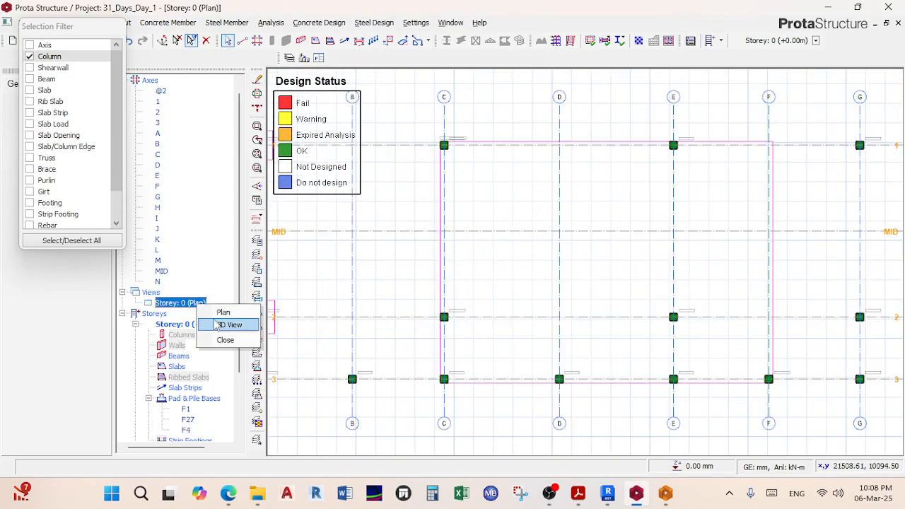
{"action": "left_click", "coordinate": [216, 323]}
{"action": "middle_click_drag", "start_coordinate": [339, 315], "coordinate": [557, 256]}
{"action": "scroll", "coordinate": [426, 309], "scroll_direction": "up", "scroll_amount": 6}
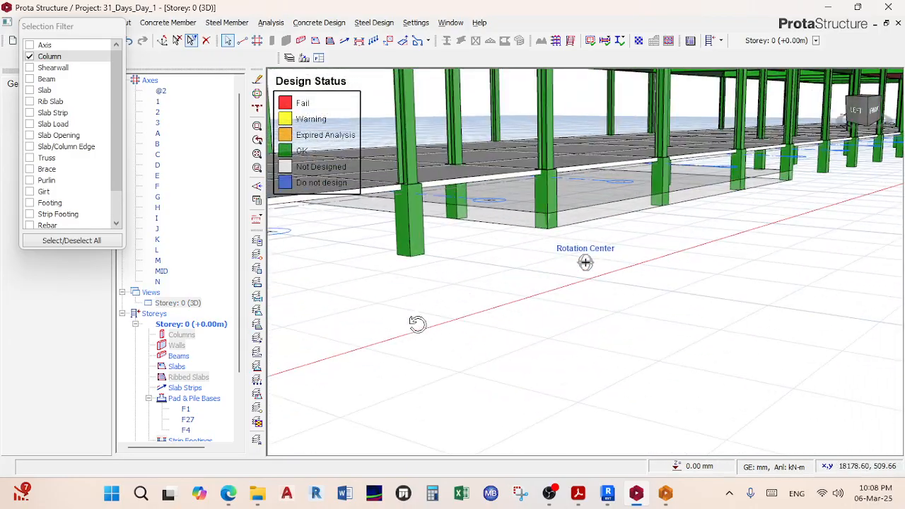
{"action": "mouse_move", "coordinate": [515, 233]}
{"action": "middle_mouse_down"}
{"action": "mouse_move", "coordinate": [481, 257]}
{"action": "mouse_move", "coordinate": [495, 241]}
{"action": "middle_mouse_up"}
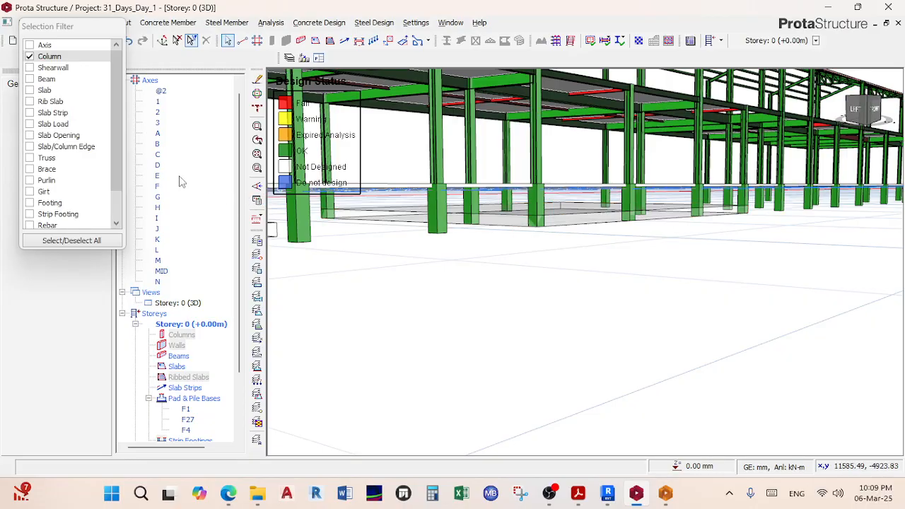
{"action": "left_click", "coordinate": [177, 303]}
{"action": "right_click", "coordinate": [183, 304]}
{"action": "left_click", "coordinate": [215, 311]}
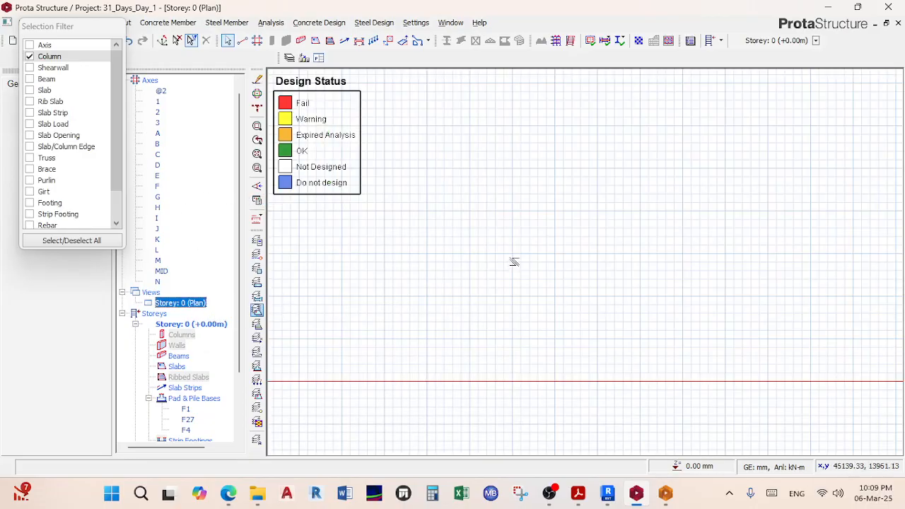
{"action": "scroll", "coordinate": [524, 258], "scroll_direction": "up", "scroll_amount": 5}
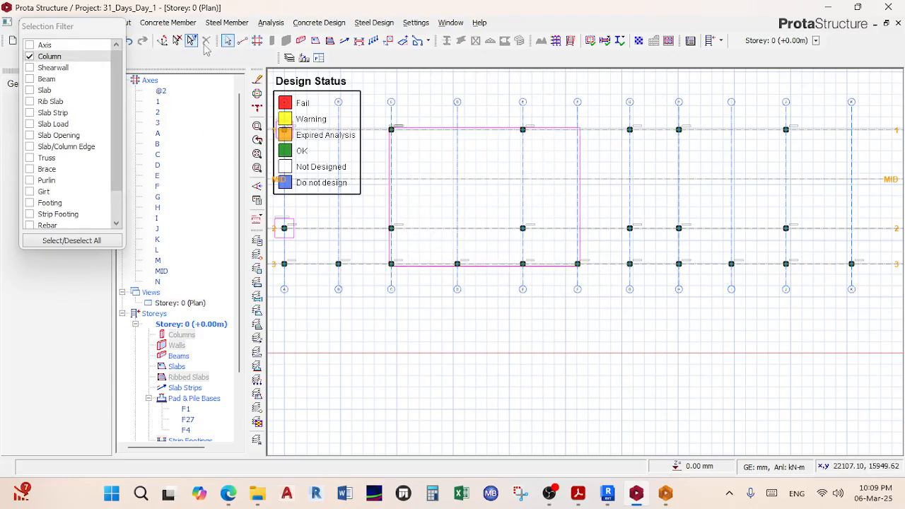
{"action": "left_click", "coordinate": [190, 40]}
{"action": "scroll", "coordinate": [376, 236], "scroll_direction": "up", "scroll_amount": 2}
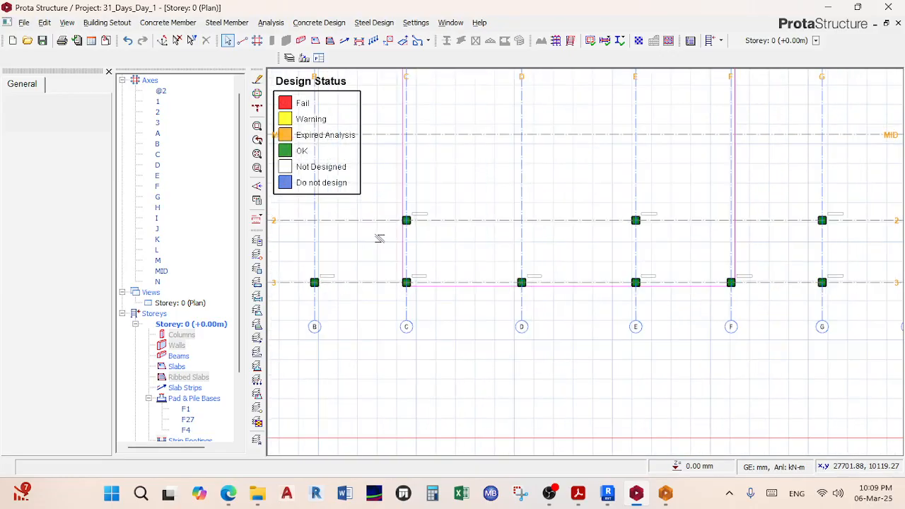
{"action": "left_click", "coordinate": [400, 240]}
{"action": "right_click", "coordinate": [399, 241]}
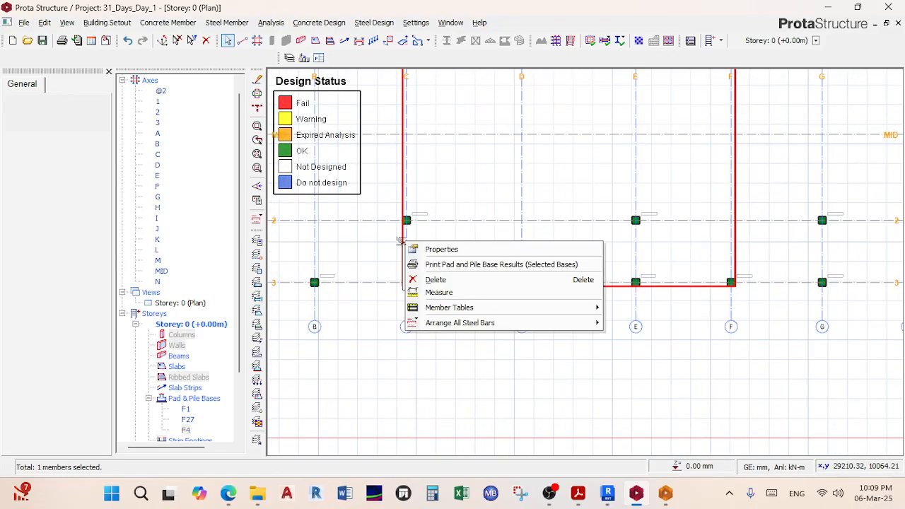
{"action": "left_click", "coordinate": [452, 280]}
{"action": "scroll", "coordinate": [586, 309], "scroll_direction": "down", "scroll_amount": 2}
{"action": "scroll", "coordinate": [509, 277], "scroll_direction": "up", "scroll_amount": 2}
{"action": "scroll", "coordinate": [465, 250], "scroll_direction": "down", "scroll_amount": 2}
{"action": "left_click_drag", "start_coordinate": [433, 122], "coordinate": [554, 276]}
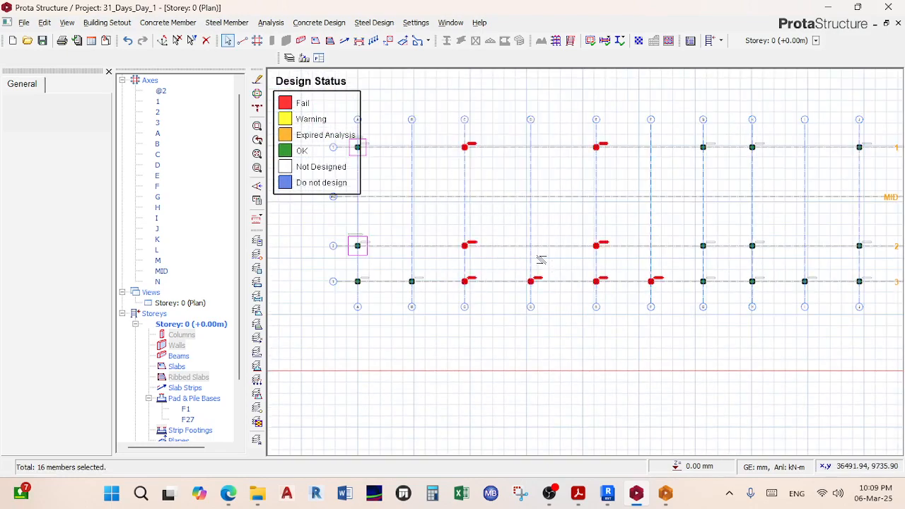
{"action": "scroll", "coordinate": [598, 261], "scroll_direction": "up", "scroll_amount": 2}
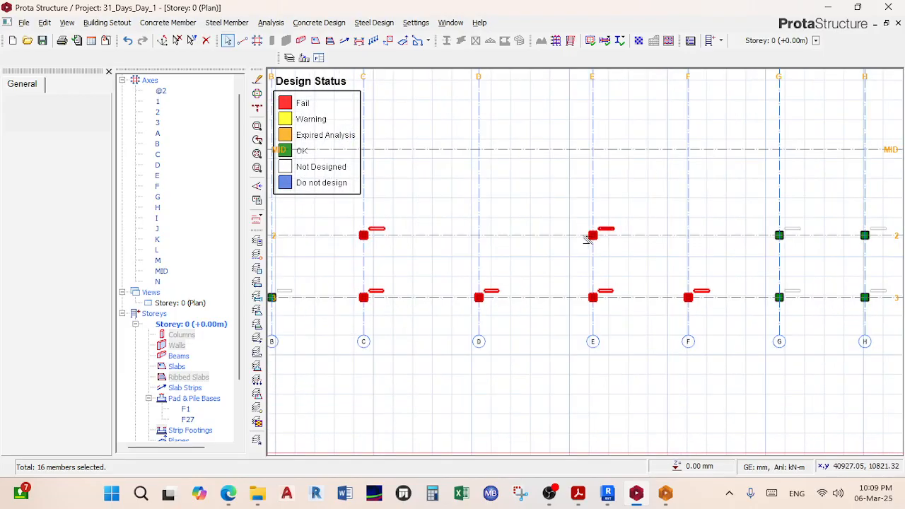
{"action": "right_click", "coordinate": [588, 239]}
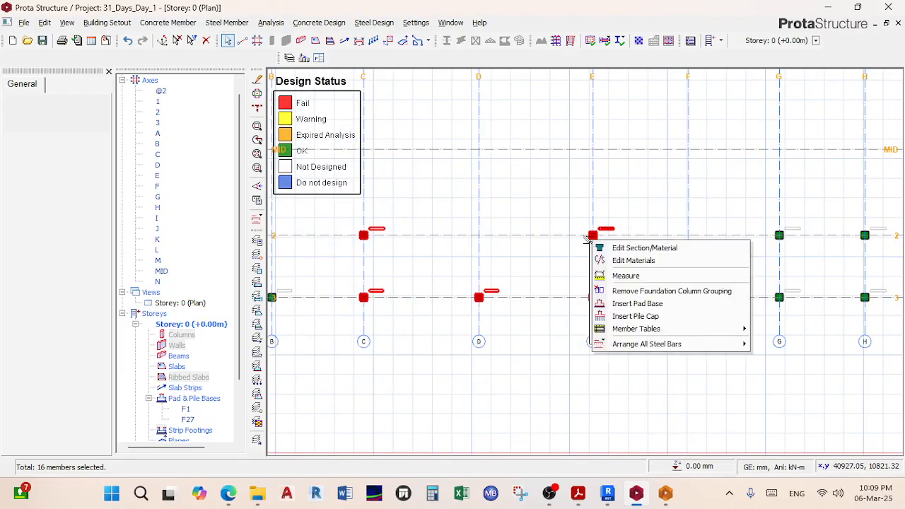
{"action": "left_click", "coordinate": [633, 292]}
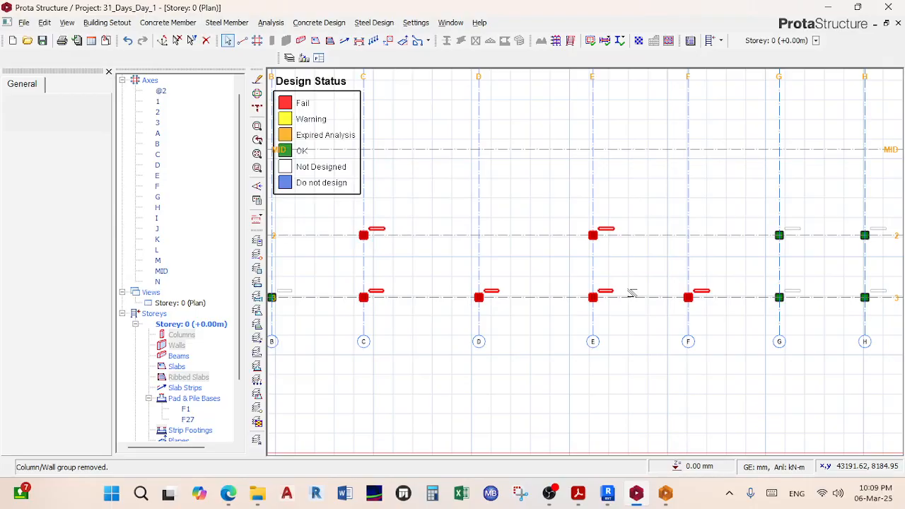
{"action": "scroll", "coordinate": [629, 295], "scroll_direction": "down", "scroll_amount": 2}
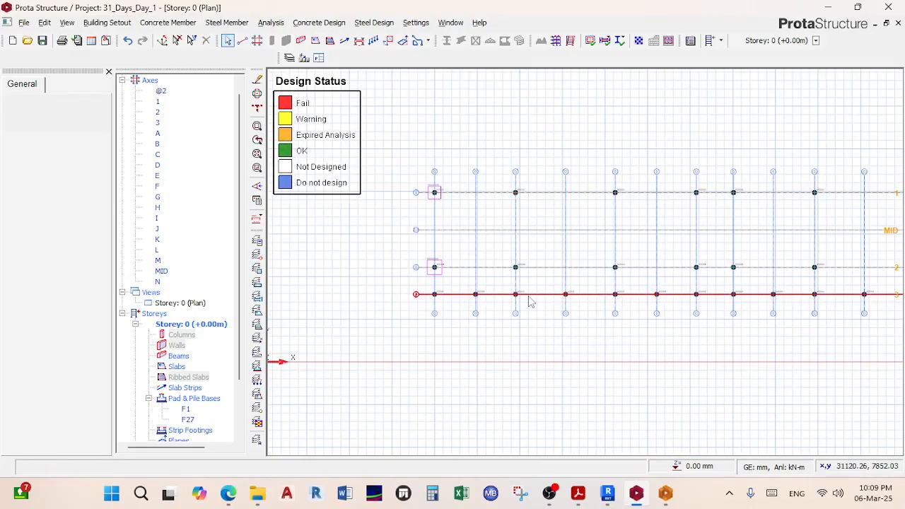
{"action": "scroll", "coordinate": [521, 267], "scroll_direction": "up", "scroll_amount": 2}
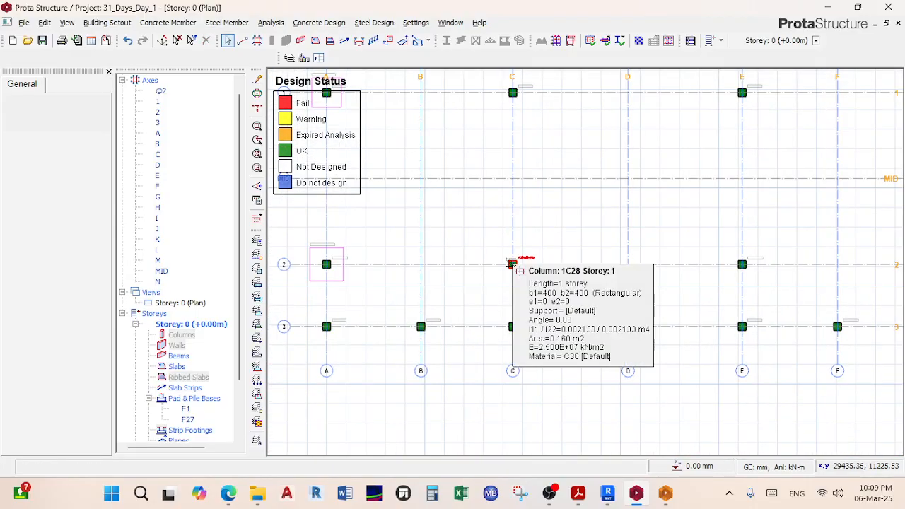
{"action": "scroll", "coordinate": [512, 263], "scroll_direction": "down", "scroll_amount": 2}
{"action": "left_click_drag", "start_coordinate": [496, 148], "coordinate": [531, 322]}
{"action": "key", "text": "Escape"}
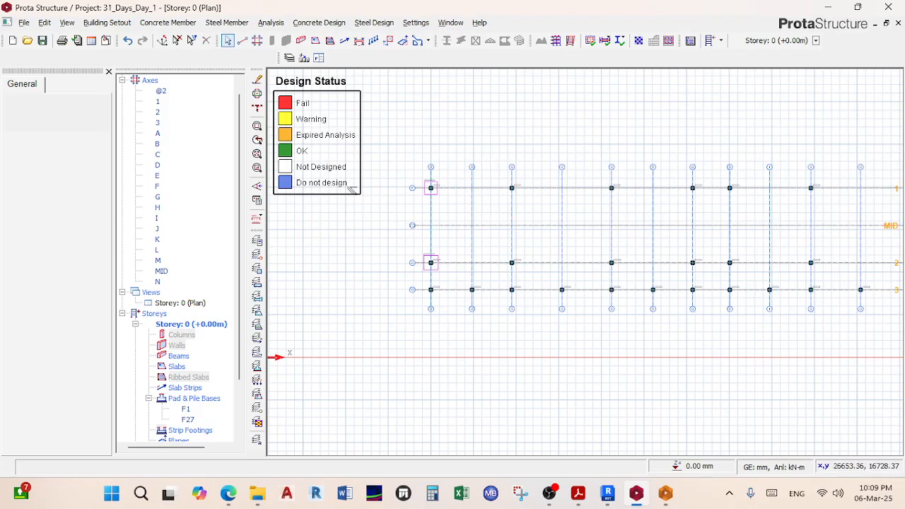
Step: Select the three columns on grid line C and insert one typical pad base under them
{"action": "left_click", "coordinate": [191, 40]}
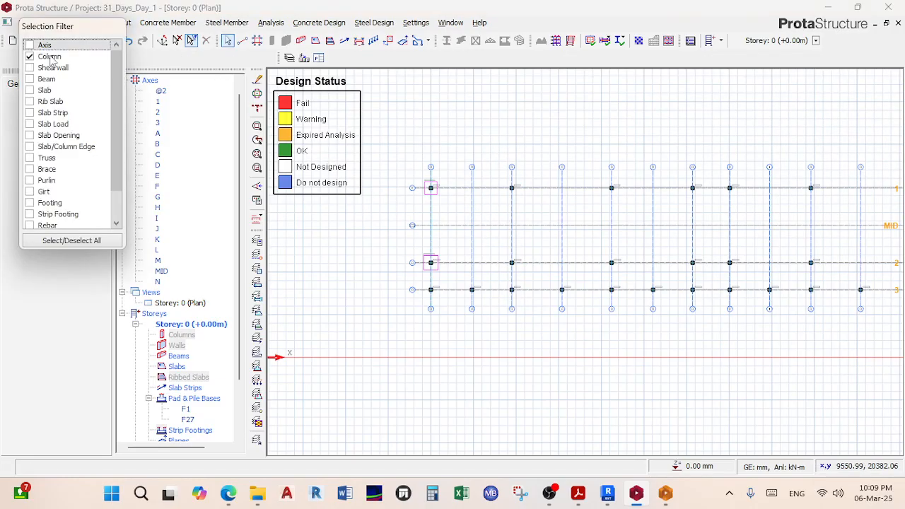
{"action": "left_click_drag", "start_coordinate": [487, 145], "coordinate": [541, 304]}
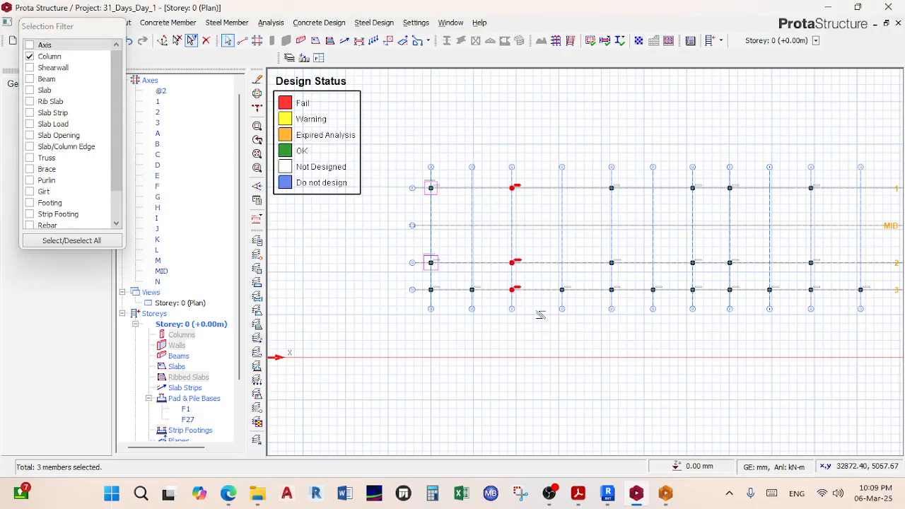
{"action": "scroll", "coordinate": [506, 266], "scroll_direction": "up", "scroll_amount": 3}
{"action": "right_click", "coordinate": [521, 261]}
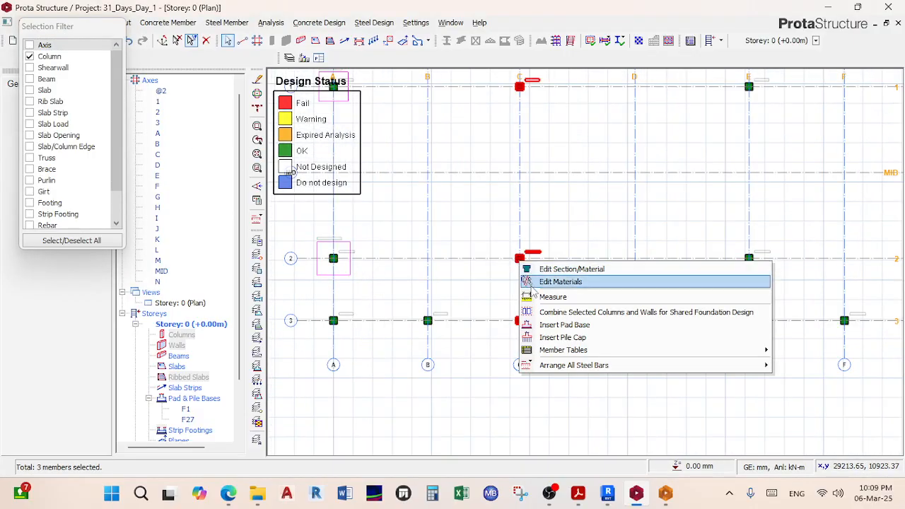
{"action": "left_click", "coordinate": [564, 324]}
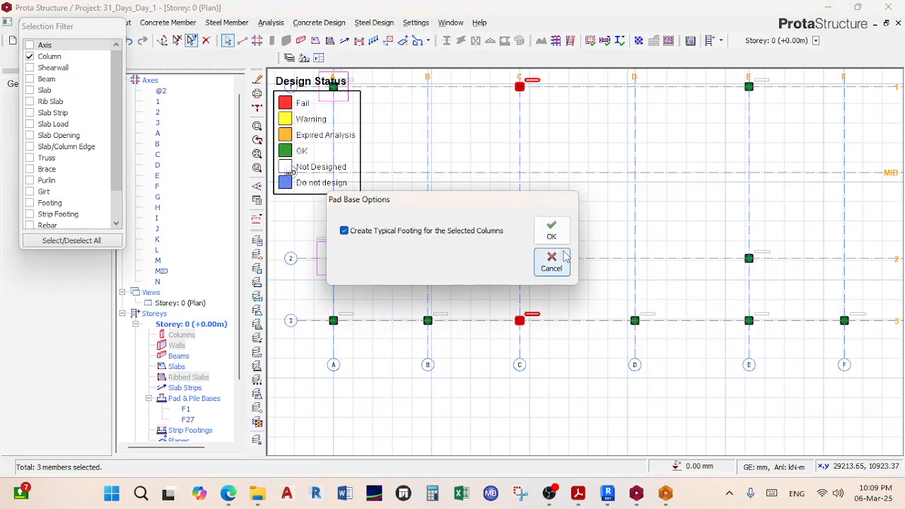
{"action": "left_click", "coordinate": [562, 228]}
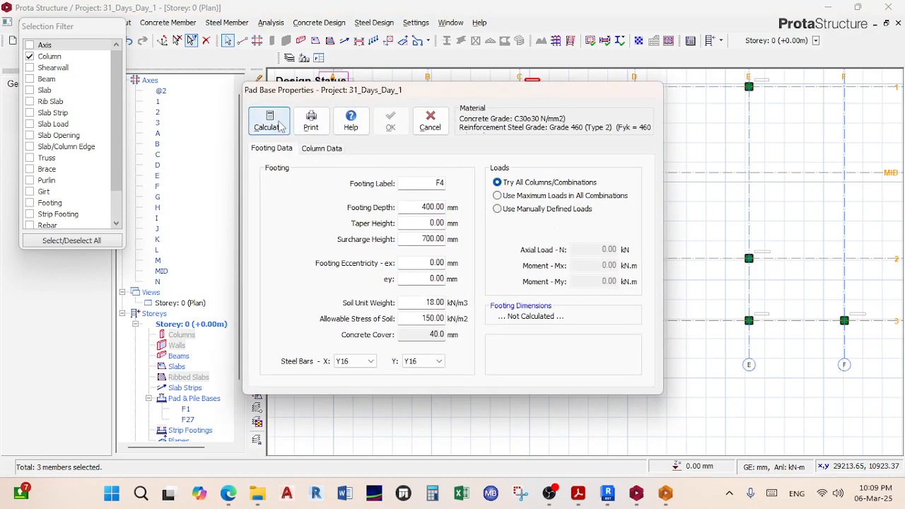
Step: Calculate F4 as a square 2500 × 2500 mm footing and accept its properties
{"action": "left_click", "coordinate": [268, 121]}
{"action": "left_click", "coordinate": [309, 118]}
{"action": "left_click", "coordinate": [638, 444]}
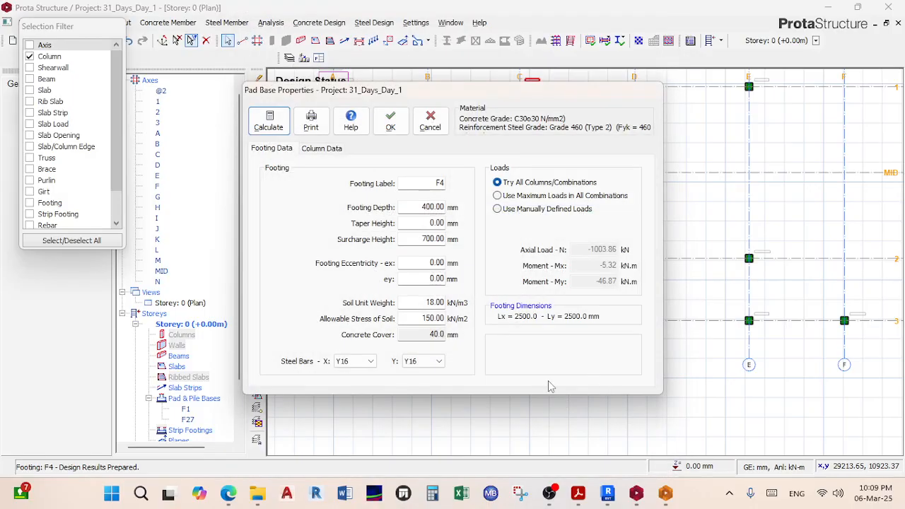
{"action": "left_click", "coordinate": [390, 120]}
Step: Switch the Storey 0 view to 3D
{"action": "scroll", "coordinate": [521, 342], "scroll_direction": "up", "scroll_amount": 5}
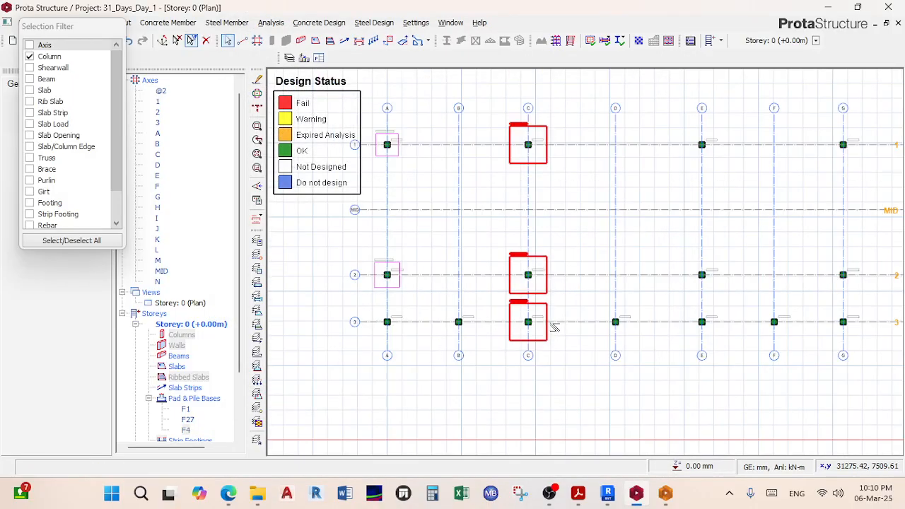
{"action": "scroll", "coordinate": [526, 375], "scroll_direction": "down", "scroll_amount": 5}
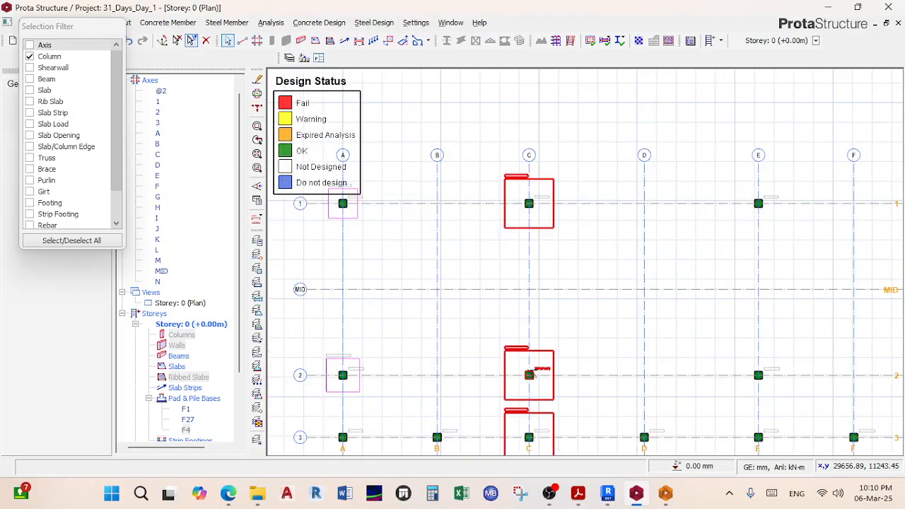
{"action": "scroll", "coordinate": [523, 254], "scroll_direction": "up", "scroll_amount": 4}
{"action": "scroll", "coordinate": [529, 283], "scroll_direction": "down", "scroll_amount": 3}
{"action": "scroll", "coordinate": [533, 305], "scroll_direction": "down", "scroll_amount": 3}
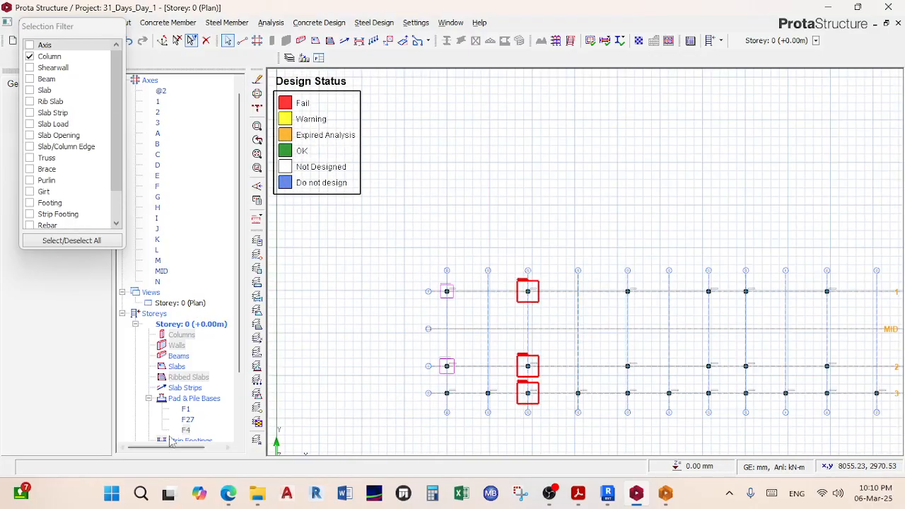
{"action": "left_click", "coordinate": [189, 304]}
{"action": "right_click", "coordinate": [191, 304]}
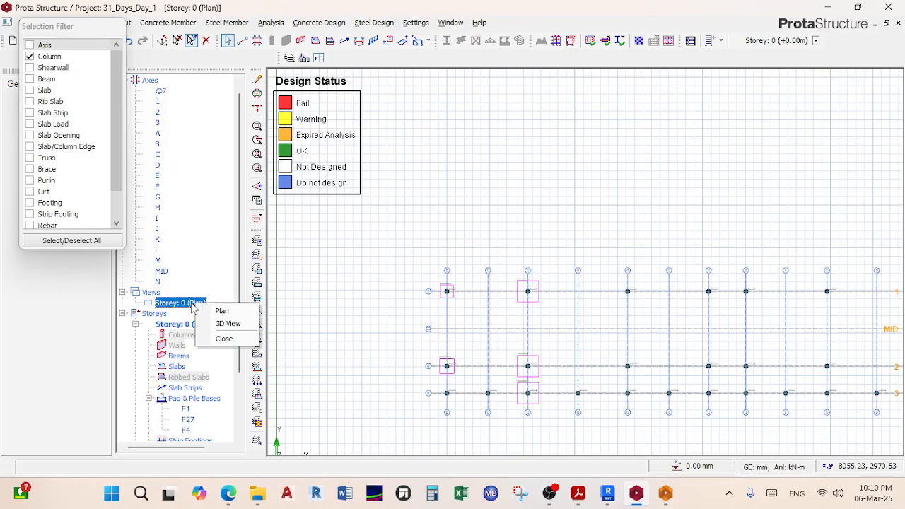
{"action": "left_click", "coordinate": [227, 323]}
Step: Orbit, zoom and pan the 3D model to inspect the pad bases under the columns
{"action": "scroll", "coordinate": [482, 297], "scroll_direction": "down", "scroll_amount": 3}
{"action": "middle_click_drag", "start_coordinate": [503, 300], "coordinate": [437, 303]}
{"action": "scroll", "coordinate": [425, 275], "scroll_direction": "up", "scroll_amount": 5}
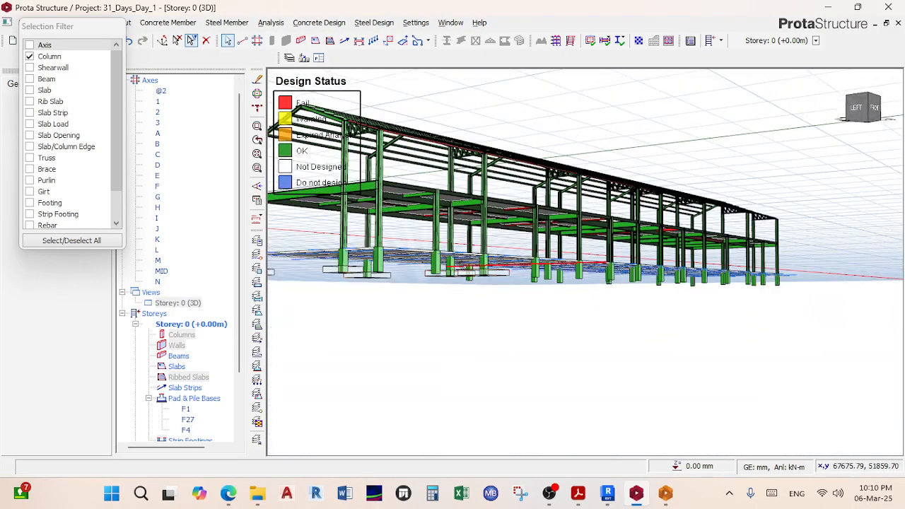
{"action": "middle_click_drag", "start_coordinate": [463, 263], "coordinate": [635, 269]}
{"action": "scroll", "coordinate": [463, 311], "scroll_direction": "down", "scroll_amount": 4}
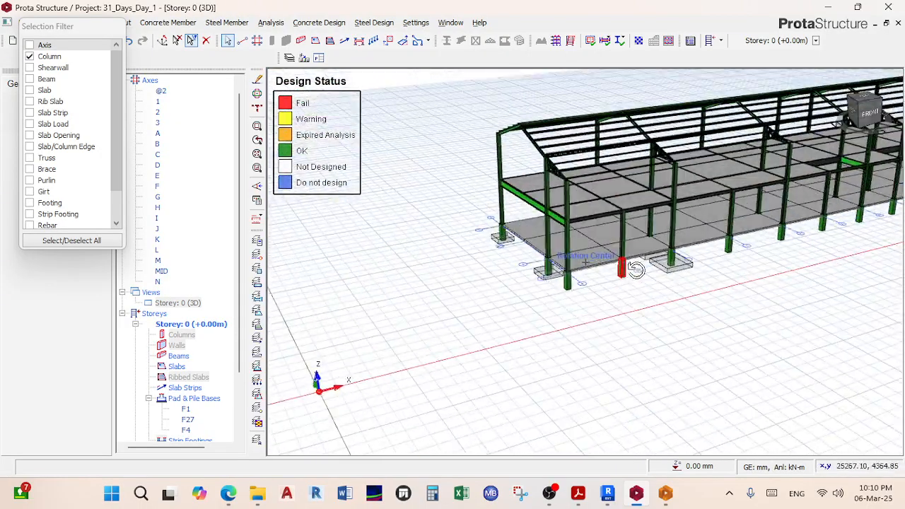
{"action": "scroll", "coordinate": [517, 287], "scroll_direction": "down", "scroll_amount": 4}
{"action": "middle_click_drag", "start_coordinate": [518, 288], "coordinate": [684, 244]}
{"action": "scroll", "coordinate": [685, 244], "scroll_direction": "down", "scroll_amount": 2}
{"action": "middle_click_drag", "start_coordinate": [639, 276], "coordinate": [545, 301]}
{"action": "scroll", "coordinate": [576, 297], "scroll_direction": "down", "scroll_amount": 2}
{"action": "scroll", "coordinate": [576, 297], "scroll_direction": "up", "scroll_amount": 3}
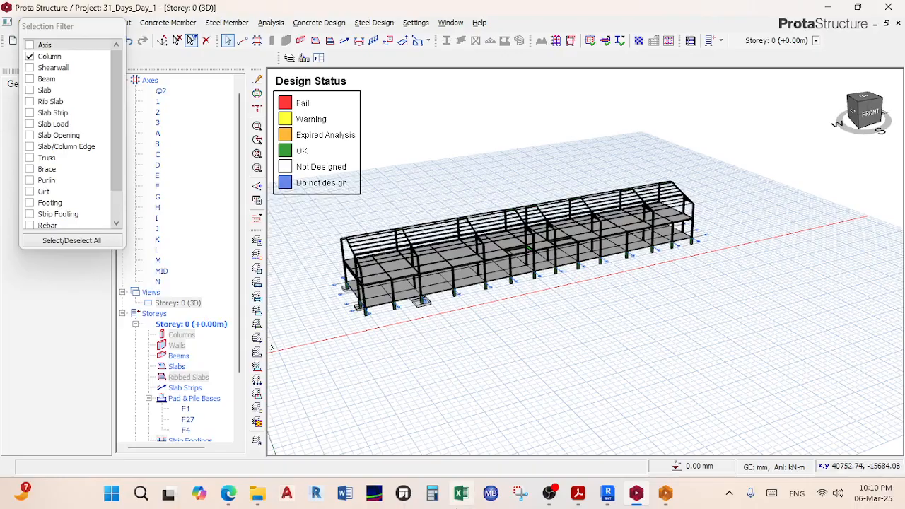
Step: Bring the Teams meeting forward by minimizing ProtaStructure, then leave the meeting
{"action": "mouse_move", "coordinate": [227, 493]}
{"action": "left_click", "coordinate": [168, 454]}
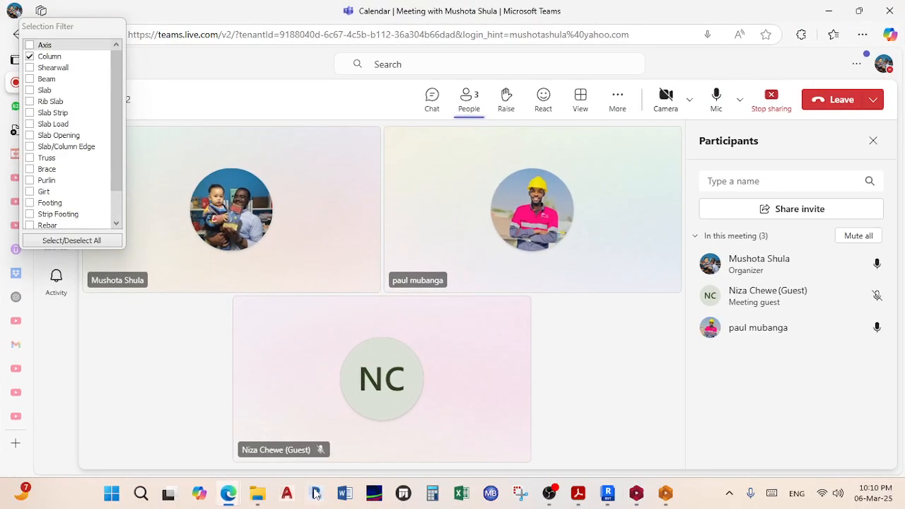
{"action": "mouse_move", "coordinate": [228, 492]}
{"action": "left_click", "coordinate": [206, 415]}
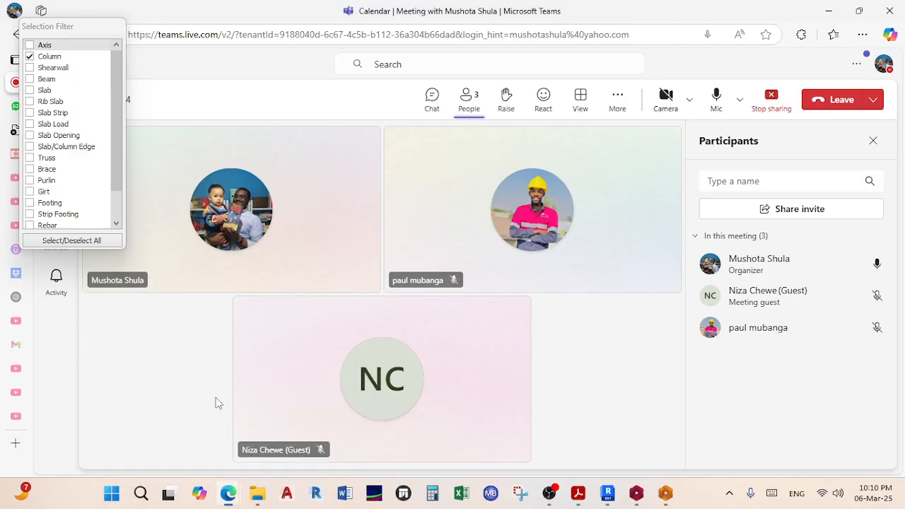
{"action": "left_click", "coordinate": [636, 492]}
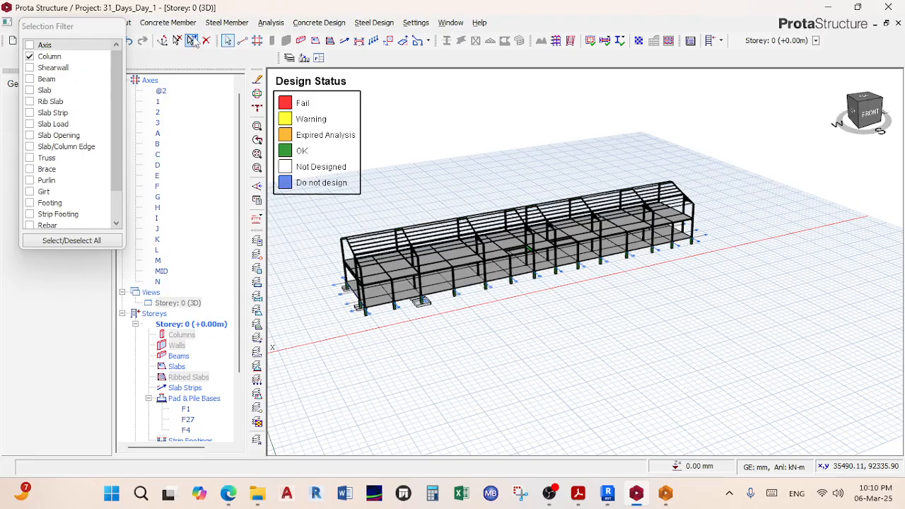
{"action": "left_click", "coordinate": [838, 7]}
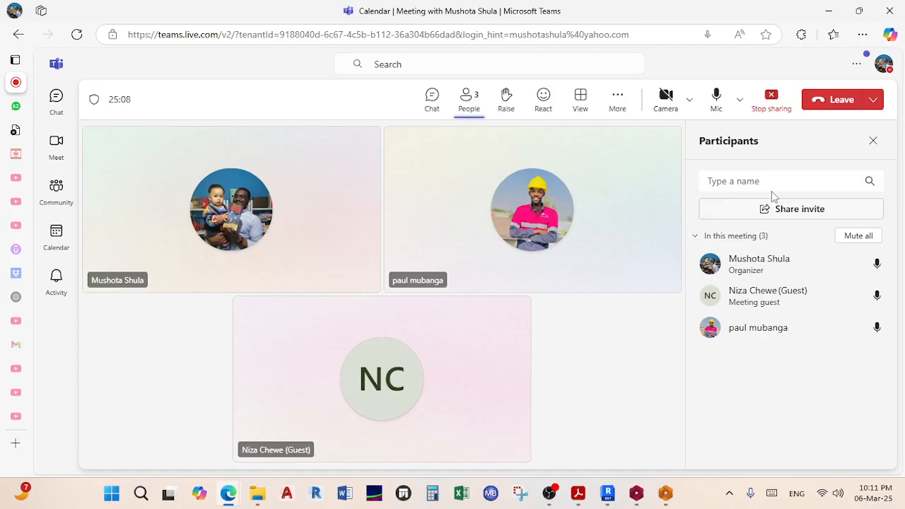
{"action": "left_click", "coordinate": [839, 101]}
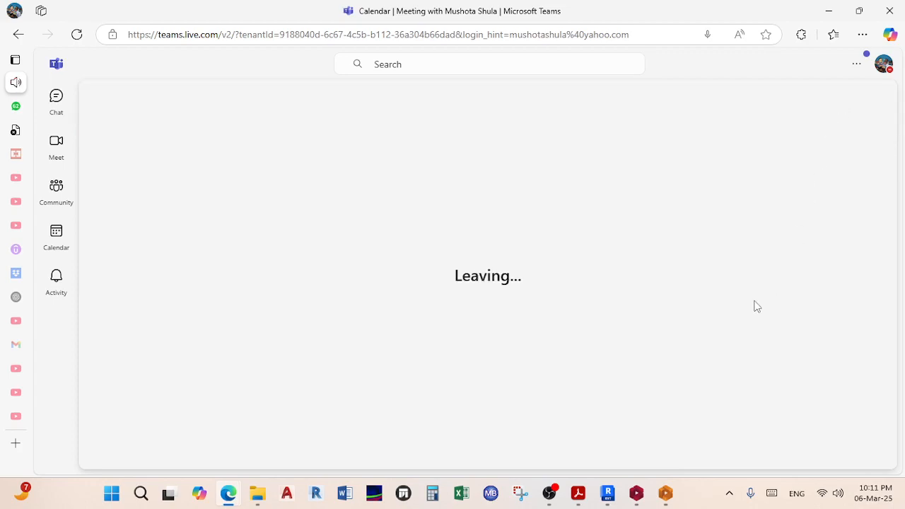